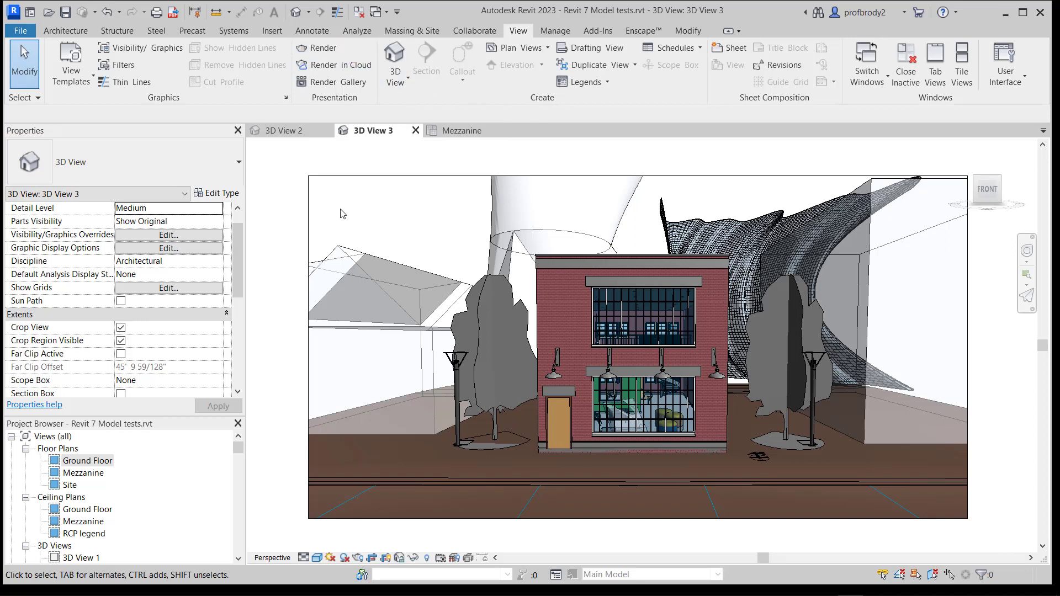
Set the render quality of 3D View 3 to Draft in the rendering settings.
{"action": "left_click", "coordinate": [357, 558]}
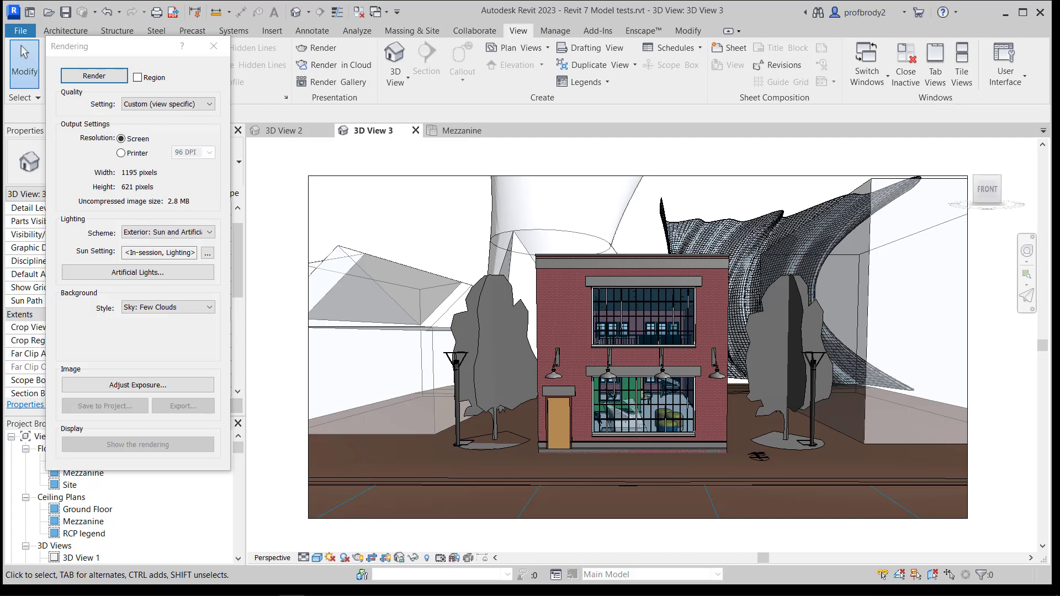
{"action": "left_click_drag", "start_coordinate": [128, 56], "coordinate": [318, 97]}
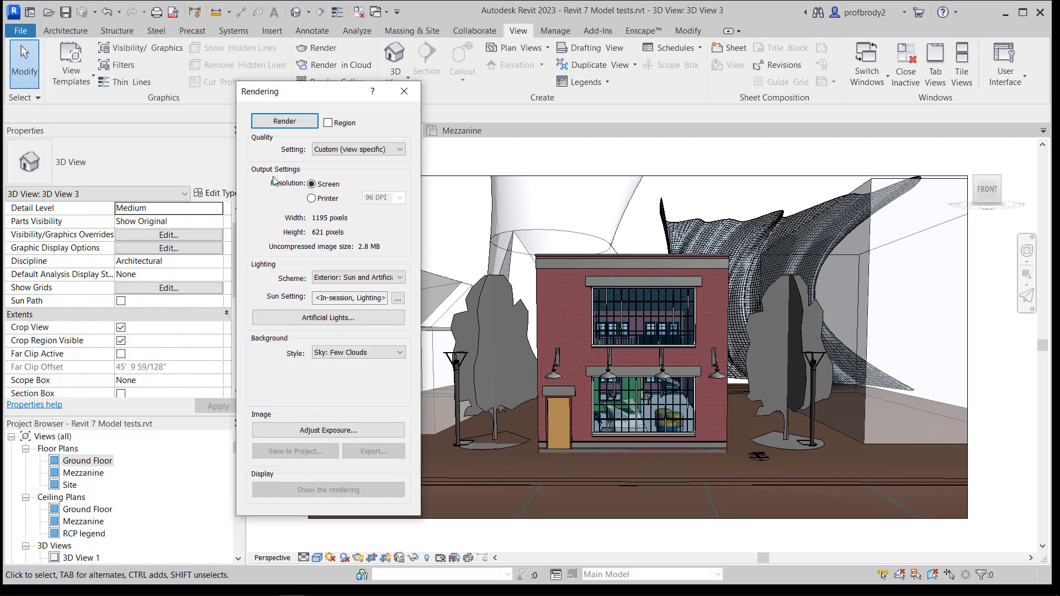
{"action": "left_click", "coordinate": [392, 151]}
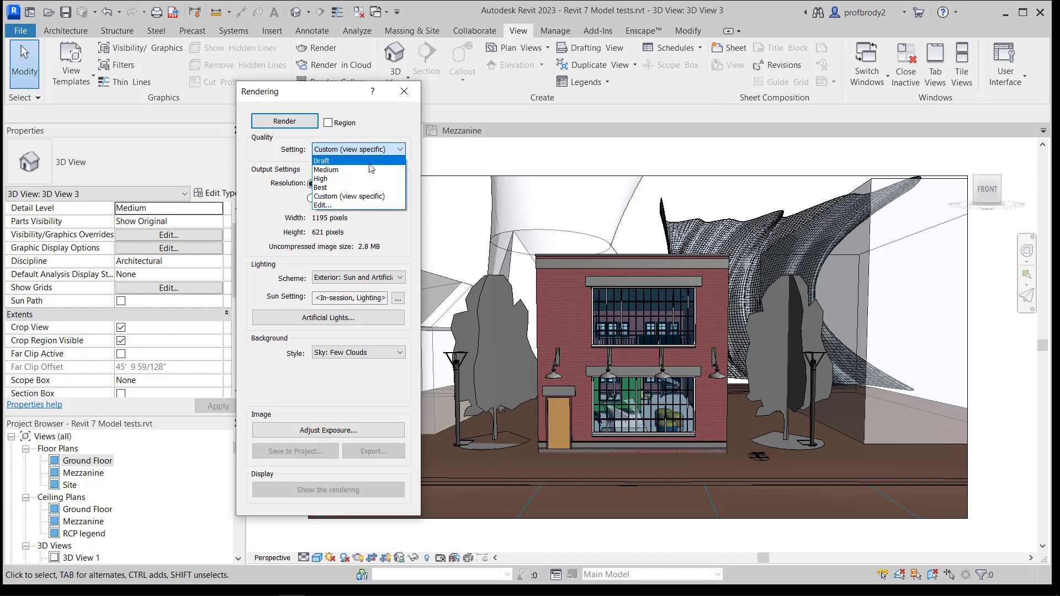
{"action": "left_click", "coordinate": [370, 162]}
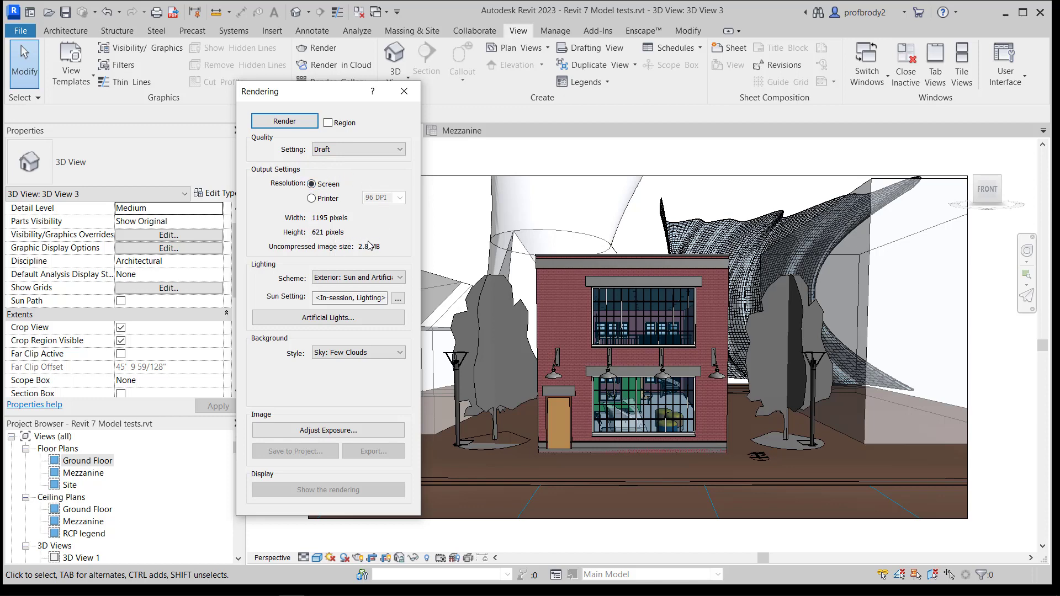
{"action": "left_click", "coordinate": [404, 91]}
{"action": "left_click", "coordinate": [449, 176]}
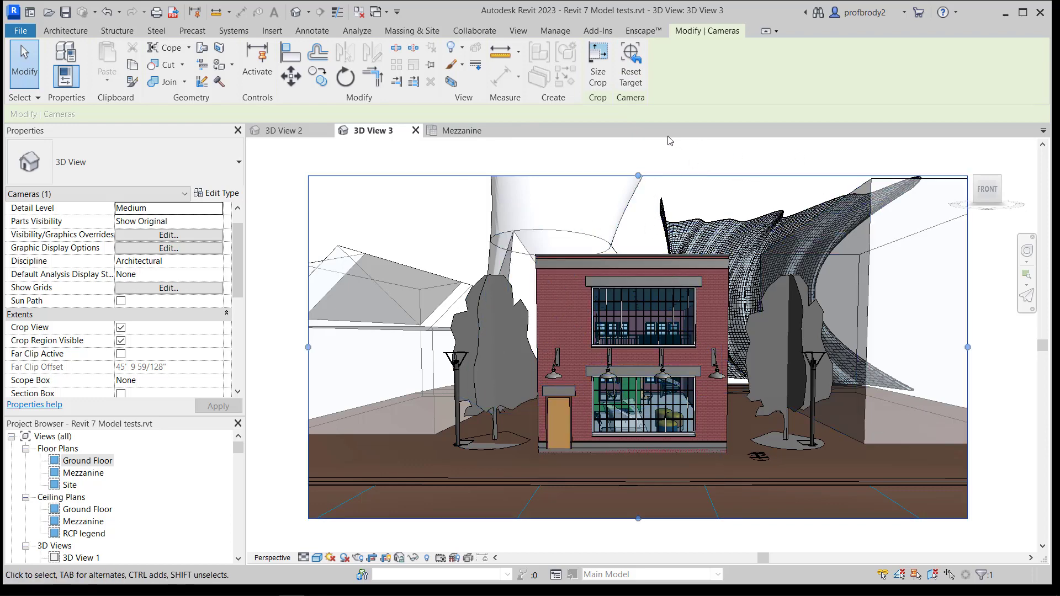
{"action": "left_click", "coordinate": [604, 76]}
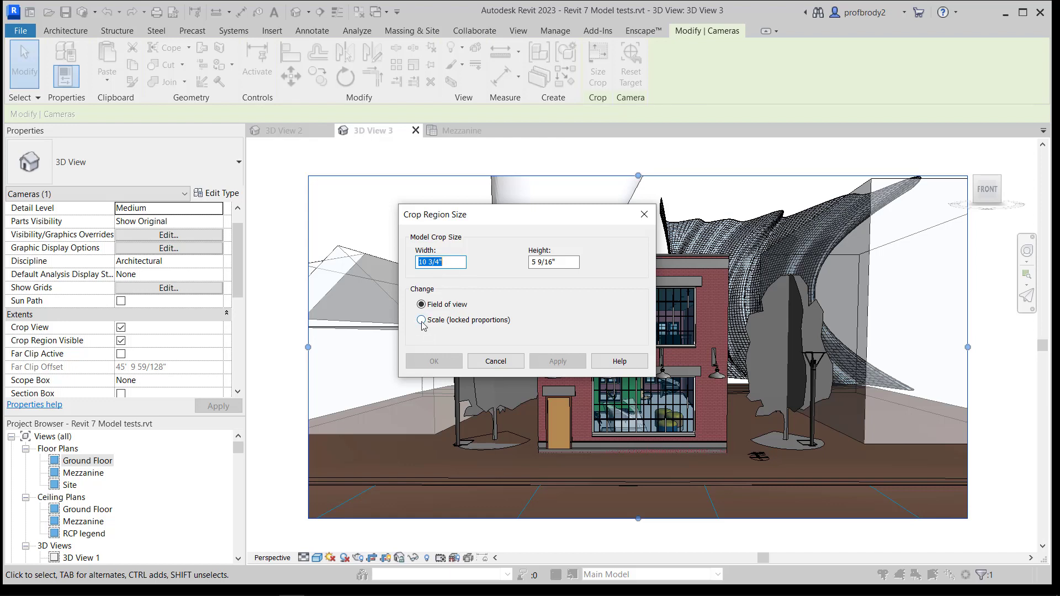
{"action": "left_click", "coordinate": [421, 323]}
{"action": "type", "text": "6"}
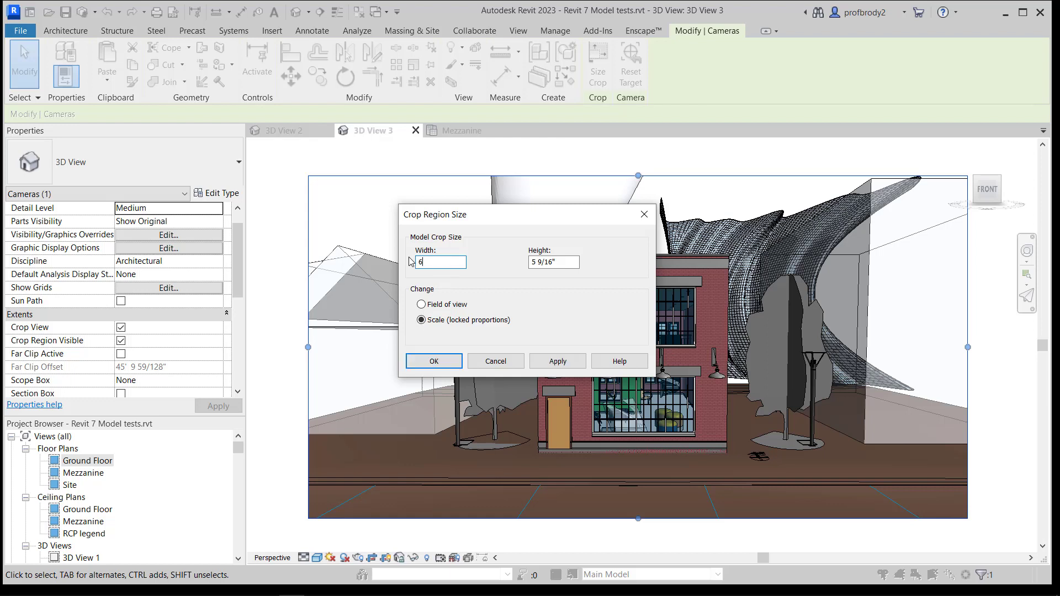
{"action": "key", "text": "Tab"}
{"action": "left_click", "coordinate": [569, 362]}
{"action": "left_click", "coordinate": [512, 364]}
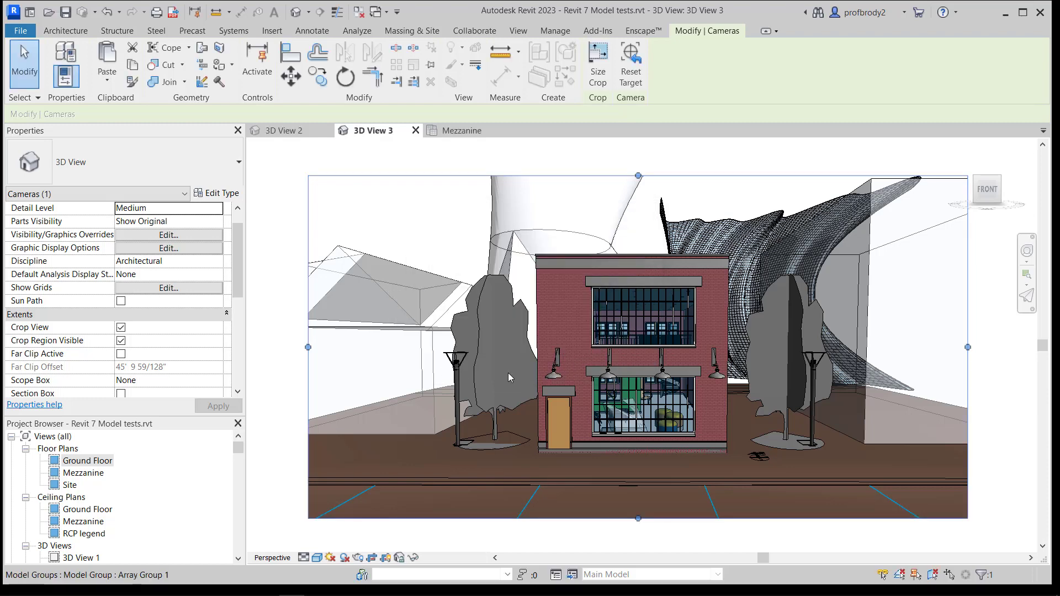
Set the rendering's lighting scheme to Exterior: Sun only and accept the in-session Lighting preset in the sun settings.
{"action": "left_click", "coordinate": [358, 557]}
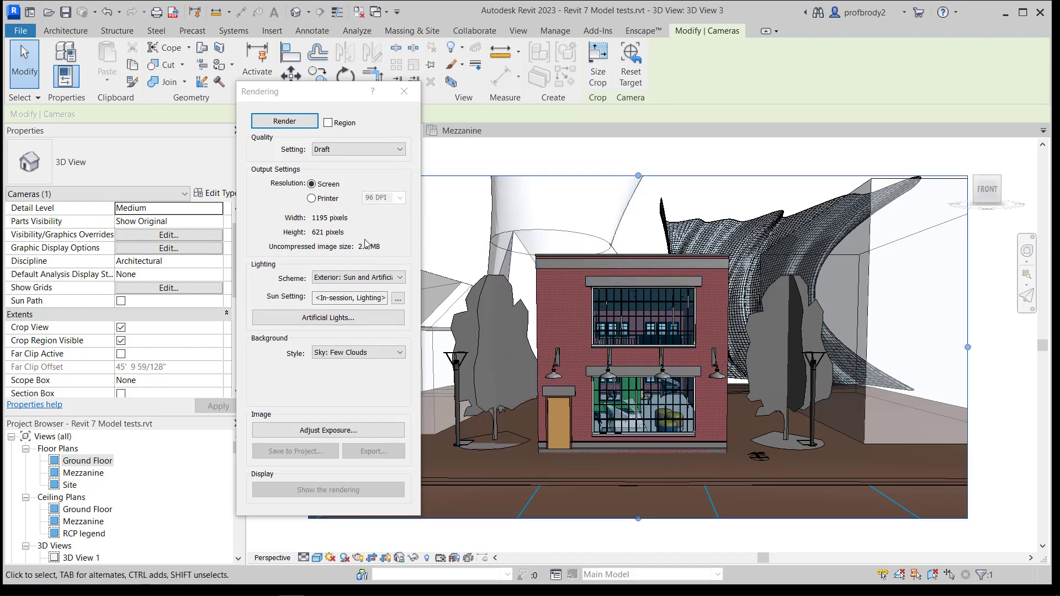
{"action": "left_click", "coordinate": [400, 279]}
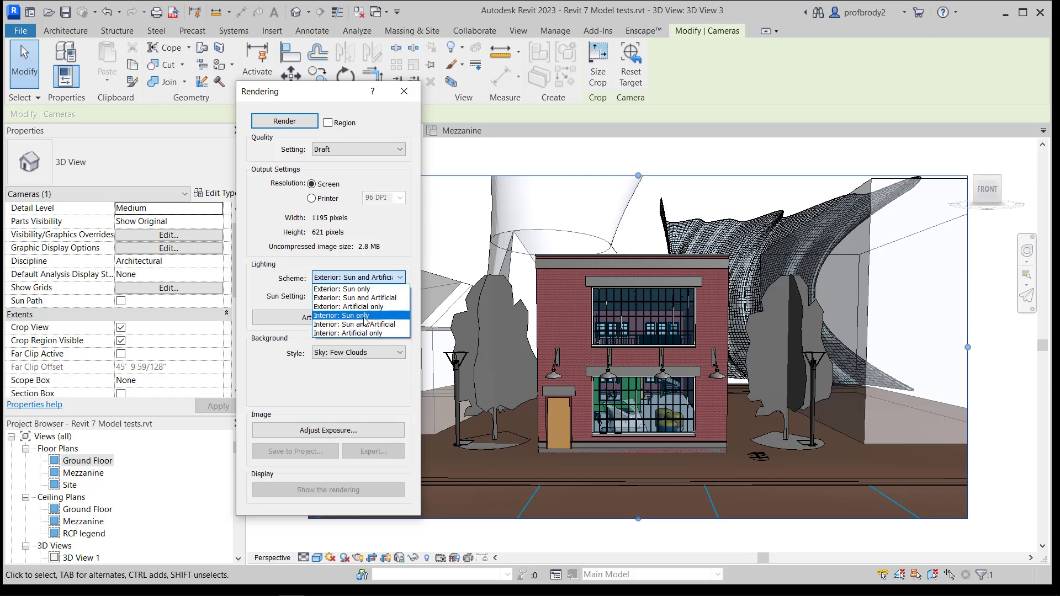
{"action": "left_click", "coordinate": [364, 289]}
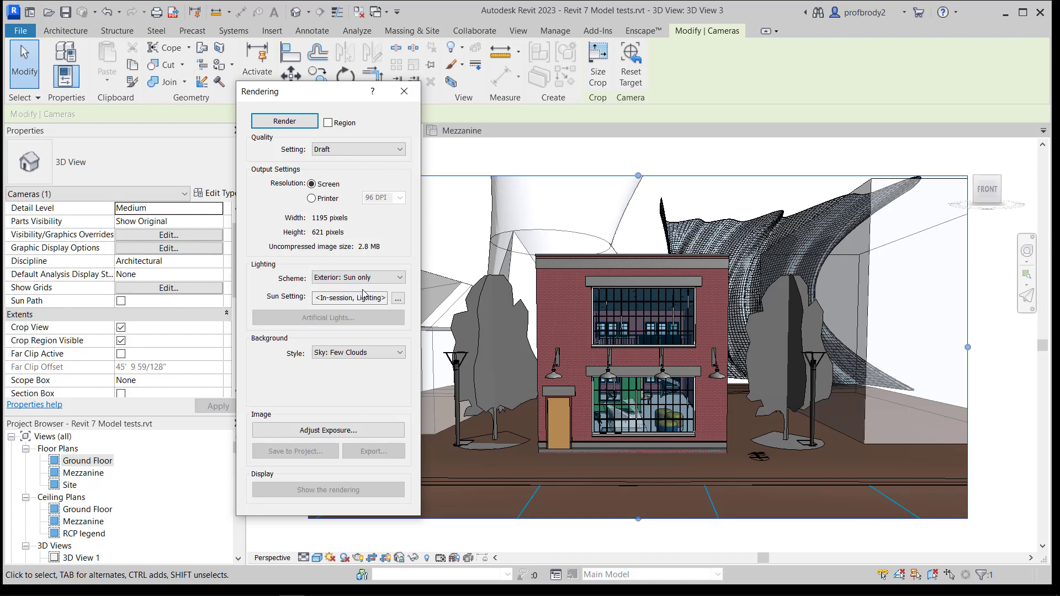
{"action": "left_click", "coordinate": [397, 299]}
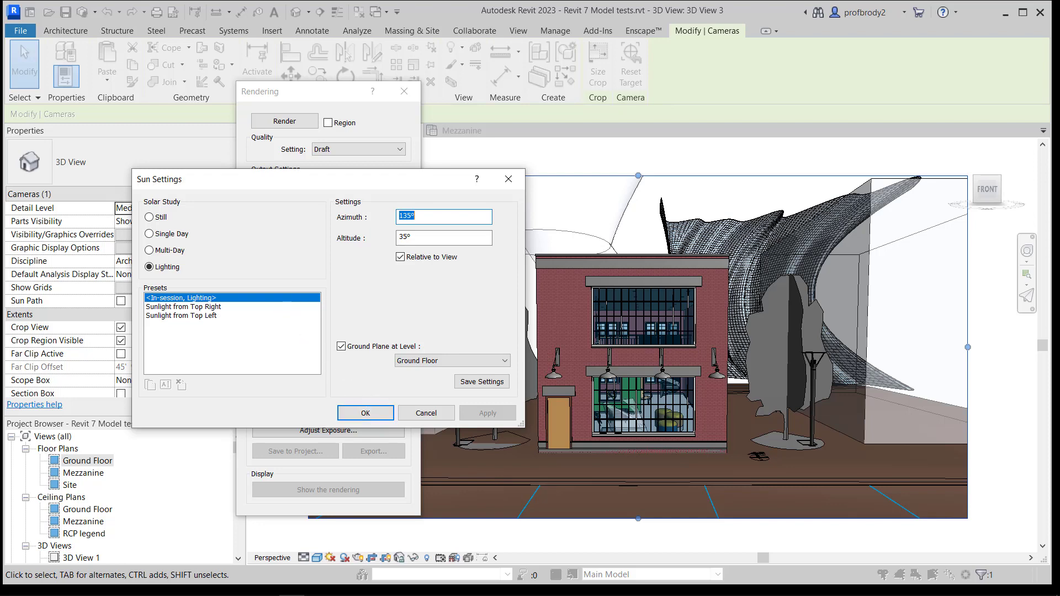
{"action": "left_click", "coordinate": [366, 413]}
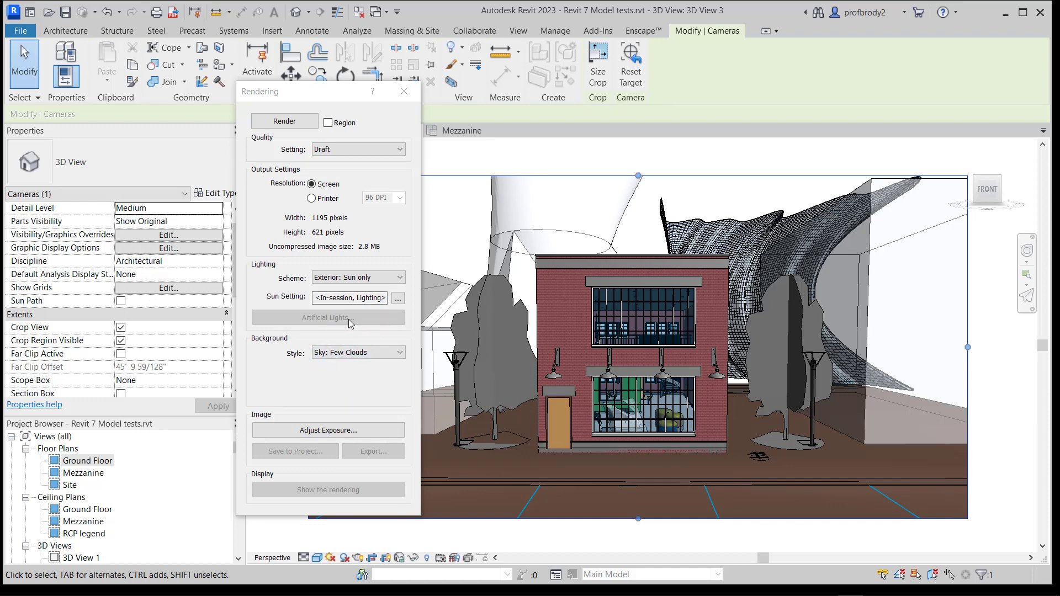
Choose Sky: Few Clouds as the rendering's background style.
{"action": "left_click", "coordinate": [397, 355]}
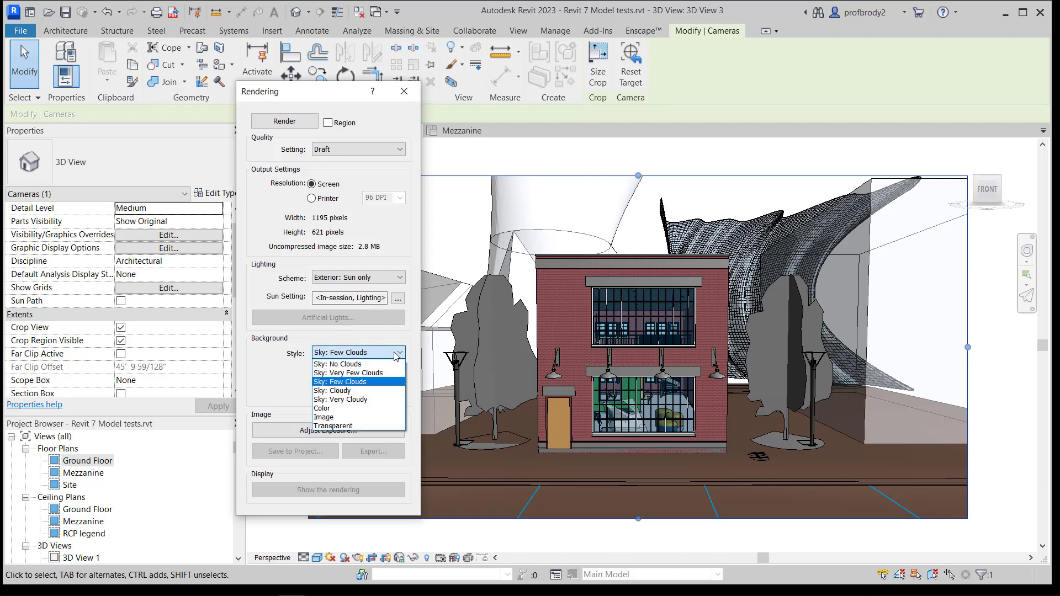
{"action": "left_click", "coordinate": [368, 382]}
{"action": "left_click", "coordinate": [364, 352]}
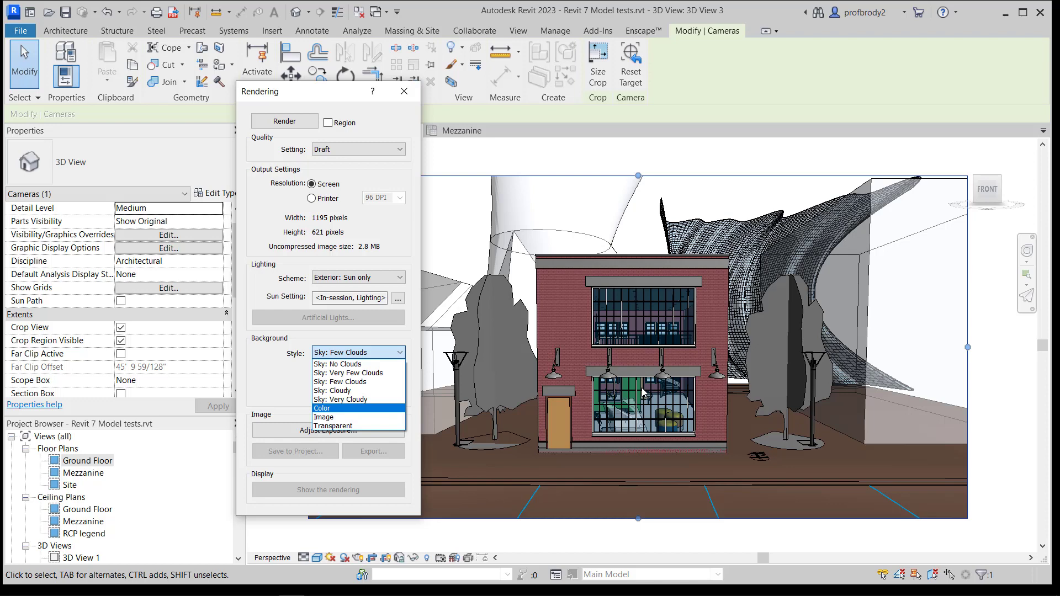
{"action": "left_click", "coordinate": [244, 380]}
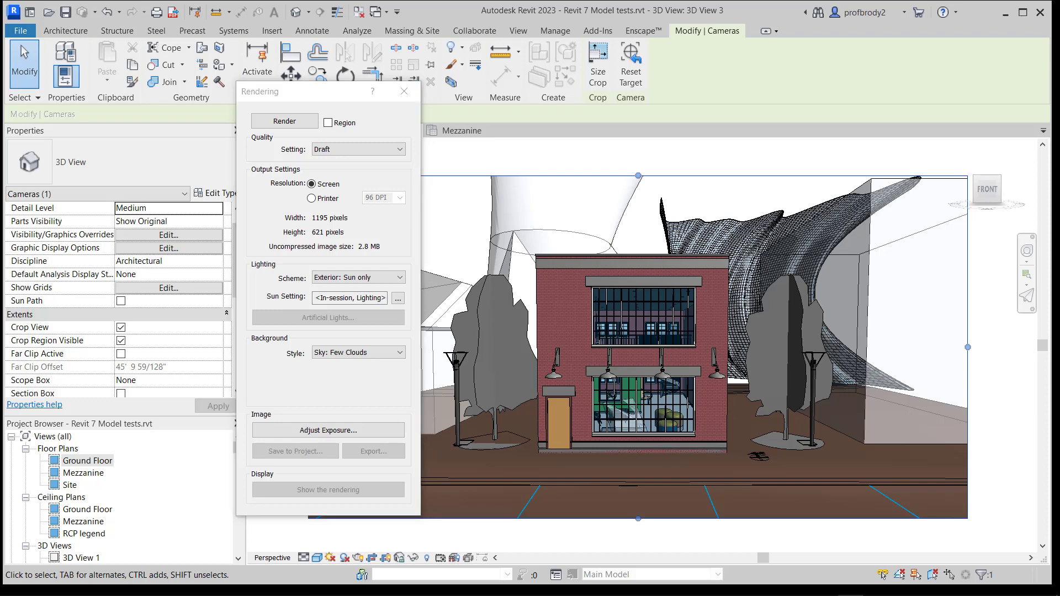
Render the front perspective view, keeping the Rendering dialog clear of the image.
{"action": "left_click_drag", "start_coordinate": [313, 98], "coordinate": [248, 126]}
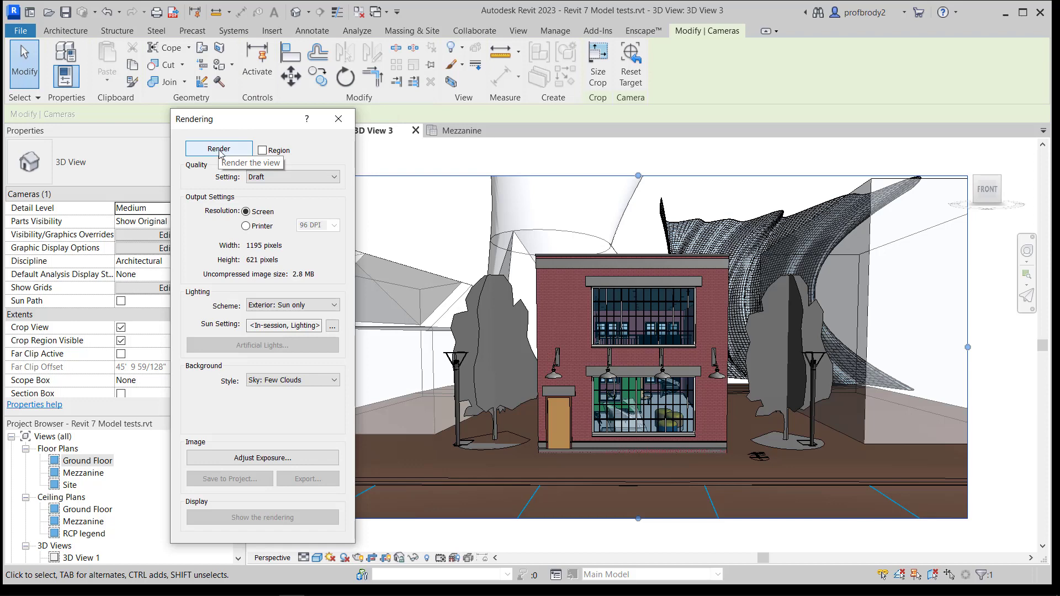
{"action": "left_click", "coordinate": [219, 149]}
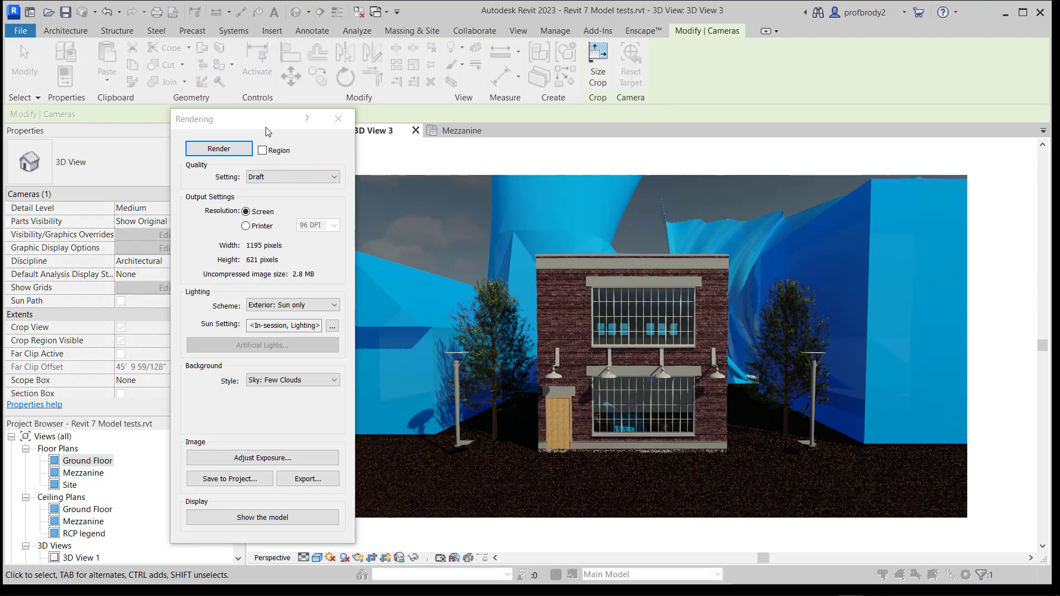
{"action": "left_click_drag", "start_coordinate": [266, 131], "coordinate": [125, 80]}
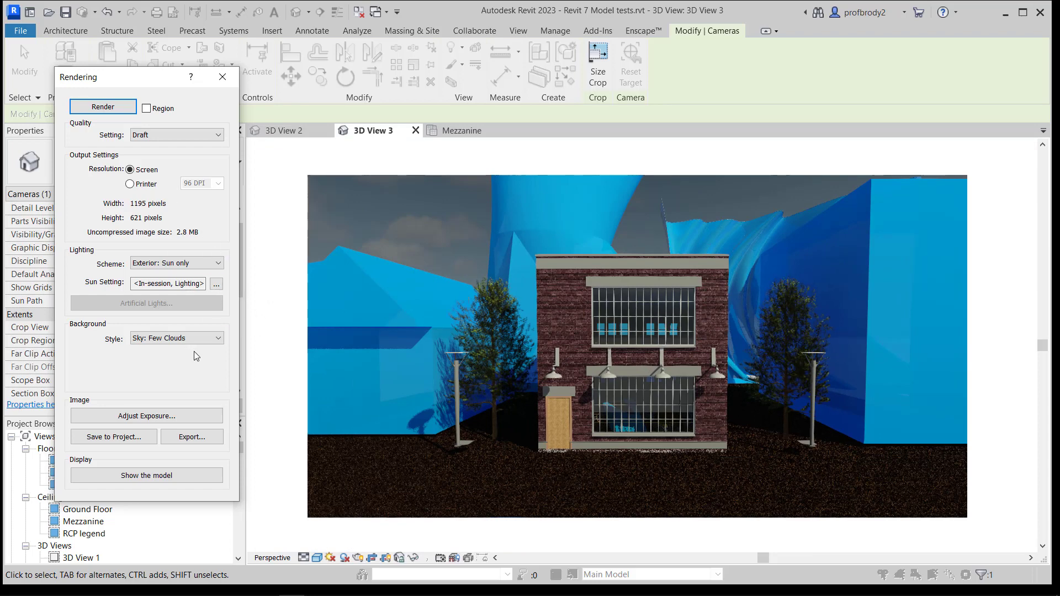
Adjust the rendered image's exposure control to highlights 0.59 and exposure value 13.05.
{"action": "left_click", "coordinate": [145, 418]}
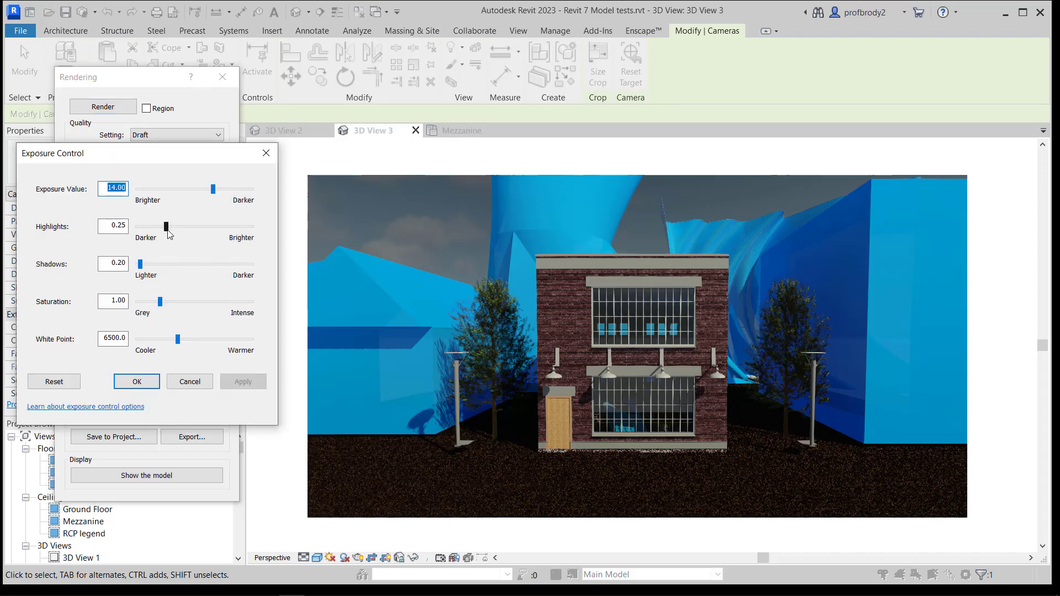
{"action": "left_click_drag", "start_coordinate": [164, 225], "coordinate": [166, 225]}
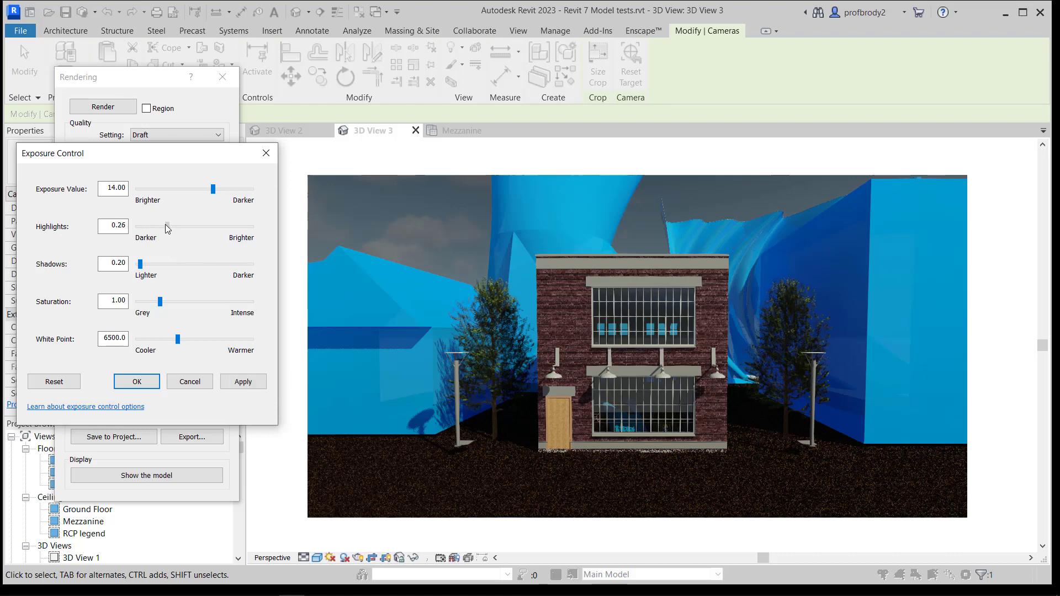
{"action": "left_click", "coordinate": [251, 381]}
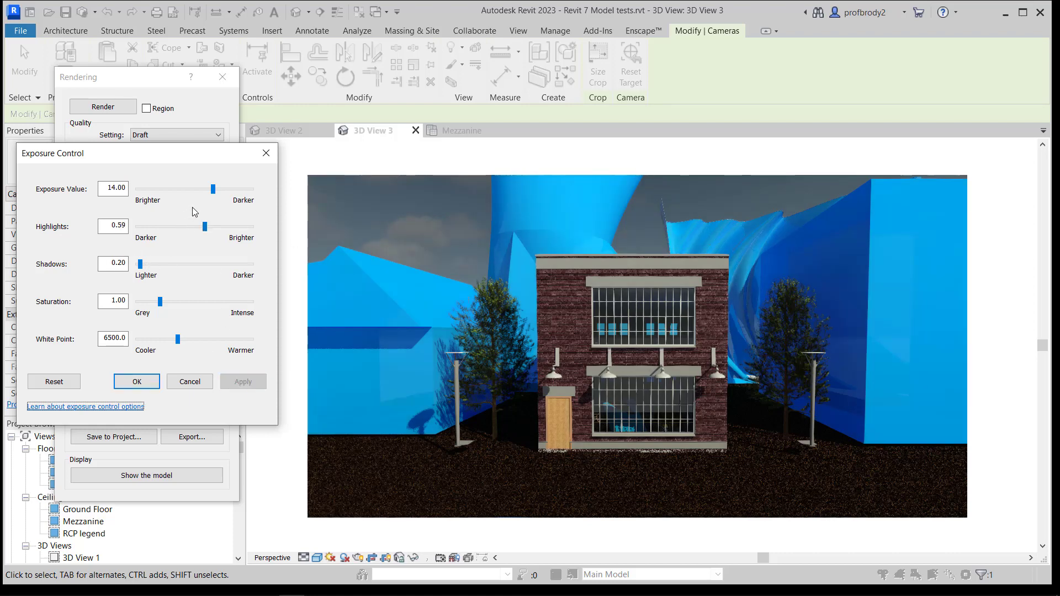
{"action": "mouse_move", "coordinate": [210, 193]}
{"action": "left_mouse_down"}
{"action": "mouse_move", "coordinate": [192, 190]}
{"action": "mouse_move", "coordinate": [201, 190]}
{"action": "left_mouse_up"}
{"action": "left_click", "coordinate": [247, 382]}
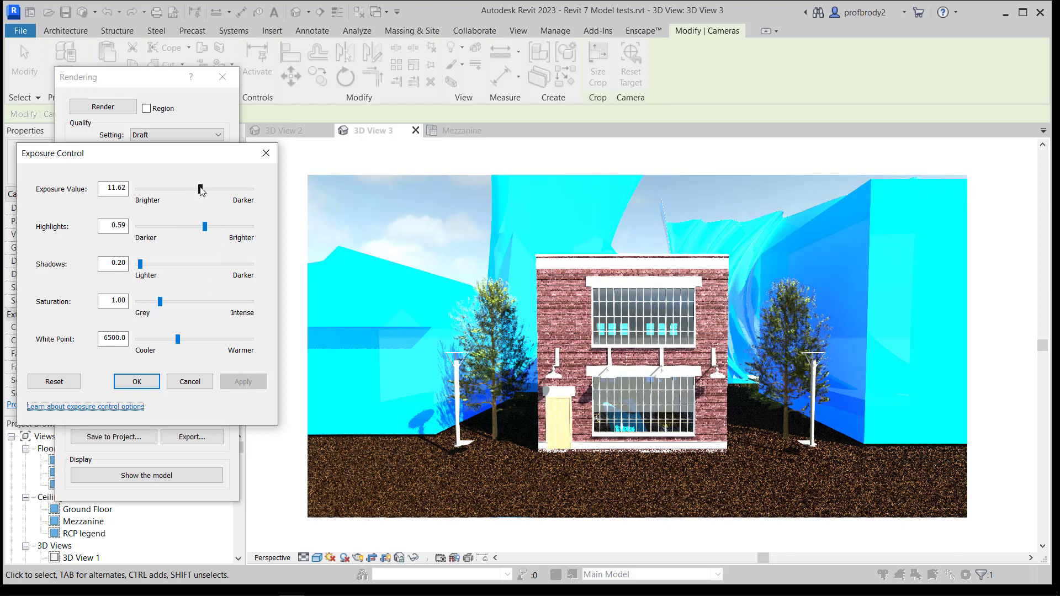
{"action": "left_click_drag", "start_coordinate": [201, 190], "coordinate": [208, 190]}
{"action": "left_click", "coordinate": [245, 383]}
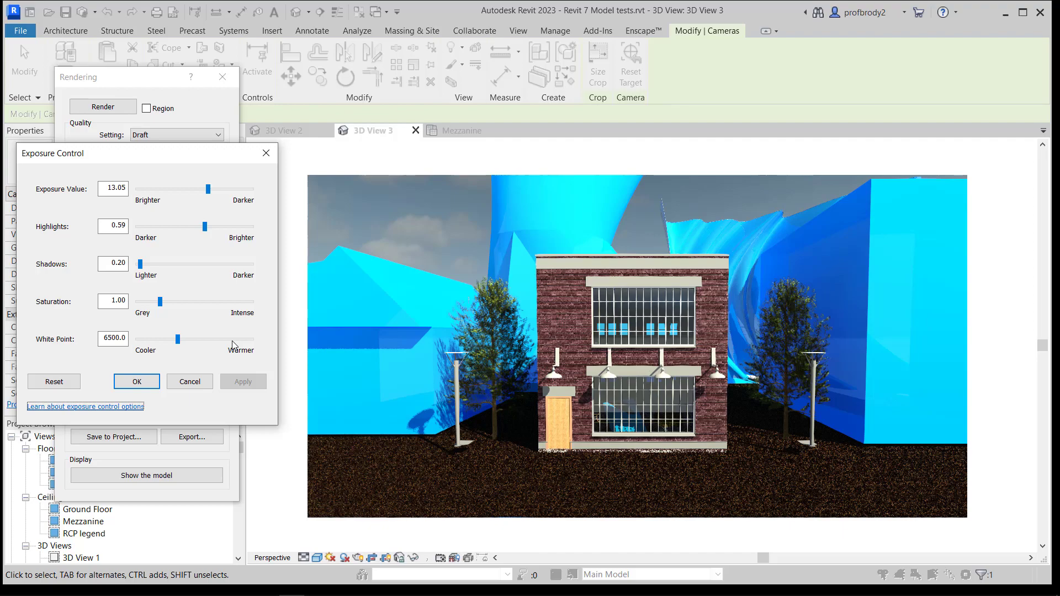
{"action": "key", "text": "Return"}
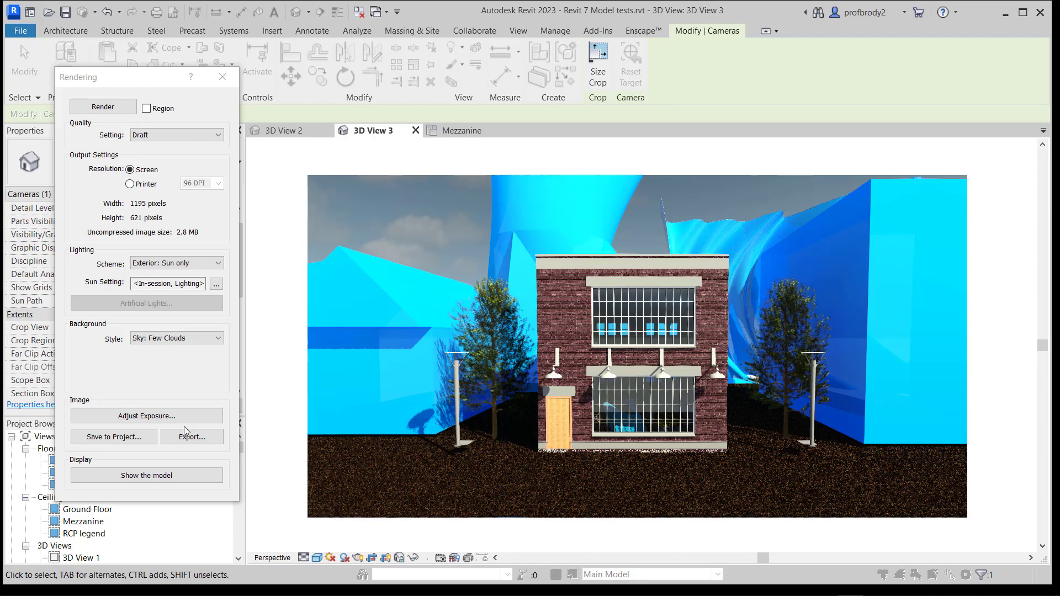
Save the rendering to the project as "3D View 3_1 ver 1" and return the view to the model.
{"action": "left_click", "coordinate": [143, 441]}
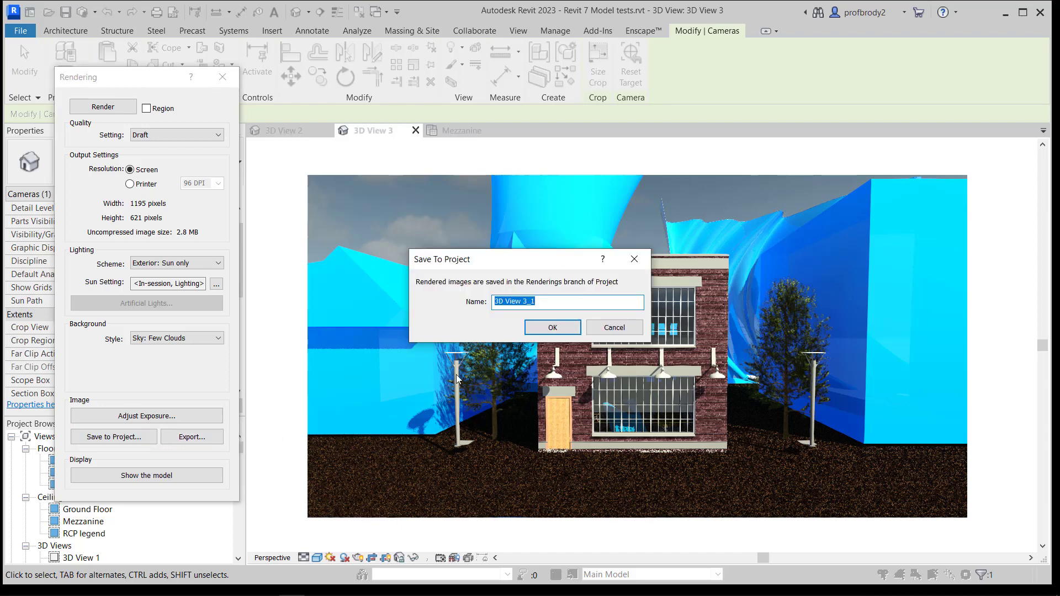
{"action": "left_click", "coordinate": [540, 306]}
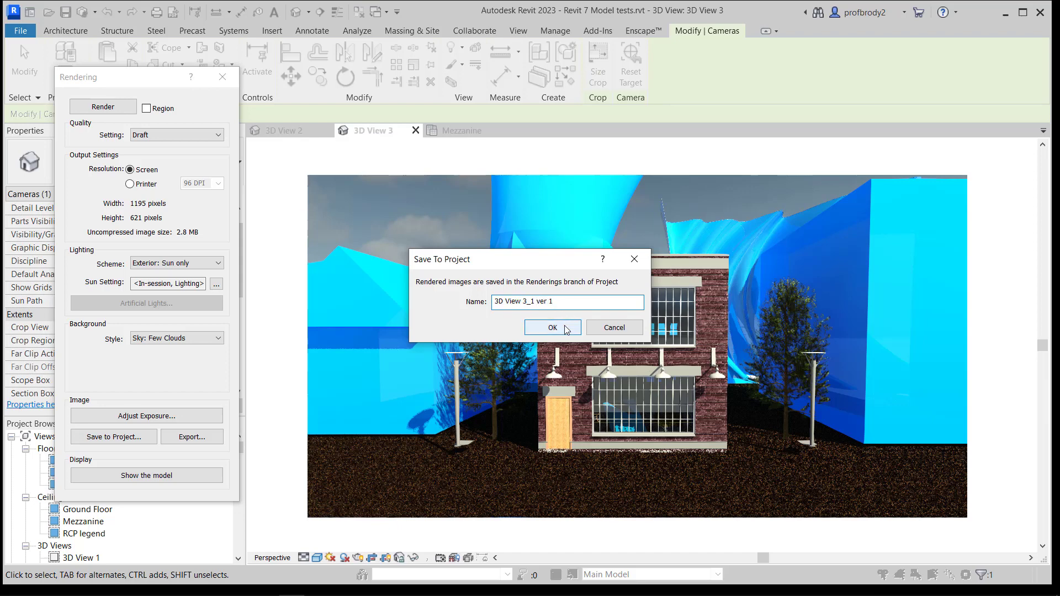
{"action": "left_click", "coordinate": [566, 329]}
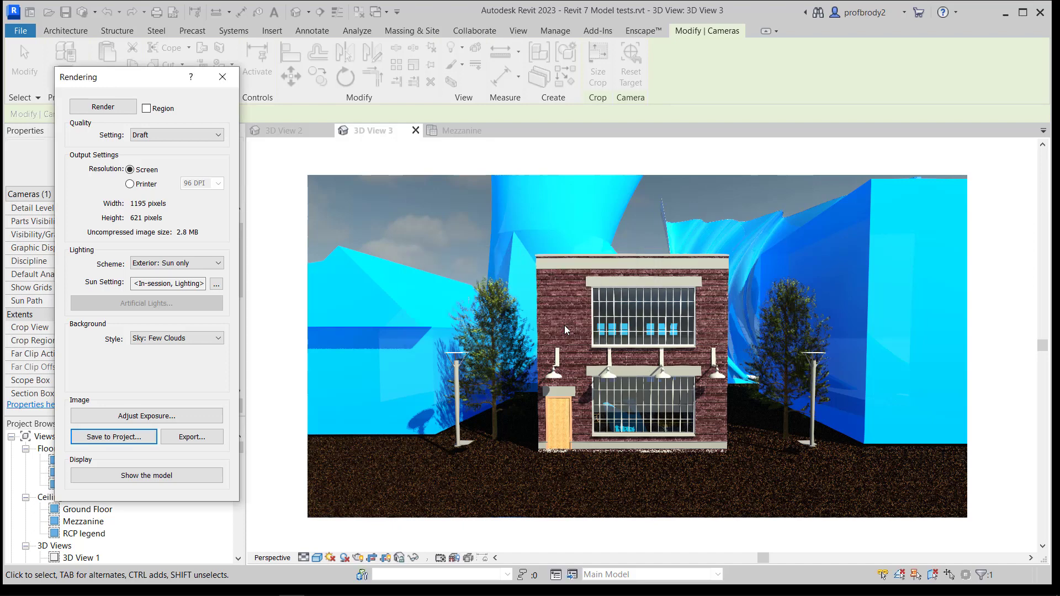
{"action": "left_click", "coordinate": [181, 475]}
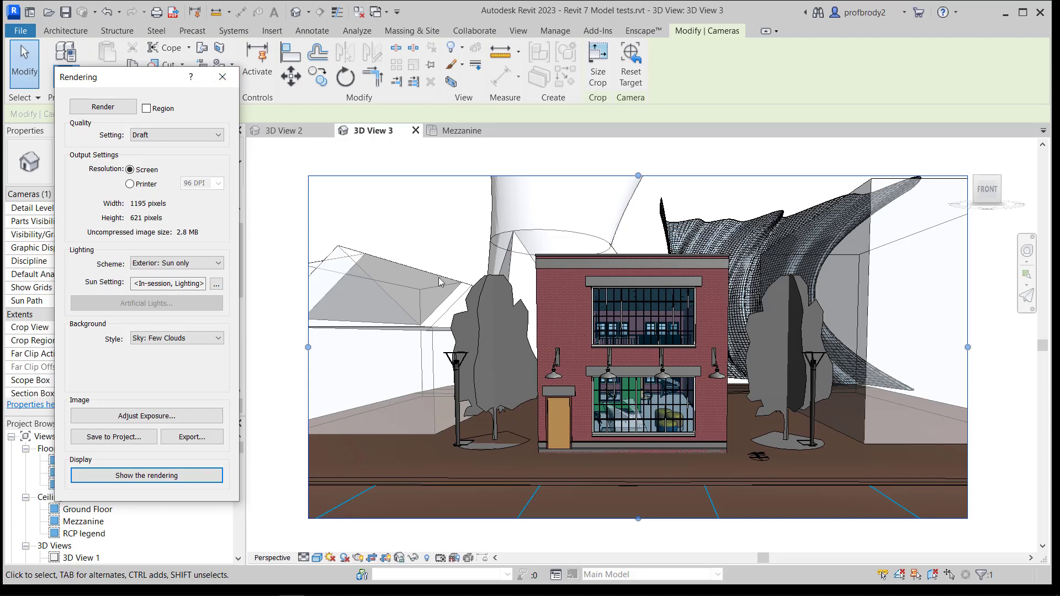
{"action": "left_click", "coordinate": [223, 77]}
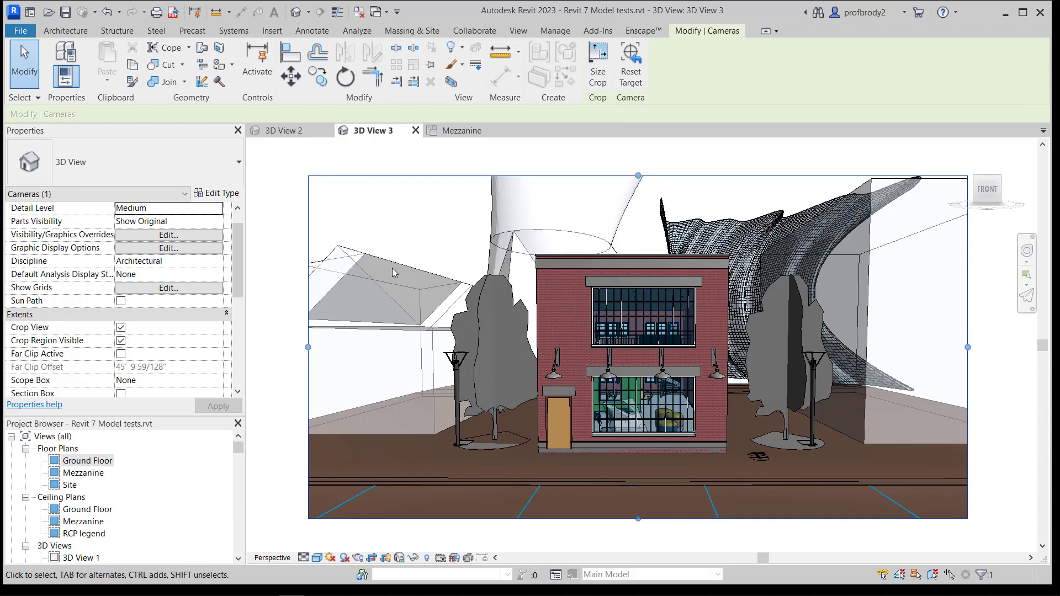
Change the Default Form material's appearance color to white, RGB 255 255 255.
{"action": "left_click", "coordinate": [406, 285]}
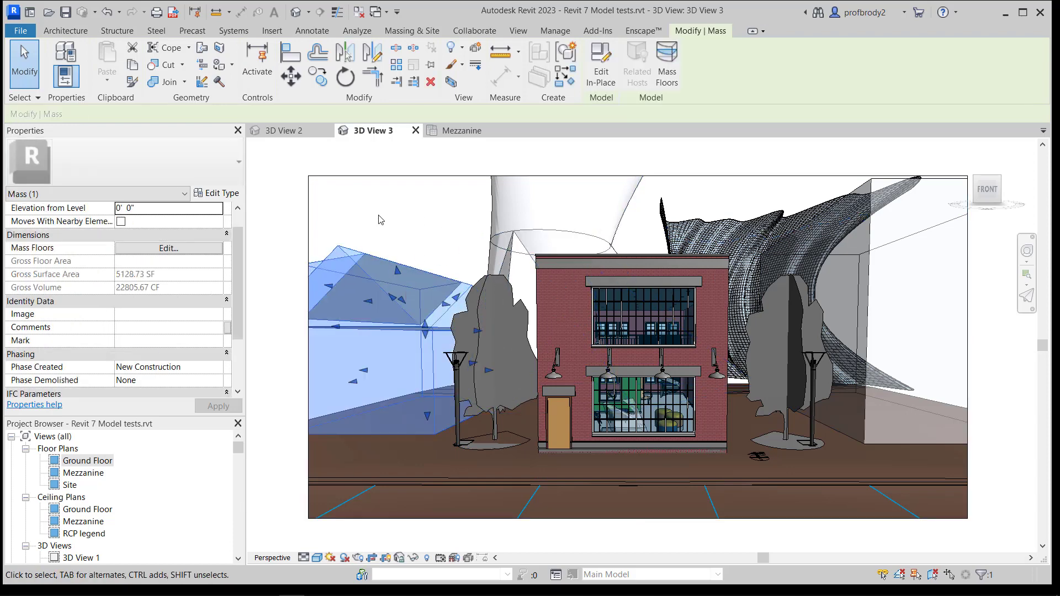
{"action": "left_click", "coordinate": [293, 202]}
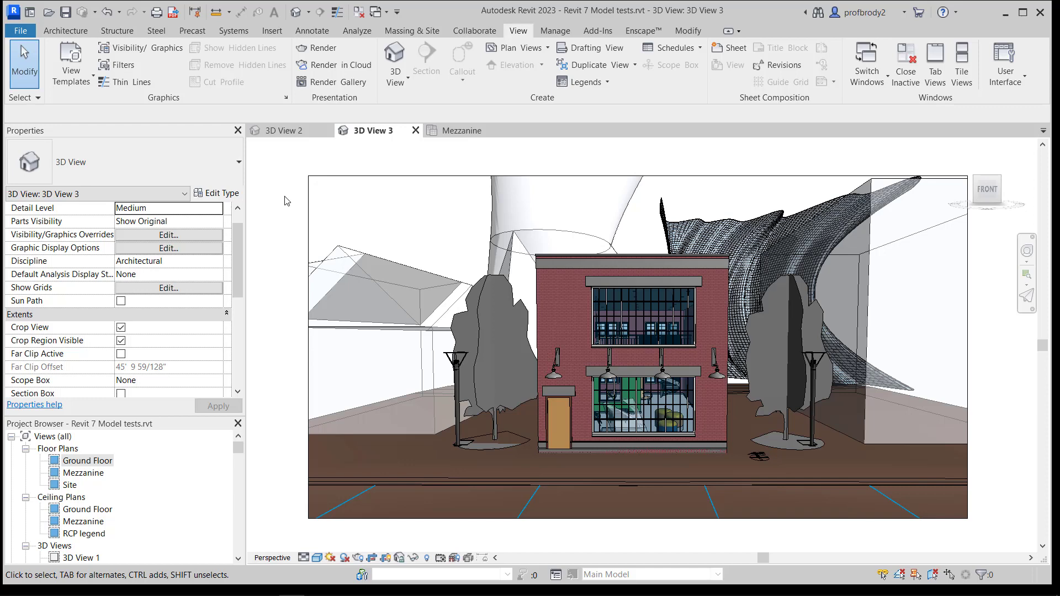
{"action": "left_click", "coordinate": [550, 34]}
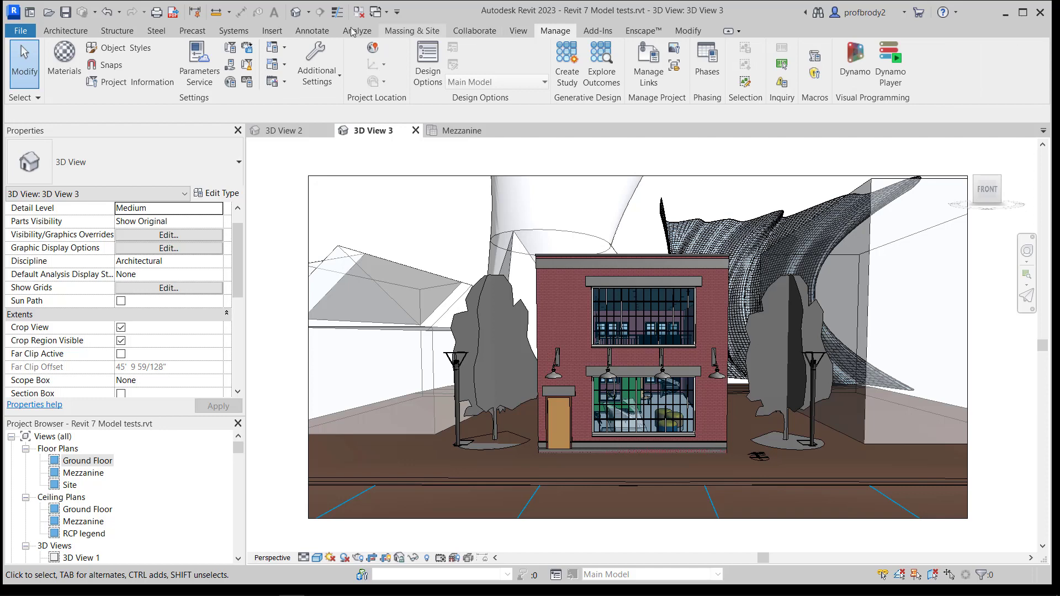
{"action": "left_click", "coordinate": [64, 58]}
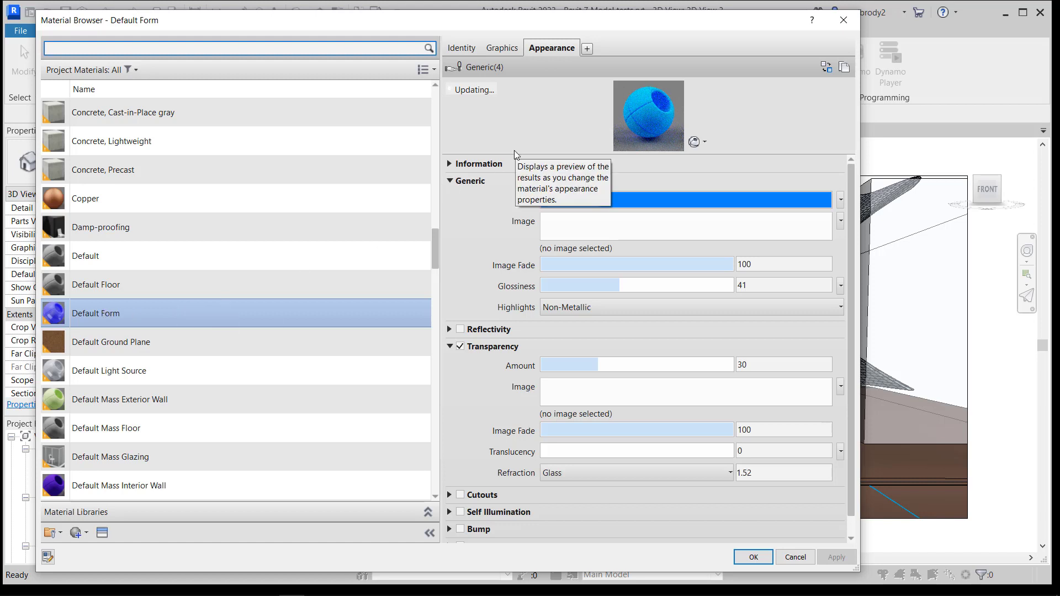
{"action": "left_click_drag", "start_coordinate": [511, 152], "coordinate": [531, 209]}
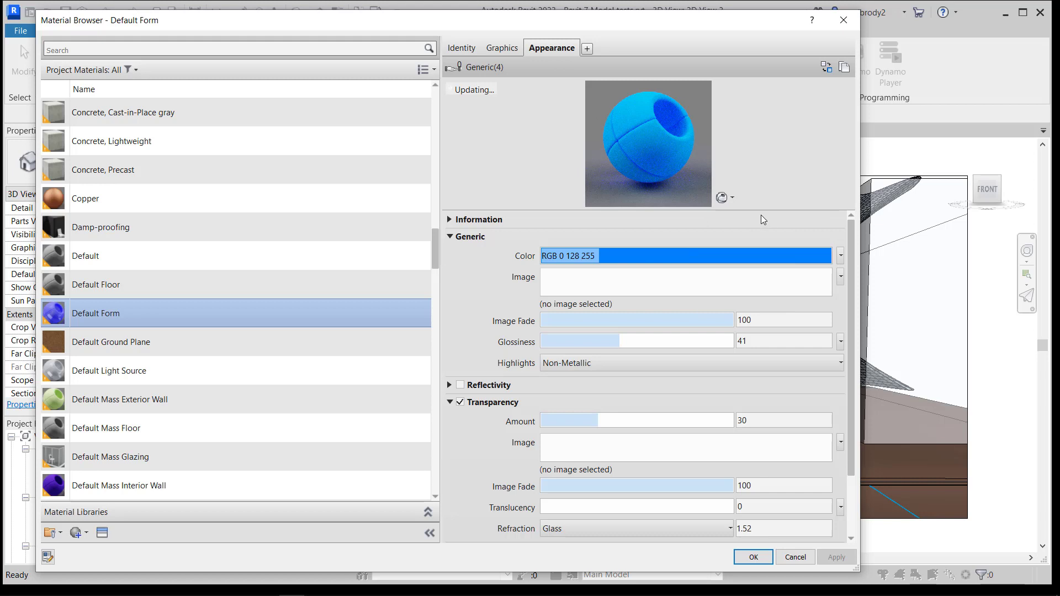
{"action": "left_click", "coordinate": [664, 255]}
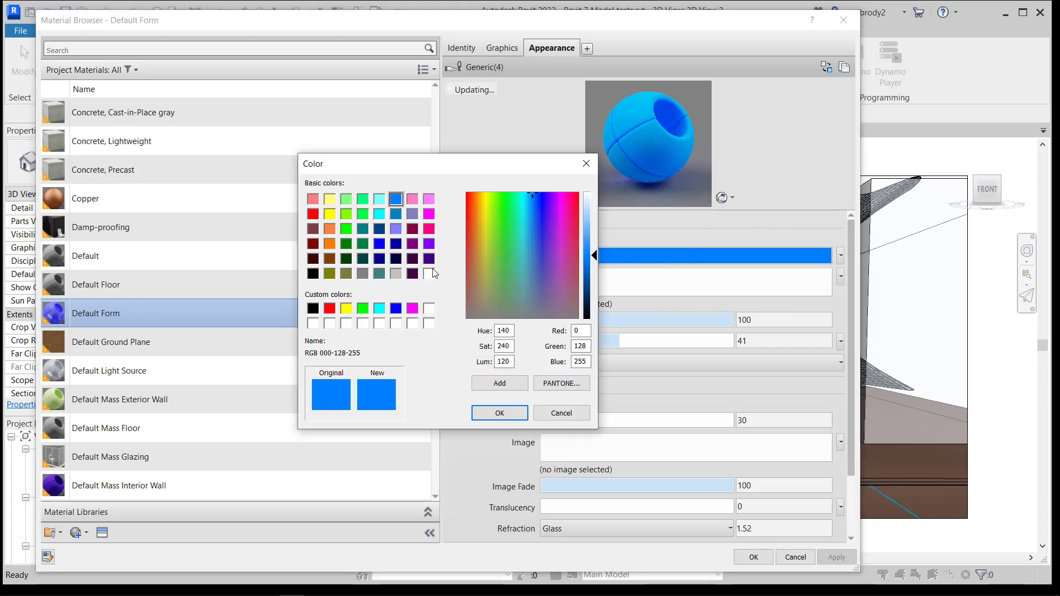
{"action": "left_click", "coordinate": [429, 274]}
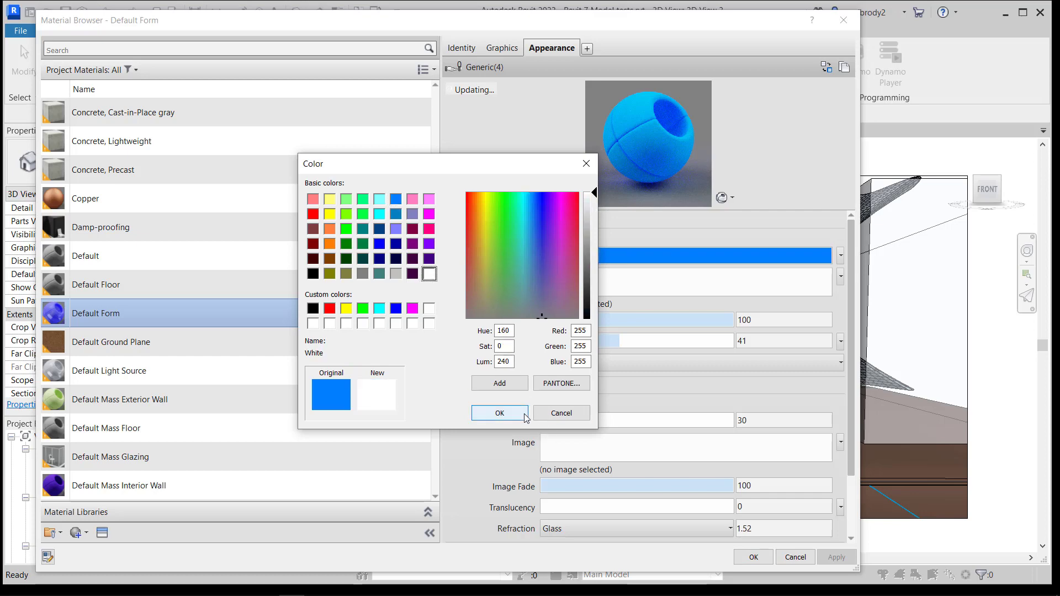
{"action": "left_click", "coordinate": [500, 413]}
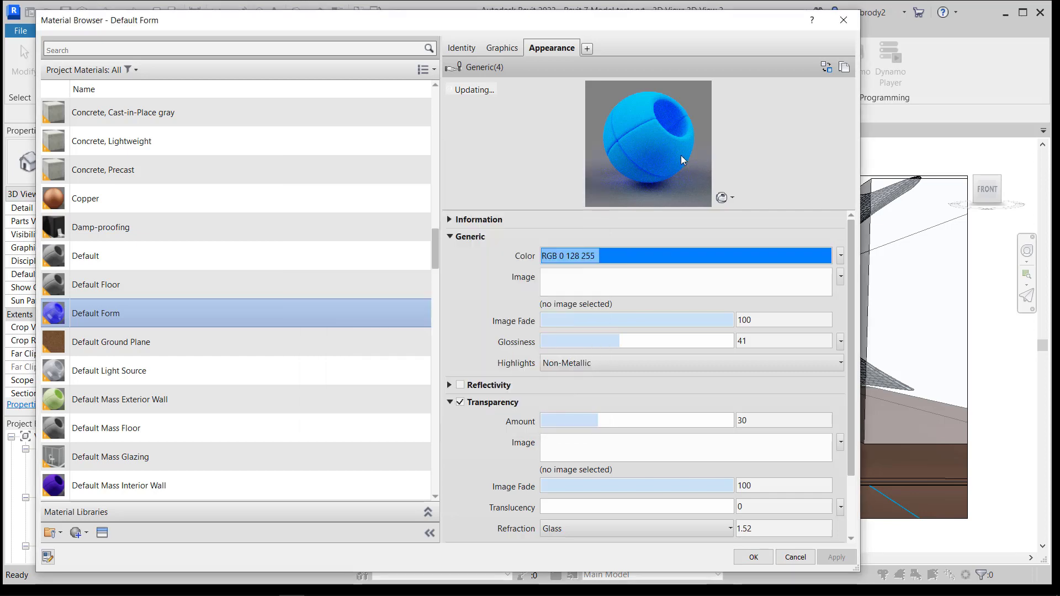
Turn off transparency in the Default Form material's appearance and apply the material changes.
{"action": "left_click", "coordinate": [461, 403]}
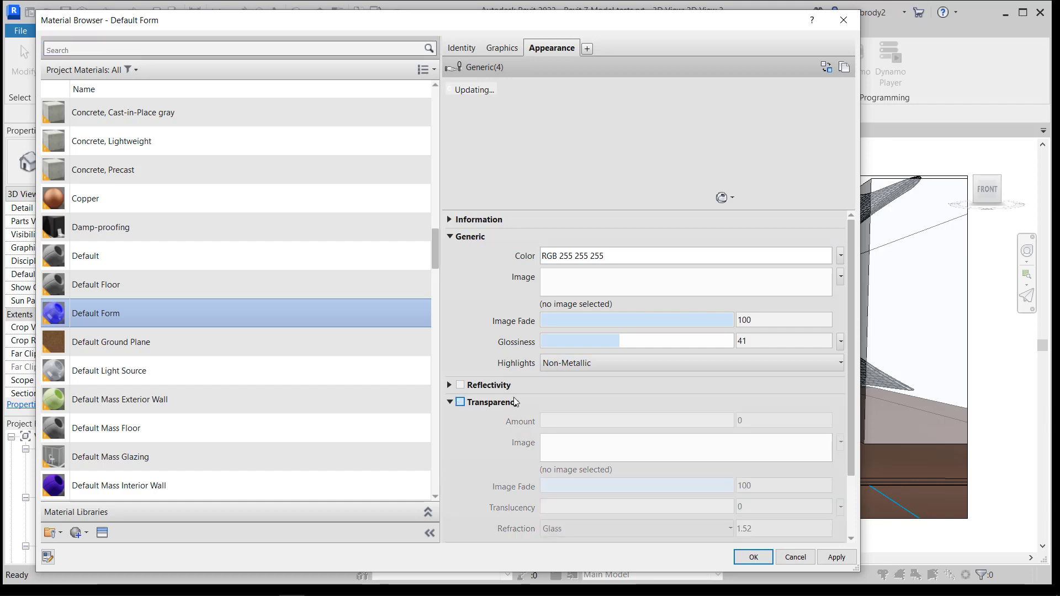
{"action": "scroll", "coordinate": [665, 346], "scroll_direction": "down", "scroll_amount": 2}
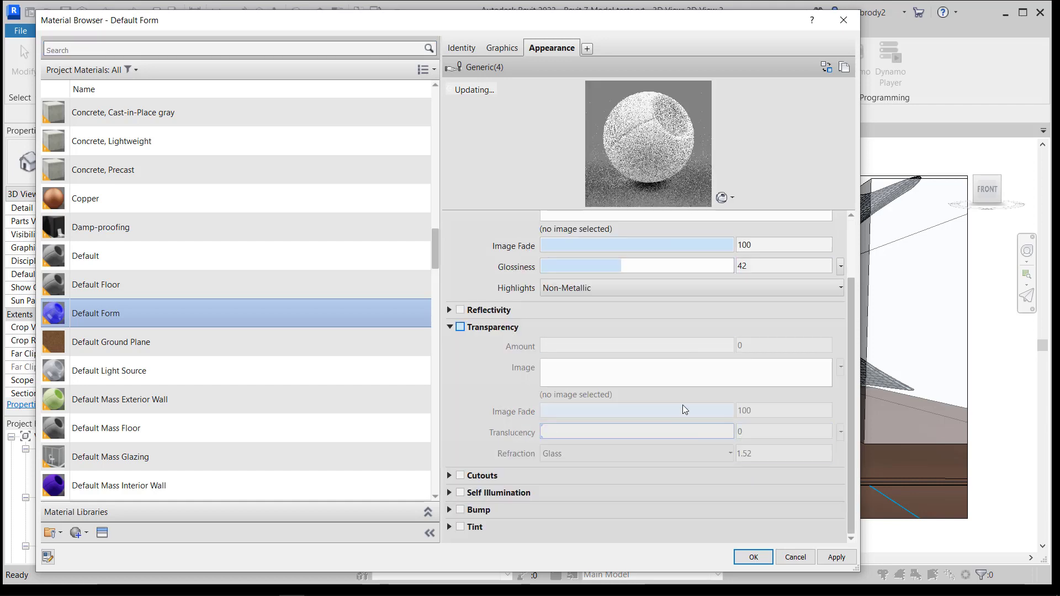
{"action": "scroll", "coordinate": [684, 407], "scroll_direction": "up", "scroll_amount": 2}
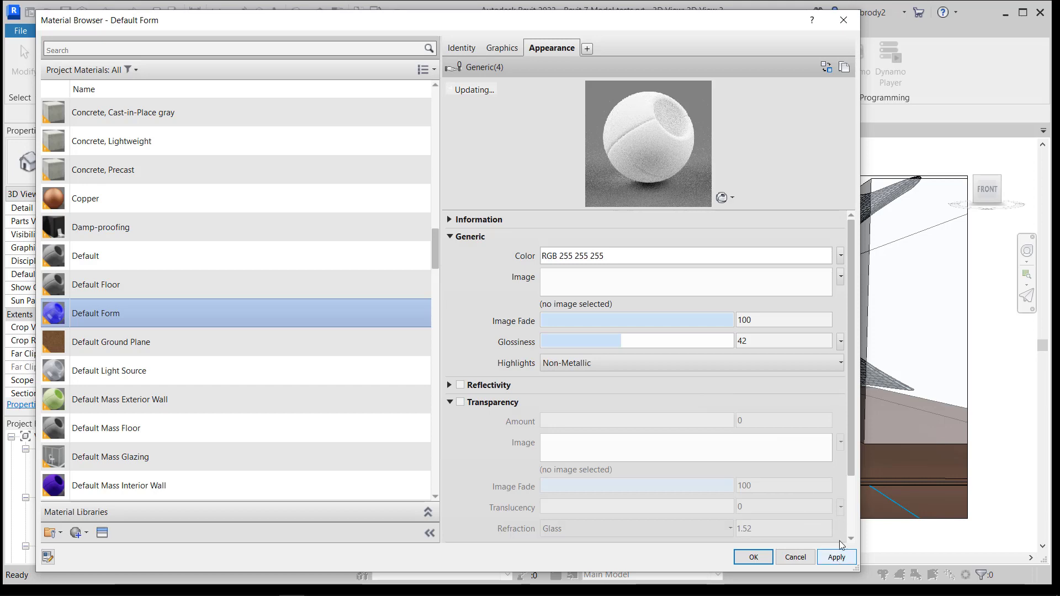
{"action": "left_click", "coordinate": [836, 558]}
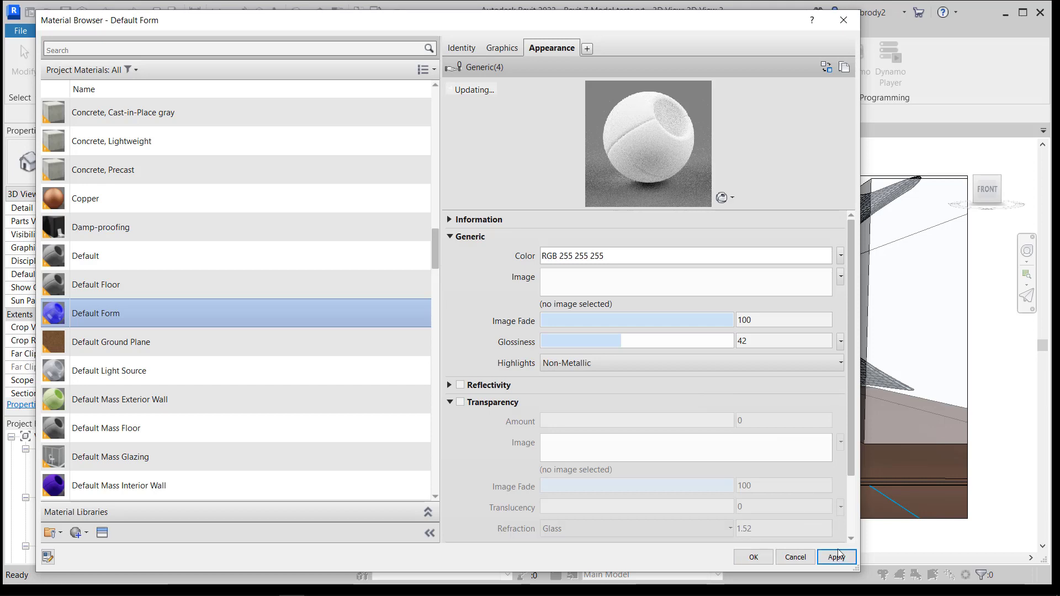
{"action": "left_click", "coordinate": [753, 557]}
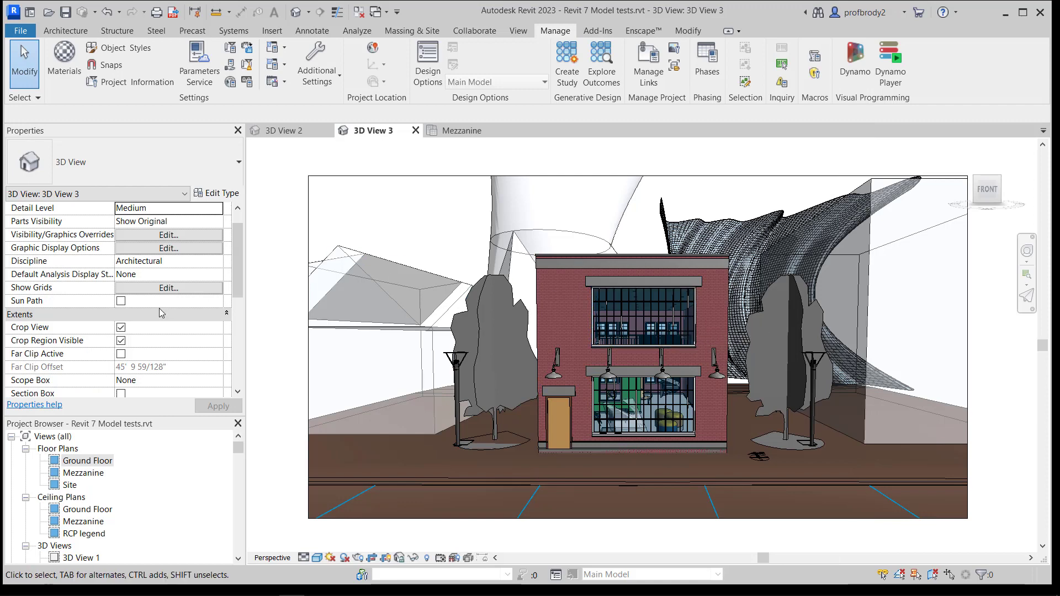
Enable region rendering and resize the render region to about 234 × 174 pixels around the gray mass's roof and the adjacent treetop.
{"action": "left_click", "coordinate": [356, 558]}
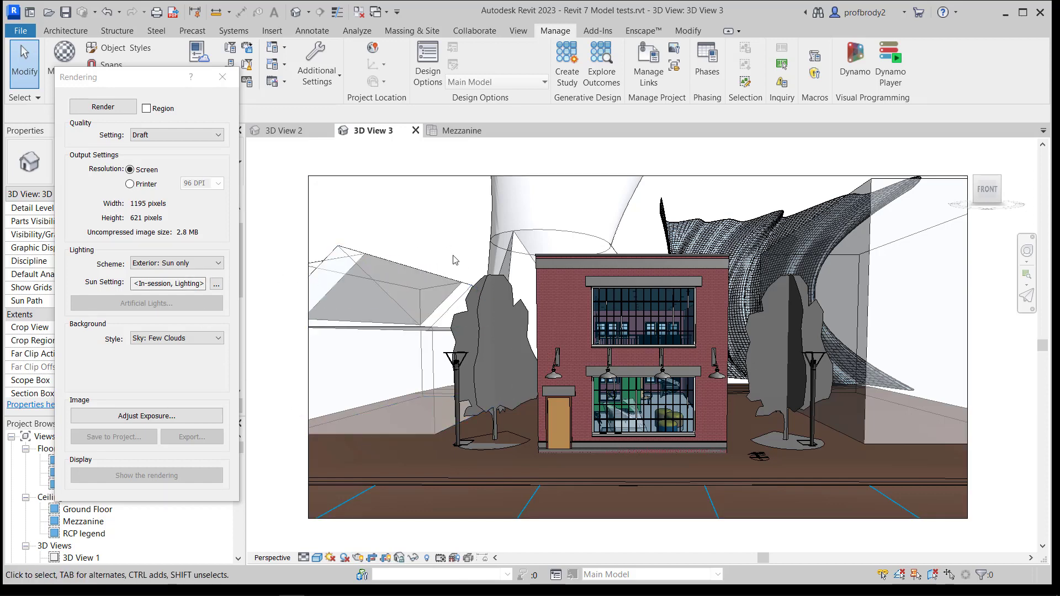
{"action": "left_click", "coordinate": [146, 109]}
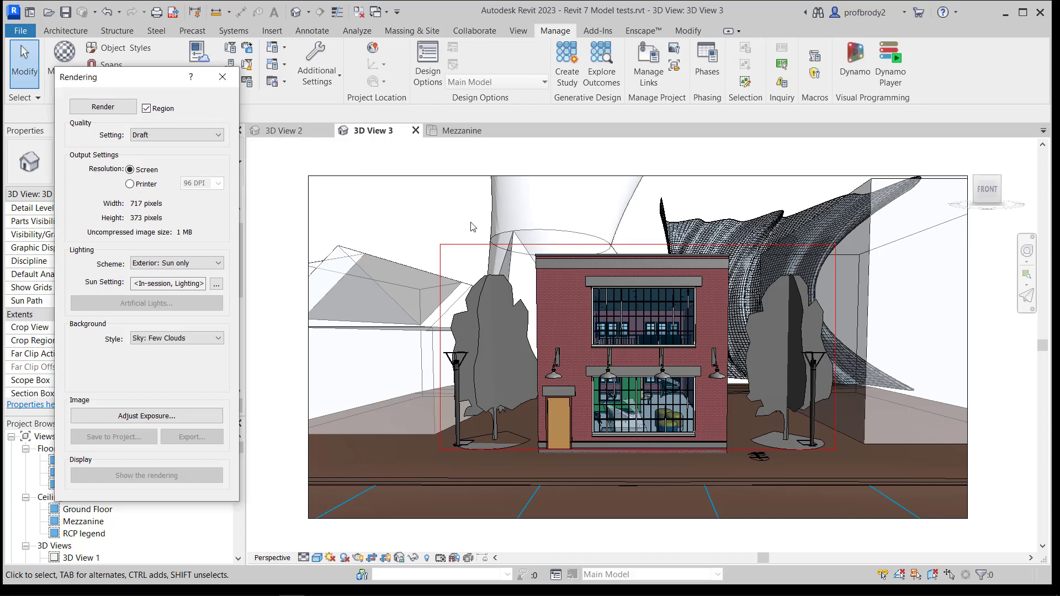
{"action": "left_click", "coordinate": [467, 244]}
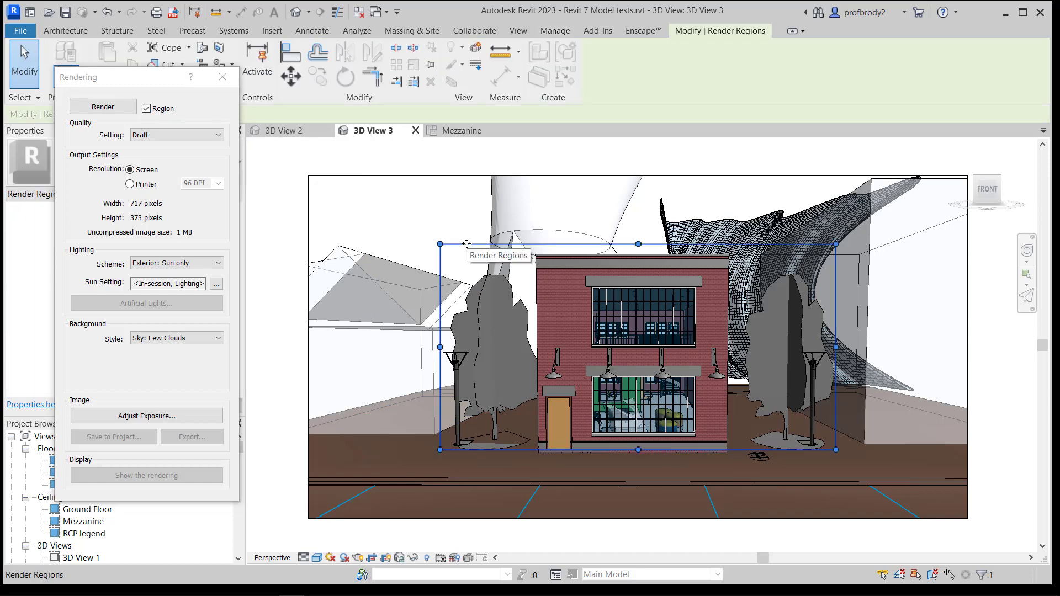
{"action": "left_click_drag", "start_coordinate": [467, 243], "coordinate": [413, 223]}
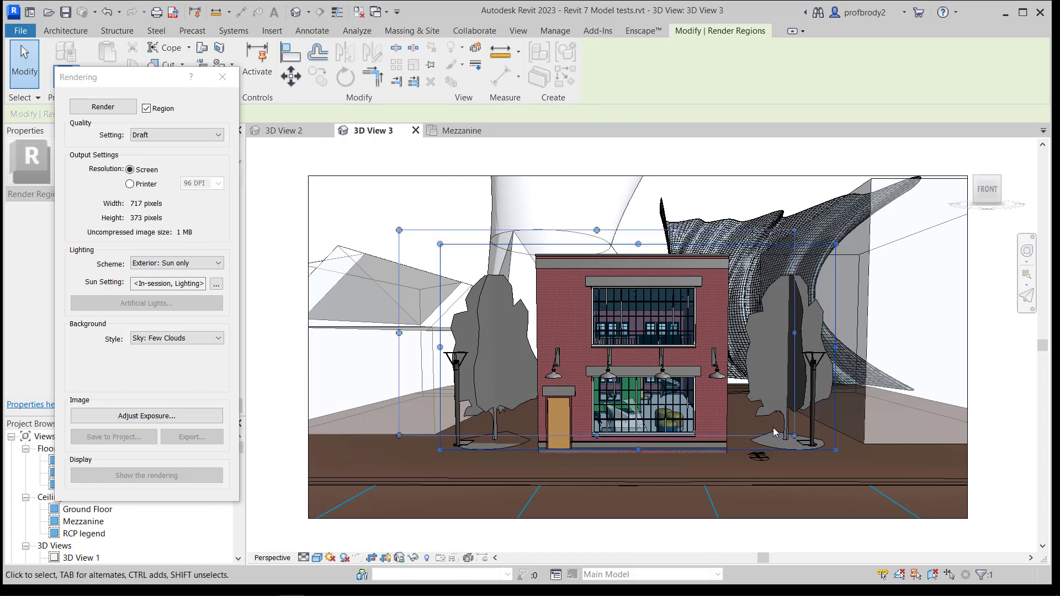
{"action": "left_click_drag", "start_coordinate": [794, 435], "coordinate": [527, 326]}
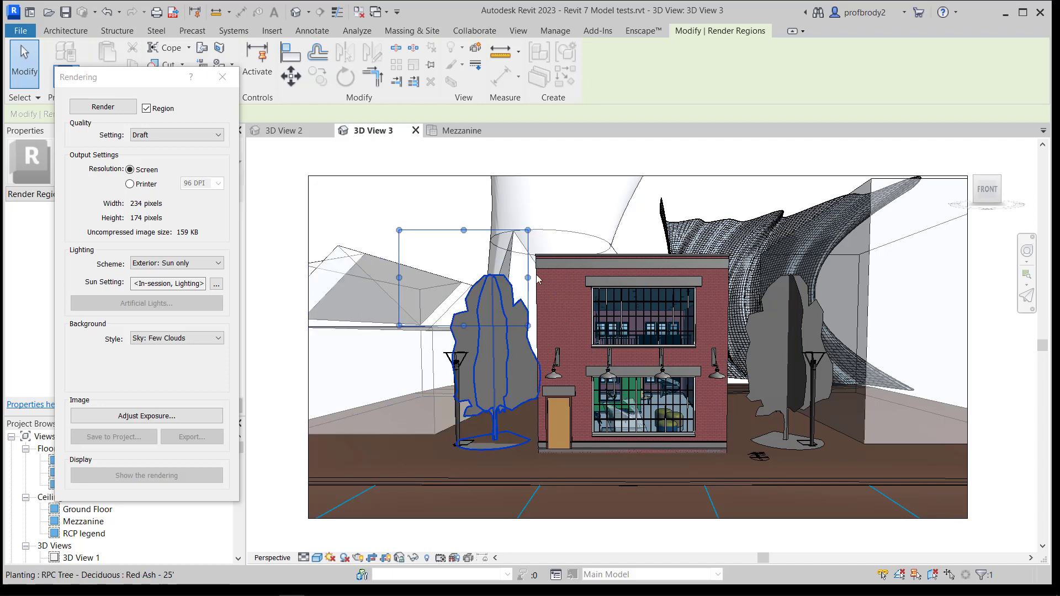
Set the rendering background style to Transparent and render the selected region.
{"action": "left_click", "coordinate": [204, 339]}
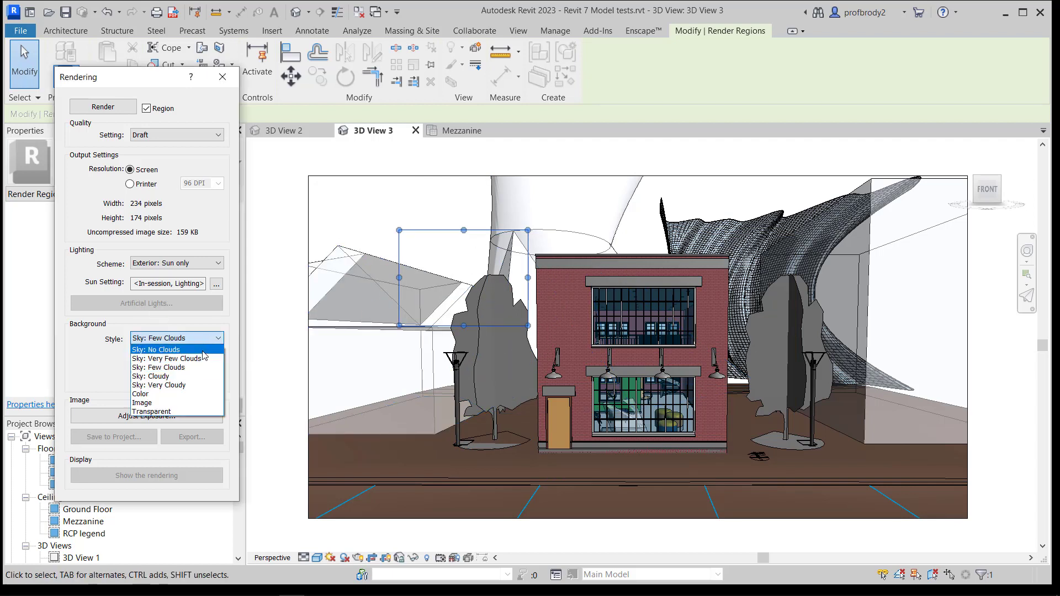
{"action": "left_click", "coordinate": [182, 412]}
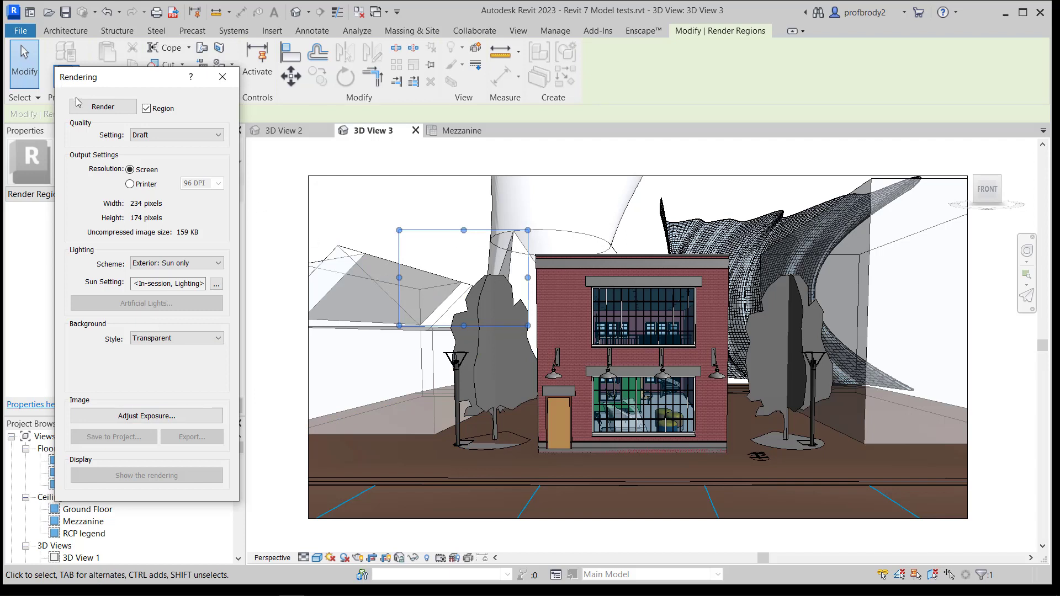
{"action": "left_click", "coordinate": [115, 110]}
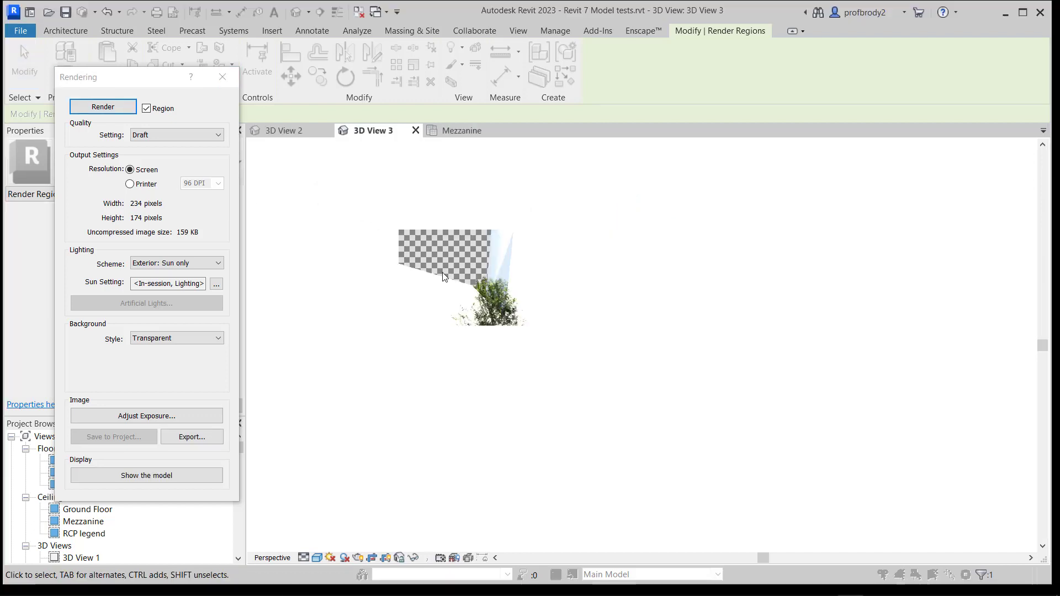
{"action": "scroll", "coordinate": [450, 267], "scroll_direction": "up", "scroll_amount": 3}
{"action": "scroll", "coordinate": [451, 271], "scroll_direction": "up", "scroll_amount": 1}
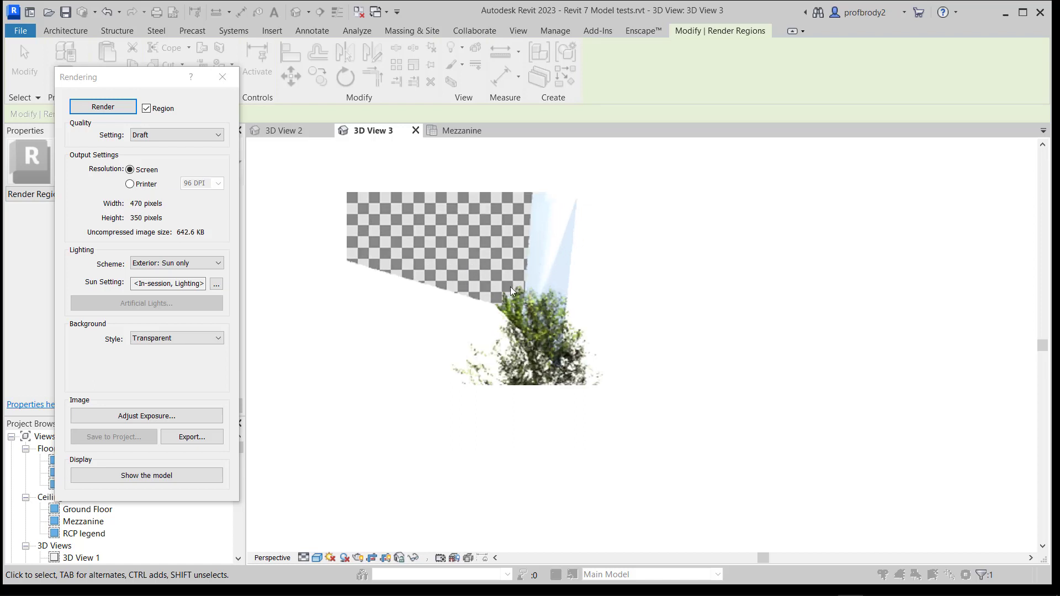
Darken the rendered region by setting its exposure value to 16.72.
{"action": "left_click", "coordinate": [171, 416]}
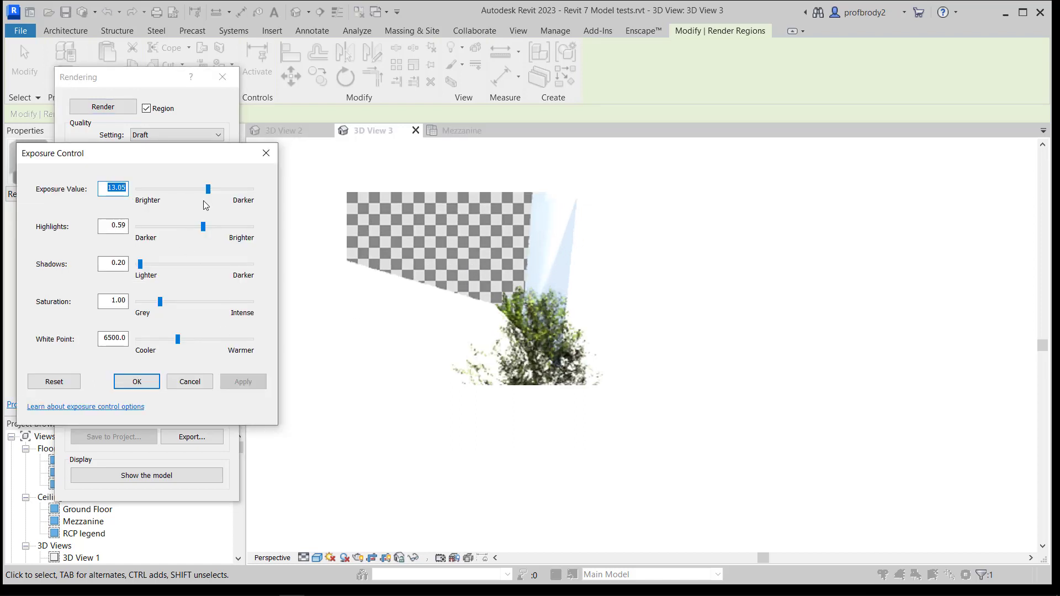
{"action": "left_click_drag", "start_coordinate": [209, 189], "coordinate": [227, 189]}
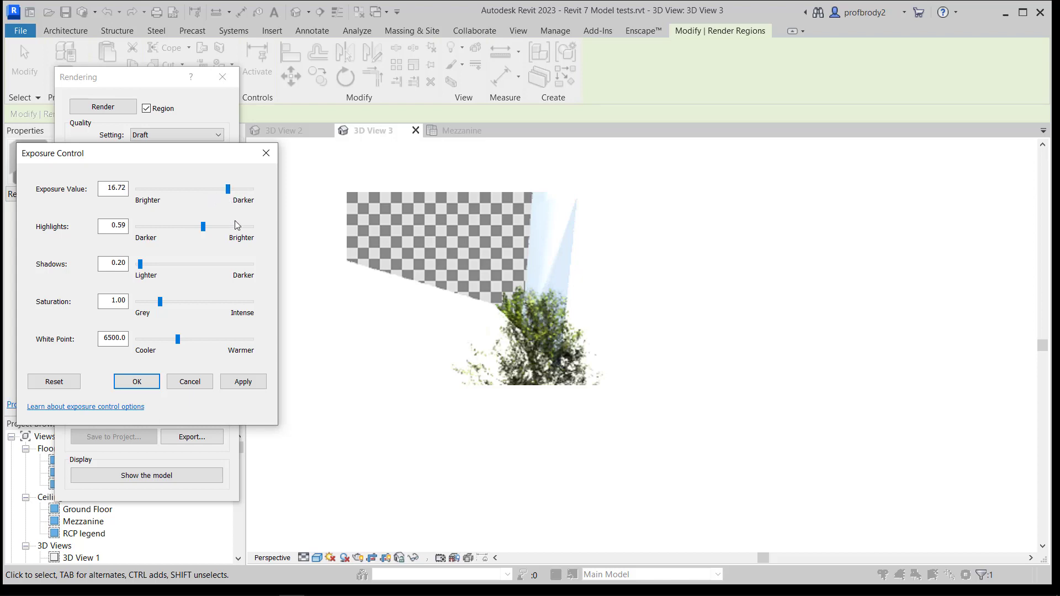
{"action": "left_click", "coordinate": [252, 382]}
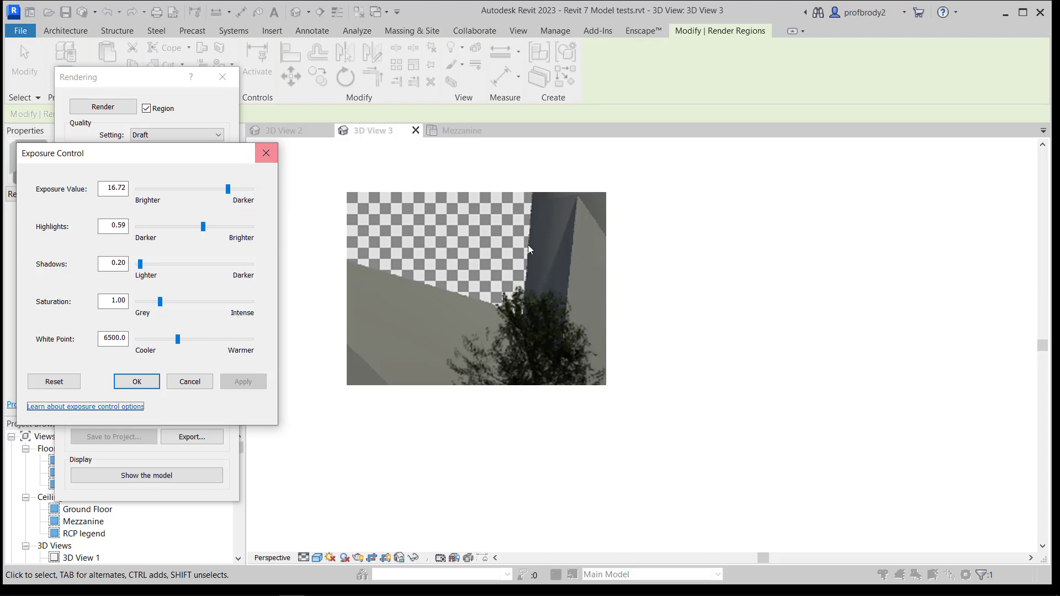
{"action": "left_click", "coordinate": [266, 153]}
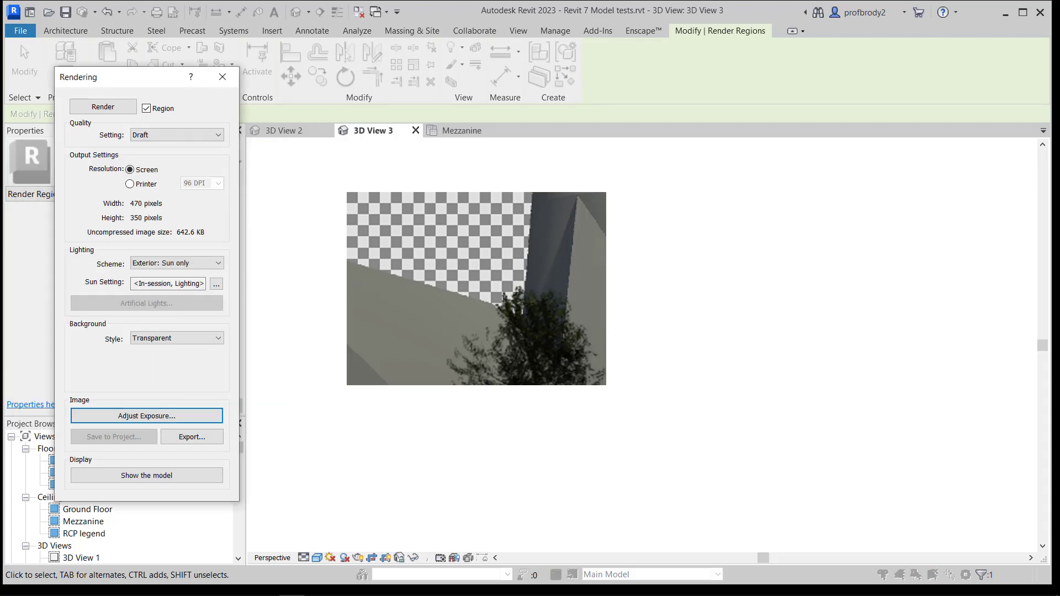
Export the rendered region as a PNG image, adding "ver 2" to the file name "3D View 3".
{"action": "left_click", "coordinate": [194, 443]}
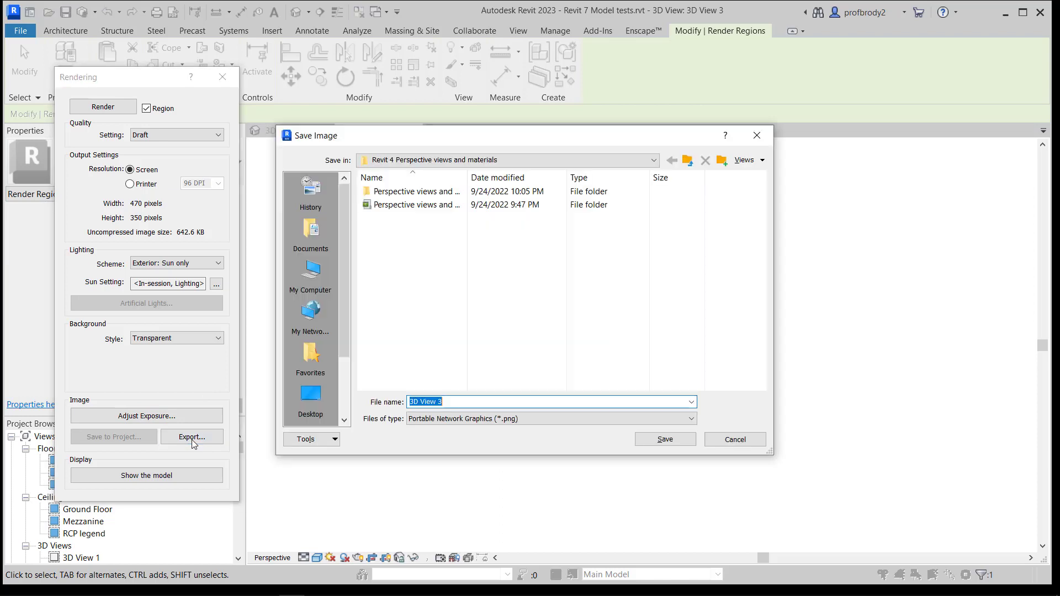
{"action": "left_click", "coordinate": [481, 422]}
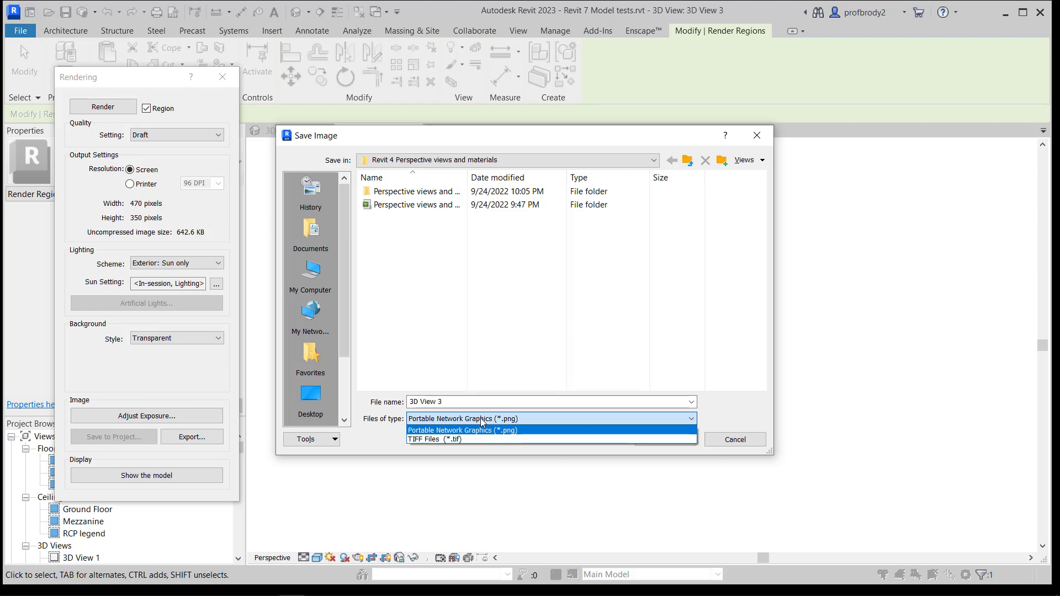
{"action": "left_click", "coordinate": [480, 418]}
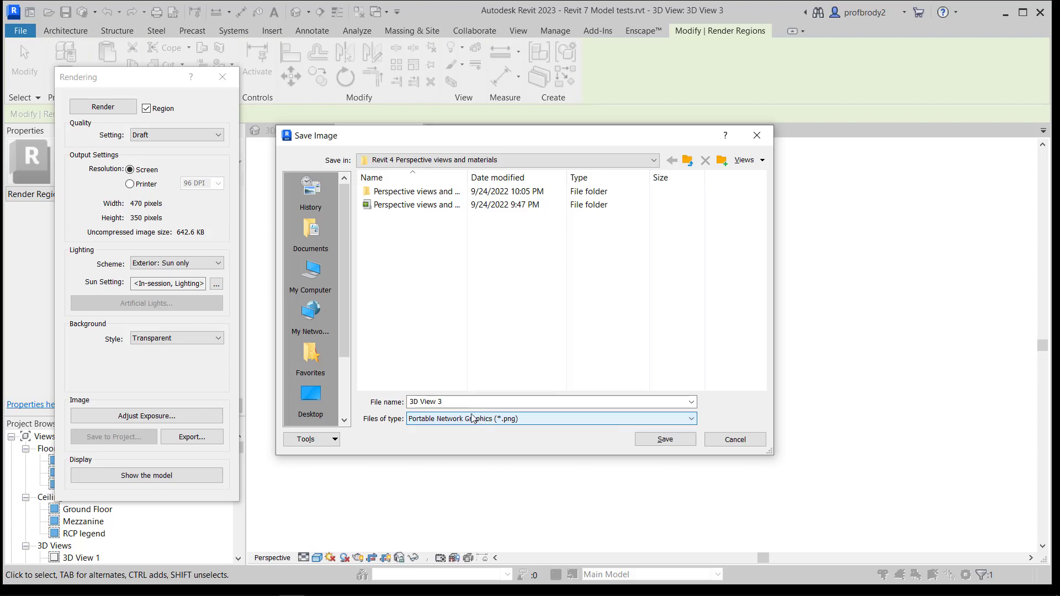
{"action": "left_click", "coordinate": [472, 418]}
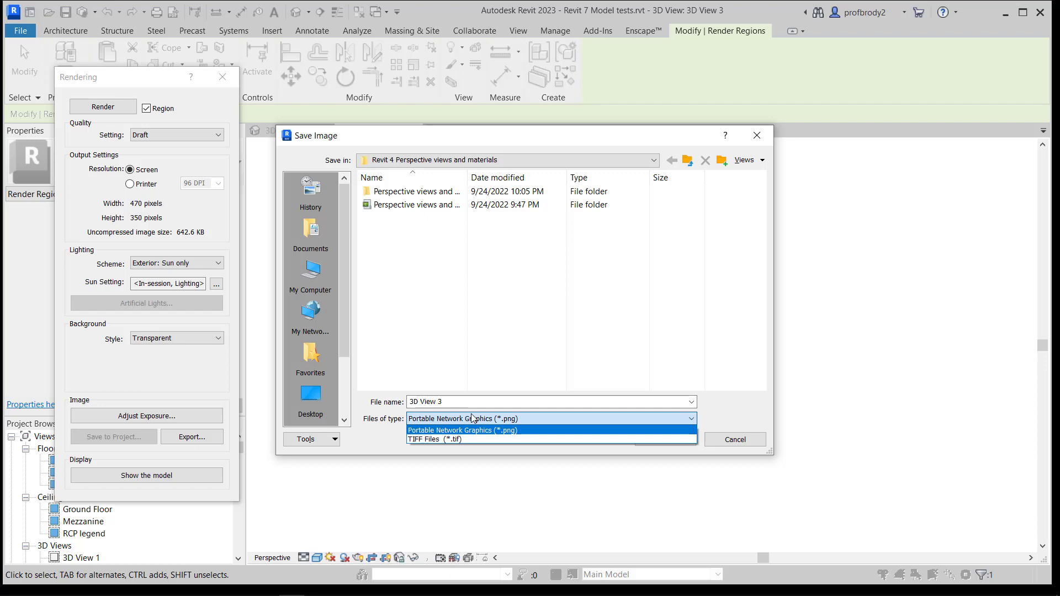
{"action": "left_click", "coordinate": [472, 418]}
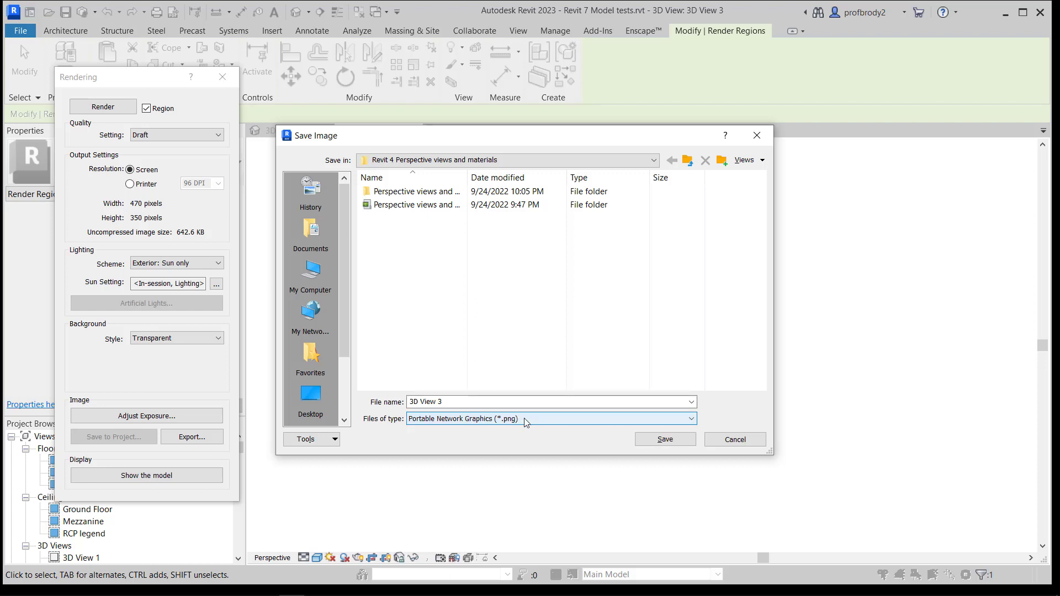
{"action": "left_click", "coordinate": [451, 400]}
{"action": "left_click", "coordinate": [451, 400]}
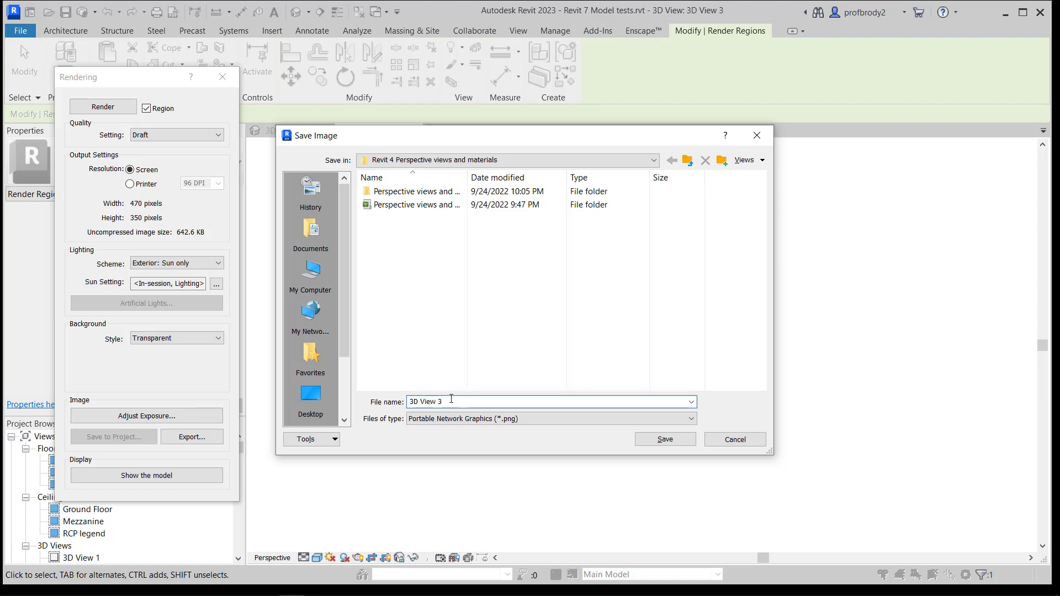
{"action": "type", "text": "ver 2"}
{"action": "left_click", "coordinate": [647, 443]}
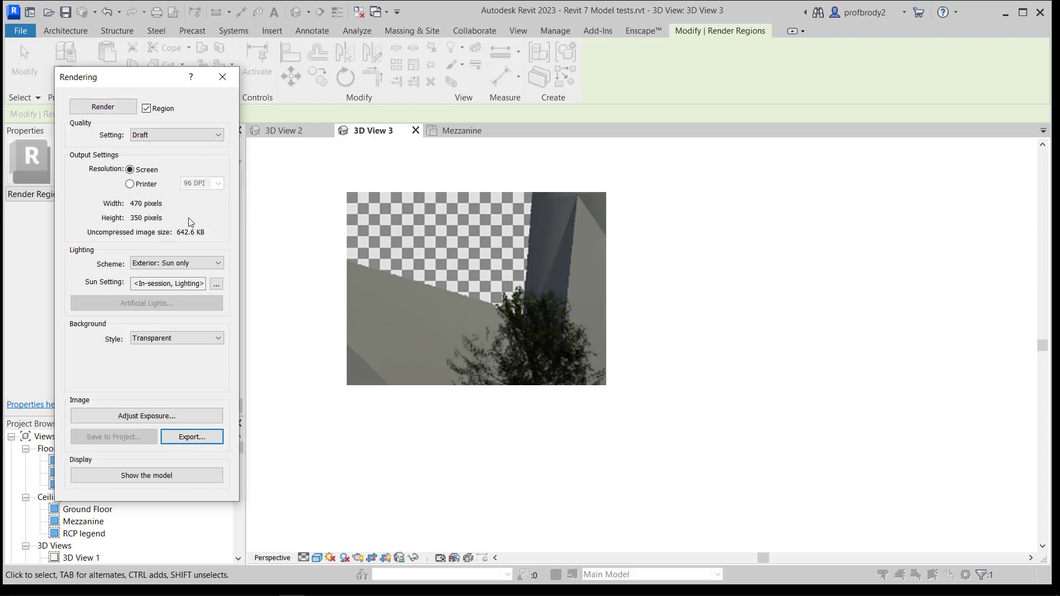
Return the view to the model and turn off region rendering.
{"action": "left_click", "coordinate": [140, 477]}
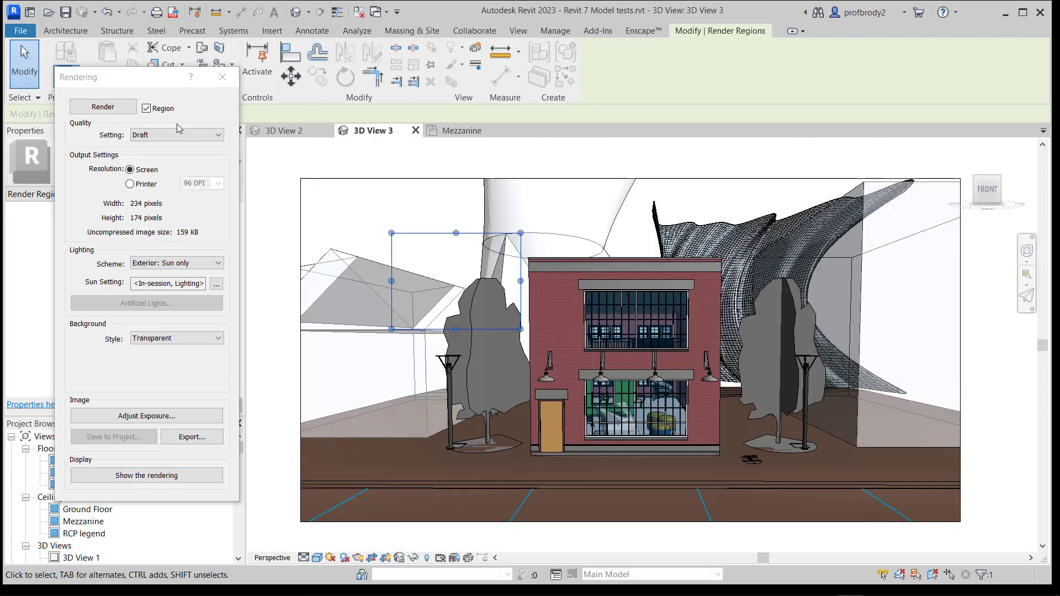
{"action": "left_click", "coordinate": [148, 110]}
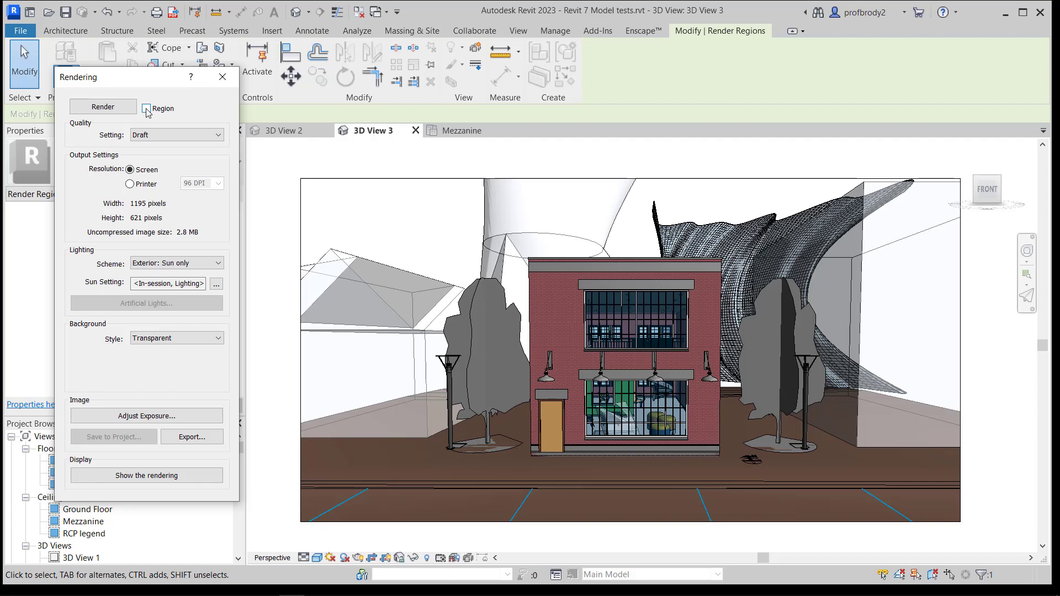
Render the whole view and export it as a PNG, replacing the existing file "3D View 3 ver 2.png".
{"action": "left_click", "coordinate": [93, 111]}
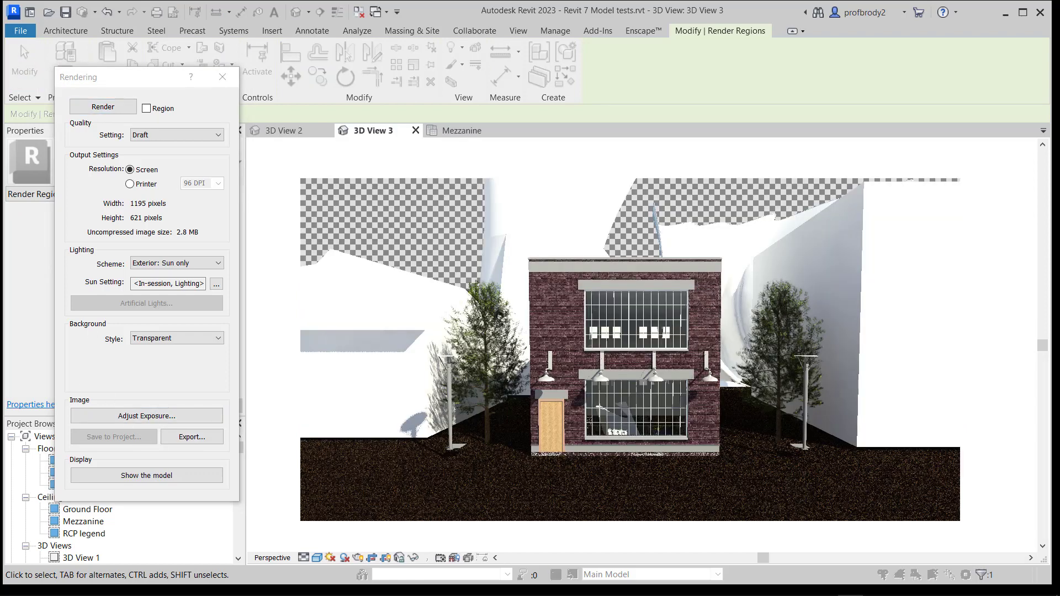
{"action": "left_click", "coordinate": [190, 437]}
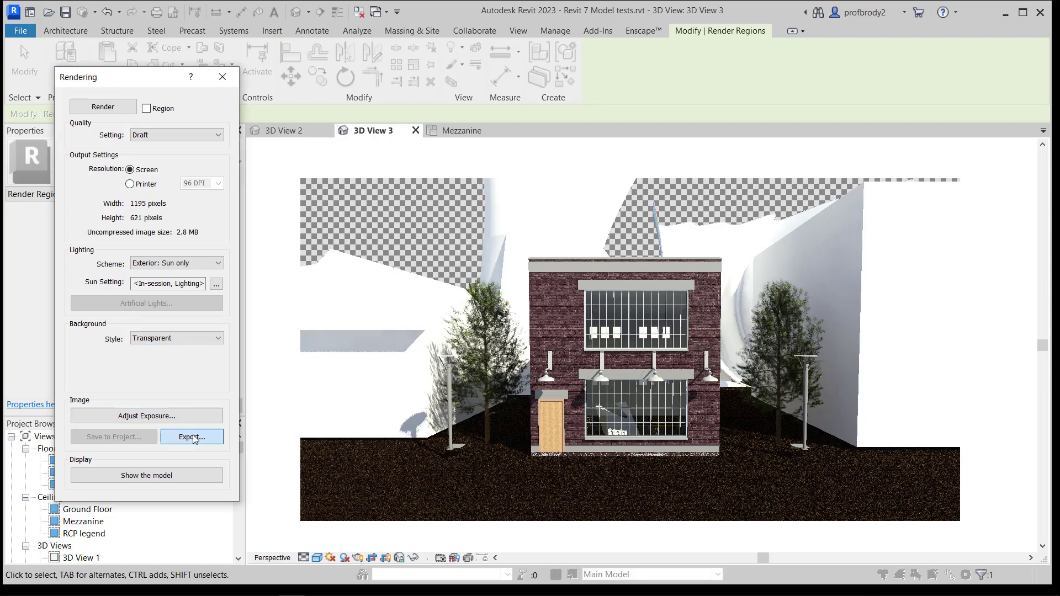
{"action": "left_click", "coordinate": [393, 220]}
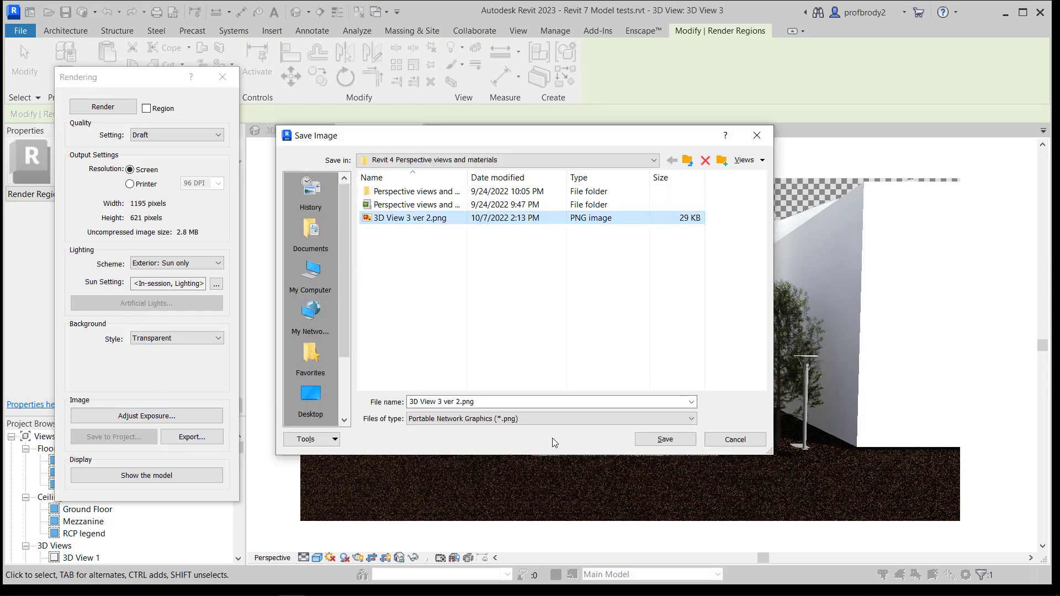
{"action": "left_click", "coordinate": [669, 442]}
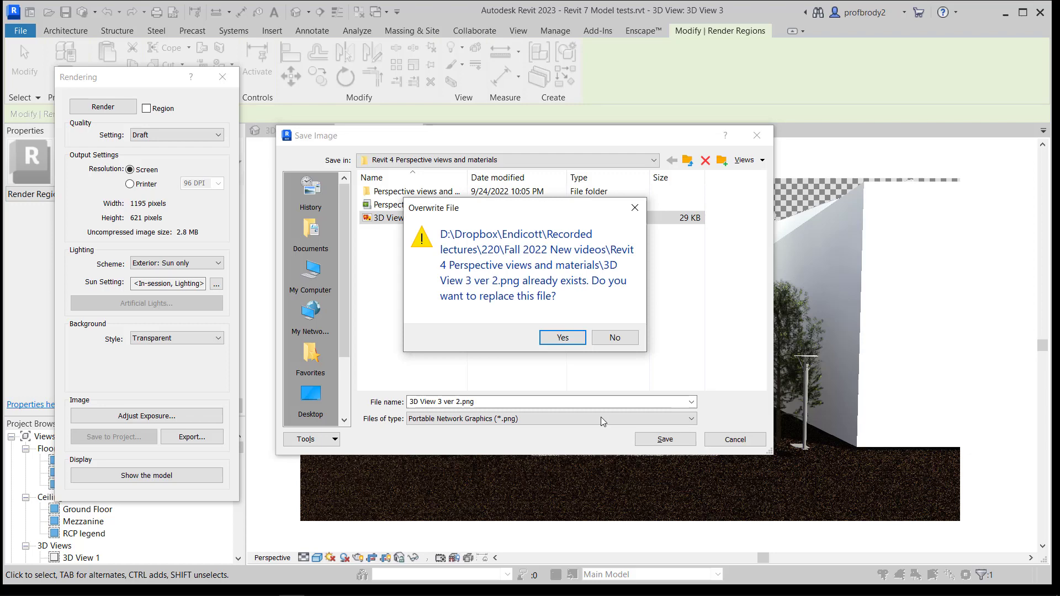
{"action": "left_click", "coordinate": [562, 338]}
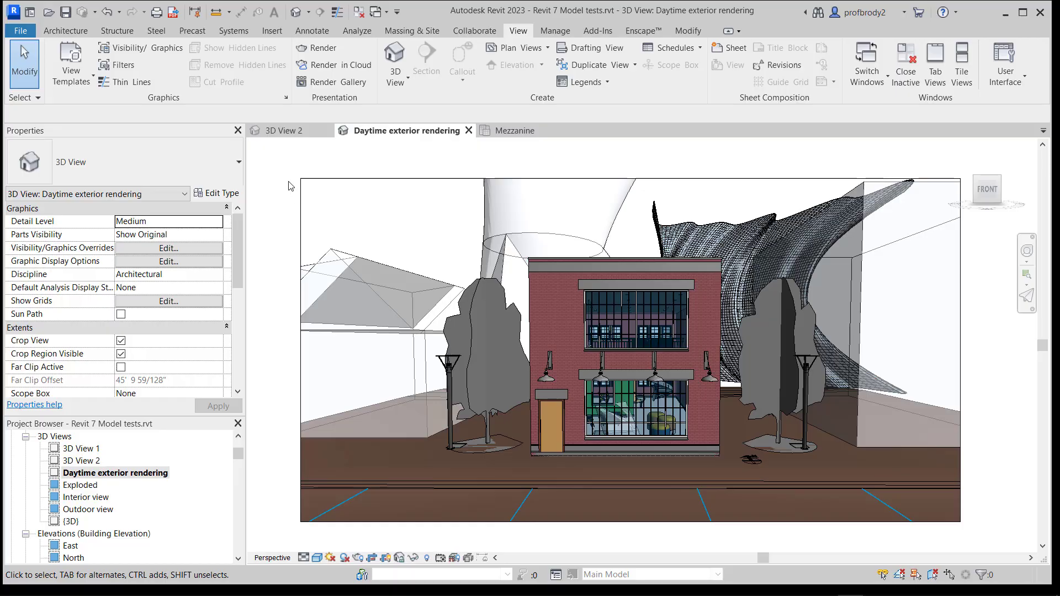
Duplicate the "Daytime exterior rendering" 3D view without detailing.
{"action": "right_click", "coordinate": [107, 476]}
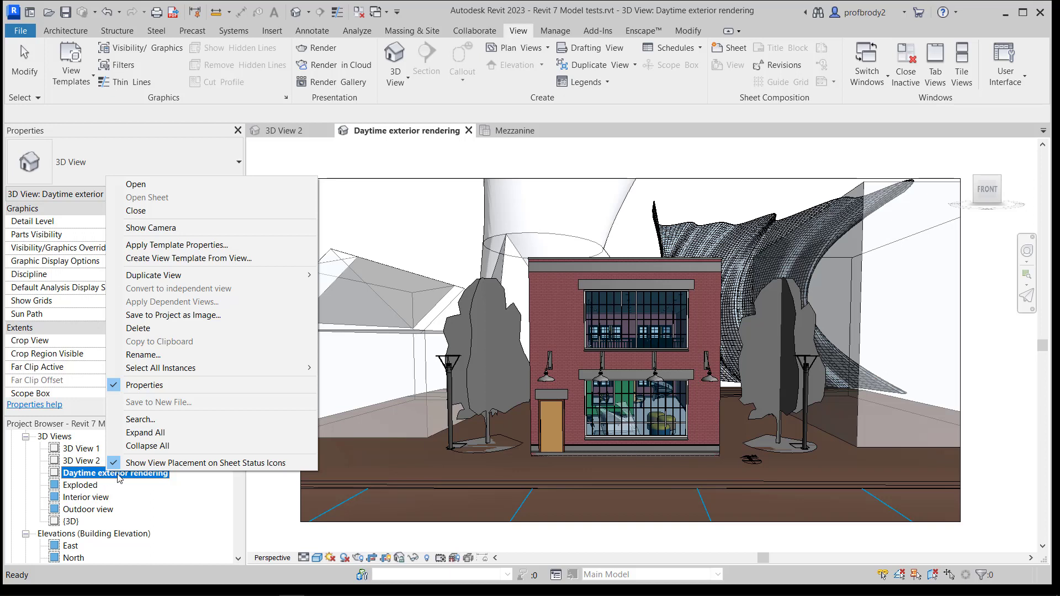
{"action": "mouse_move", "coordinate": [309, 275]}
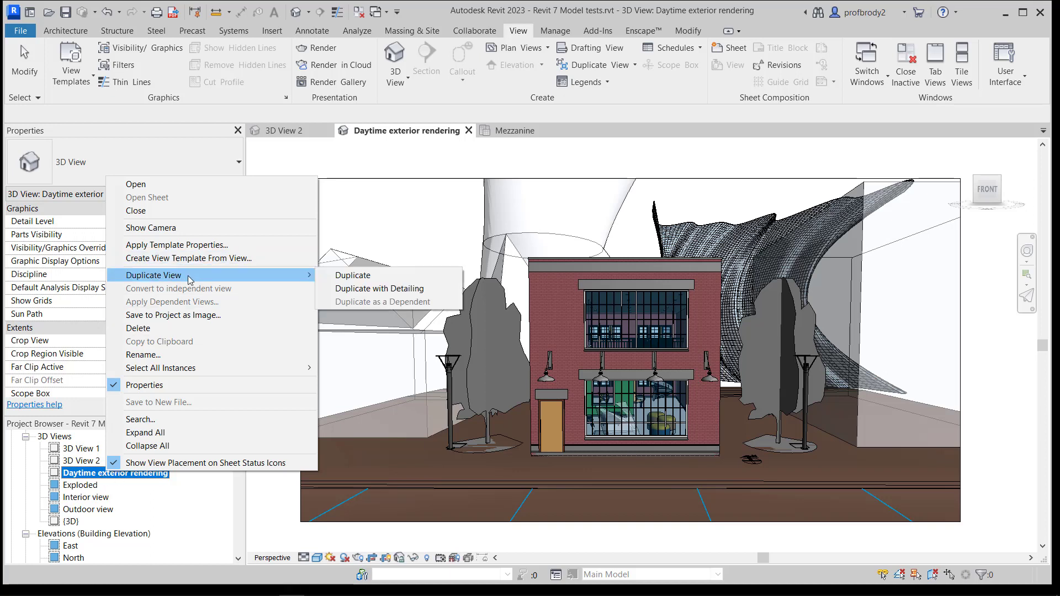
{"action": "left_click", "coordinate": [341, 281]}
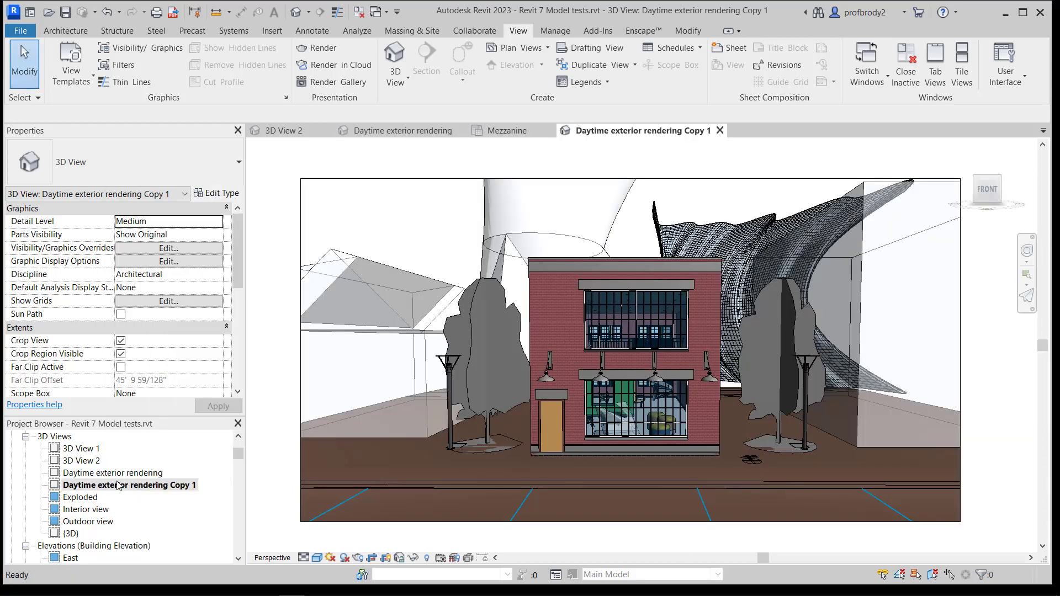
Rename the duplicated view "Nighttime exterior rendering".
{"action": "left_click", "coordinate": [117, 485]}
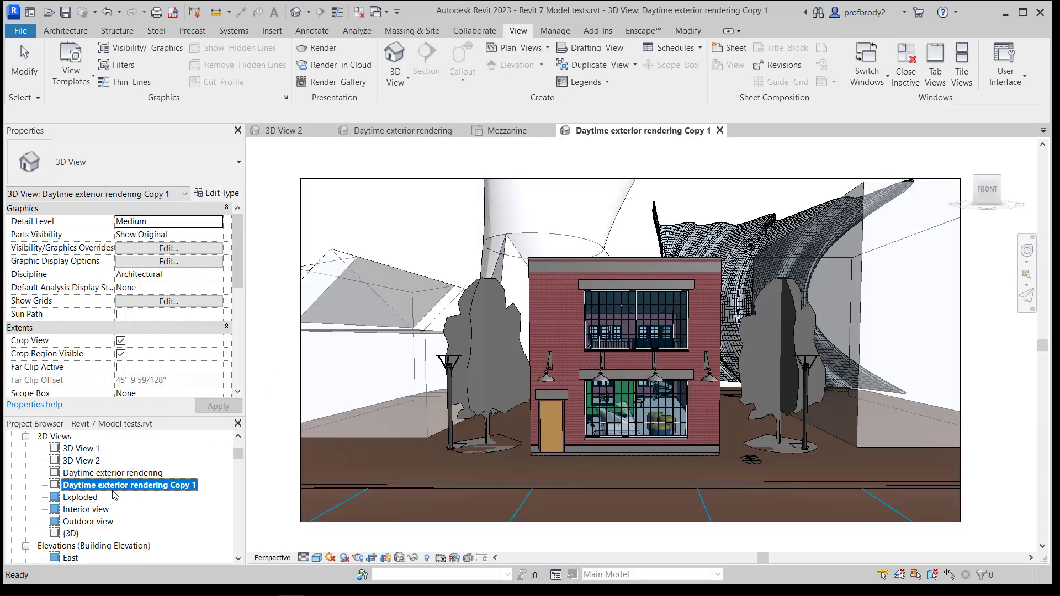
{"action": "left_click", "coordinate": [111, 486]}
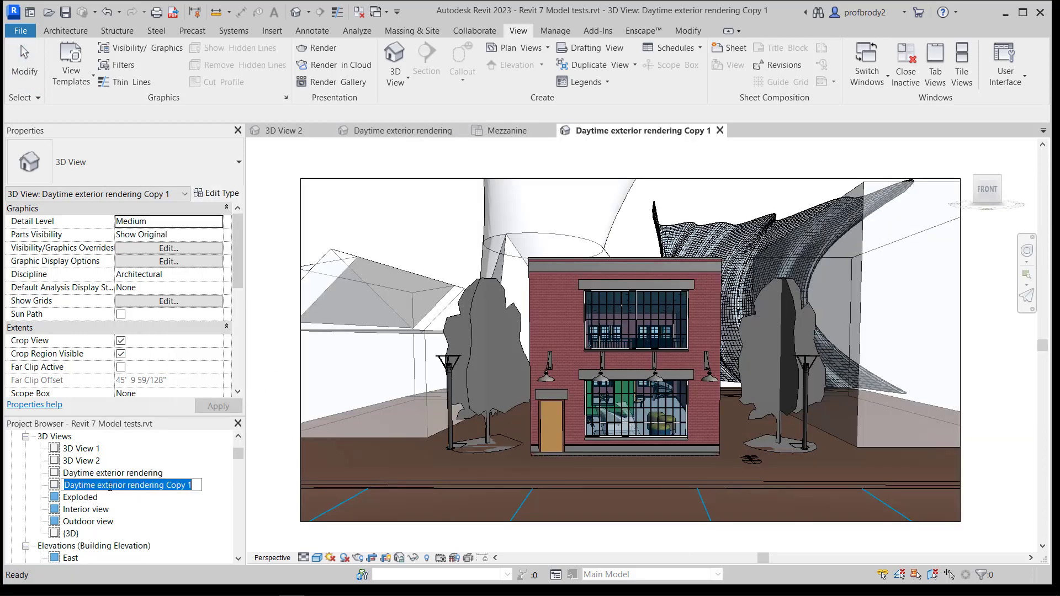
{"action": "left_click", "coordinate": [199, 485]}
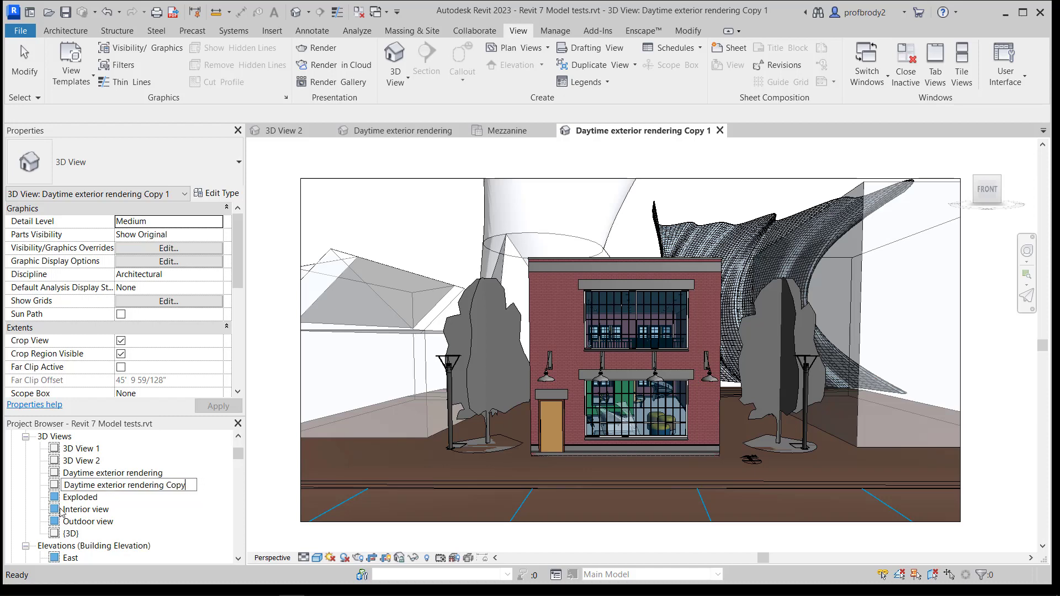
{"action": "key", "text": "BackSpace"}
{"action": "key", "text": "BackSpace"}
{"action": "key", "text": "BackSpace"}
{"action": "key", "text": "BackSpace"}
{"action": "key", "text": "BackSpace"}
{"action": "key", "text": "BackSpace"}
{"action": "key", "text": "BackSpace"}
{"action": "left_click", "coordinate": [79, 487]}
{"action": "key", "text": "BackSpace"}
{"action": "key", "text": "BackSpace"}
{"action": "key", "text": "BackSpace"}
{"action": "type", "text": "Night"}
{"action": "key", "text": "Return"}
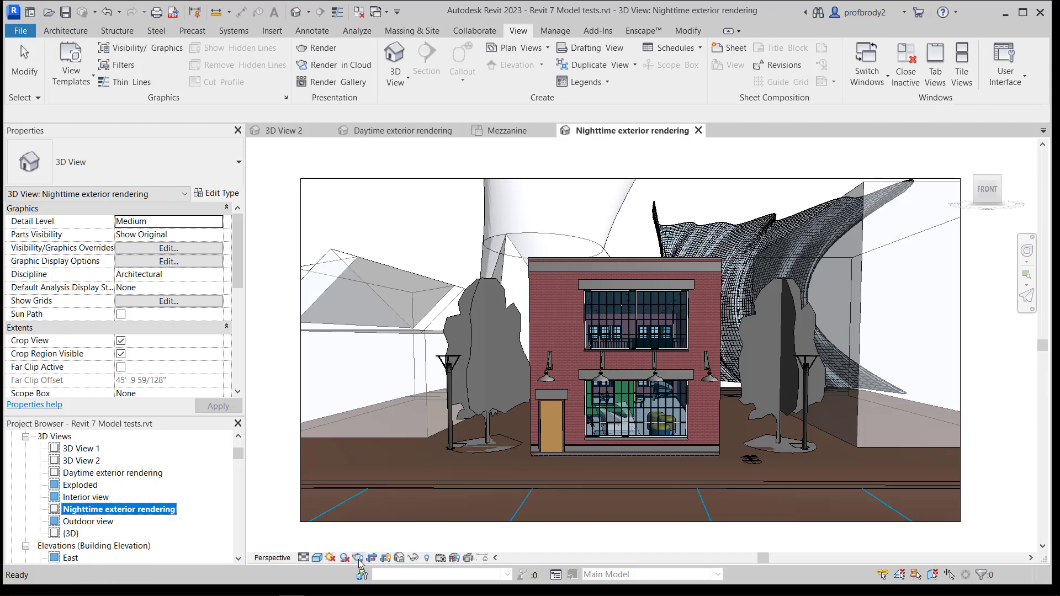
{"action": "key", "text": "Escape"}
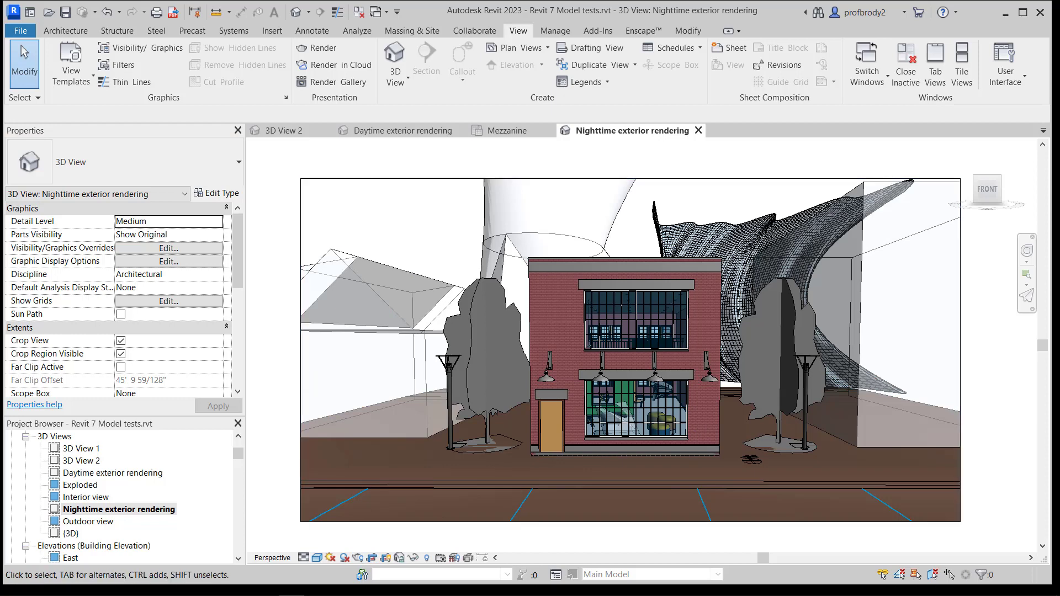
Set the nighttime view's lighting scheme to "Exterior: Artificial only" and render it in draft quality.
{"action": "key", "text": "r"}
{"action": "key", "text": "r"}
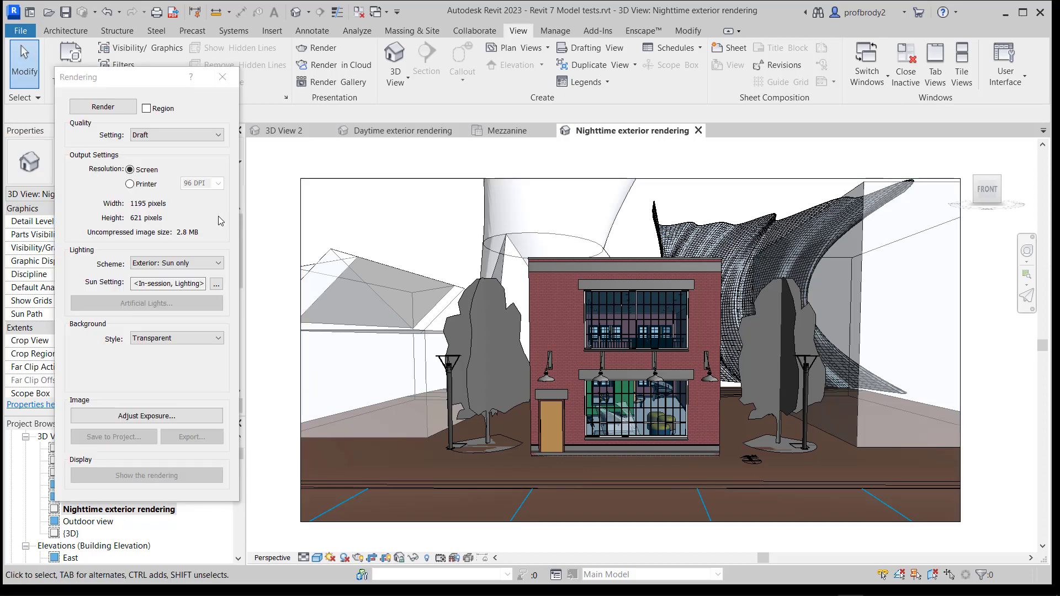
{"action": "left_click", "coordinate": [164, 264]}
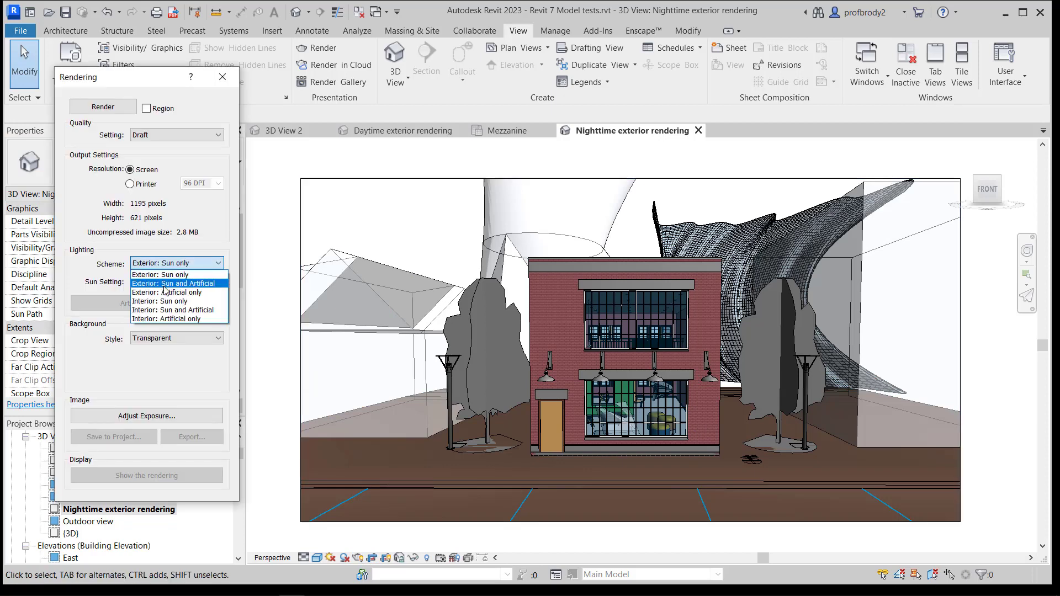
{"action": "left_click", "coordinate": [165, 292]}
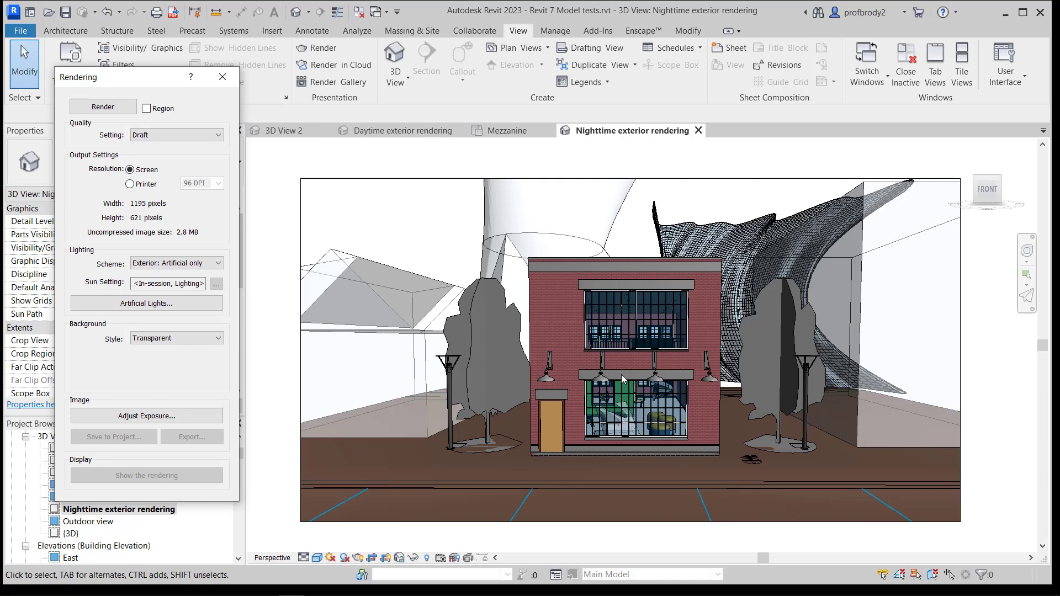
{"action": "left_click", "coordinate": [99, 108]}
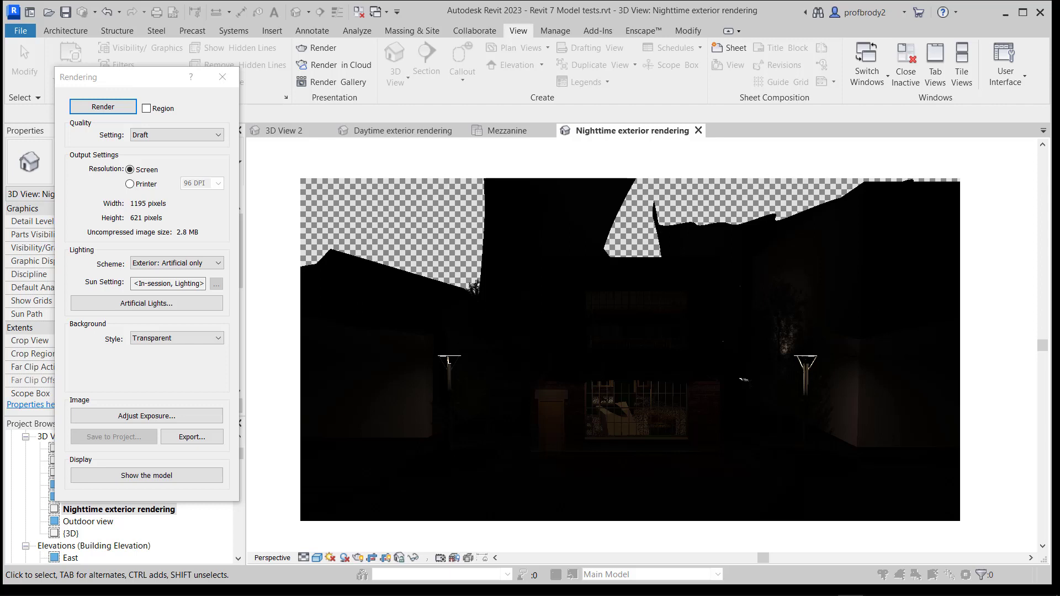
Brighten the nighttime rendering by setting its exposure value to 1.94.
{"action": "left_click", "coordinate": [169, 418]}
{"action": "left_click_drag", "start_coordinate": [180, 198], "coordinate": [151, 192]}
{"action": "left_click", "coordinate": [240, 386]}
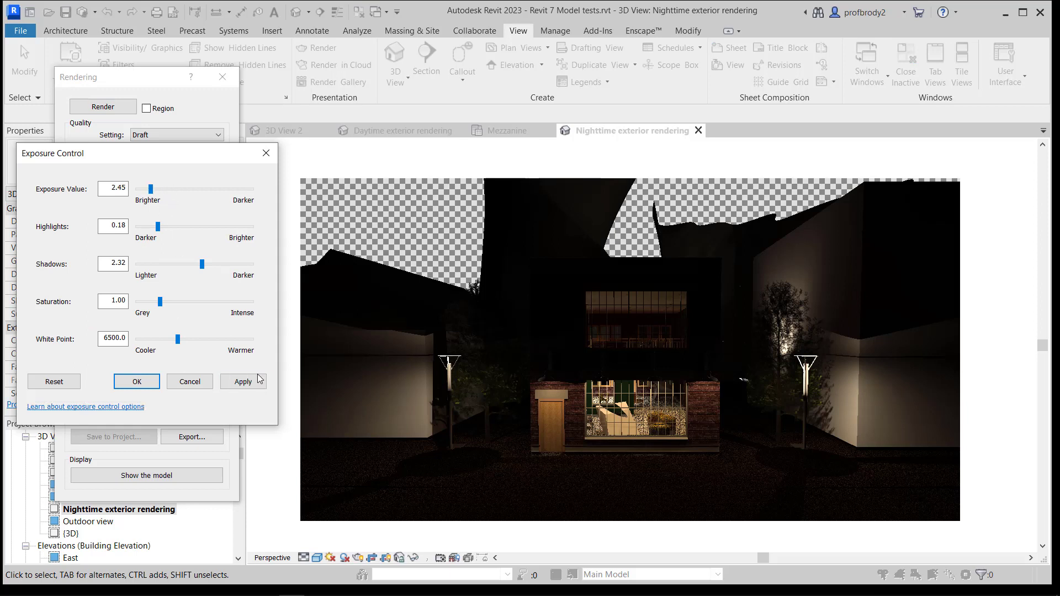
{"action": "left_click", "coordinate": [243, 382]}
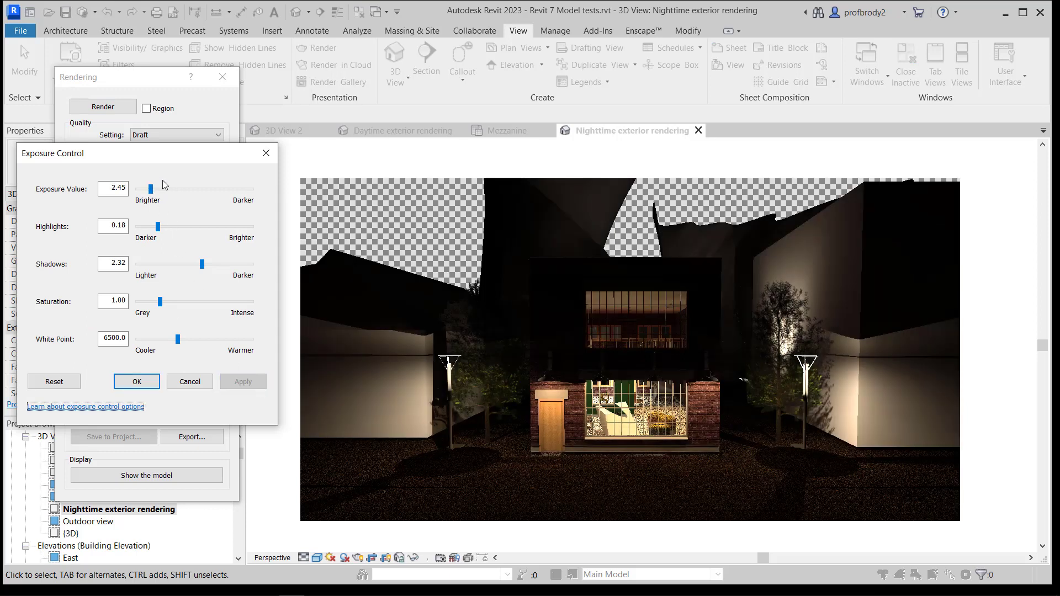
{"action": "left_click_drag", "start_coordinate": [150, 191], "coordinate": [148, 192]}
{"action": "left_click", "coordinate": [243, 381]}
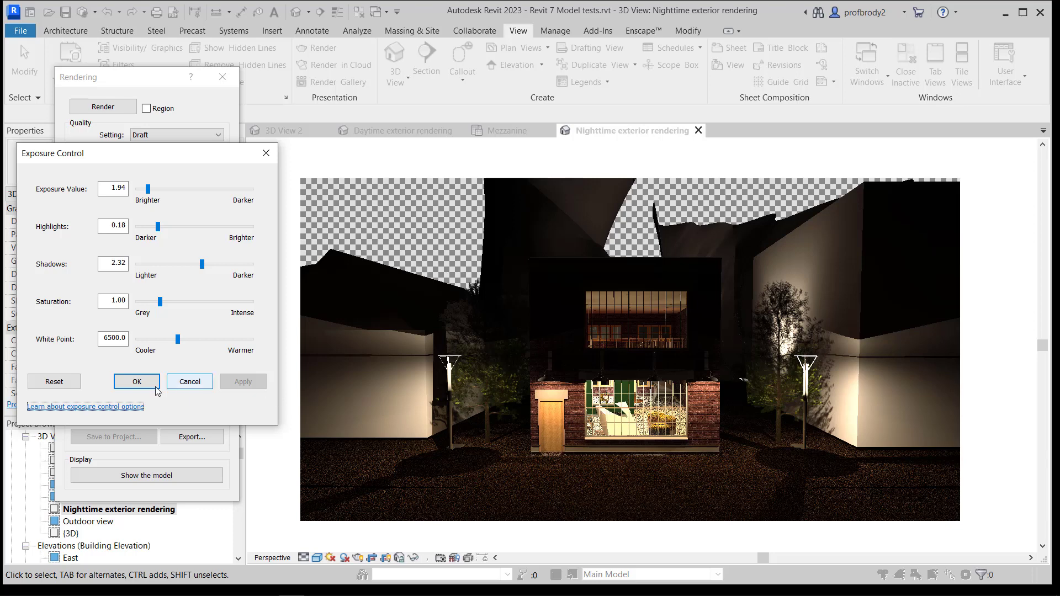
{"action": "left_click", "coordinate": [138, 382]}
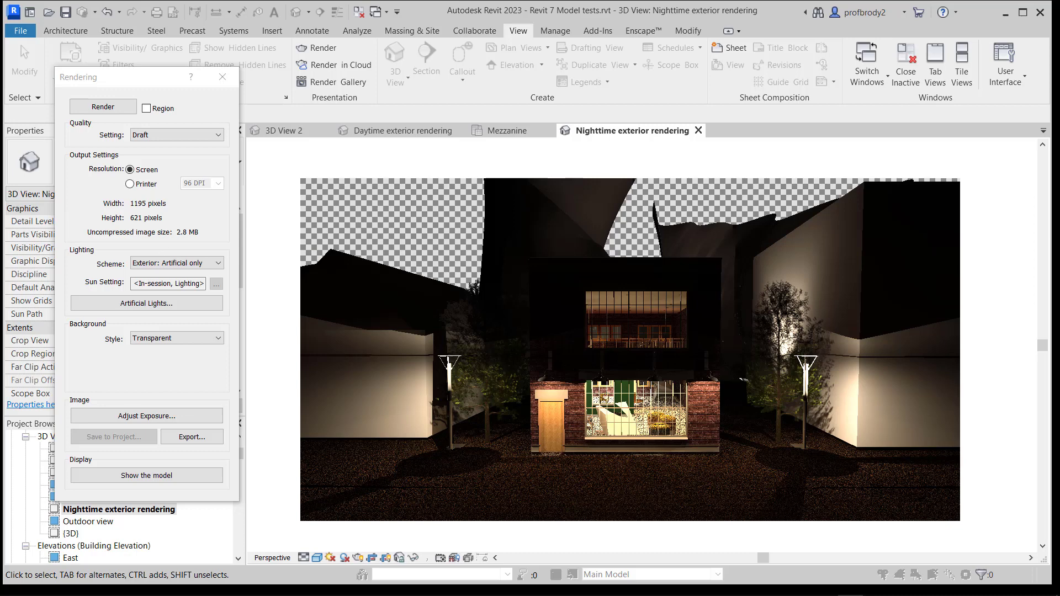
Select the listed fixtures from light 3 to light 24 in the artificial lights list and create a light group named "Downlighting".
{"action": "left_click", "coordinate": [132, 307]}
{"action": "left_click_drag", "start_coordinate": [183, 156], "coordinate": [259, 92]}
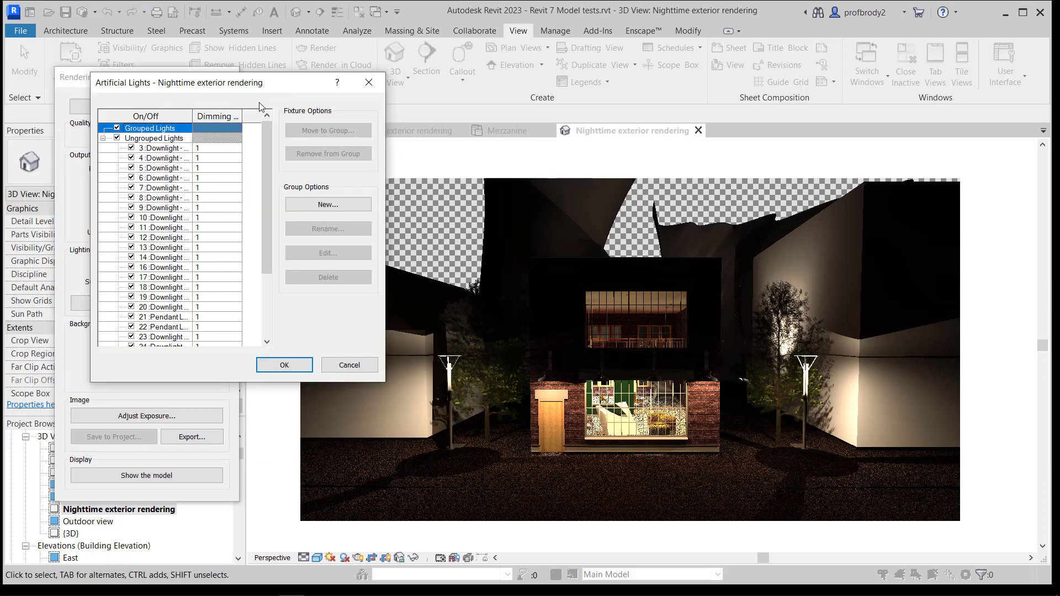
{"action": "mouse_move", "coordinate": [266, 166]}
{"action": "left_mouse_down"}
{"action": "mouse_move", "coordinate": [283, 246]}
{"action": "mouse_move", "coordinate": [276, 178]}
{"action": "left_mouse_up"}
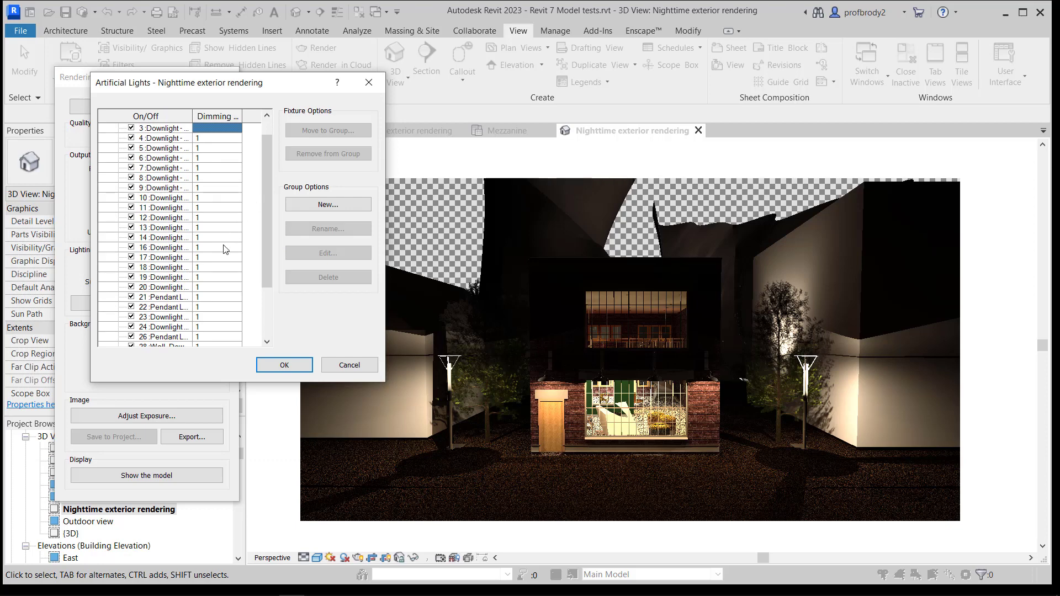
{"action": "left_click", "coordinate": [166, 327]}
{"action": "left_click_drag", "start_coordinate": [264, 233], "coordinate": [264, 216]}
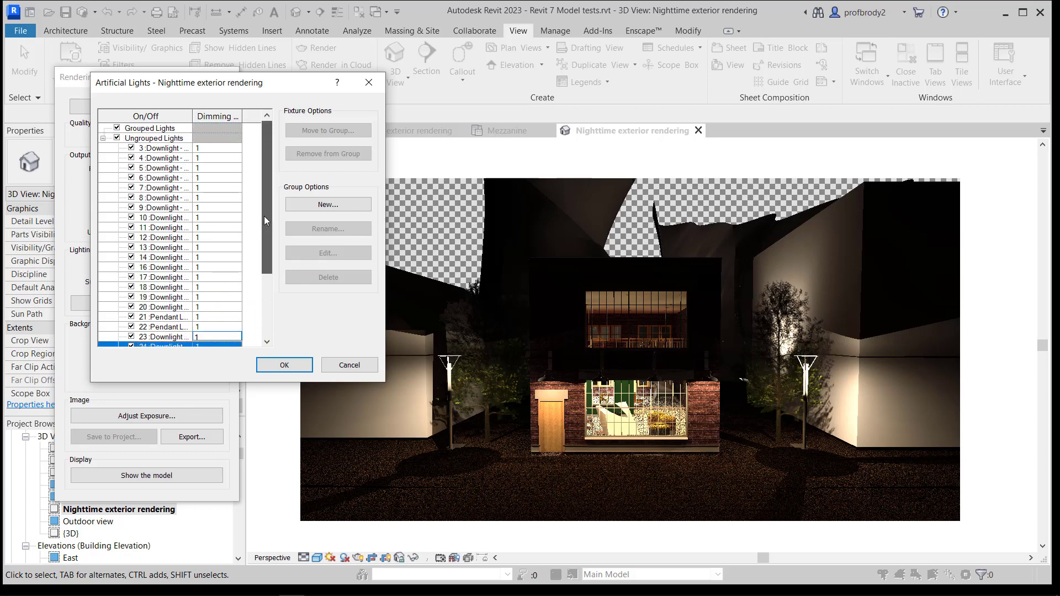
{"action": "left_click", "coordinate": [160, 148], "text": "shift"}
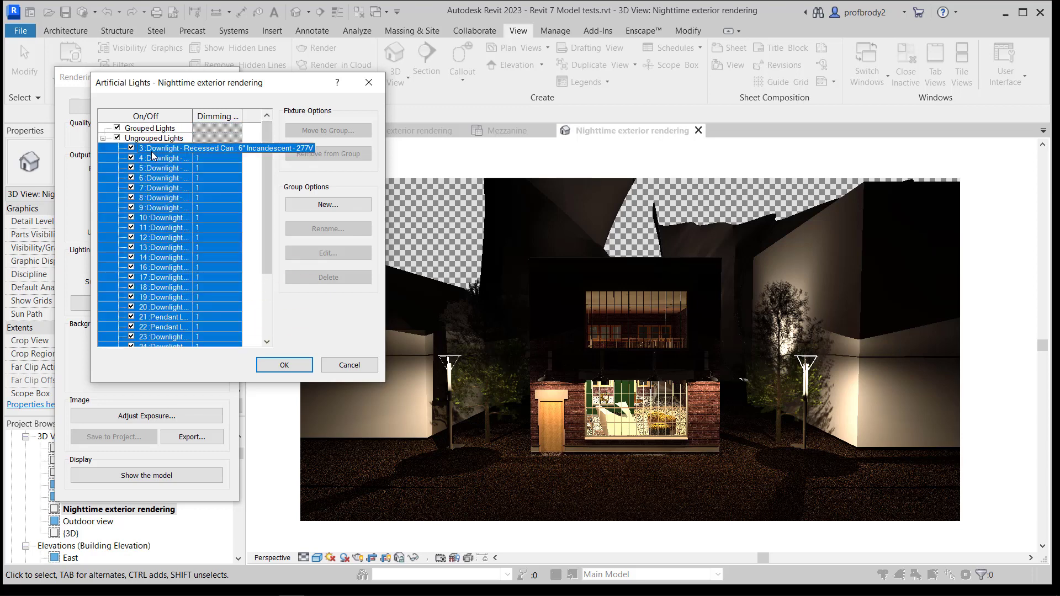
{"action": "left_click", "coordinate": [313, 204]}
{"action": "type", "text": "Downlighting"}
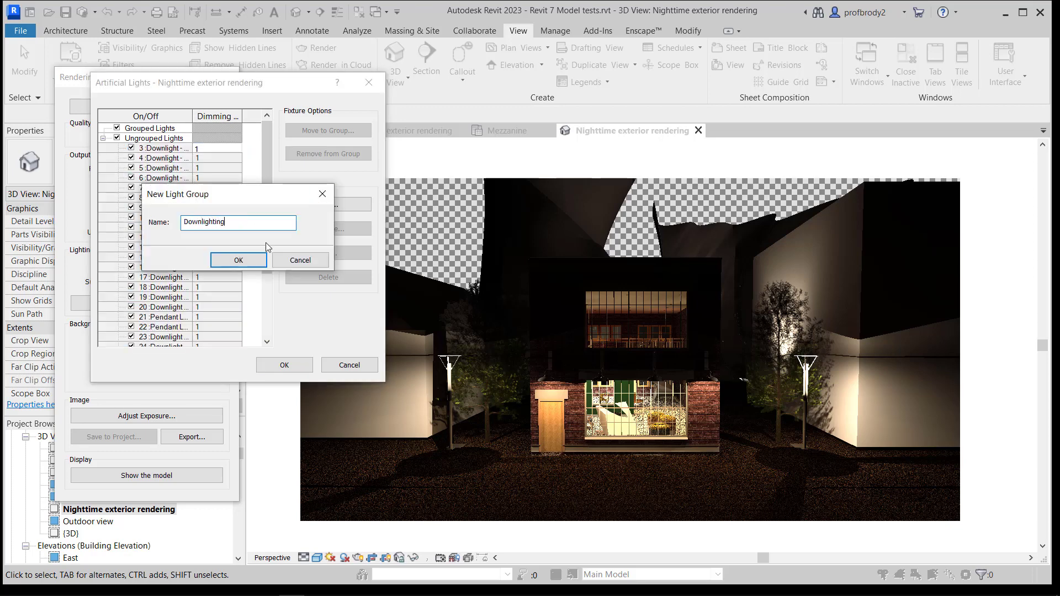
{"action": "key", "text": "Return"}
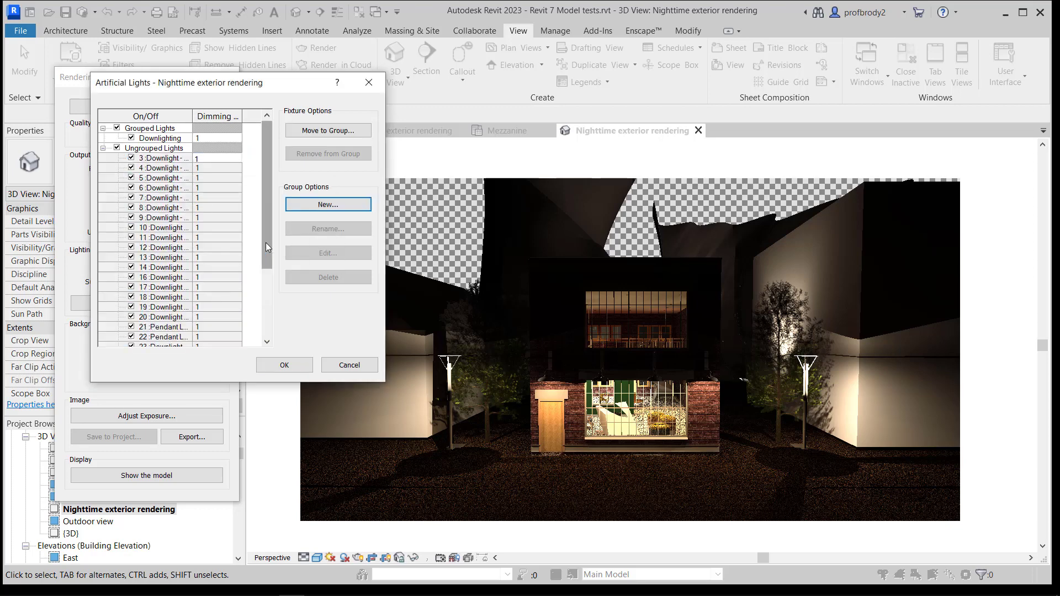
Switch all ungrouped lights off and back on in the artificial lights list.
{"action": "left_click", "coordinate": [116, 148]}
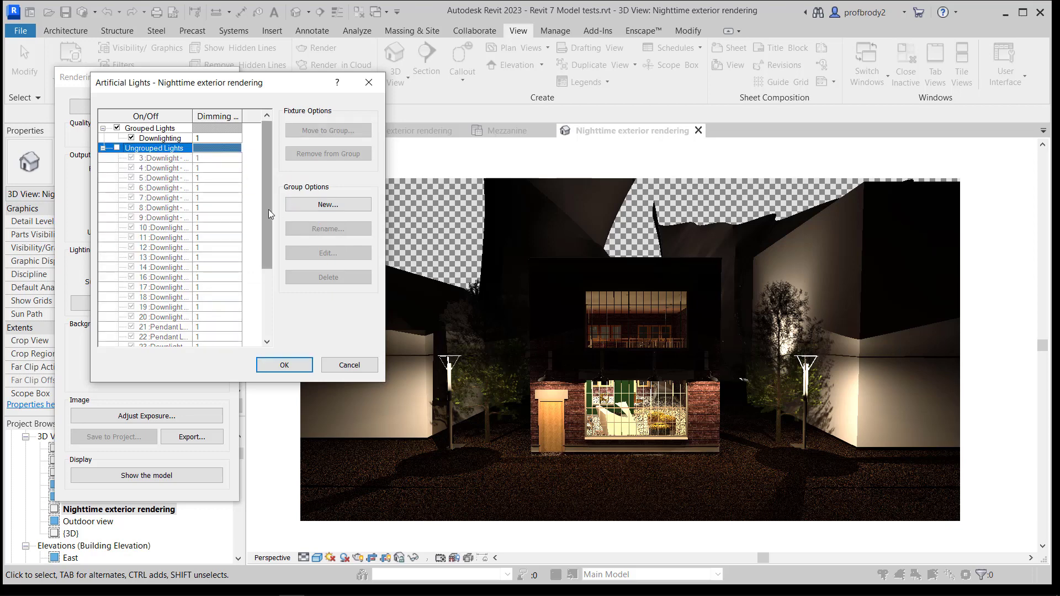
{"action": "left_click_drag", "start_coordinate": [269, 209], "coordinate": [300, 339]}
{"action": "left_click_drag", "start_coordinate": [287, 287], "coordinate": [268, 210]}
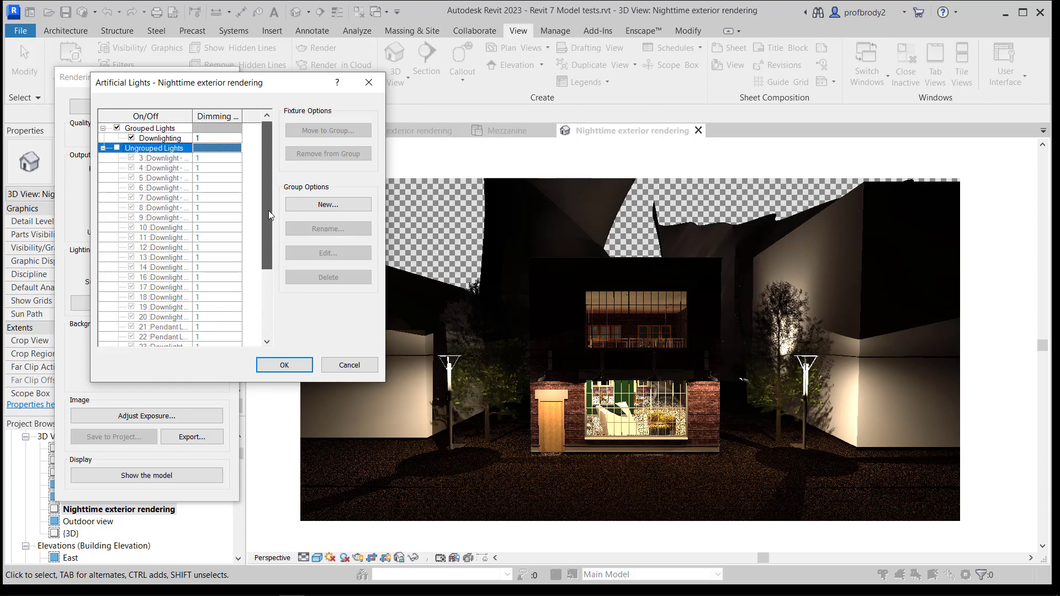
{"action": "scroll", "coordinate": [250, 182], "scroll_direction": "down", "scroll_amount": 3}
{"action": "scroll", "coordinate": [254, 194], "scroll_direction": "up", "scroll_amount": 3}
{"action": "scroll", "coordinate": [184, 313], "scroll_direction": "down", "scroll_amount": 1}
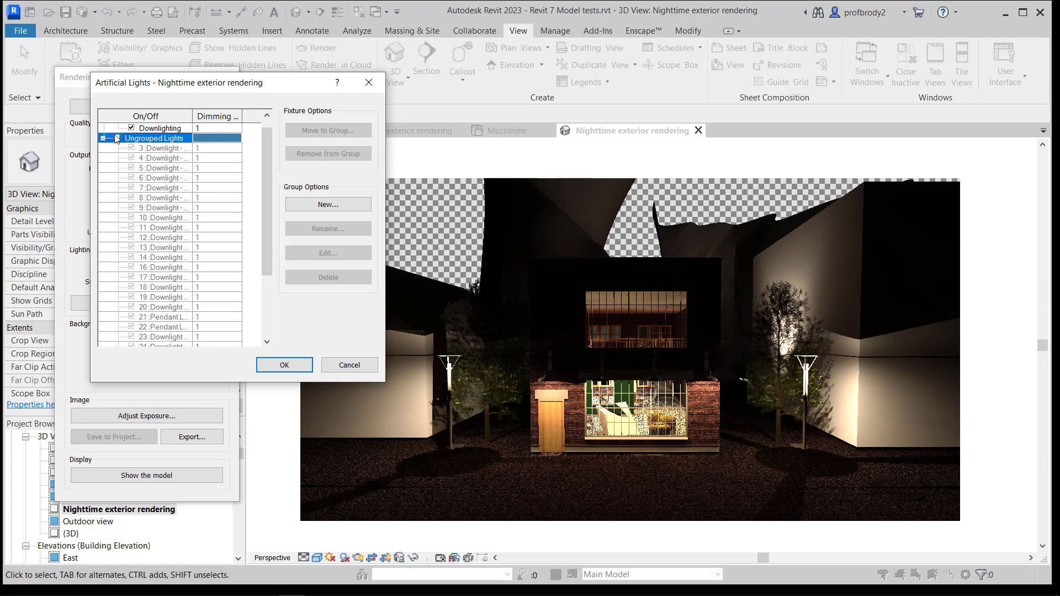
{"action": "left_click", "coordinate": [117, 138]}
Enter a fractional dimming value for light fixture 34 (Ritorno) among the ungrouped lights.
{"action": "scroll", "coordinate": [199, 320], "scroll_direction": "down", "scroll_amount": 5}
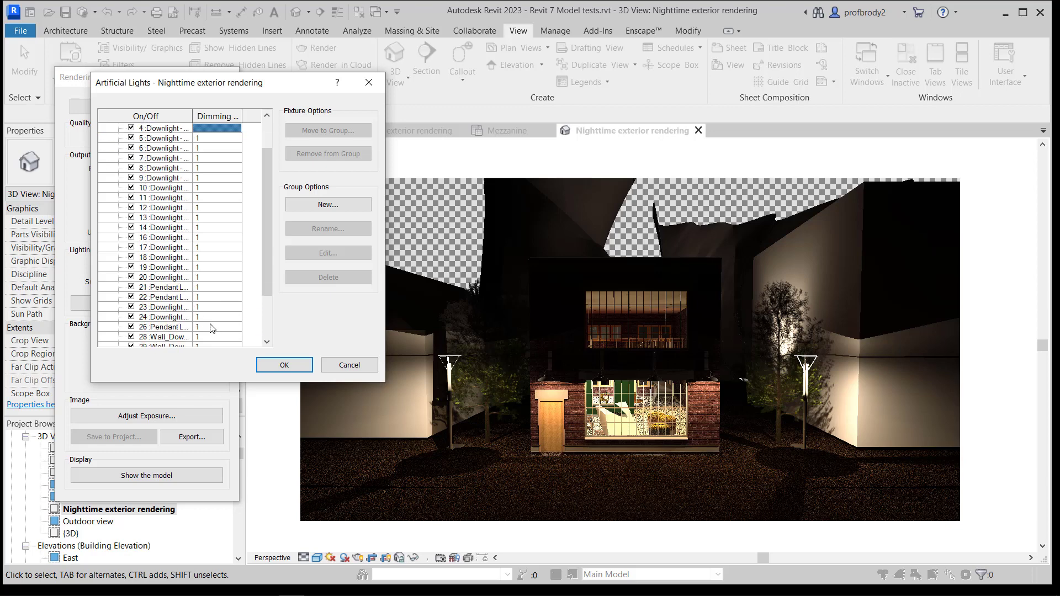
{"action": "scroll", "coordinate": [210, 328], "scroll_direction": "down", "scroll_amount": 4}
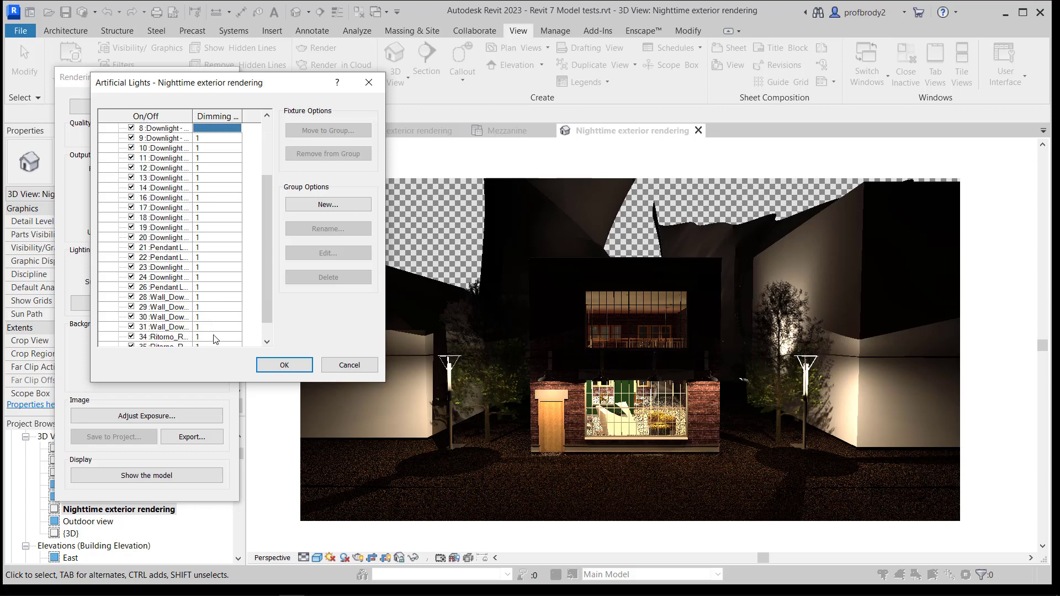
{"action": "left_click", "coordinate": [210, 318]}
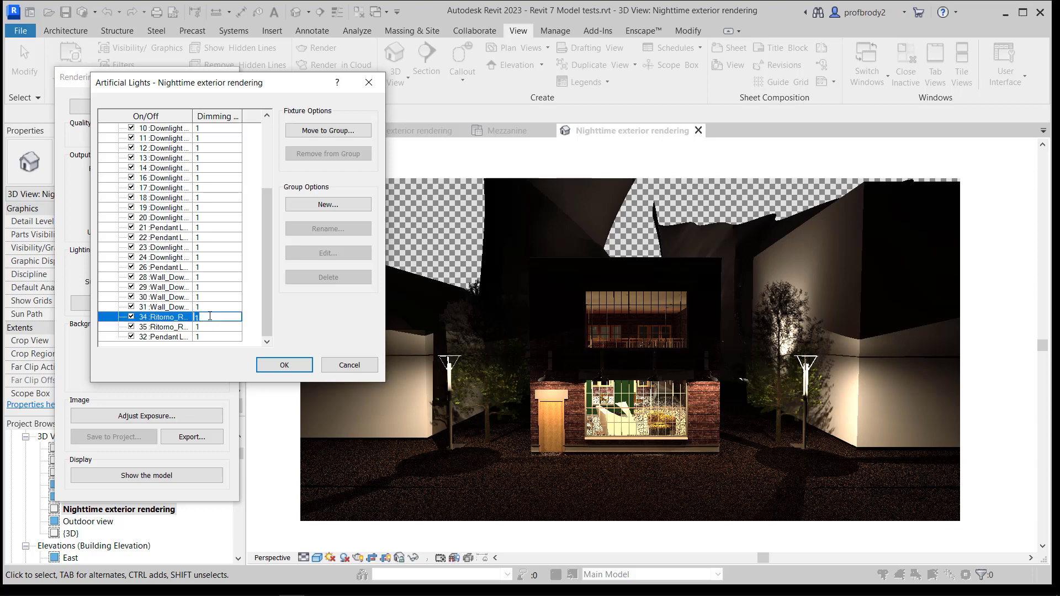
{"action": "left_click", "coordinate": [210, 316]}
{"action": "key", "text": "shift+Home"}
{"action": "key", "text": "Home"}
{"action": "type", "text": "."}
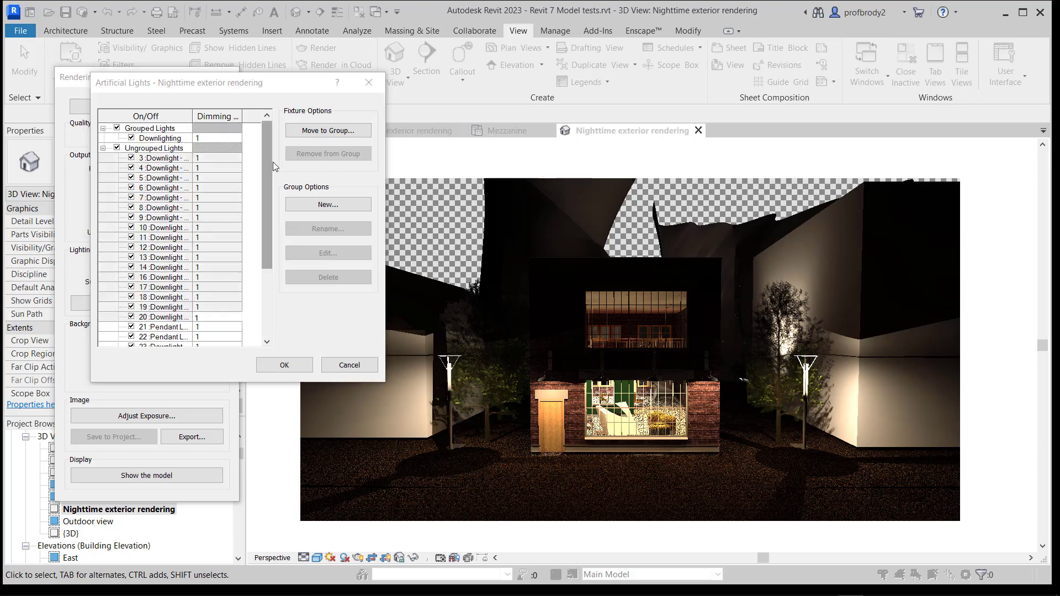
Move the chosen downlight fixtures into the "Downlighting" light group.
{"action": "left_click", "coordinate": [329, 135]}
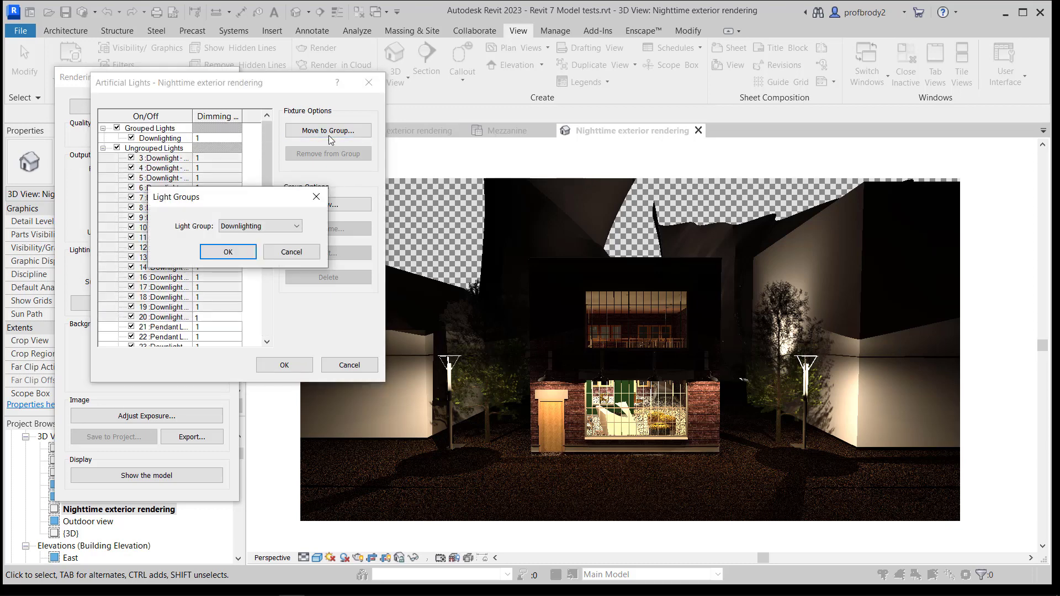
{"action": "left_click", "coordinate": [240, 227]}
{"action": "left_click", "coordinate": [239, 227]}
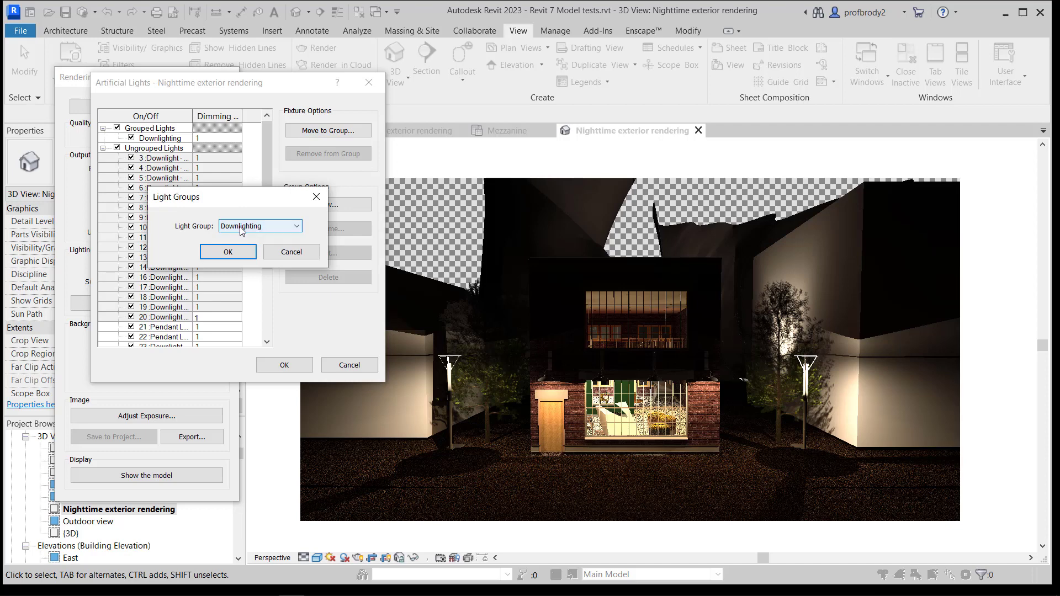
{"action": "left_click", "coordinate": [220, 255]}
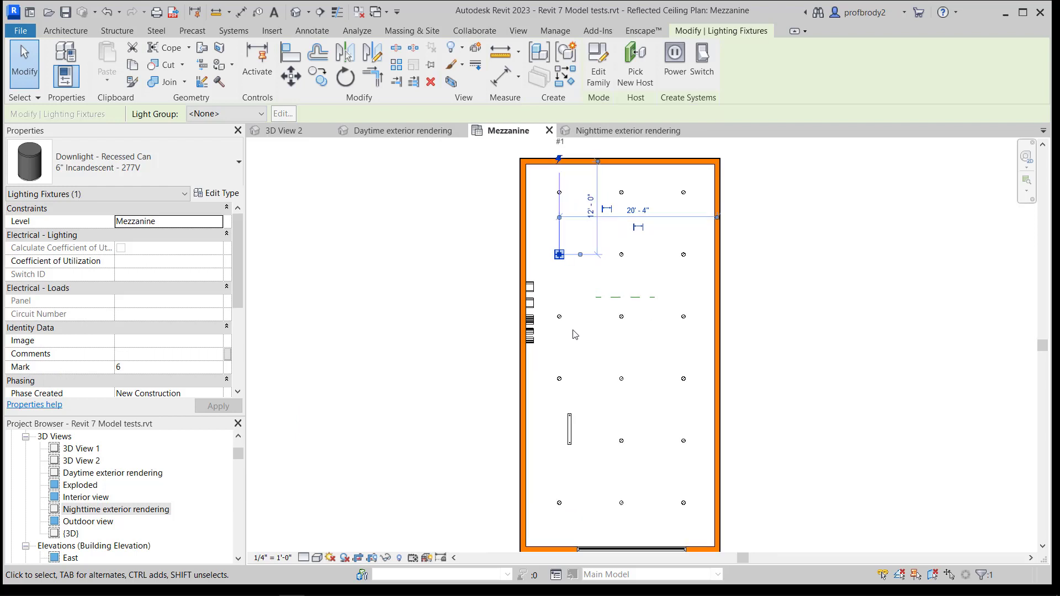
Open the light group editor for the selected mezzanine downlight and highlight fixtures 3 through 18 and fixture 19 to locate them in the ceiling plan.
{"action": "scroll", "coordinate": [582, 334], "scroll_direction": "up", "scroll_amount": 1}
{"action": "mouse_move", "coordinate": [583, 334]}
{"action": "middle_mouse_down"}
{"action": "mouse_move", "coordinate": [581, 346]}
{"action": "mouse_move", "coordinate": [569, 343]}
{"action": "middle_mouse_up"}
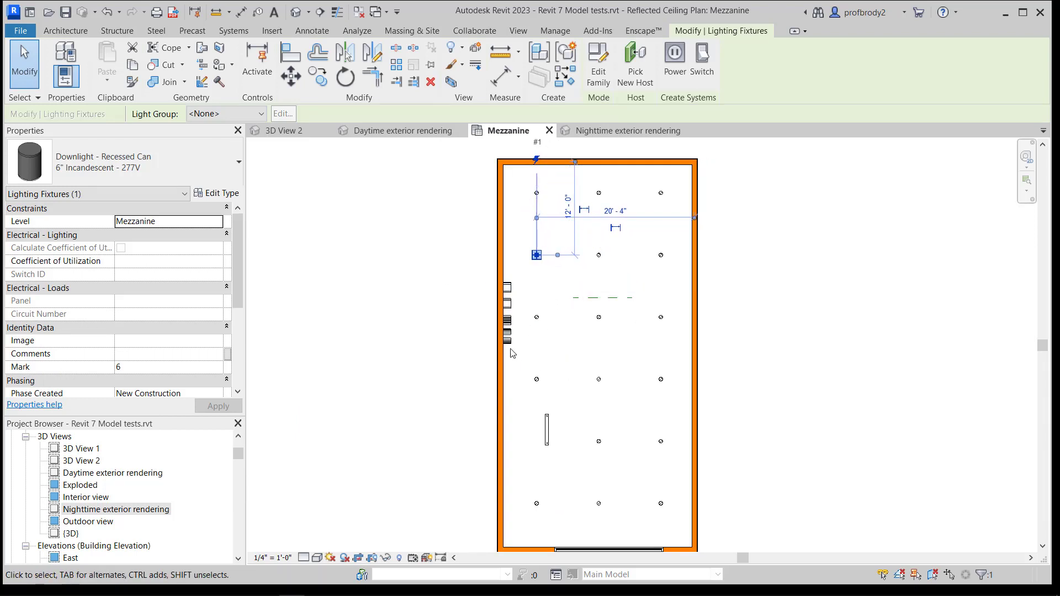
{"action": "left_click", "coordinate": [261, 114]}
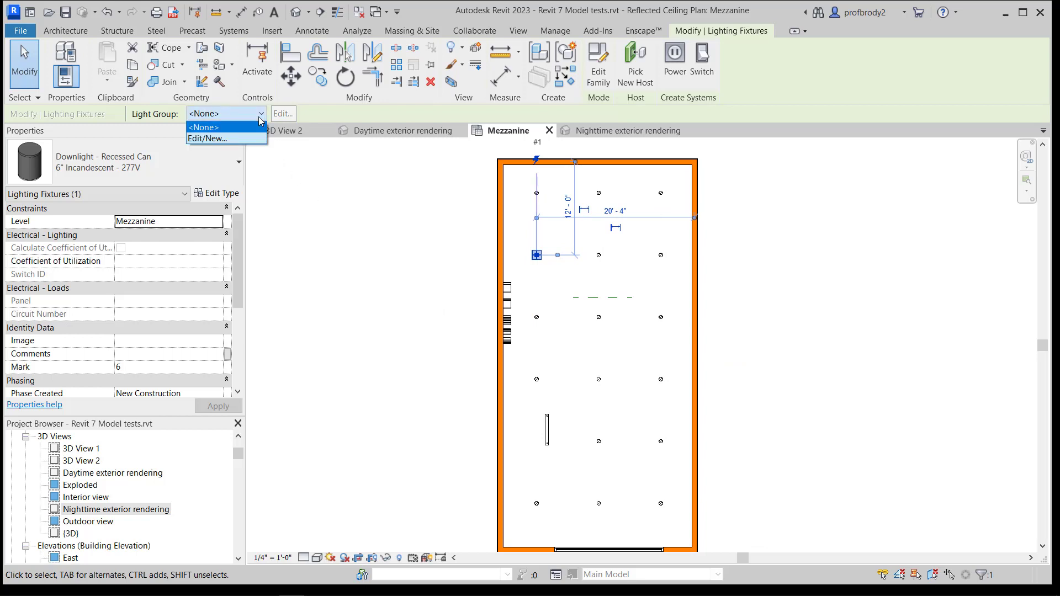
{"action": "left_click", "coordinate": [221, 139]}
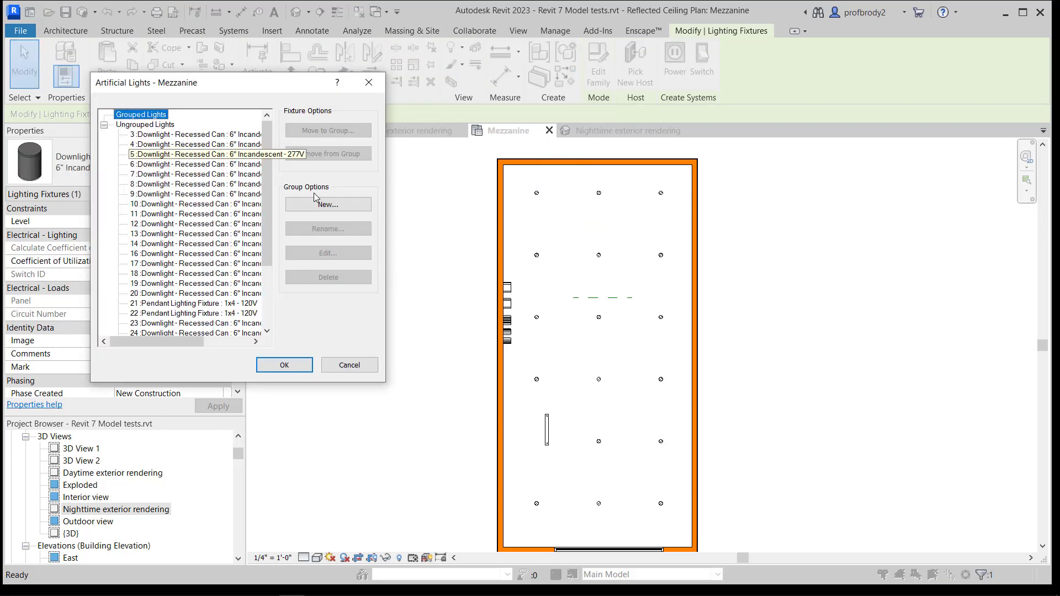
{"action": "left_click_drag", "start_coordinate": [181, 92], "coordinate": [243, 137]}
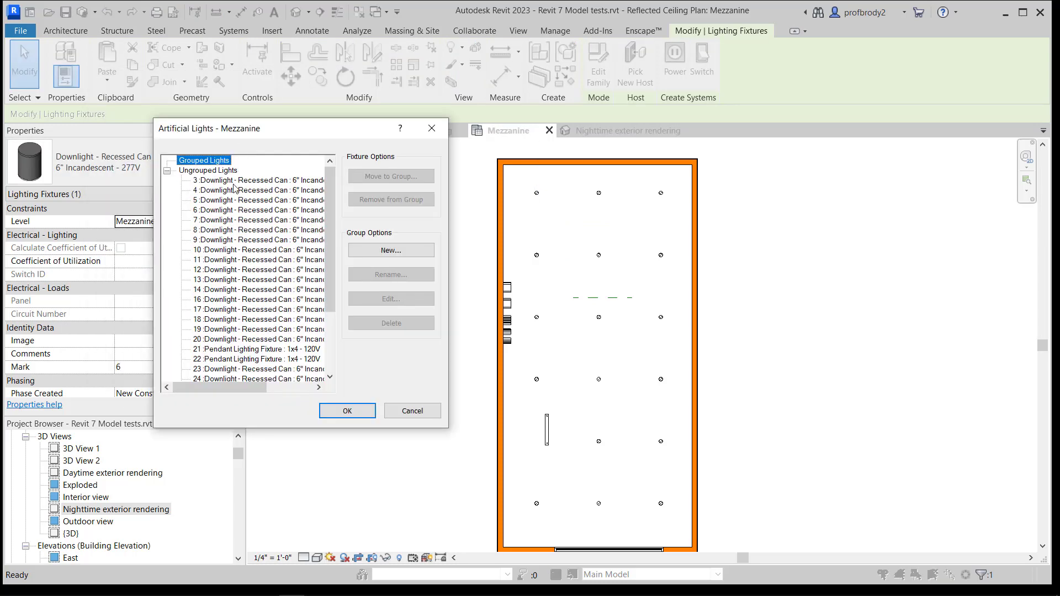
{"action": "left_click", "coordinate": [252, 181]}
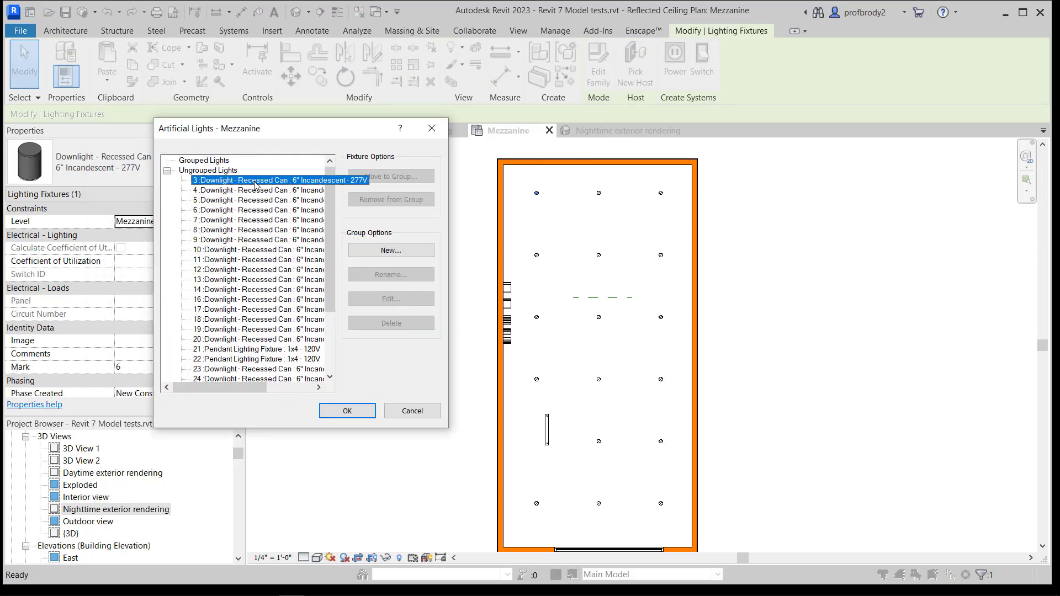
{"action": "left_click", "coordinate": [254, 320], "text": "shift"}
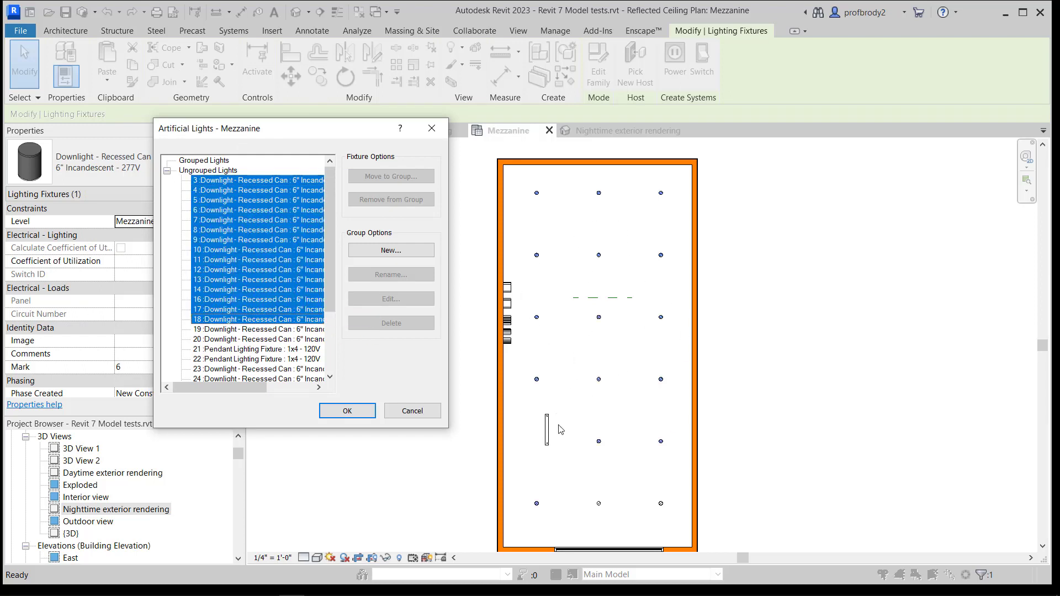
{"action": "left_click", "coordinate": [762, 405]}
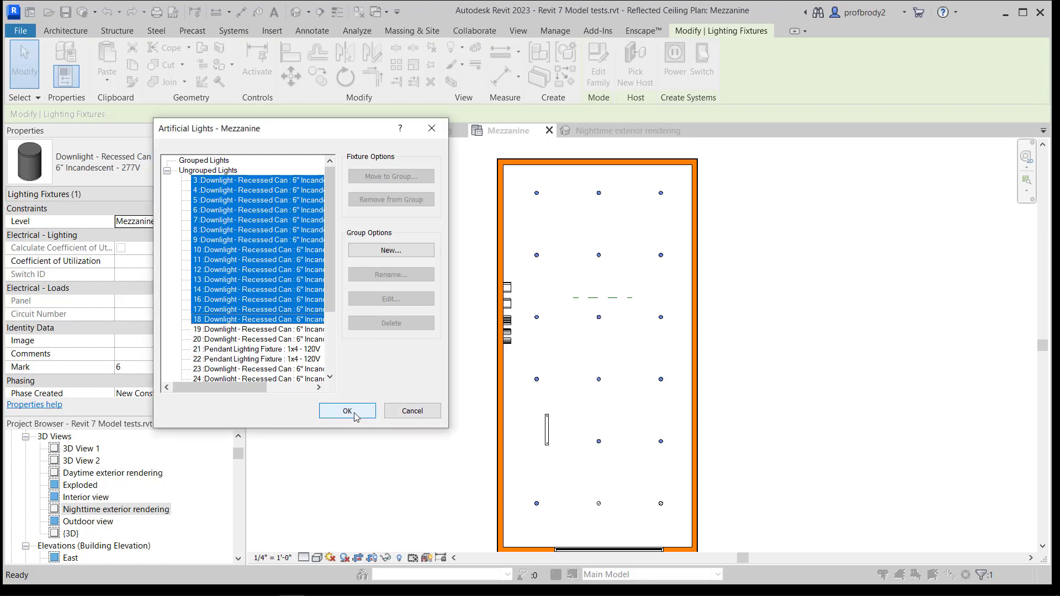
{"action": "left_click", "coordinate": [287, 329]}
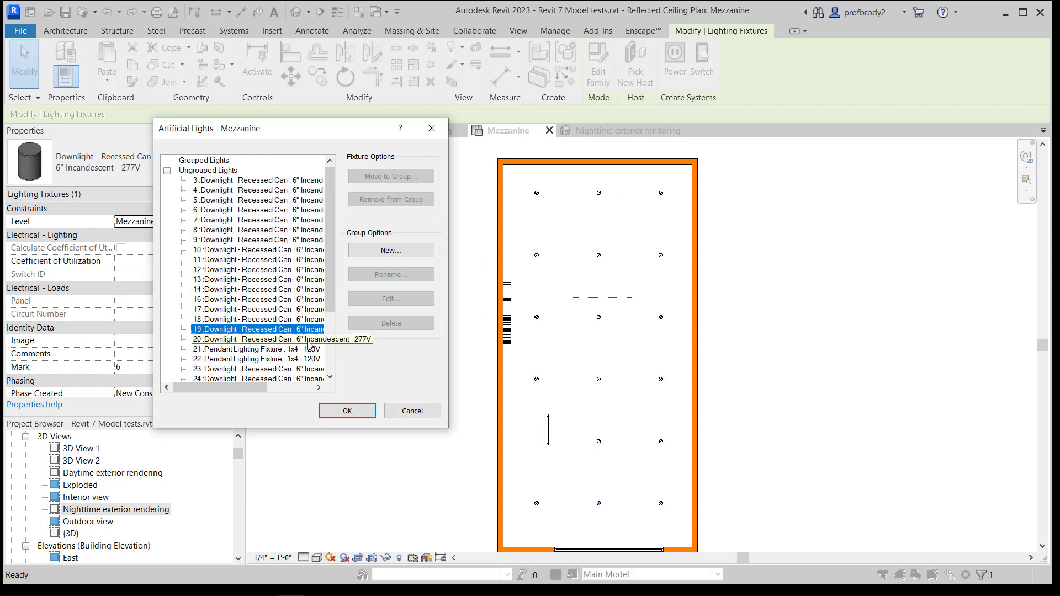
{"action": "left_click", "coordinate": [548, 444]}
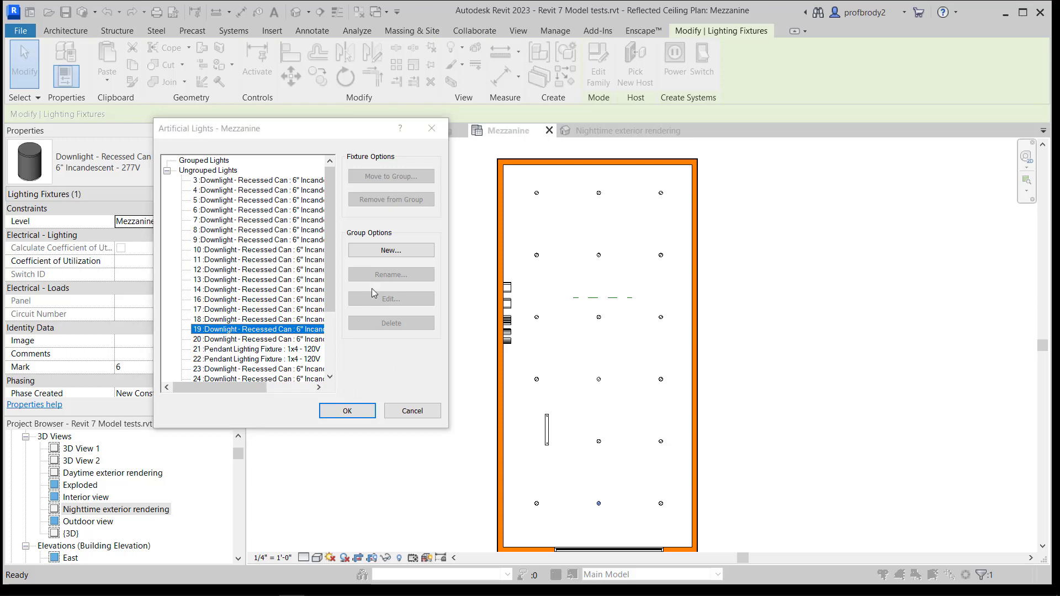
{"action": "scroll", "coordinate": [271, 308], "scroll_direction": "down", "scroll_amount": 1}
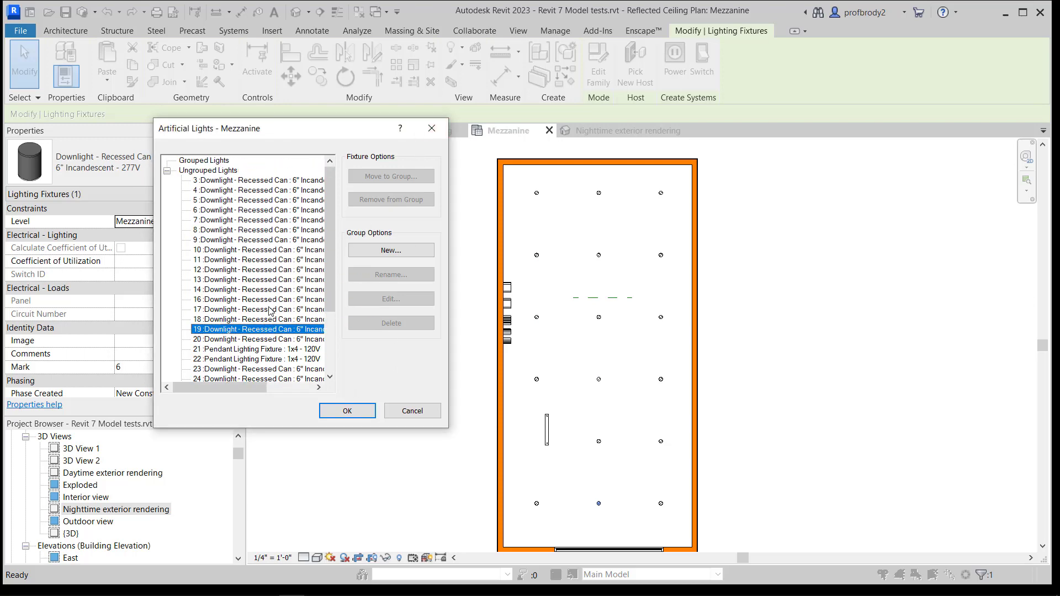
{"action": "left_click", "coordinate": [432, 128]}
Select the linear pendant light in the mezzanine ceiling plan to inspect its properties and light group, and clear the selection.
{"action": "left_click", "coordinate": [542, 467]}
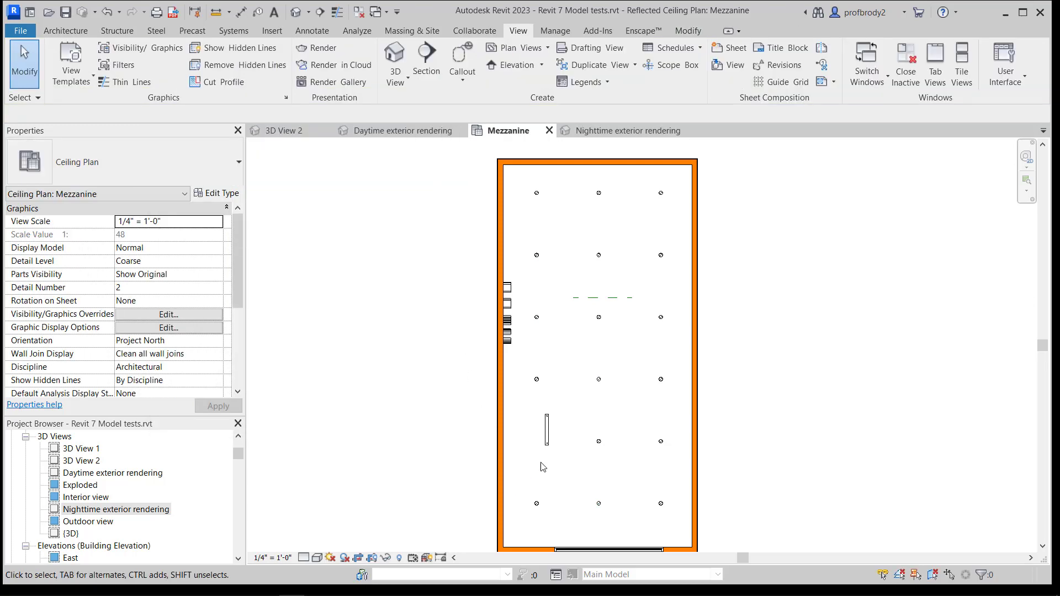
{"action": "left_click", "coordinate": [546, 434]}
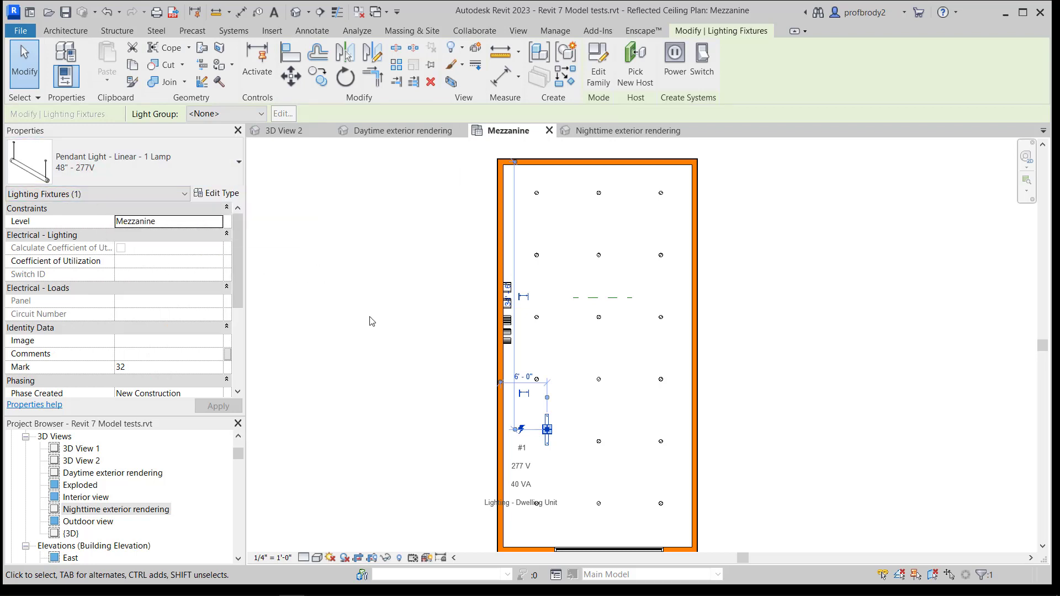
{"action": "scroll", "coordinate": [418, 296], "scroll_direction": "down", "scroll_amount": 2}
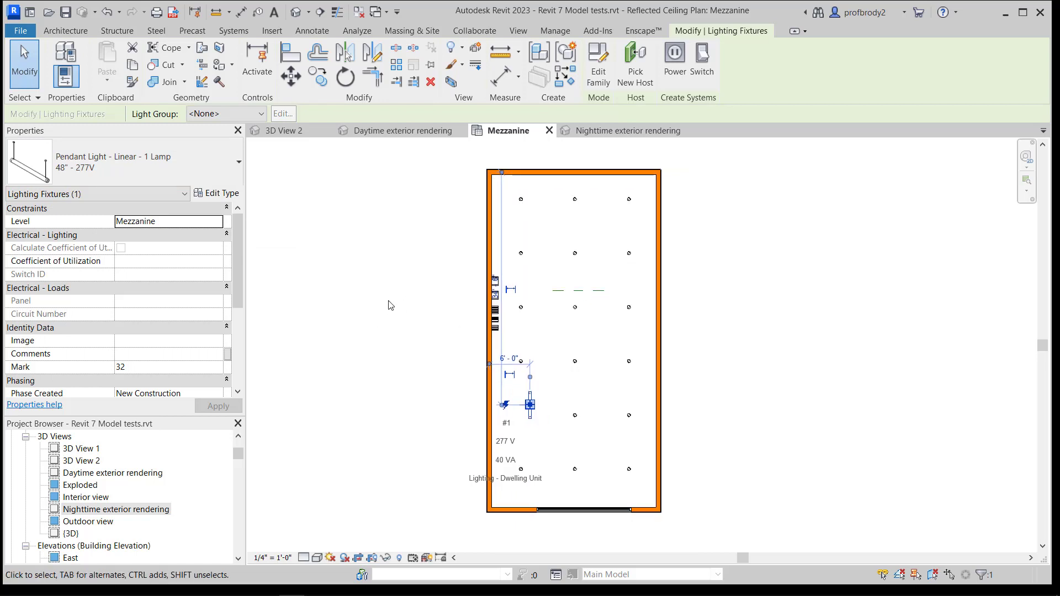
{"action": "left_click", "coordinate": [366, 267]}
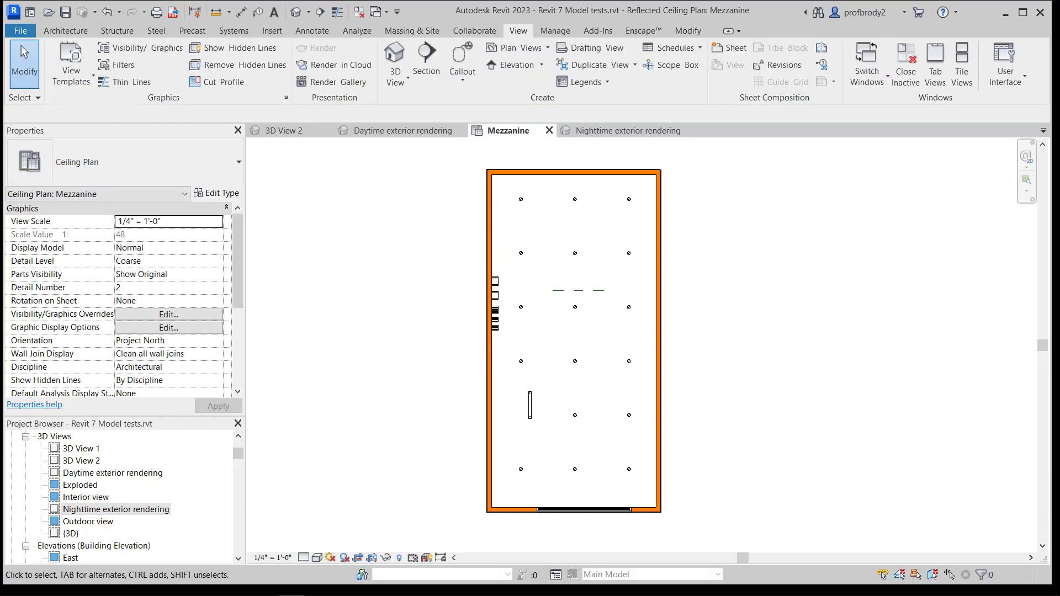
Open the saved rendering "3D View 3_1 ver 1" from the project's Renderings.
{"action": "key", "text": "ctrl+Tab"}
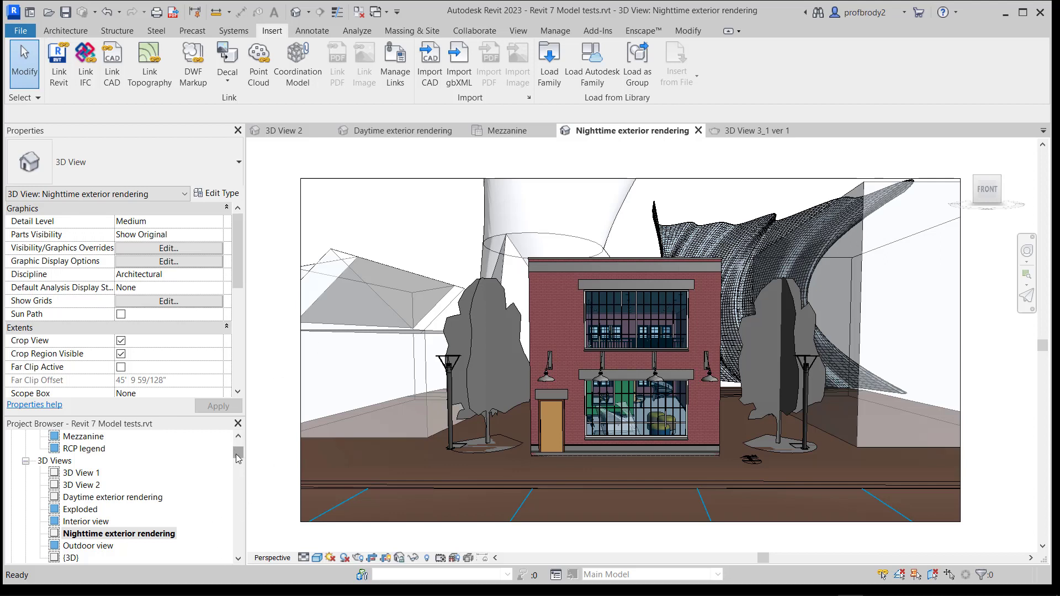
{"action": "left_click_drag", "start_coordinate": [236, 454], "coordinate": [237, 463]}
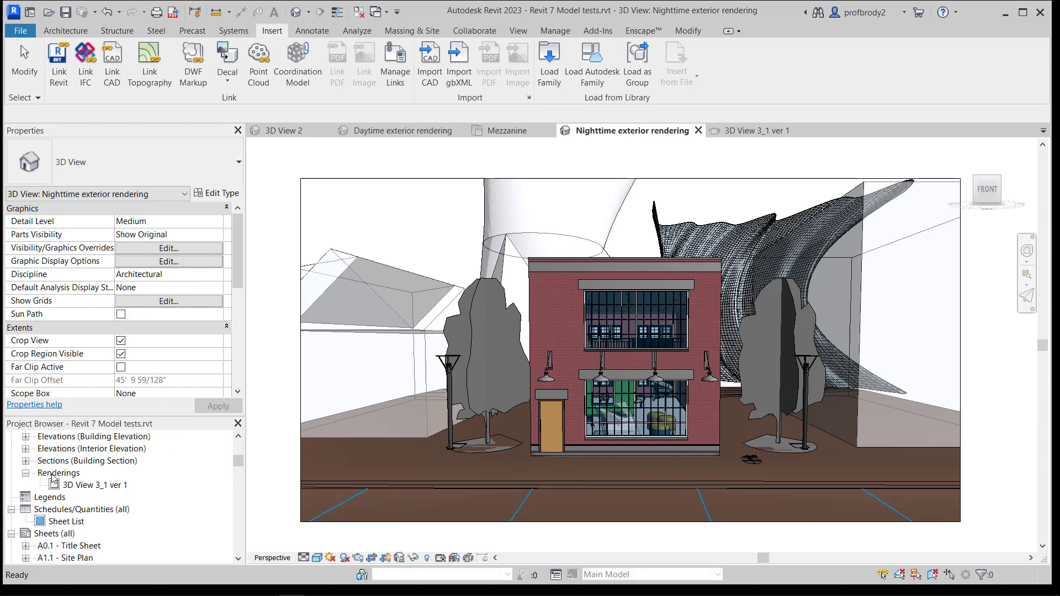
{"action": "left_click", "coordinate": [74, 488]}
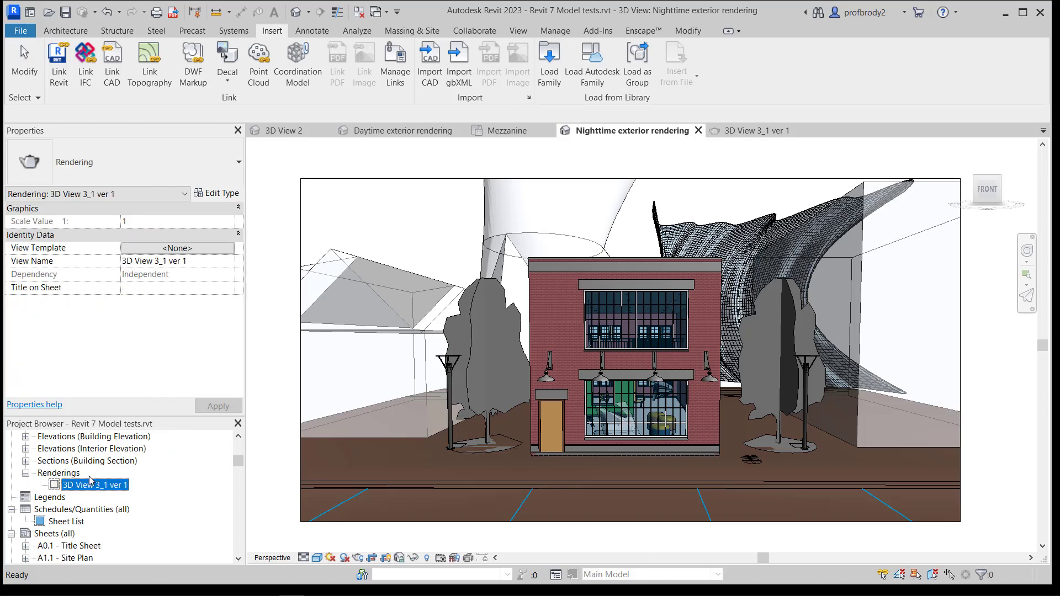
{"action": "double_click", "coordinate": [88, 486]}
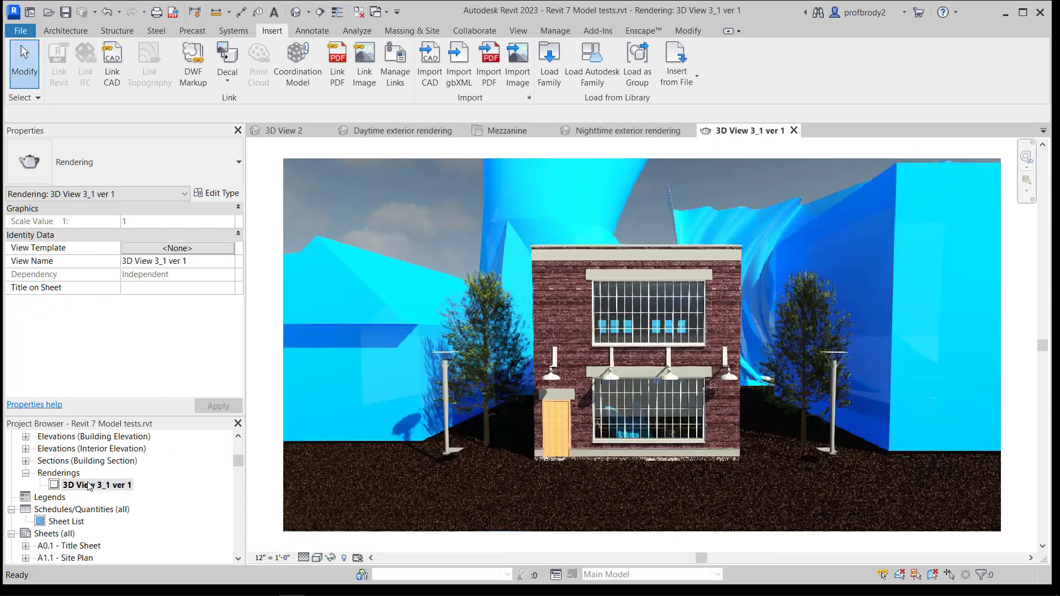
Select the raster image in the rendering view and examine the brick building up close.
{"action": "left_click", "coordinate": [446, 347]}
{"action": "right_click", "coordinate": [447, 349]}
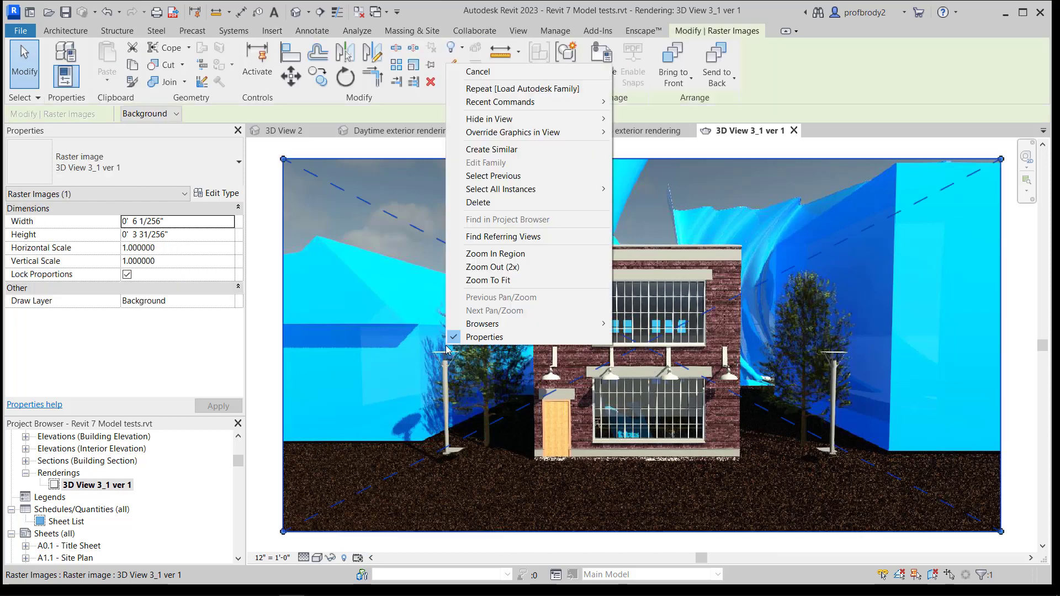
{"action": "left_click", "coordinate": [365, 348]}
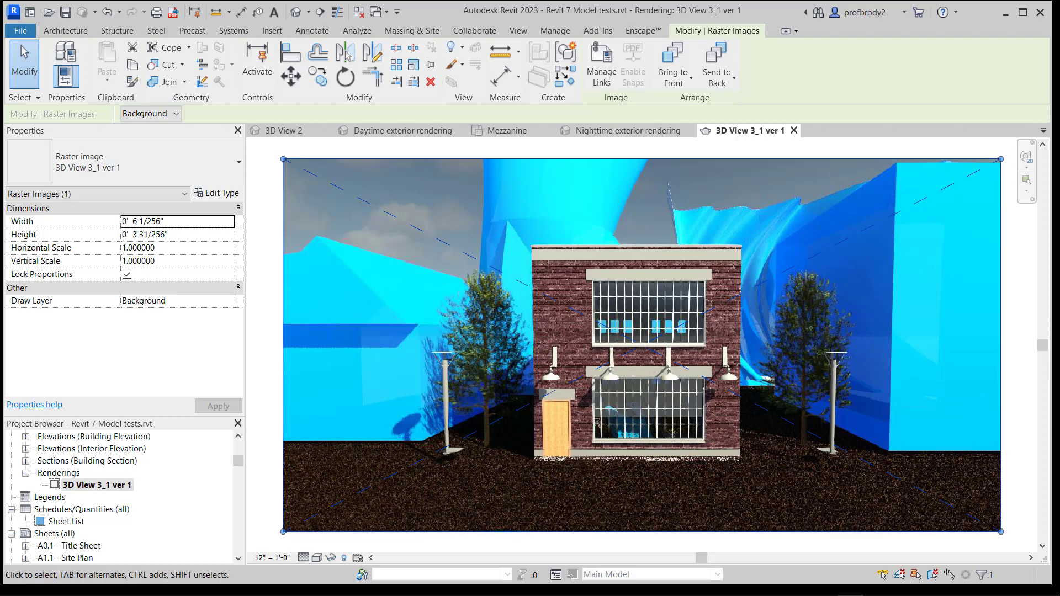
{"action": "scroll", "coordinate": [827, 362], "scroll_direction": "up", "scroll_amount": 2}
{"action": "scroll", "coordinate": [826, 362], "scroll_direction": "up", "scroll_amount": 1}
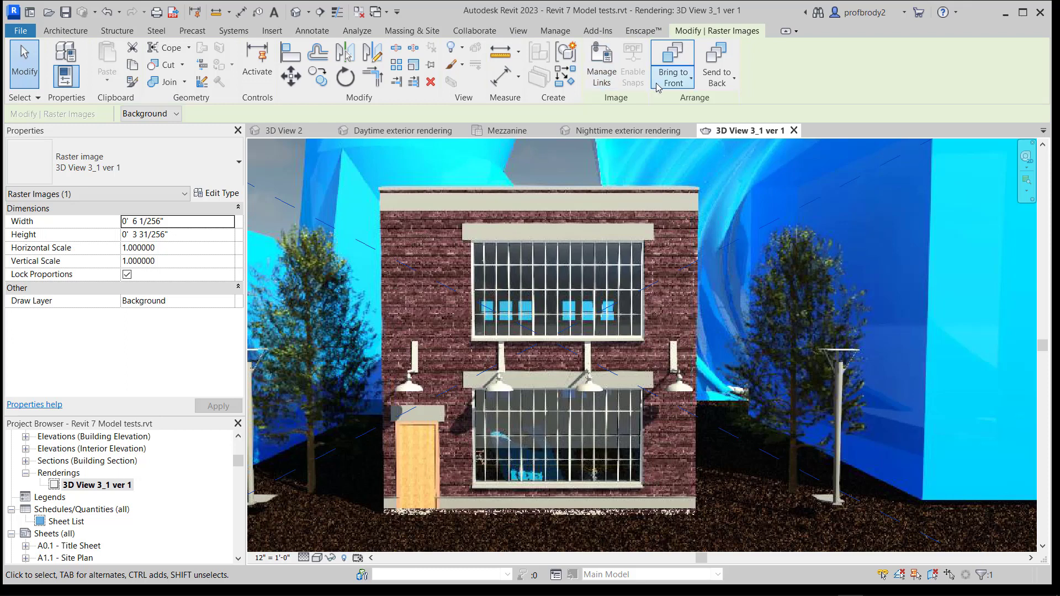
Browse the Entourage category of the Autodesk family library and close it without loading anything.
{"action": "left_click", "coordinate": [275, 35]}
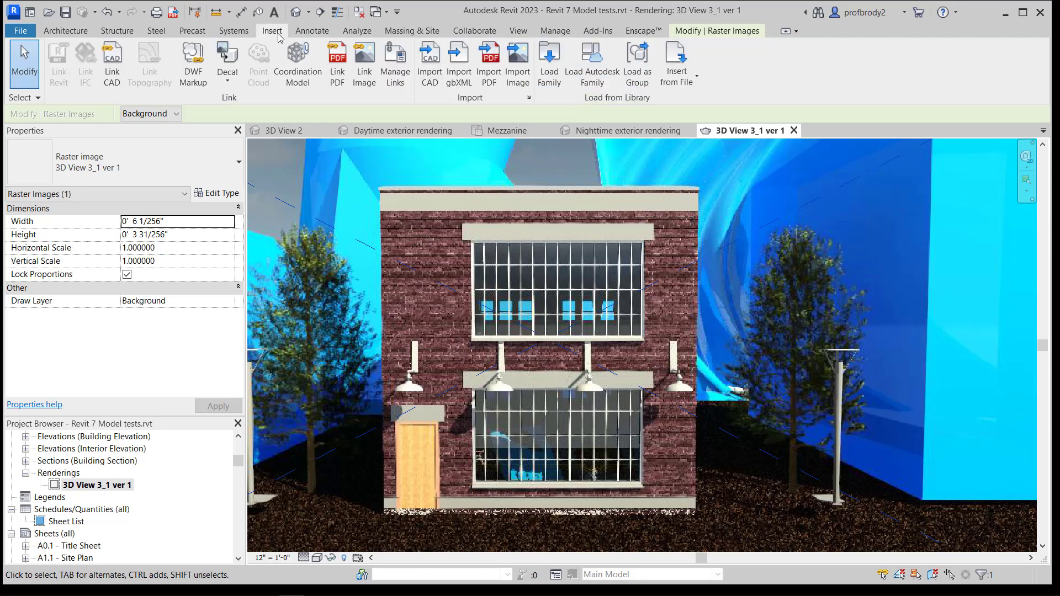
{"action": "left_click", "coordinate": [591, 82]}
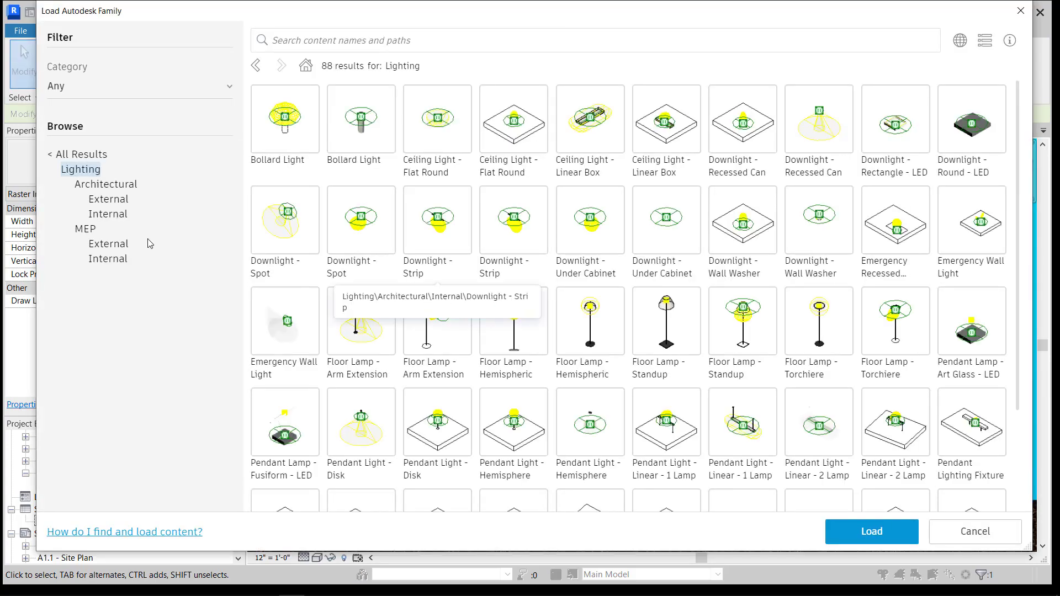
{"action": "left_click", "coordinate": [57, 156]}
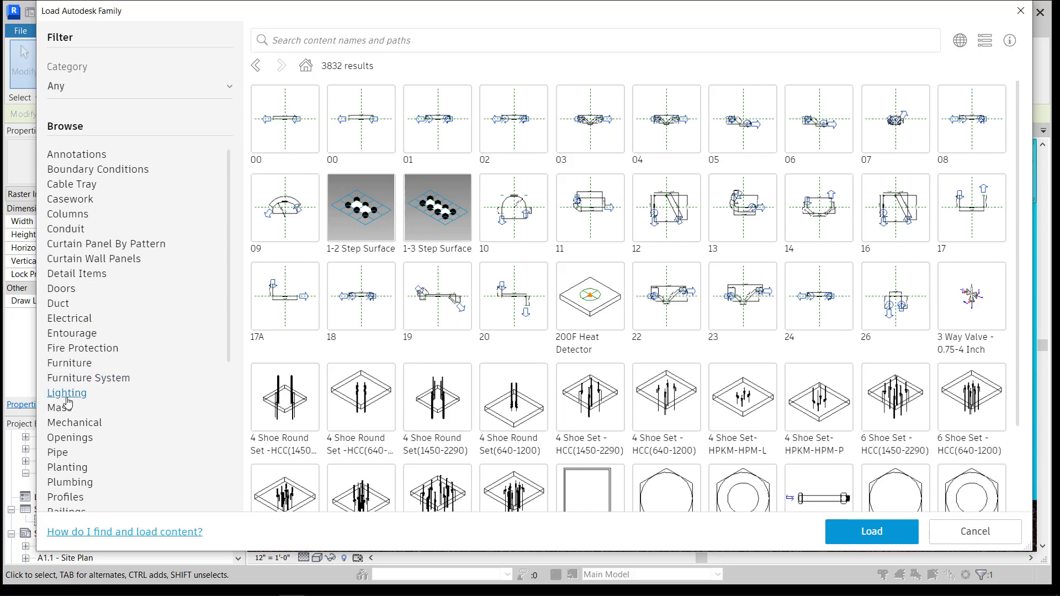
{"action": "left_click", "coordinate": [69, 334]}
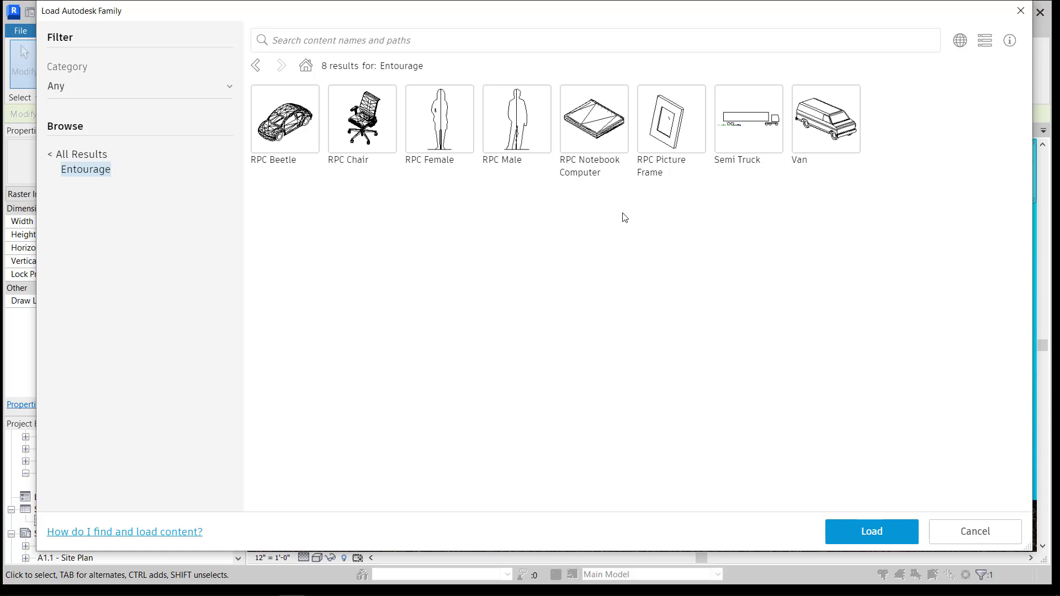
{"action": "key", "text": "Escape"}
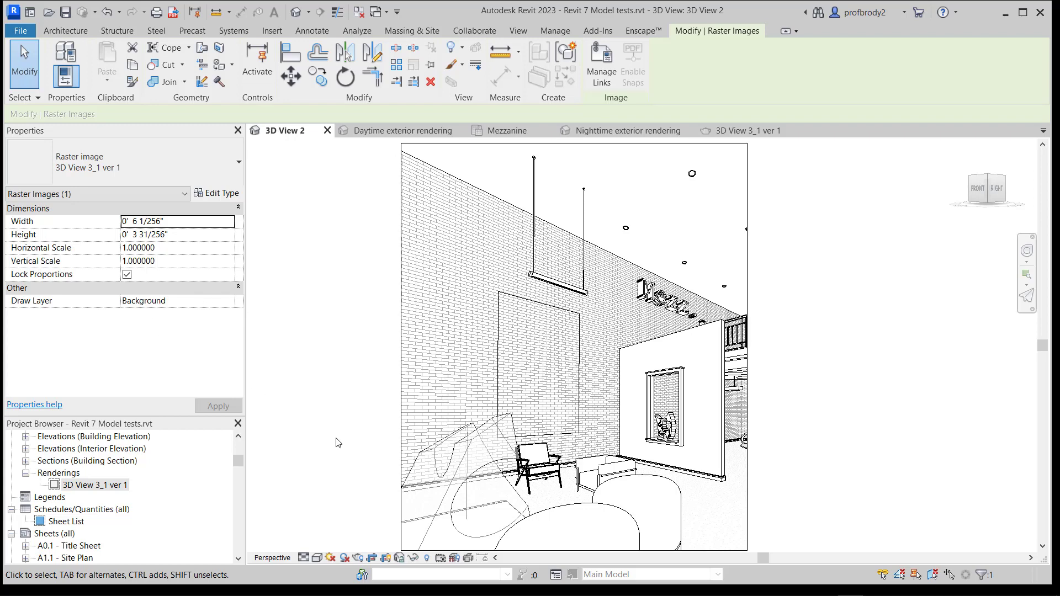
Render 3D View 2 at Draft quality with the "Interior: Sun and Artificial" lighting scheme, and switch the display back to the model.
{"action": "left_click", "coordinate": [358, 558]}
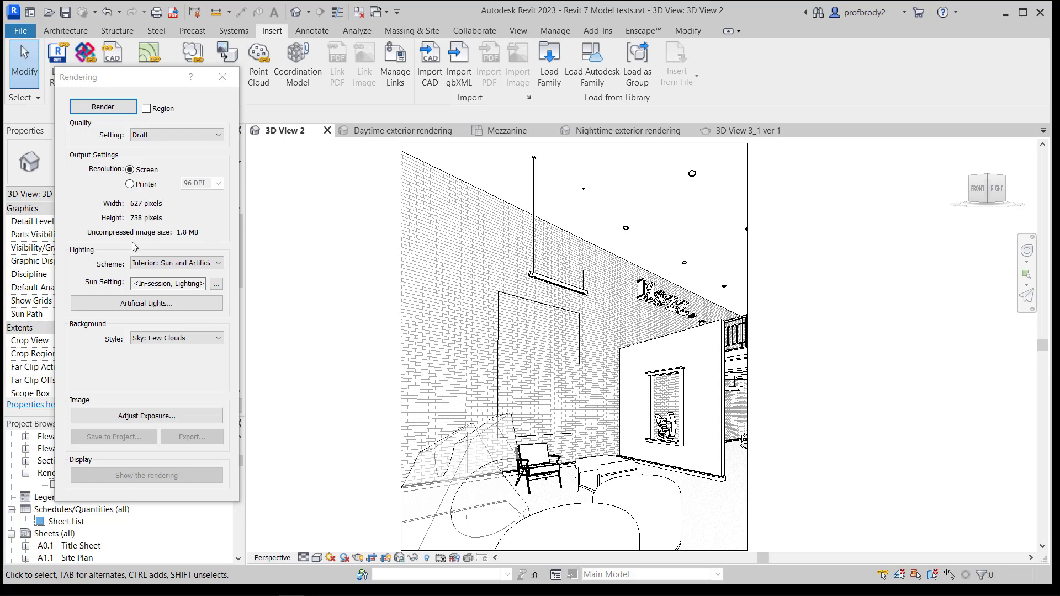
{"action": "left_click", "coordinate": [171, 268]}
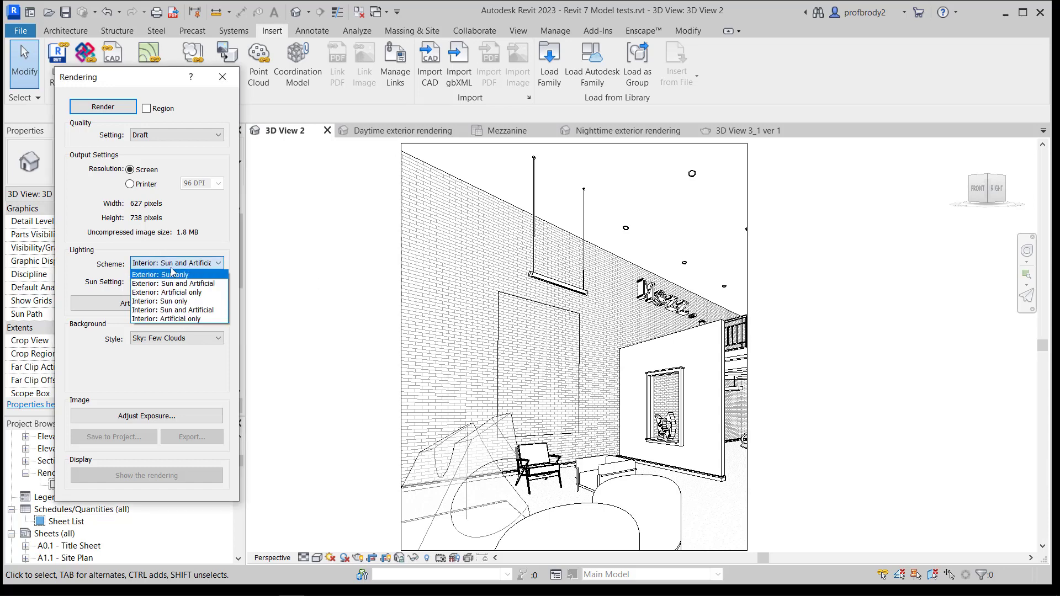
{"action": "left_click", "coordinate": [183, 311]}
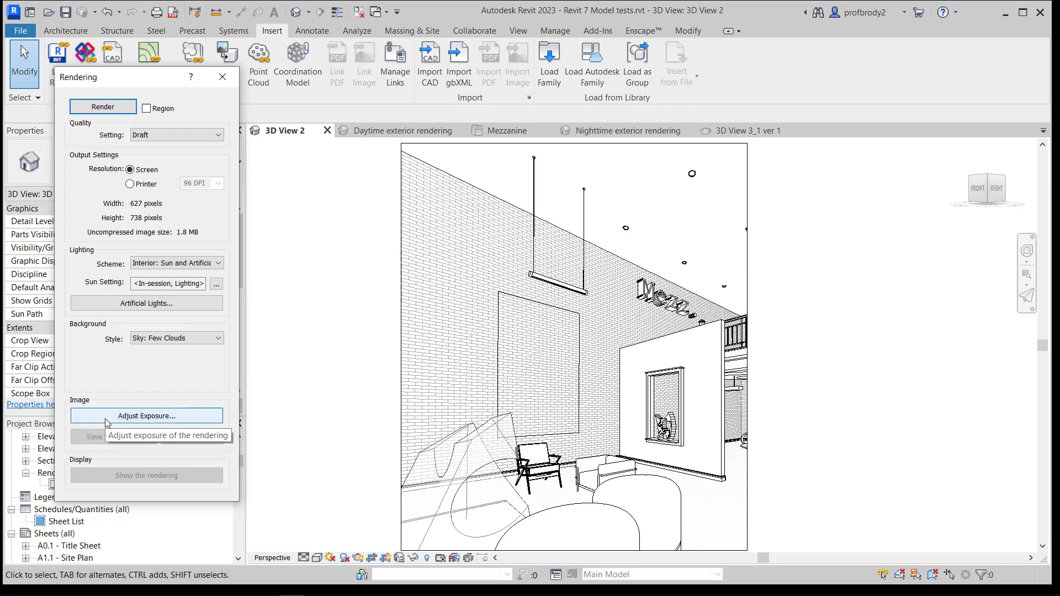
{"action": "left_click", "coordinate": [98, 108]}
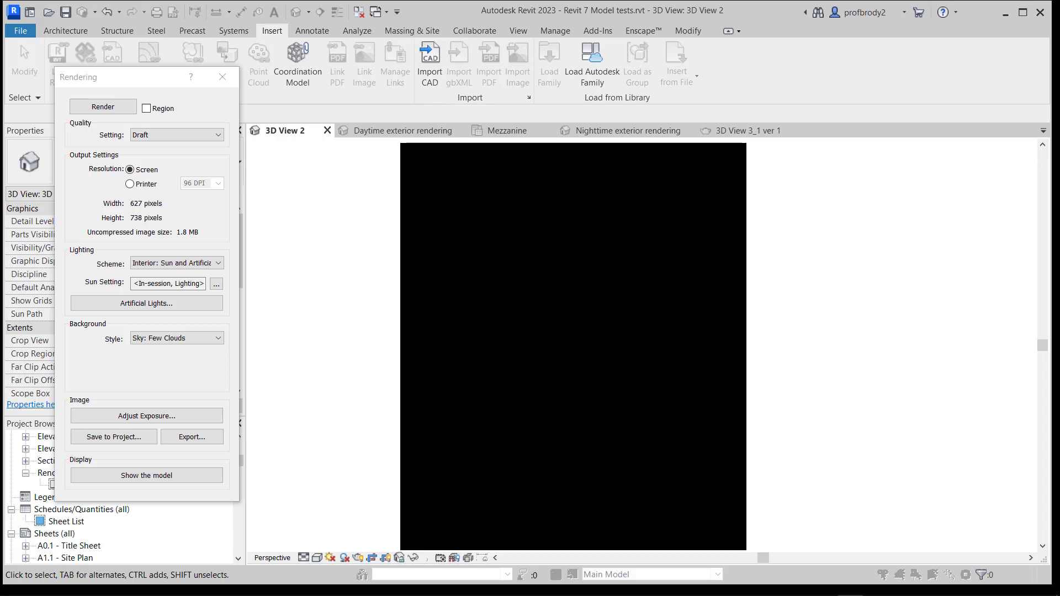
{"action": "left_click", "coordinate": [137, 482]}
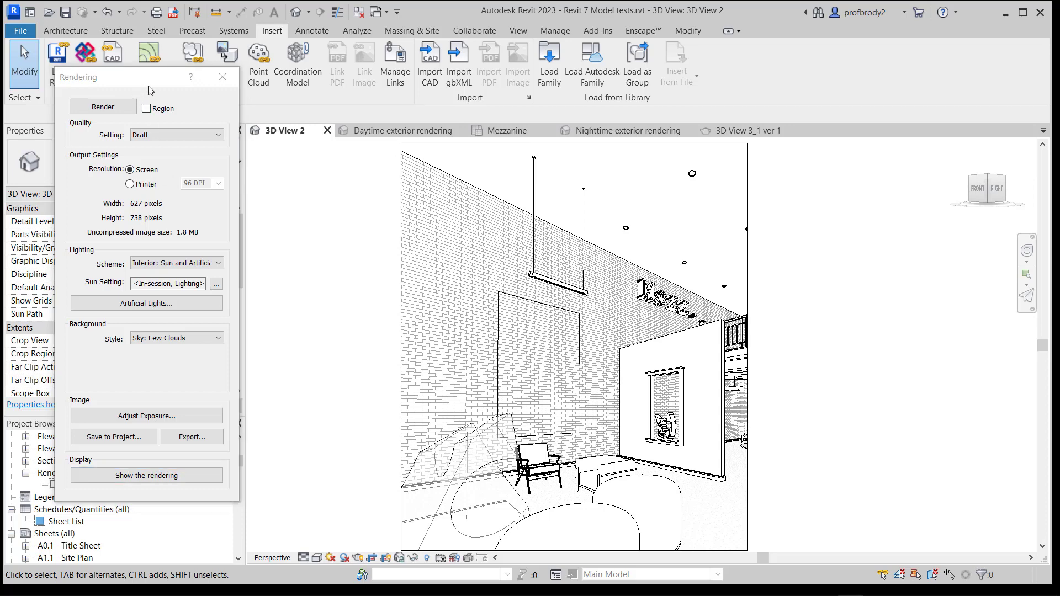
{"action": "left_click_drag", "start_coordinate": [148, 90], "coordinate": [178, 109]}
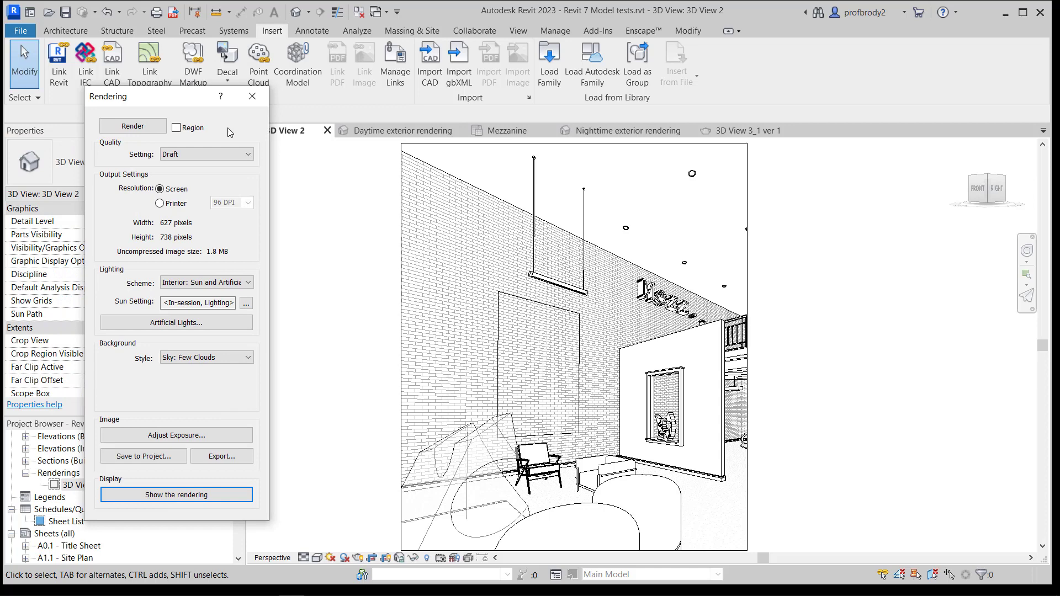
Select the 3D View 2 camera, leave the rendering settings, and move the camera slightly inward from the side wall in the Ground Floor plan.
{"action": "left_click", "coordinate": [402, 209]}
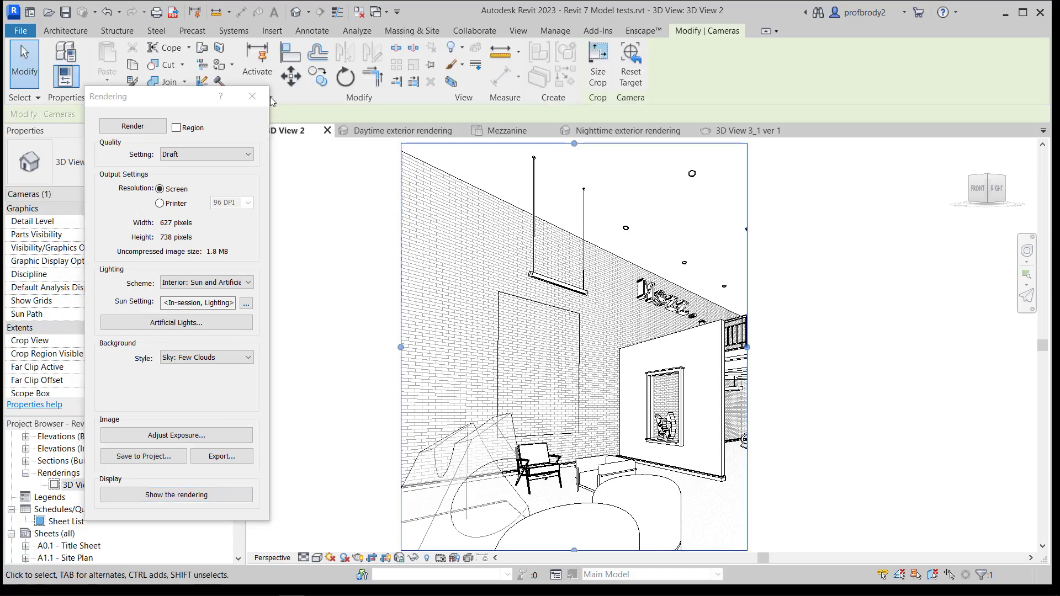
{"action": "left_click", "coordinate": [253, 97]}
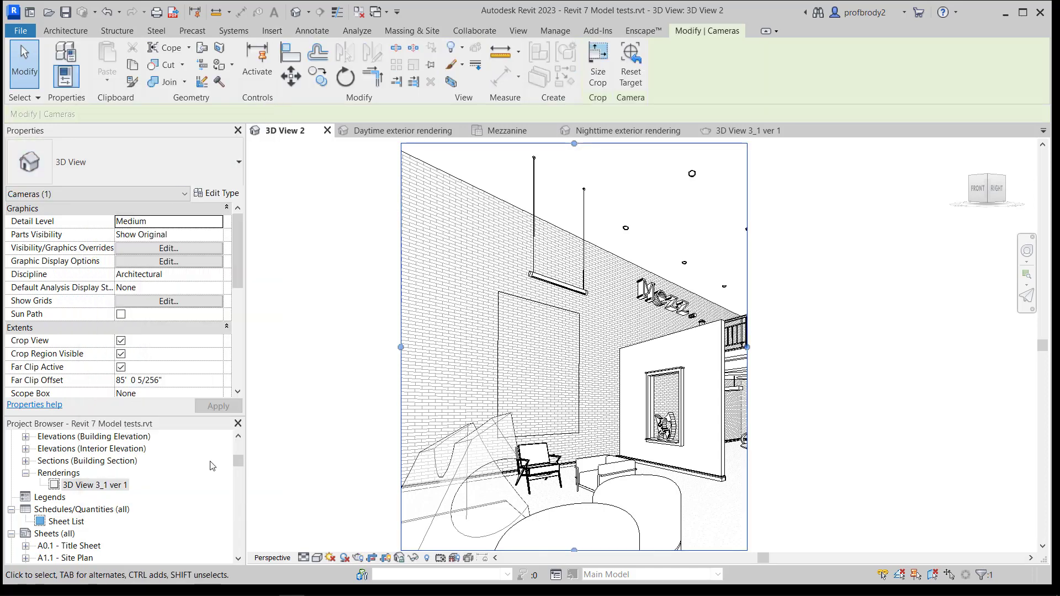
{"action": "left_click", "coordinate": [94, 485]}
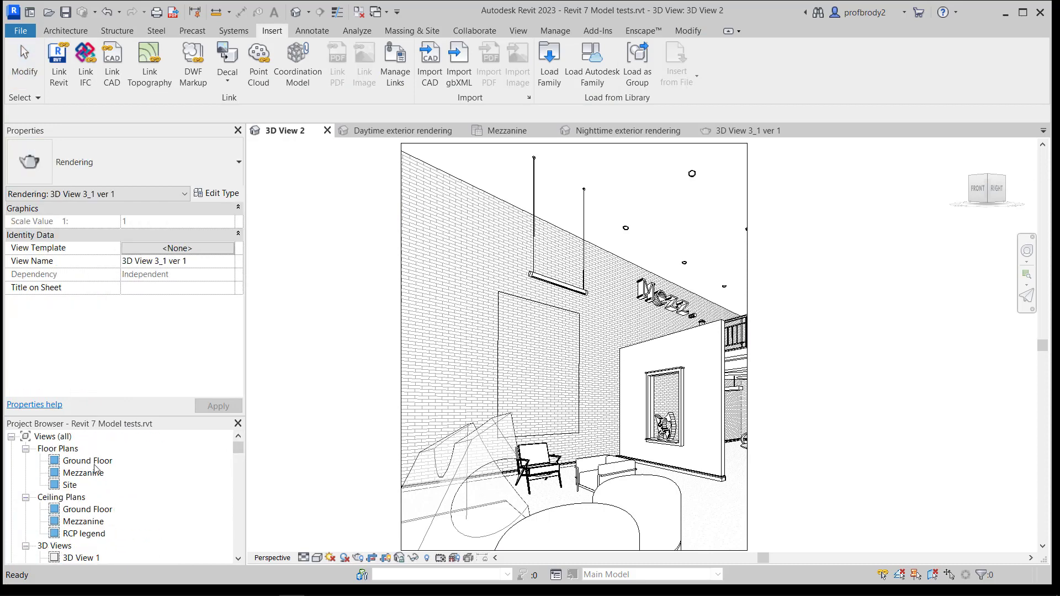
{"action": "double_click", "coordinate": [88, 462]}
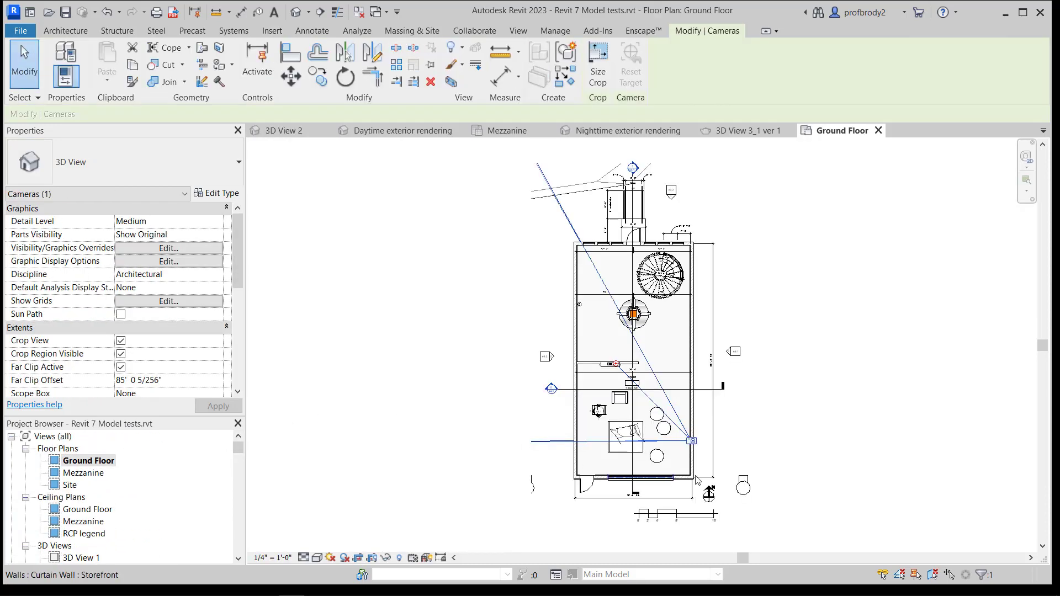
{"action": "scroll", "coordinate": [697, 481], "scroll_direction": "up", "scroll_amount": 5}
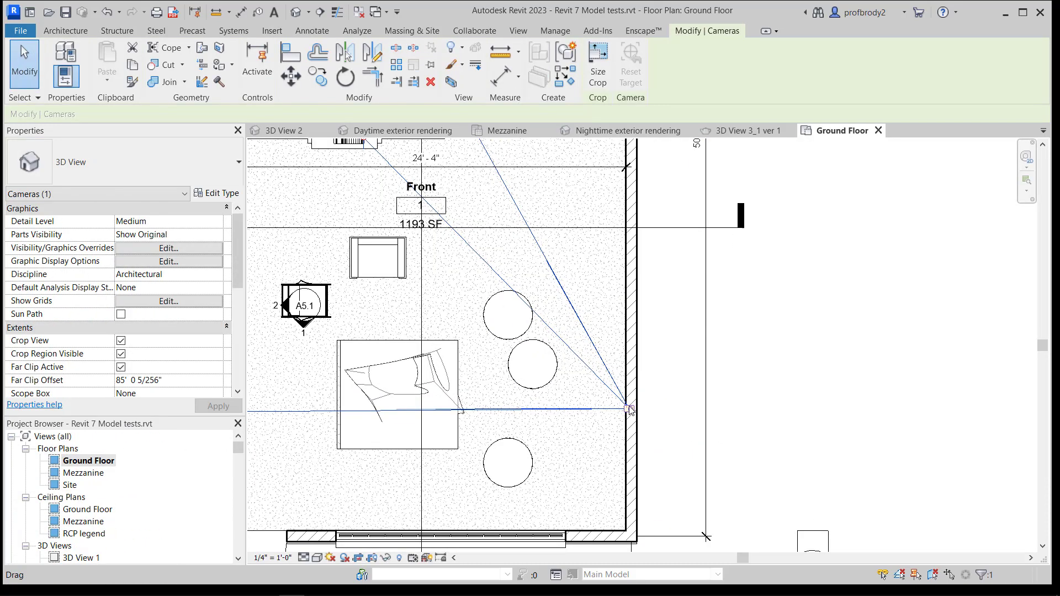
{"action": "left_click_drag", "start_coordinate": [630, 410], "coordinate": [624, 407]}
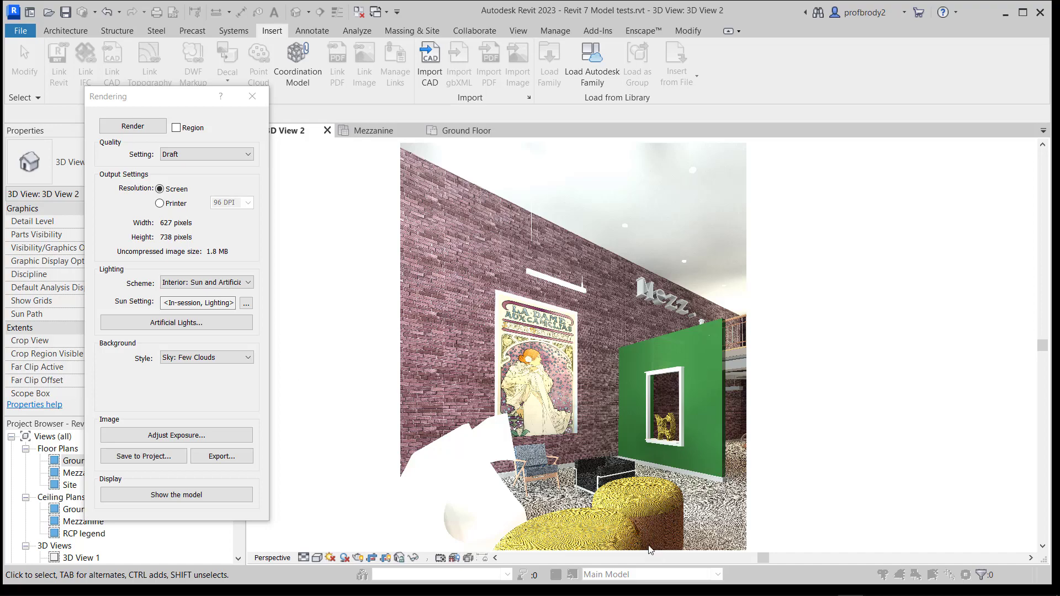
Examine the rendered furniture, poster and brick wall in the 3D View 2 interior up close.
{"action": "scroll", "coordinate": [651, 549], "scroll_direction": "up", "scroll_amount": 3}
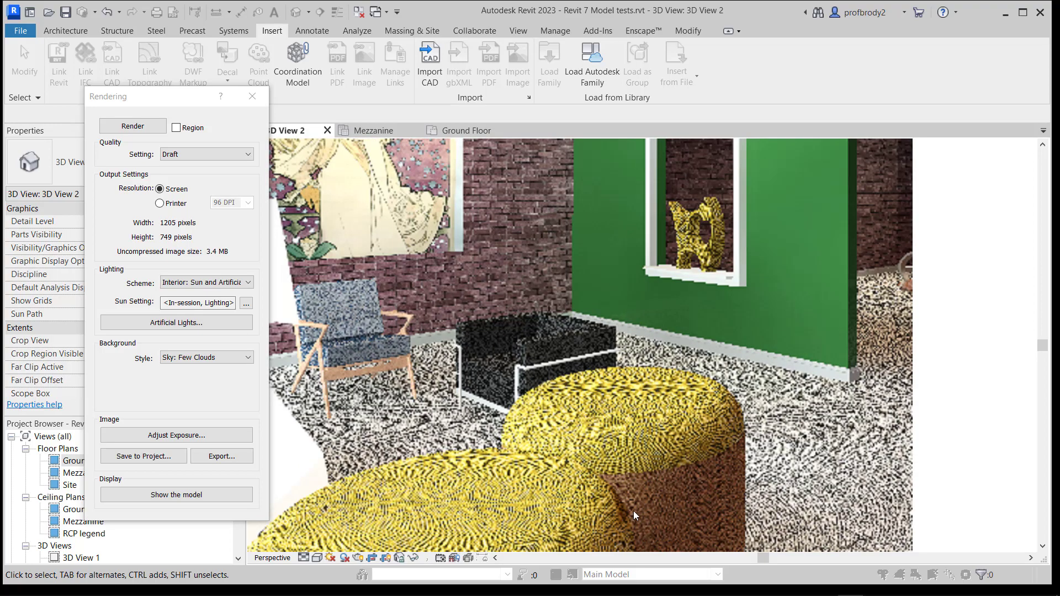
{"action": "scroll", "coordinate": [612, 500], "scroll_direction": "down", "scroll_amount": 5}
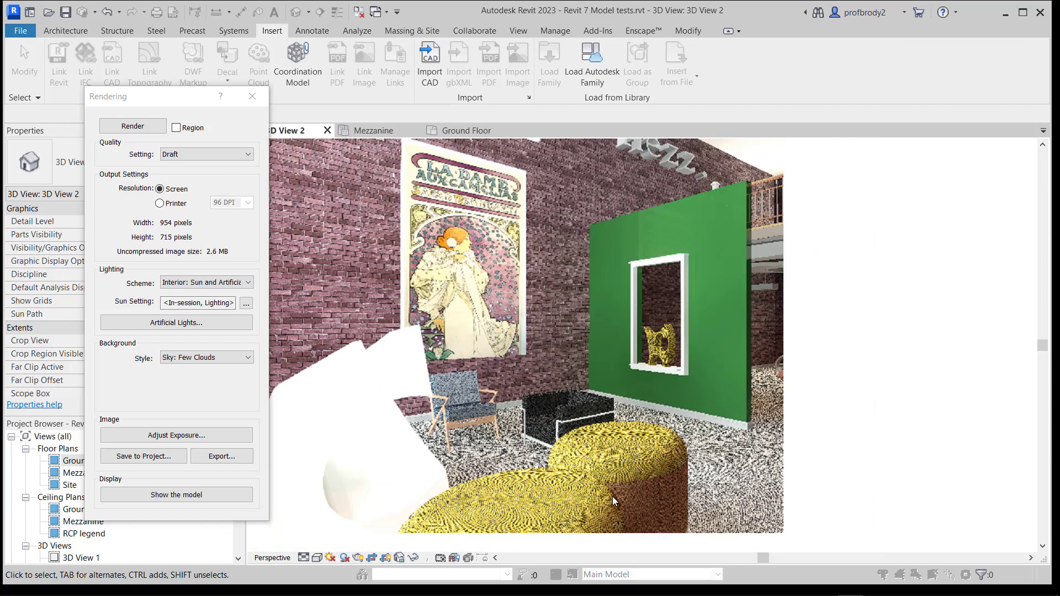
{"action": "middle_click_drag", "start_coordinate": [575, 471], "coordinate": [582, 473]}
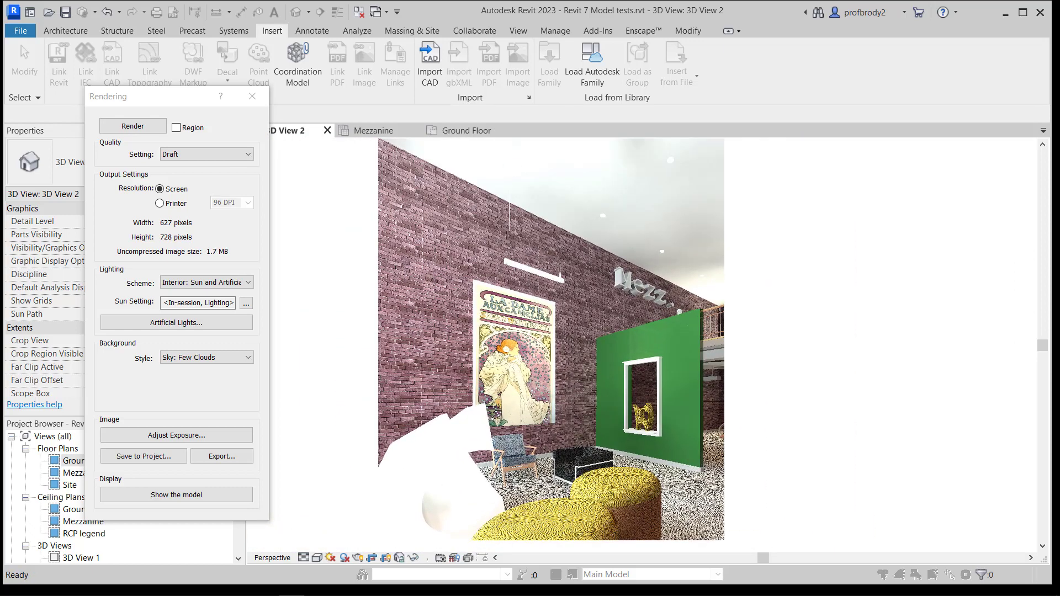
Render the 3D View 2 interior at Draft quality with the "Interior: Artificial only" lighting scheme.
{"action": "key", "text": "Up"}
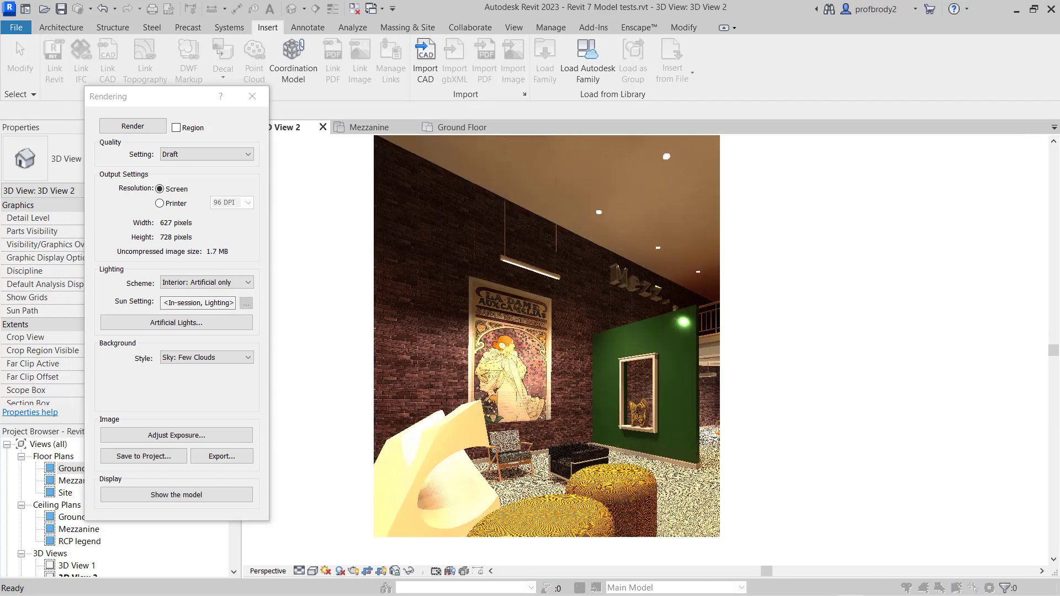
{"action": "left_click", "coordinate": [193, 283]}
{"action": "left_click", "coordinate": [192, 283]}
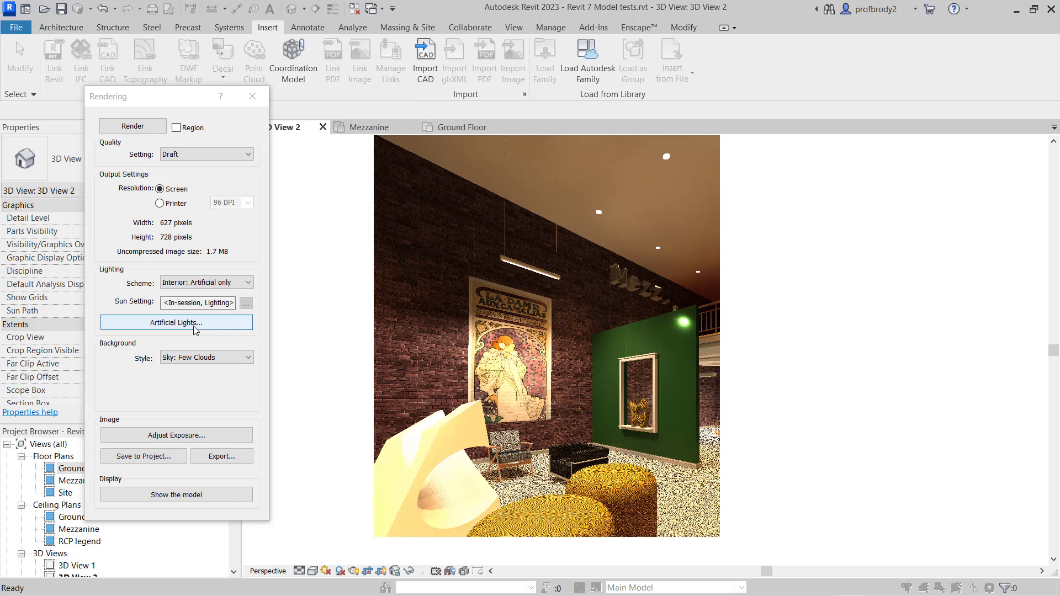
Adjust the rendering's exposure by setting the White Point to 5965 and apply it.
{"action": "left_click", "coordinate": [212, 436]}
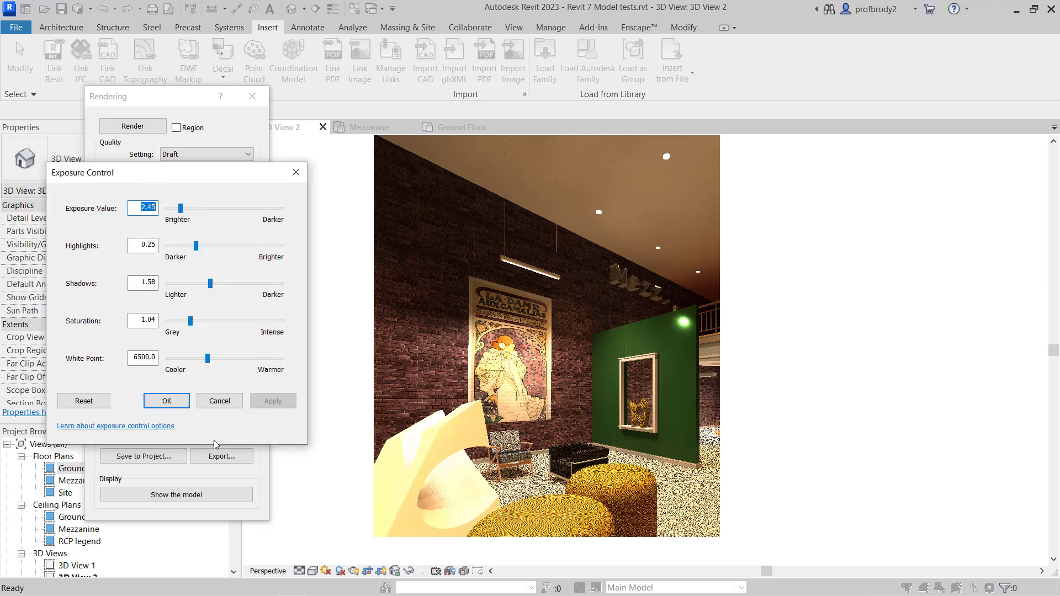
{"action": "left_click_drag", "start_coordinate": [219, 175], "coordinate": [240, 156]}
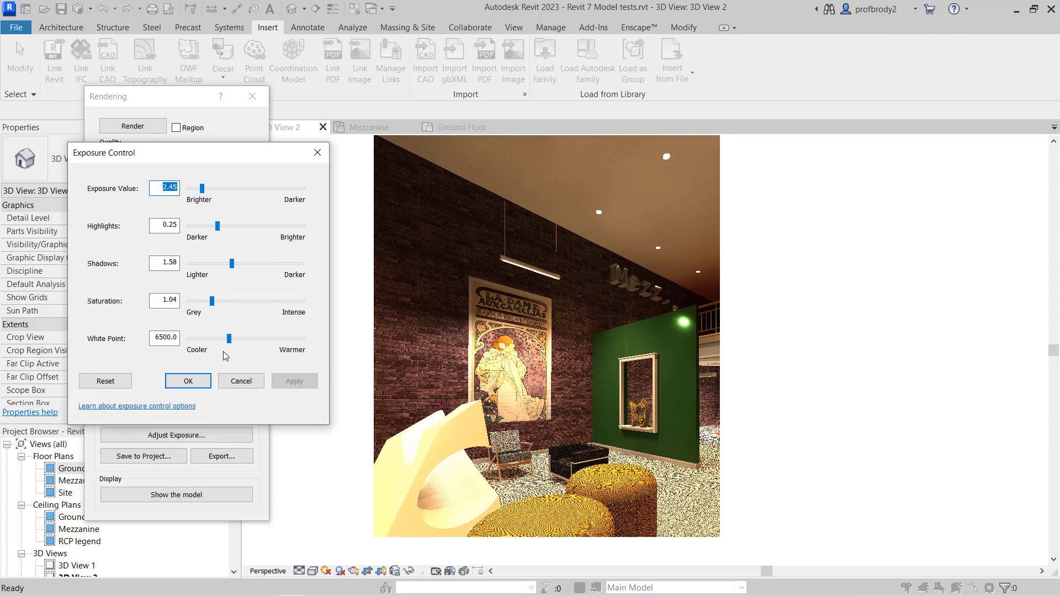
{"action": "mouse_move", "coordinate": [229, 338]}
{"action": "left_mouse_down"}
{"action": "mouse_move", "coordinate": [197, 343]}
{"action": "mouse_move", "coordinate": [225, 344]}
{"action": "left_mouse_up"}
{"action": "left_click", "coordinate": [282, 382]}
{"action": "left_click", "coordinate": [298, 380]}
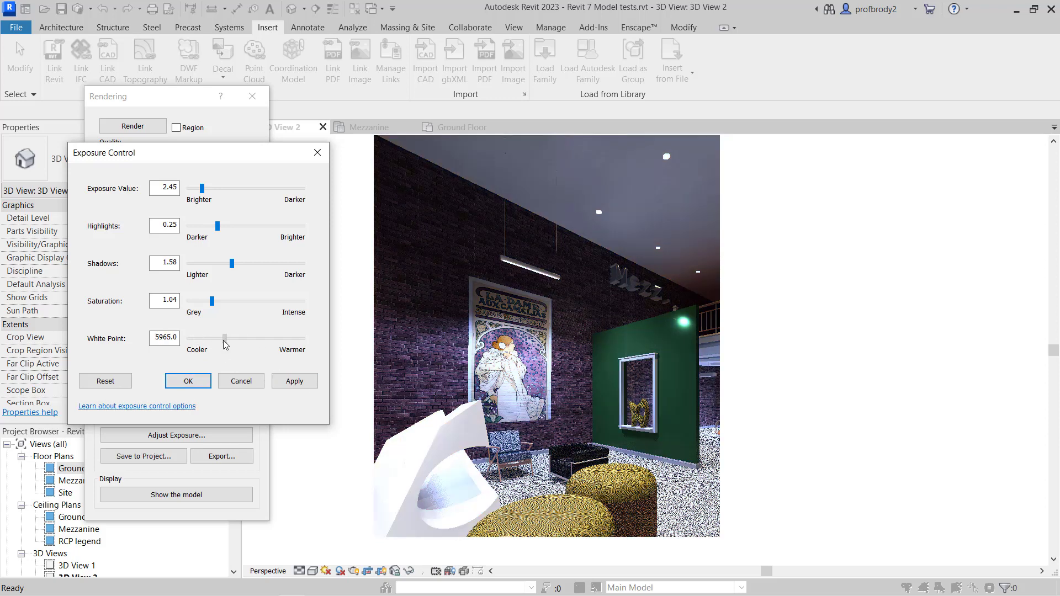
Reset the exposure settings, set the Exposure Value to 4.28 and the Saturation to 0.56, and apply them.
{"action": "left_click", "coordinate": [108, 380]}
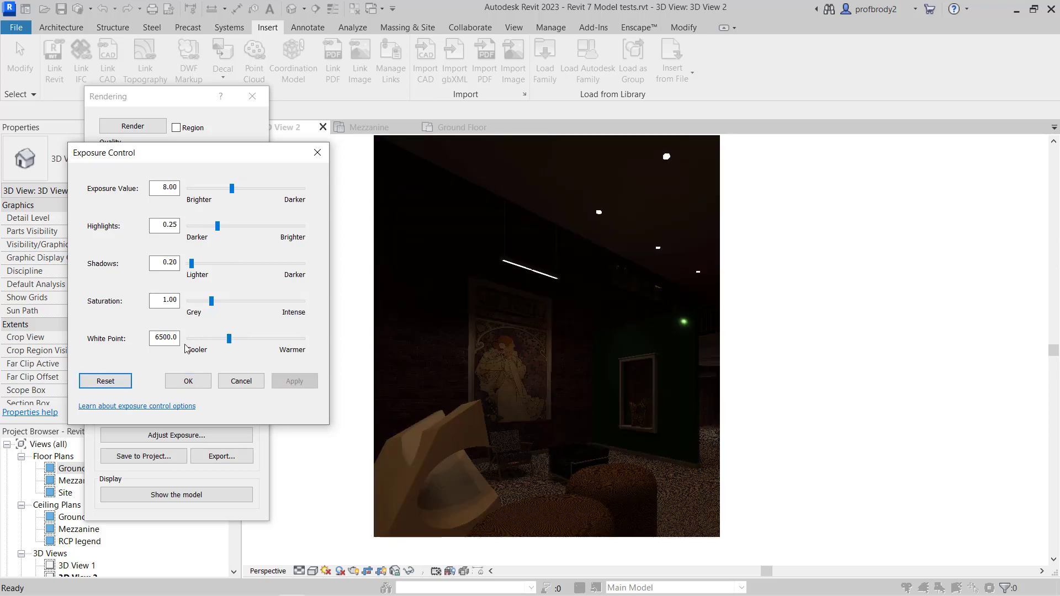
{"action": "left_click", "coordinate": [231, 189]}
{"action": "left_click_drag", "start_coordinate": [226, 193], "coordinate": [207, 193]}
{"action": "left_click", "coordinate": [294, 381]}
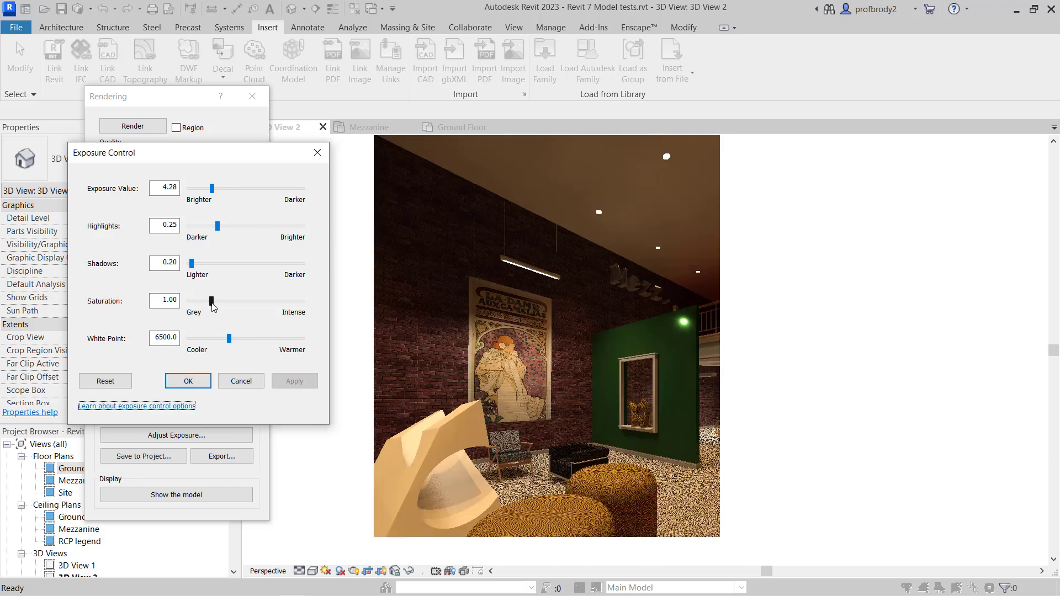
{"action": "left_click_drag", "start_coordinate": [211, 302], "coordinate": [202, 302]}
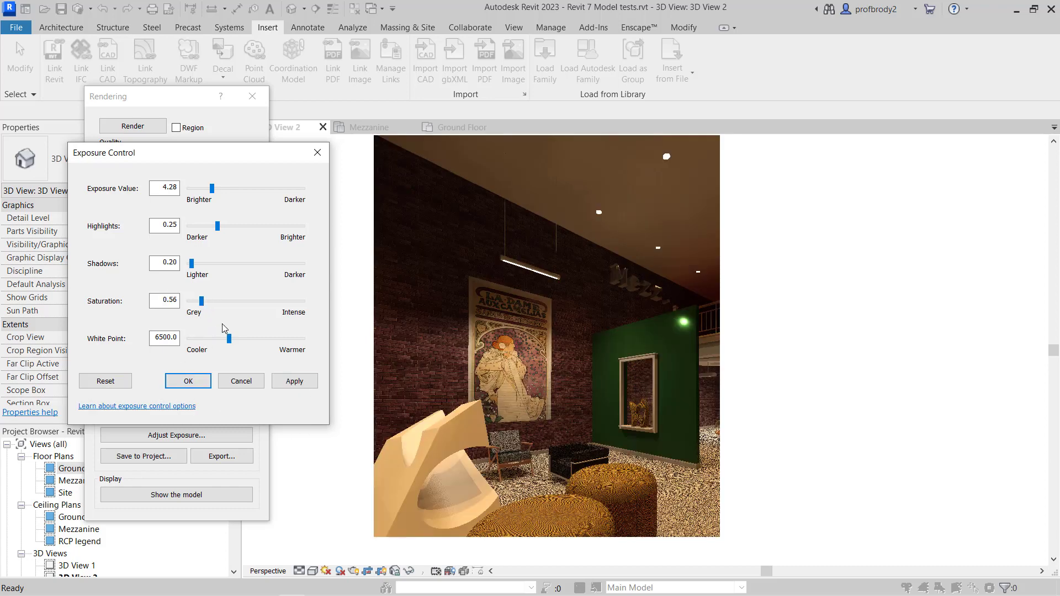
{"action": "left_click", "coordinate": [287, 383]}
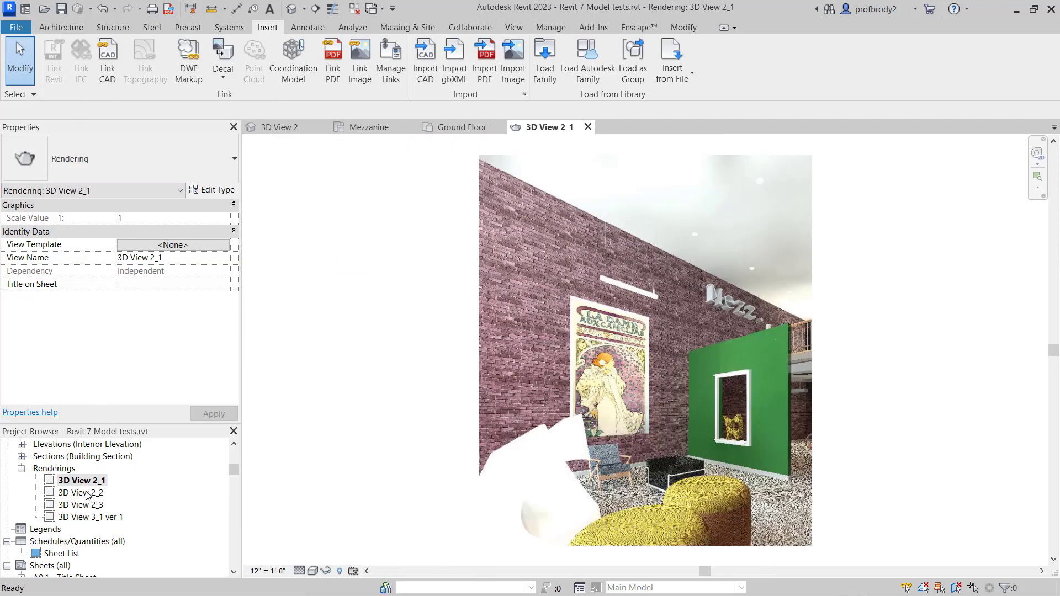
View the saved renderings 3D View 2_2 and 3D View 2_3 and return to the 3D View 2 model view.
{"action": "double_click", "coordinate": [86, 495]}
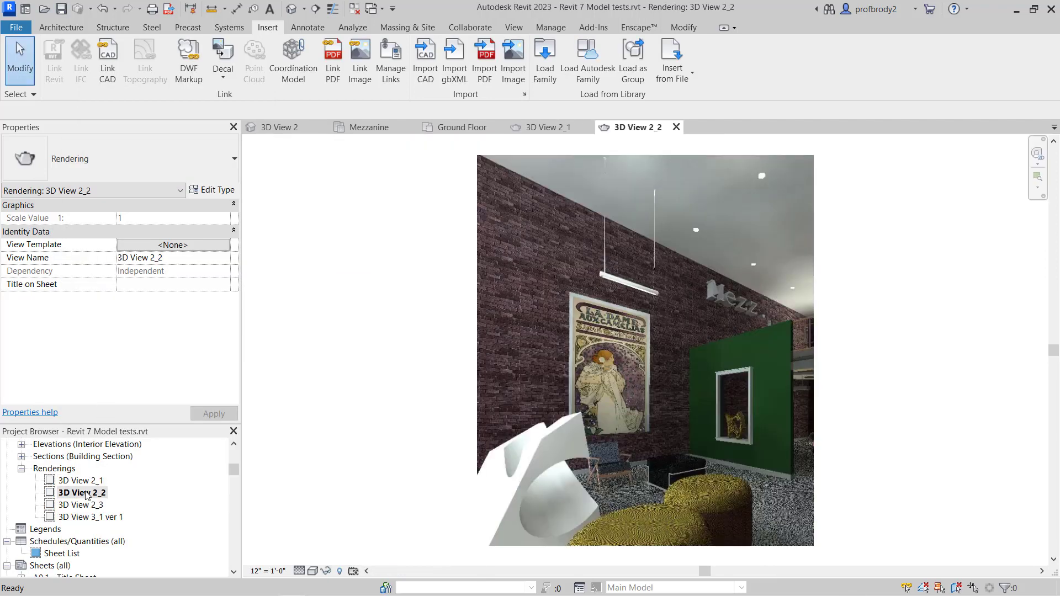
{"action": "double_click", "coordinate": [86, 505]}
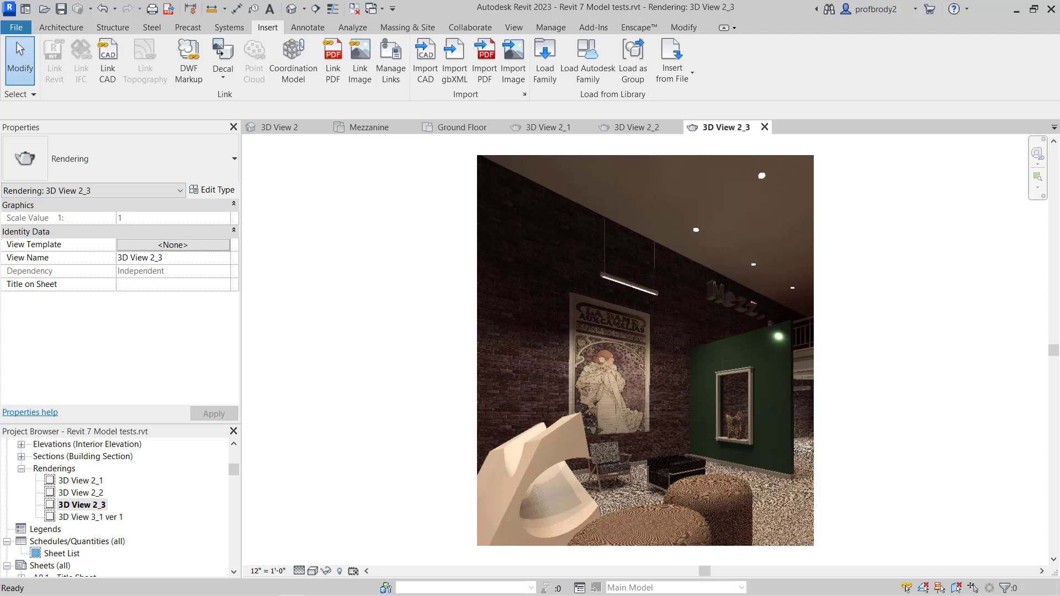
{"action": "key", "text": "ctrl+Tab"}
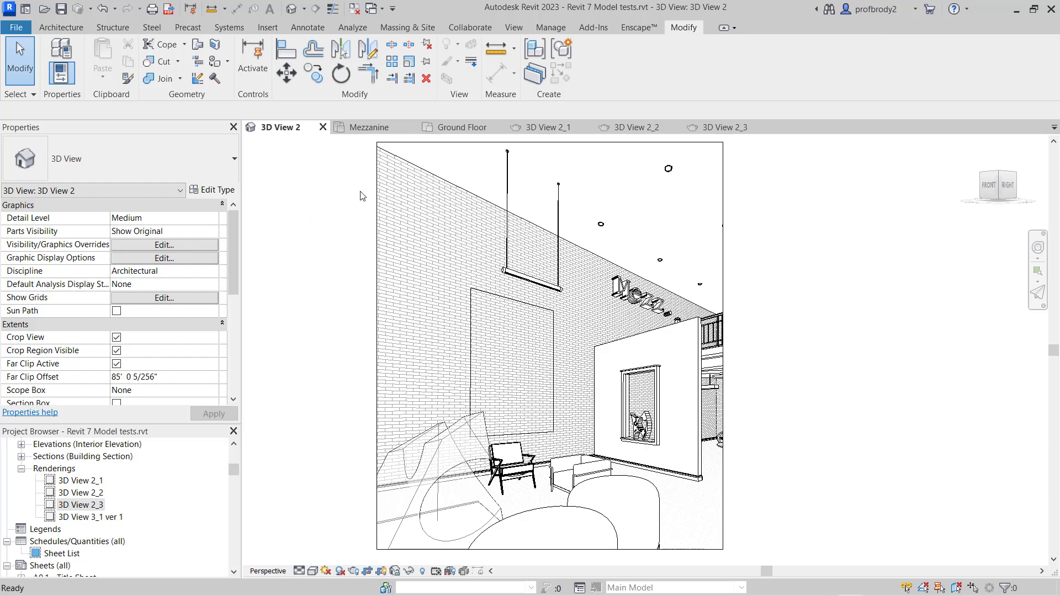
Paint the sculpture's faces in 3D View 2 with the Copper material and close the material browser.
{"action": "left_click", "coordinate": [227, 62]}
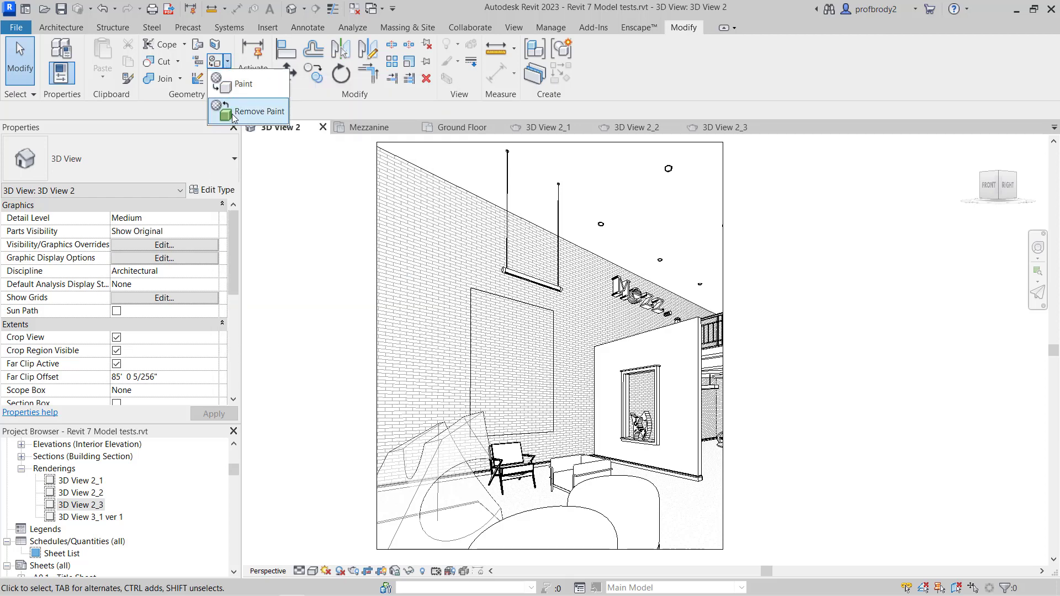
{"action": "left_click", "coordinate": [223, 85]}
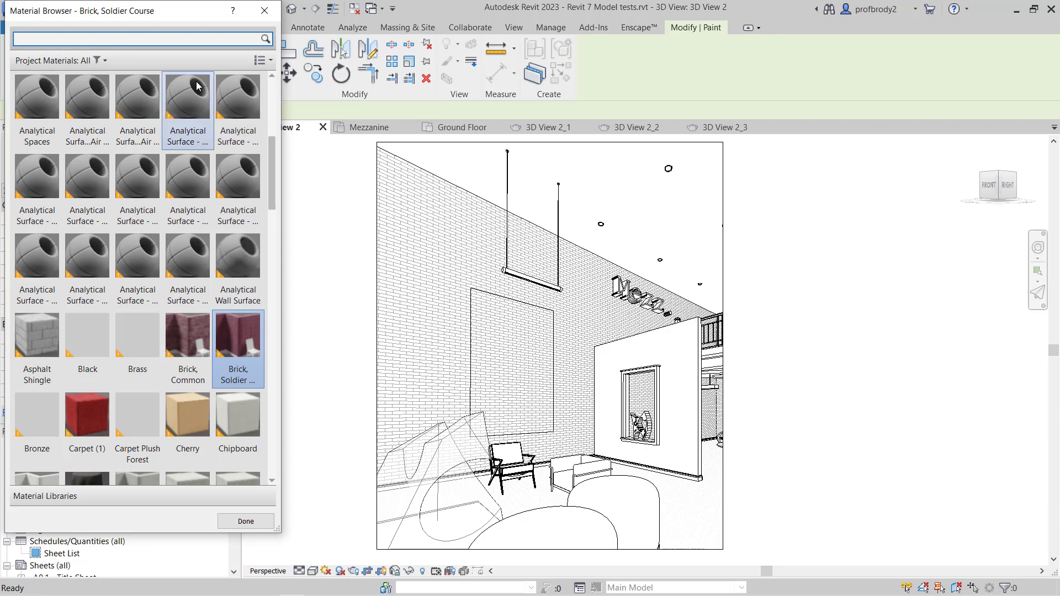
{"action": "left_click", "coordinate": [185, 348]}
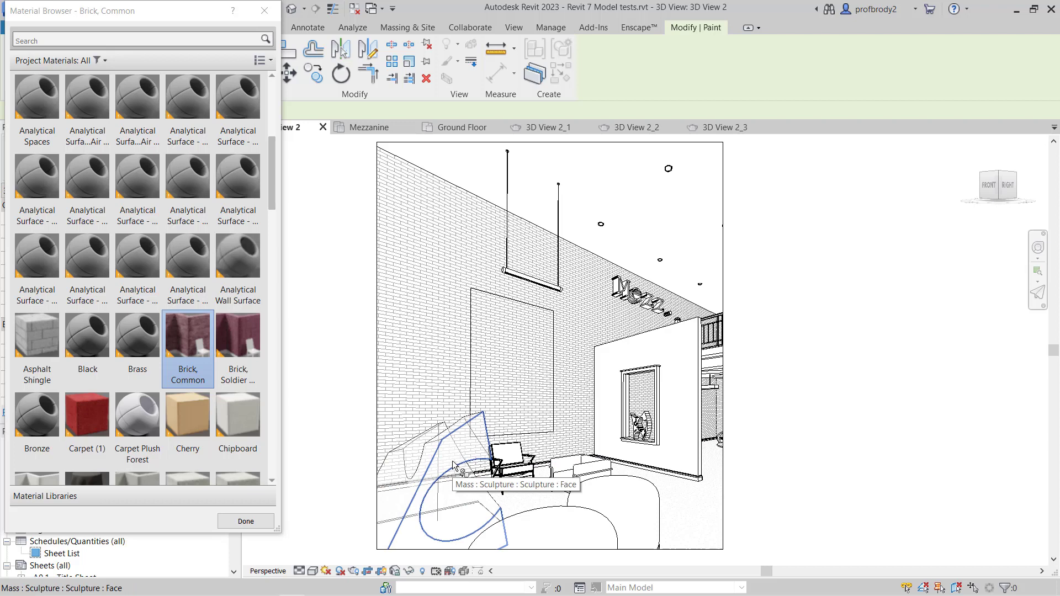
{"action": "scroll", "coordinate": [177, 341], "scroll_direction": "up", "scroll_amount": 5}
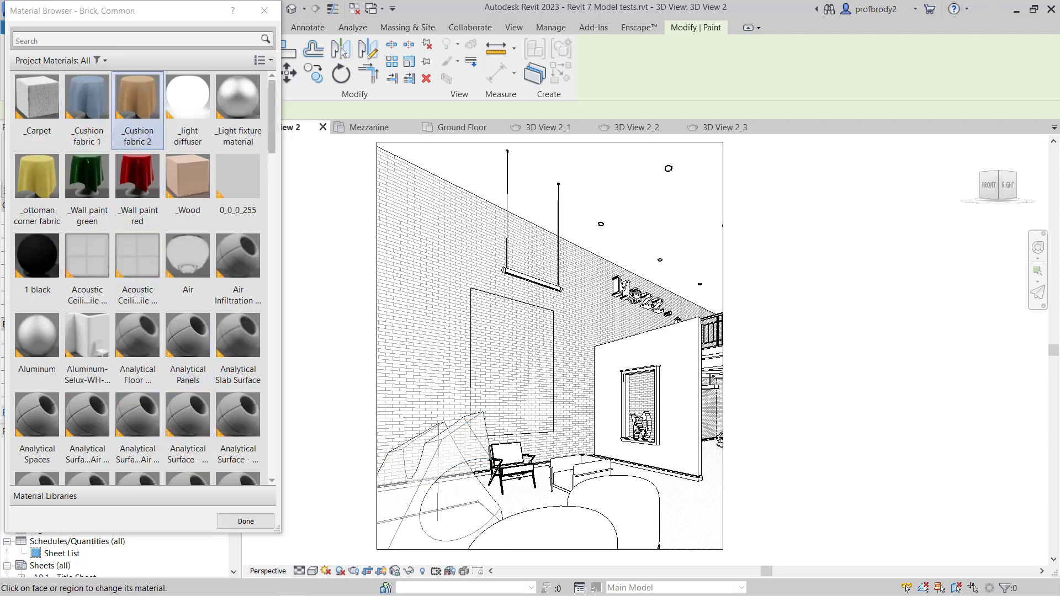
{"action": "type", "text": "cop"}
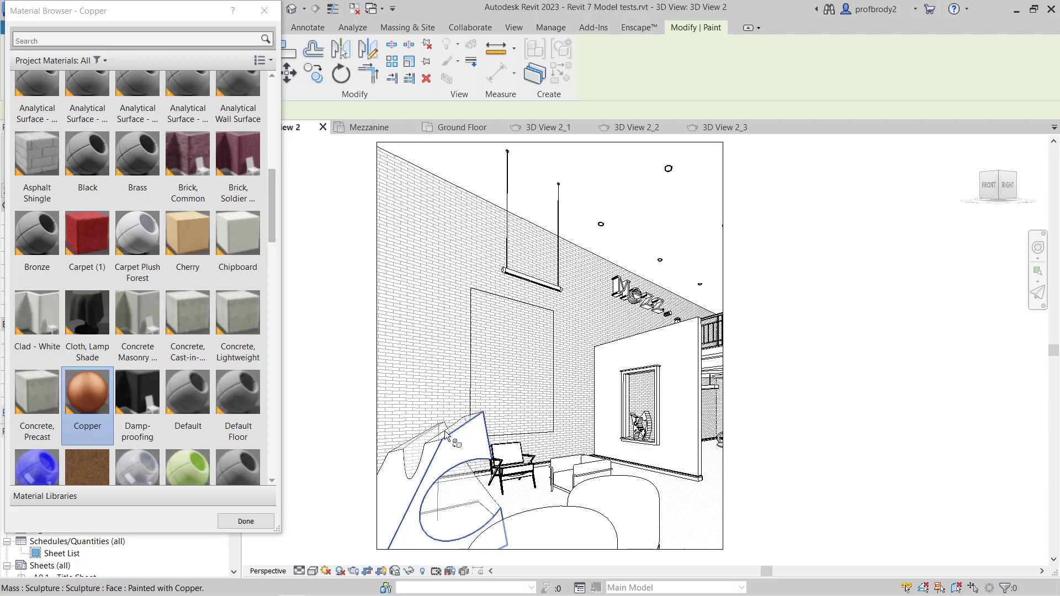
{"action": "left_click", "coordinate": [415, 457]}
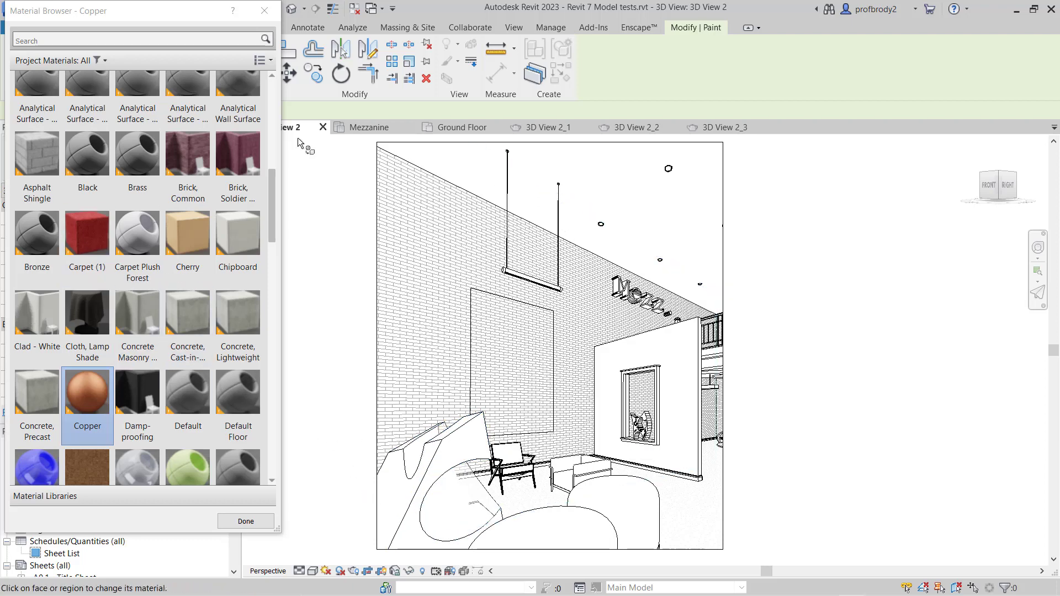
{"action": "left_click", "coordinate": [272, 9]}
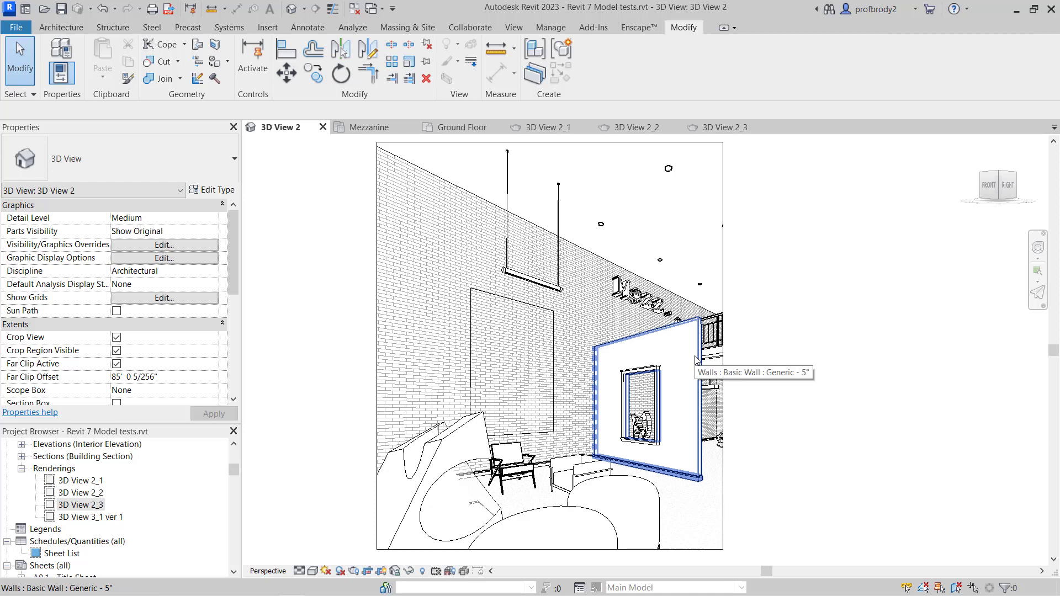
Select the long brick wall and open the layer structure of its Basic Wall type for inspection.
{"action": "left_click", "coordinate": [454, 266]}
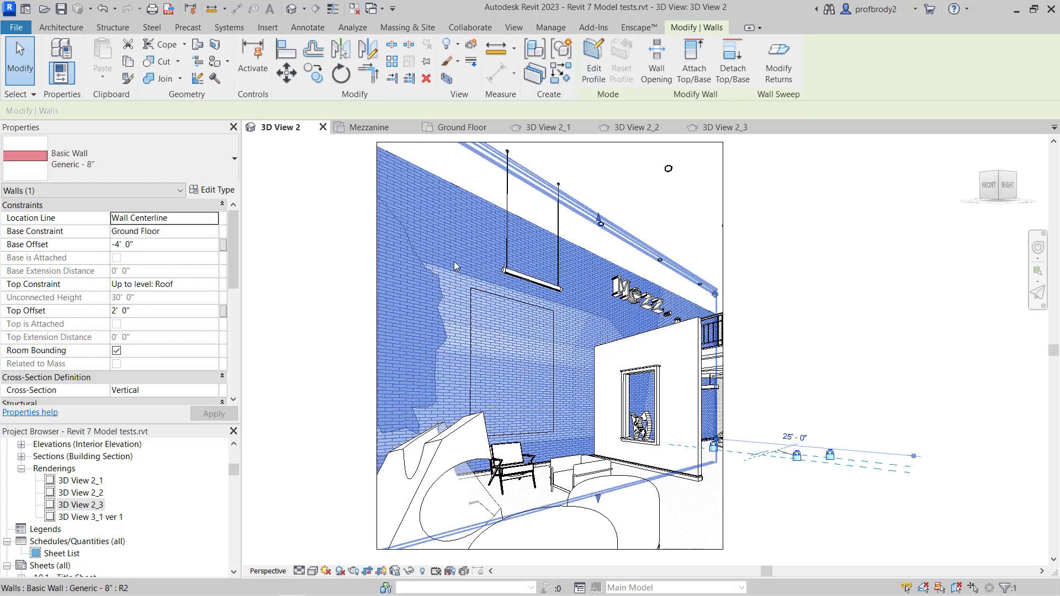
{"action": "left_click", "coordinate": [214, 194]}
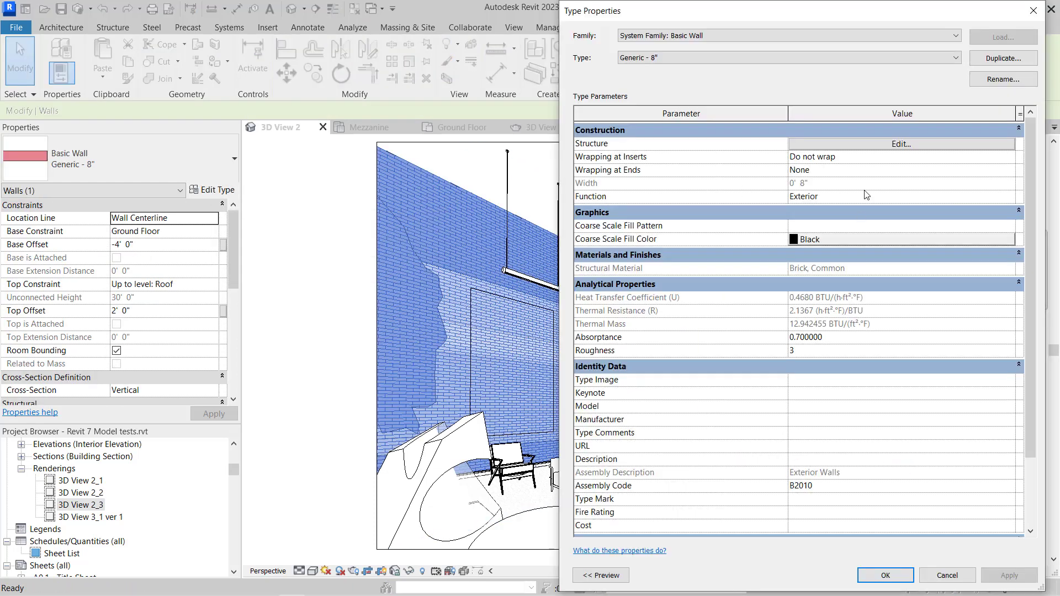
{"action": "left_click", "coordinate": [863, 148]}
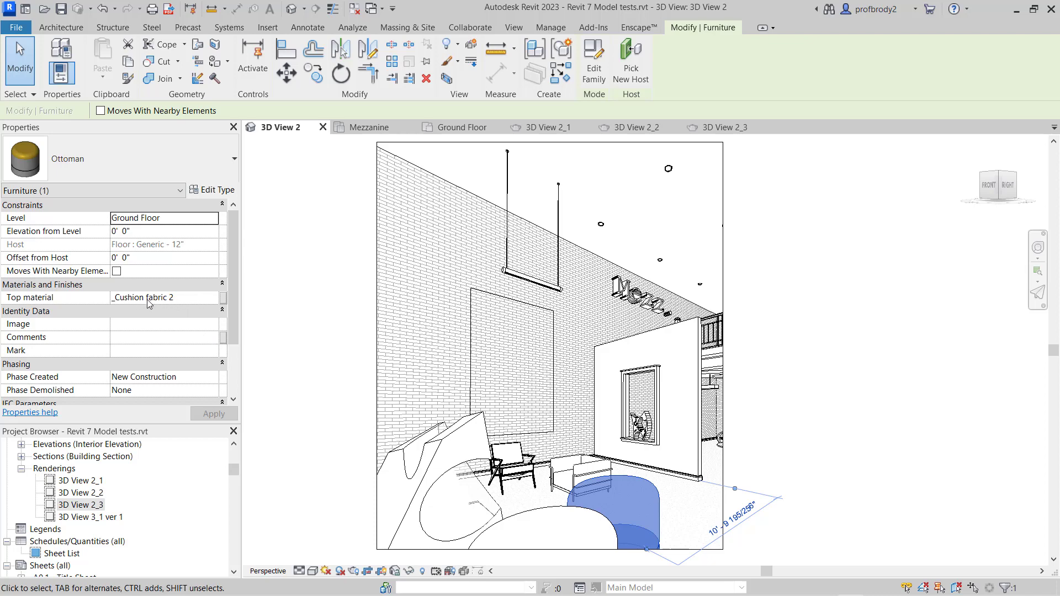
Open the material choices for the selected ottoman type's Base material and close them without picking one.
{"action": "left_click", "coordinate": [209, 191]}
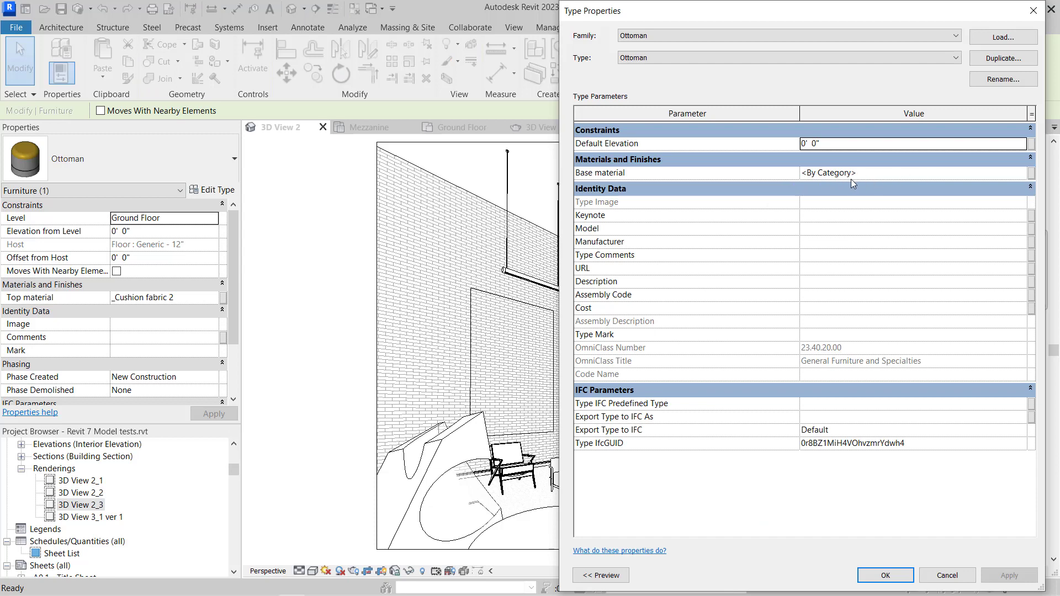
{"action": "left_click", "coordinate": [1023, 175]}
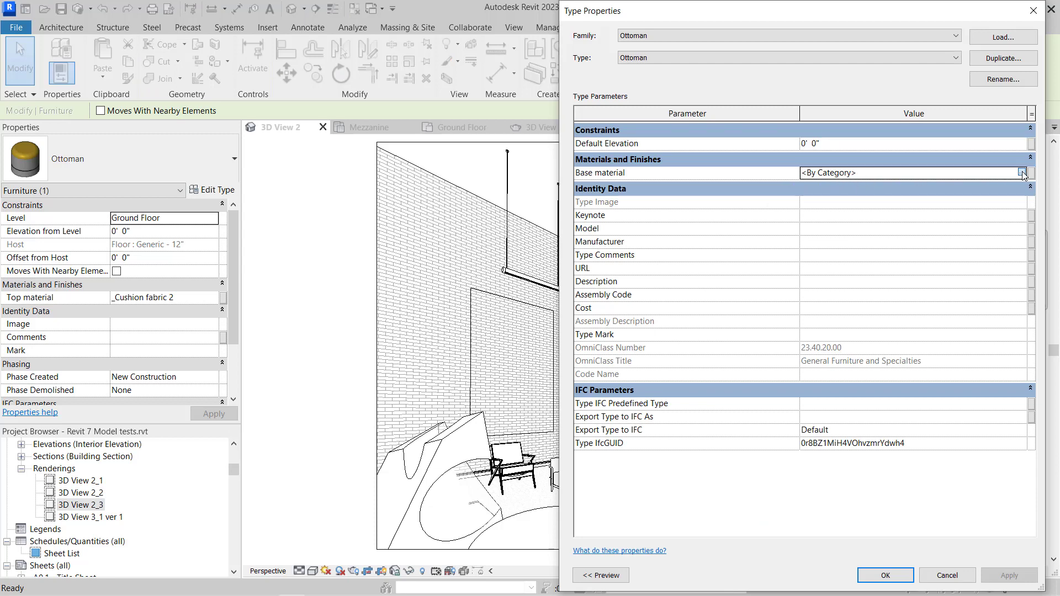
{"action": "left_click", "coordinate": [1023, 173]}
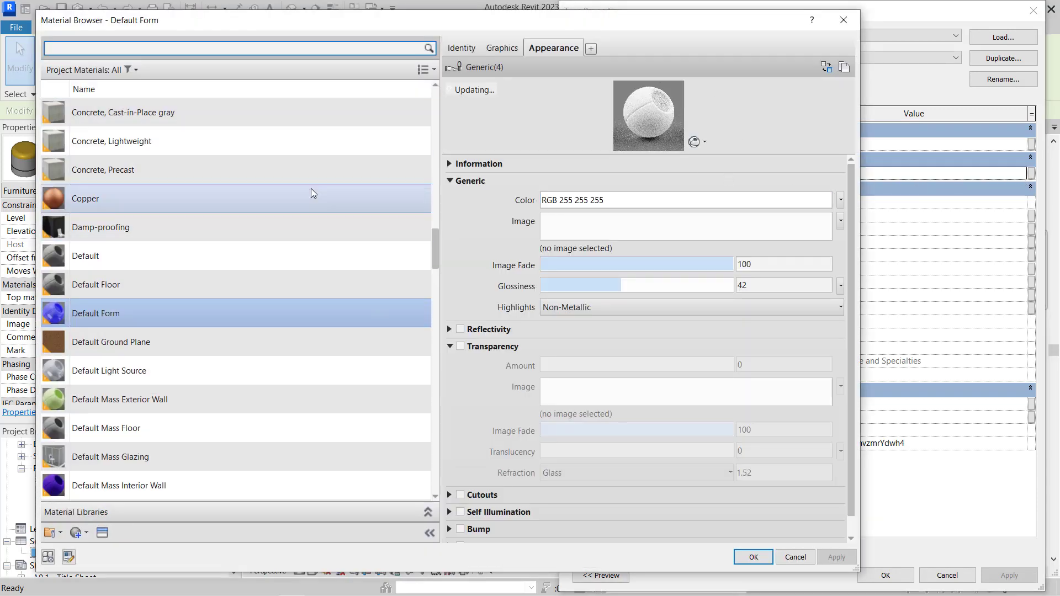
{"action": "left_click", "coordinate": [843, 20]}
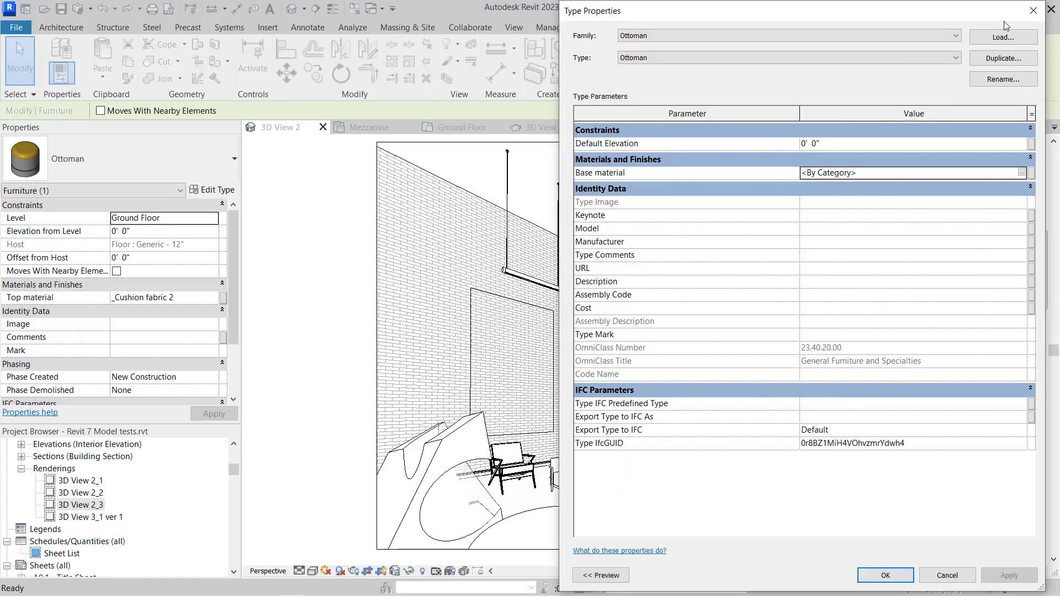
Close the ottoman's type properties and list the imported SketchUp chair's subcategories in the project's object styles.
{"action": "left_click", "coordinate": [1033, 11]}
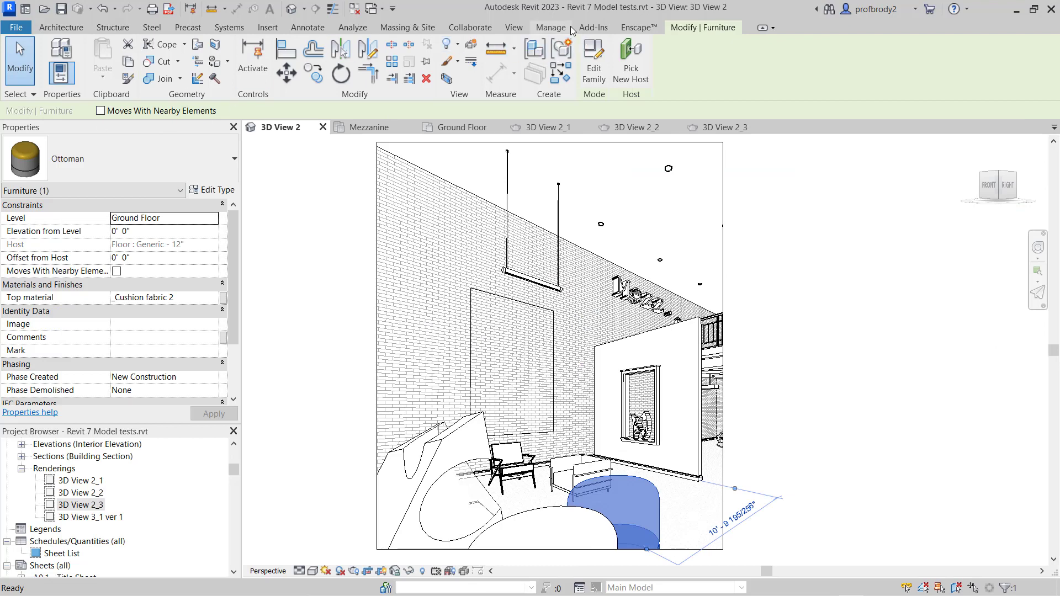
{"action": "left_click", "coordinate": [547, 29]}
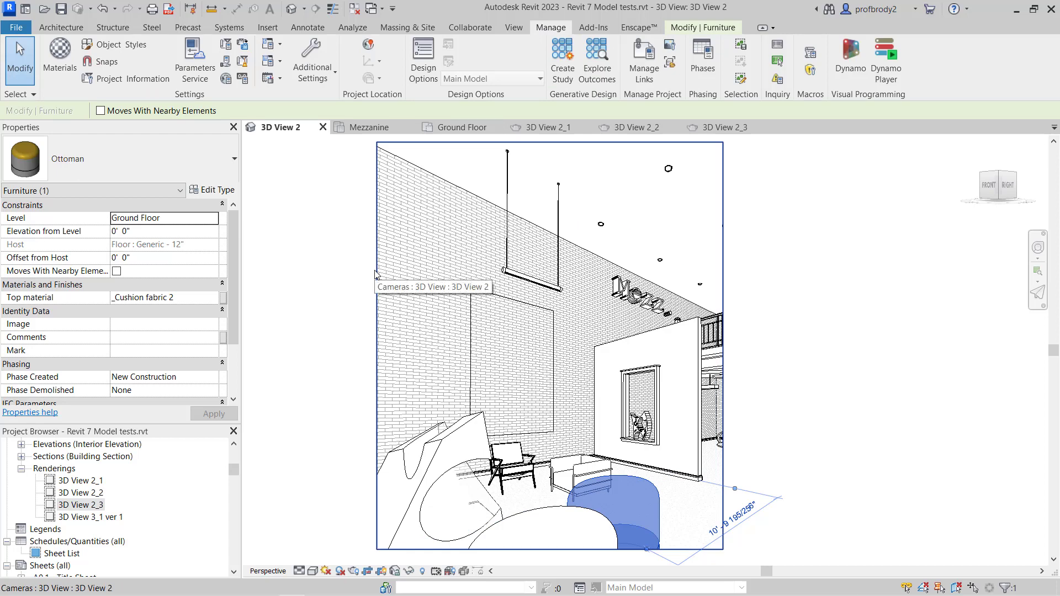
{"action": "left_click", "coordinate": [123, 45]}
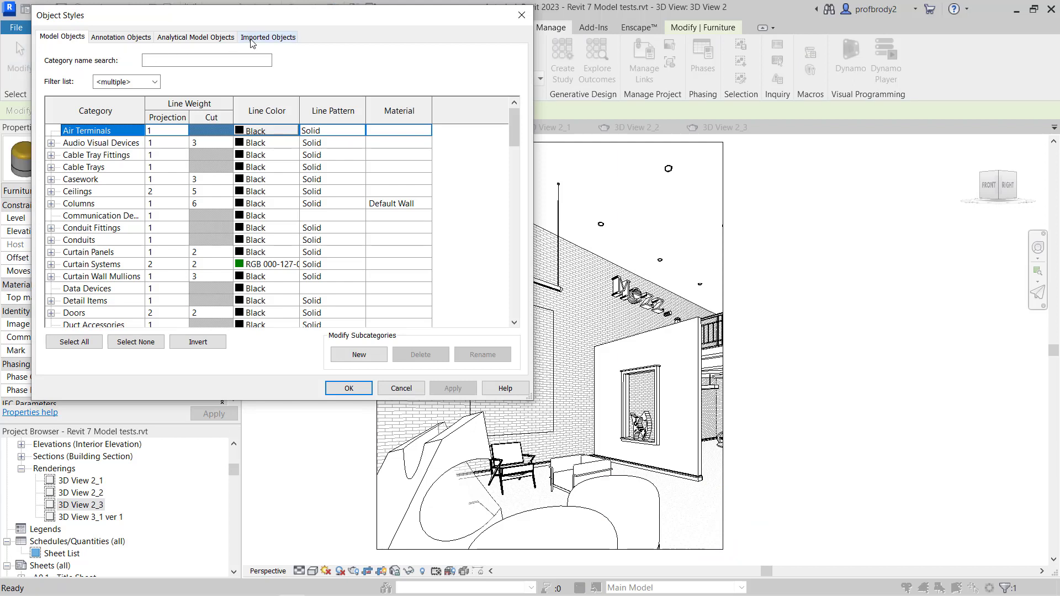
{"action": "left_click", "coordinate": [252, 39]}
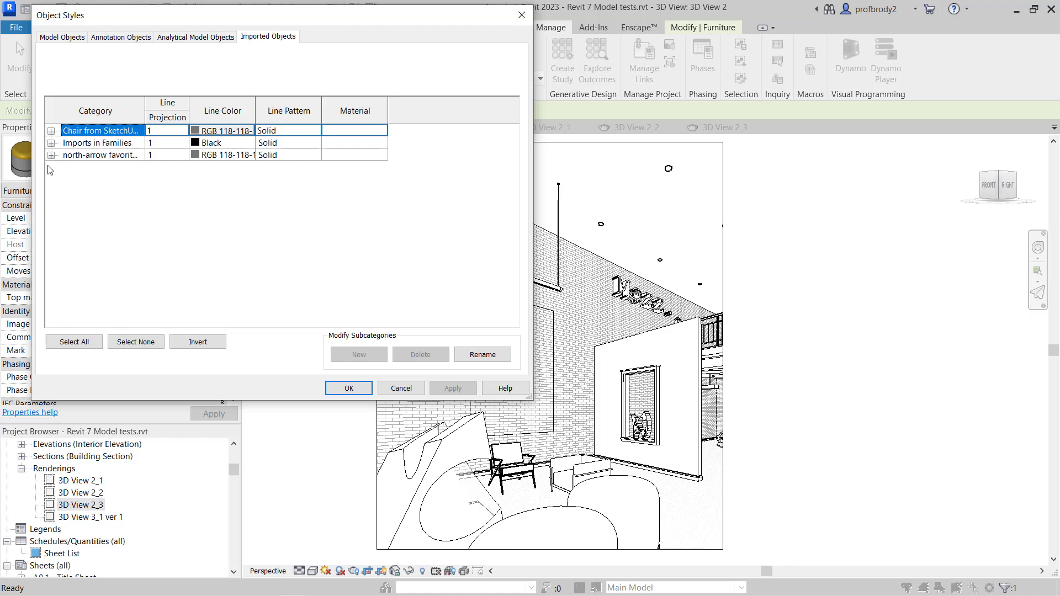
{"action": "left_click", "coordinate": [51, 131]}
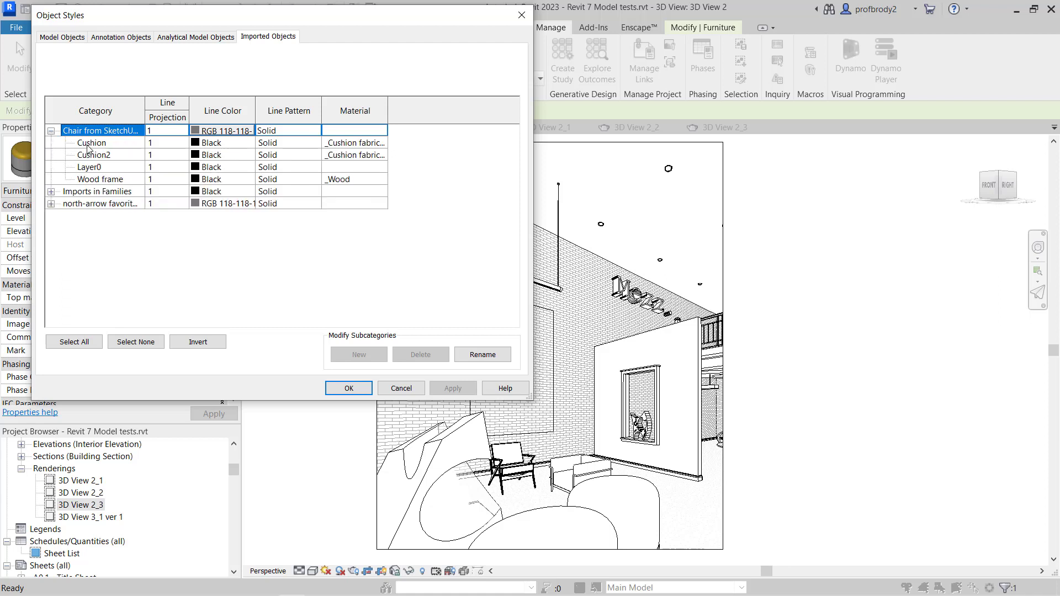
Inspect the material assigned to the imported chair's Cushion subcategory and close the object styles.
{"action": "left_click", "coordinate": [89, 144]}
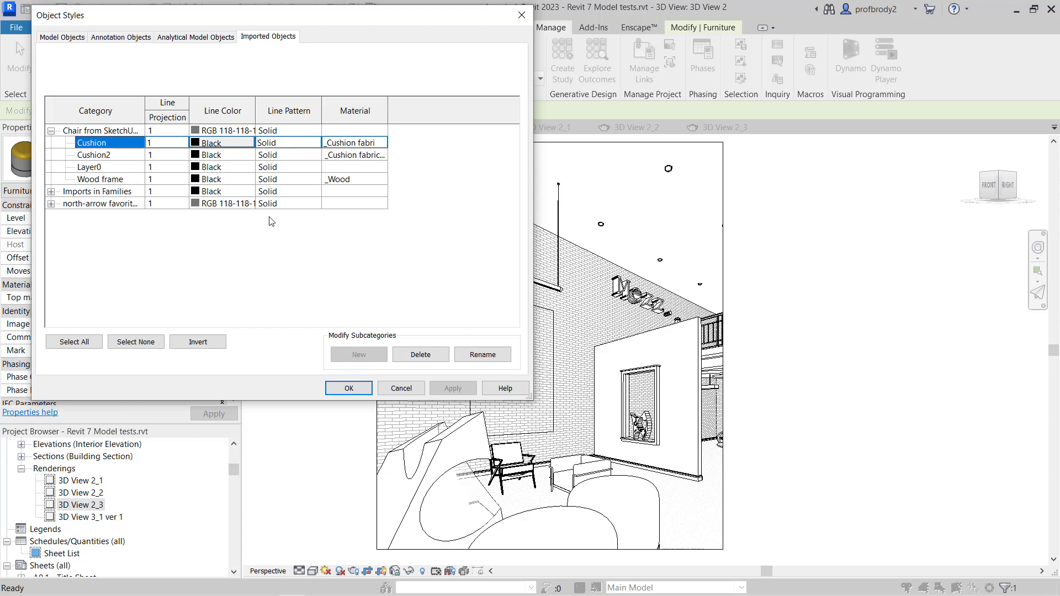
{"action": "left_click", "coordinate": [363, 145]}
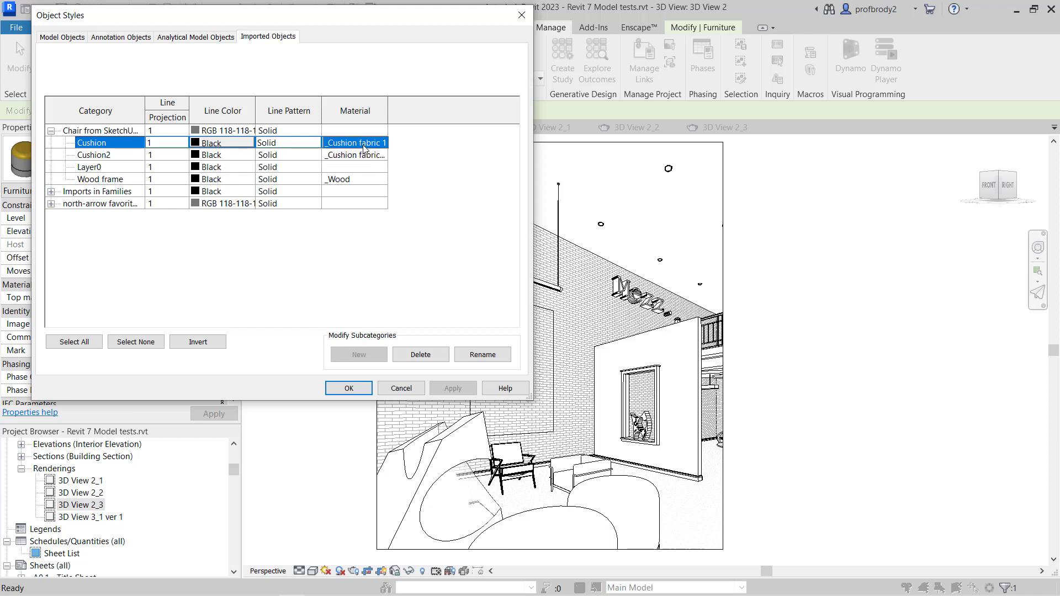
{"action": "key", "text": "BackSpace"}
{"action": "key", "text": "BackSpace"}
{"action": "key", "text": "BackSpace"}
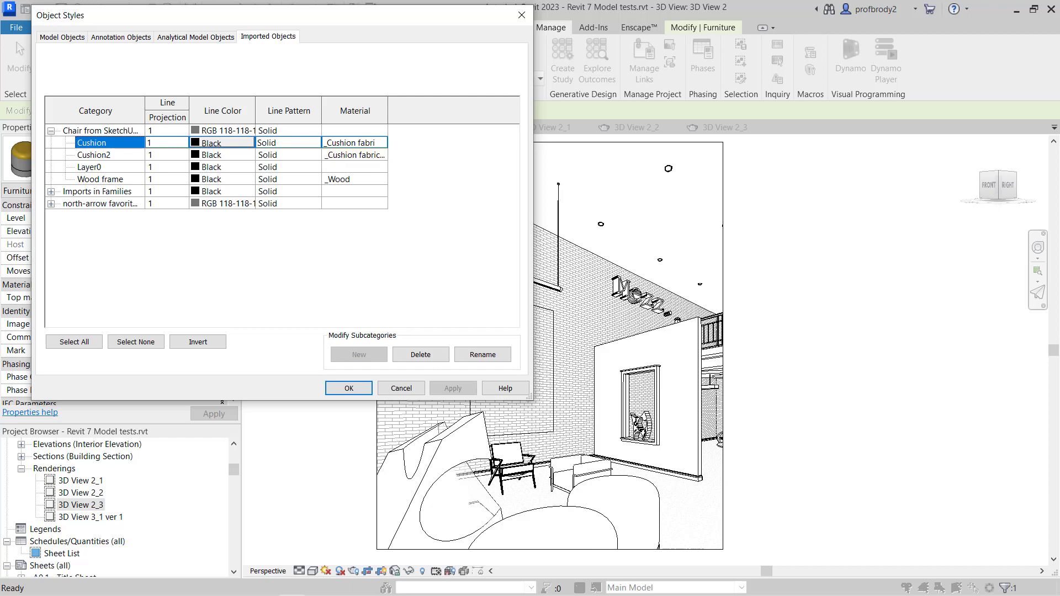
{"action": "key", "text": "Return"}
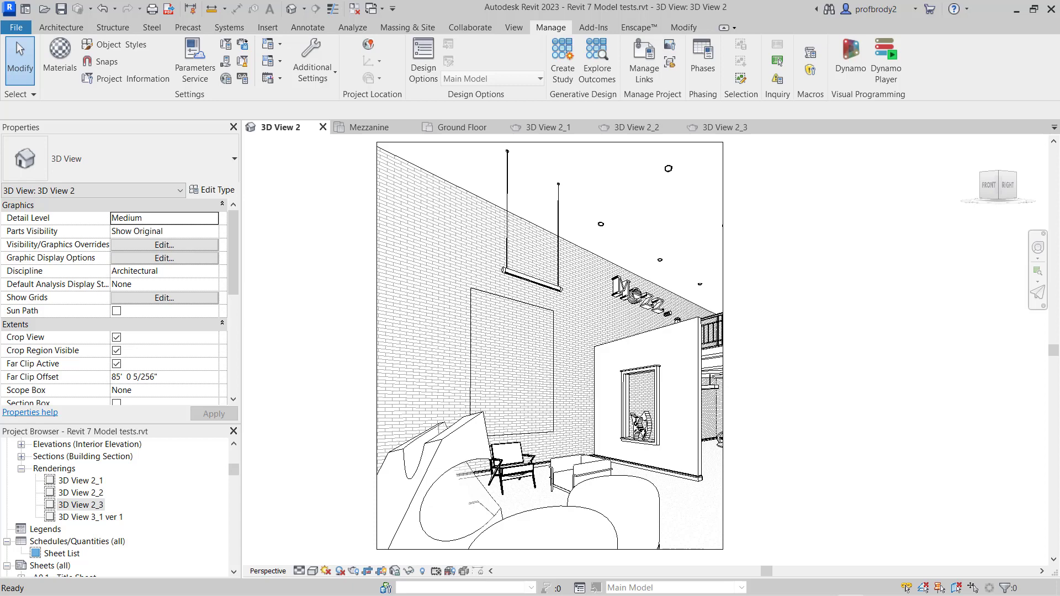
Create a new project material and name it "_glowing letters".
{"action": "left_click", "coordinate": [60, 70]}
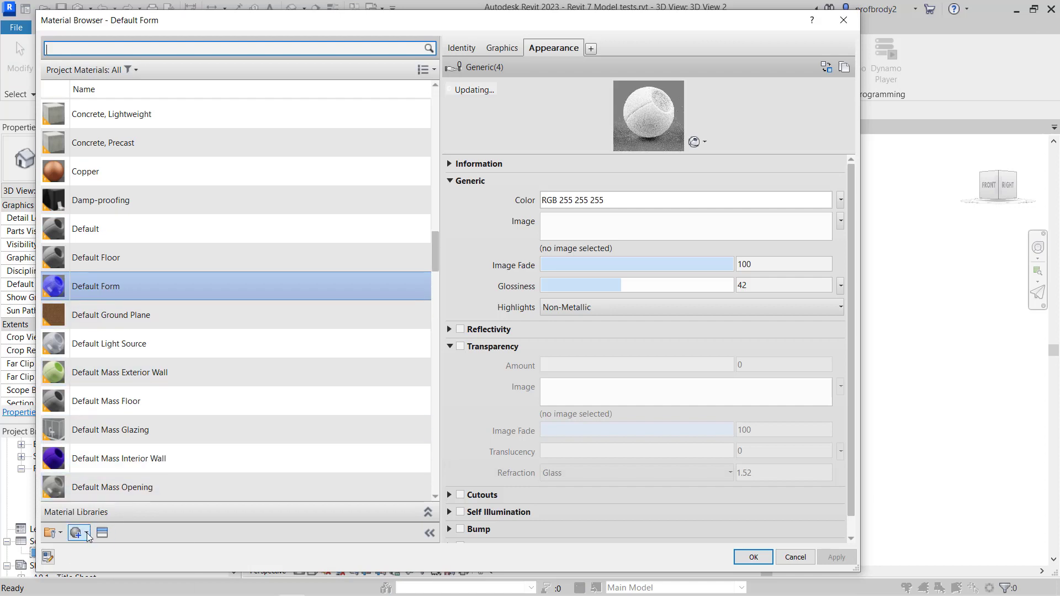
{"action": "left_click", "coordinate": [86, 533]}
{"action": "left_click", "coordinate": [116, 550]}
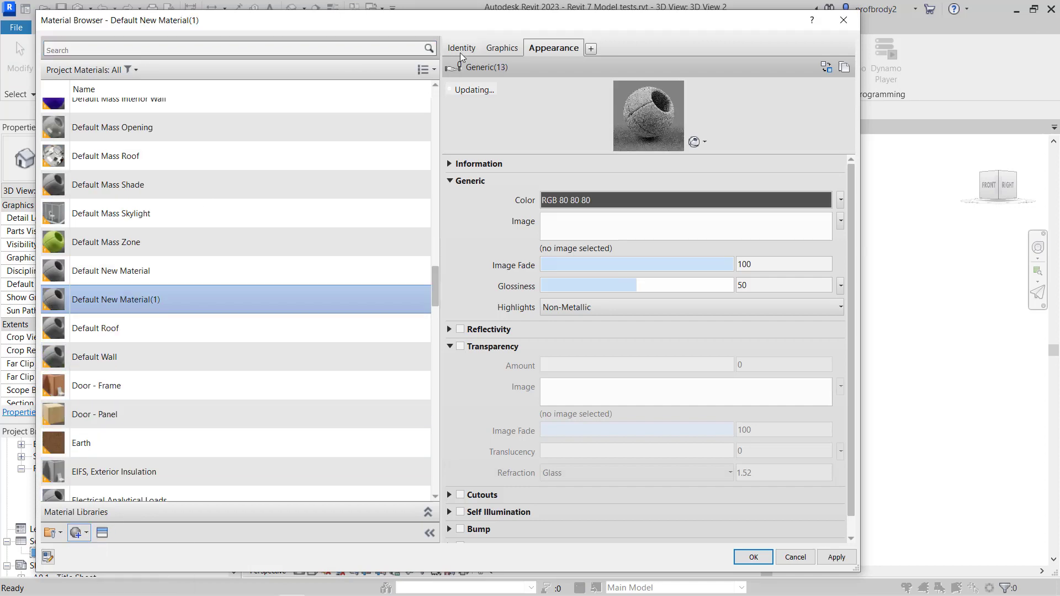
{"action": "left_click", "coordinate": [461, 49]}
{"action": "triple_click", "coordinate": [643, 73]}
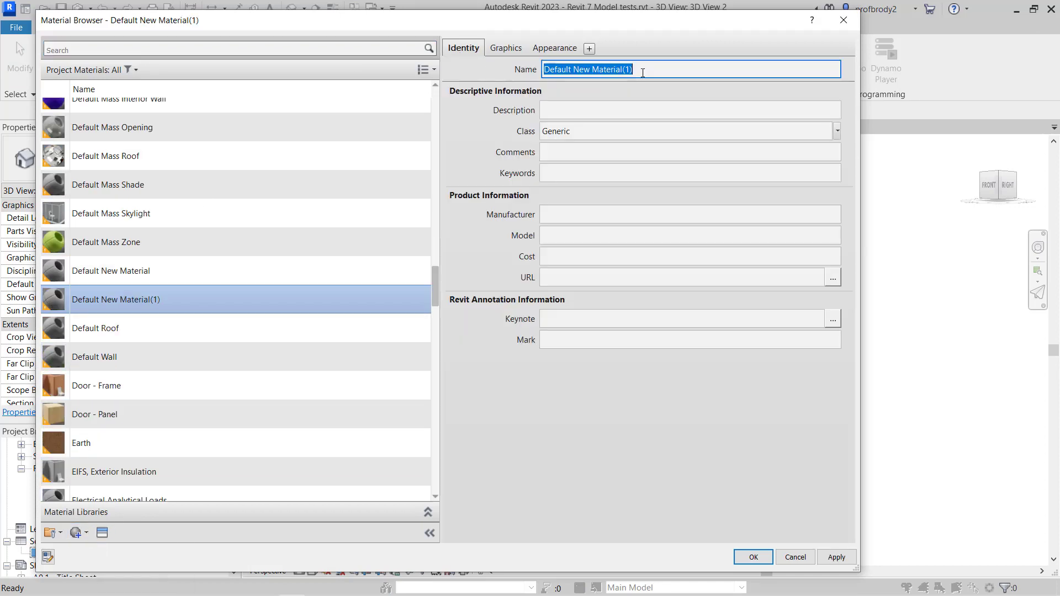
{"action": "key", "text": "BackSpace"}
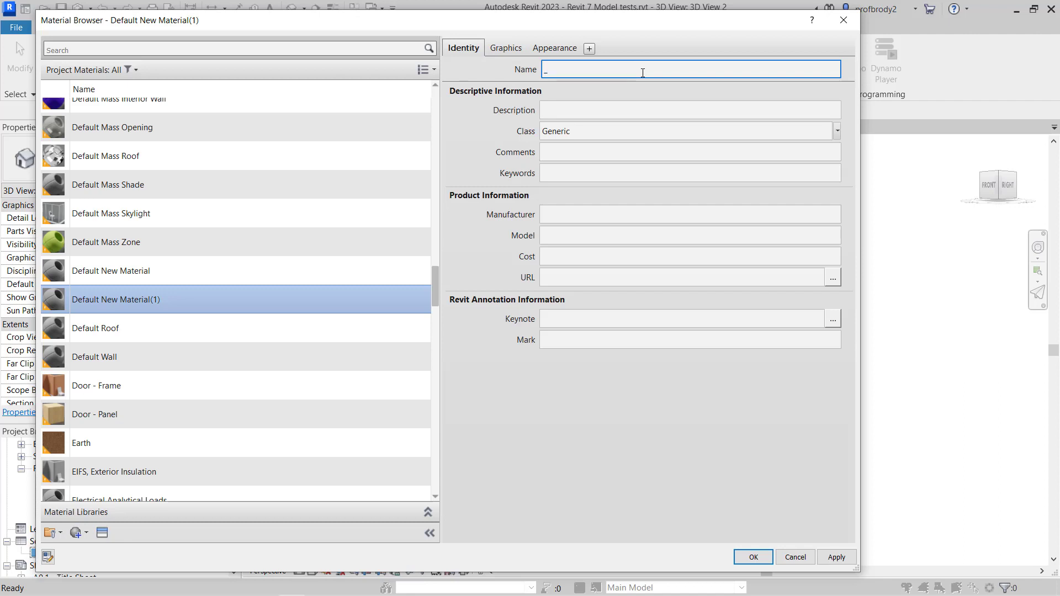
{"action": "type", "text": "_glwoing"}
{"action": "key", "text": "BackSpace"}
{"action": "key", "text": "BackSpace"}
{"action": "key", "text": "BackSpace"}
{"action": "key", "text": "BackSpace"}
{"action": "key", "text": "BackSpace"}
{"action": "type", "text": "owing letters"}
Set the shading color of the _glowing letters material to orange, RGB 255 128 64.
{"action": "left_click", "coordinate": [500, 48]}
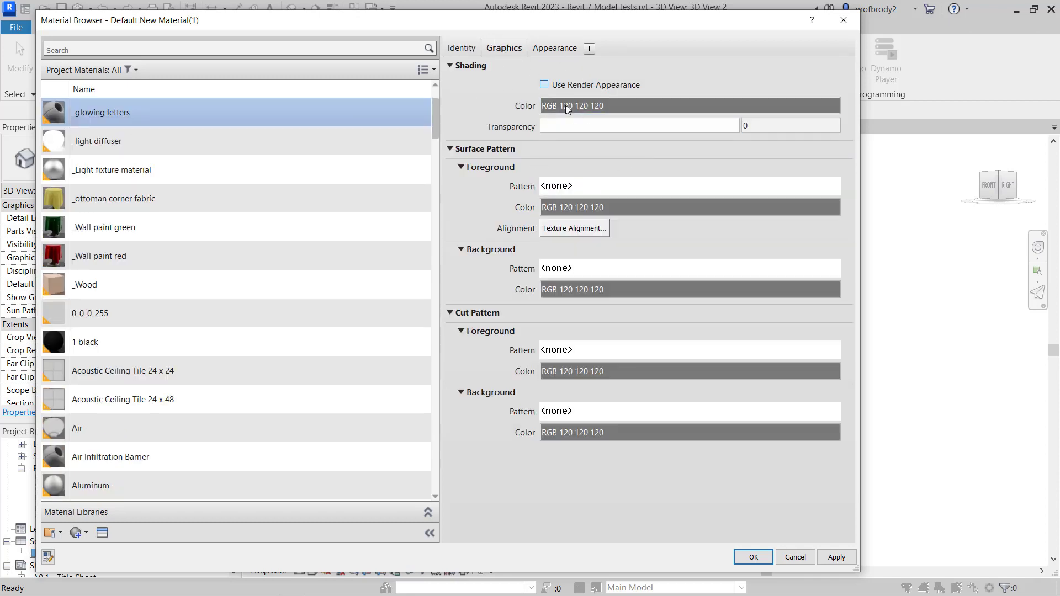
{"action": "left_click", "coordinate": [587, 105]}
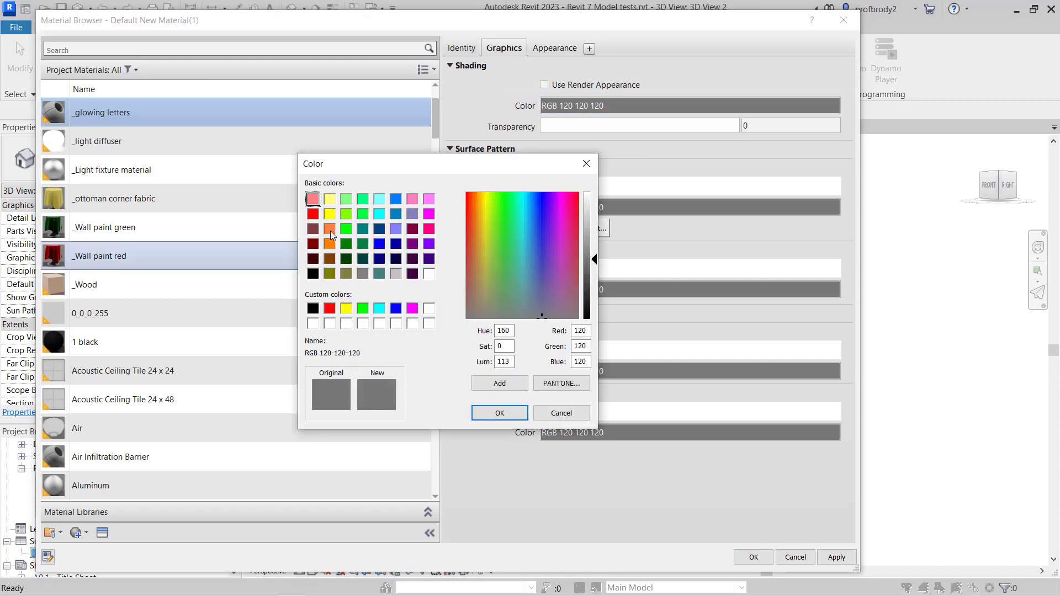
{"action": "left_click", "coordinate": [330, 231]}
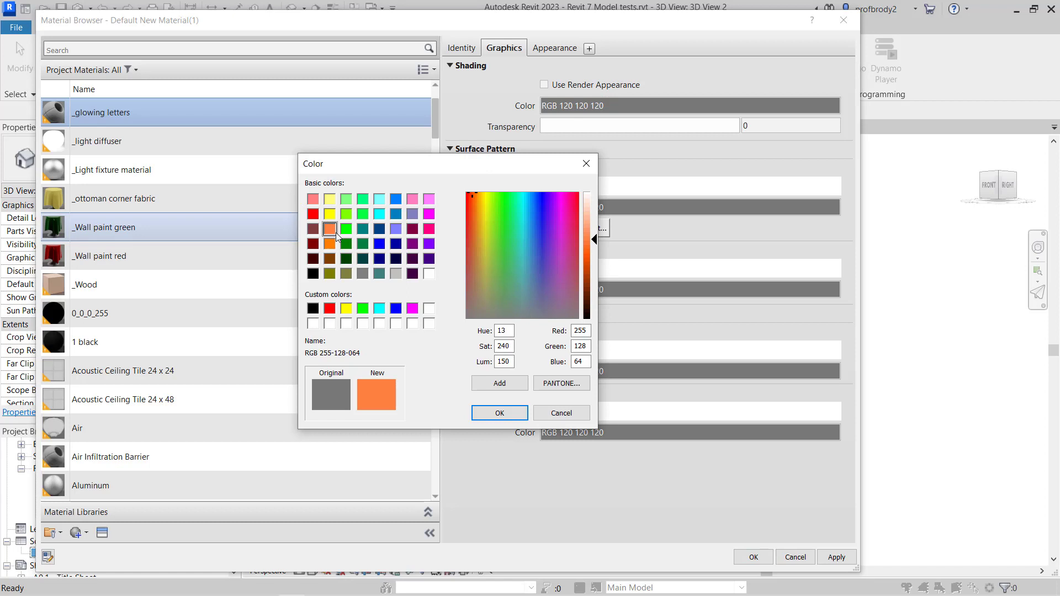
{"action": "left_click", "coordinate": [500, 413]}
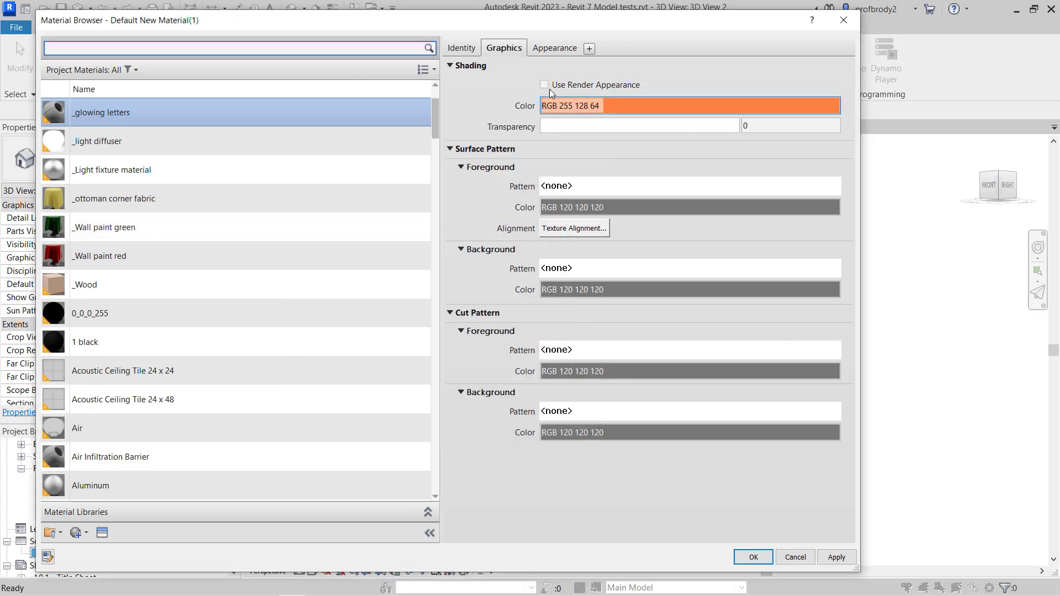
Replace the material's appearance asset with Luminous - Translucent Blue from the Glass category of the Appearance Library.
{"action": "left_click", "coordinate": [544, 48]}
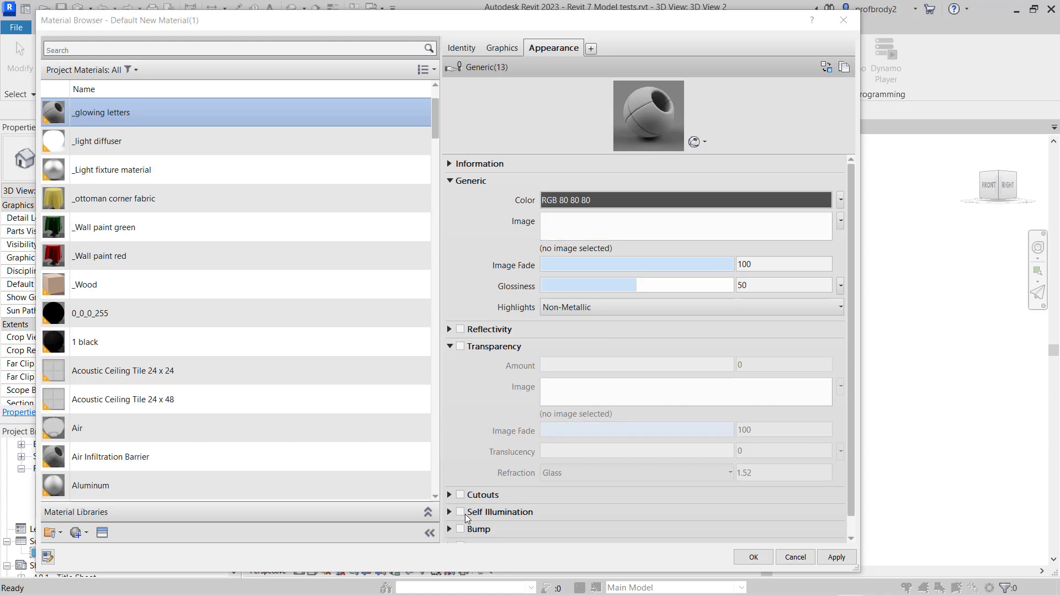
{"action": "left_click", "coordinate": [827, 67]}
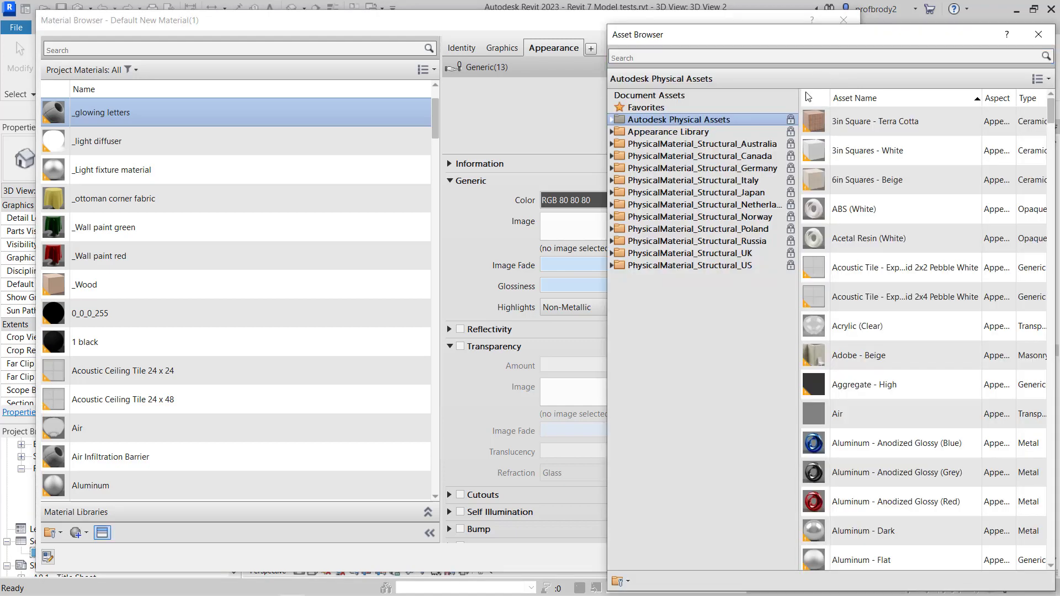
{"action": "left_click", "coordinate": [611, 131]}
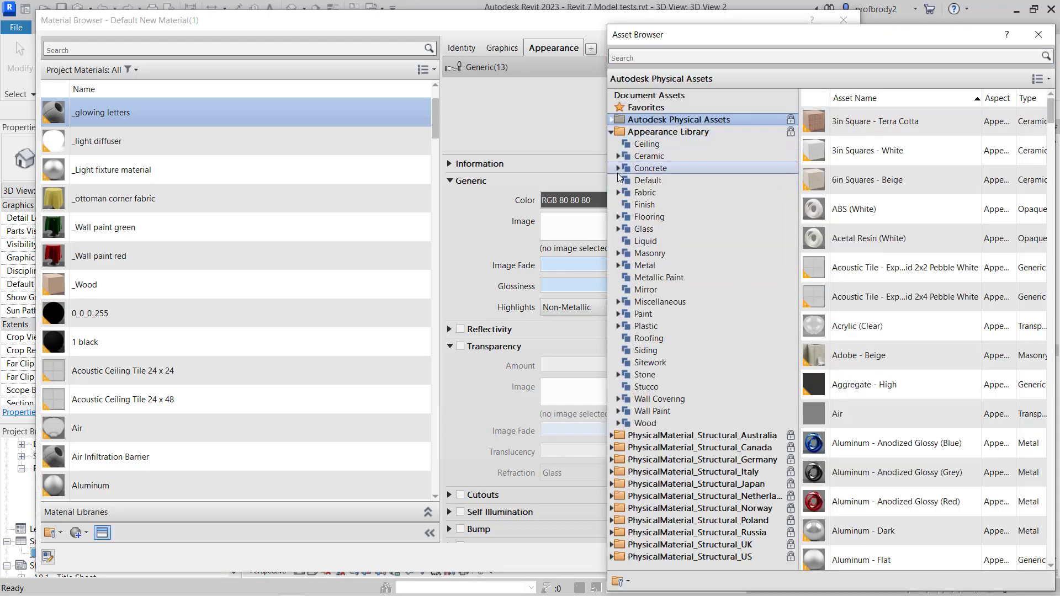
{"action": "left_click", "coordinate": [640, 229]}
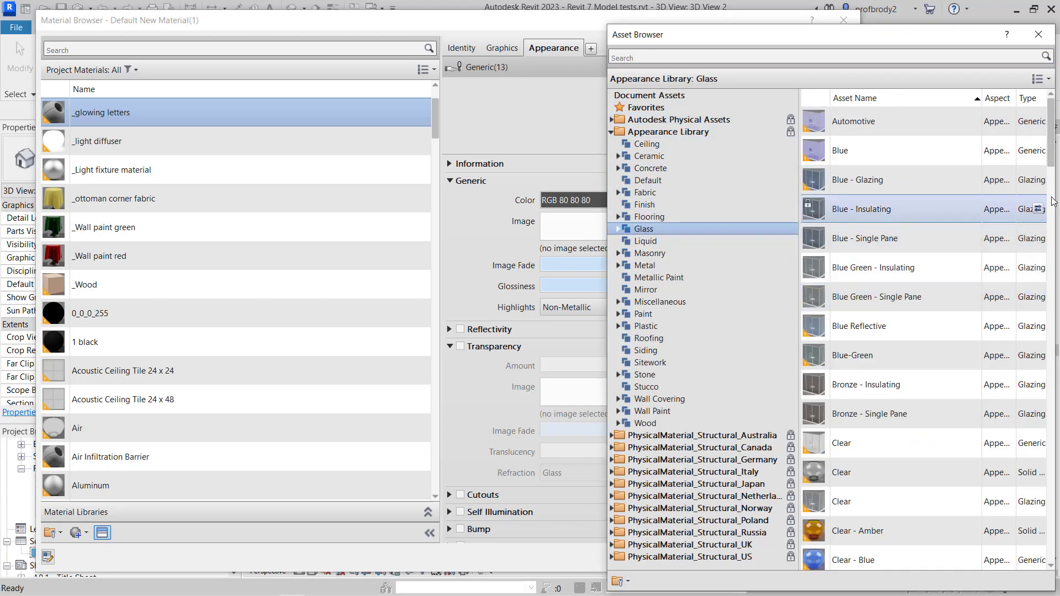
{"action": "left_click_drag", "start_coordinate": [1047, 166], "coordinate": [1059, 511]}
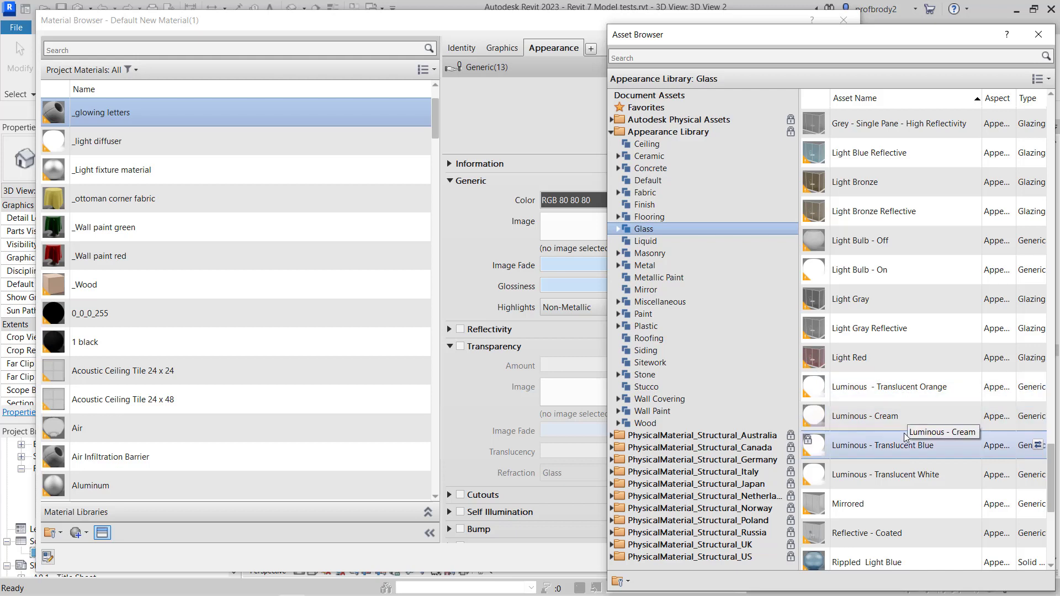
{"action": "double_click", "coordinate": [865, 451]}
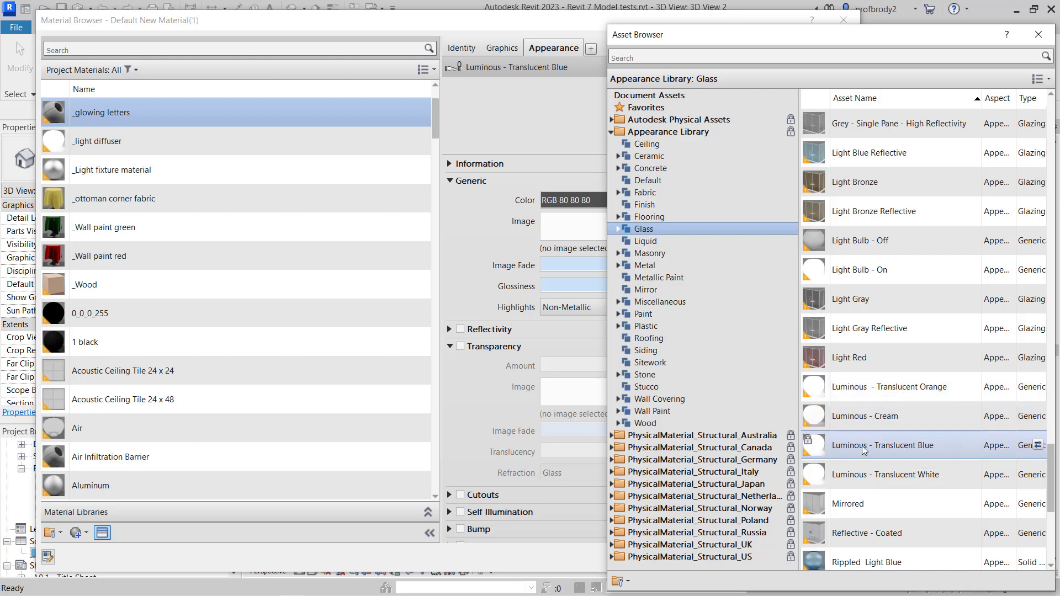
{"action": "left_click", "coordinate": [1036, 39]}
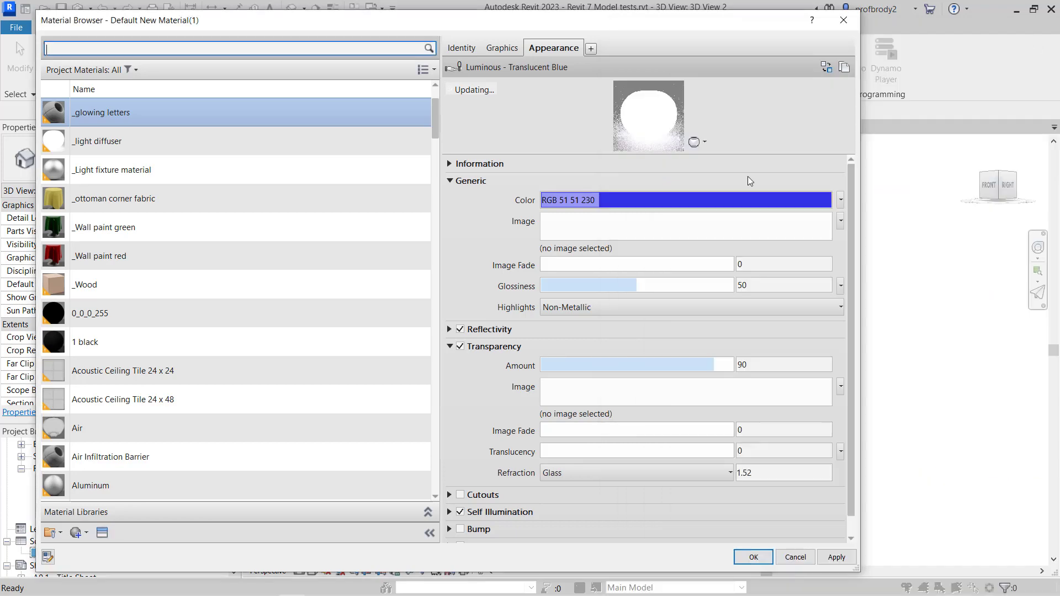
Enlarge the material's appearance preview and turn off its reflectivity and transparency, collapsing the Transparency and Generic settings.
{"action": "left_click_drag", "start_coordinate": [553, 154], "coordinate": [561, 234]}
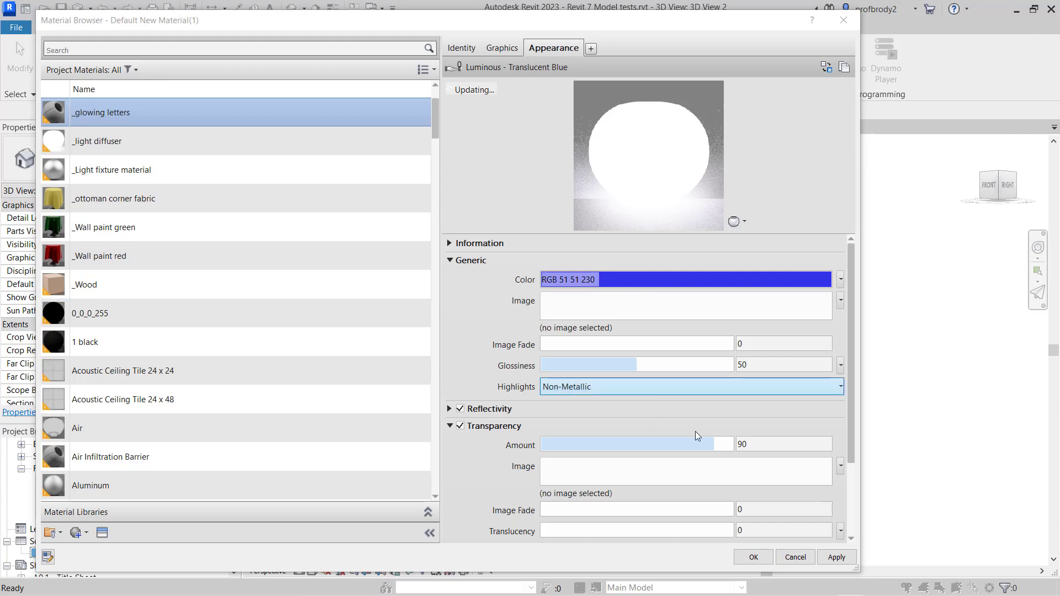
{"action": "left_click_drag", "start_coordinate": [851, 425], "coordinate": [857, 481]}
{"action": "left_click", "coordinate": [460, 330]}
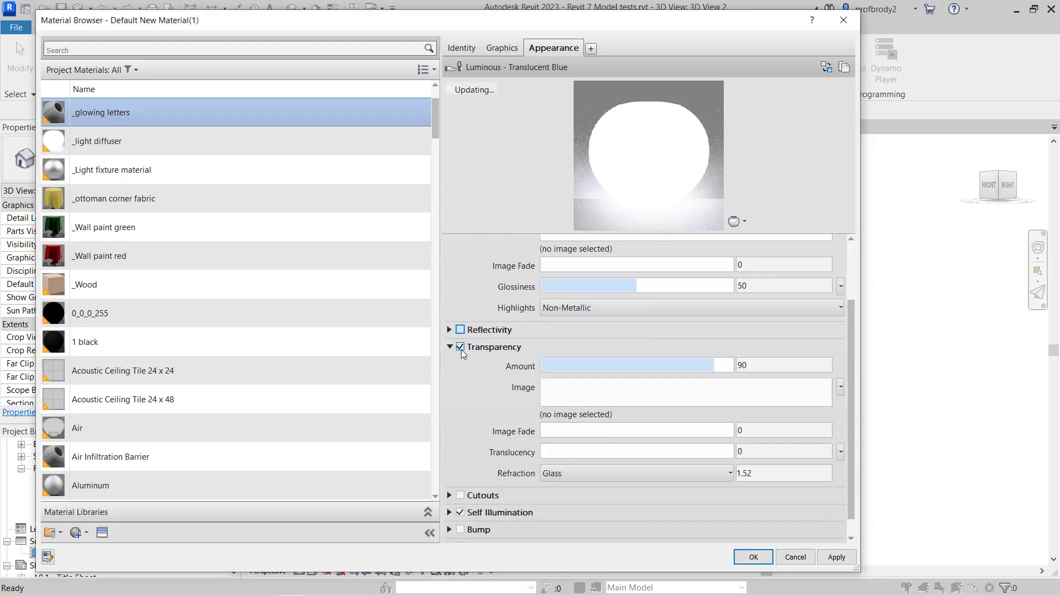
{"action": "left_click", "coordinate": [460, 346]}
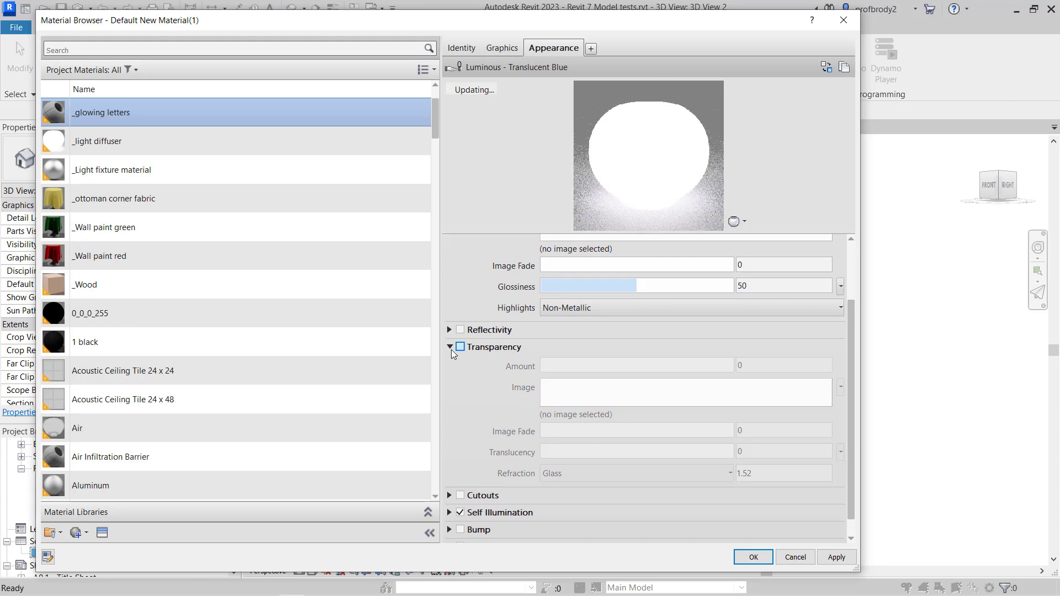
{"action": "left_click", "coordinate": [449, 347]}
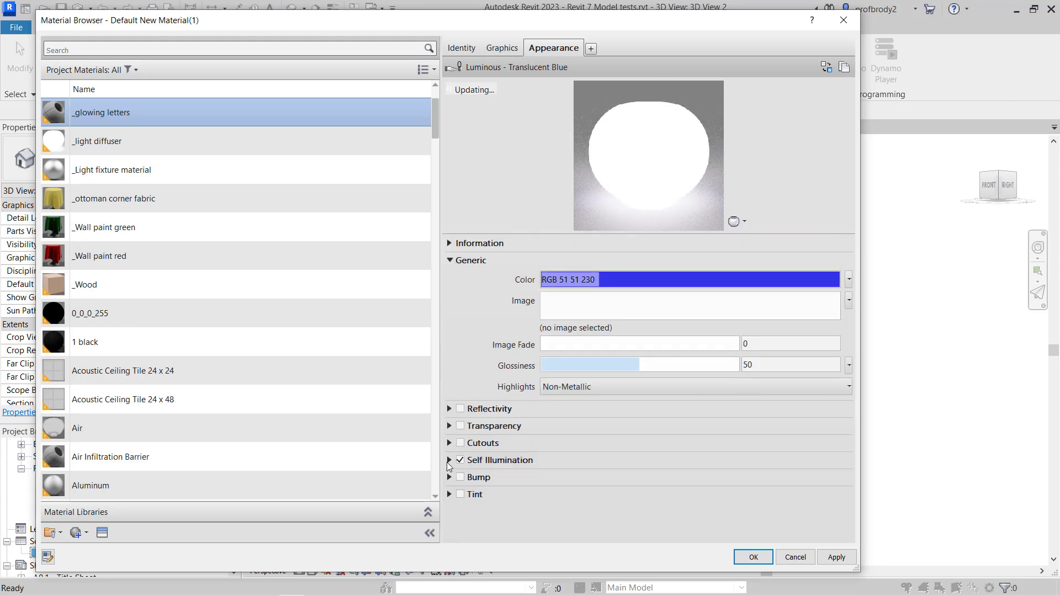
{"action": "left_click", "coordinate": [449, 262]}
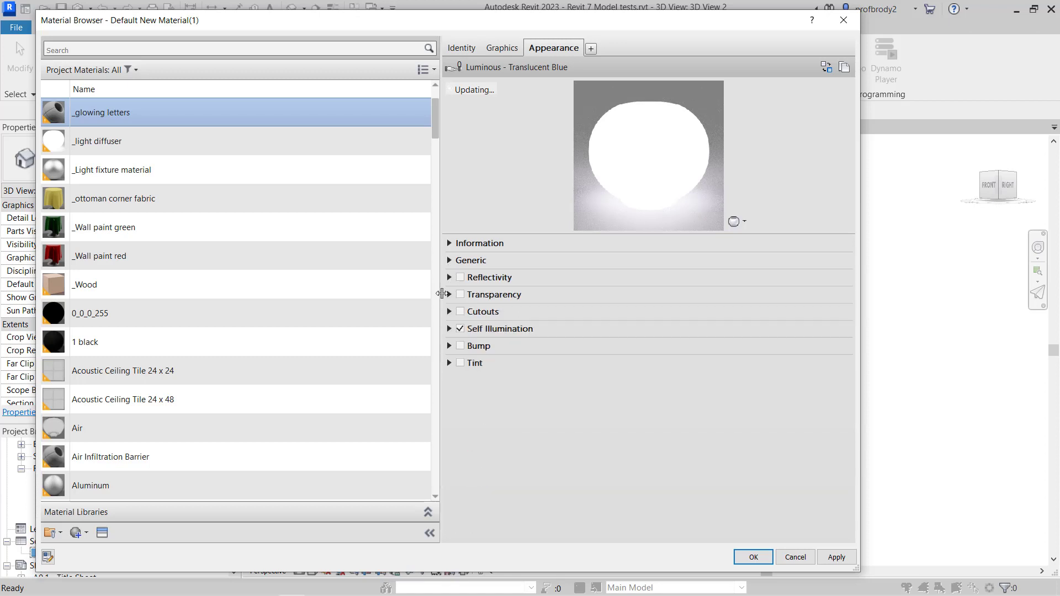
Set the material's self-illumination luminance to LED Screen and its color temperature to Daylight Warm.
{"action": "left_click", "coordinate": [449, 329]}
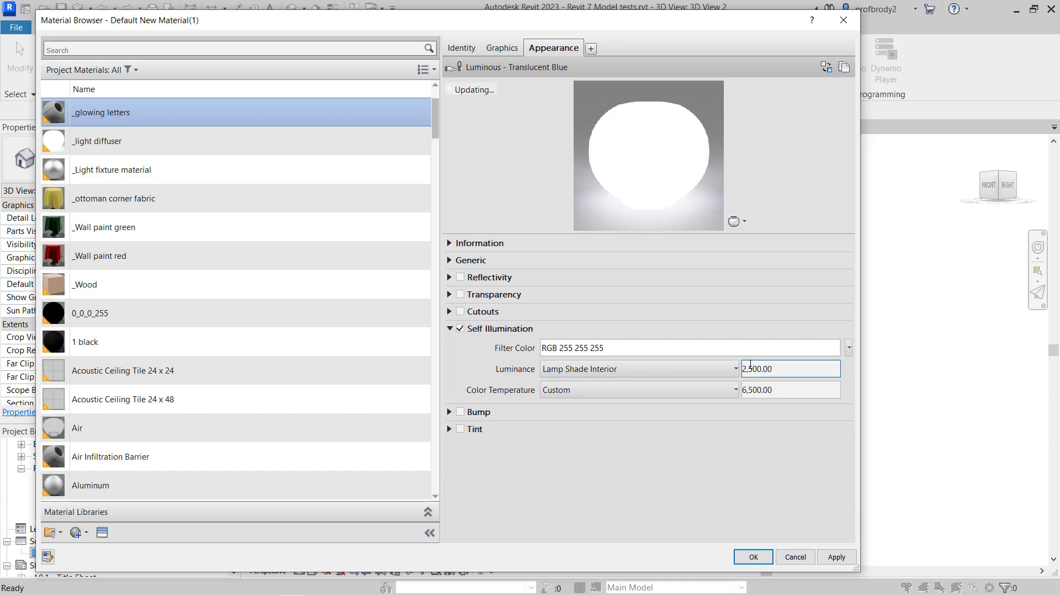
{"action": "double_click", "coordinate": [747, 371]}
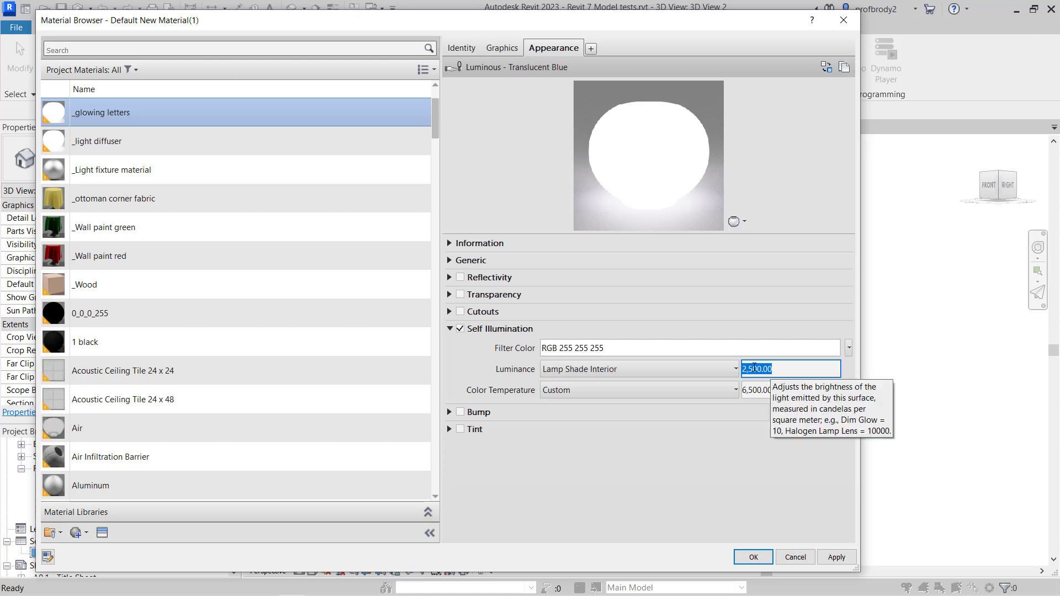
{"action": "left_click", "coordinate": [736, 371]}
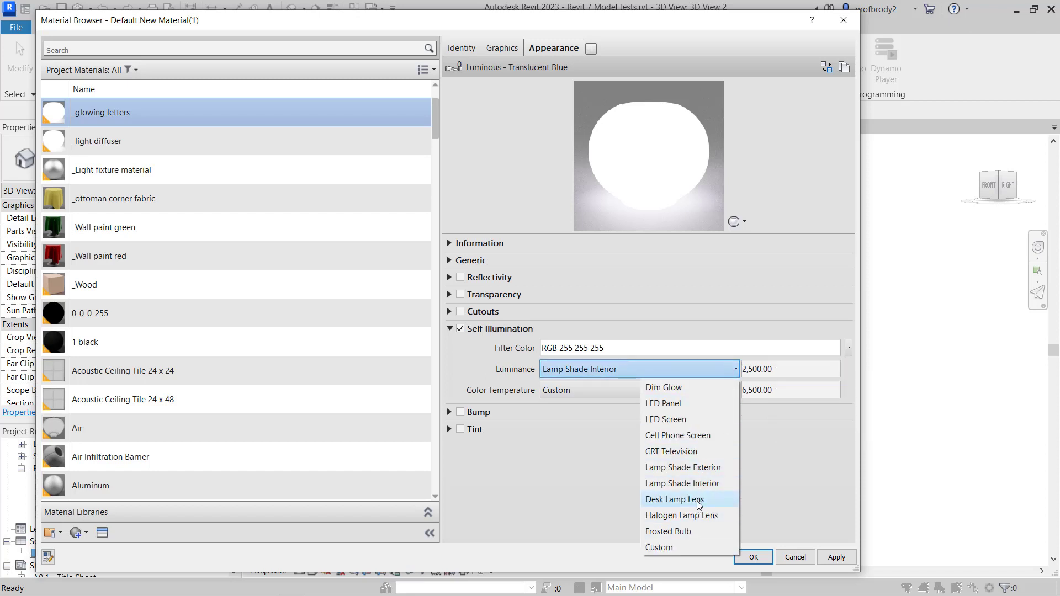
{"action": "left_click", "coordinate": [680, 421]}
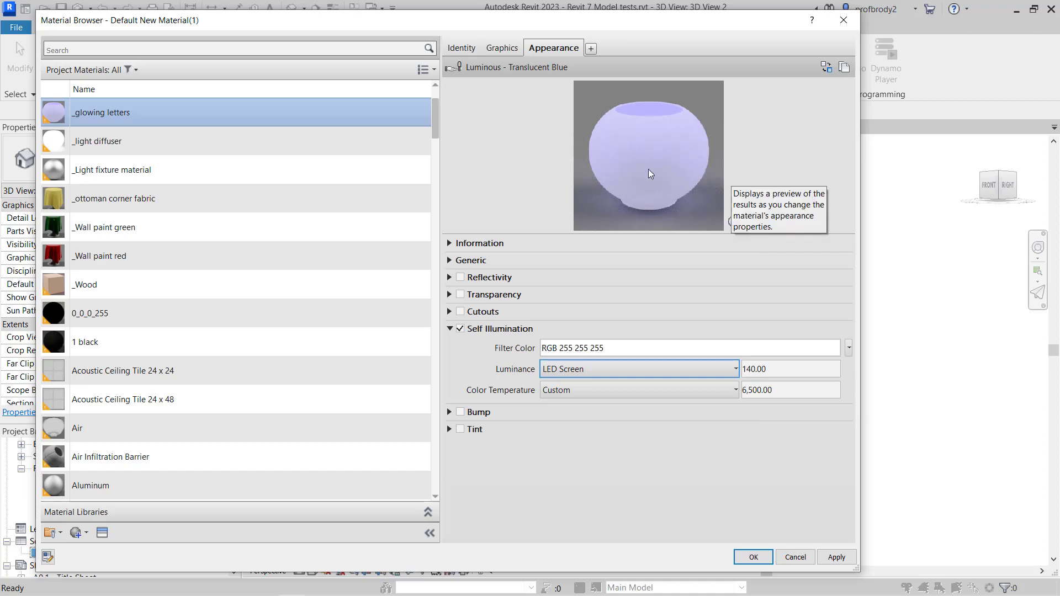
{"action": "left_click", "coordinate": [688, 392]}
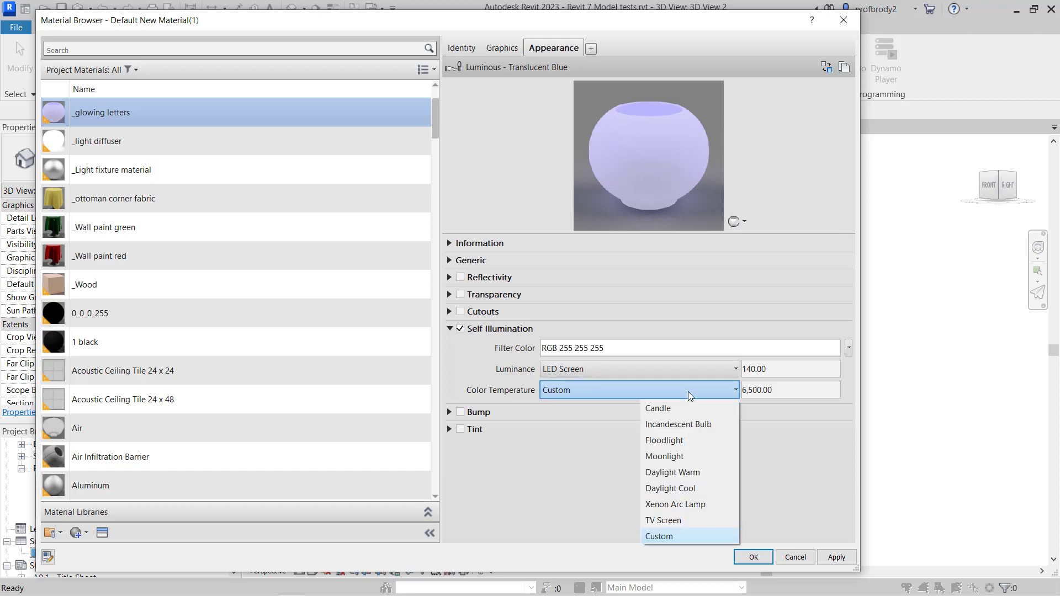
{"action": "left_click", "coordinate": [692, 472]}
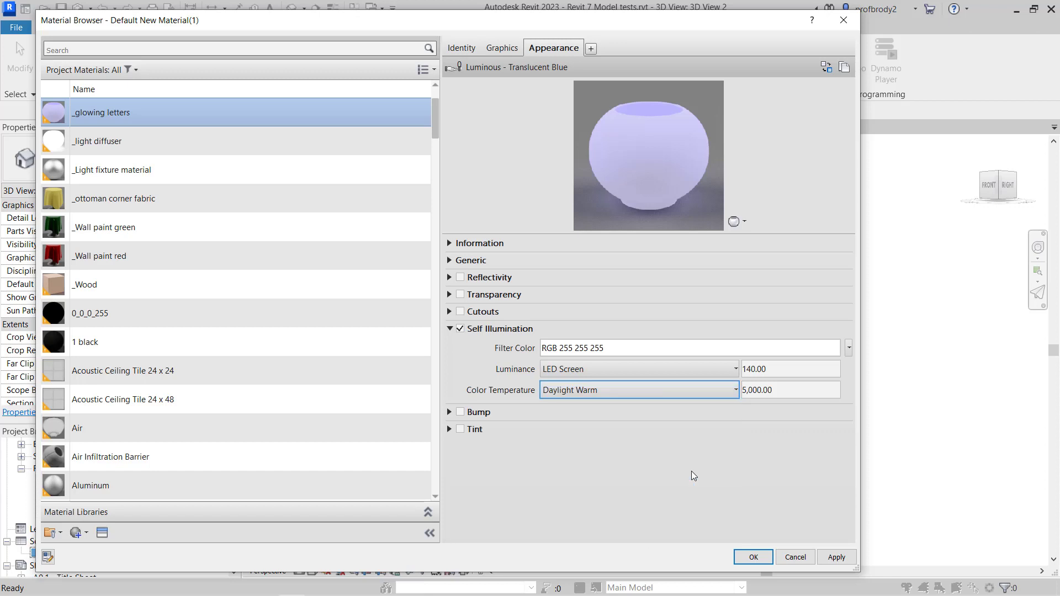
Try the Candle color temperature for the self-illumination and return it to Daylight Warm.
{"action": "left_click", "coordinate": [674, 391]}
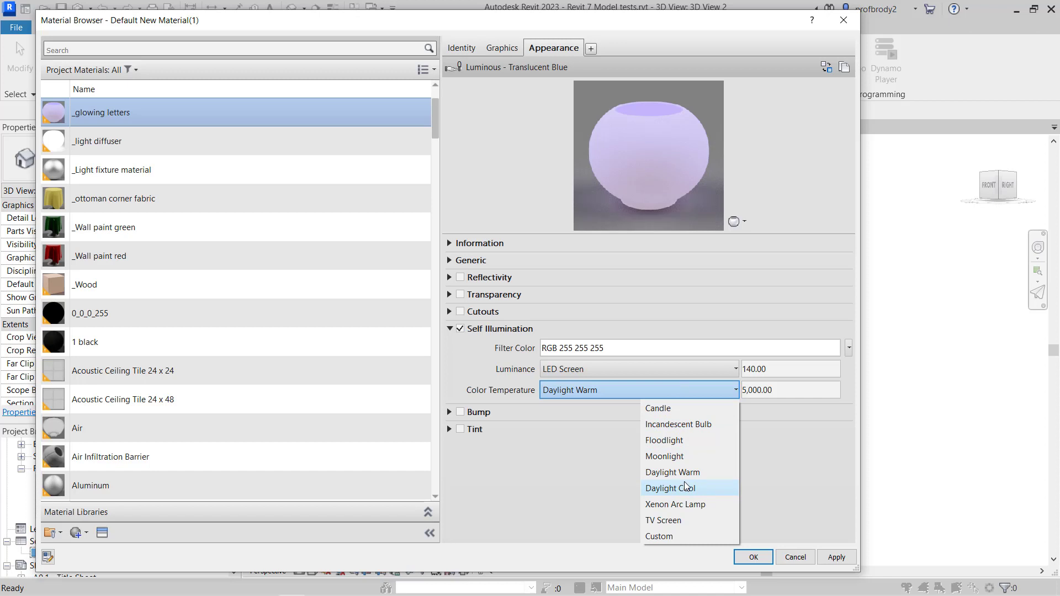
{"action": "left_click", "coordinate": [658, 411]}
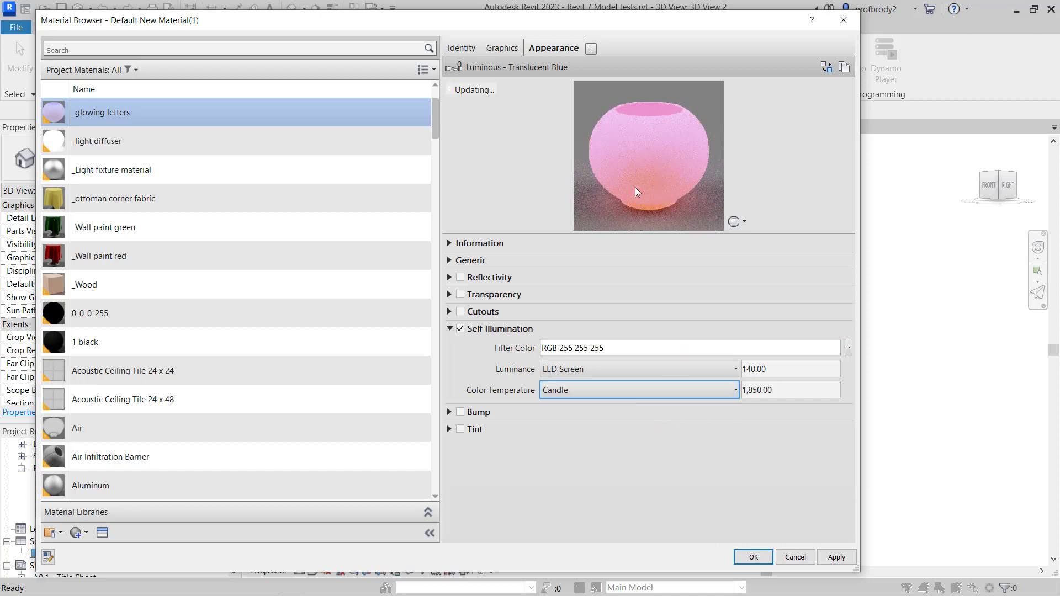
{"action": "left_click", "coordinate": [722, 392]}
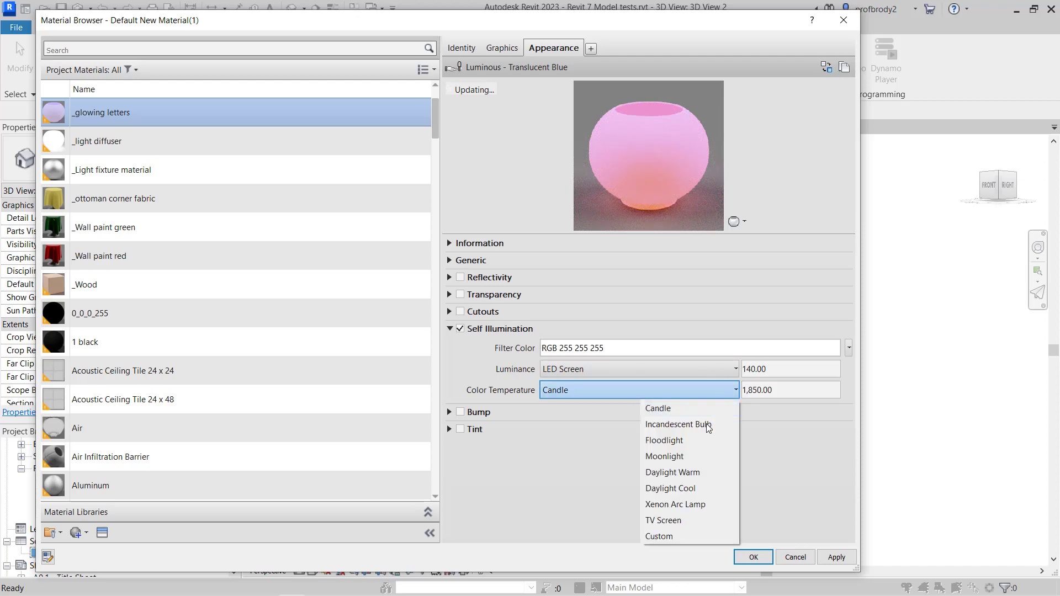
{"action": "left_click", "coordinate": [698, 474]}
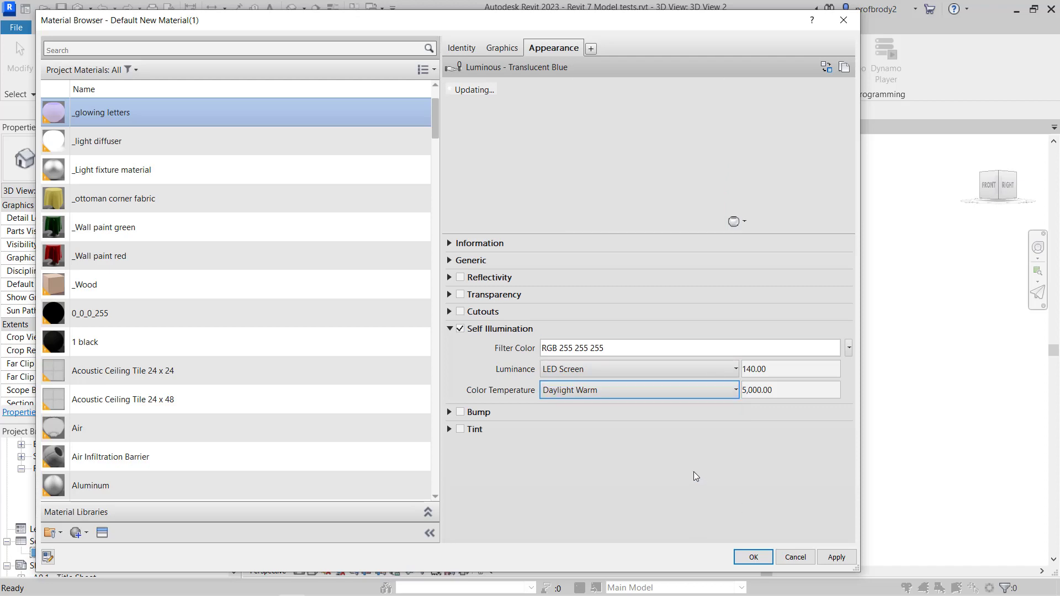
Set the self-illumination filter color to blue, RGB 0 0 255, and save the _glowing letters material.
{"action": "left_click", "coordinate": [612, 349]}
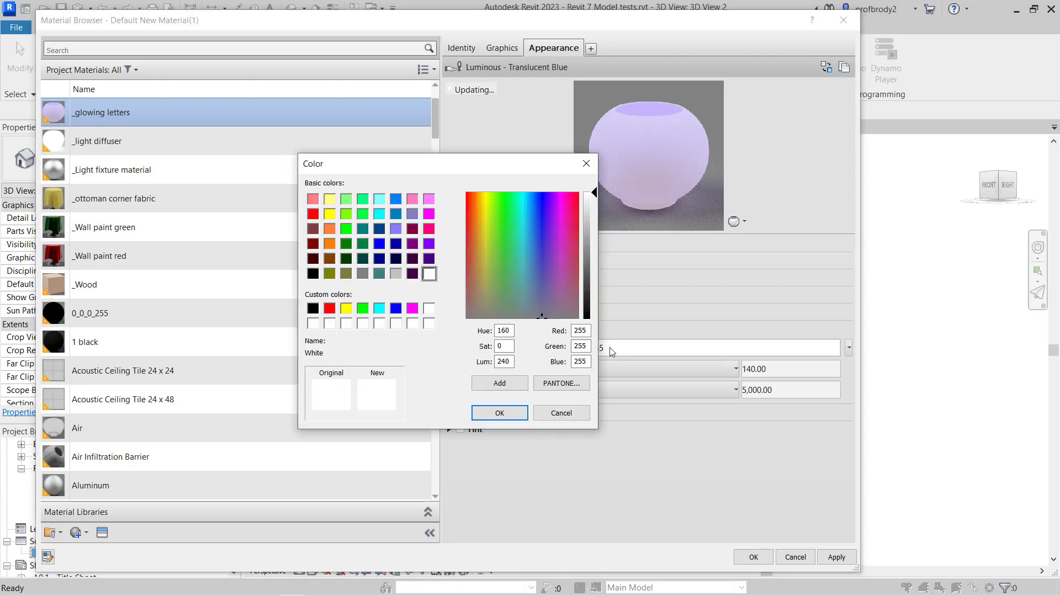
{"action": "left_click", "coordinate": [379, 244]}
{"action": "left_click", "coordinate": [499, 413]}
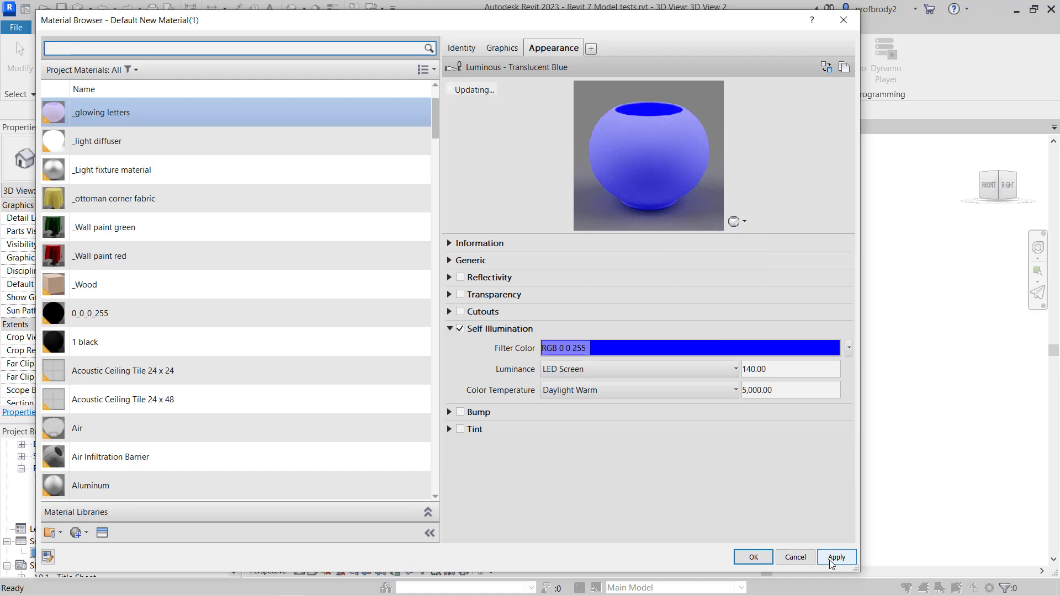
{"action": "left_click", "coordinate": [753, 557]}
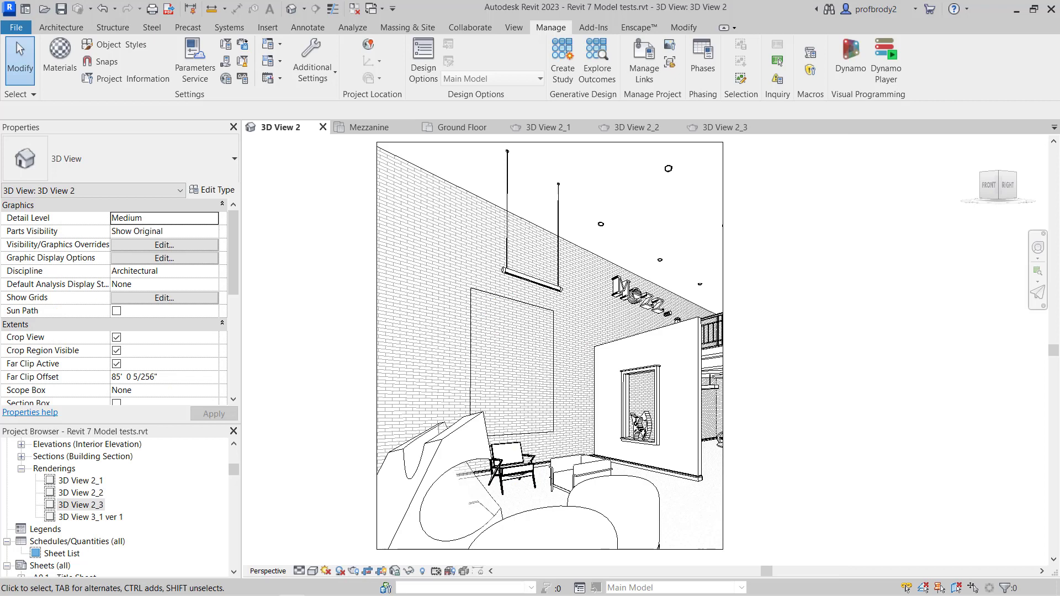
Assign the _glowing letters material to the Mezz. model text on the brick wall.
{"action": "left_click", "coordinate": [641, 299]}
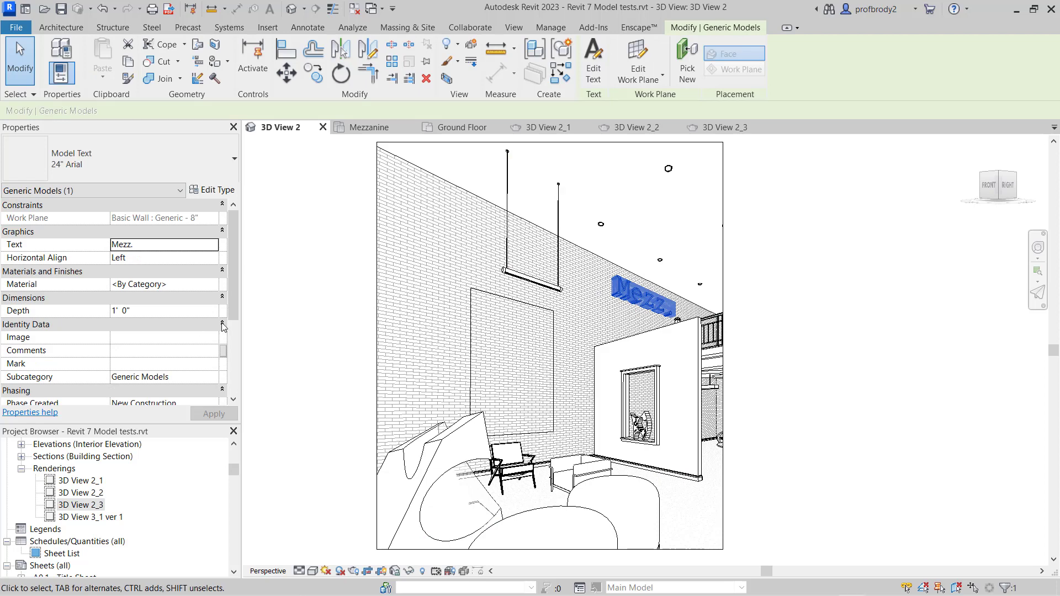
{"action": "left_click", "coordinate": [167, 284]}
{"action": "left_click", "coordinate": [214, 285]}
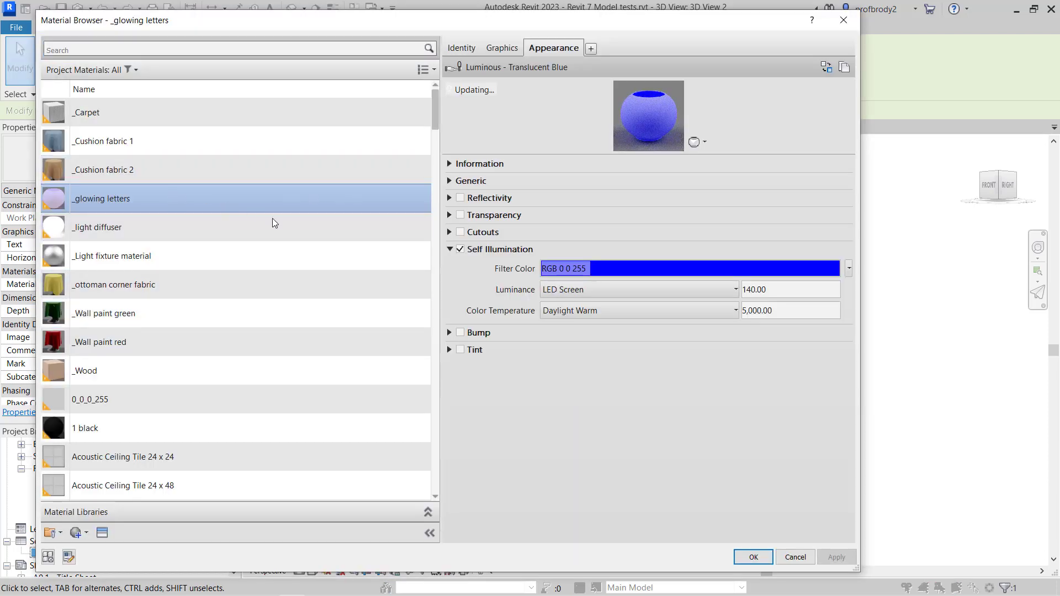
{"action": "left_click", "coordinate": [767, 559]}
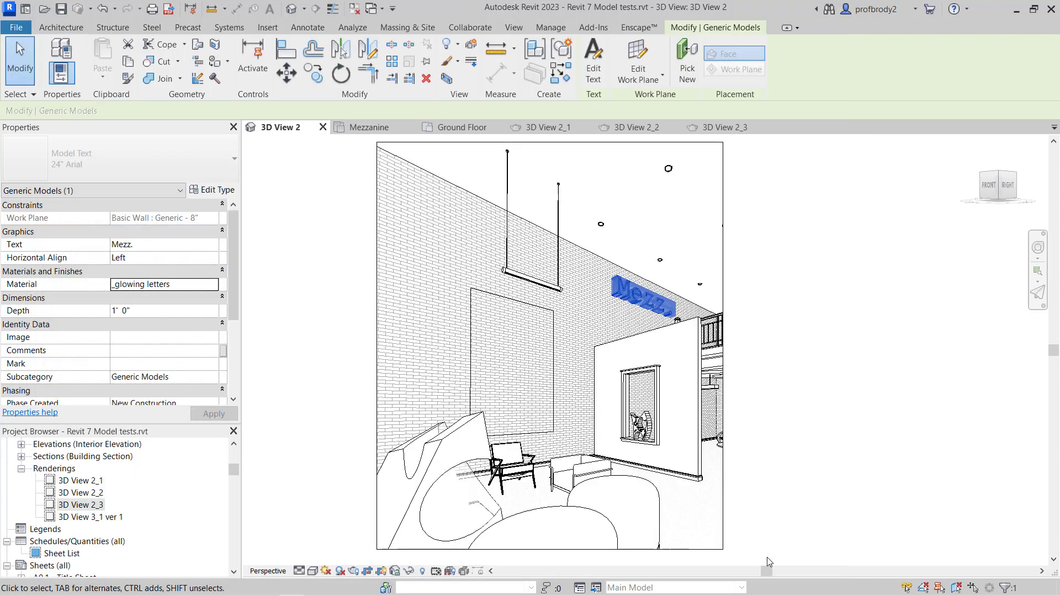
{"action": "left_click", "coordinate": [363, 423]}
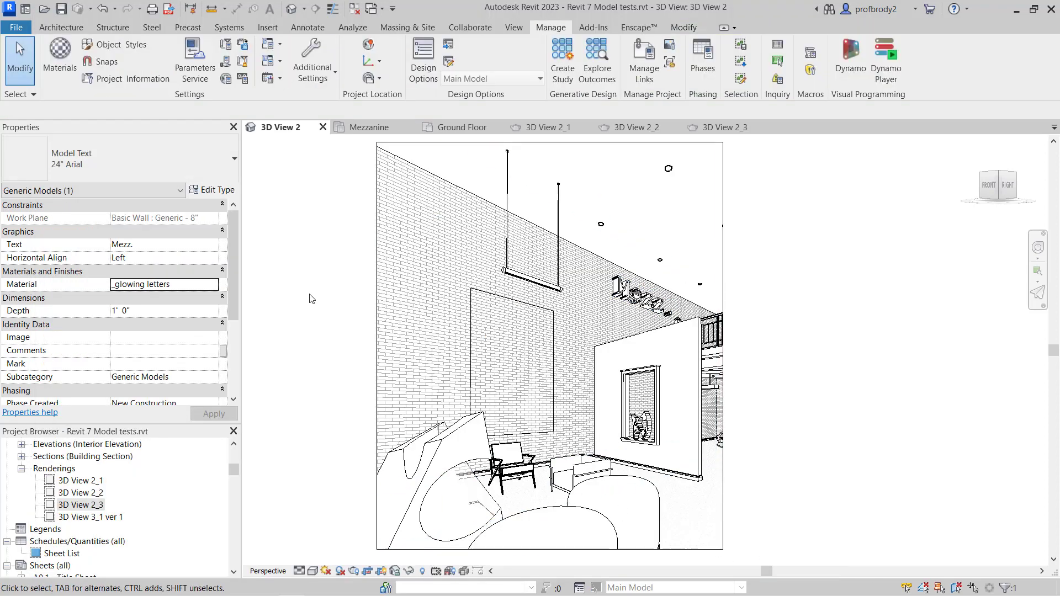
Switch 3D View 2 to the Shaded visual style and open its rendering settings.
{"action": "left_click", "coordinate": [353, 572]}
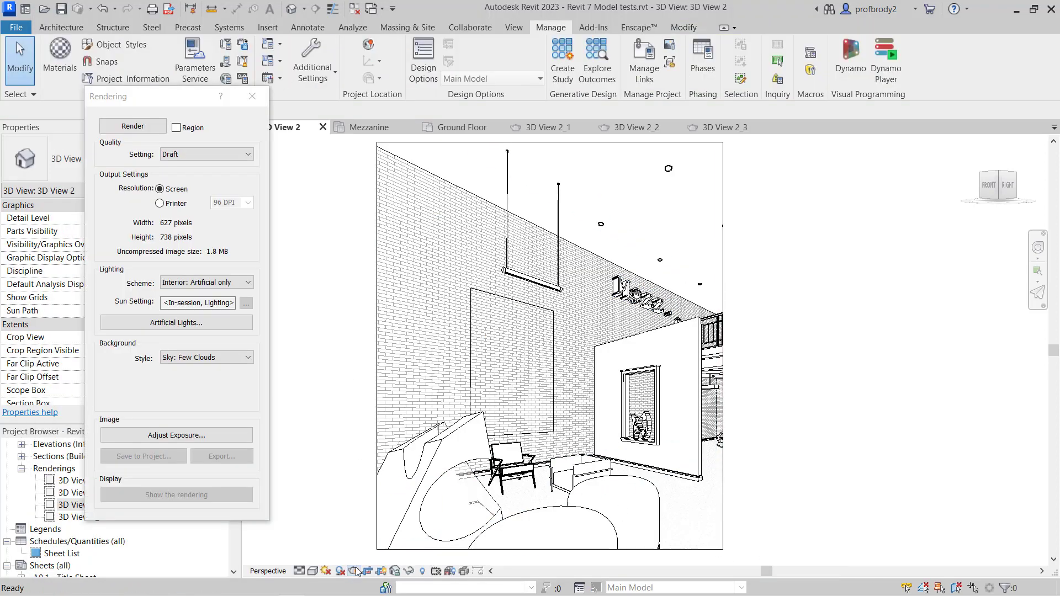
{"action": "left_click", "coordinate": [252, 96]}
{"action": "left_click", "coordinate": [312, 570]}
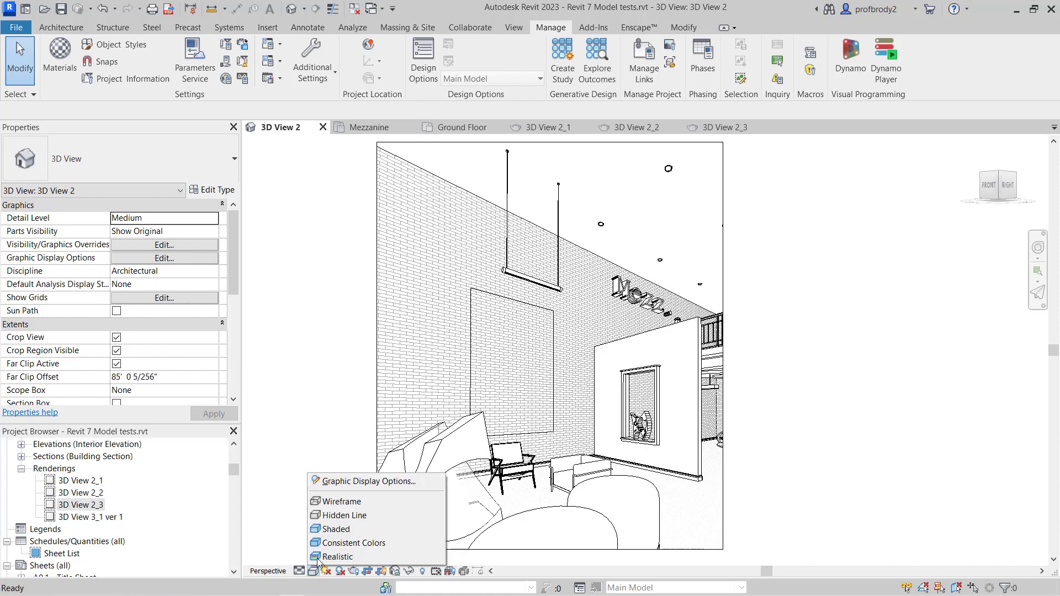
{"action": "left_click", "coordinate": [334, 529]}
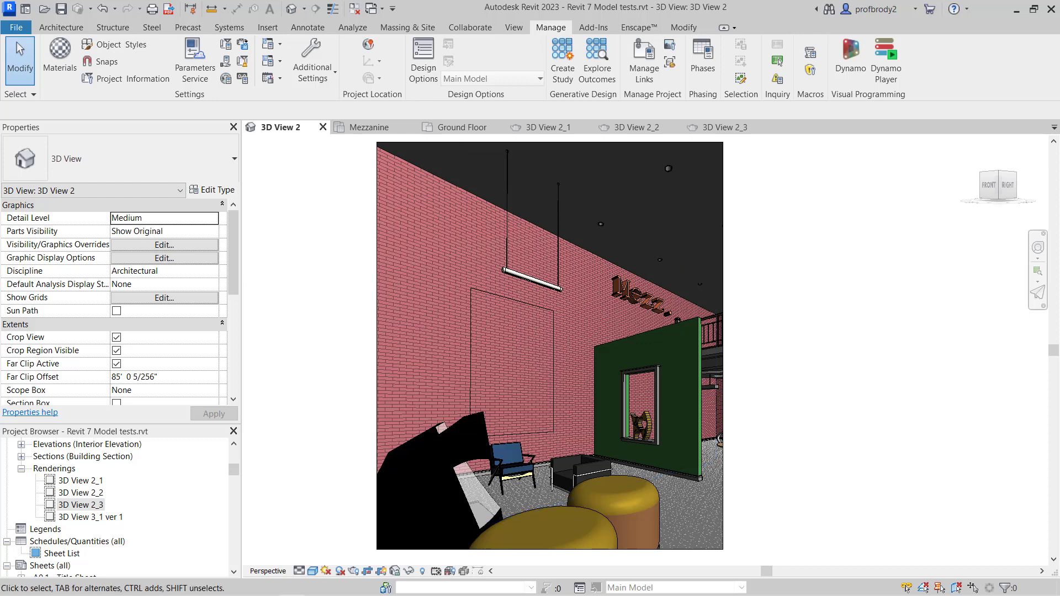
{"action": "key", "text": "r"}
{"action": "key", "text": "r"}
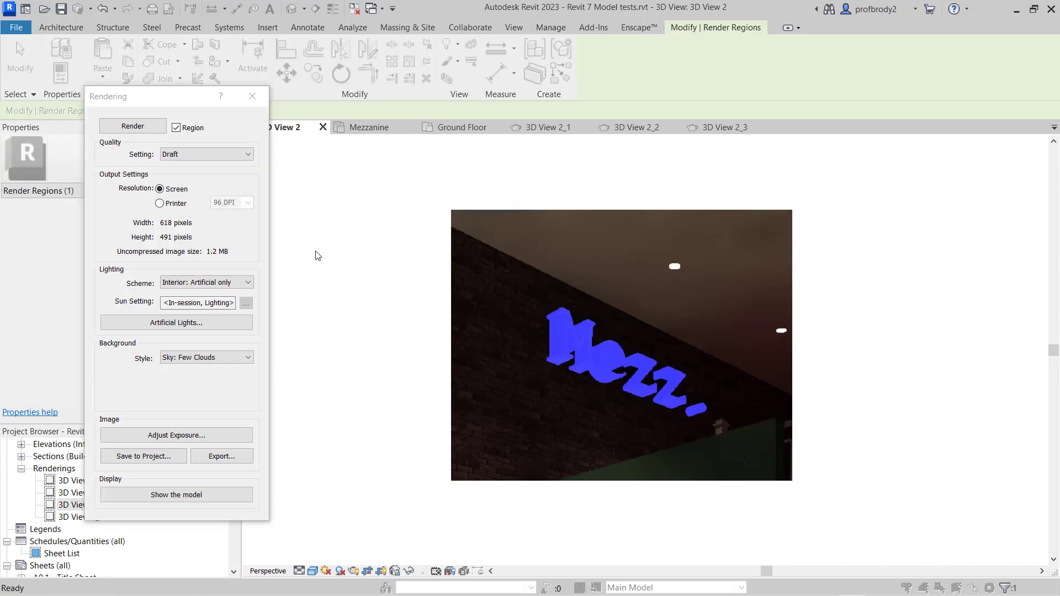
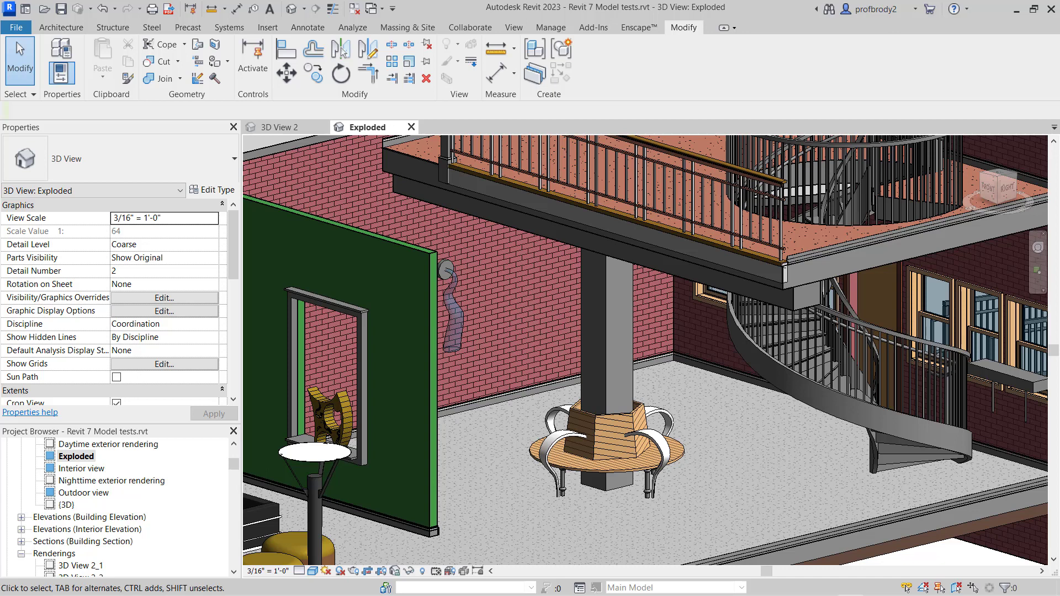
Open the assembly structure of the green wall's Generic - 5" type with a section preview of its base.
{"action": "left_click", "coordinate": [213, 63]}
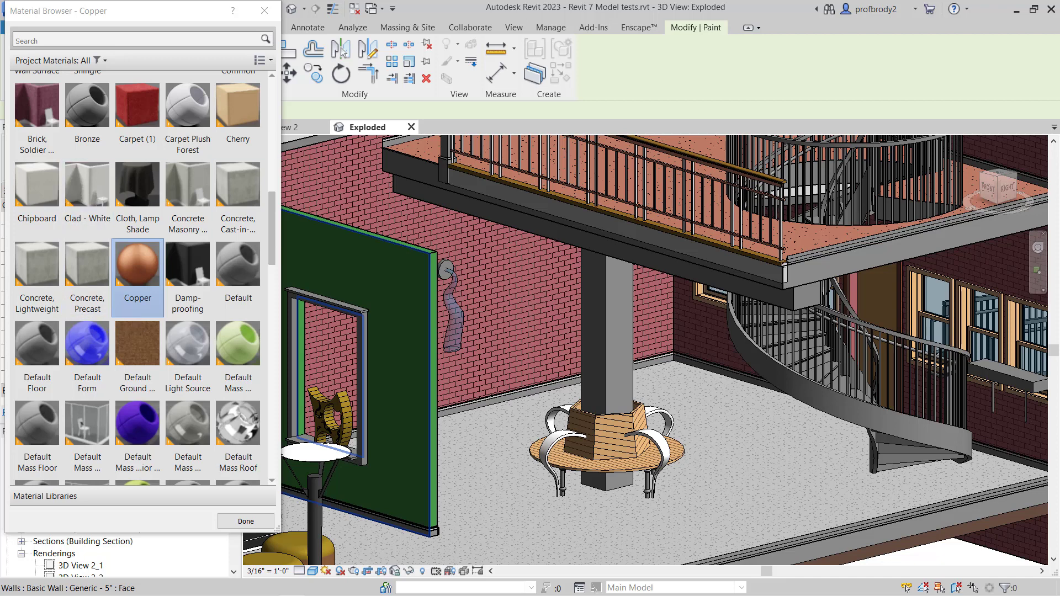
{"action": "key", "text": "Escape"}
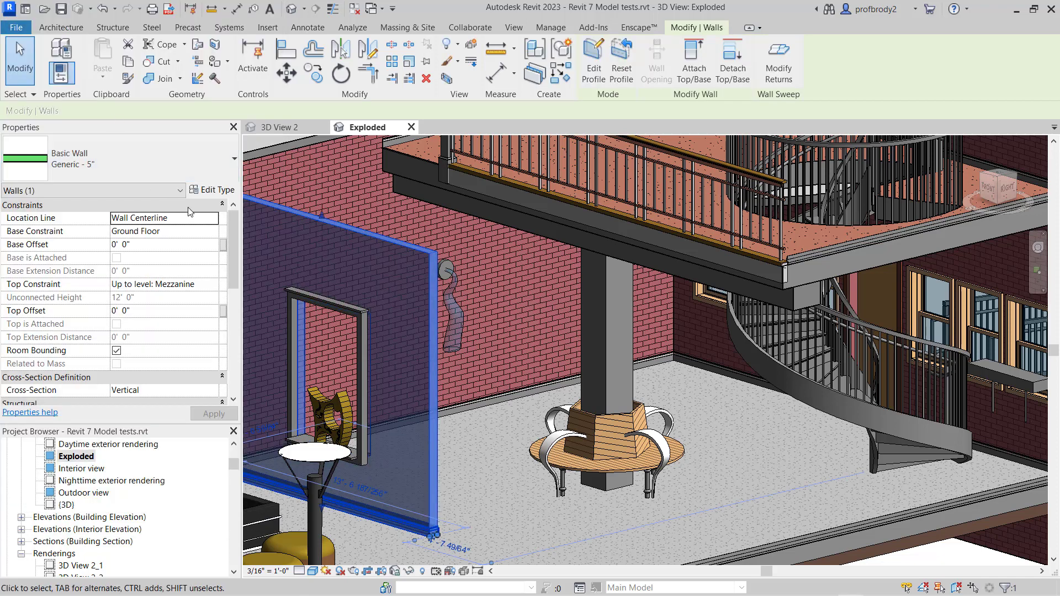
{"action": "left_click", "coordinate": [223, 190]}
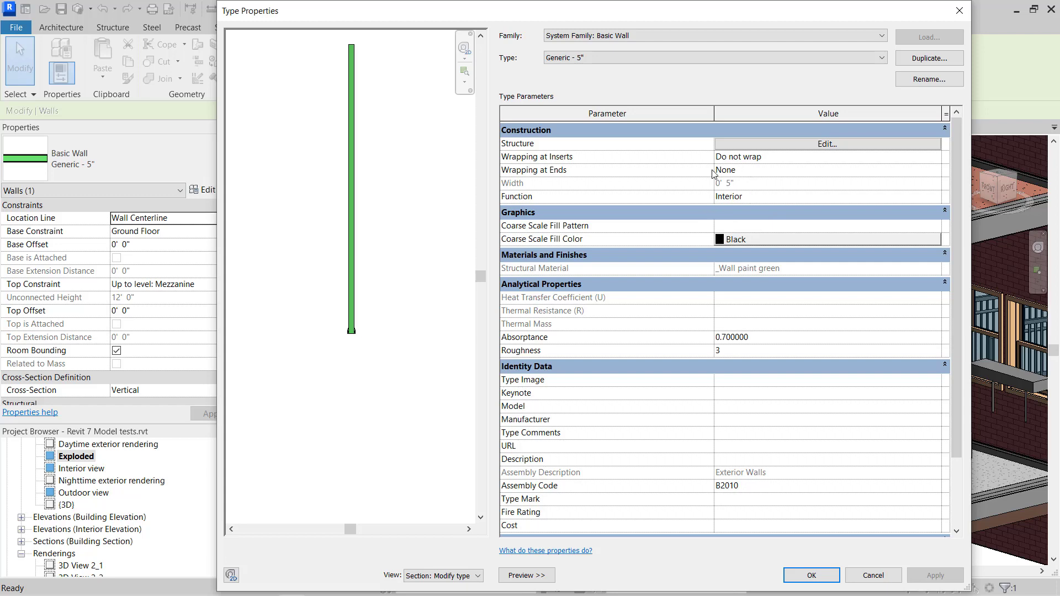
{"action": "left_click", "coordinate": [740, 144]}
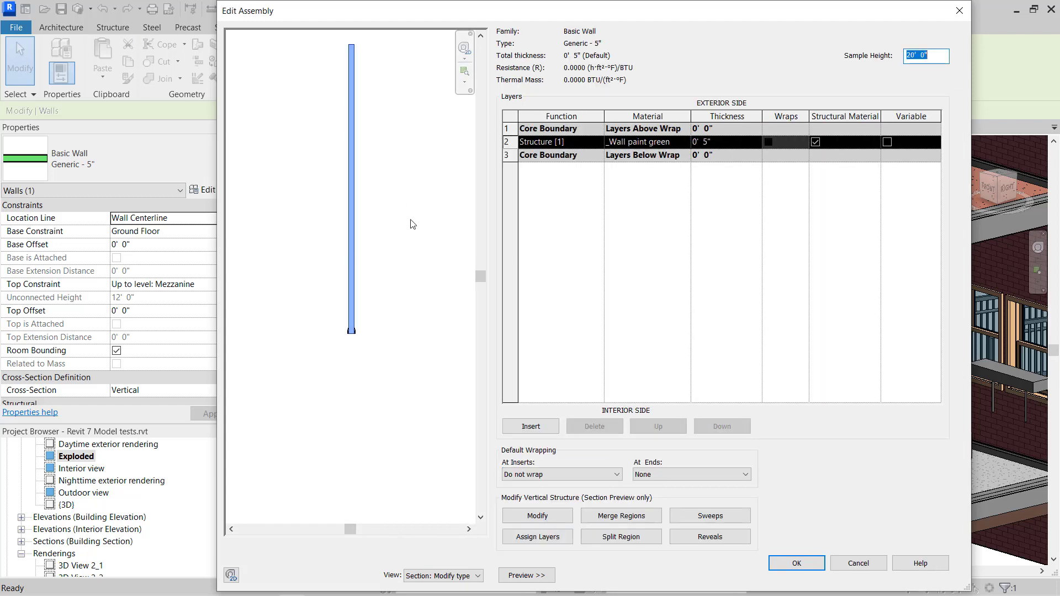
{"action": "scroll", "coordinate": [353, 337], "scroll_direction": "up", "scroll_amount": 1}
{"action": "scroll", "coordinate": [364, 315], "scroll_direction": "up", "scroll_amount": 5}
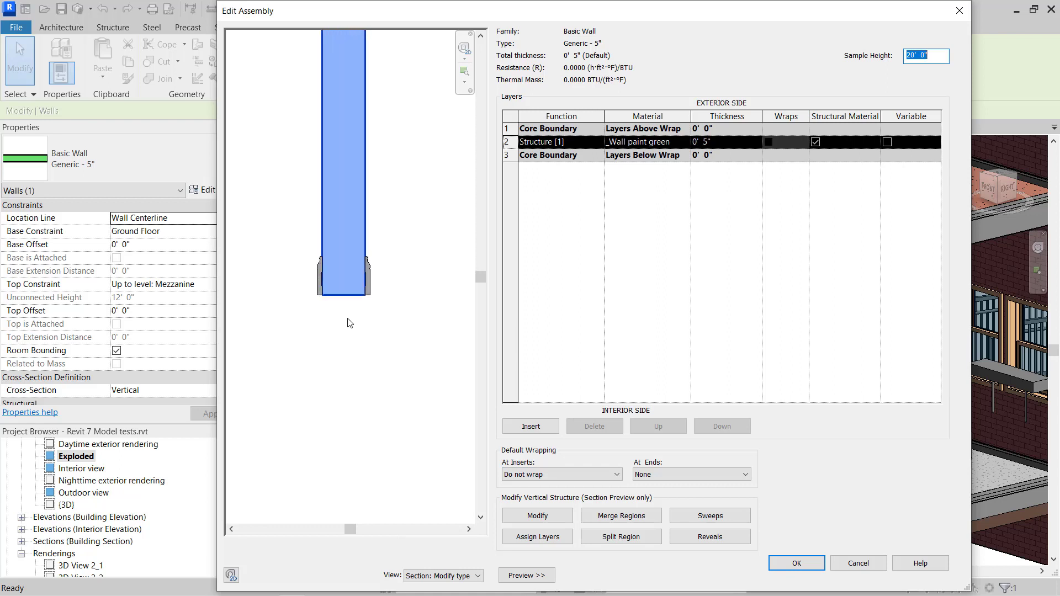
{"action": "middle_click_drag", "start_coordinate": [348, 320], "coordinate": [372, 403]}
{"action": "scroll", "coordinate": [373, 403], "scroll_direction": "down", "scroll_amount": 1}
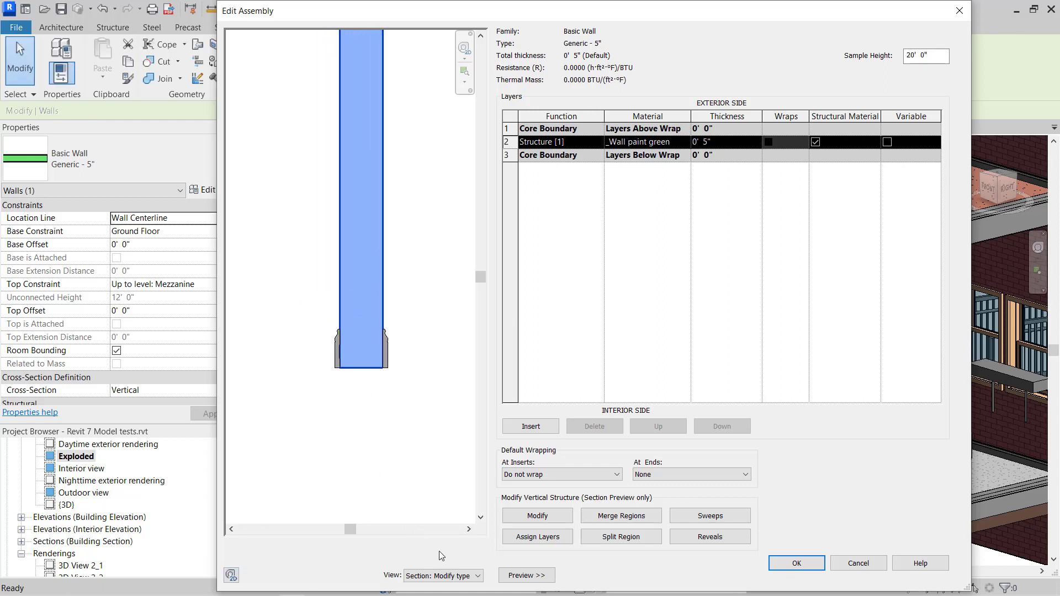
{"action": "left_click", "coordinate": [461, 577]}
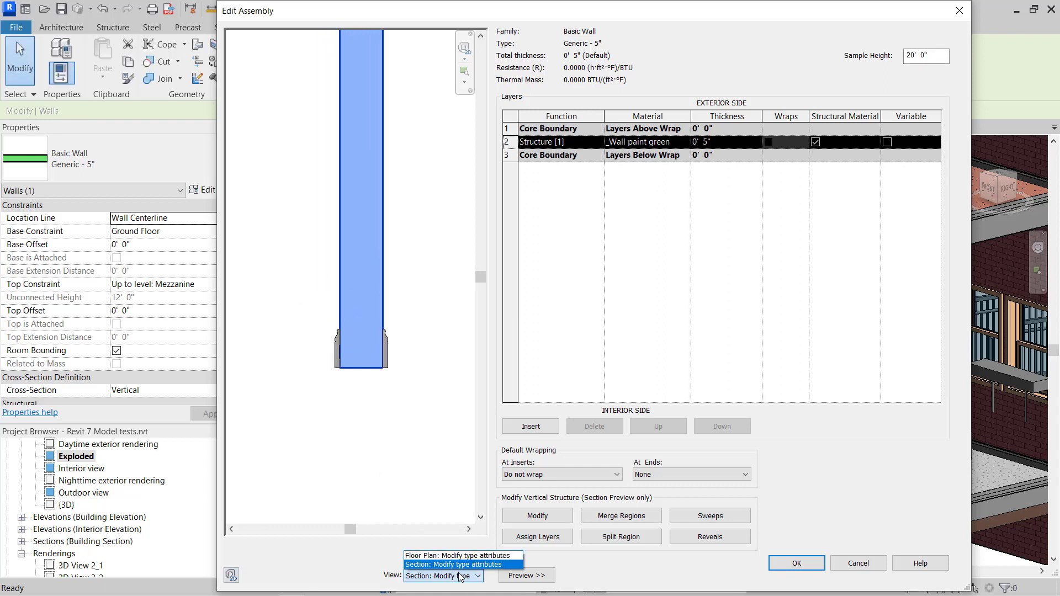
{"action": "left_click", "coordinate": [447, 564]}
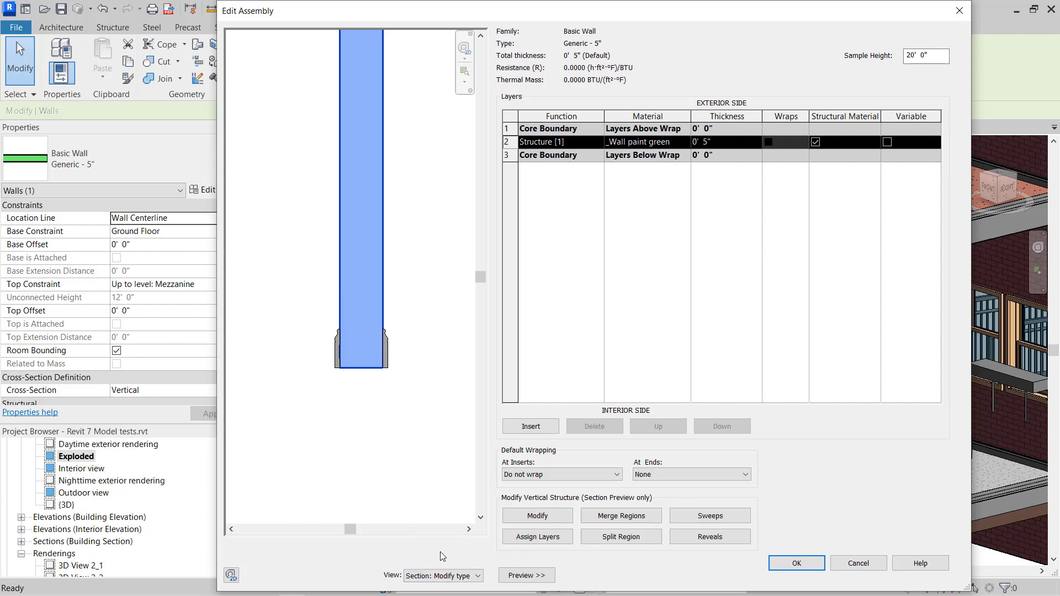
Open the wall sweeps and assign the _Wall paint red material to the interior base sweep.
{"action": "left_click", "coordinate": [684, 520]}
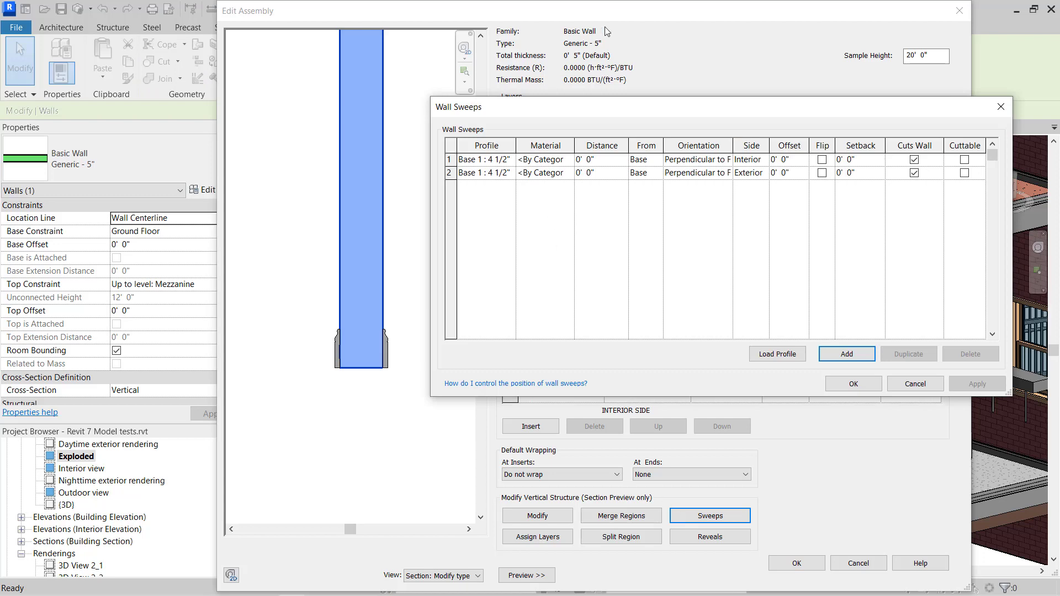
{"action": "left_click_drag", "start_coordinate": [590, 115], "coordinate": [591, 156]}
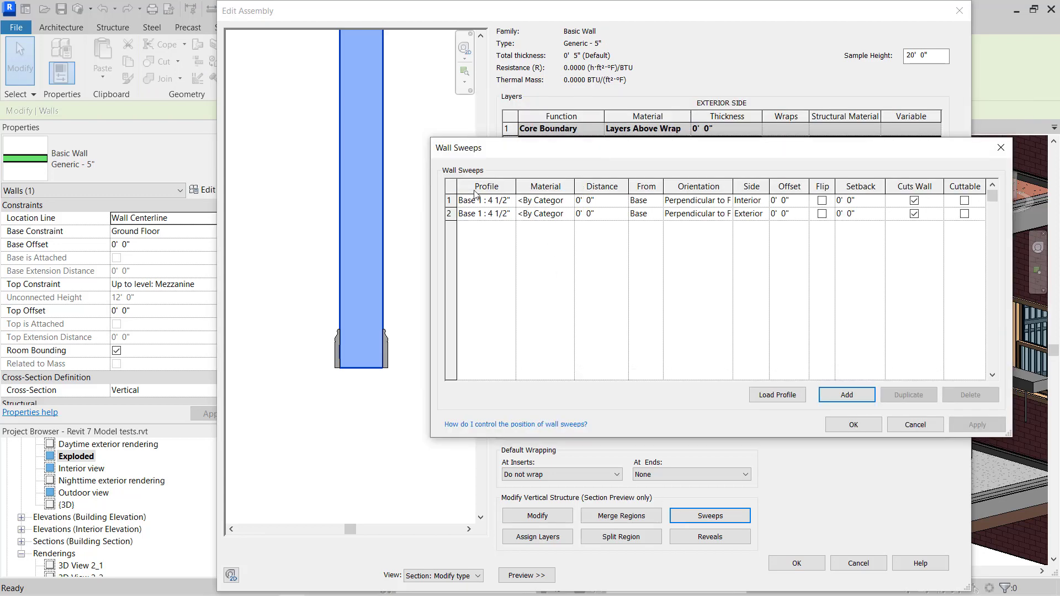
{"action": "left_click", "coordinate": [541, 202]}
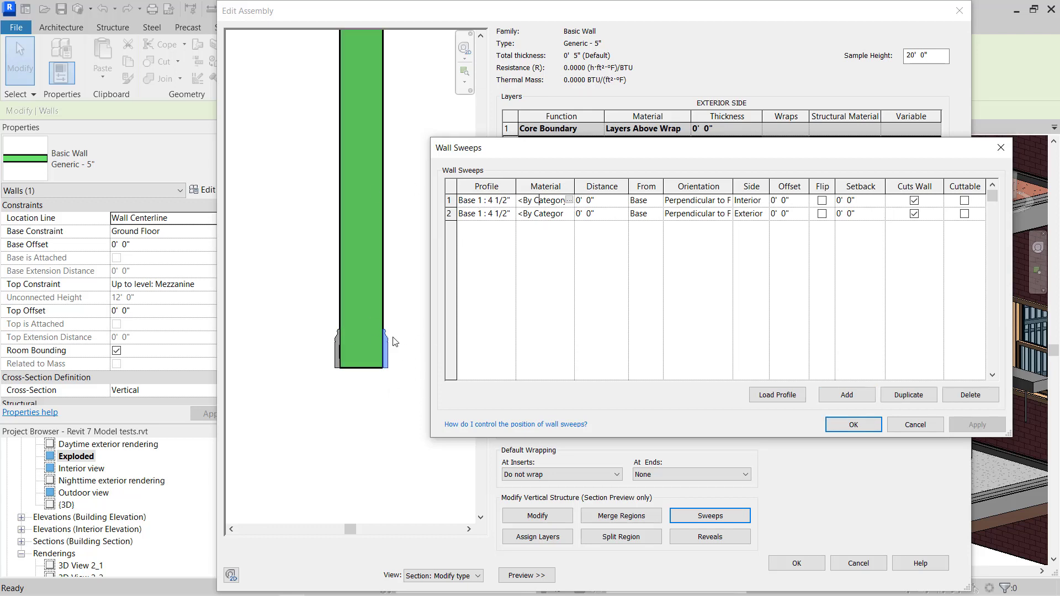
{"action": "left_click", "coordinate": [569, 202]}
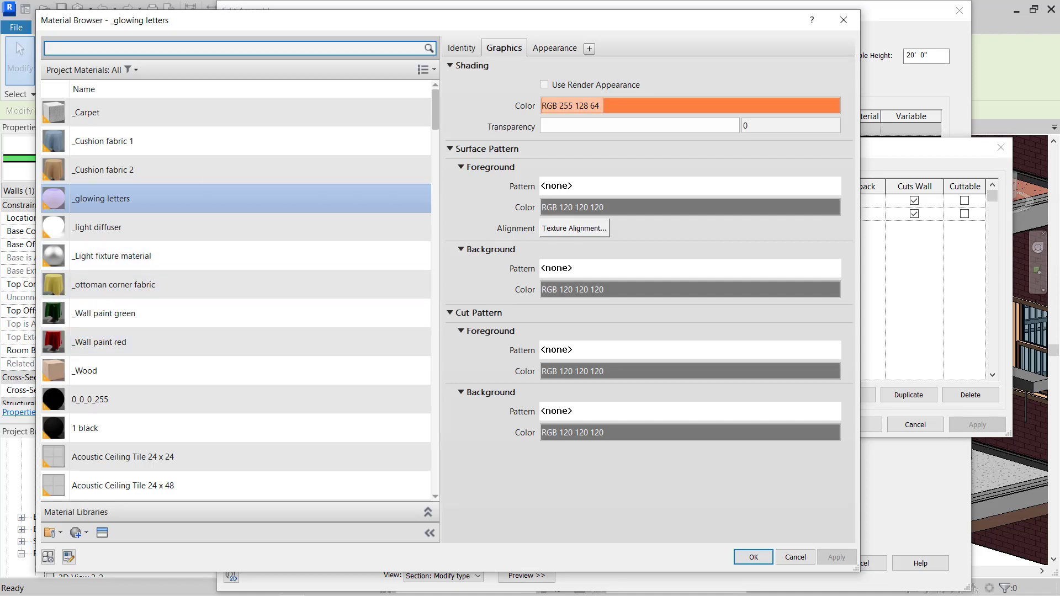
{"action": "left_click", "coordinate": [342, 342]}
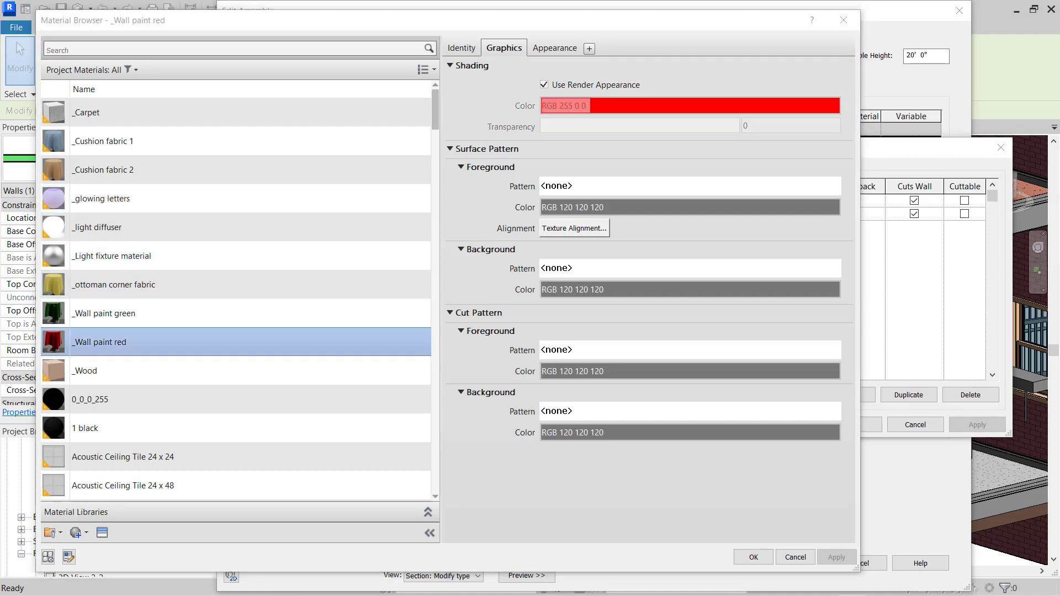
{"action": "left_click", "coordinate": [754, 557]}
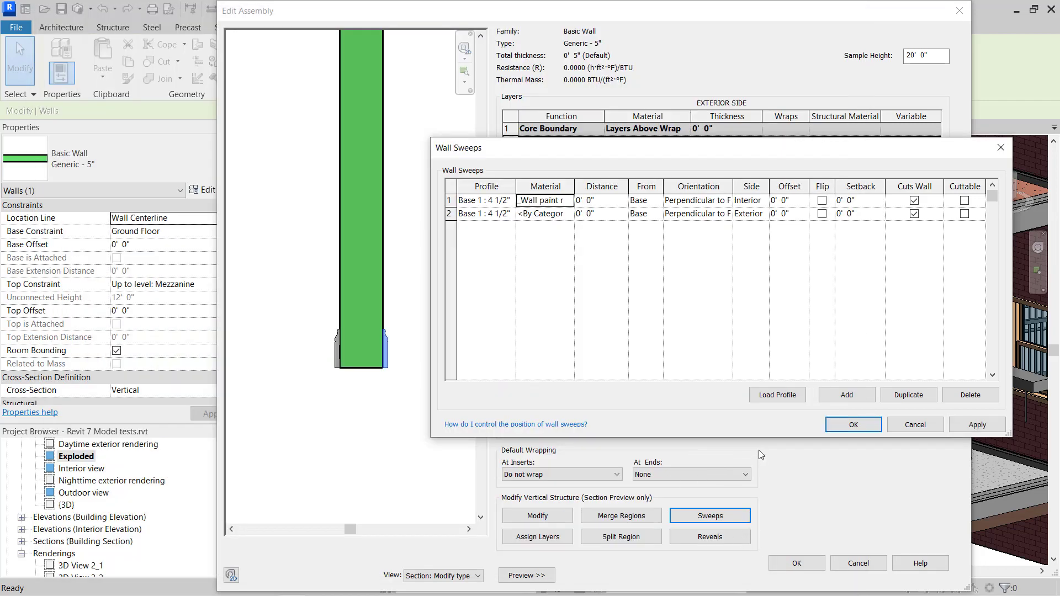
Assign _Wall paint red to the exterior base sweep and accept the sweep and assembly changes.
{"action": "left_click", "coordinate": [536, 214]}
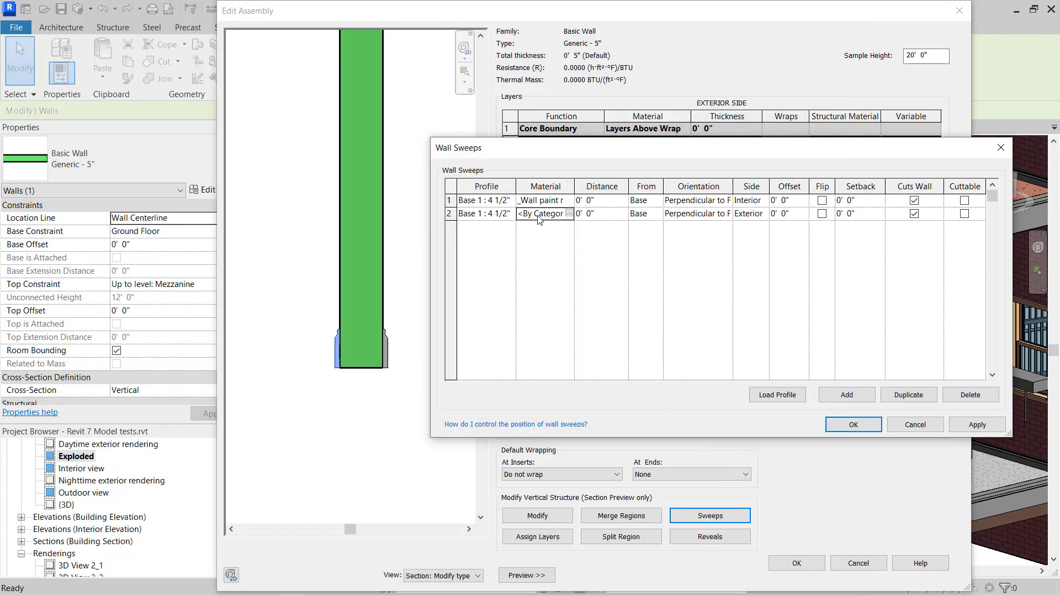
{"action": "left_click", "coordinate": [569, 214]}
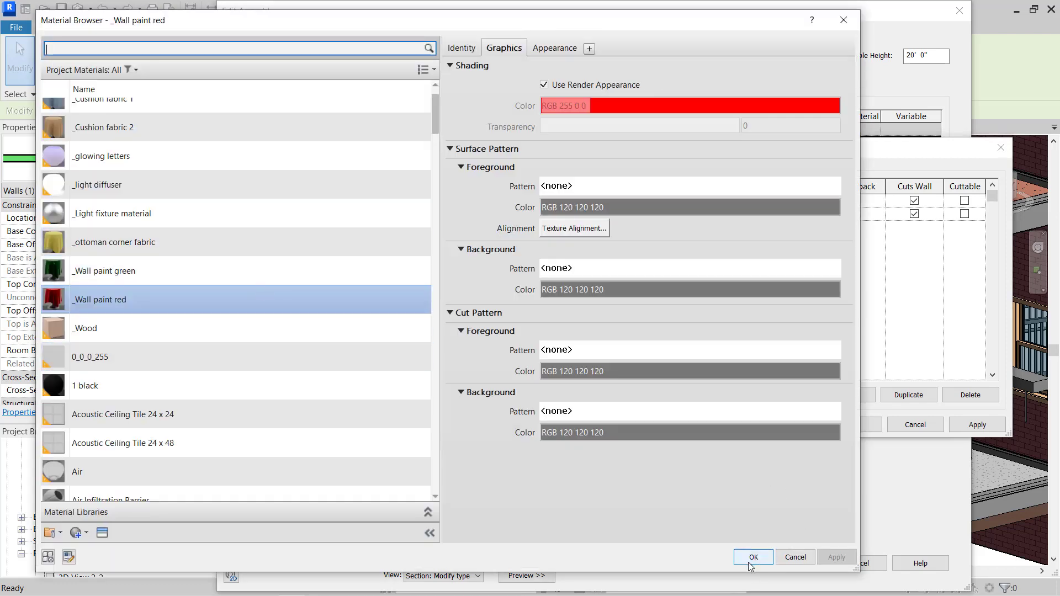
{"action": "left_click", "coordinate": [753, 558]}
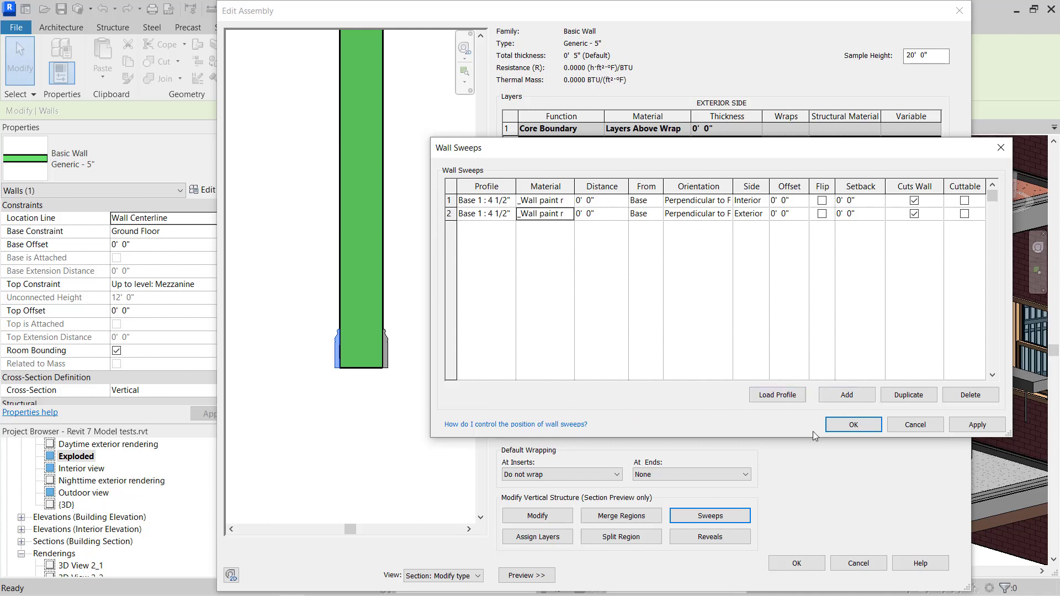
{"action": "left_click", "coordinate": [952, 427]}
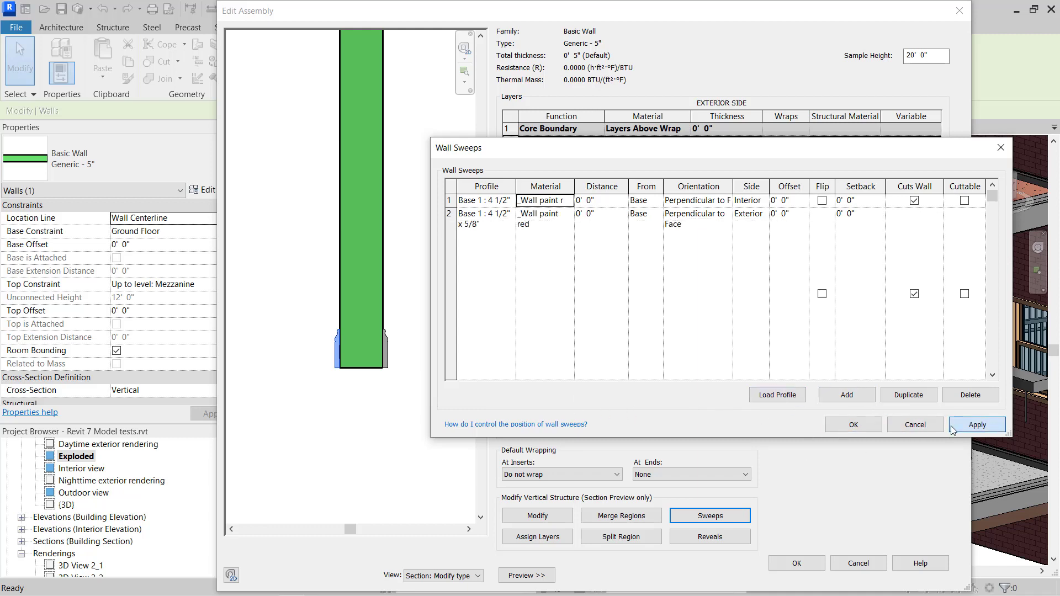
{"action": "left_click", "coordinate": [854, 424]}
{"action": "left_click", "coordinate": [811, 568]}
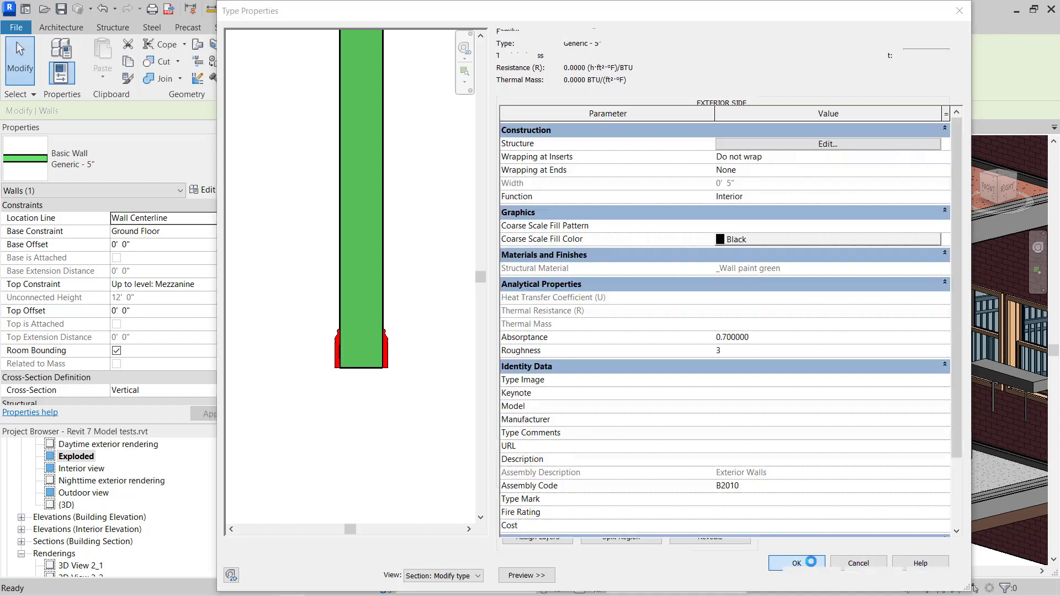
Accept the green wall's type changes, deselect the wall and check its base sweeps in the Exploded view.
{"action": "left_click", "coordinate": [872, 573]}
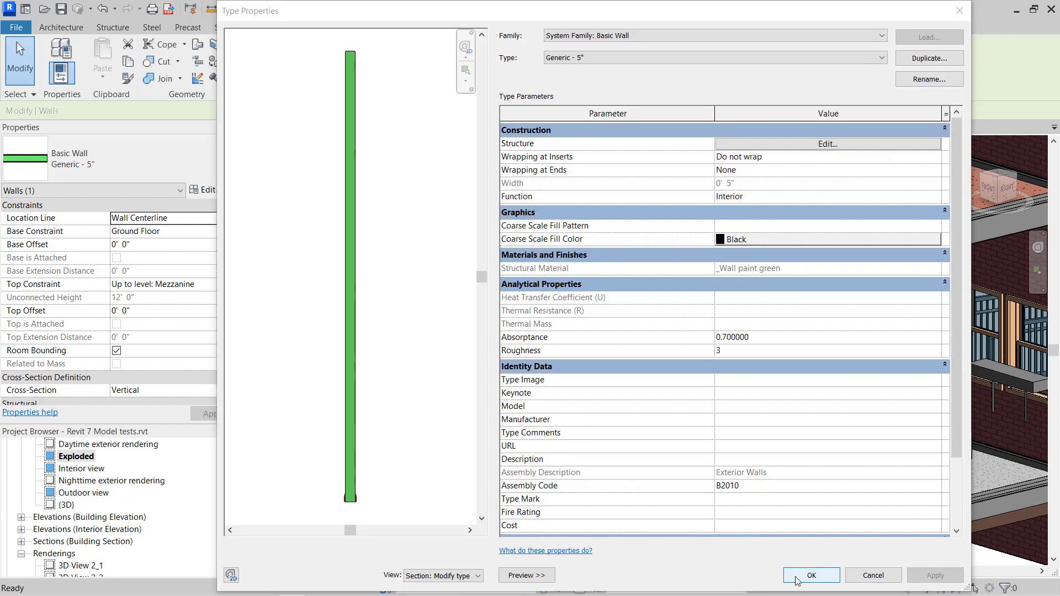
{"action": "left_click", "coordinate": [807, 574]}
{"action": "key", "text": "Escape"}
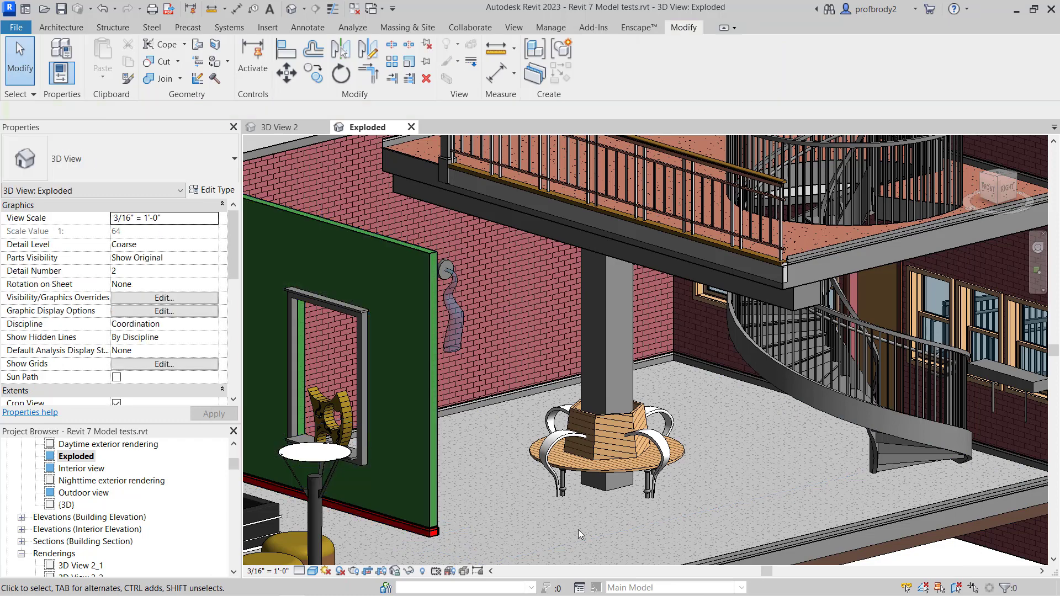
{"action": "scroll", "coordinate": [447, 551], "scroll_direction": "up", "scroll_amount": 5}
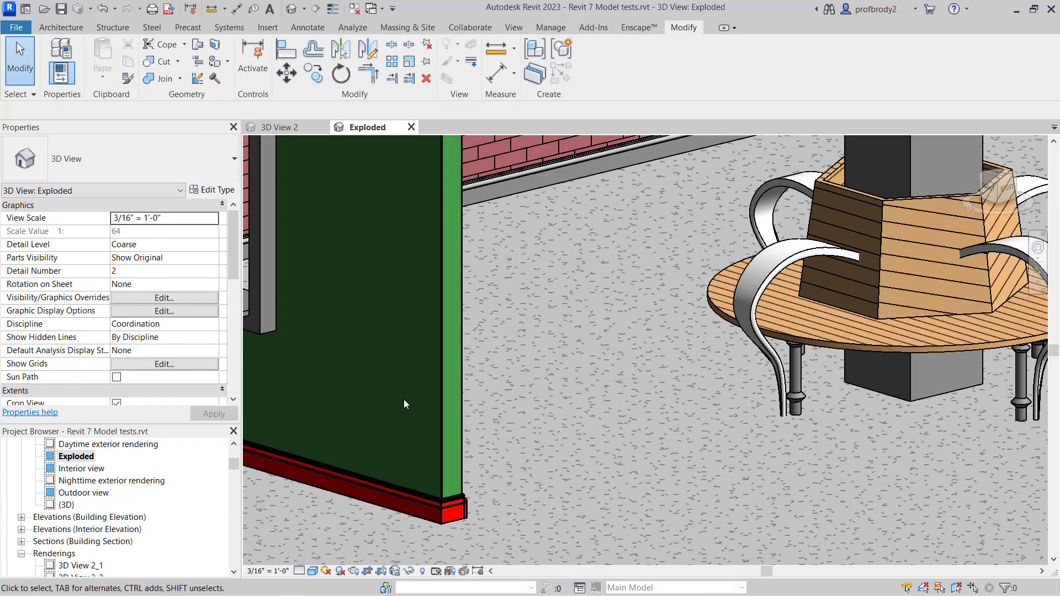
{"action": "scroll", "coordinate": [615, 339], "scroll_direction": "down", "scroll_amount": 5}
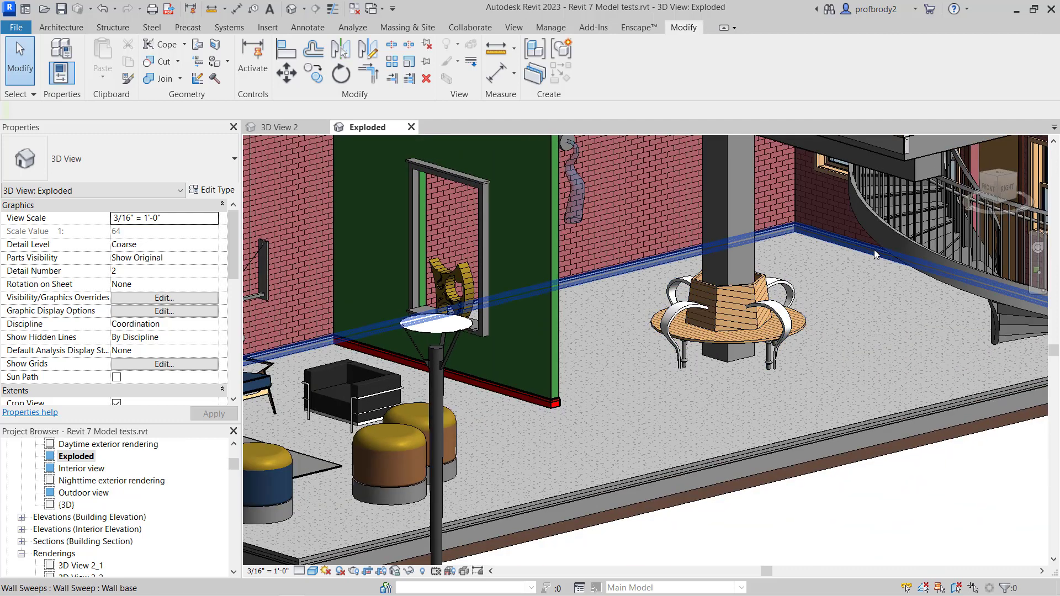
{"action": "scroll", "coordinate": [621, 368], "scroll_direction": "down", "scroll_amount": 5}
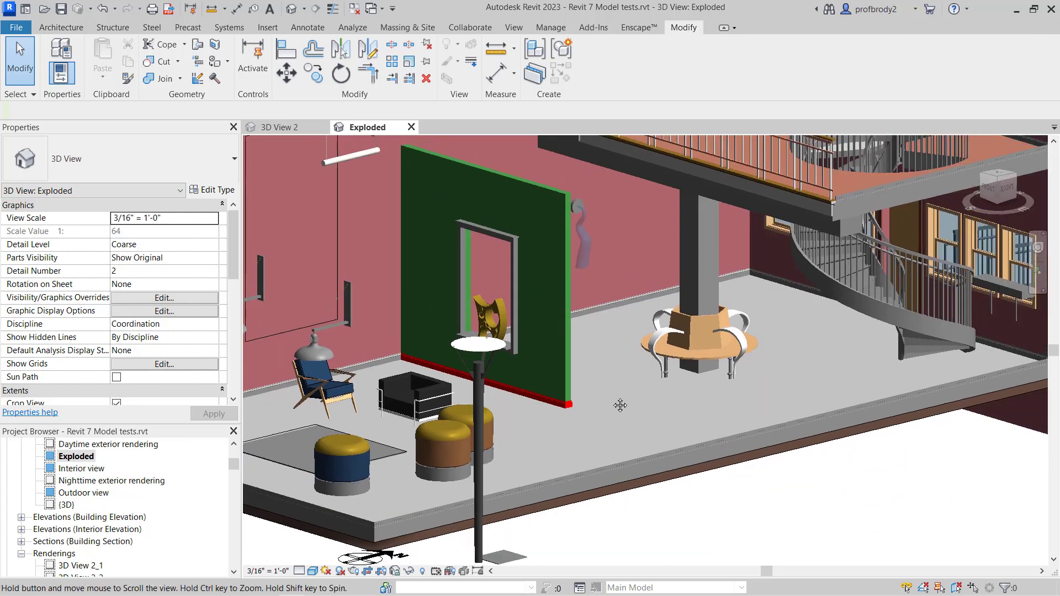
{"action": "scroll", "coordinate": [621, 368], "scroll_direction": "up", "scroll_amount": 5}
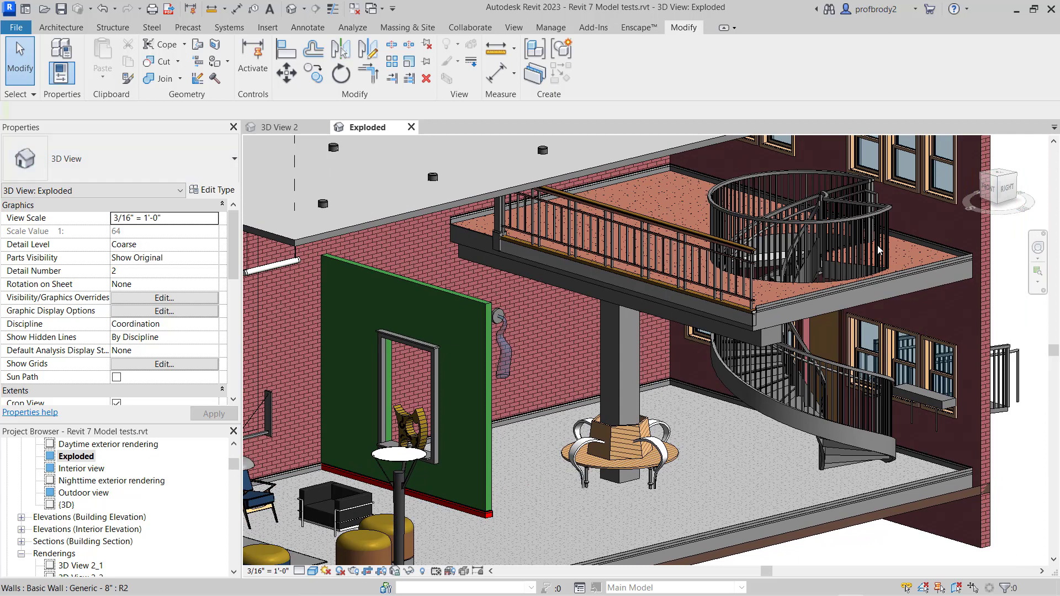
Open the type properties of the circular mezzanine guardrail and of its Rectangular - 2" x 2" top rail type.
{"action": "left_click", "coordinate": [817, 222]}
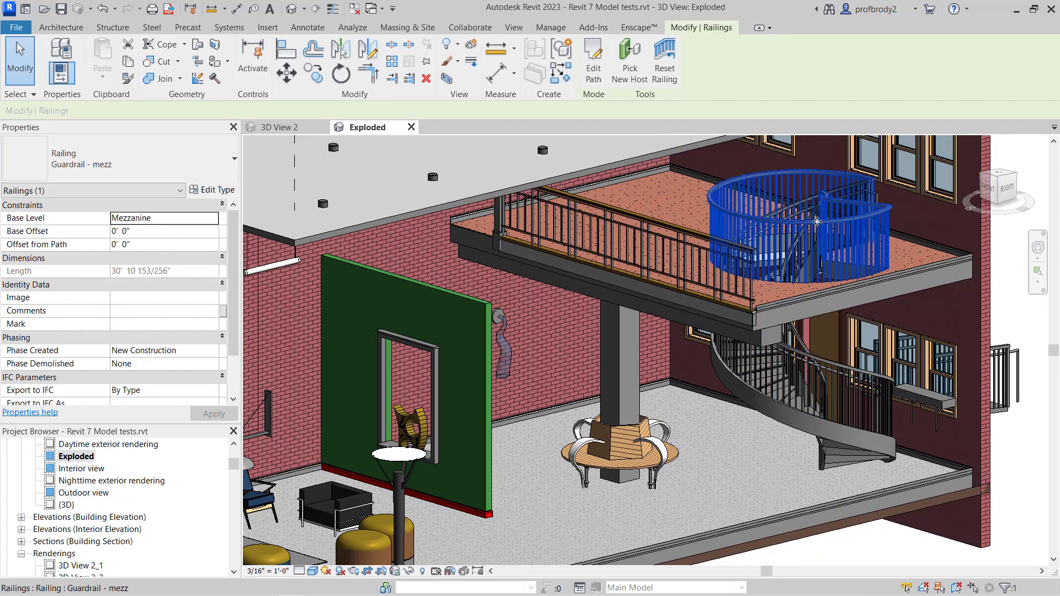
{"action": "left_click", "coordinate": [212, 191]}
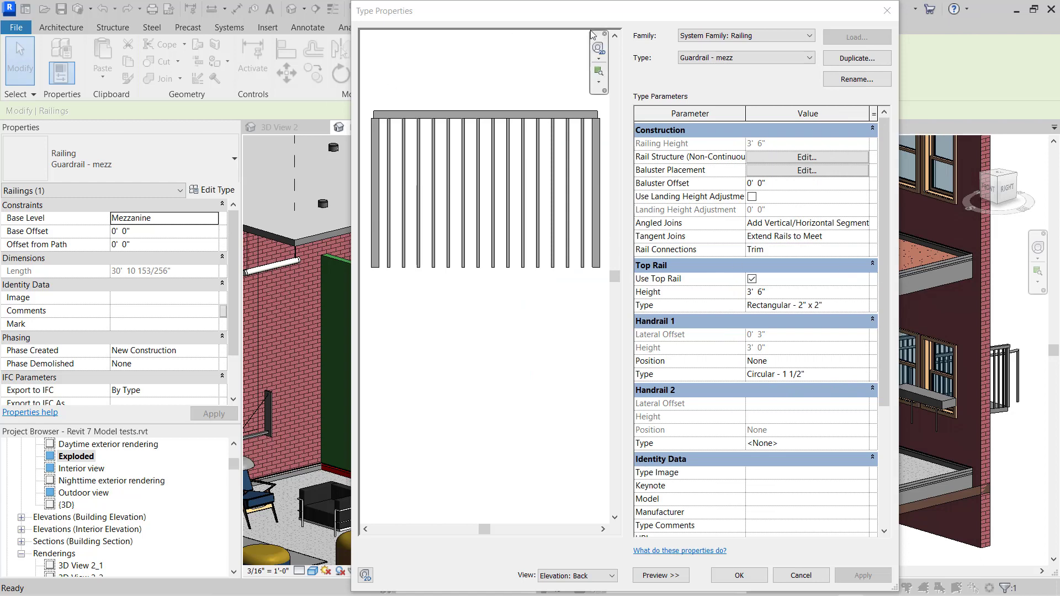
{"action": "left_click_drag", "start_coordinate": [900, 207], "coordinate": [959, 210]}
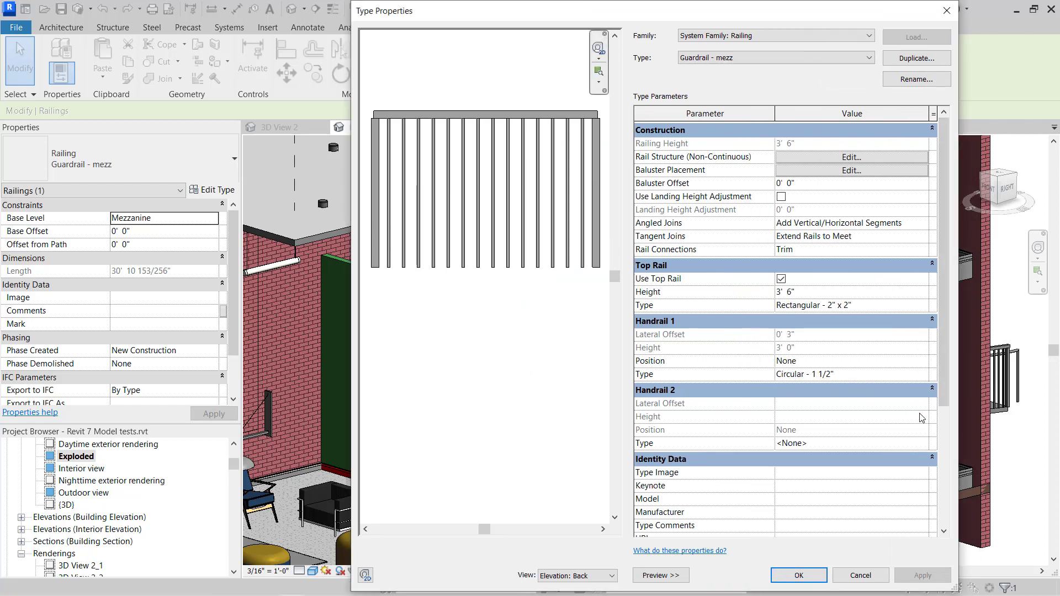
{"action": "left_click_drag", "start_coordinate": [943, 393], "coordinate": [950, 313]}
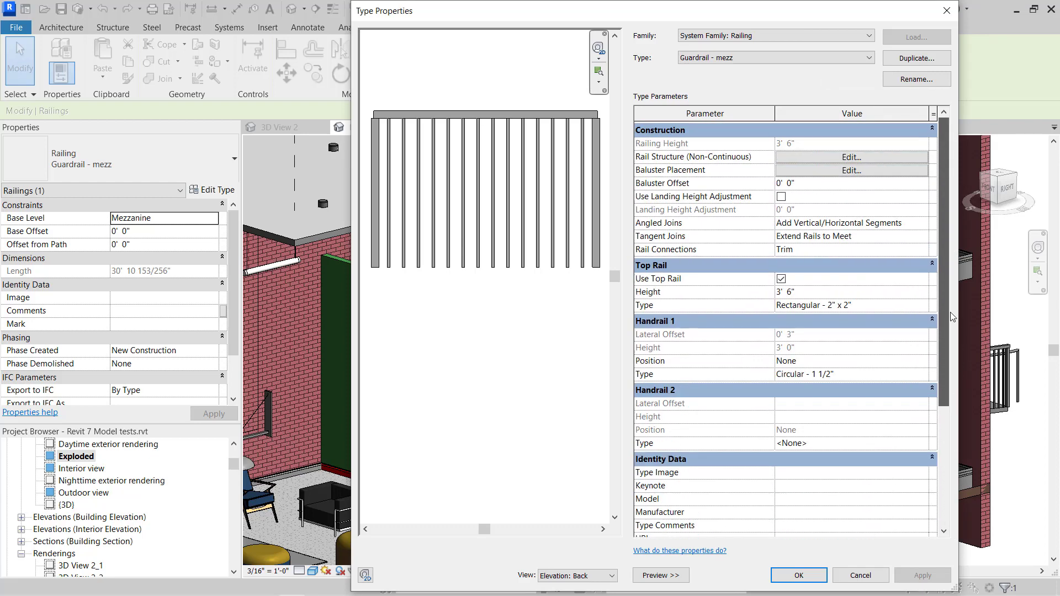
{"action": "left_click", "coordinate": [828, 308]}
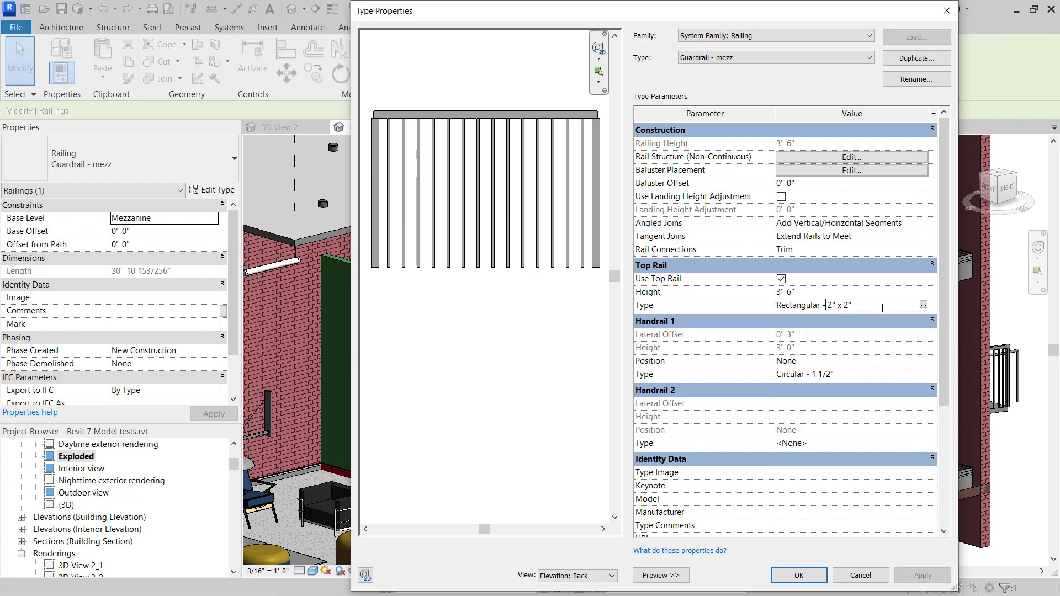
{"action": "left_click", "coordinate": [923, 307]}
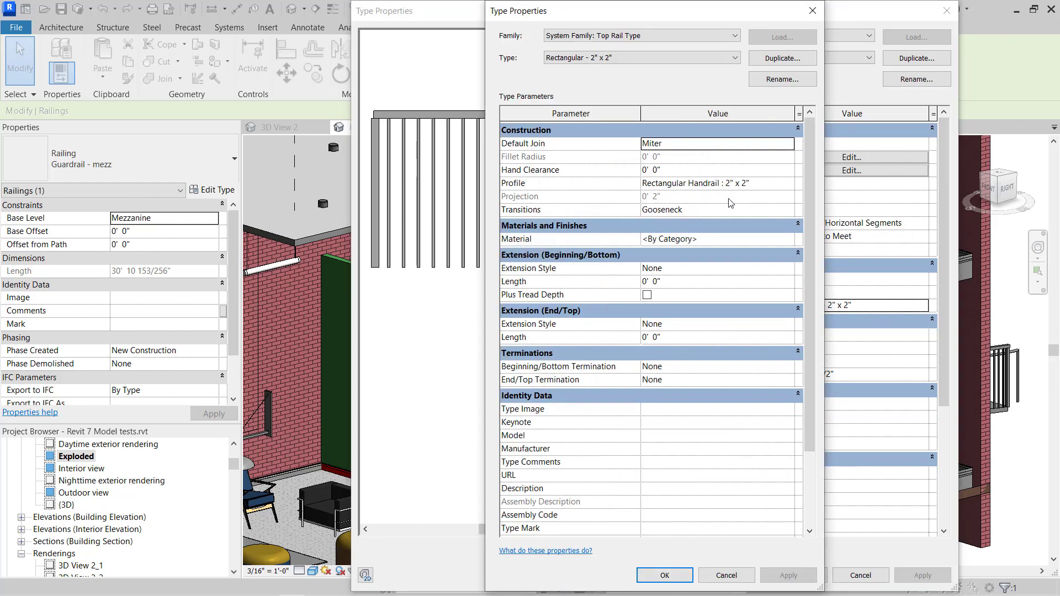
Assign the _Wall paint red material to the Rectangular - 2" x 2" top rail type and accept the change.
{"action": "left_click", "coordinate": [758, 242]}
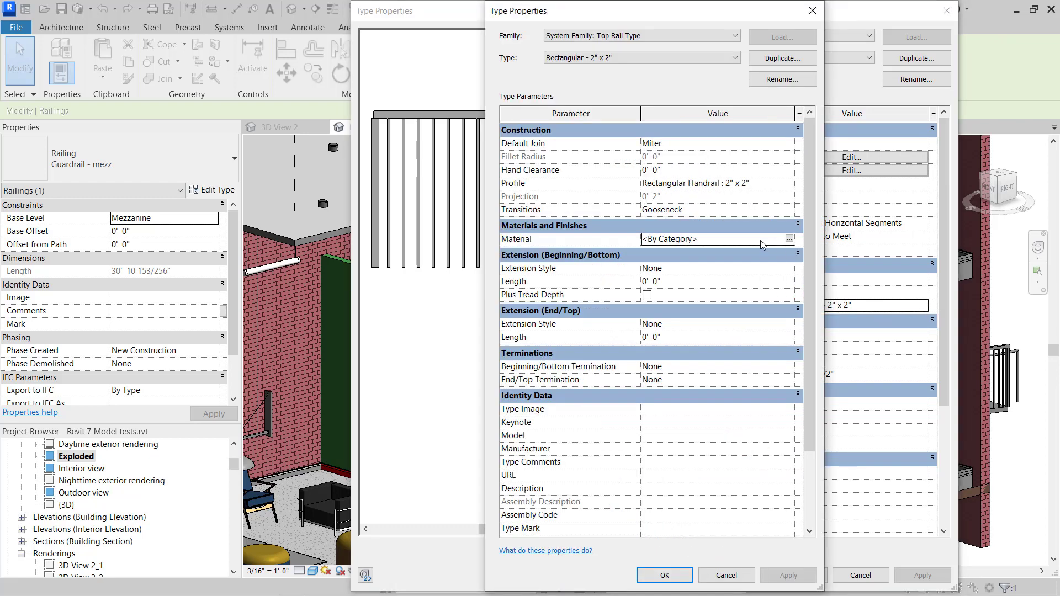
{"action": "left_click", "coordinate": [789, 239]}
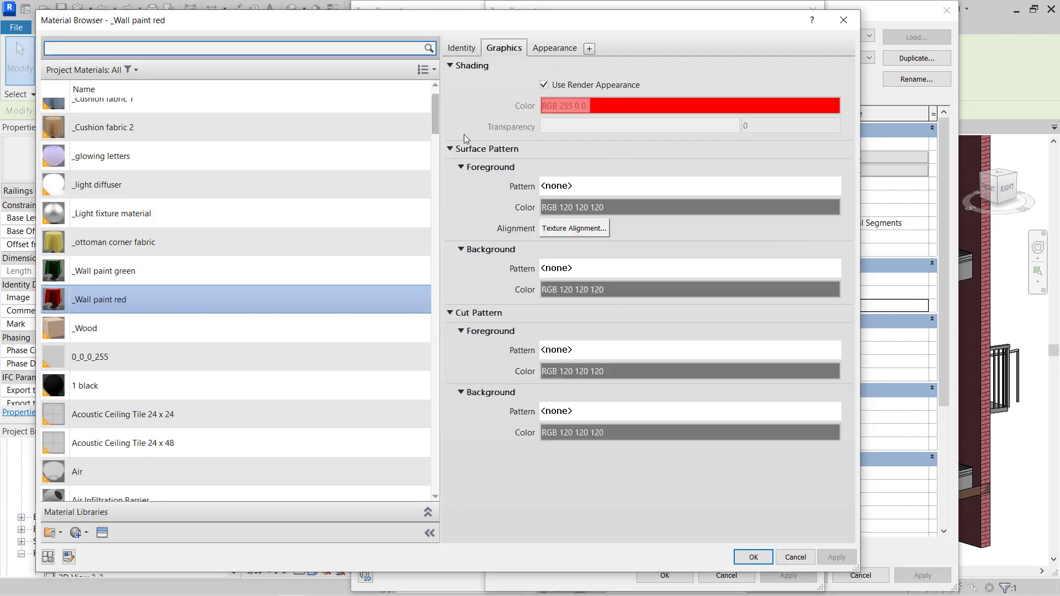
{"action": "left_click", "coordinate": [759, 558]}
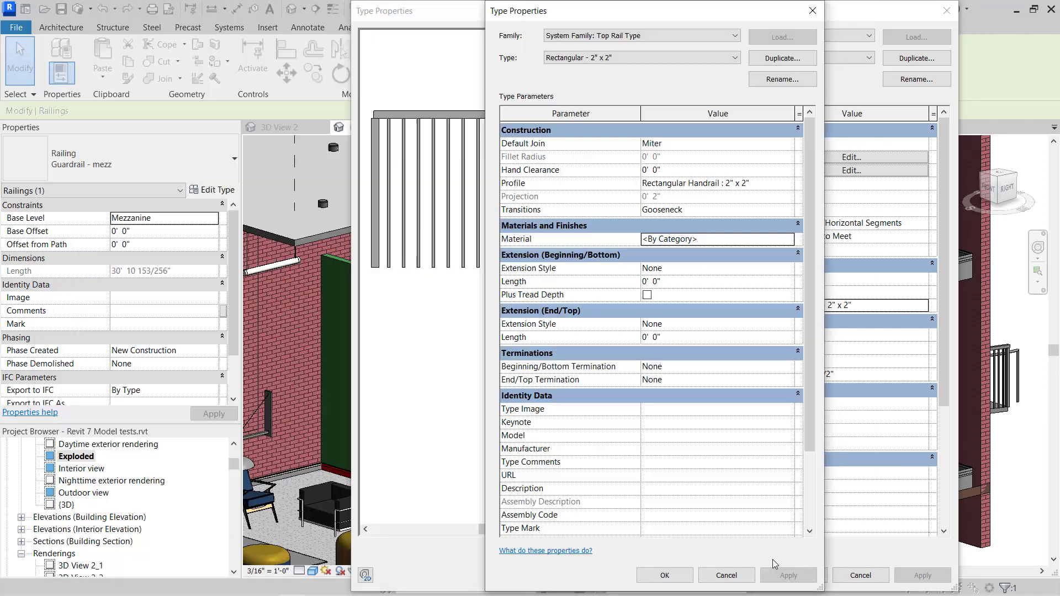
{"action": "left_click", "coordinate": [768, 580]}
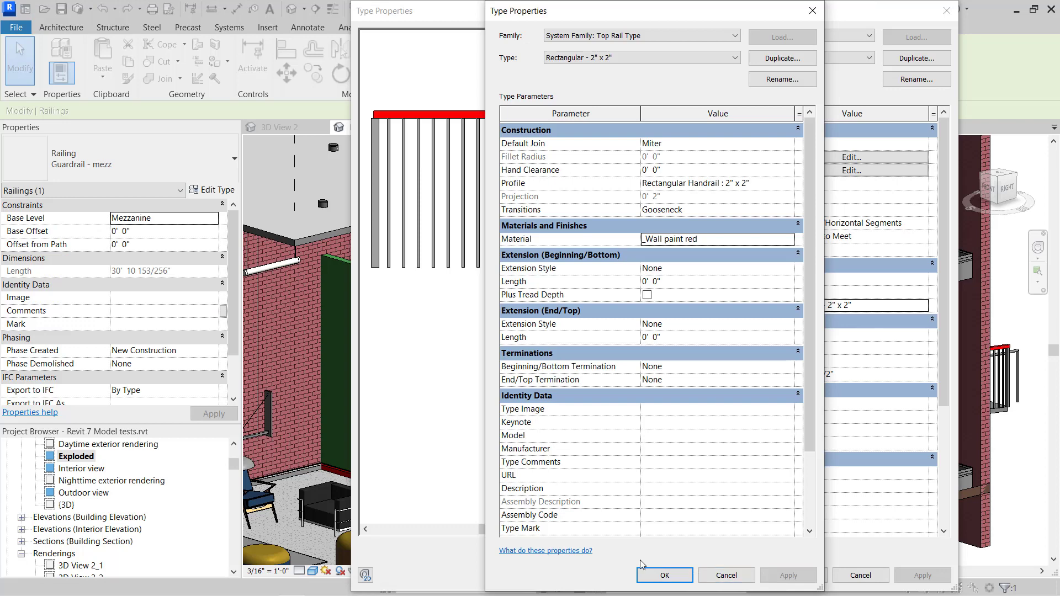
{"action": "left_click_drag", "start_coordinate": [671, 21], "coordinate": [754, 34]}
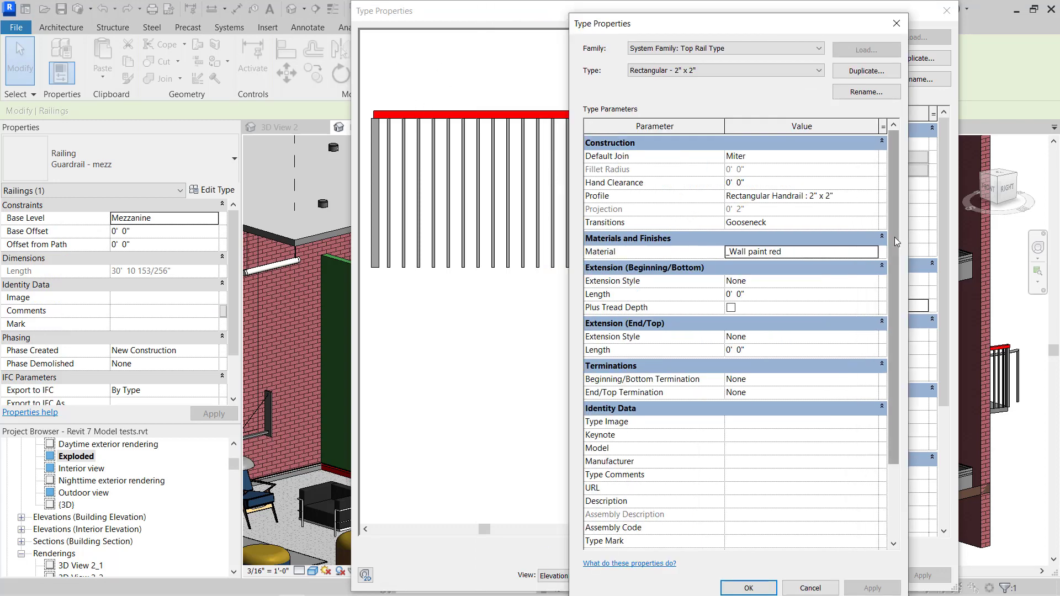
{"action": "key", "text": "Return"}
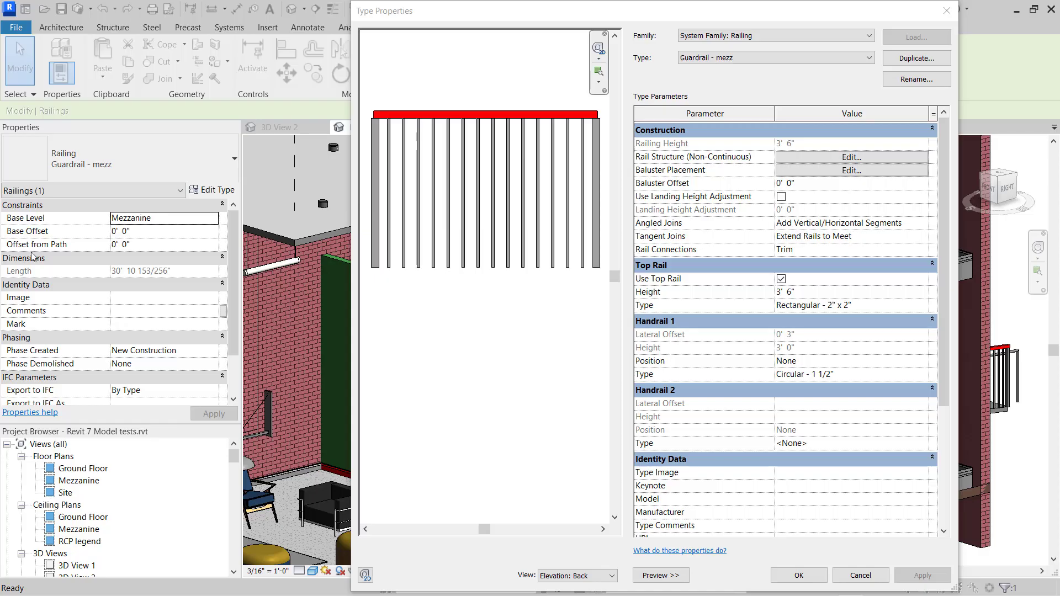
Preview the guardrail type in 3D View 3 and check the regular balusters' family in the baluster placement settings.
{"action": "left_click", "coordinate": [576, 575]}
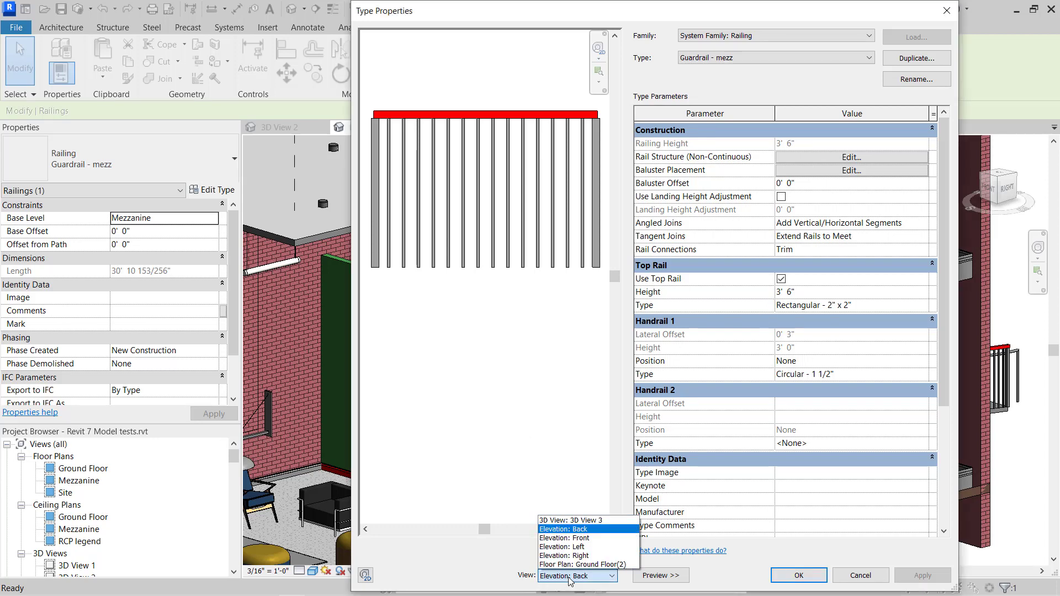
{"action": "left_click", "coordinate": [570, 521]}
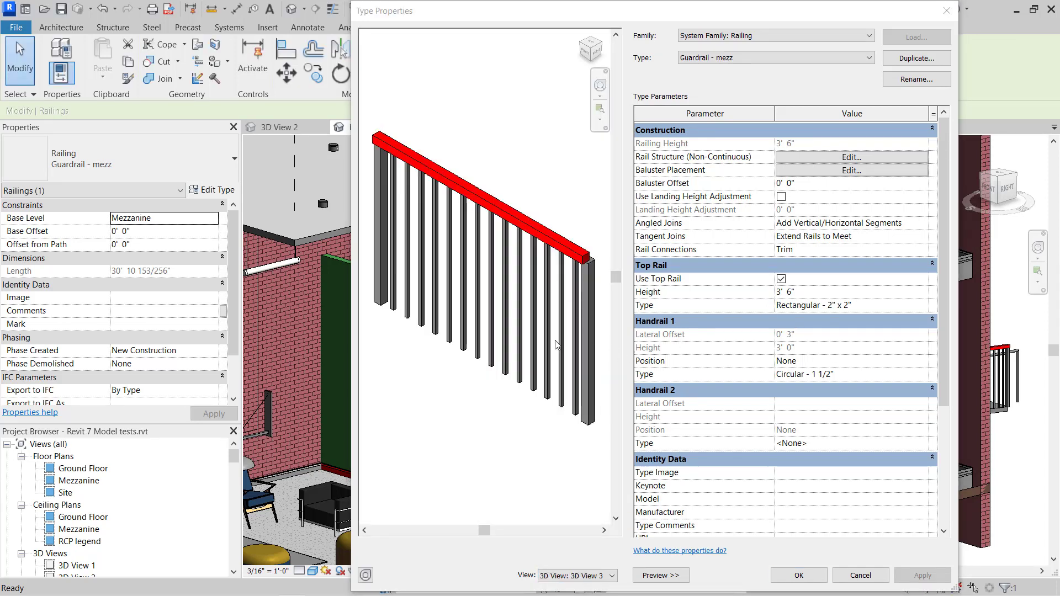
{"action": "left_click", "coordinate": [805, 171]}
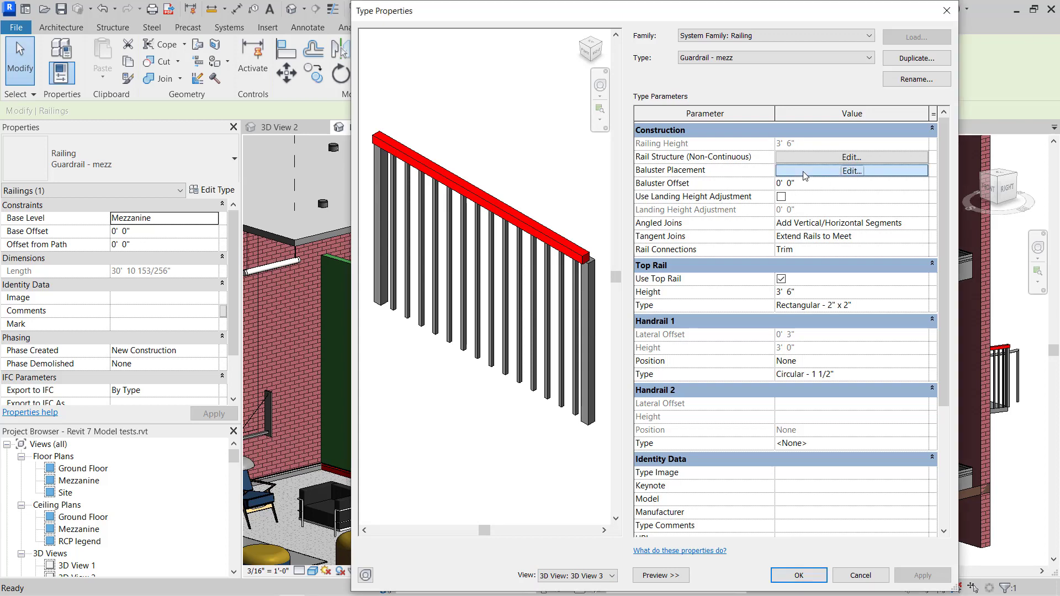
{"action": "left_click", "coordinate": [678, 110]}
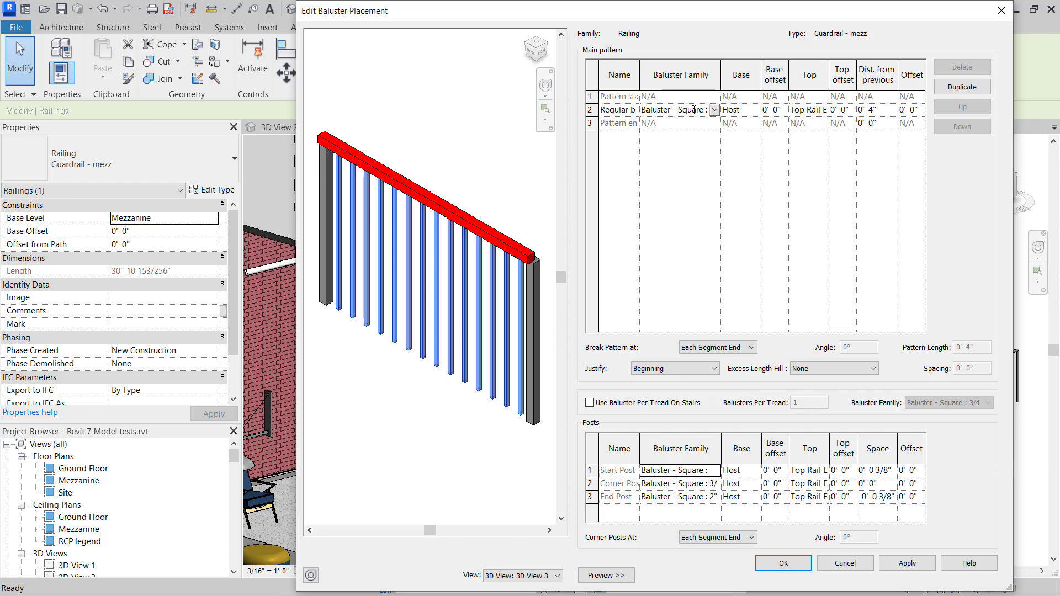
{"action": "left_click", "coordinate": [714, 110]}
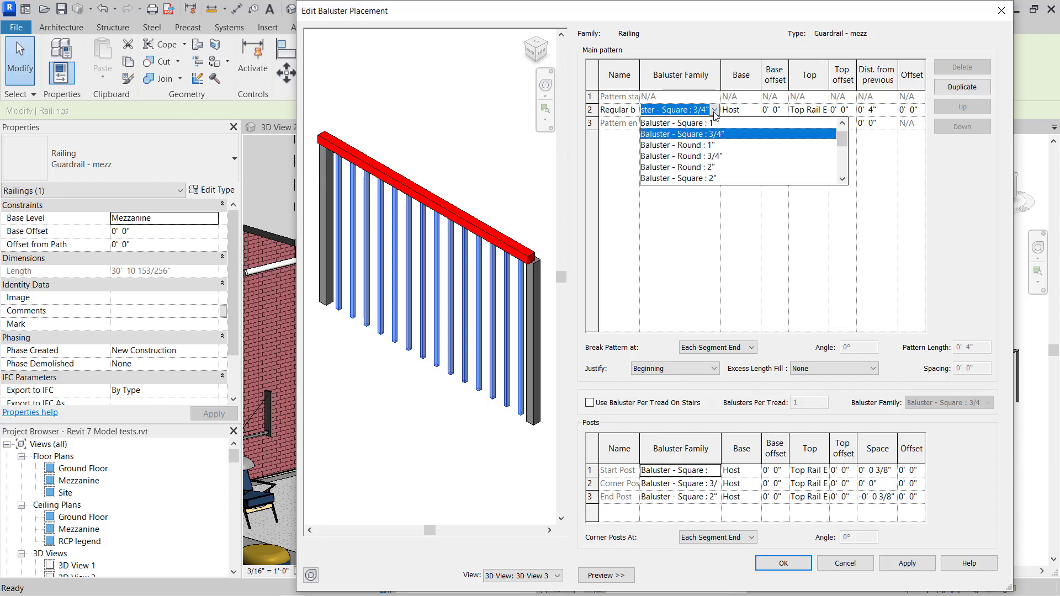
{"action": "left_click", "coordinate": [715, 114]}
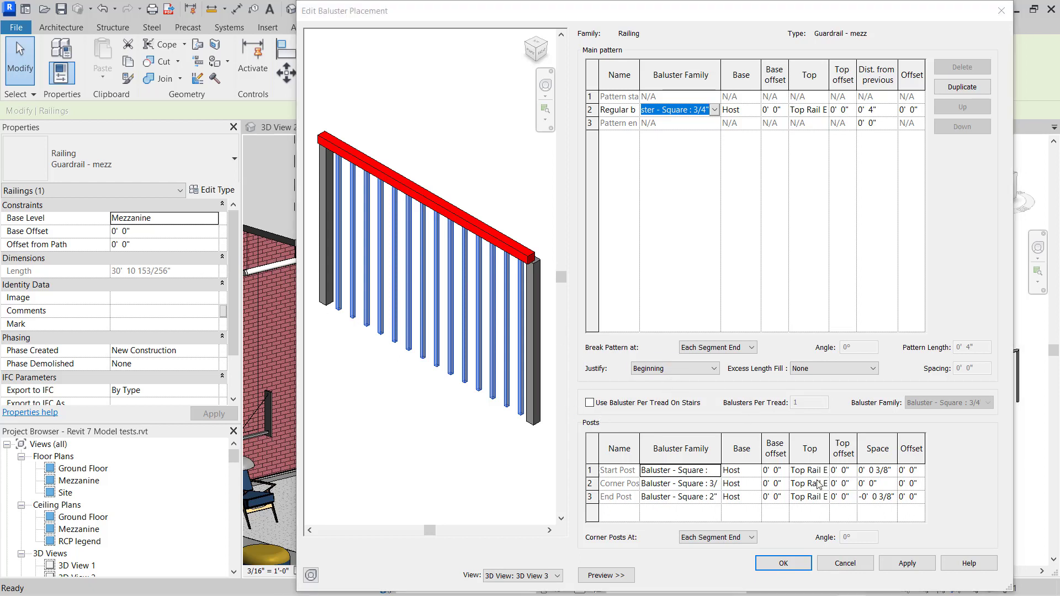
Accept the baluster placement settings and the Guardrail - mezz type changes.
{"action": "left_click", "coordinate": [907, 563]}
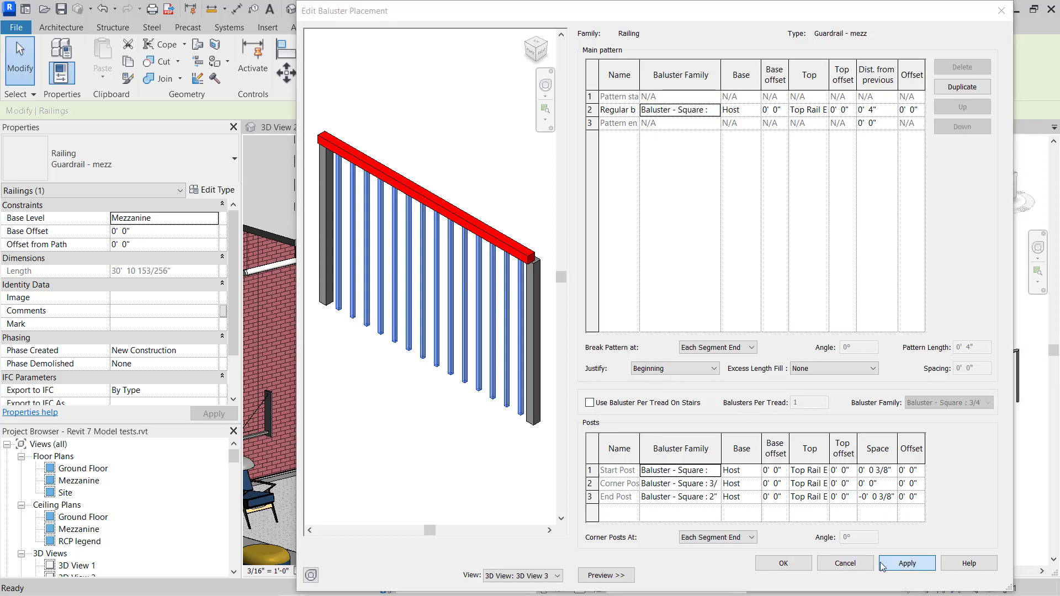
{"action": "left_click", "coordinate": [782, 563]}
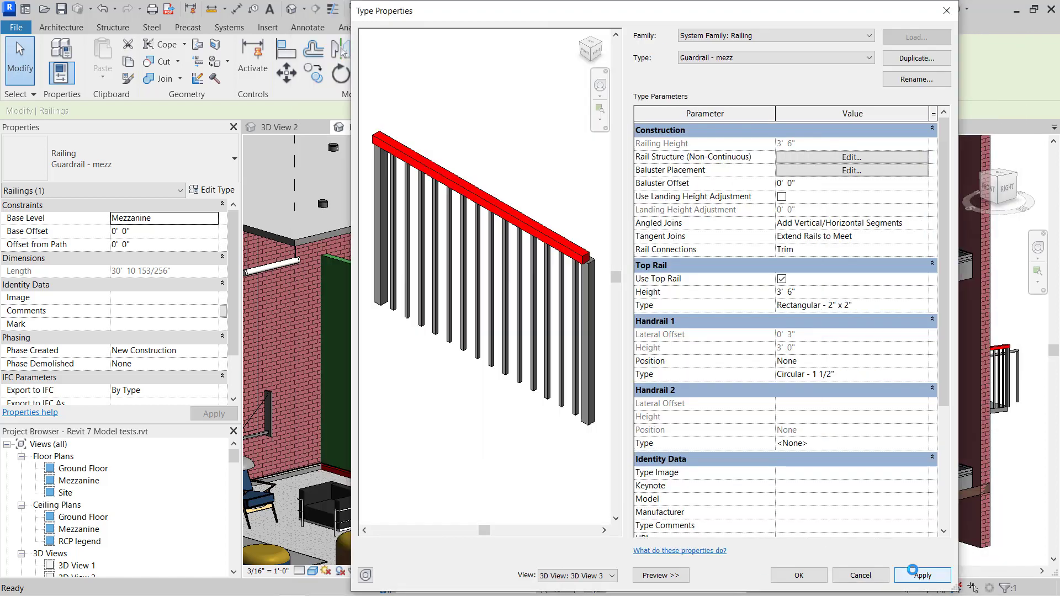
{"action": "left_click", "coordinate": [799, 574]}
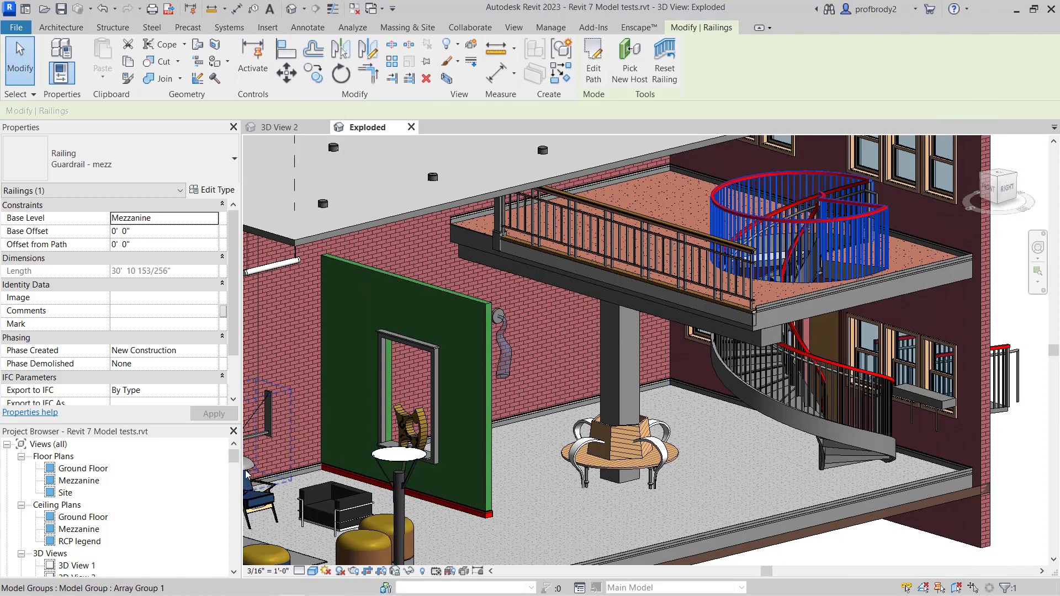
Find the Baluster - Square 3/4" type among the railing families, open its type properties and enlarge its 3D preview.
{"action": "left_click_drag", "start_coordinate": [234, 459], "coordinate": [245, 537]}
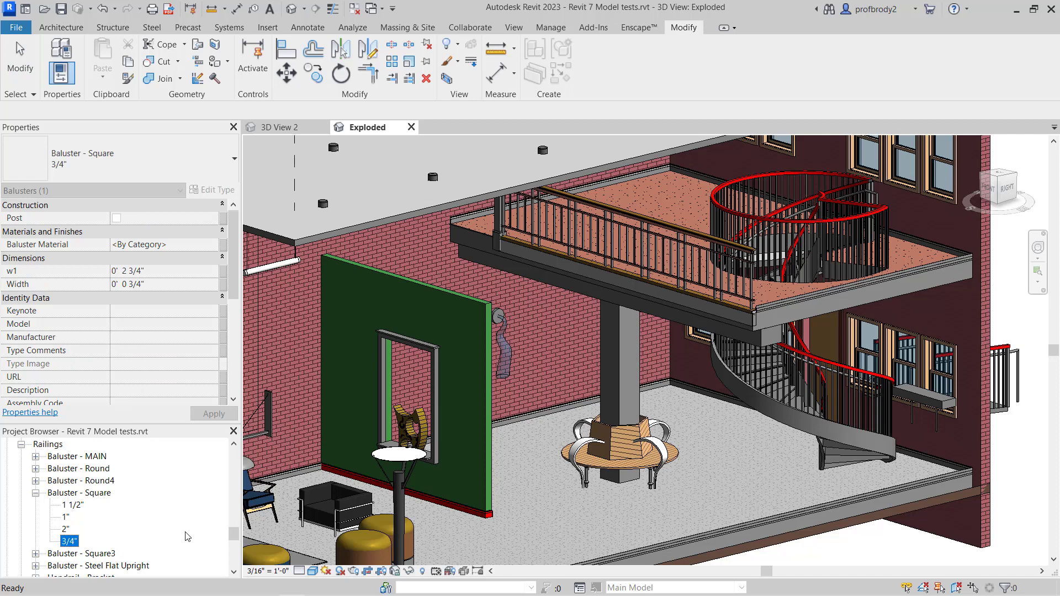
{"action": "left_click", "coordinate": [65, 528]}
{"action": "left_click", "coordinate": [69, 541]}
{"action": "left_click", "coordinate": [69, 541]}
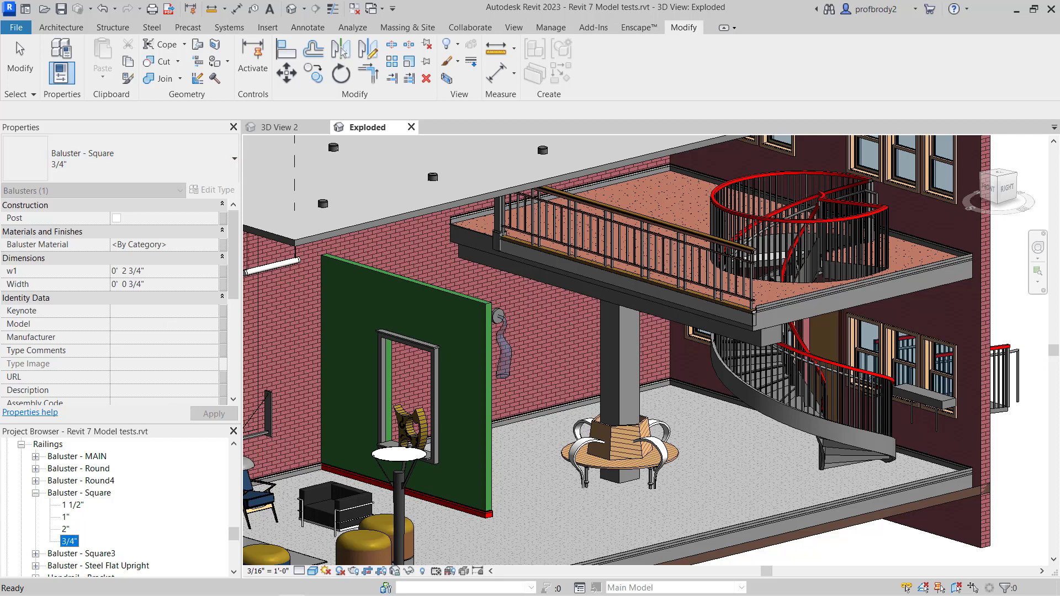
{"action": "left_click", "coordinate": [69, 542]}
{"action": "right_click", "coordinate": [72, 541]}
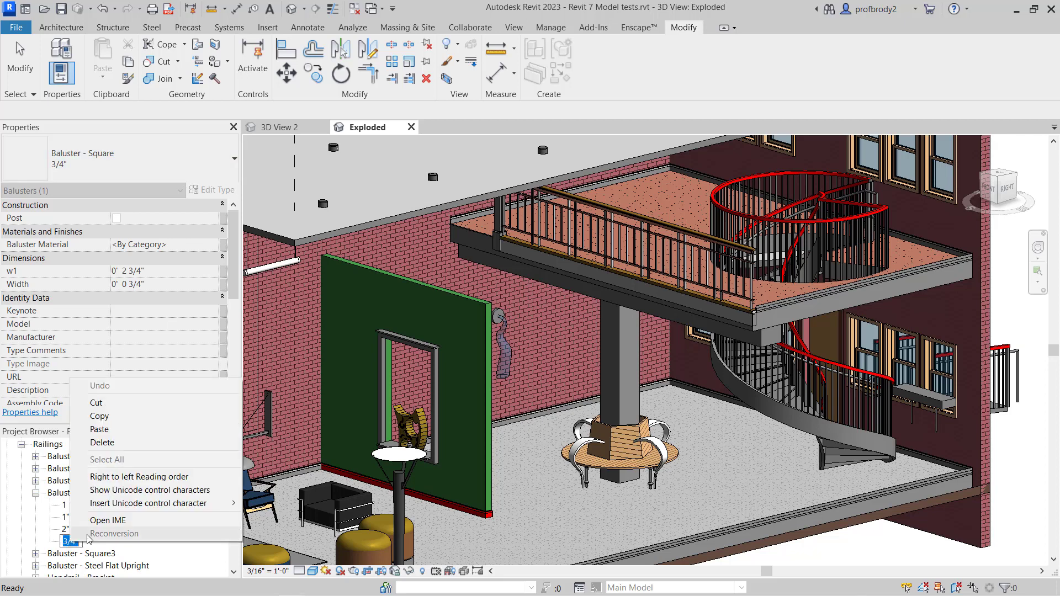
{"action": "key", "text": "Escape"}
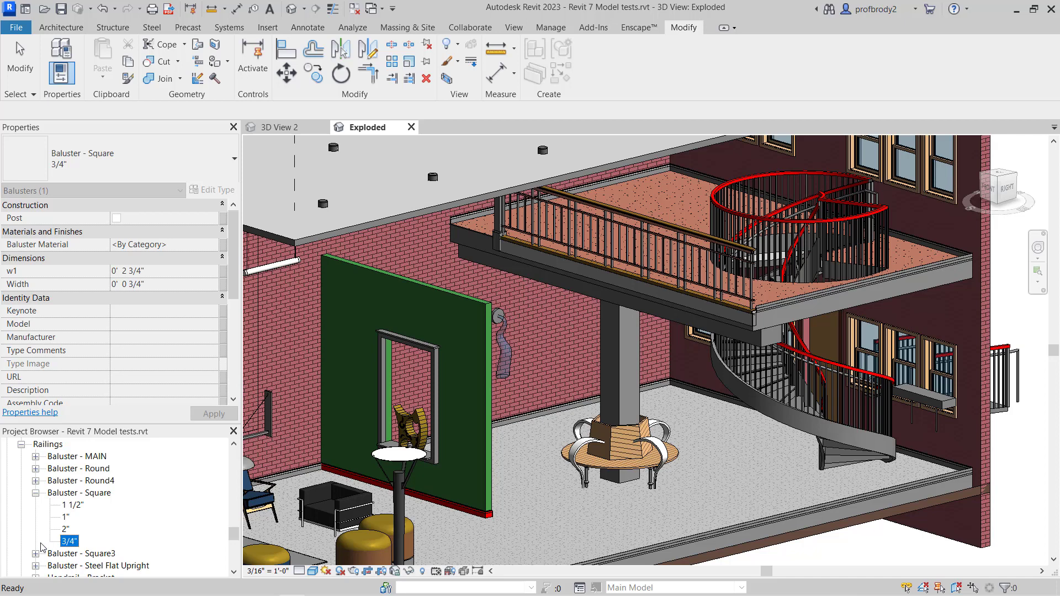
{"action": "right_click", "coordinate": [69, 542]}
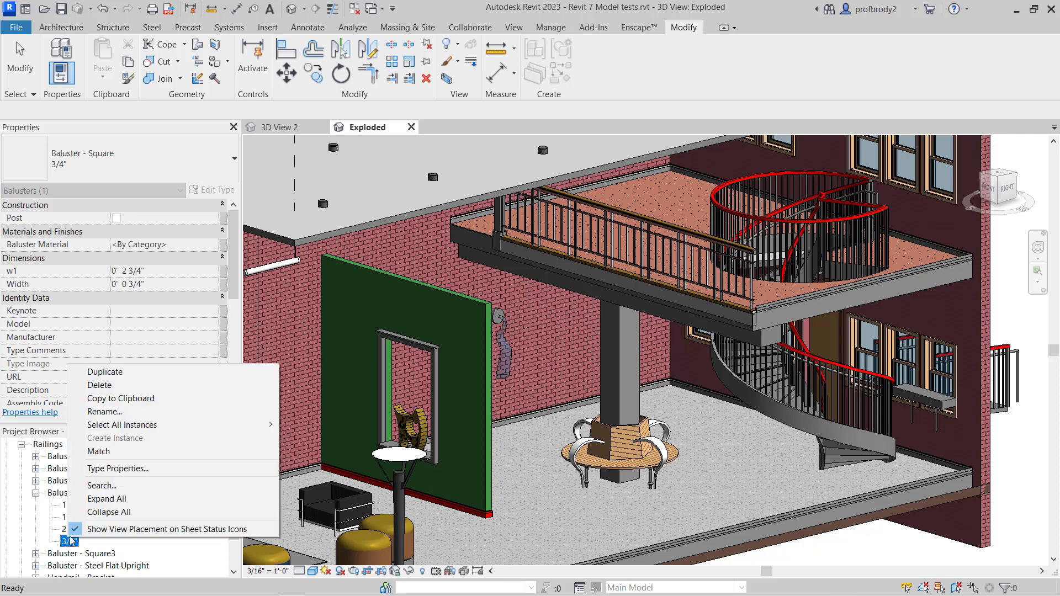
{"action": "left_click", "coordinate": [127, 470]}
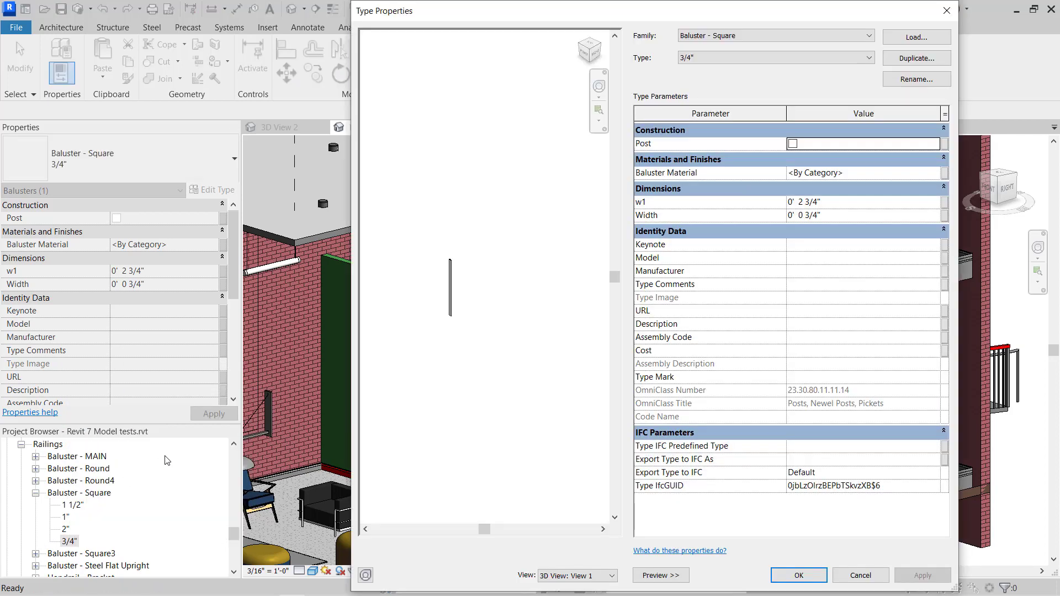
{"action": "scroll", "coordinate": [441, 309], "scroll_direction": "up", "scroll_amount": 3}
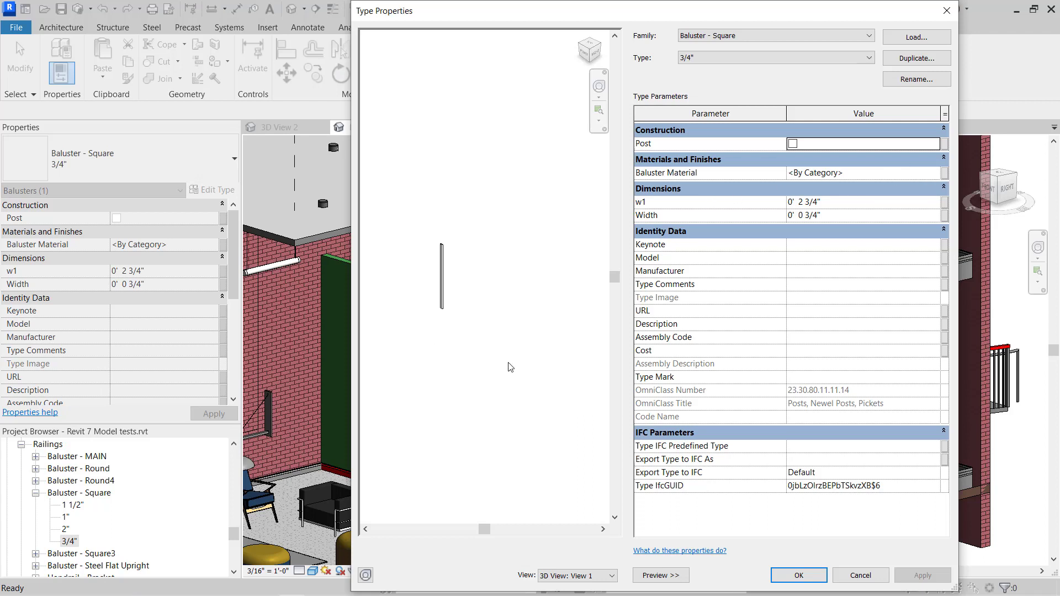
{"action": "middle_click_drag", "start_coordinate": [433, 308], "coordinate": [558, 386]}
{"action": "scroll", "coordinate": [552, 378], "scroll_direction": "up", "scroll_amount": 1}
{"action": "scroll", "coordinate": [550, 373], "scroll_direction": "up", "scroll_amount": 1}
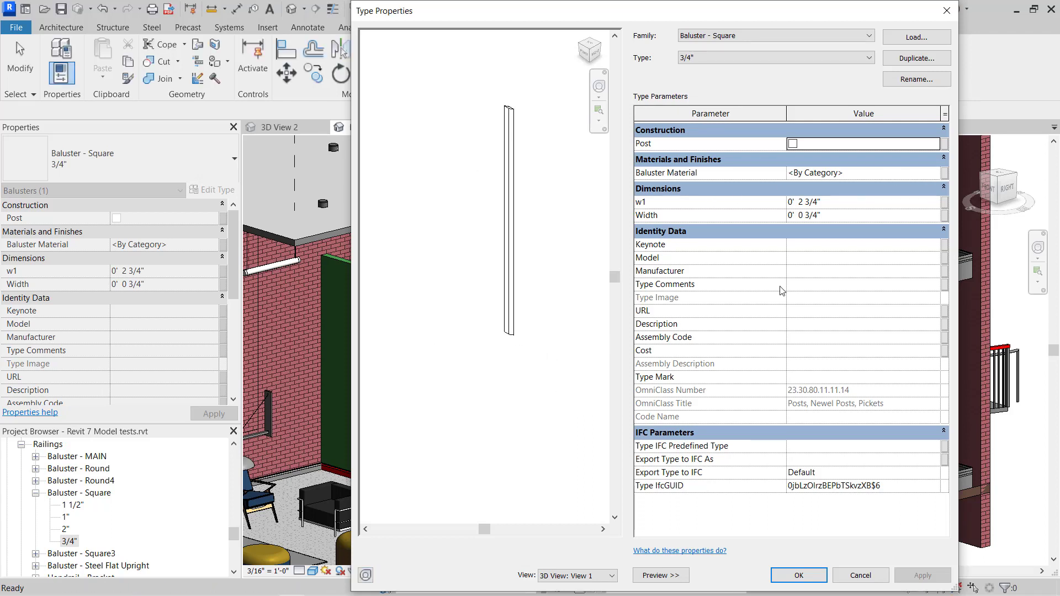
Assign the _Wall paint red material to the Baluster - Square 3/4" type and accept the change.
{"action": "left_click", "coordinate": [945, 173]}
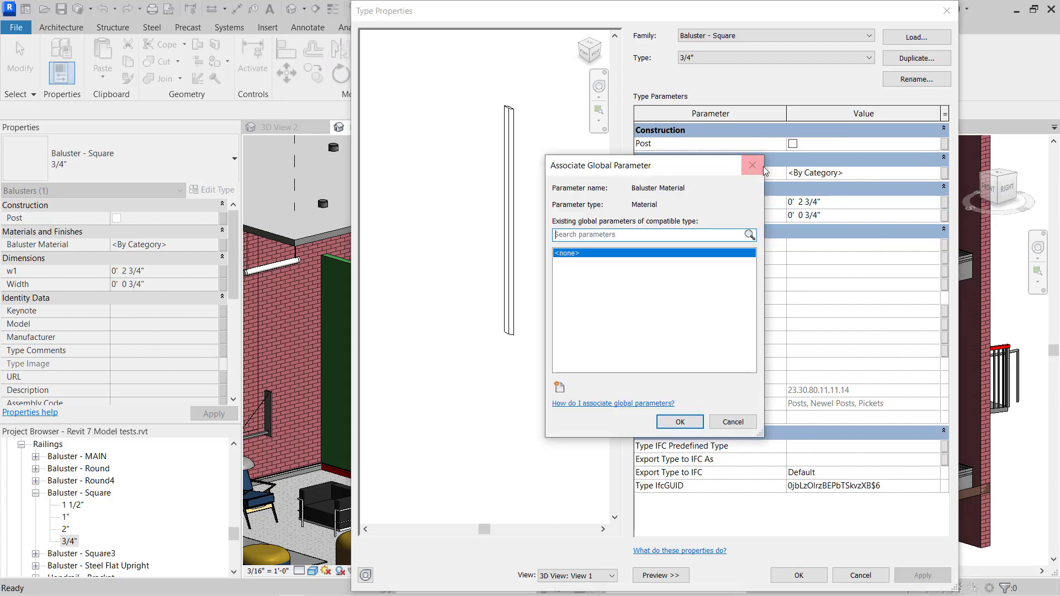
{"action": "left_click", "coordinate": [756, 160]}
{"action": "left_click", "coordinate": [918, 178]}
{"action": "left_click", "coordinate": [935, 173]}
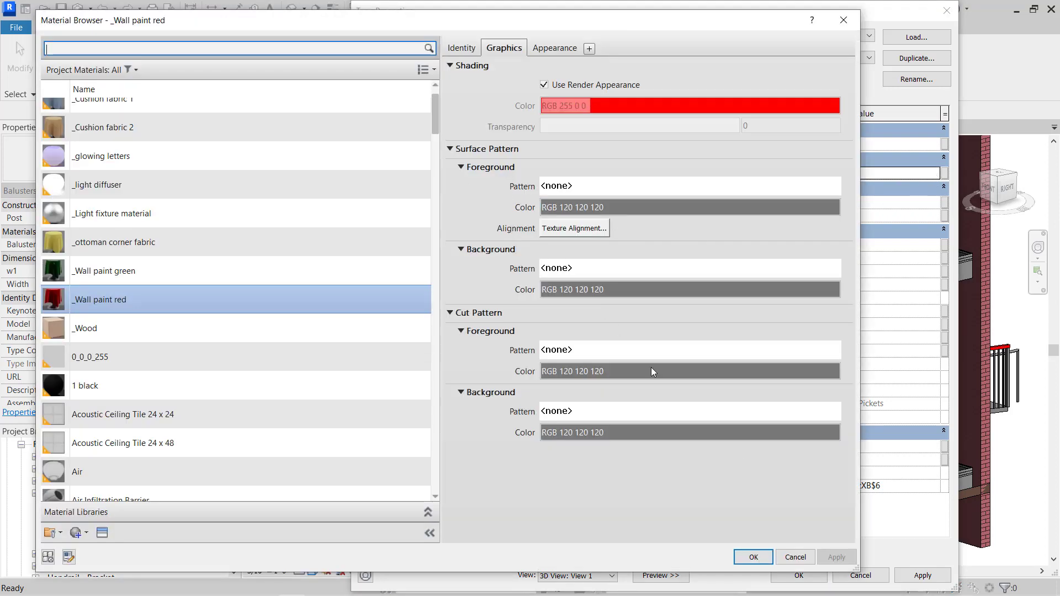
{"action": "left_click", "coordinate": [752, 556]}
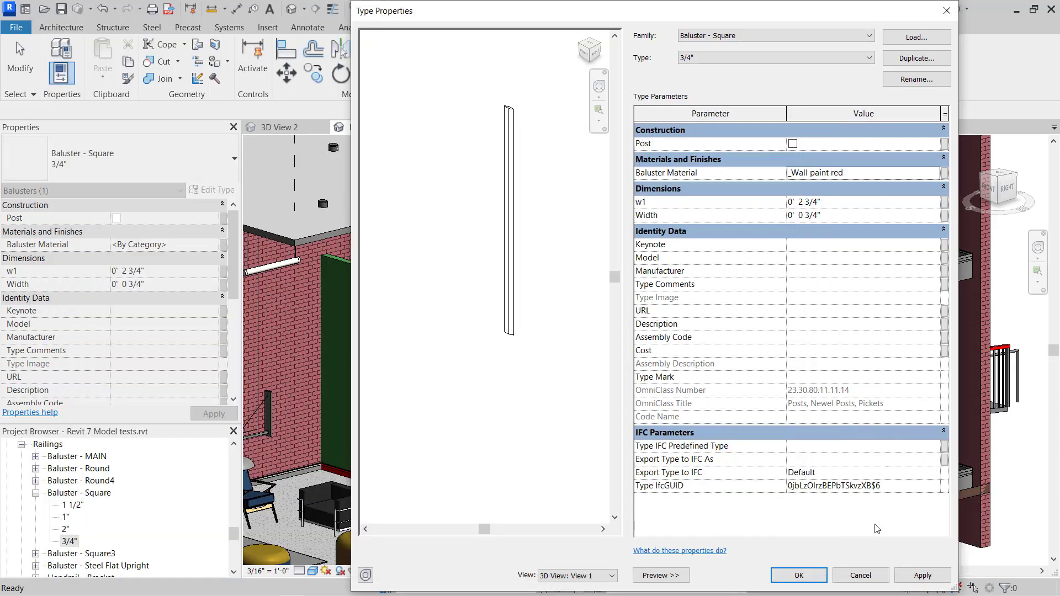
{"action": "left_click", "coordinate": [912, 572]}
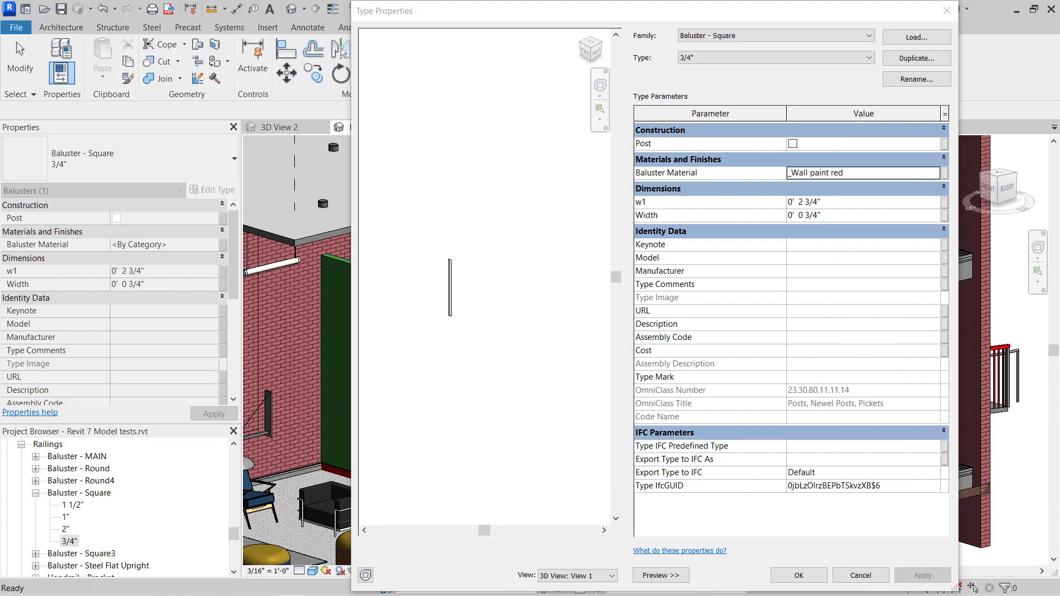
{"action": "left_click", "coordinate": [784, 574]}
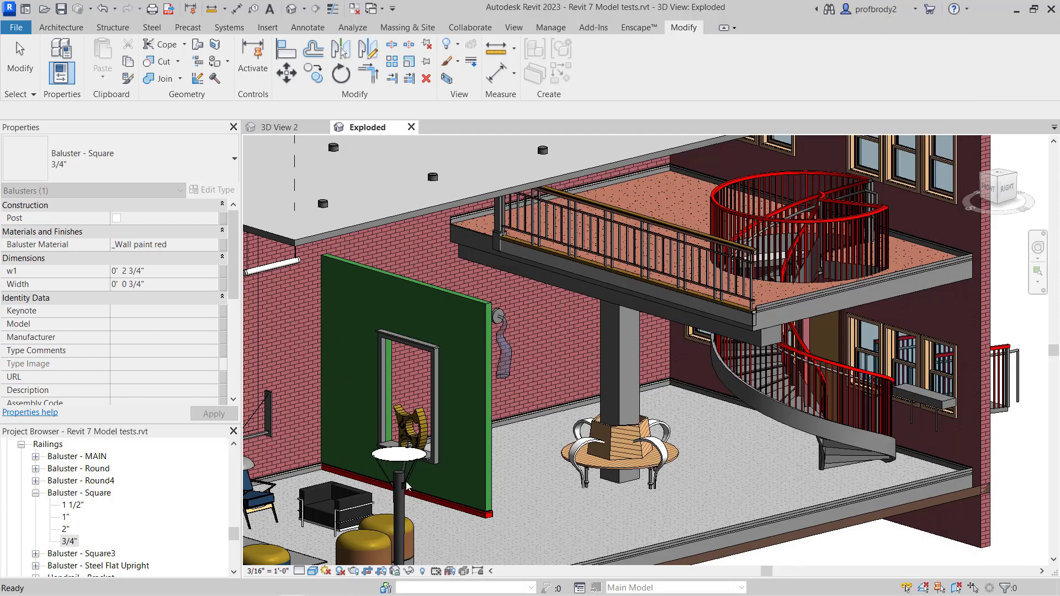
Set the baluster material of the Baluster - Square 2" type to _Wall paint red and accept the type properties.
{"action": "left_click", "coordinate": [66, 529]}
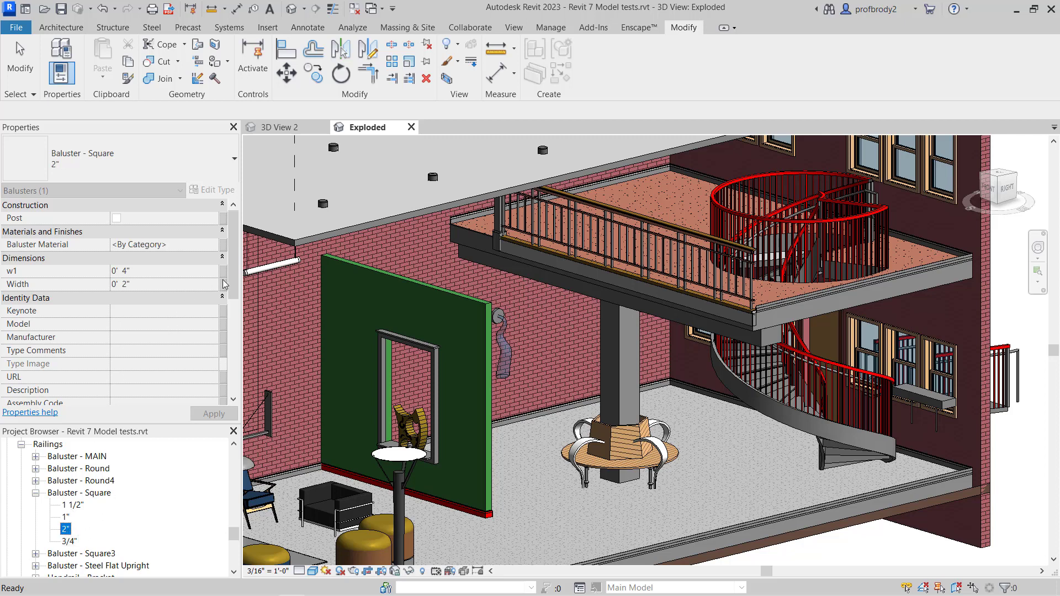
{"action": "right_click", "coordinate": [73, 532]}
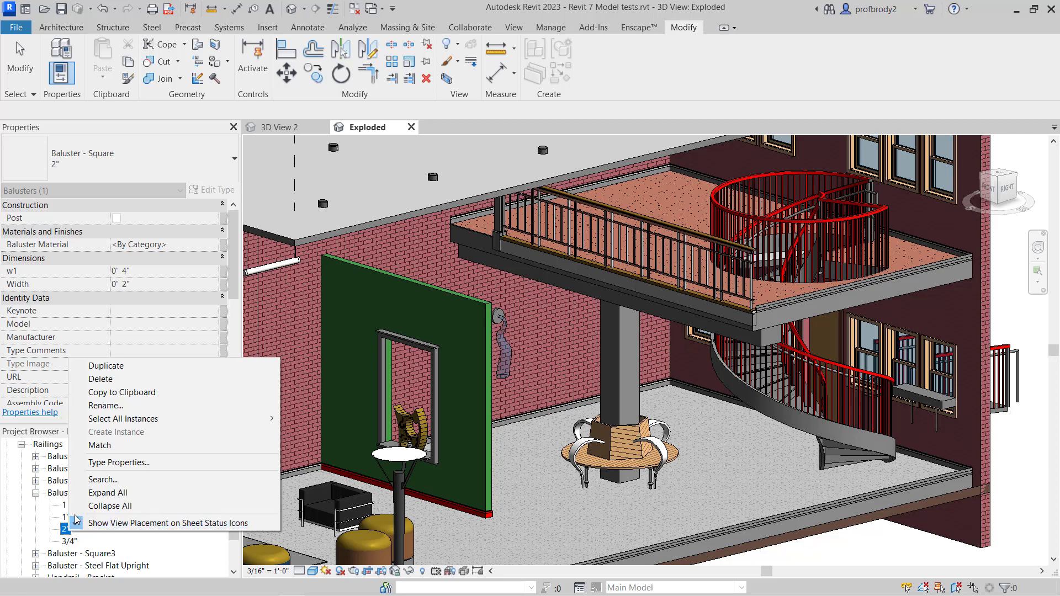
{"action": "left_click", "coordinate": [130, 463]}
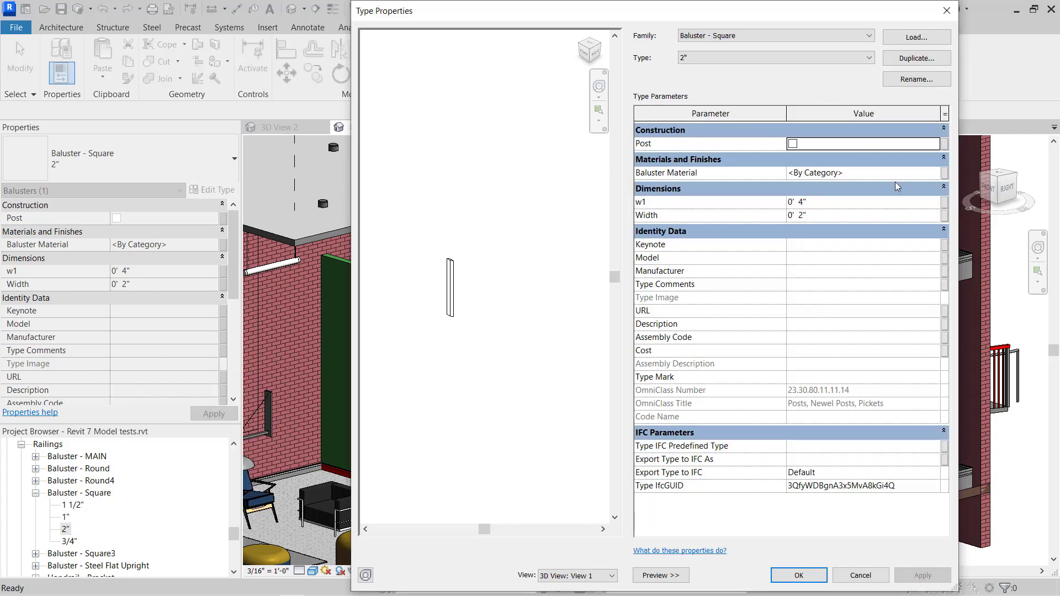
{"action": "left_click", "coordinate": [933, 174]}
{"action": "left_click", "coordinate": [935, 173]}
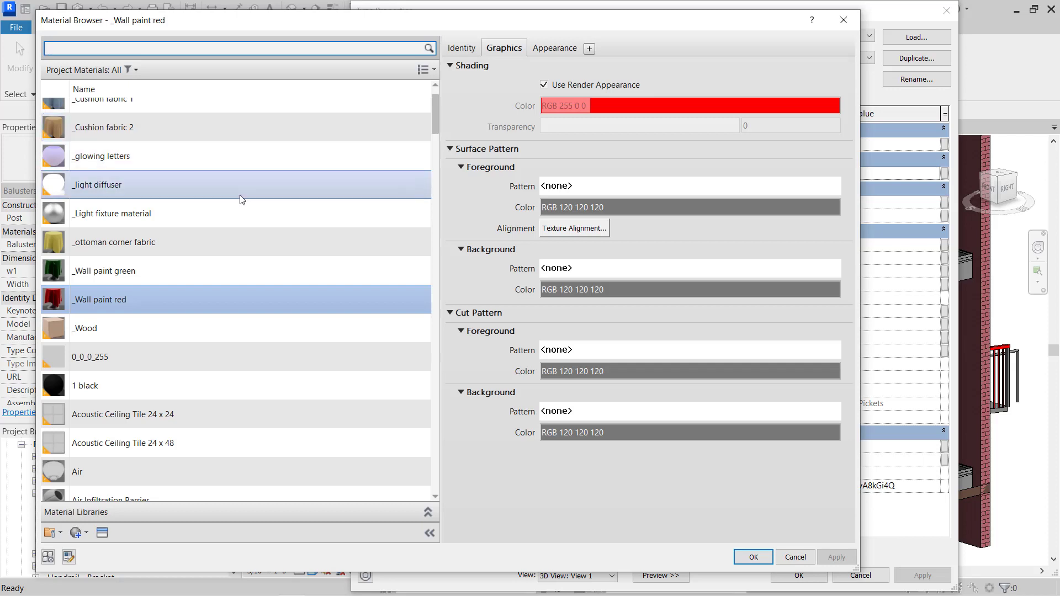
{"action": "left_click", "coordinate": [753, 557]}
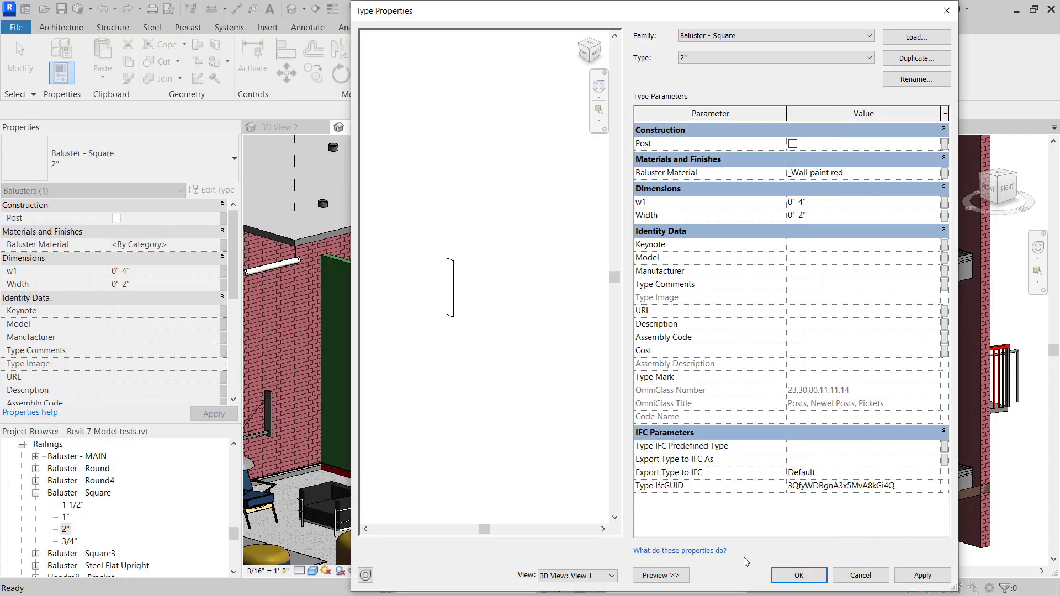
{"action": "left_click", "coordinate": [805, 581]}
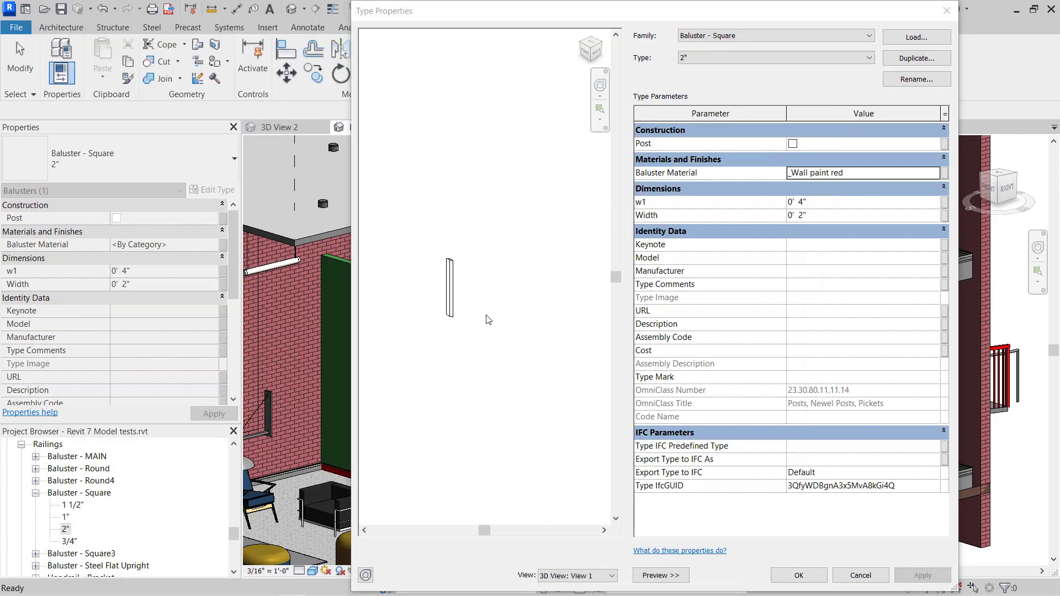
{"action": "left_click", "coordinate": [801, 577]}
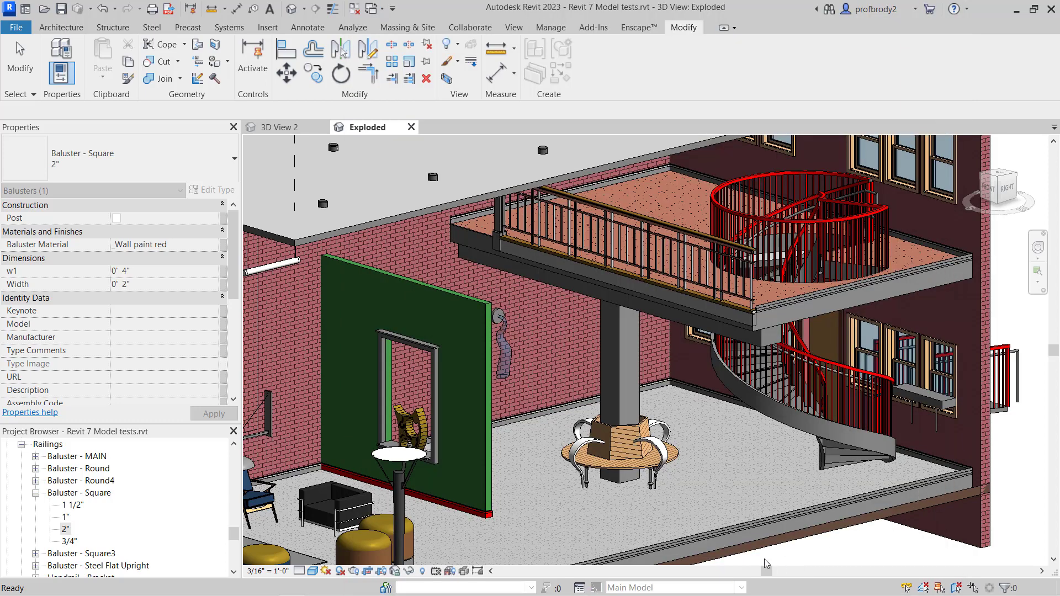
Assign the _Wall paint red material to the Stringer - 2" Width type among the stair families.
{"action": "scroll", "coordinate": [874, 219], "scroll_direction": "up", "scroll_amount": 3}
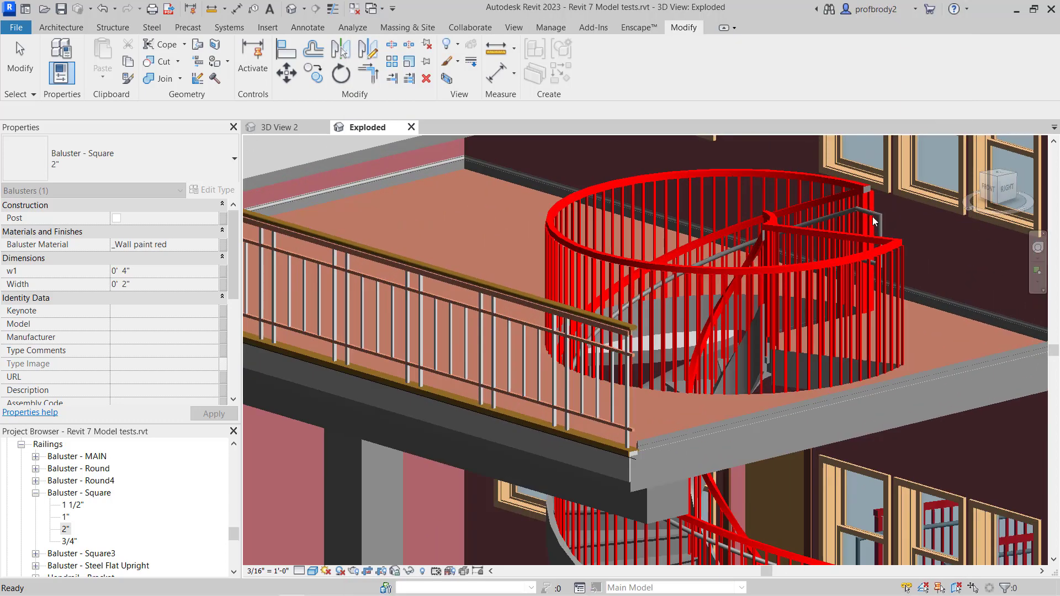
{"action": "scroll", "coordinate": [873, 218], "scroll_direction": "down", "scroll_amount": 4}
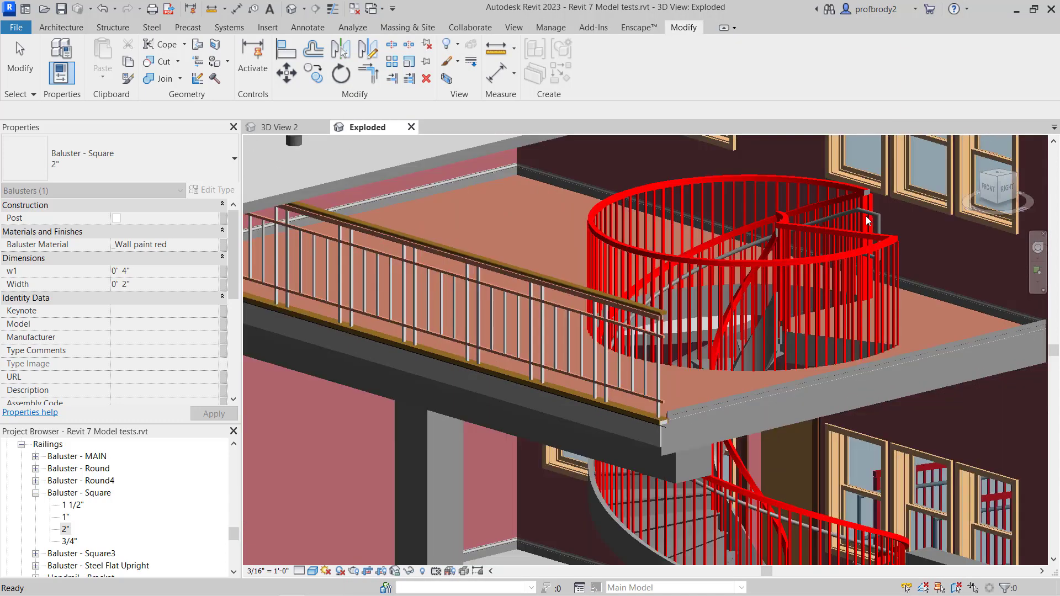
{"action": "scroll", "coordinate": [644, 350], "scroll_direction": "down", "scroll_amount": 1}
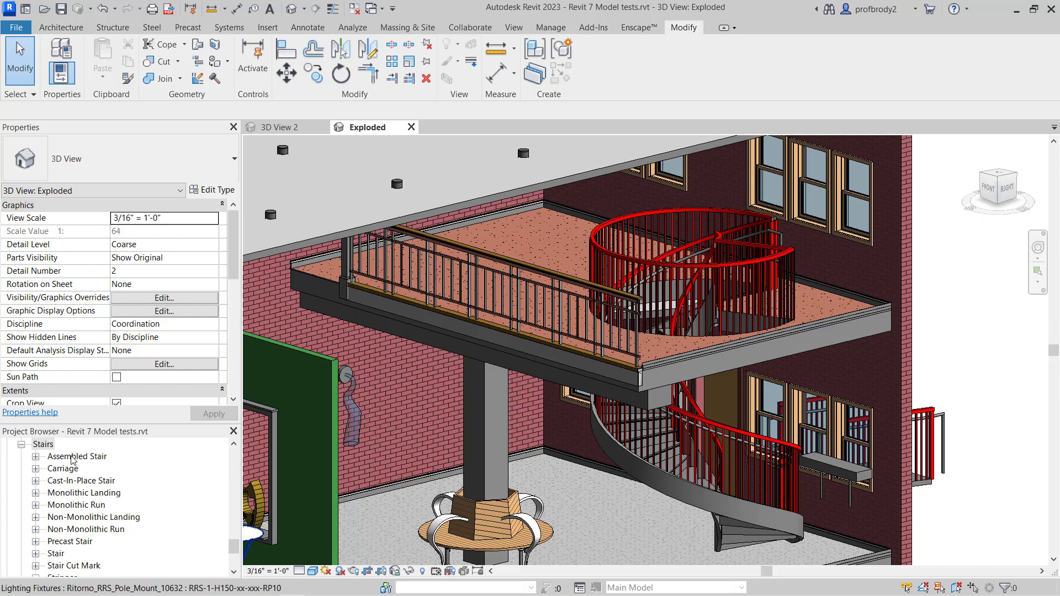
{"action": "mouse_move", "coordinate": [232, 554]}
{"action": "left_mouse_down"}
{"action": "mouse_move", "coordinate": [232, 506]}
{"action": "mouse_move", "coordinate": [230, 551]}
{"action": "left_mouse_up"}
{"action": "scroll", "coordinate": [198, 568], "scroll_direction": "down", "scroll_amount": 2}
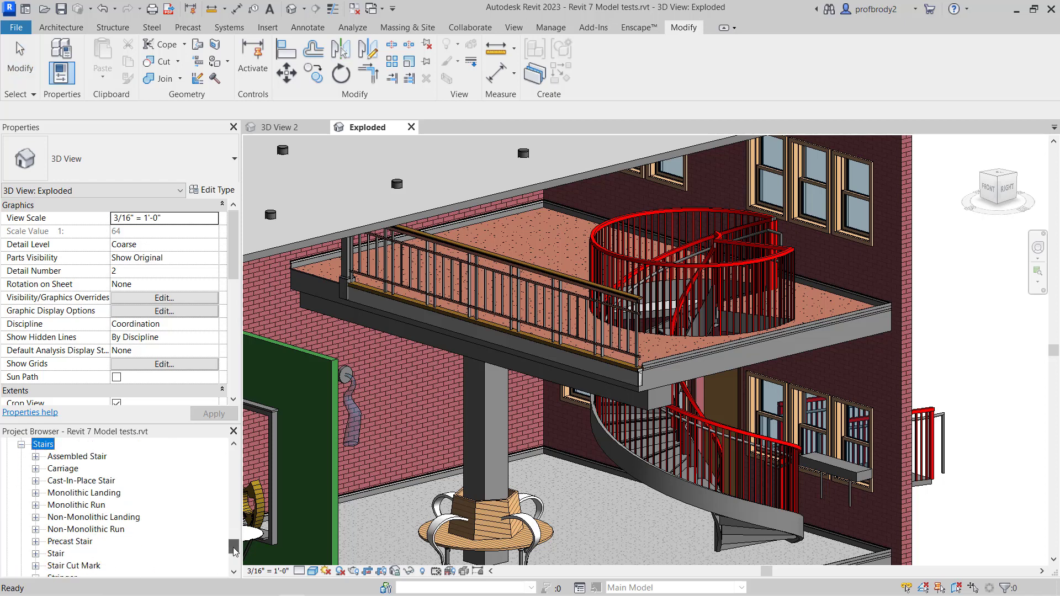
{"action": "left_click", "coordinate": [108, 555]}
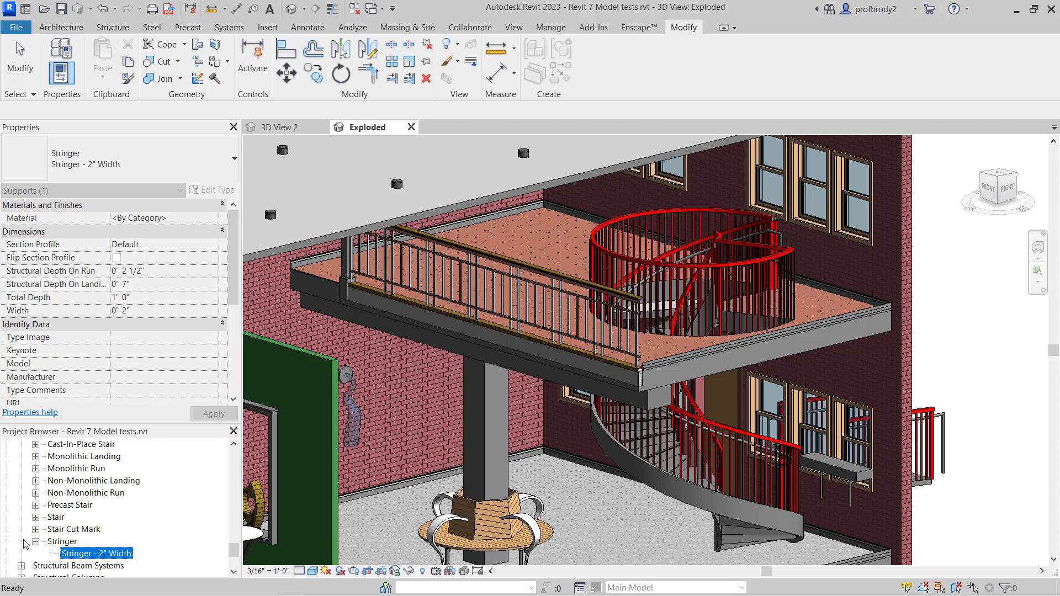
{"action": "right_click", "coordinate": [93, 555]}
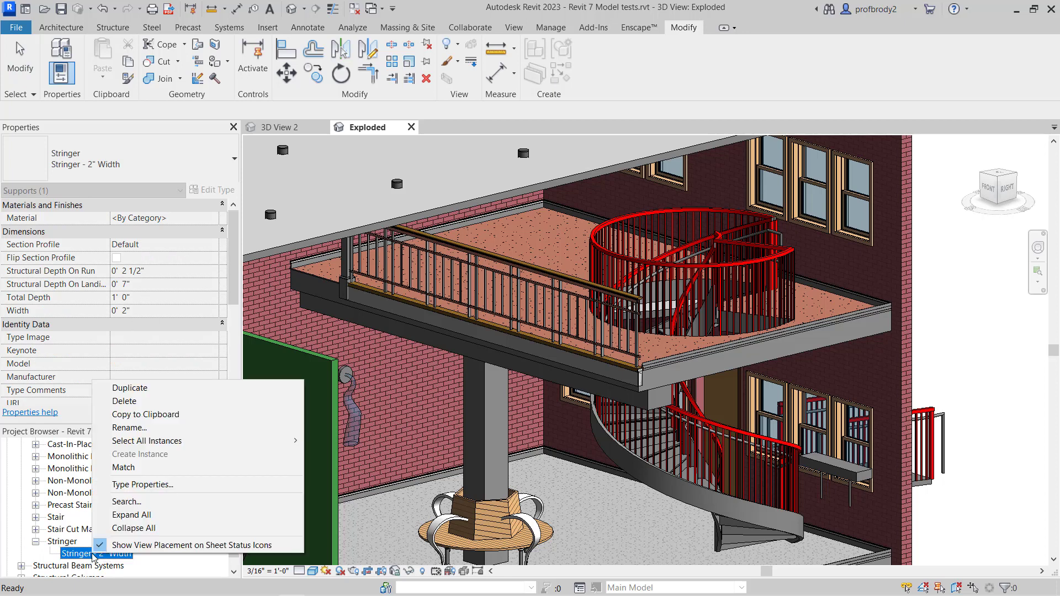
{"action": "left_click", "coordinate": [128, 485]}
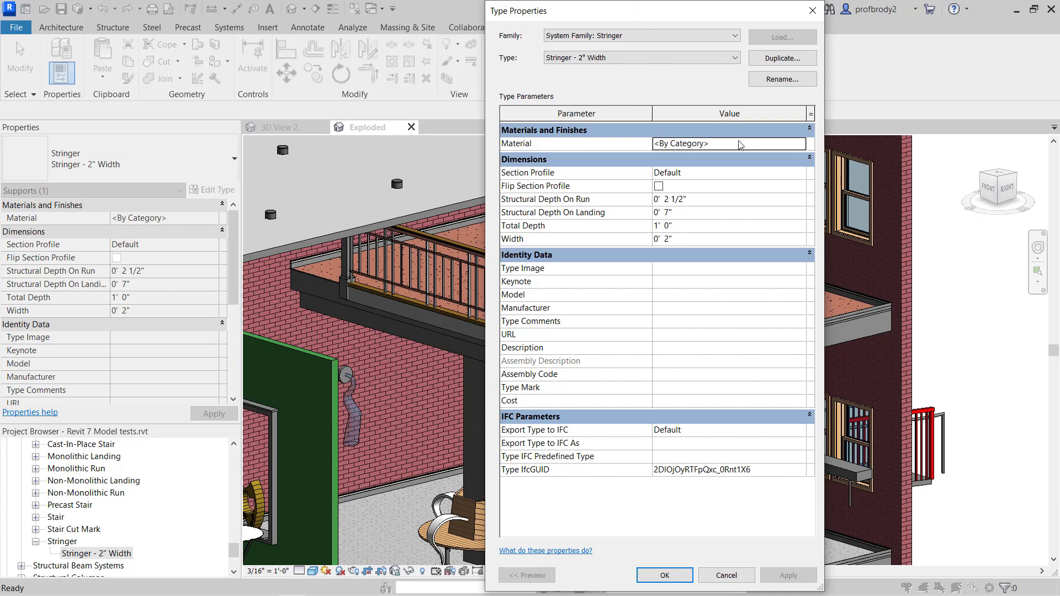
{"action": "left_click", "coordinate": [778, 145]}
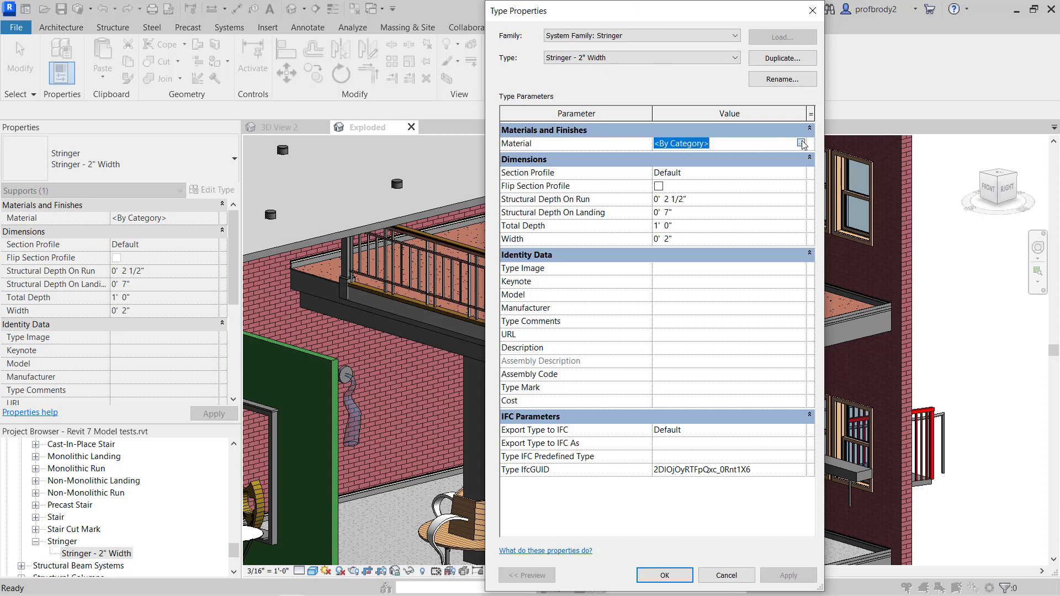
{"action": "left_click", "coordinate": [801, 143]}
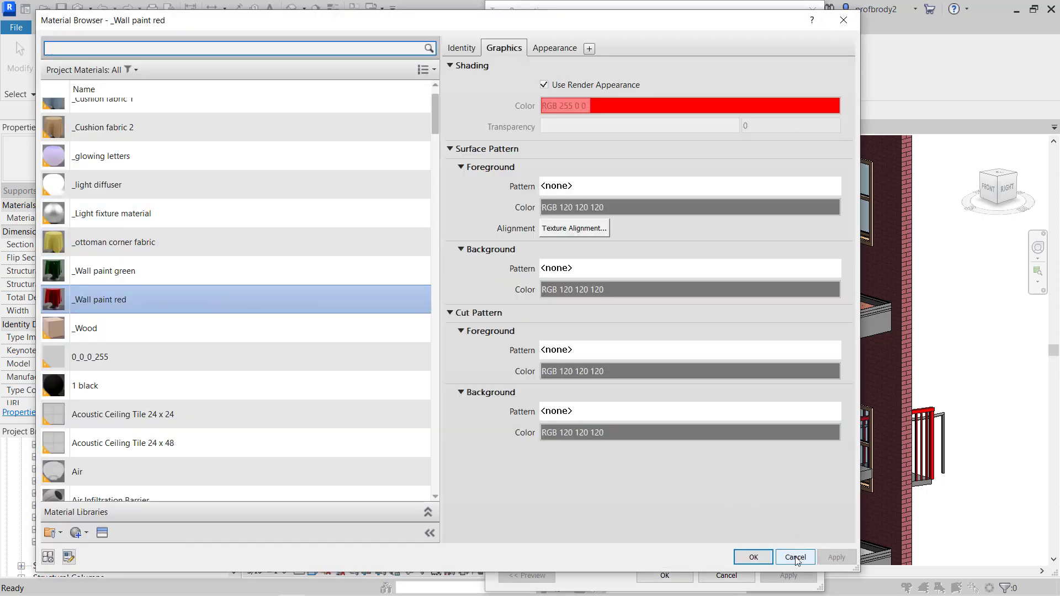
{"action": "left_click", "coordinate": [753, 557]}
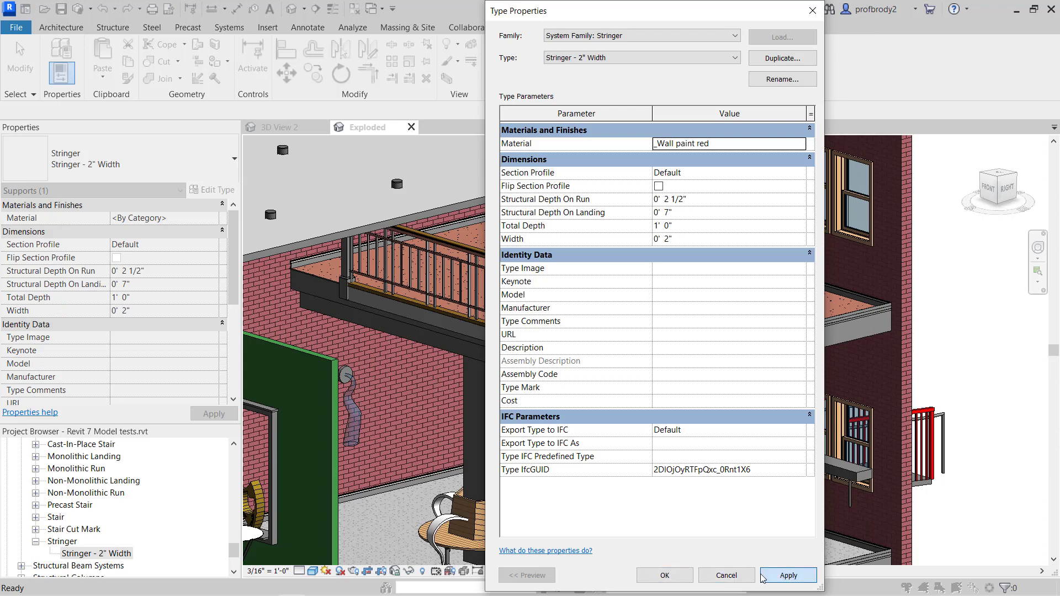
{"action": "left_click", "coordinate": [665, 576]}
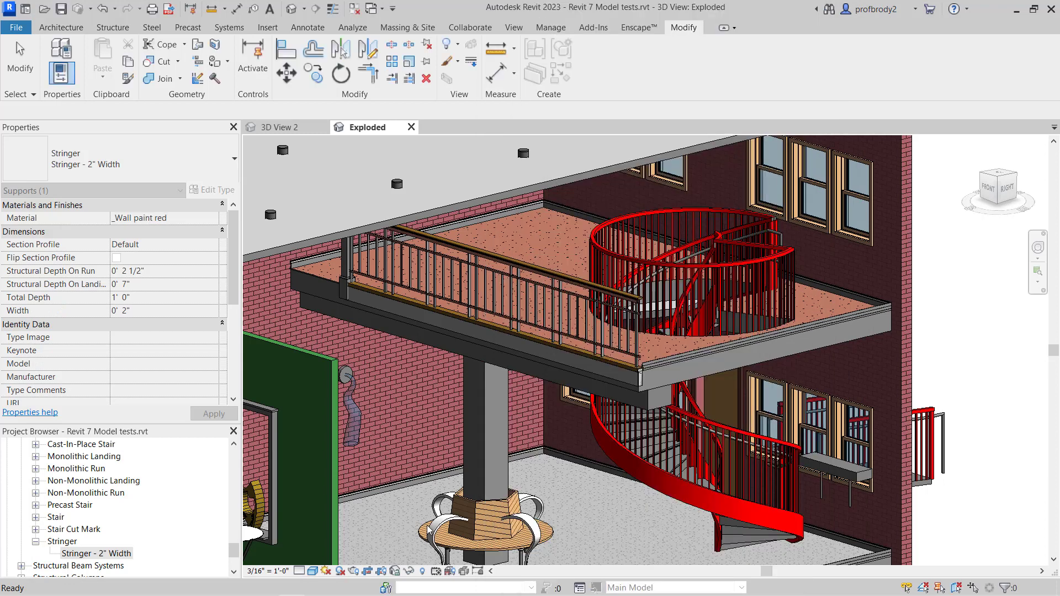
Open the type properties of the Assembled Stair type 7" max riser 11" tread.
{"action": "scroll", "coordinate": [93, 520], "scroll_direction": "up", "scroll_amount": 1}
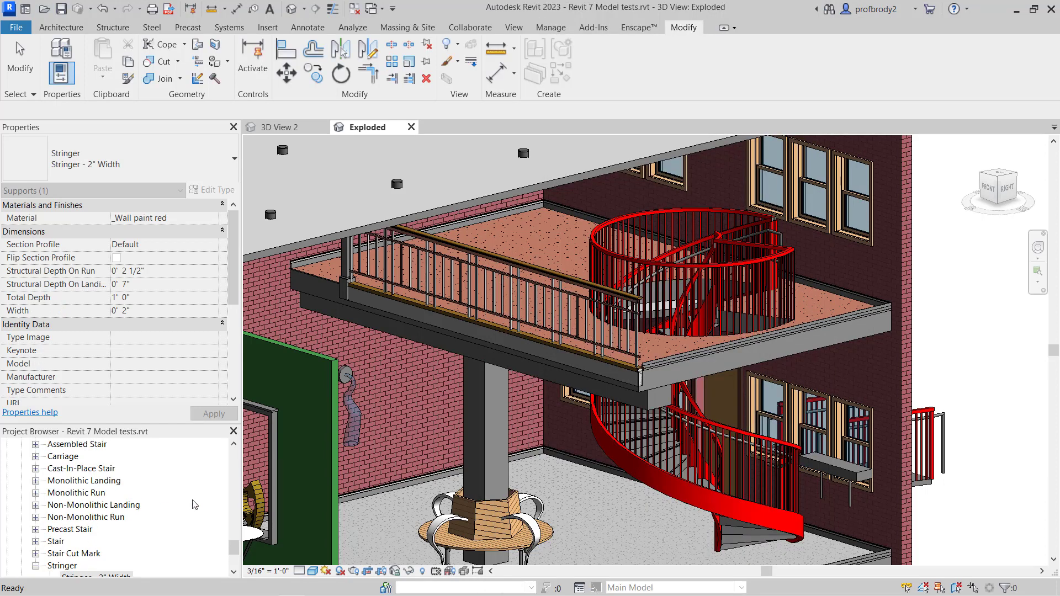
{"action": "left_click", "coordinate": [36, 444]}
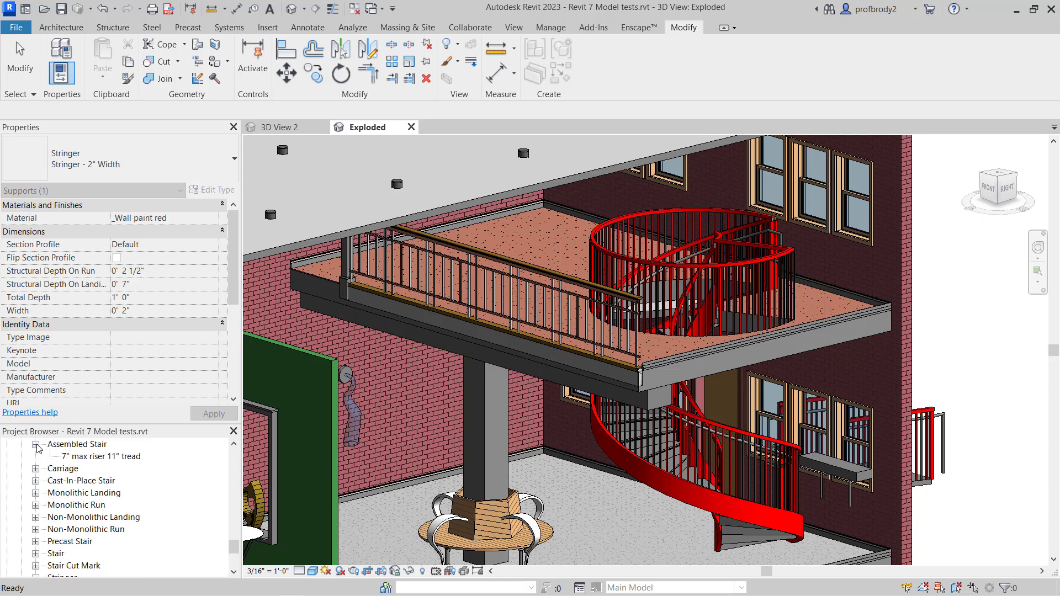
{"action": "left_click", "coordinate": [83, 458]}
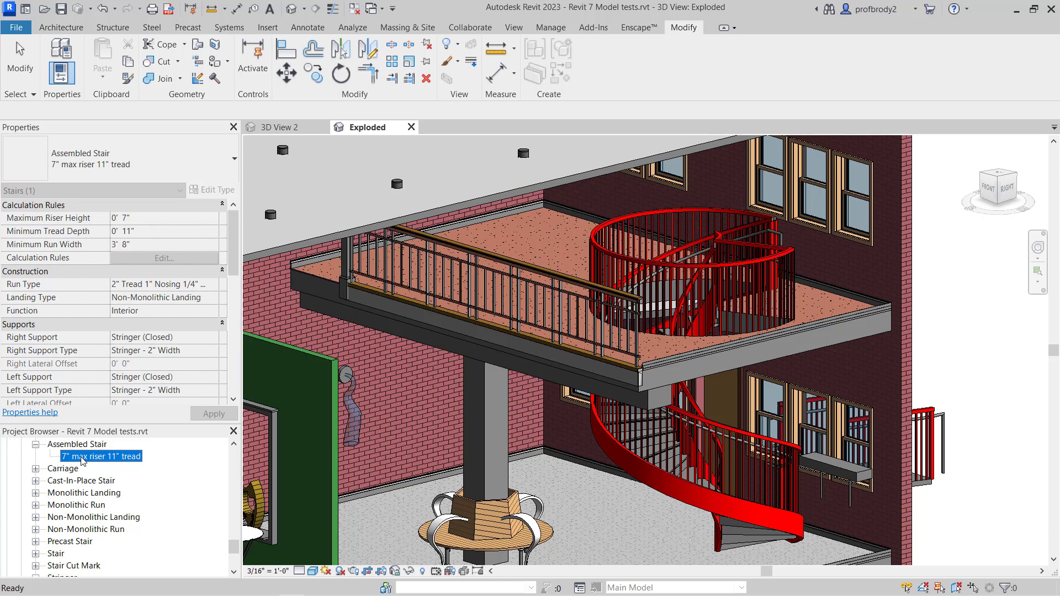
{"action": "right_click", "coordinate": [83, 459]}
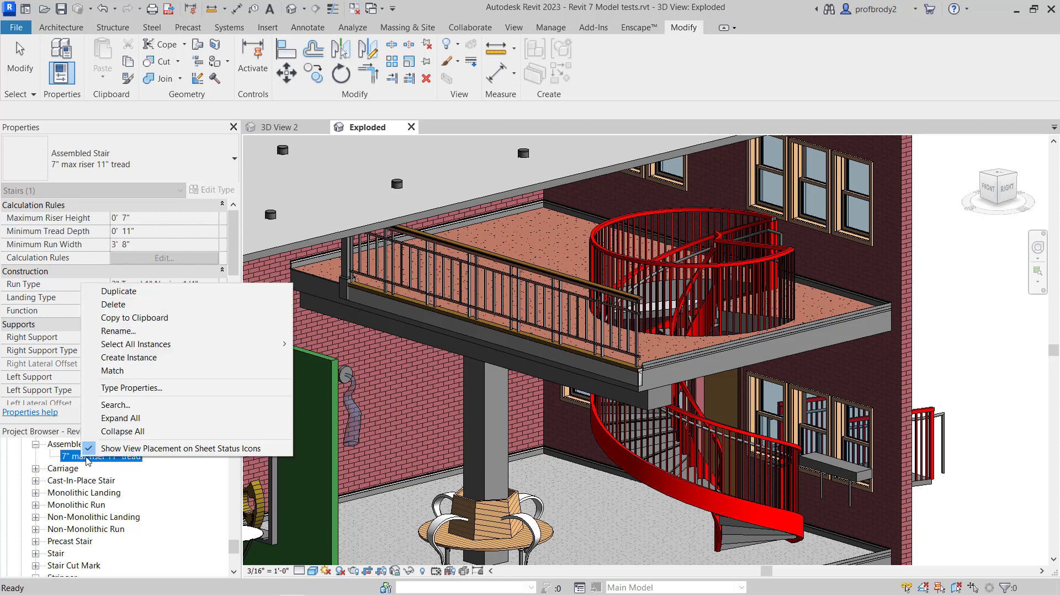
{"action": "left_click", "coordinate": [139, 390]}
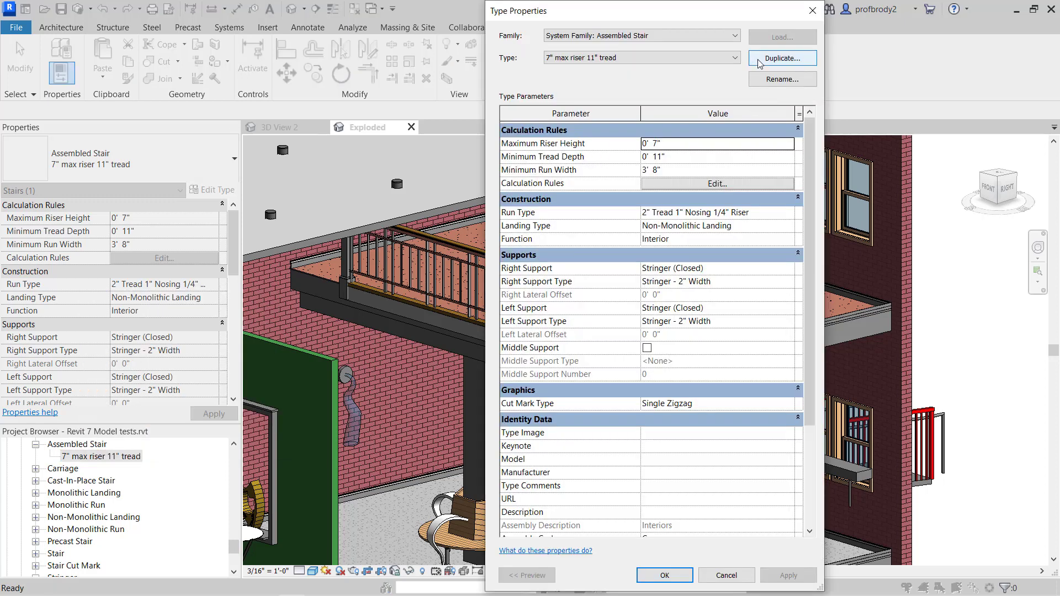
{"action": "left_click", "coordinate": [759, 62]}
{"action": "left_click", "coordinate": [684, 291]}
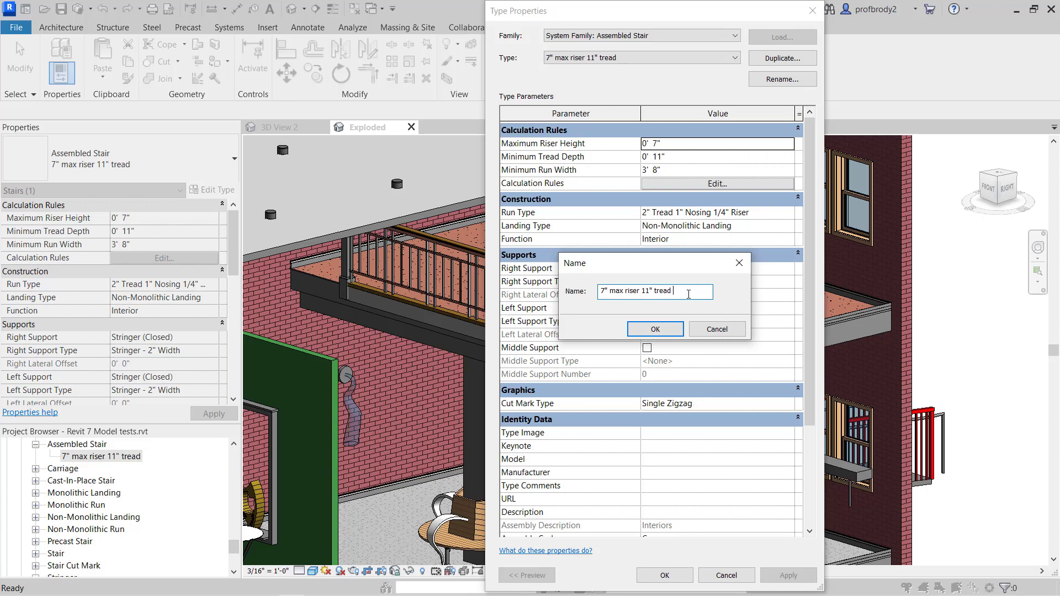
{"action": "left_click", "coordinate": [716, 330]}
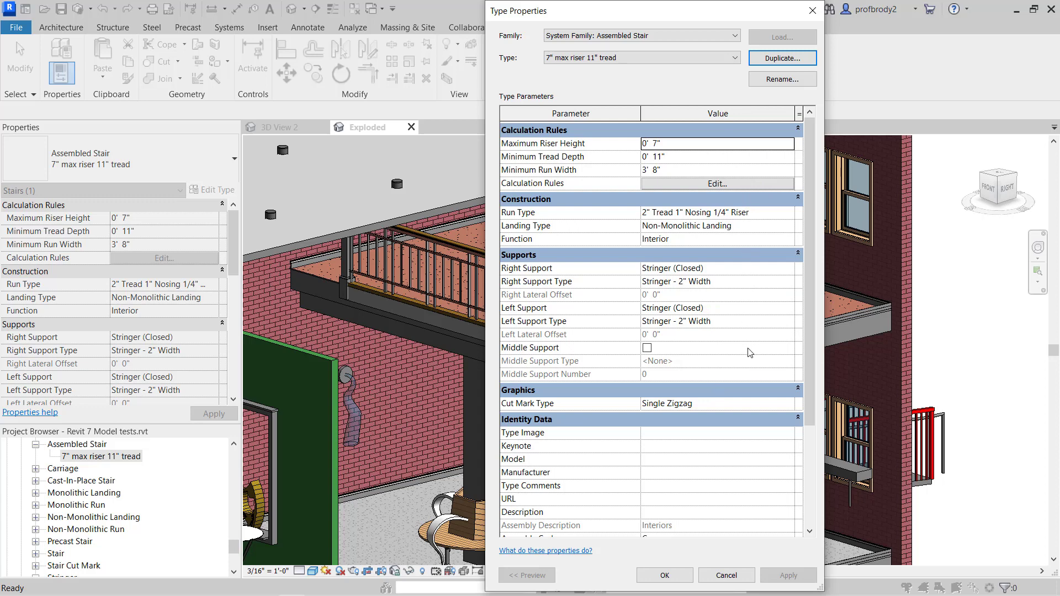
Open the stair's run type 2" Tread 1" Nosing 1/4" Riser and set its tread material to _Wall paint red.
{"action": "left_click", "coordinate": [780, 216]}
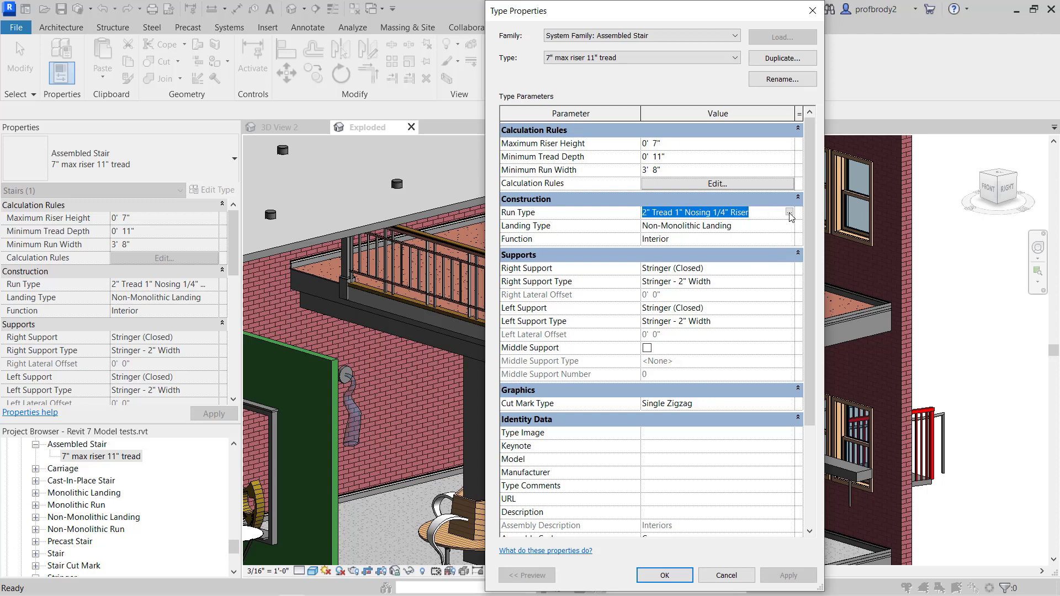
{"action": "left_click", "coordinate": [789, 212]}
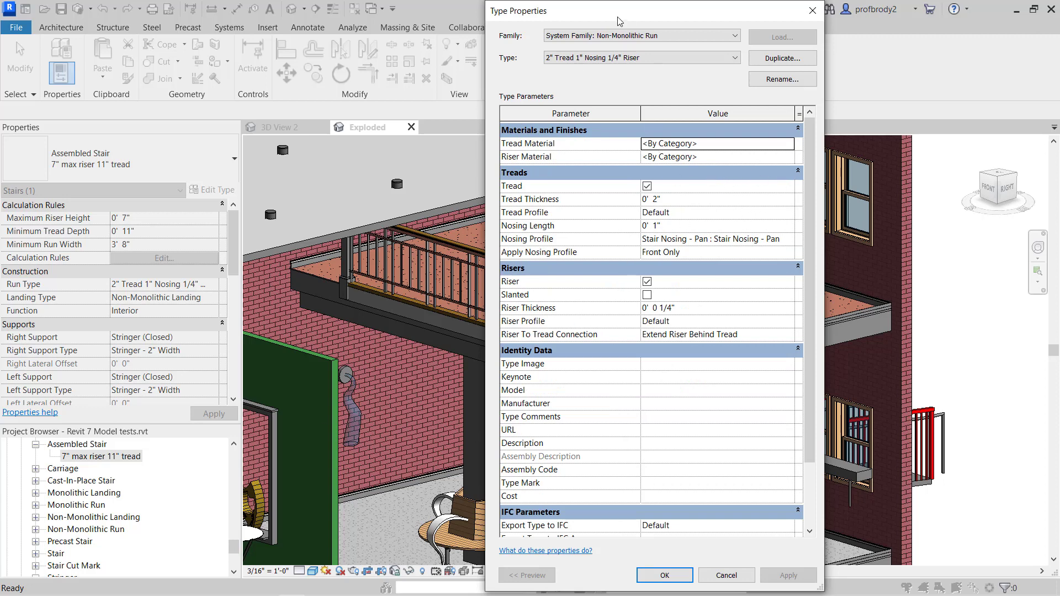
{"action": "left_click_drag", "start_coordinate": [606, 19], "coordinate": [725, 16]}
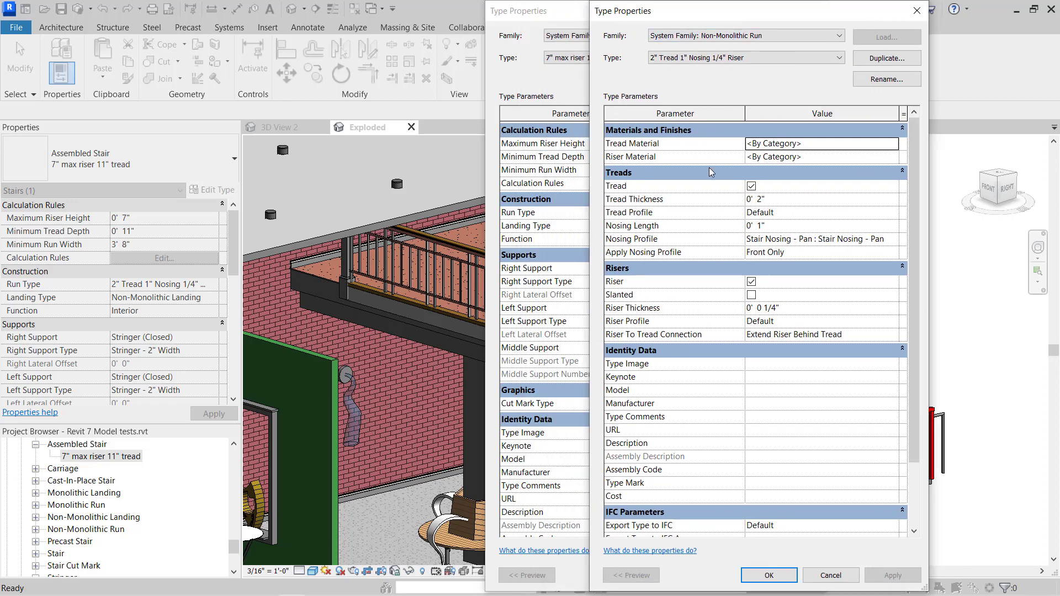
{"action": "left_click", "coordinate": [887, 145]}
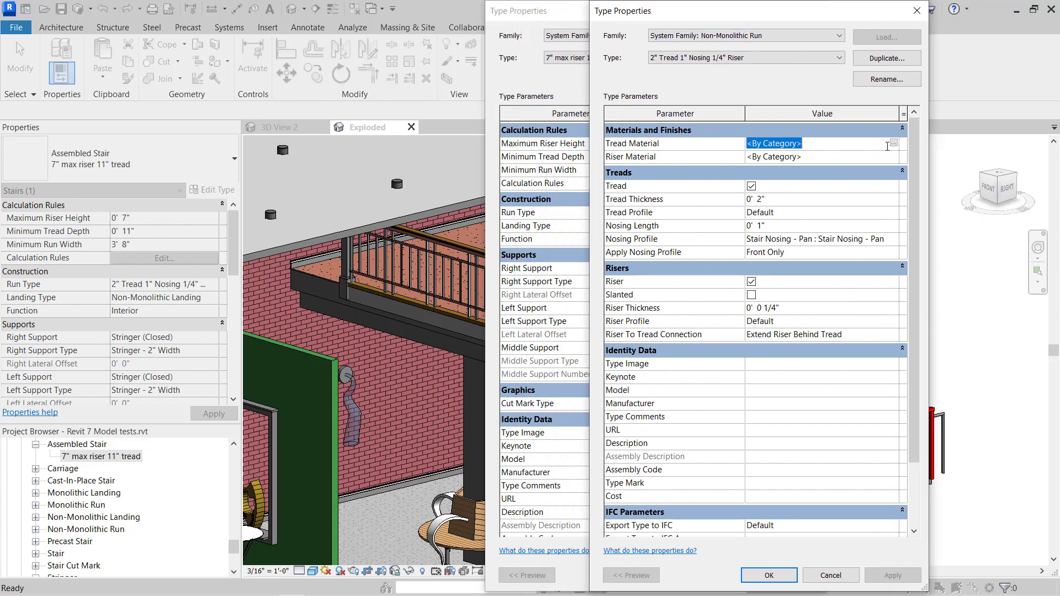
{"action": "left_click", "coordinate": [894, 144]}
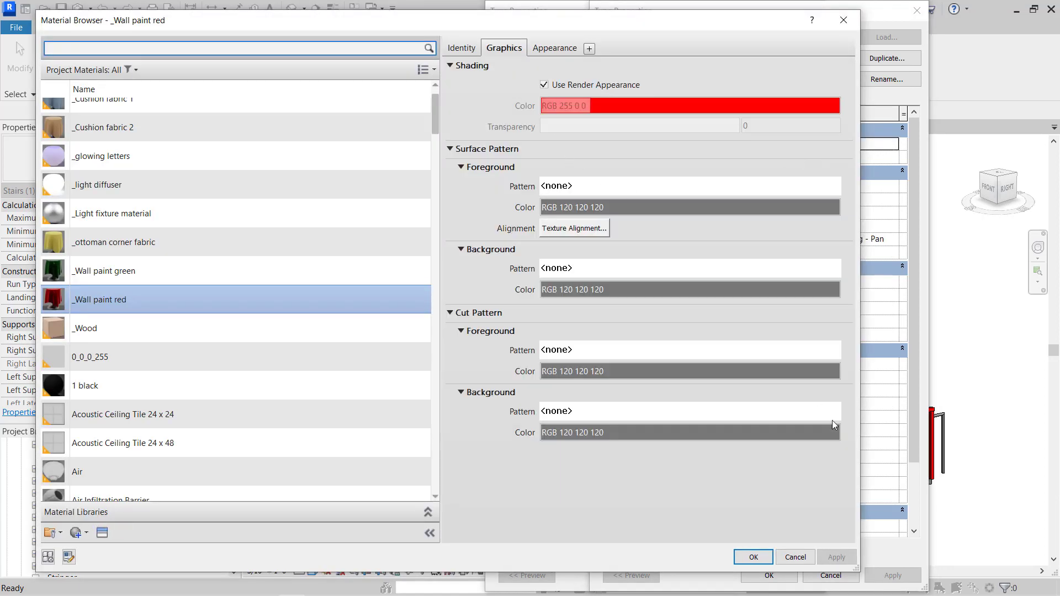
{"action": "left_click", "coordinate": [753, 558]}
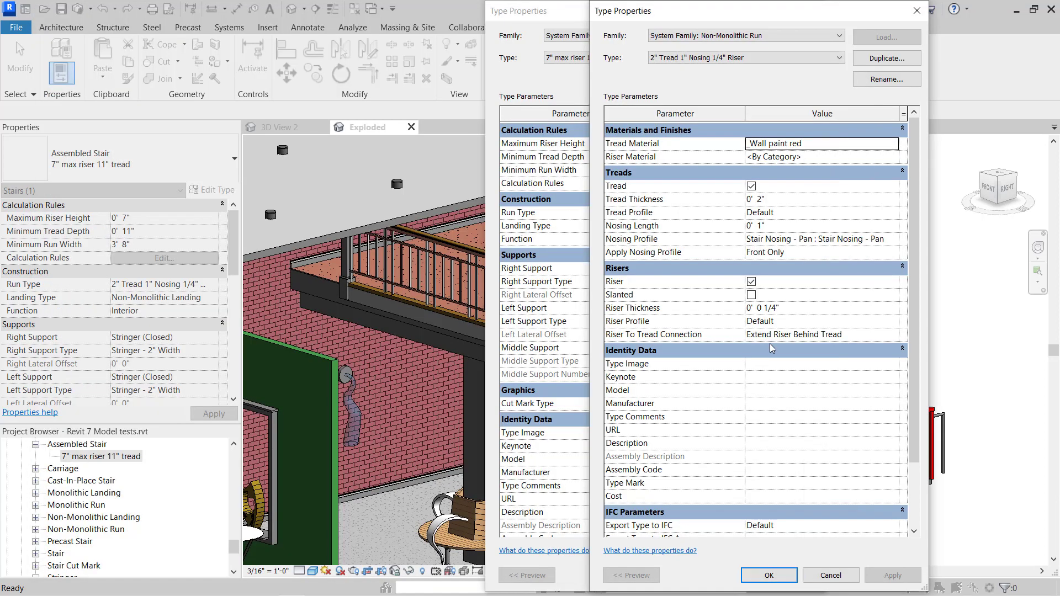
Set the run type's riser material to _Wall paint red and accept the type properties of both run and stair.
{"action": "left_click", "coordinate": [888, 154]}
{"action": "left_click", "coordinate": [894, 156]}
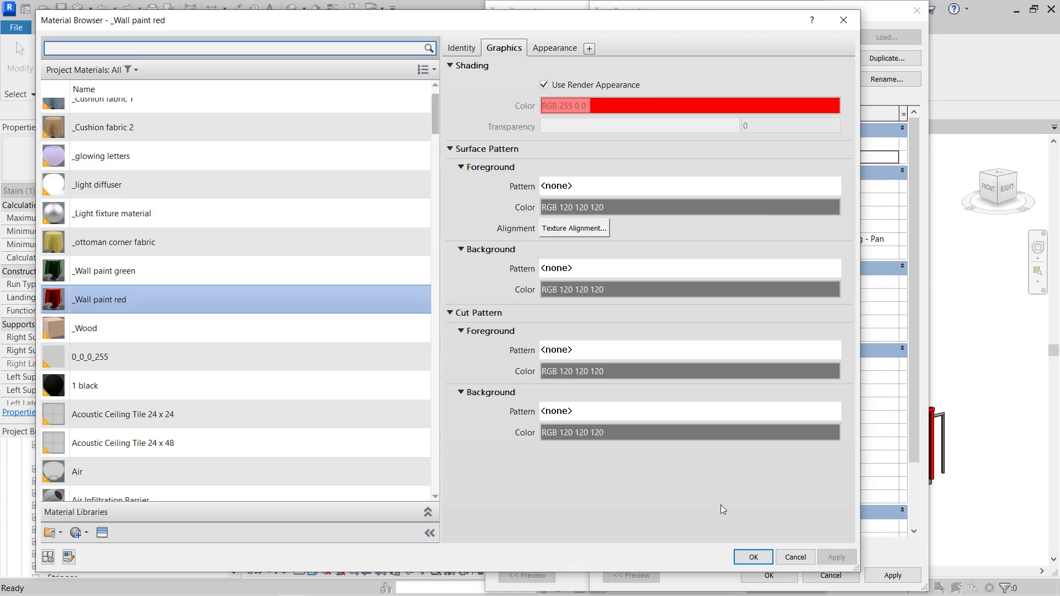
{"action": "left_click", "coordinate": [752, 557]}
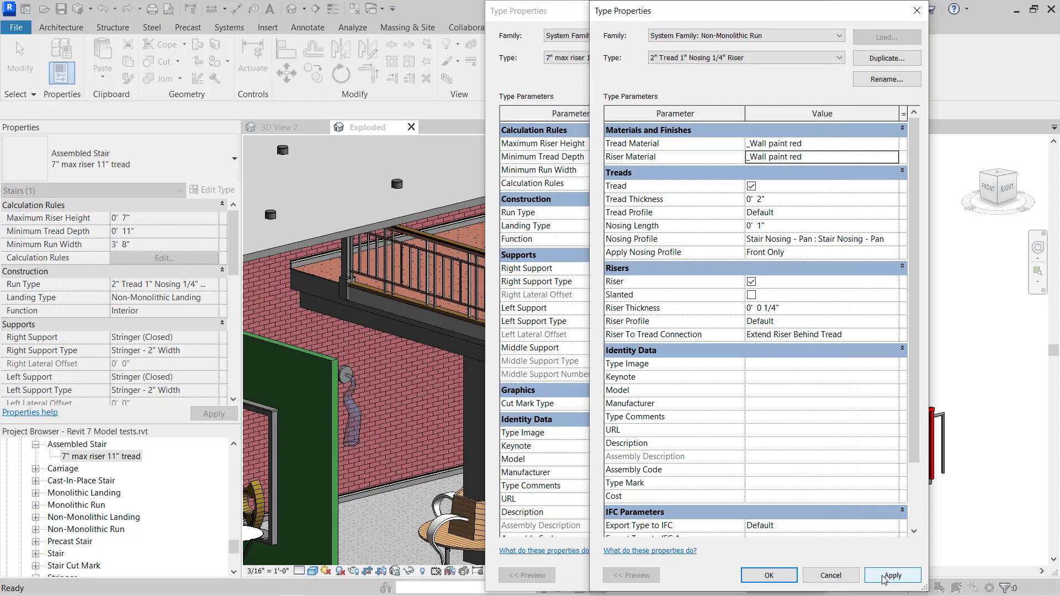
{"action": "left_click", "coordinate": [821, 574]}
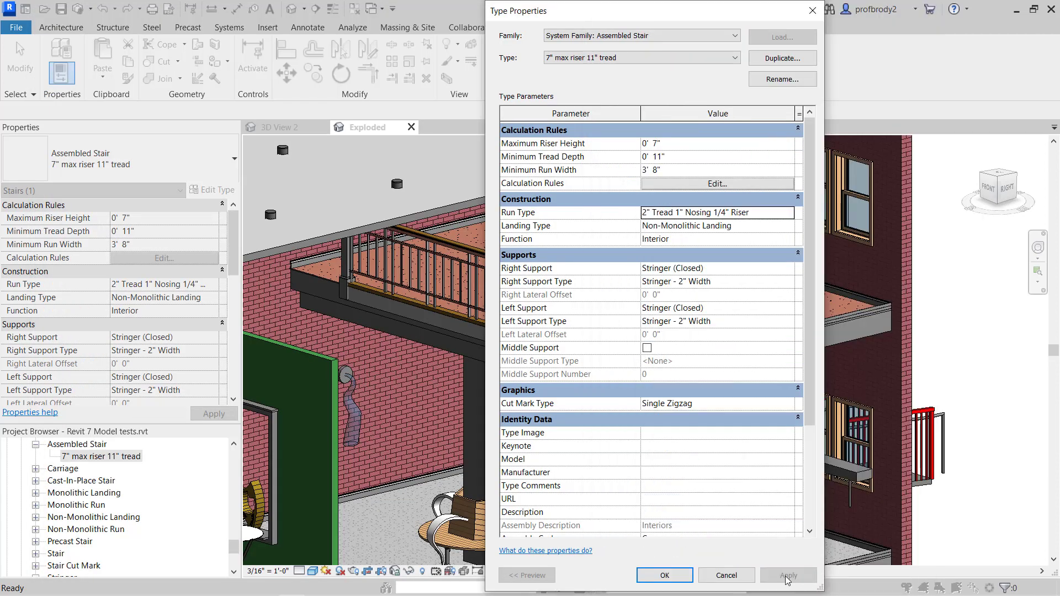
{"action": "left_click", "coordinate": [672, 575]}
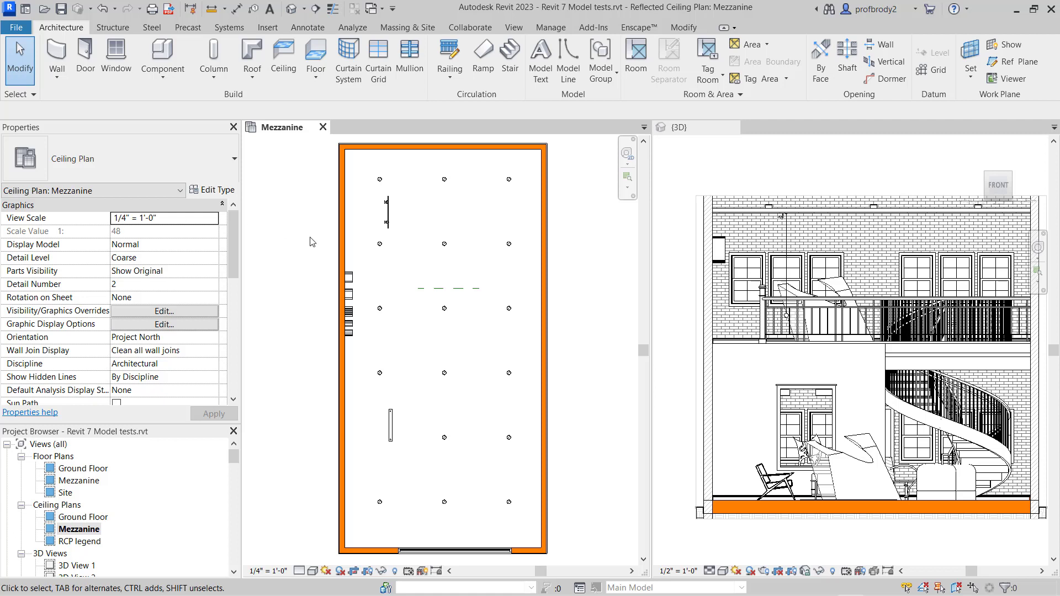
Open the family of the Downlight - Recessed Can at the centre of the Mezzanine ceiling plan for editing and display its Front elevation.
{"action": "left_click", "coordinate": [445, 310]}
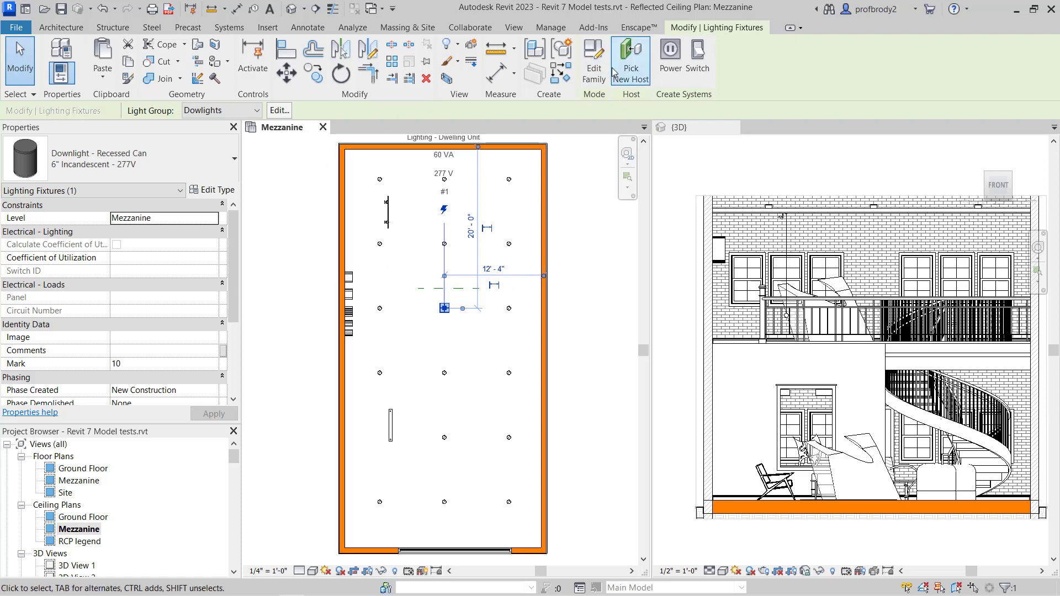
{"action": "left_click", "coordinate": [594, 58]}
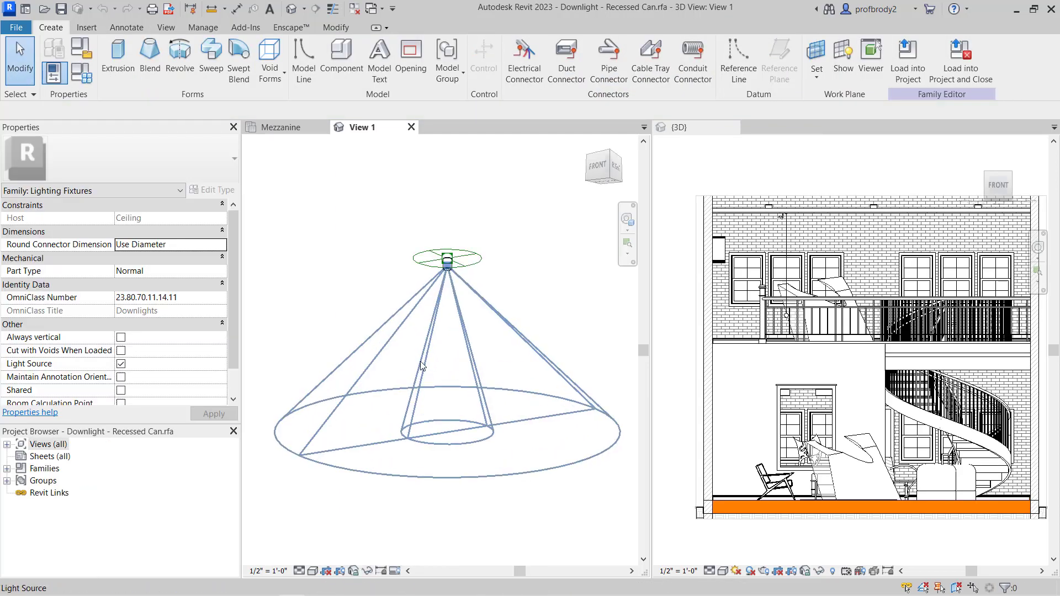
{"action": "scroll", "coordinate": [421, 366], "scroll_direction": "up", "scroll_amount": 2}
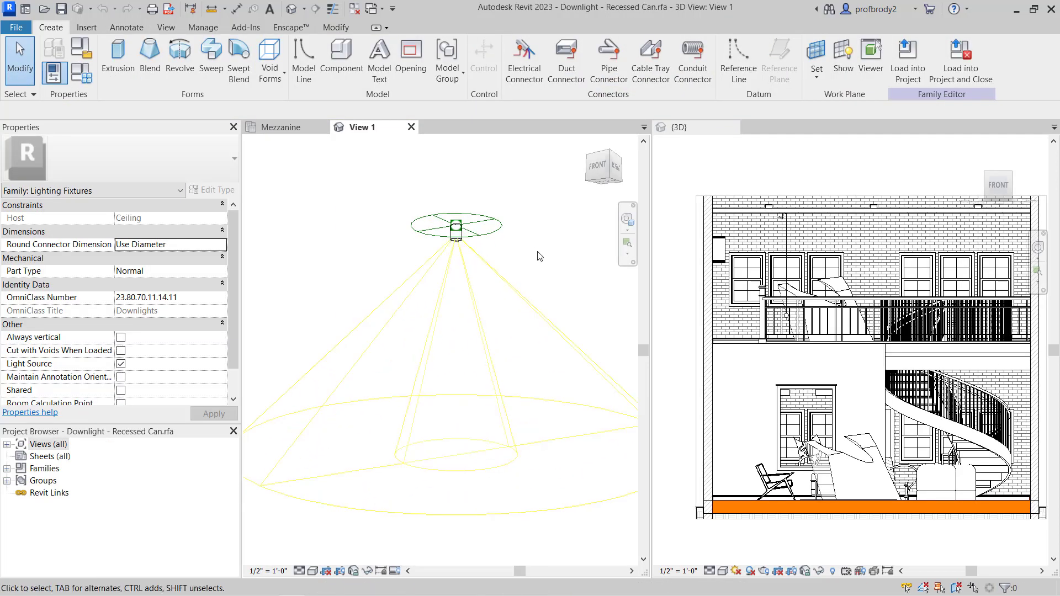
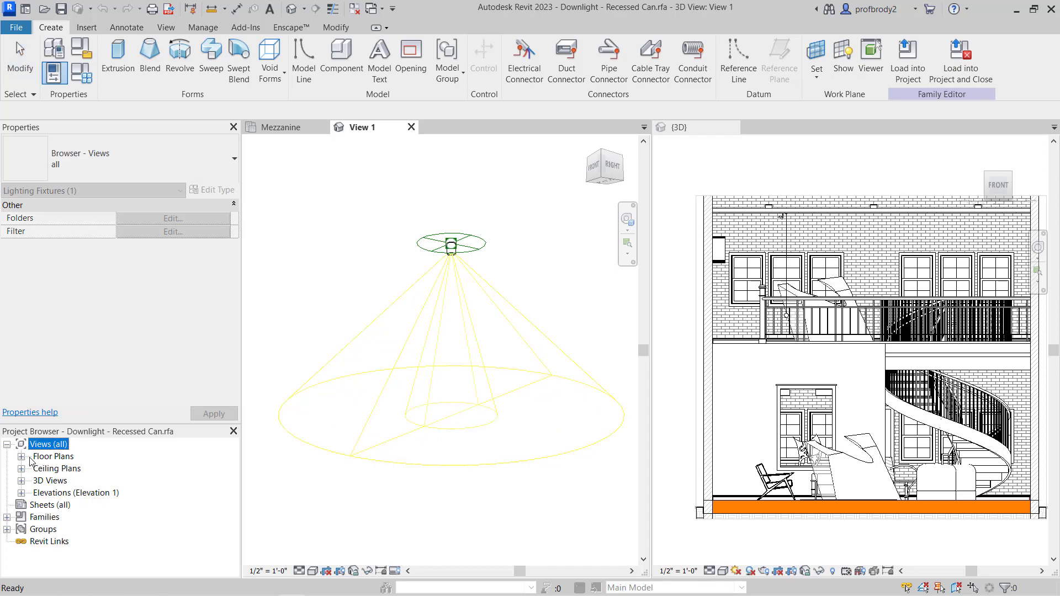
{"action": "left_click", "coordinate": [21, 493]}
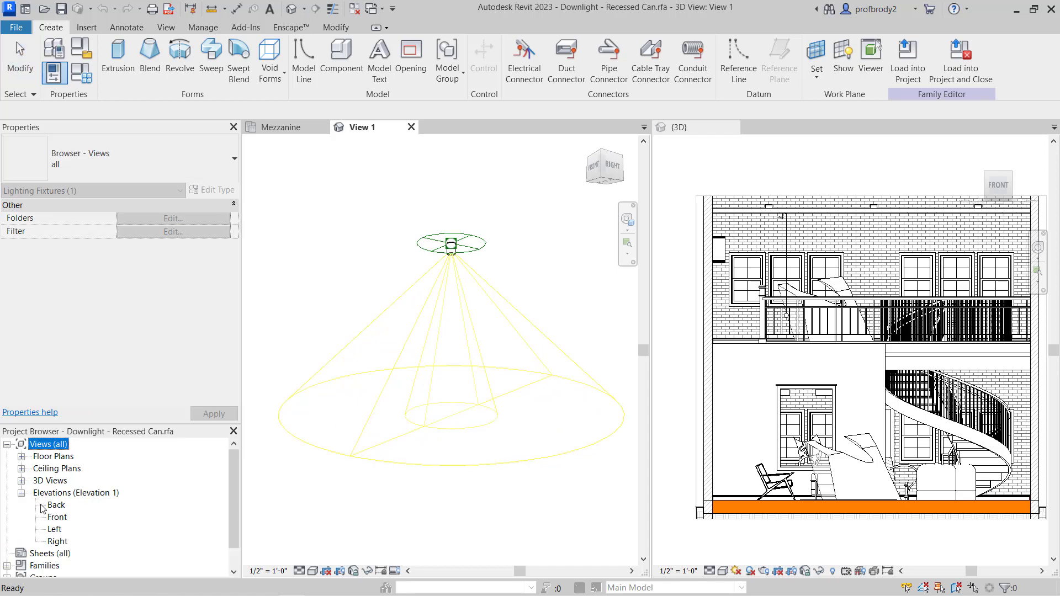
{"action": "double_click", "coordinate": [59, 517]}
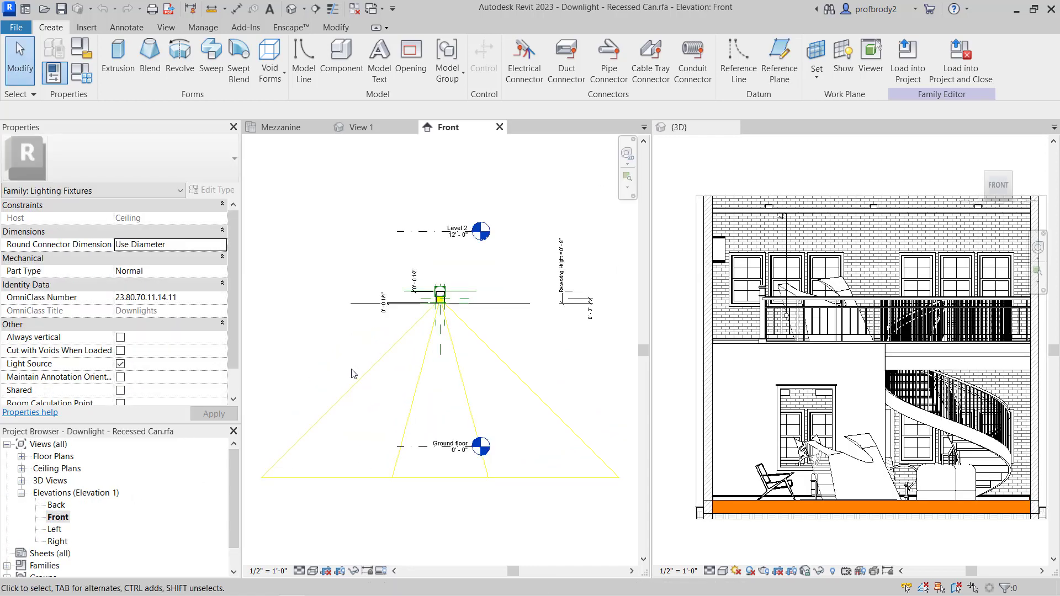
Examine the host ceiling in the Front elevation and how the recessed can sits relative to it.
{"action": "scroll", "coordinate": [364, 361], "scroll_direction": "up", "scroll_amount": 3}
{"action": "scroll", "coordinate": [367, 360], "scroll_direction": "down", "scroll_amount": 1}
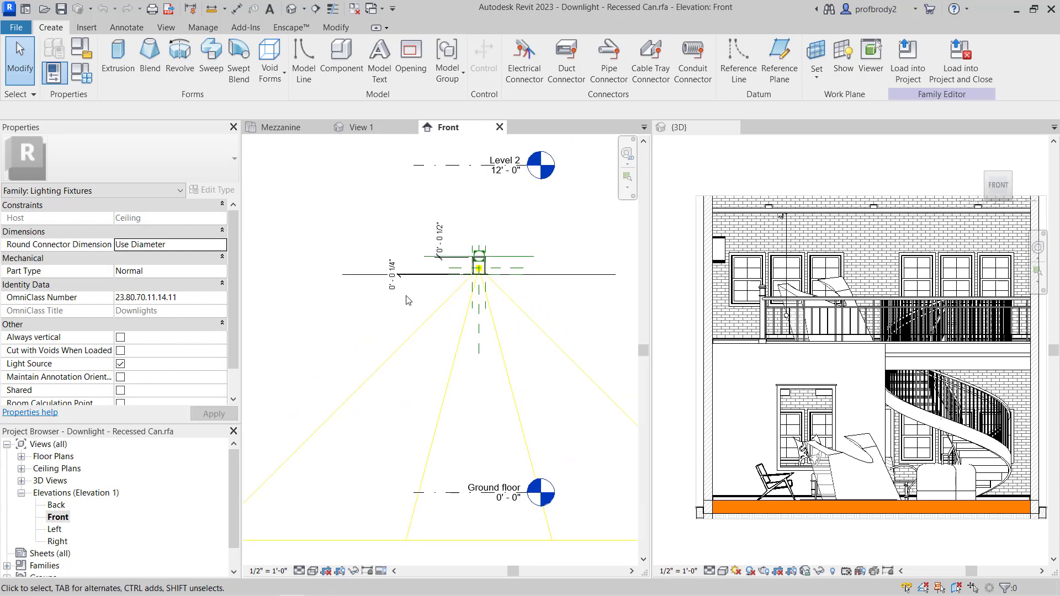
{"action": "left_click", "coordinate": [357, 275]}
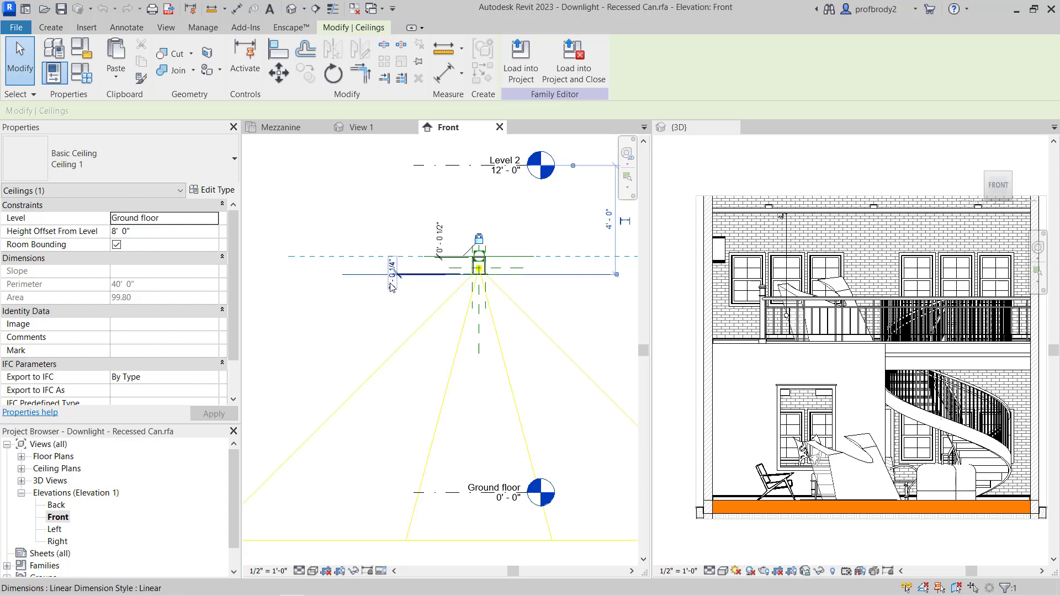
{"action": "scroll", "coordinate": [480, 269], "scroll_direction": "up", "scroll_amount": 6}
{"action": "scroll", "coordinate": [493, 269], "scroll_direction": "up", "scroll_amount": 2}
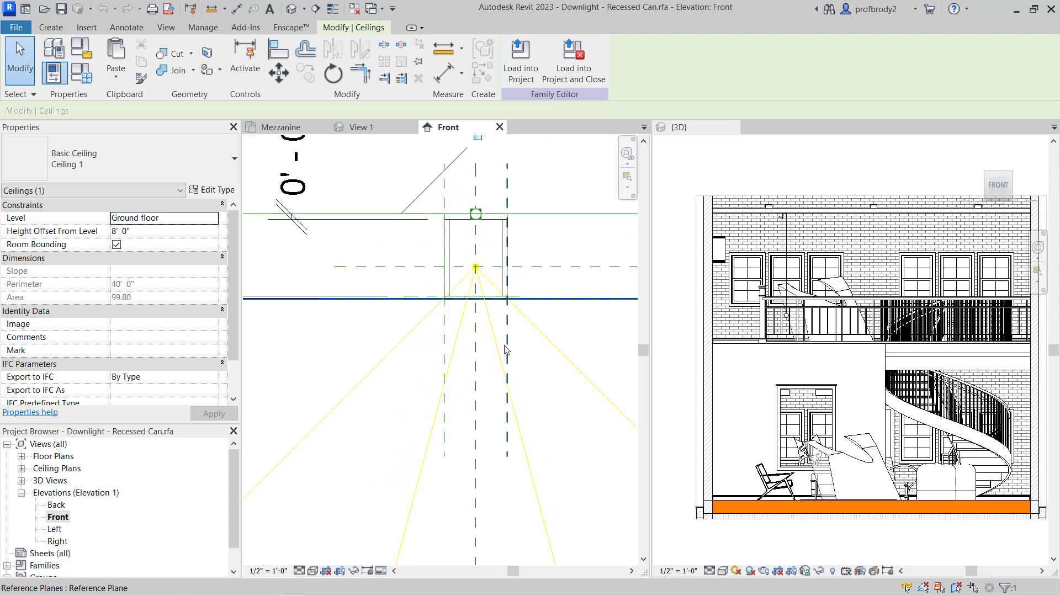
{"action": "scroll", "coordinate": [500, 345], "scroll_direction": "down", "scroll_amount": 4}
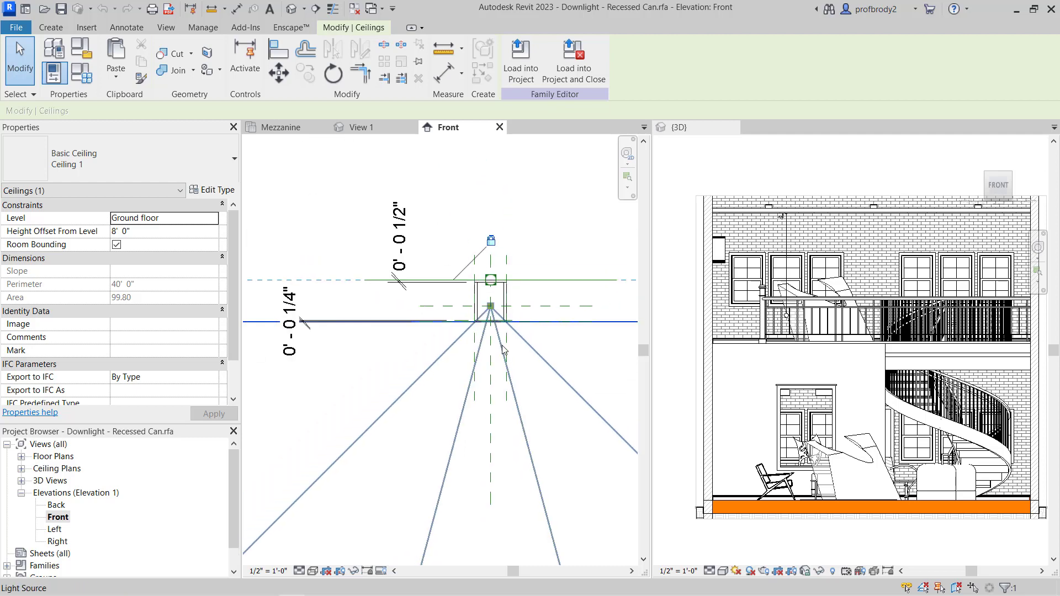
{"action": "scroll", "coordinate": [422, 351], "scroll_direction": "down", "scroll_amount": 2}
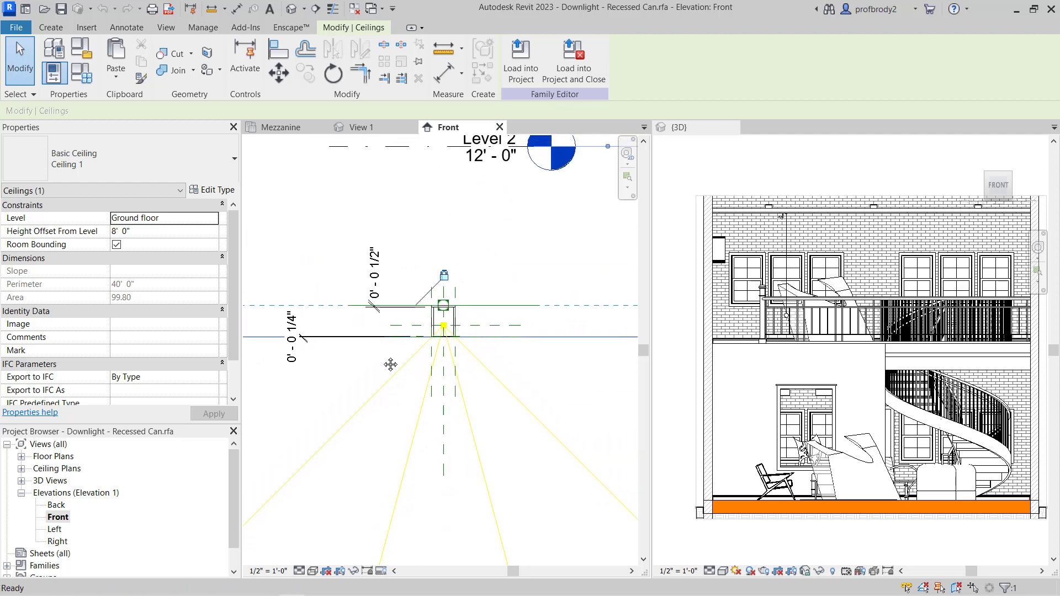
Inspect the downlight's light source, its photometric properties and the nearby recessing height dimension.
{"action": "left_click", "coordinate": [482, 331]}
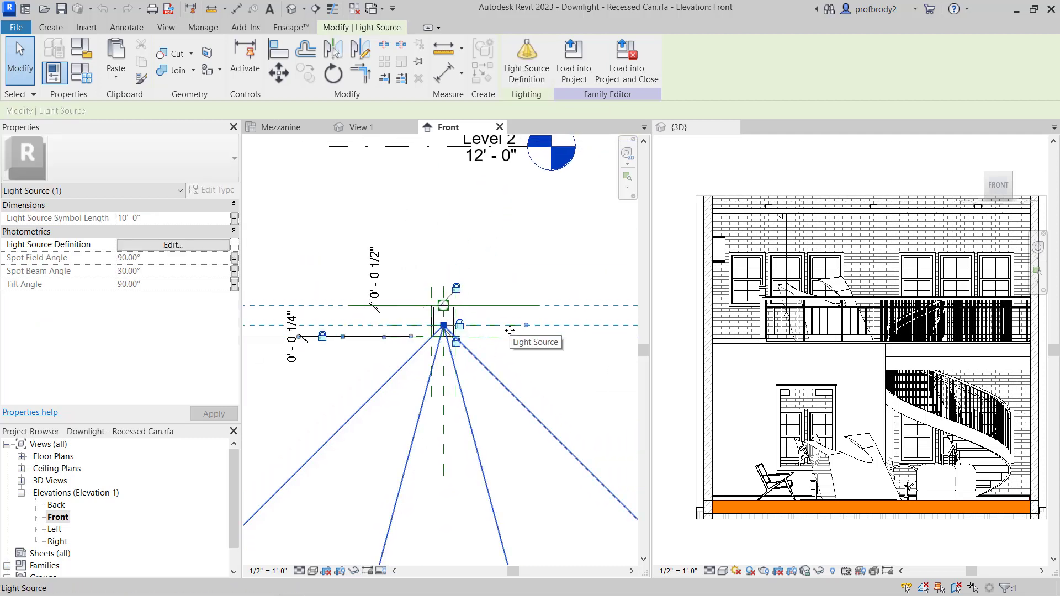
{"action": "scroll", "coordinate": [482, 330], "scroll_direction": "down", "scroll_amount": 1}
{"action": "middle_click_drag", "start_coordinate": [483, 325], "coordinate": [358, 366]}
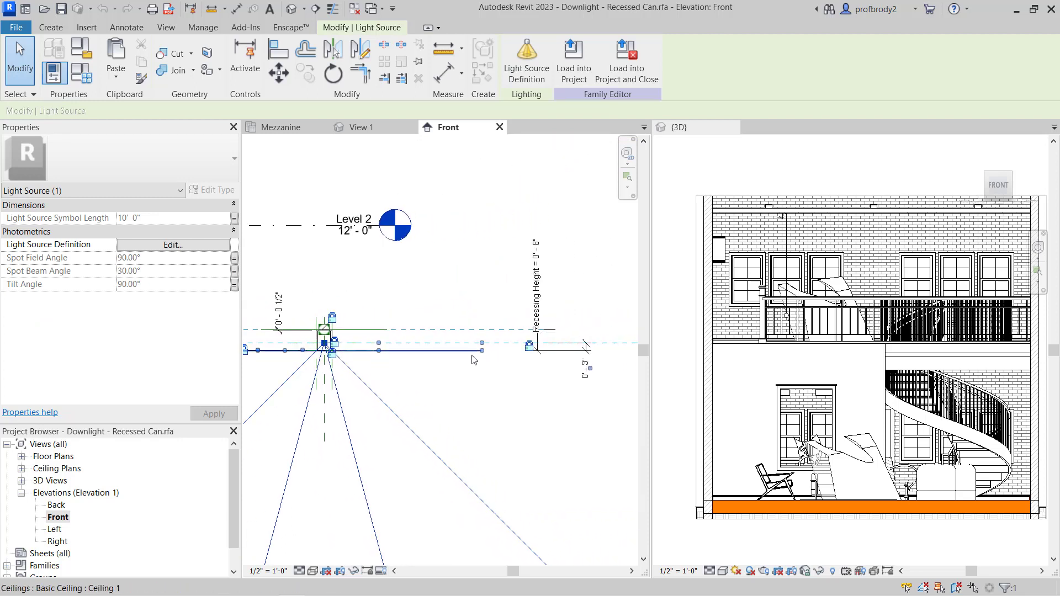
{"action": "middle_click_drag", "start_coordinate": [464, 390], "coordinate": [522, 388]}
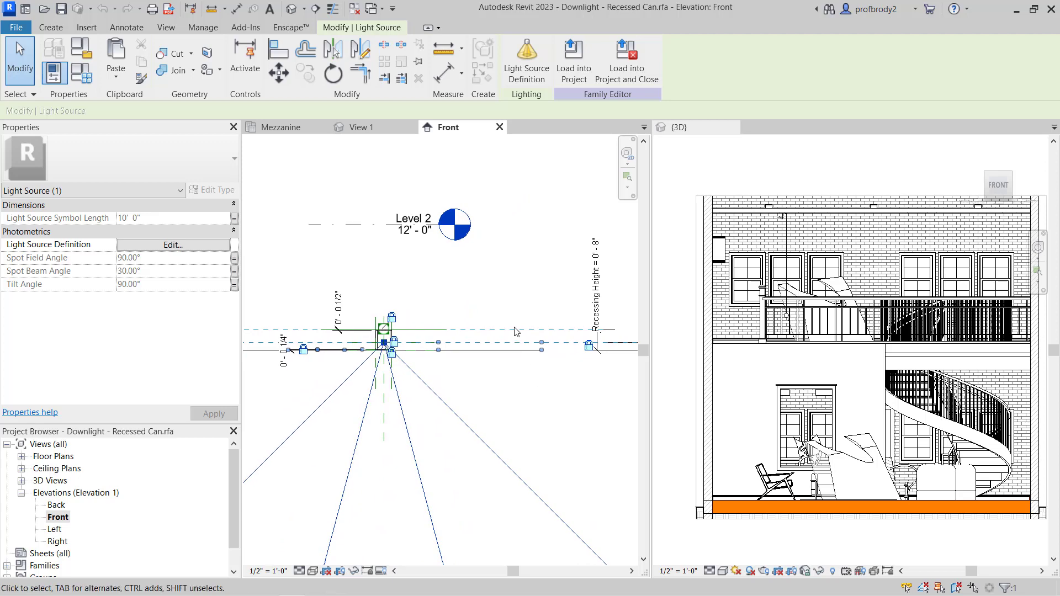
{"action": "left_click", "coordinate": [512, 307]}
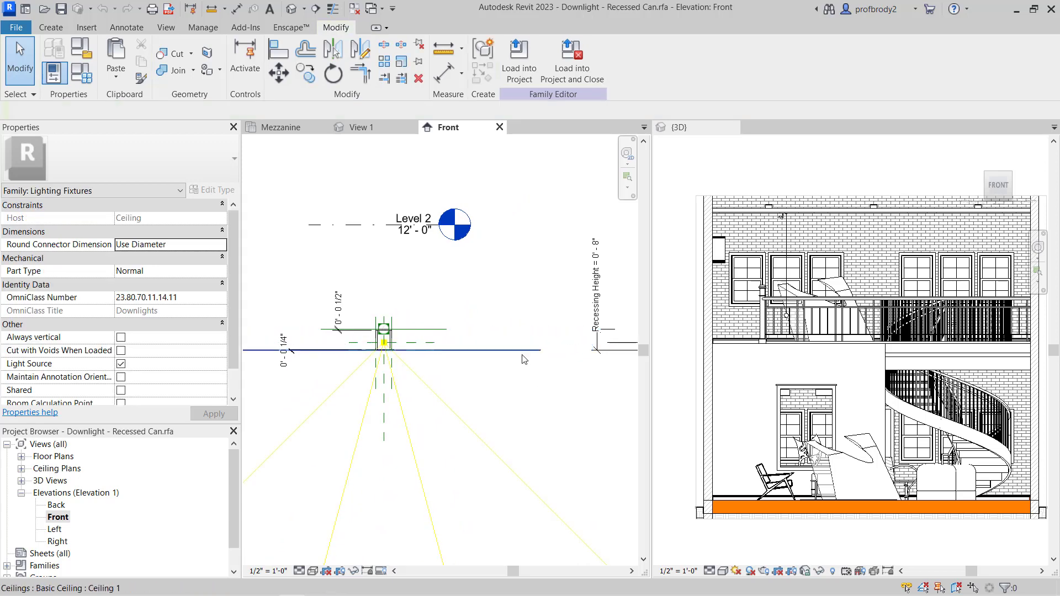
{"action": "left_click", "coordinate": [425, 347]}
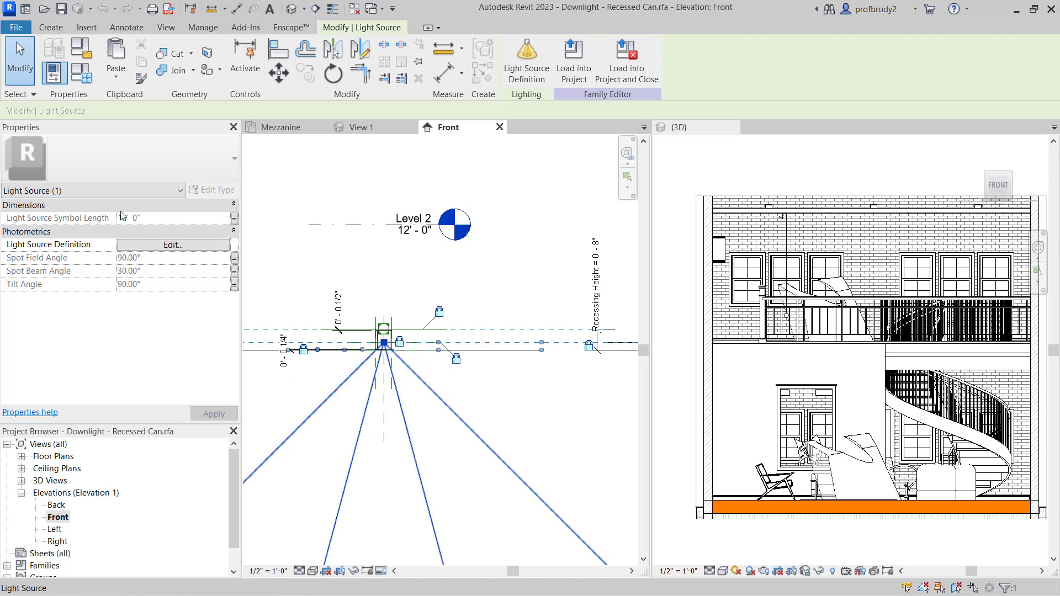
{"action": "key", "text": "Escape"}
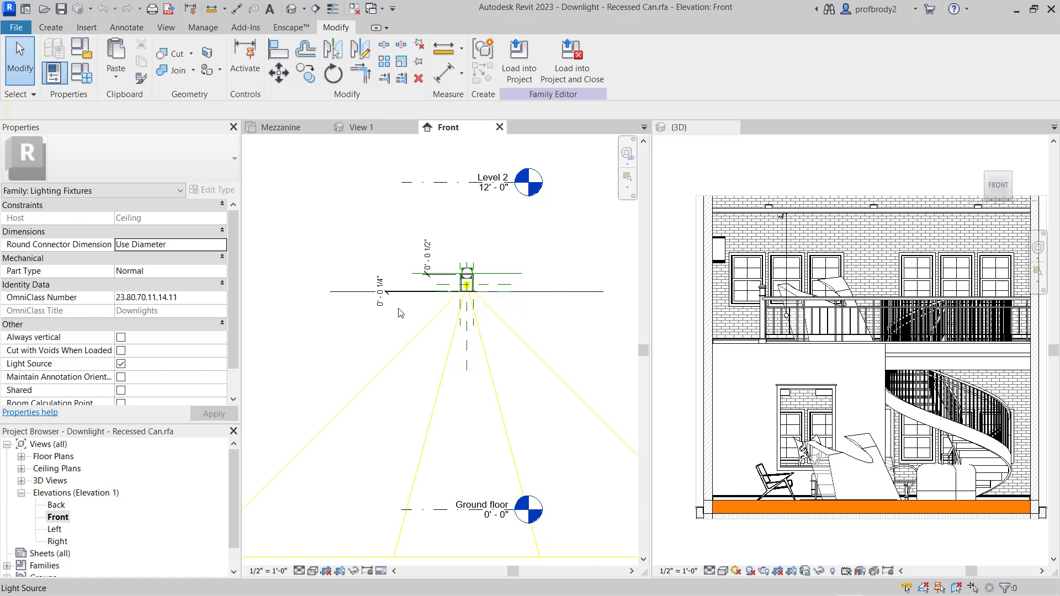
Change the visual style of the family's Front elevation to Shaded.
{"action": "left_click", "coordinate": [21, 469]}
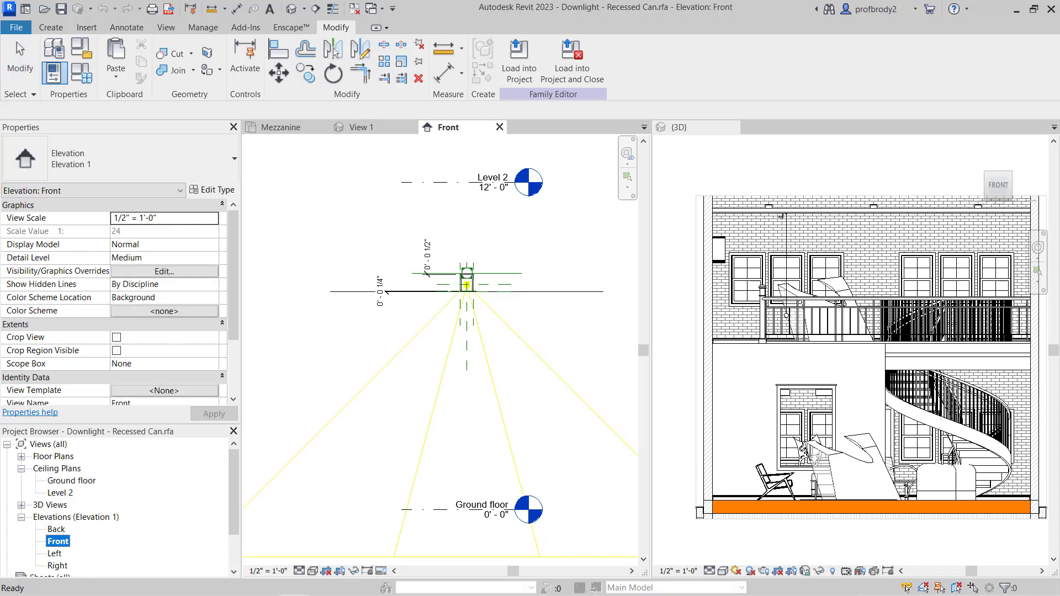
{"action": "left_click", "coordinate": [531, 353]}
{"action": "left_click", "coordinate": [541, 357]}
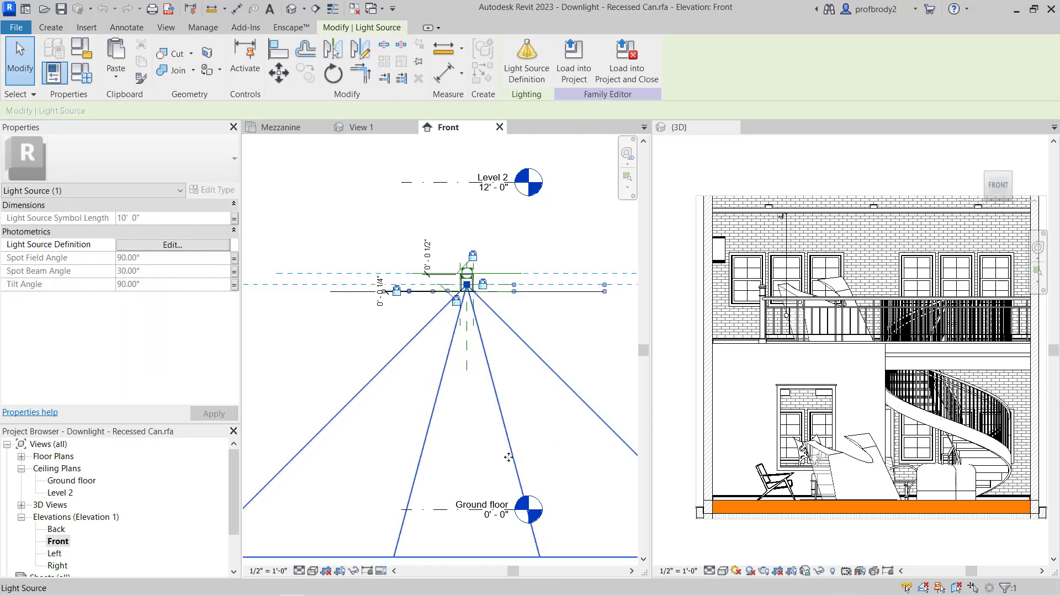
{"action": "left_click", "coordinate": [313, 570]}
{"action": "left_click", "coordinate": [326, 528]}
{"action": "left_click", "coordinate": [295, 353]}
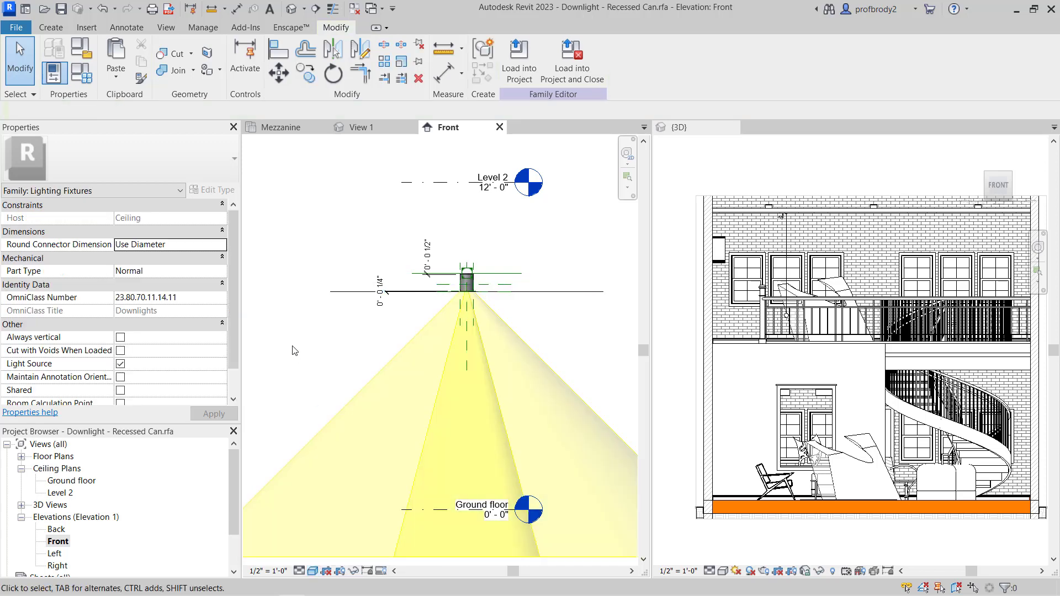
Select the downlight's light source cone and open its Light Source Definition.
{"action": "scroll", "coordinate": [488, 402], "scroll_direction": "up", "scroll_amount": 1}
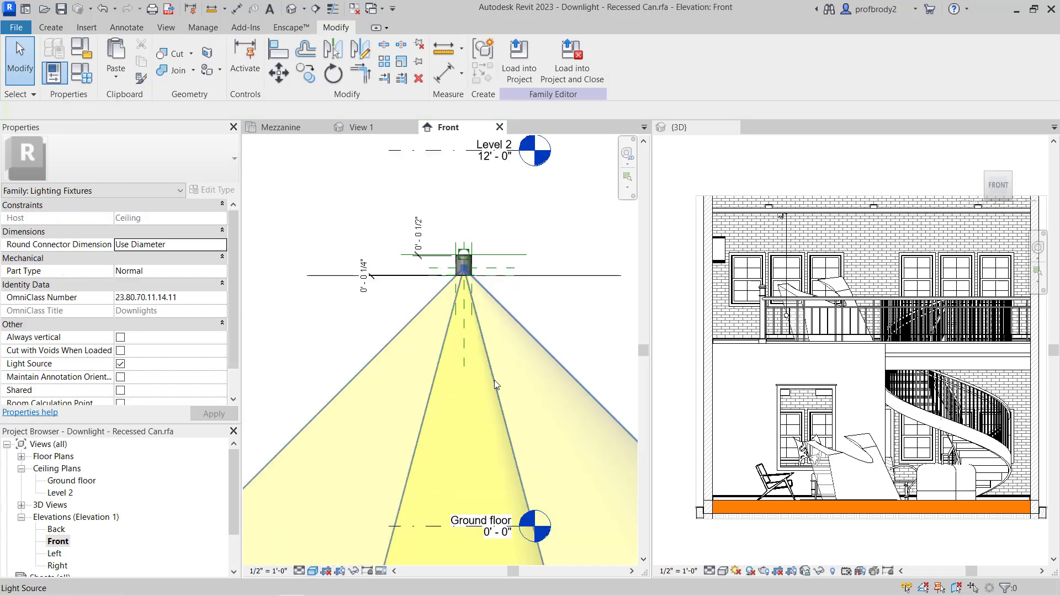
{"action": "scroll", "coordinate": [495, 380], "scroll_direction": "down", "scroll_amount": 3}
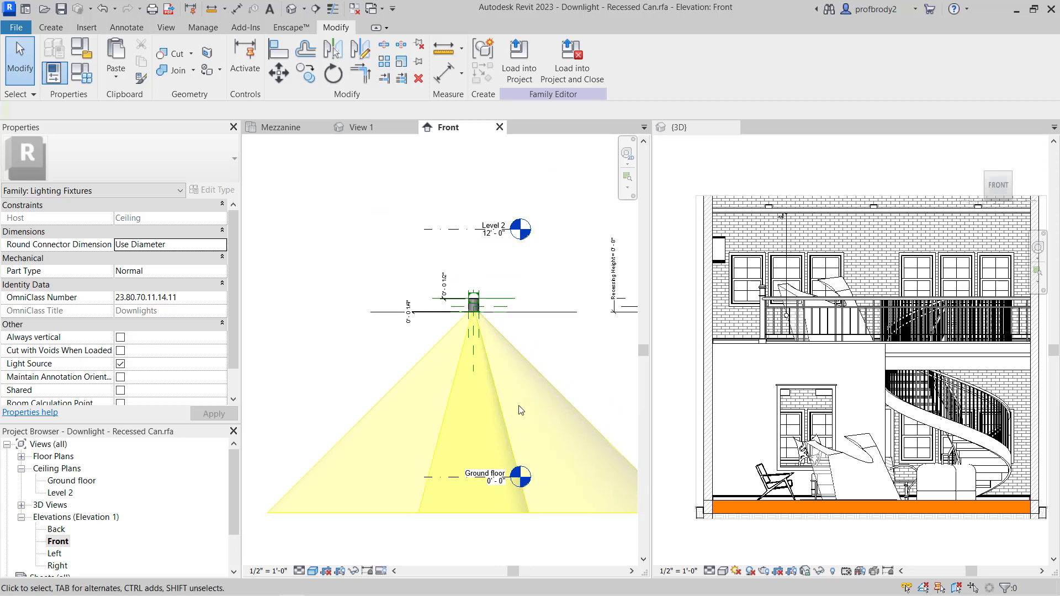
{"action": "scroll", "coordinate": [497, 356], "scroll_direction": "up", "scroll_amount": 2}
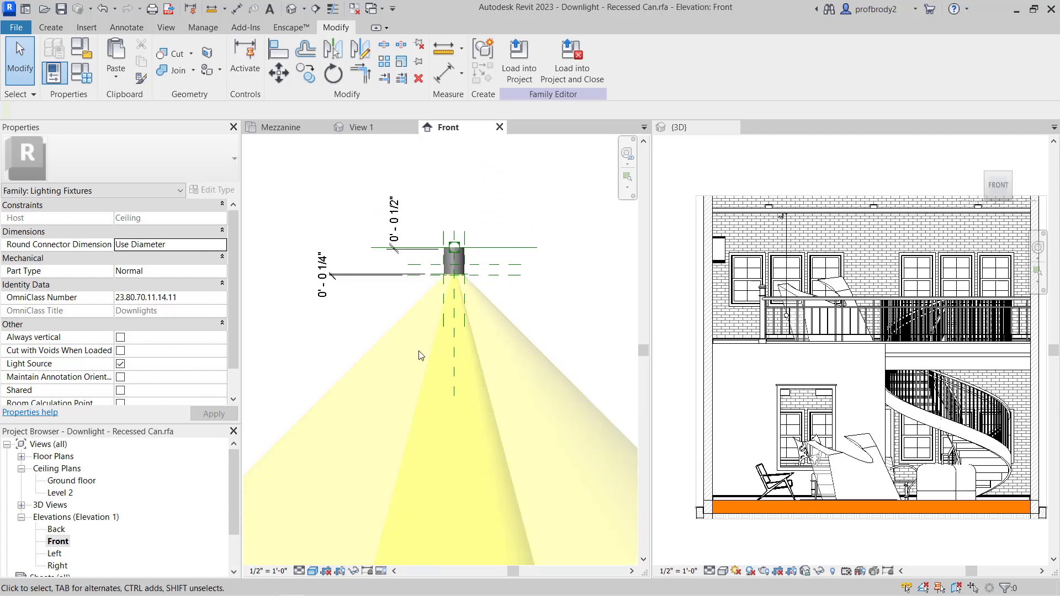
{"action": "scroll", "coordinate": [420, 355], "scroll_direction": "up", "scroll_amount": 1}
{"action": "left_click", "coordinate": [402, 357]}
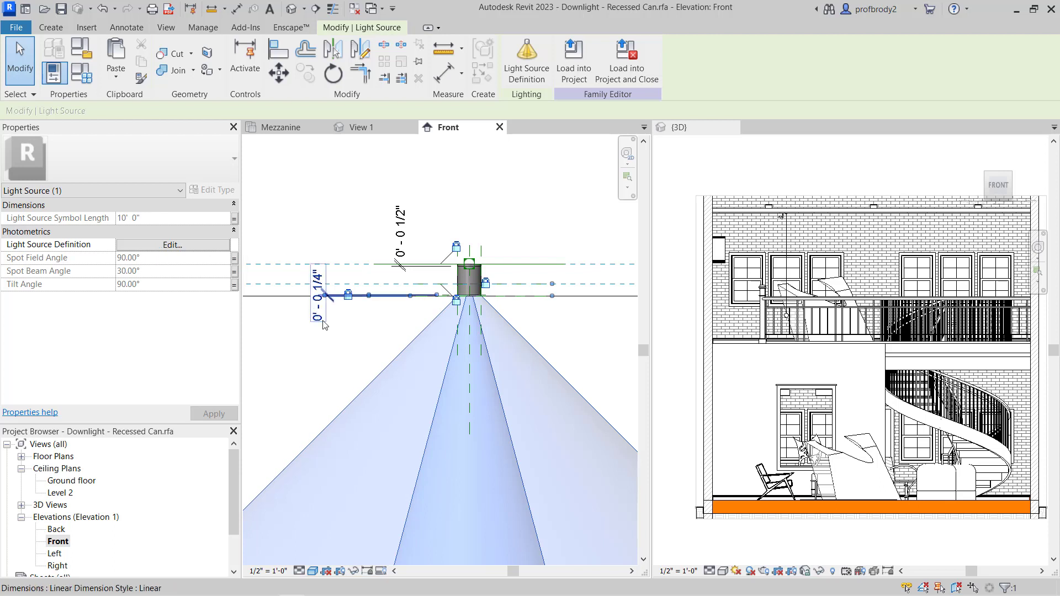
{"action": "left_click", "coordinate": [155, 247]}
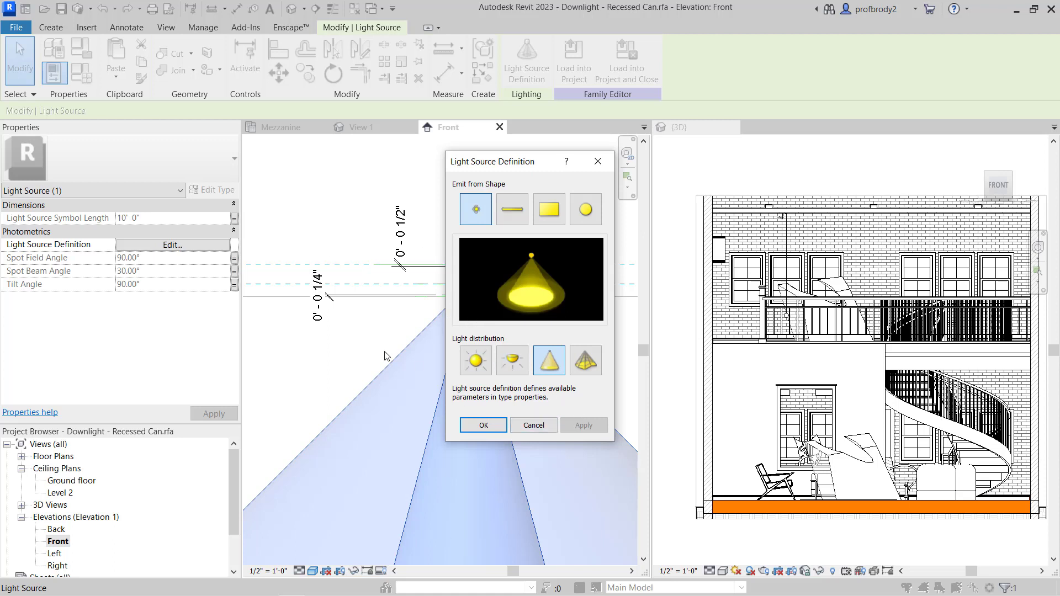
Try the spherical light distribution on the downlight's light source and apply it.
{"action": "left_click", "coordinate": [476, 366]}
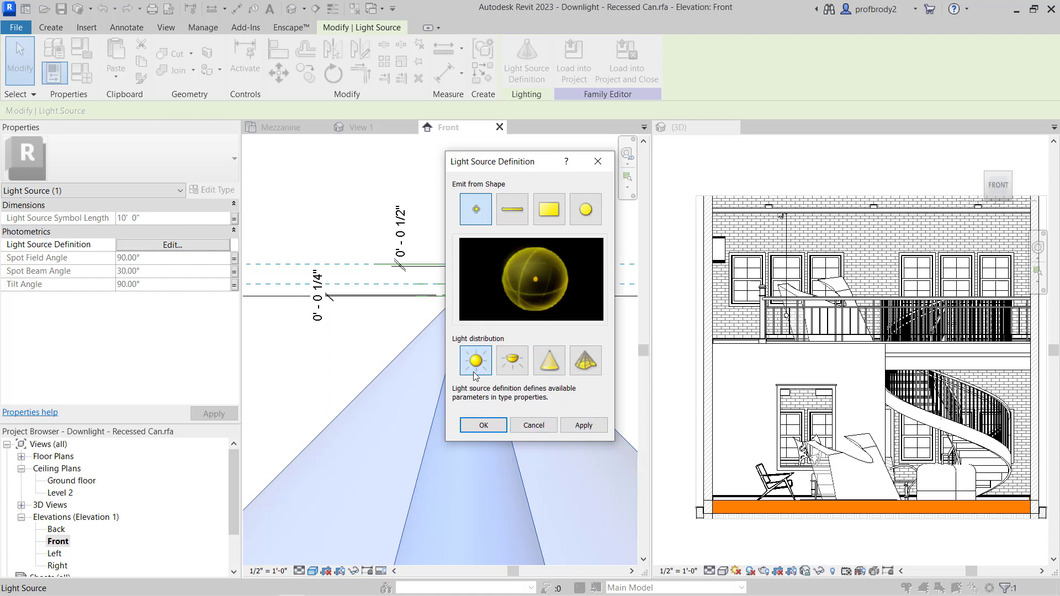
{"action": "left_click", "coordinate": [584, 425]}
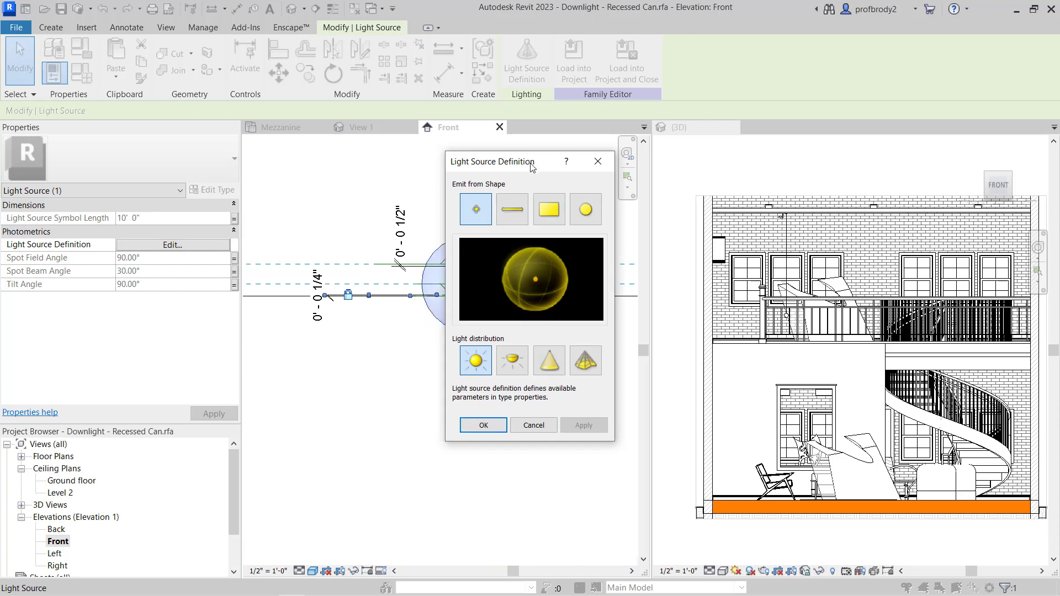
{"action": "left_click_drag", "start_coordinate": [532, 164], "coordinate": [761, 184]}
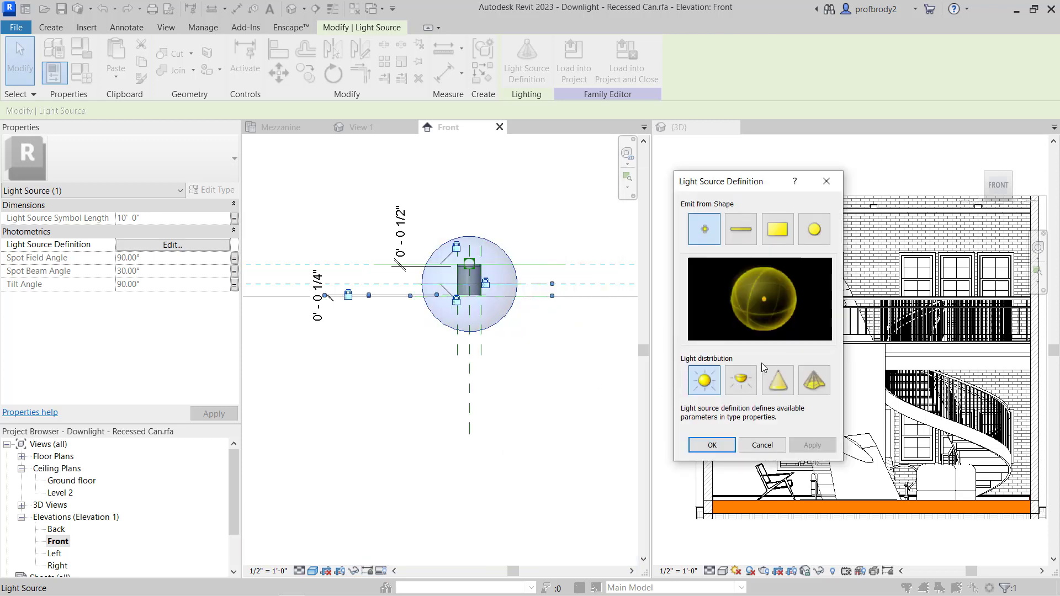
Set the light source's distribution to the cone-shaped spot and confirm the light source definition.
{"action": "left_click", "coordinate": [777, 392]}
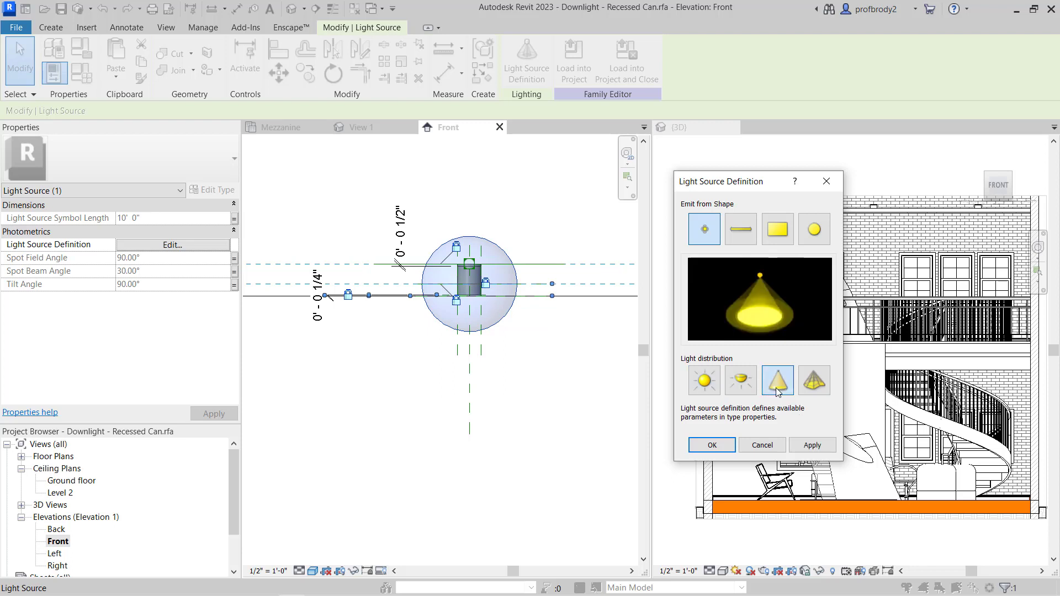
{"action": "left_click", "coordinate": [812, 445]}
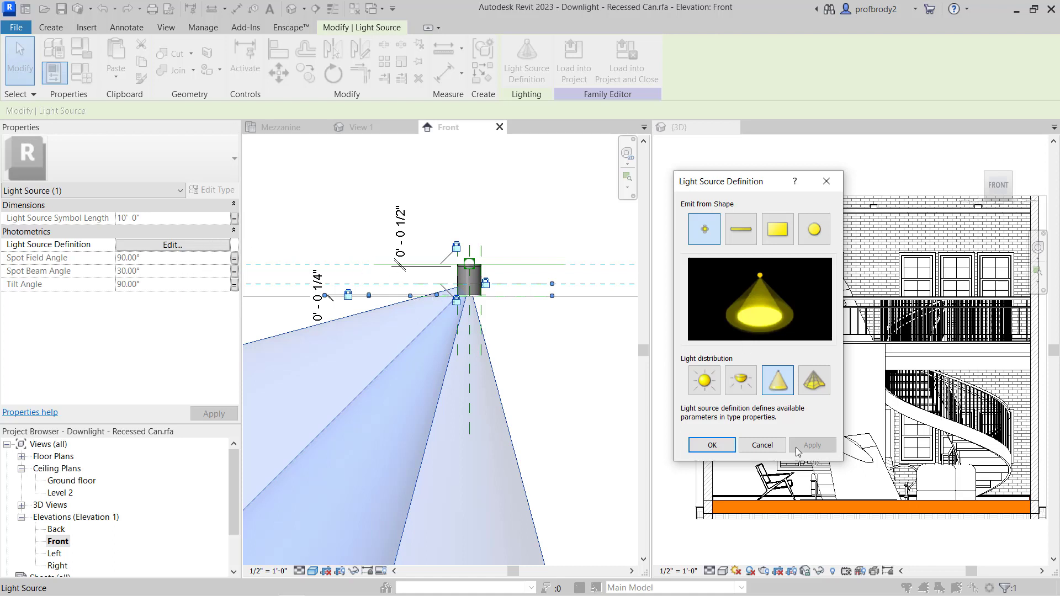
{"action": "left_click", "coordinate": [712, 445]}
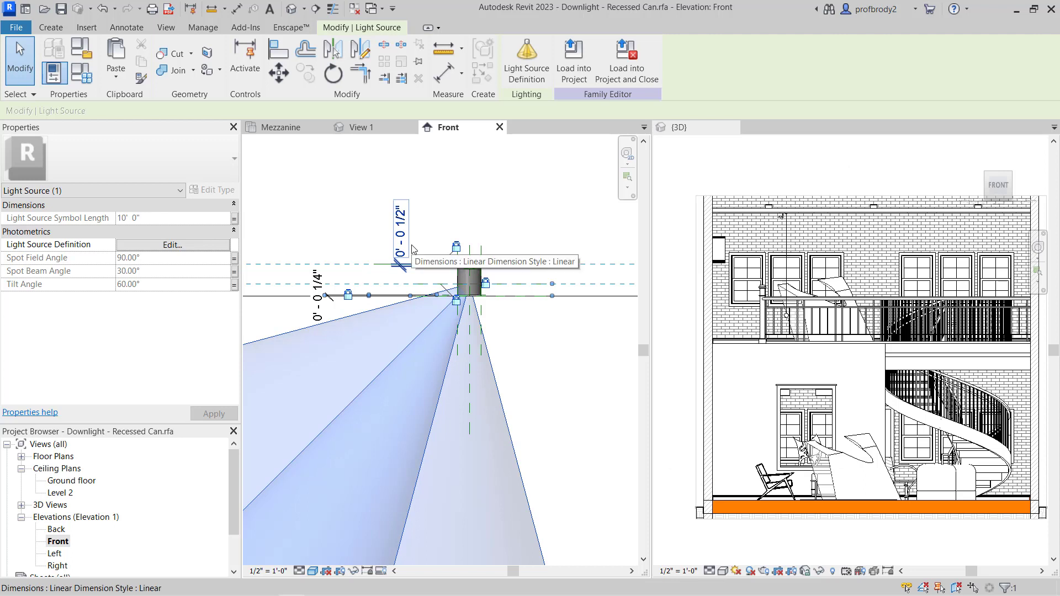
In the family types, set the Tilt Angle of the 6" Incandescent - 277V type to 90°.
{"action": "left_click", "coordinate": [83, 74]}
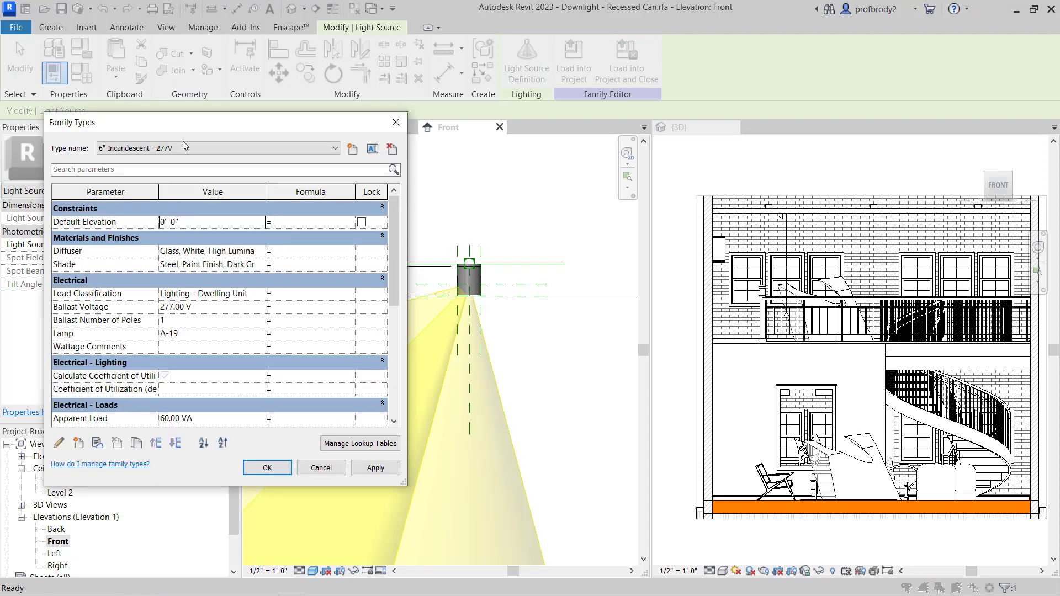
{"action": "left_click_drag", "start_coordinate": [174, 130], "coordinate": [727, 107]}
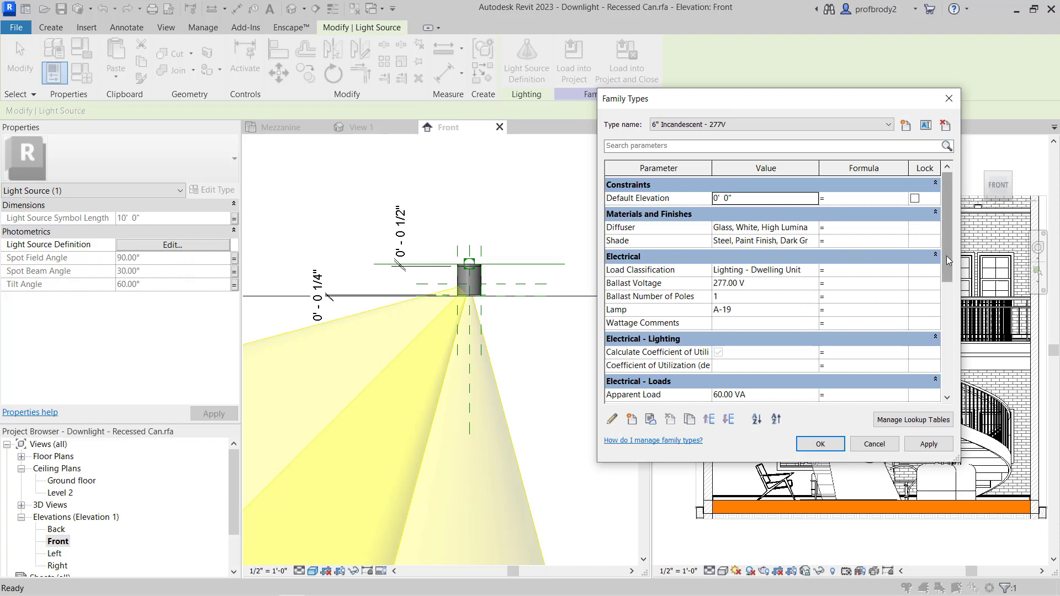
{"action": "left_click", "coordinate": [889, 126]}
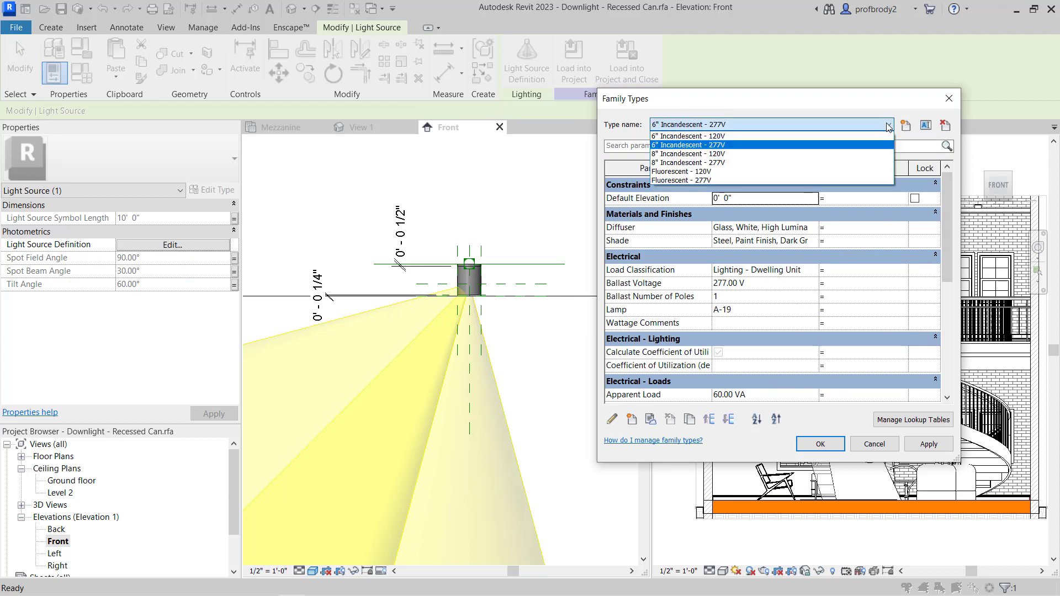
{"action": "left_click", "coordinate": [670, 145]}
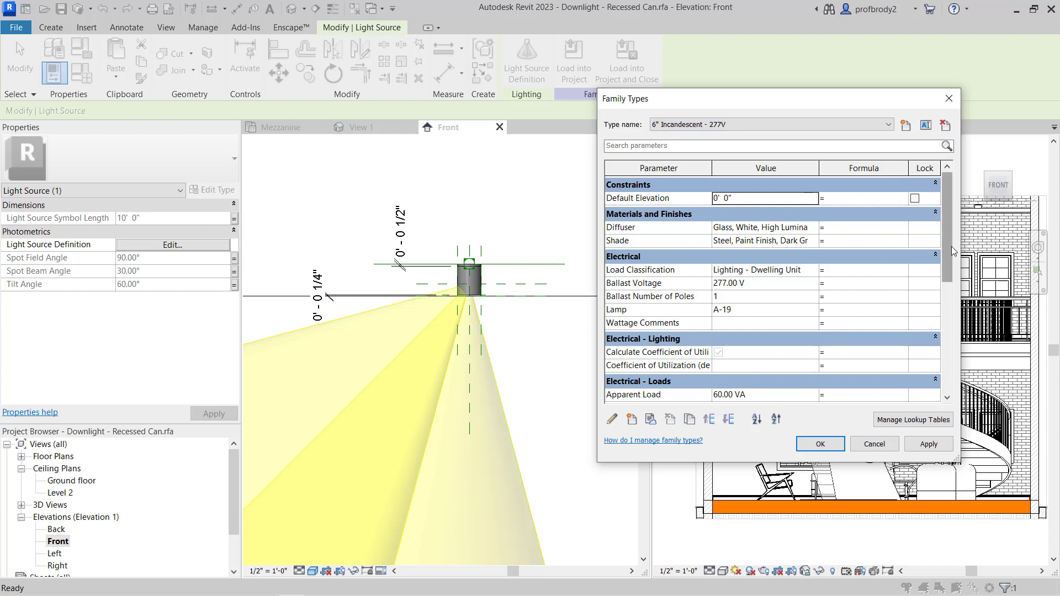
{"action": "left_click_drag", "start_coordinate": [949, 252], "coordinate": [977, 354]}
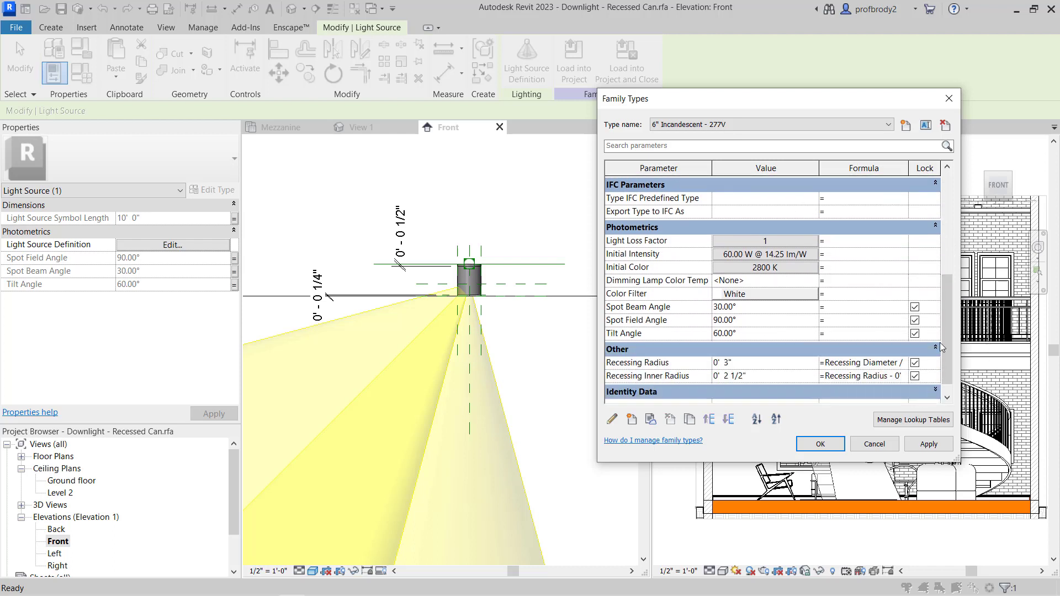
{"action": "left_click", "coordinate": [734, 334]}
{"action": "left_click_drag", "start_coordinate": [737, 334], "coordinate": [705, 329]}
{"action": "type", "text": "90"}
{"action": "left_click", "coordinate": [929, 445]}
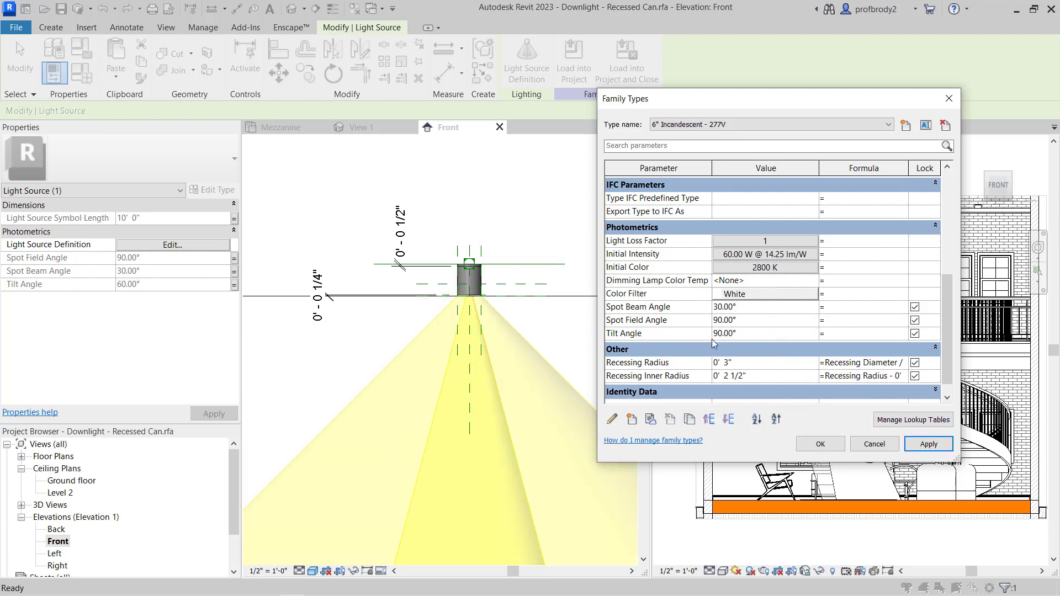
Set the Spot Field Angle of the 6" Incandescent - 277V type to 35° and apply it.
{"action": "left_click", "coordinate": [746, 322]}
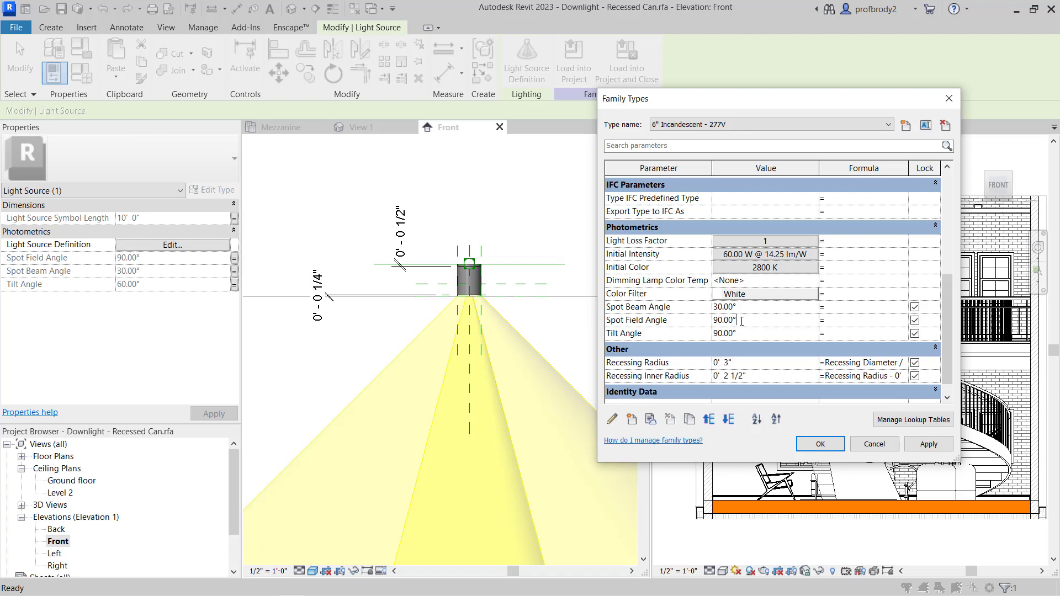
{"action": "left_click_drag", "start_coordinate": [741, 321], "coordinate": [691, 322]}
{"action": "type", "text": "35"}
{"action": "left_click", "coordinate": [928, 444]}
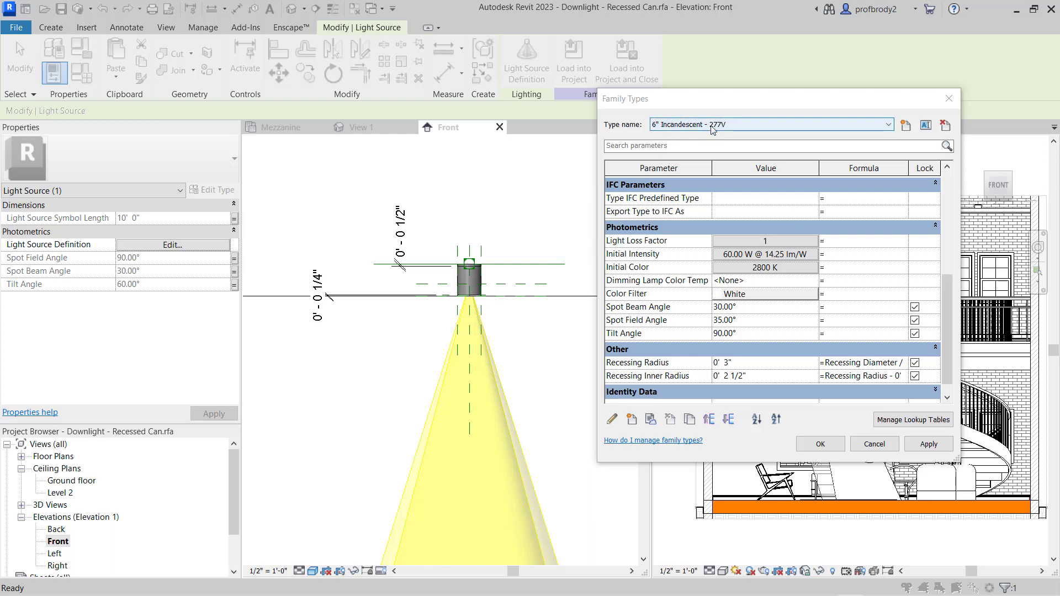
Create a new family type named 6" inc. 30 deg angle.
{"action": "left_click", "coordinate": [906, 126]}
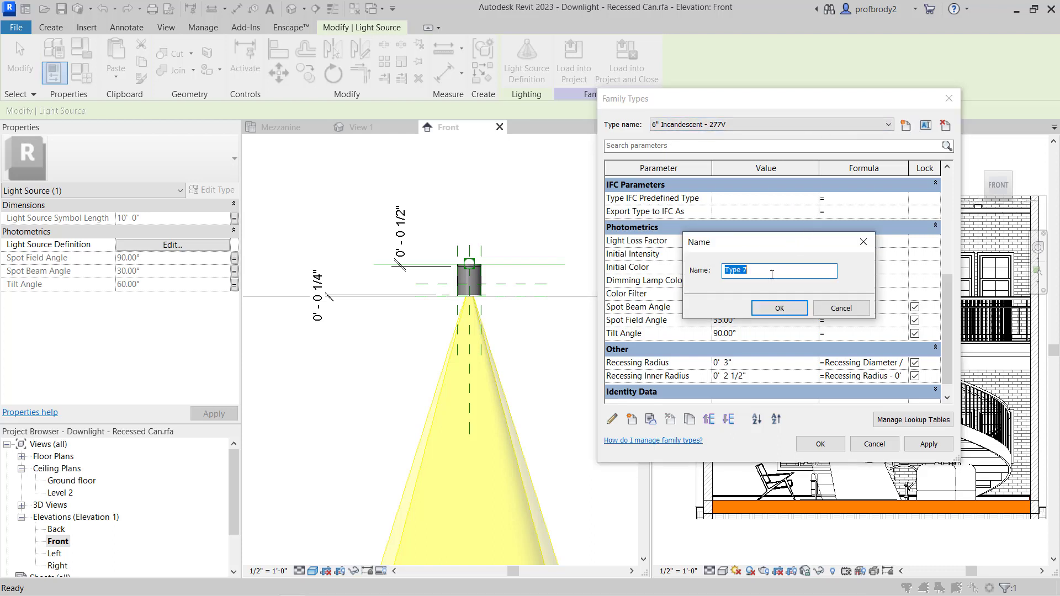
{"action": "type", "text": "6\" inc. 30 deg angle"}
{"action": "left_click", "coordinate": [779, 308]}
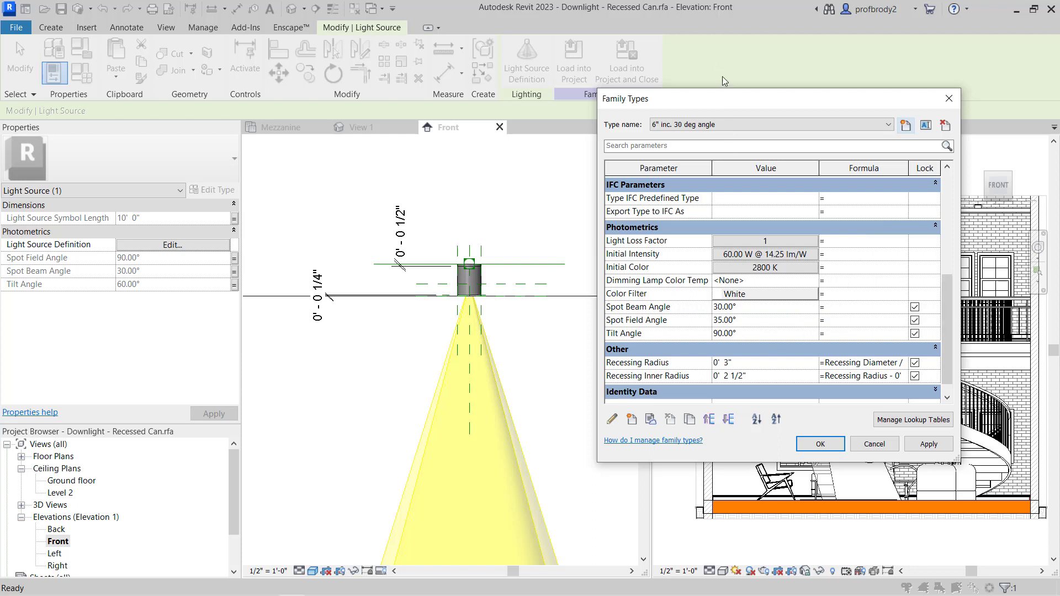
Set the new downlight type's Tilt Angle to 60° and apply it.
{"action": "left_click", "coordinate": [749, 334]}
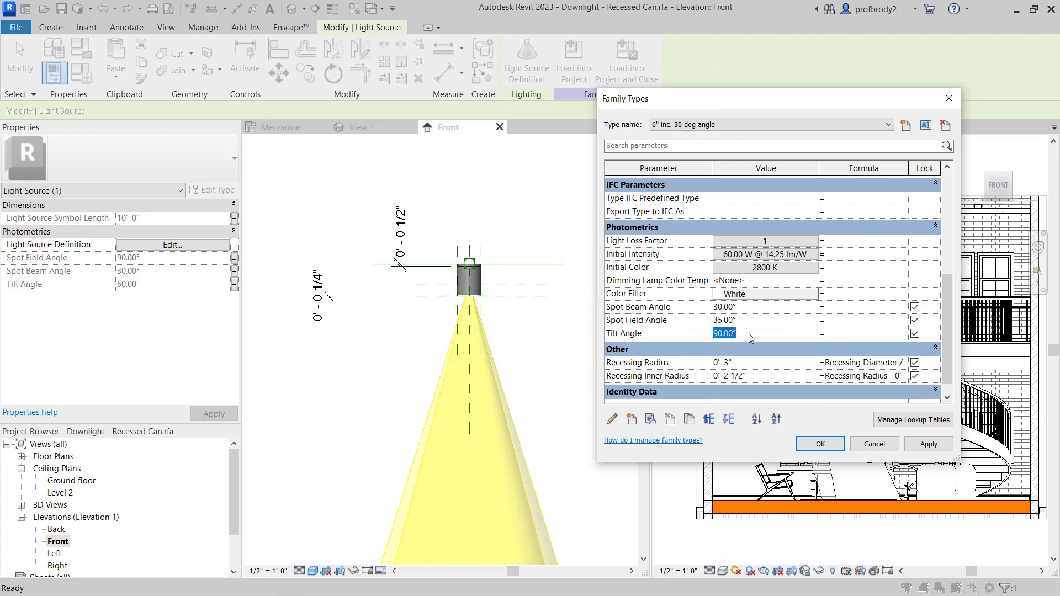
{"action": "type", "text": "60"}
{"action": "left_click", "coordinate": [751, 322]}
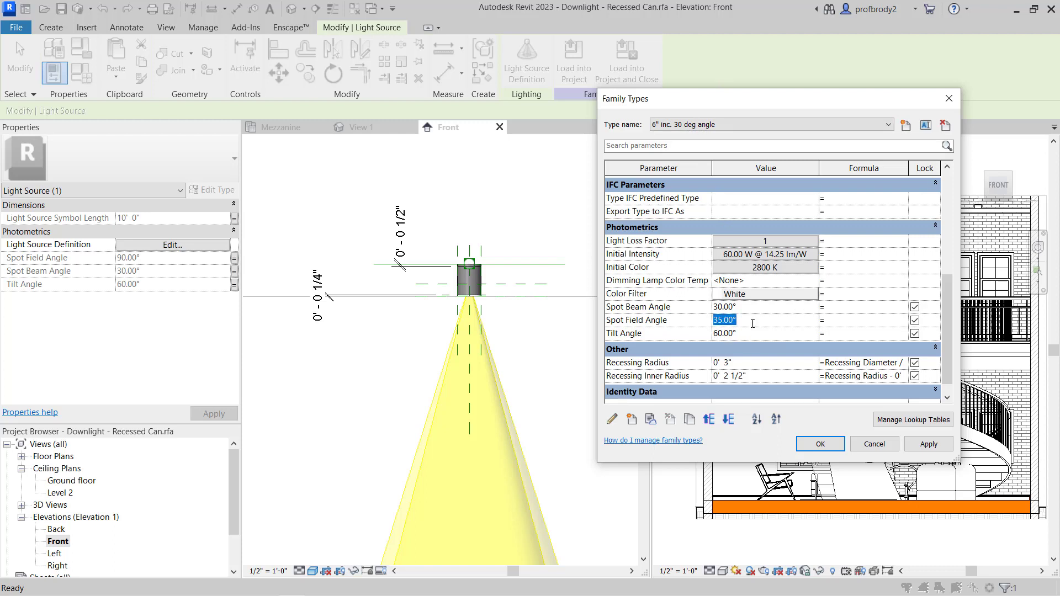
{"action": "left_click", "coordinate": [928, 444]}
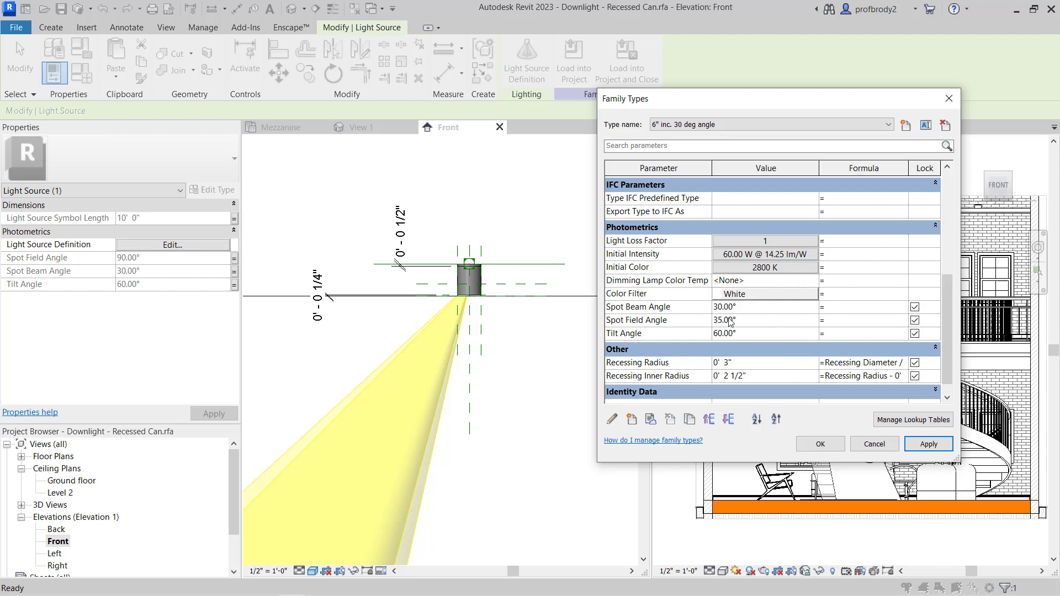
Set both the Spot Beam Angle and the Spot Field Angle of the new type to 20° and confirm the family types.
{"action": "left_click", "coordinate": [730, 307]}
{"action": "left_click_drag", "start_coordinate": [746, 310], "coordinate": [710, 308]}
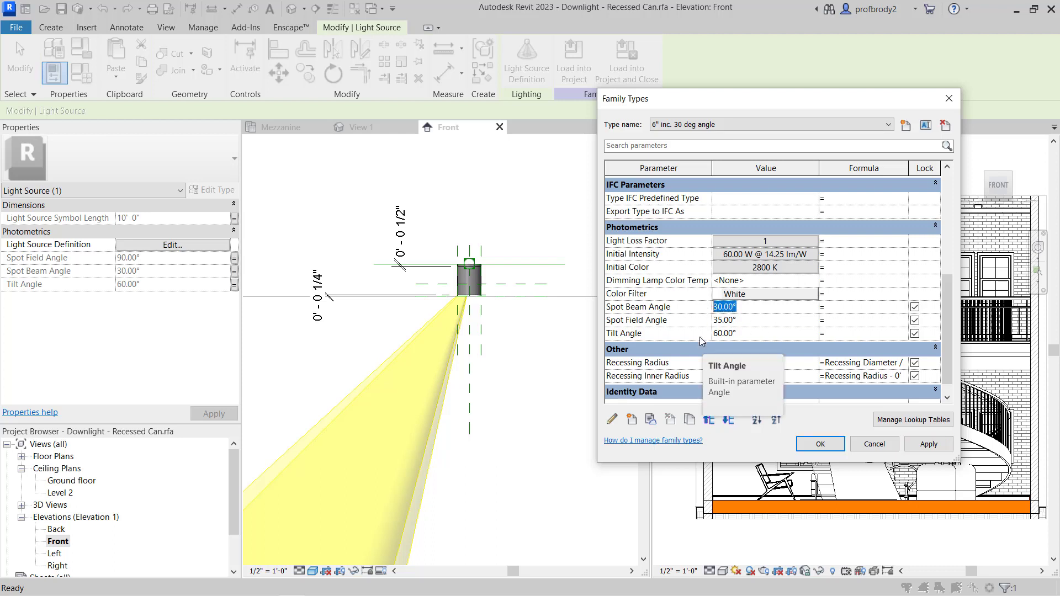
{"action": "type", "text": "20"}
{"action": "left_click", "coordinate": [731, 320]}
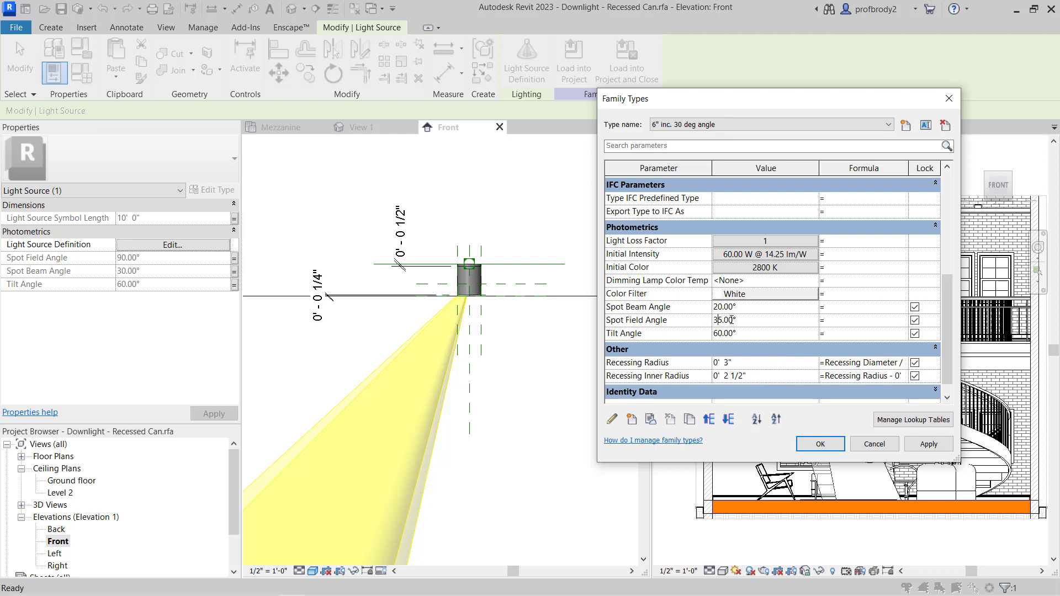
{"action": "left_click_drag", "start_coordinate": [747, 325], "coordinate": [712, 320]}
{"action": "type", "text": "20"}
{"action": "left_click", "coordinate": [930, 445]}
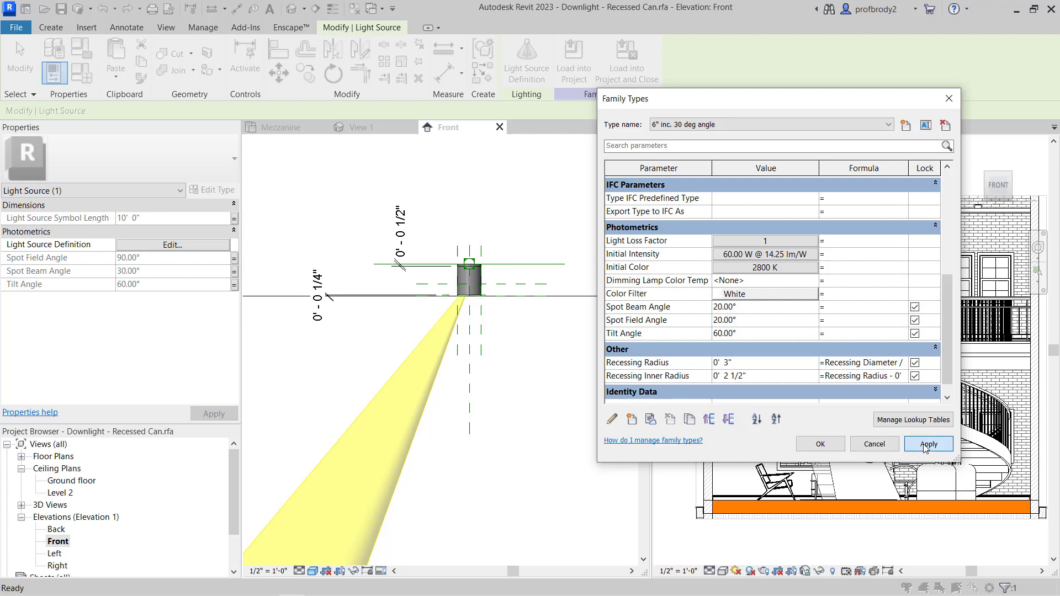
{"action": "left_click", "coordinate": [812, 445]}
Examine where the tilted beam exits the recessed can in the Front elevation and the 3D View 1, and close View 1.
{"action": "scroll", "coordinate": [464, 292], "scroll_direction": "up", "scroll_amount": 6}
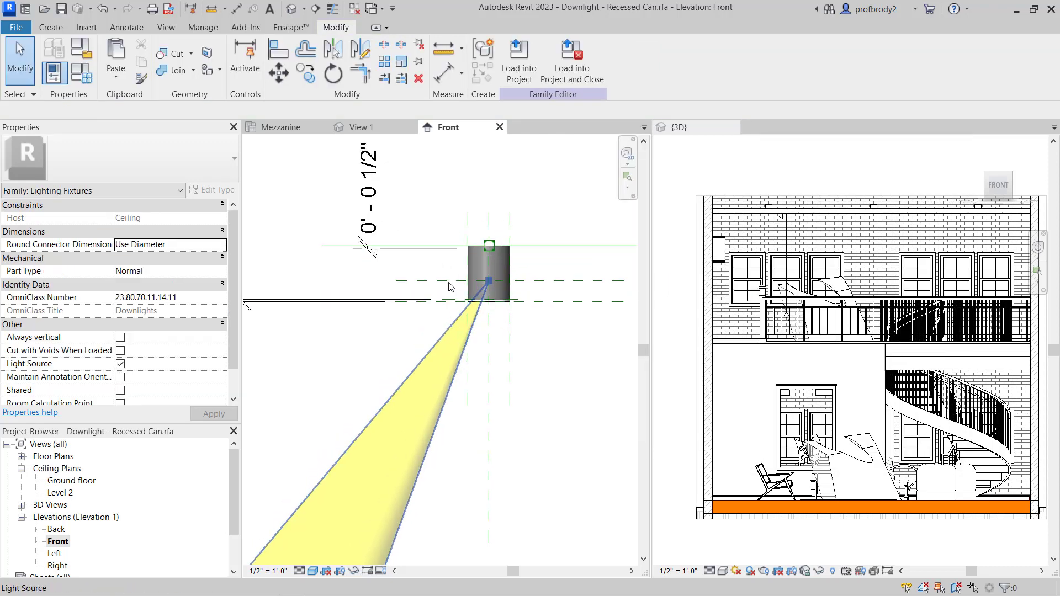
{"action": "scroll", "coordinate": [508, 322], "scroll_direction": "up", "scroll_amount": 4}
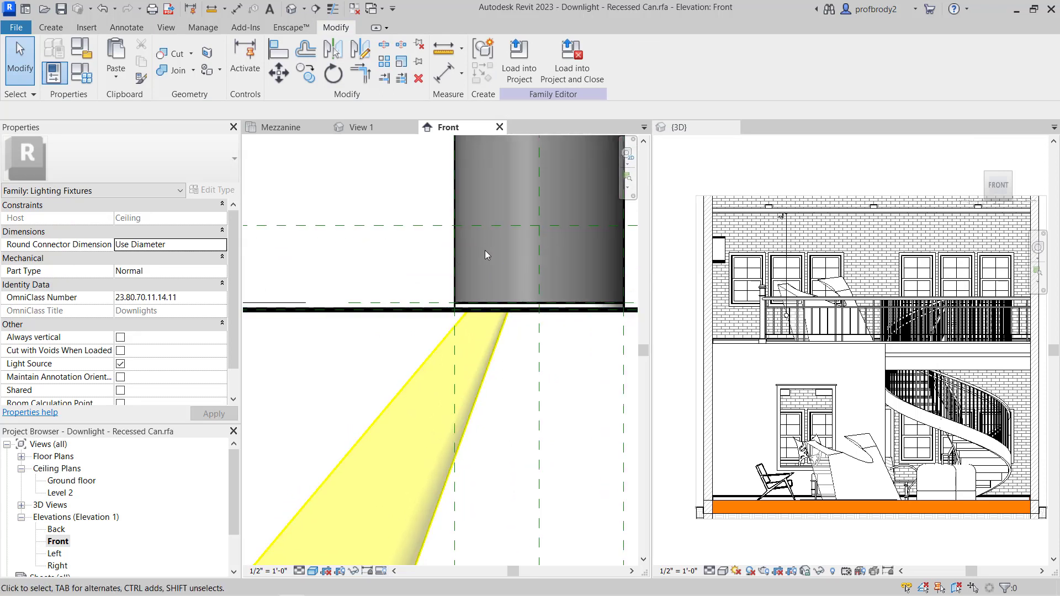
{"action": "middle_click_drag", "start_coordinate": [518, 289], "coordinate": [486, 382]}
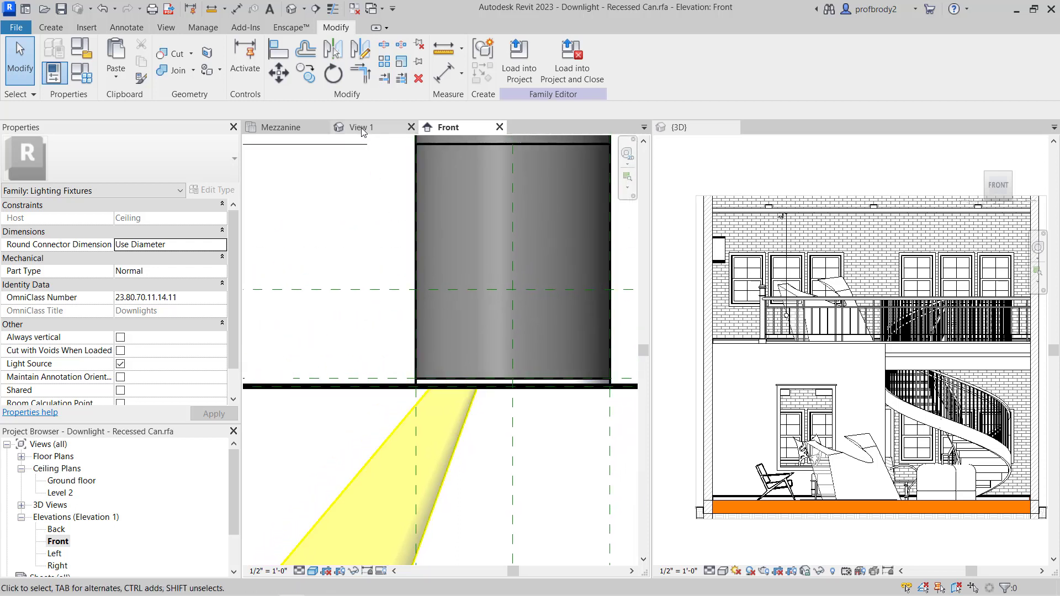
{"action": "left_click", "coordinate": [361, 128]}
{"action": "scroll", "coordinate": [455, 265], "scroll_direction": "up", "scroll_amount": 6}
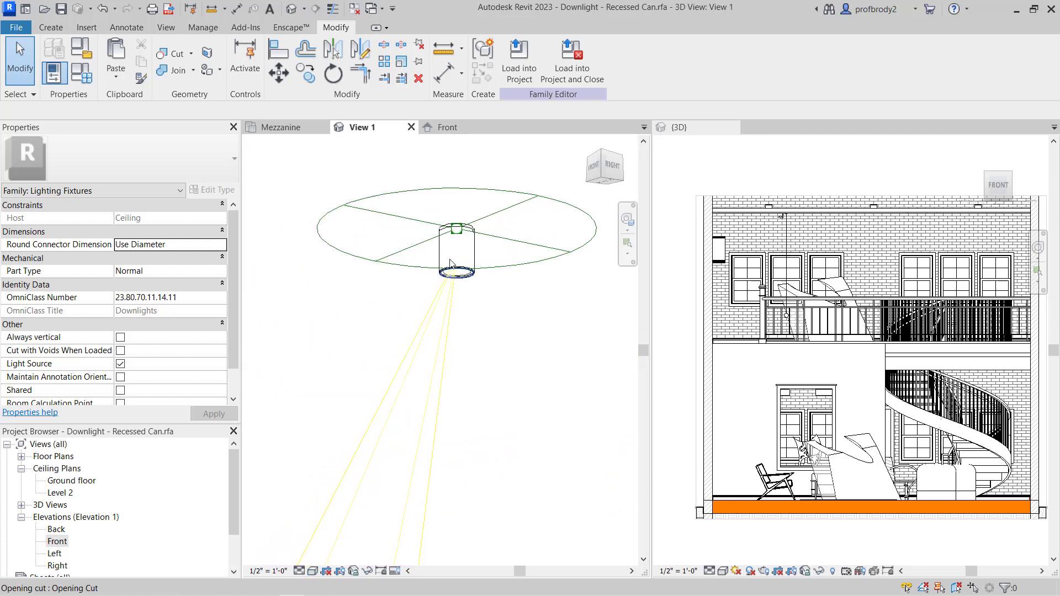
{"action": "scroll", "coordinate": [453, 273], "scroll_direction": "up", "scroll_amount": 3}
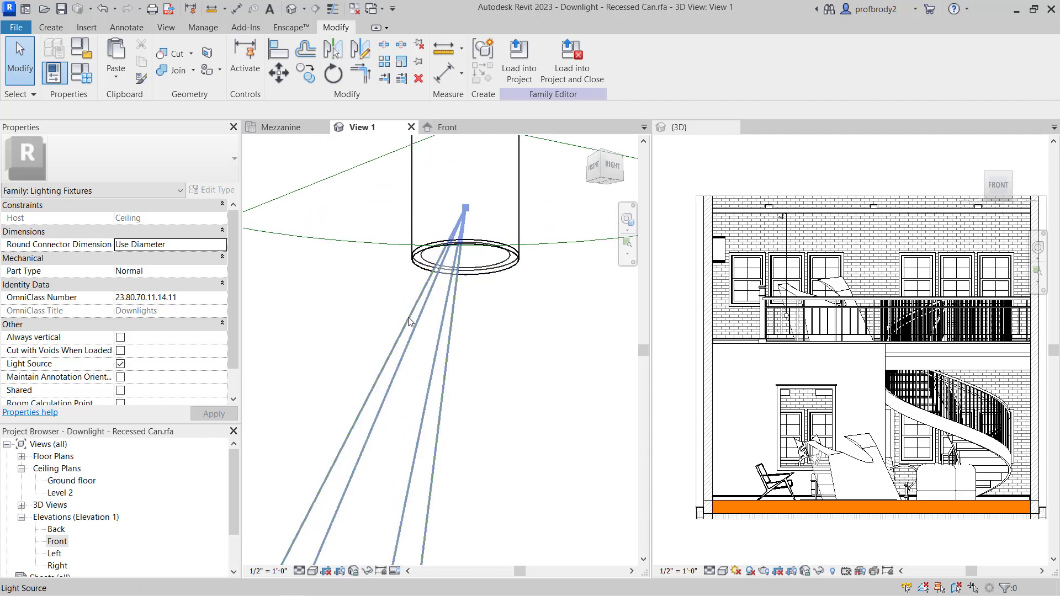
{"action": "scroll", "coordinate": [413, 261], "scroll_direction": "up", "scroll_amount": 1}
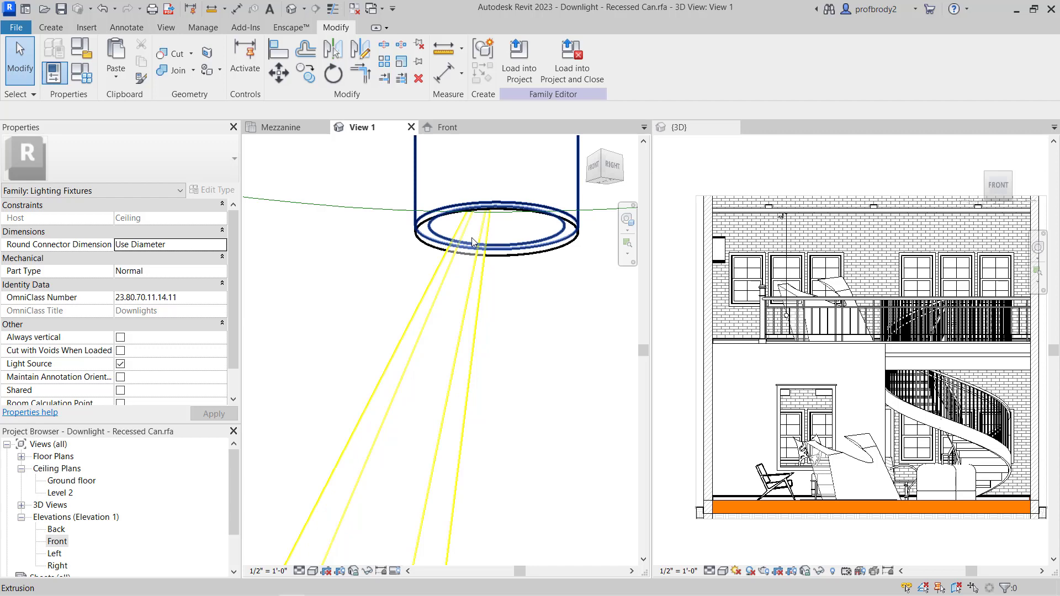
{"action": "scroll", "coordinate": [471, 237], "scroll_direction": "down", "scroll_amount": 4}
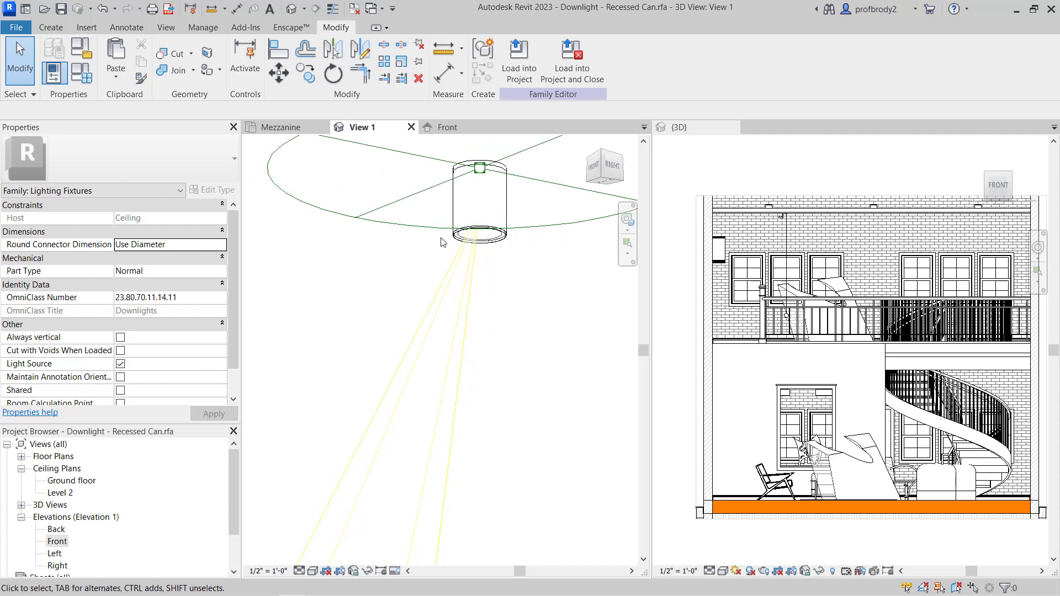
{"action": "scroll", "coordinate": [464, 245], "scroll_direction": "down", "scroll_amount": 2}
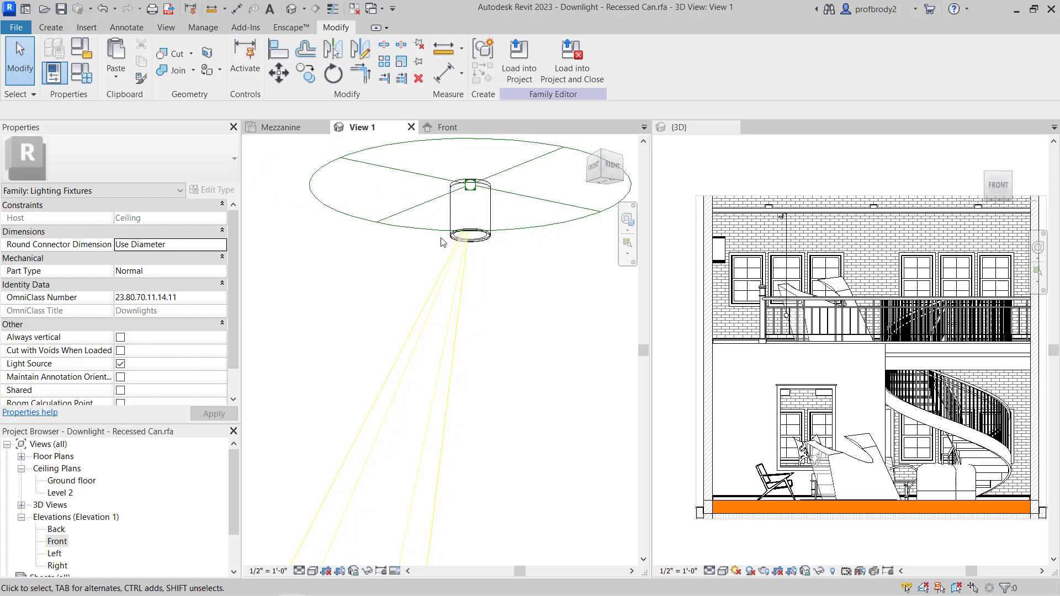
{"action": "left_click", "coordinate": [411, 127]}
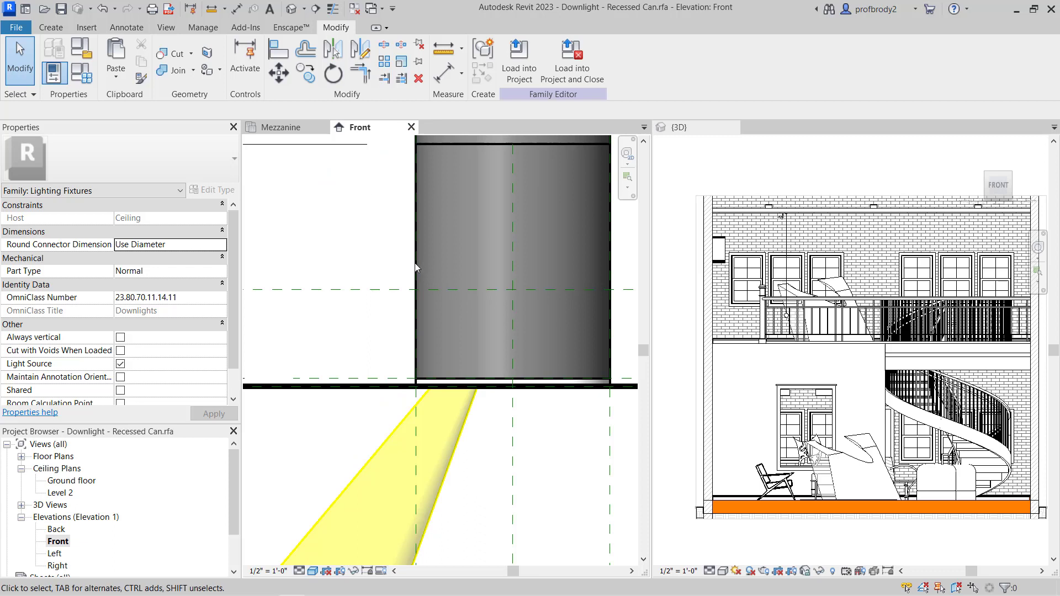
Review the emission shape and light distribution of the recessed can's light source, keeping the existing definition.
{"action": "scroll", "coordinate": [415, 267], "scroll_direction": "down", "scroll_amount": 2}
{"action": "middle_click_drag", "start_coordinate": [415, 267], "coordinate": [447, 313]}
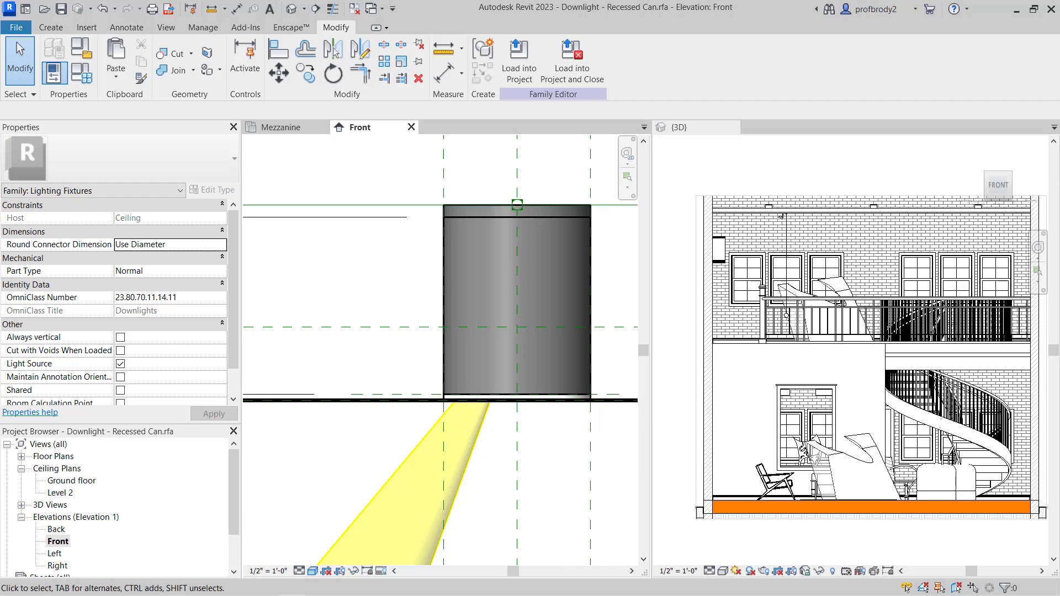
{"action": "left_click", "coordinate": [359, 530]}
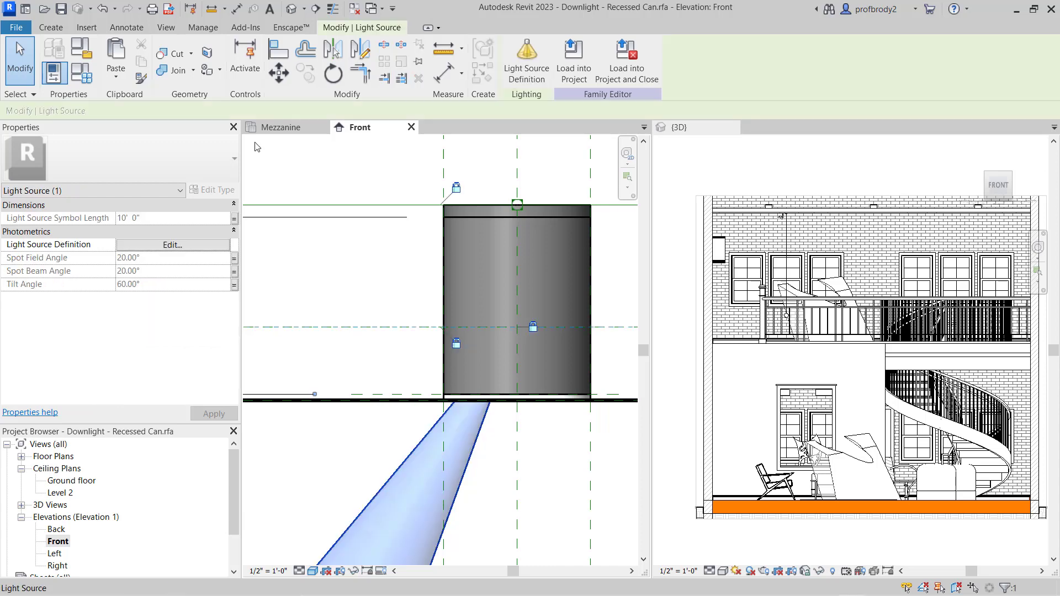
{"action": "left_click", "coordinate": [524, 66]}
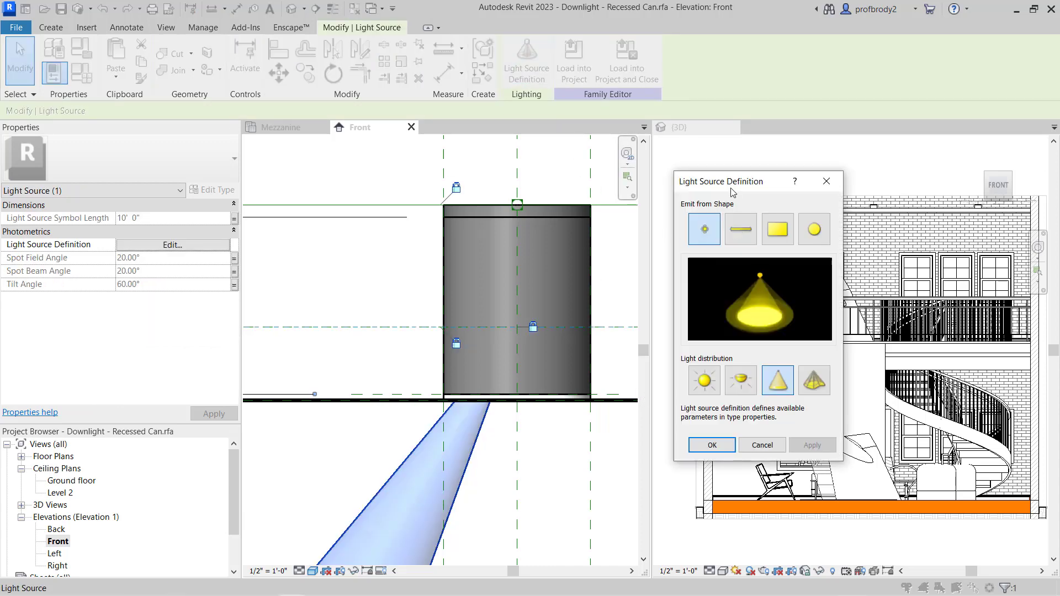
{"action": "left_click_drag", "start_coordinate": [719, 182], "coordinate": [633, 181]}
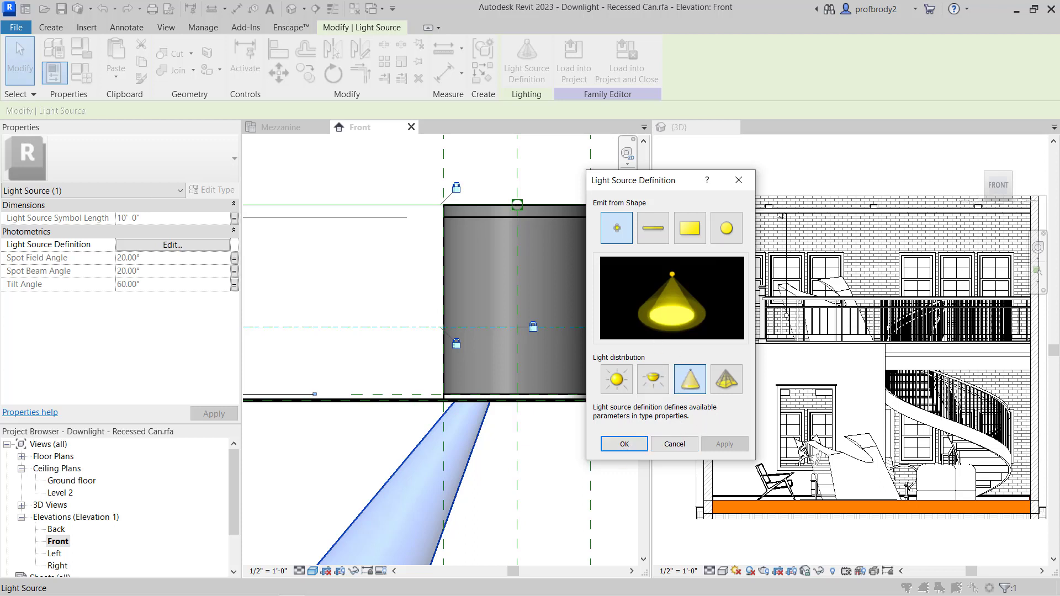
{"action": "key", "text": "Return"}
{"action": "left_click", "coordinate": [637, 444]}
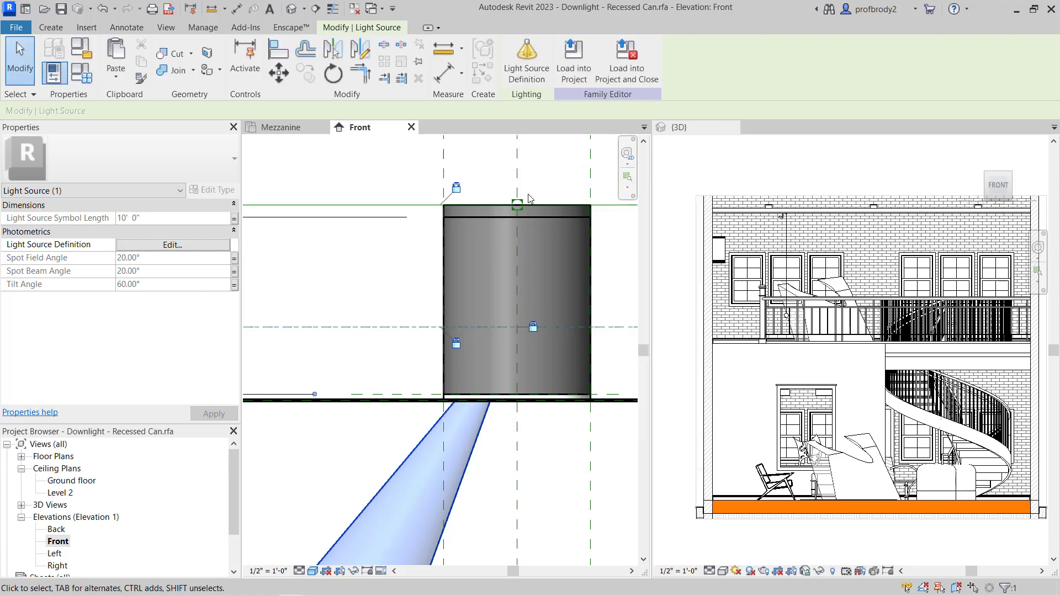
Load the downlight family into the project, overwriting the existing version and its parameter values, and shift the upper track light toward the room's centre.
{"action": "left_click", "coordinate": [579, 83]}
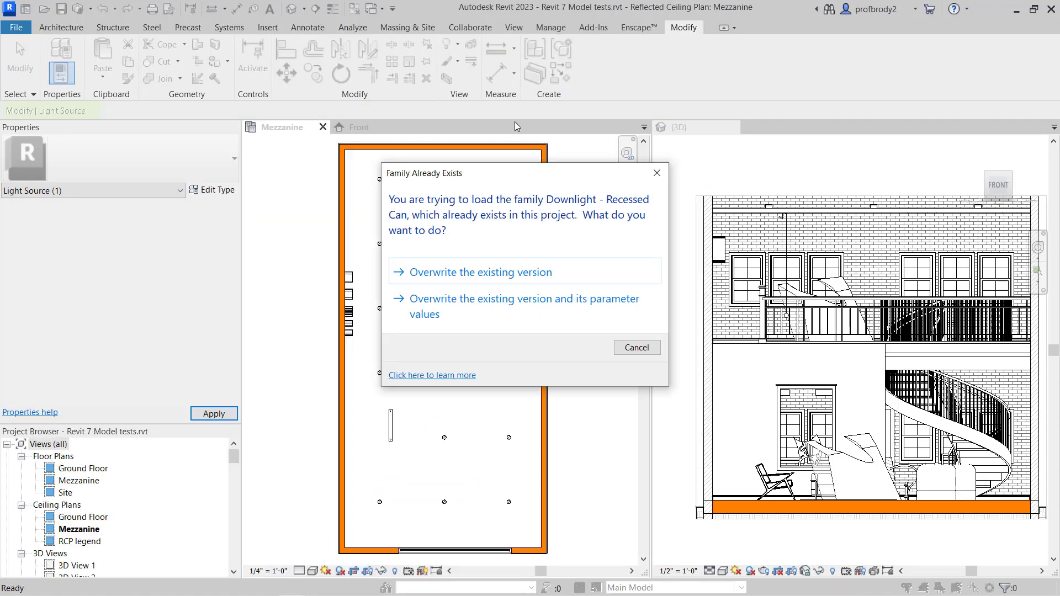
{"action": "left_click", "coordinate": [479, 304]}
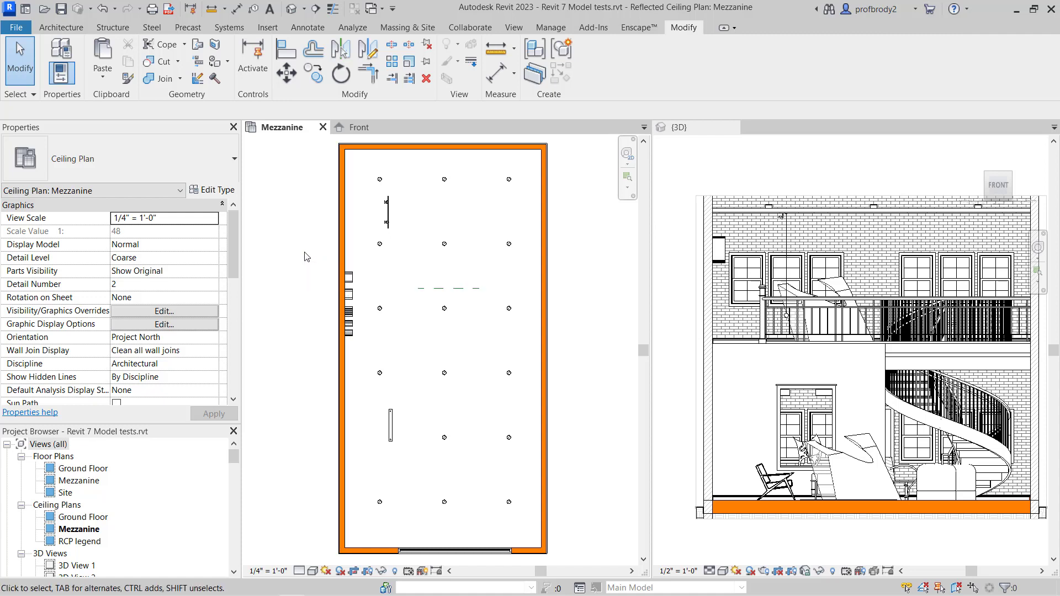
{"action": "left_click_drag", "start_coordinate": [387, 213], "coordinate": [414, 213]}
Turn on visibility of the Mass category in the Mezzanine ceiling plan's visibility/graphic overrides and apply it.
{"action": "left_click", "coordinate": [141, 312]}
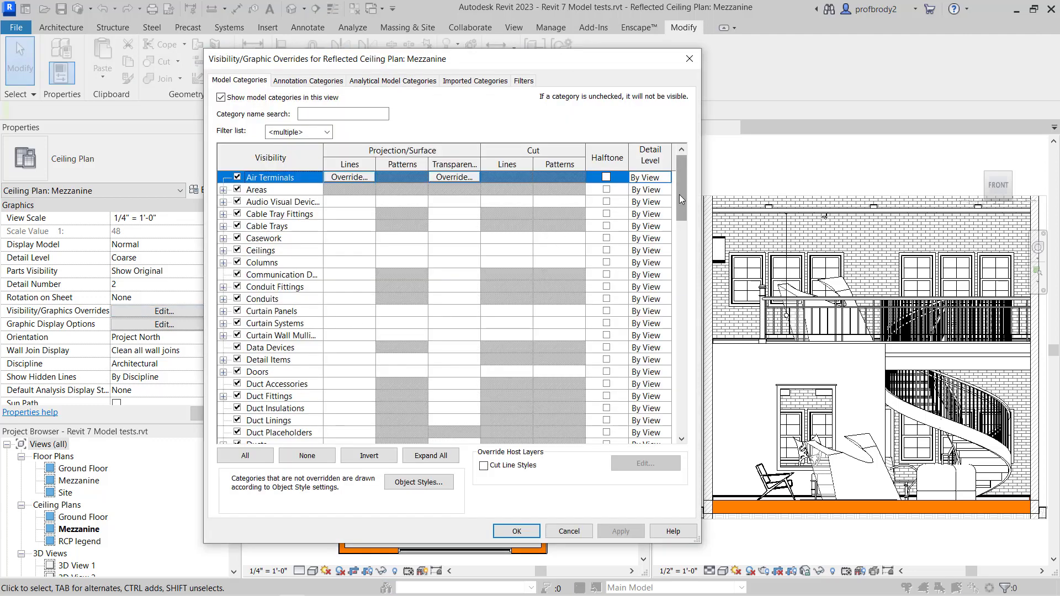
{"action": "left_click_drag", "start_coordinate": [679, 194], "coordinate": [691, 283]}
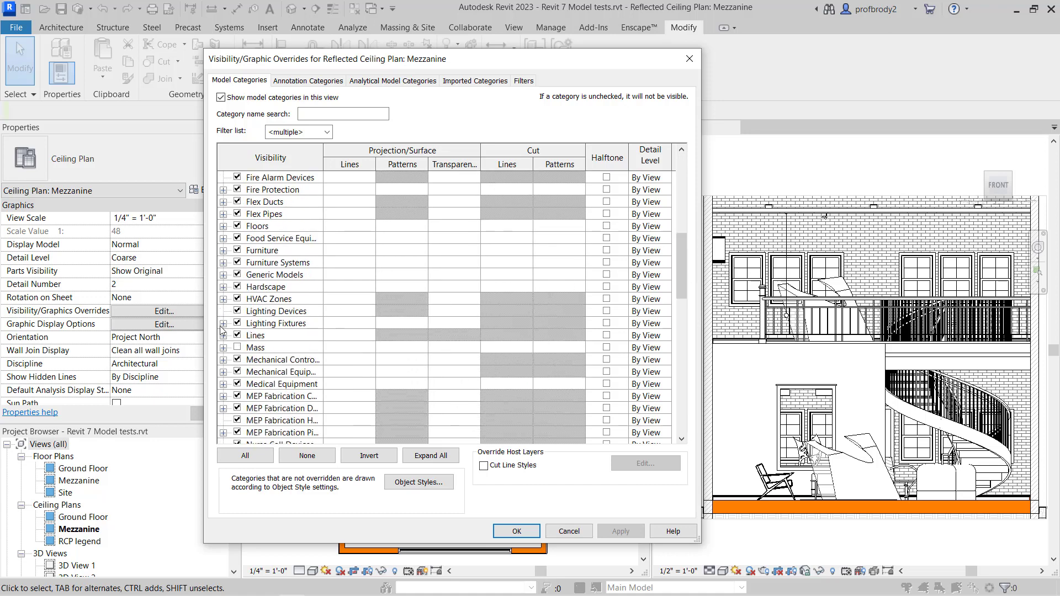
{"action": "left_click", "coordinate": [237, 348]}
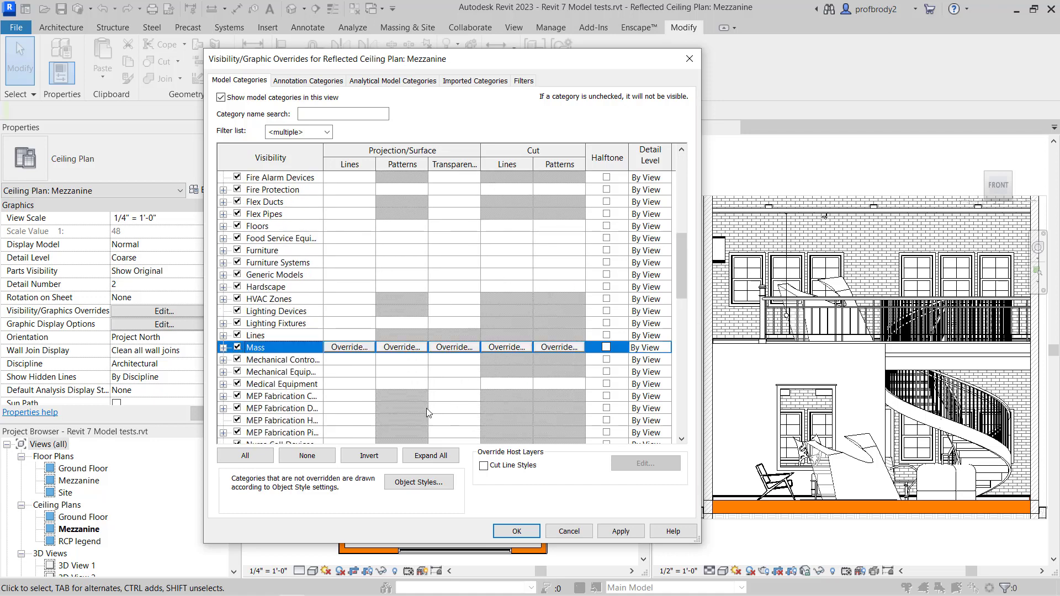
{"action": "left_click", "coordinate": [619, 531]}
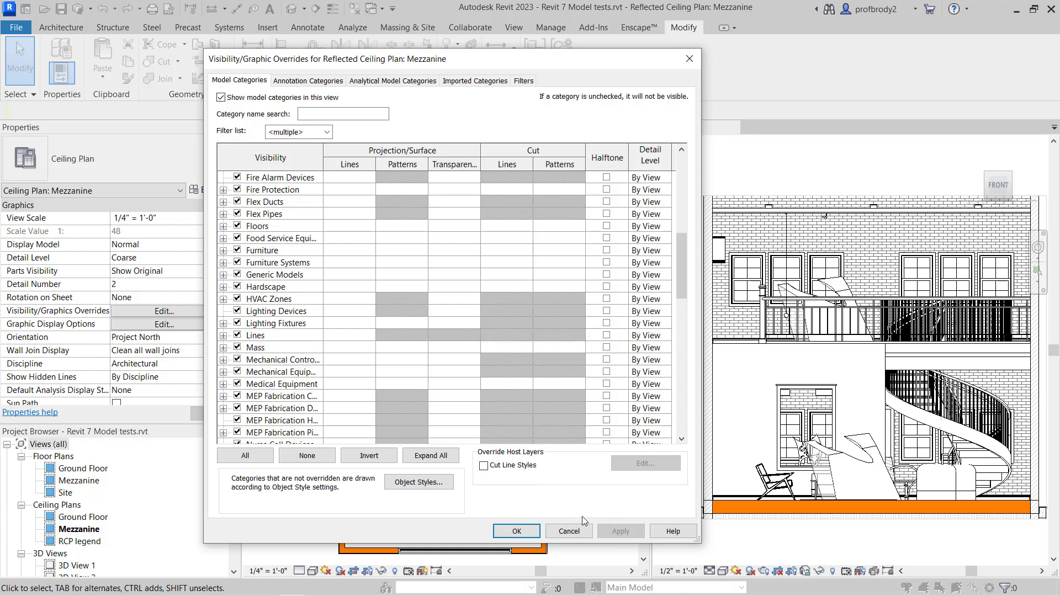
Turn on the Light Source subcategory of Lighting Fixtures for the Mezzanine ceiling plan.
{"action": "left_click", "coordinate": [223, 323]}
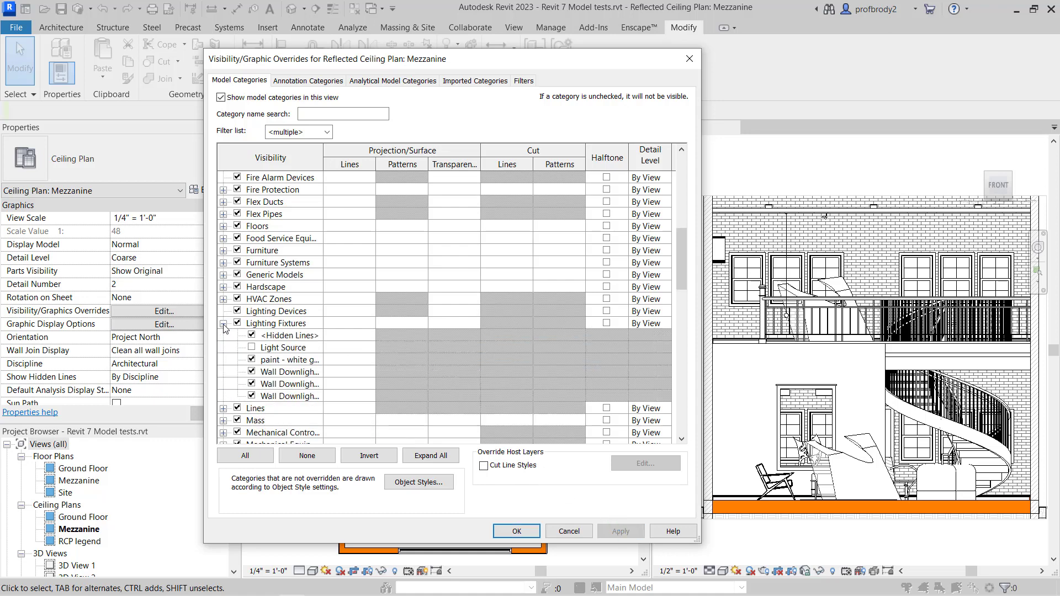
{"action": "left_click", "coordinate": [275, 348]}
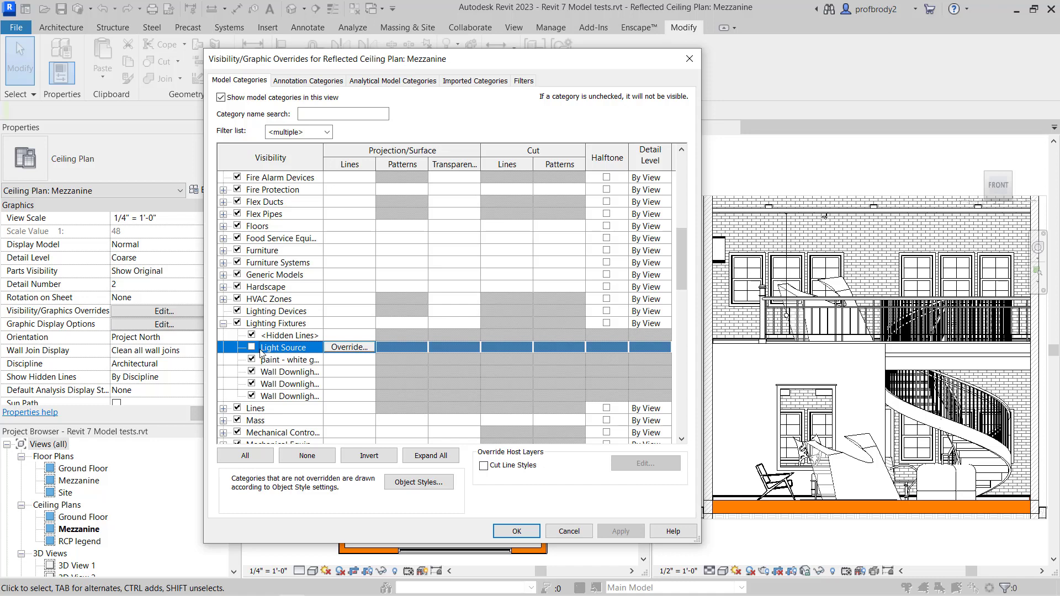
{"action": "left_click", "coordinate": [252, 347]}
Override the Light Source projection line colour with orange RGB 255-128-064 in the Mezzanine plan and apply the overrides.
{"action": "left_click", "coordinate": [344, 348]}
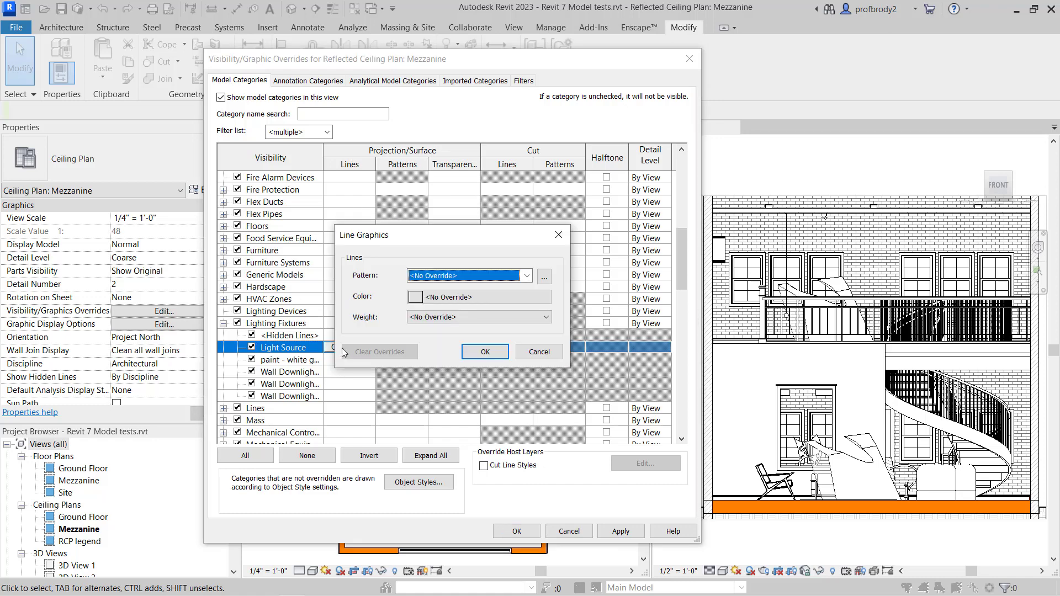
{"action": "left_click", "coordinate": [511, 297]}
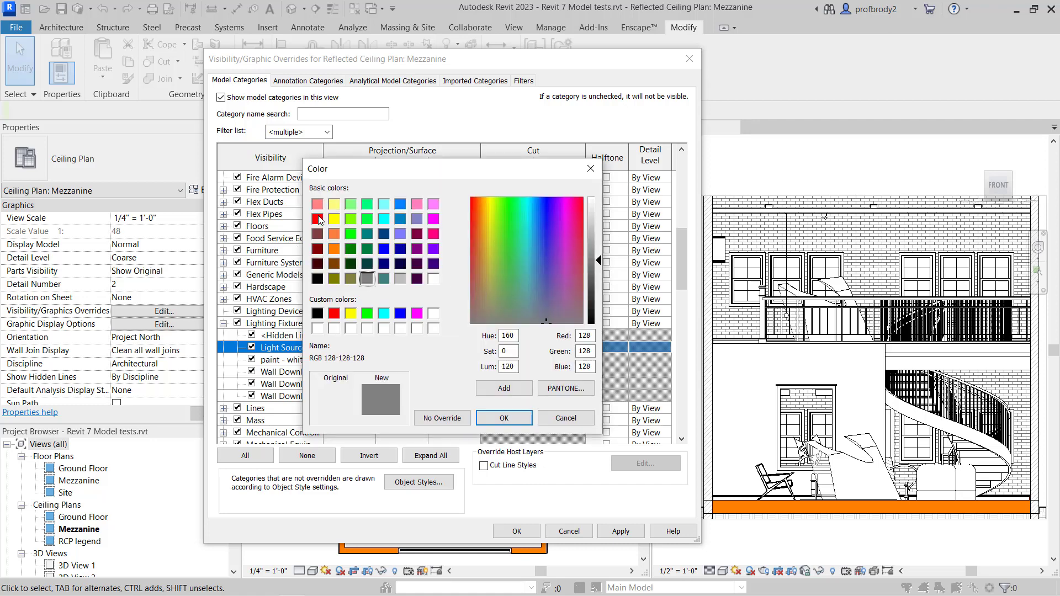
{"action": "left_click", "coordinate": [333, 236]}
{"action": "left_click", "coordinate": [516, 417]}
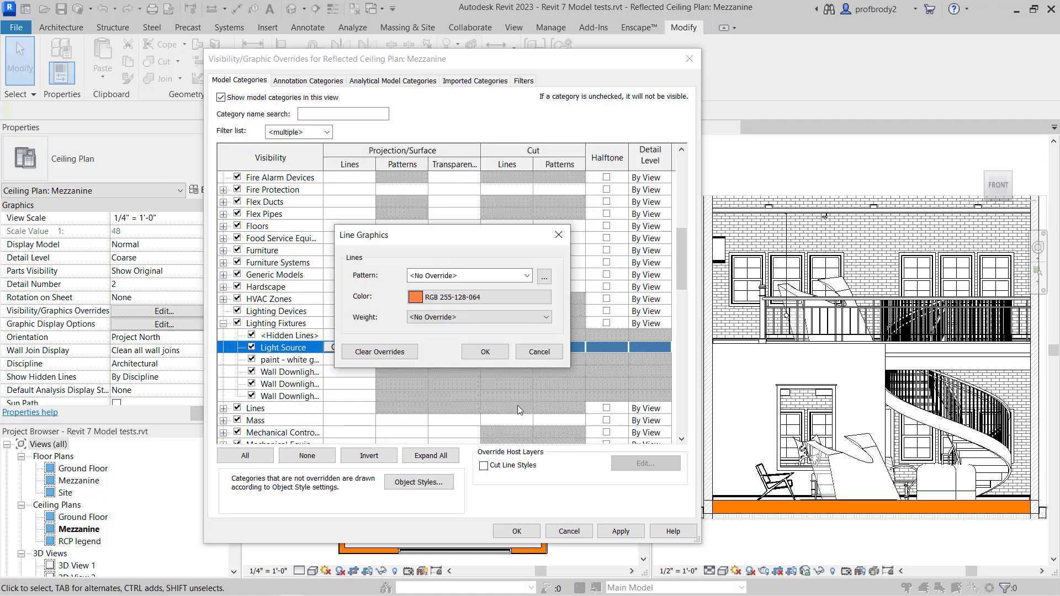
{"action": "left_click", "coordinate": [486, 353]}
{"action": "left_click", "coordinate": [621, 531]}
{"action": "left_click", "coordinate": [516, 531]}
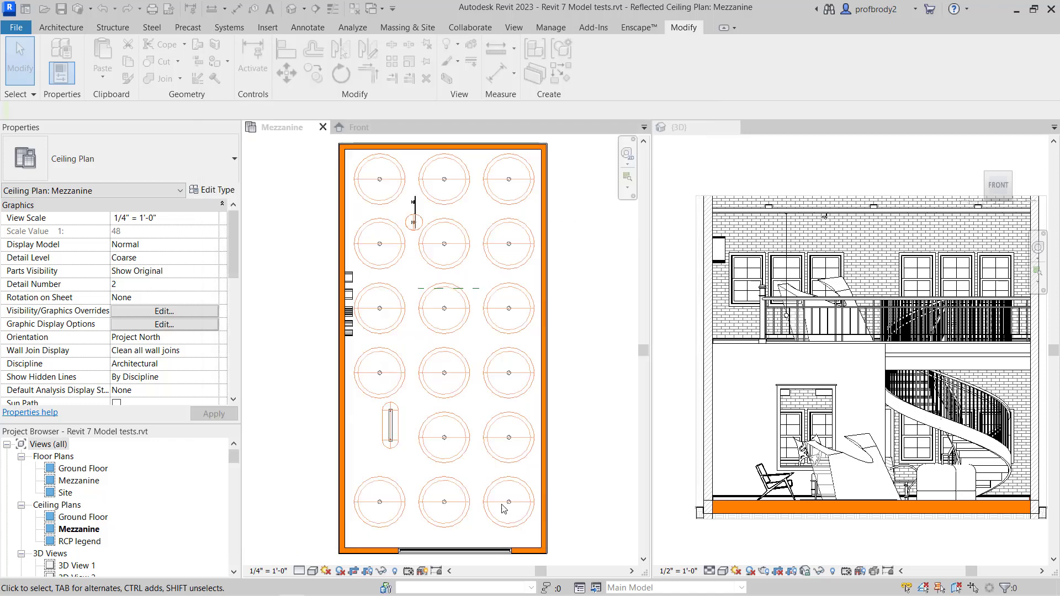
Turn on the Light Source subcategory of Lighting Fixtures in the {3D} view's visibility/graphic overrides.
{"action": "scroll", "coordinate": [373, 209], "scroll_direction": "up", "scroll_amount": 4}
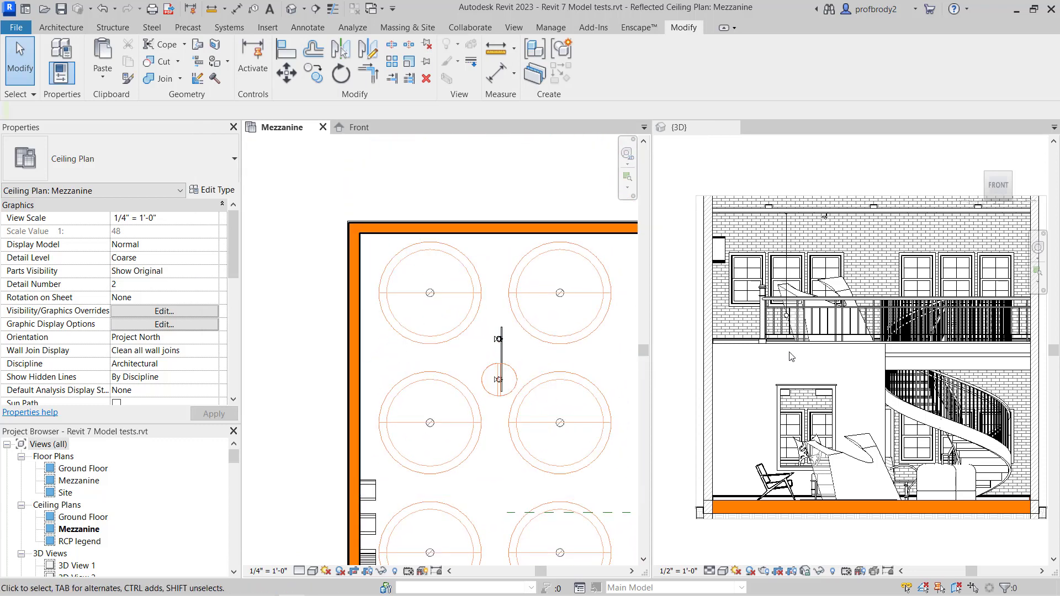
{"action": "scroll", "coordinate": [821, 381], "scroll_direction": "down", "scroll_amount": 1}
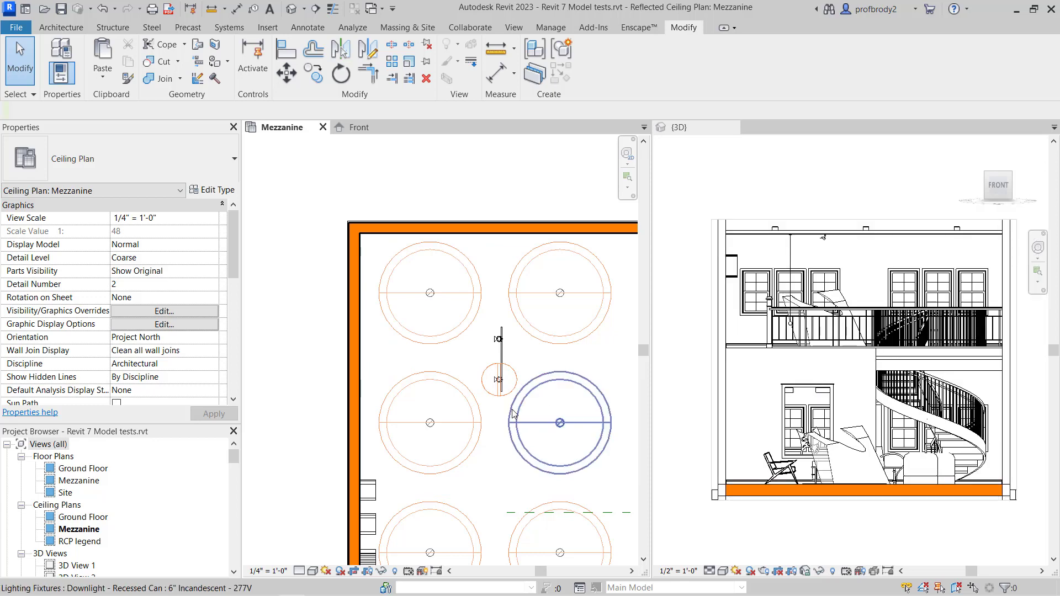
{"action": "scroll", "coordinate": [553, 420], "scroll_direction": "down", "scroll_amount": 2}
{"action": "middle_click_drag", "start_coordinate": [475, 375], "coordinate": [390, 352]}
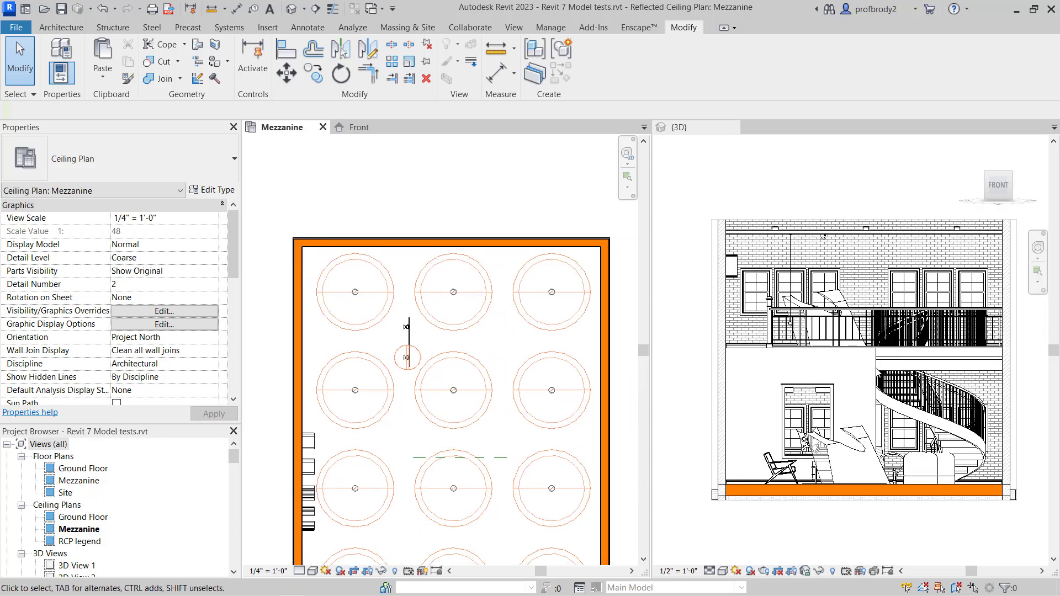
{"action": "left_click", "coordinate": [822, 269]}
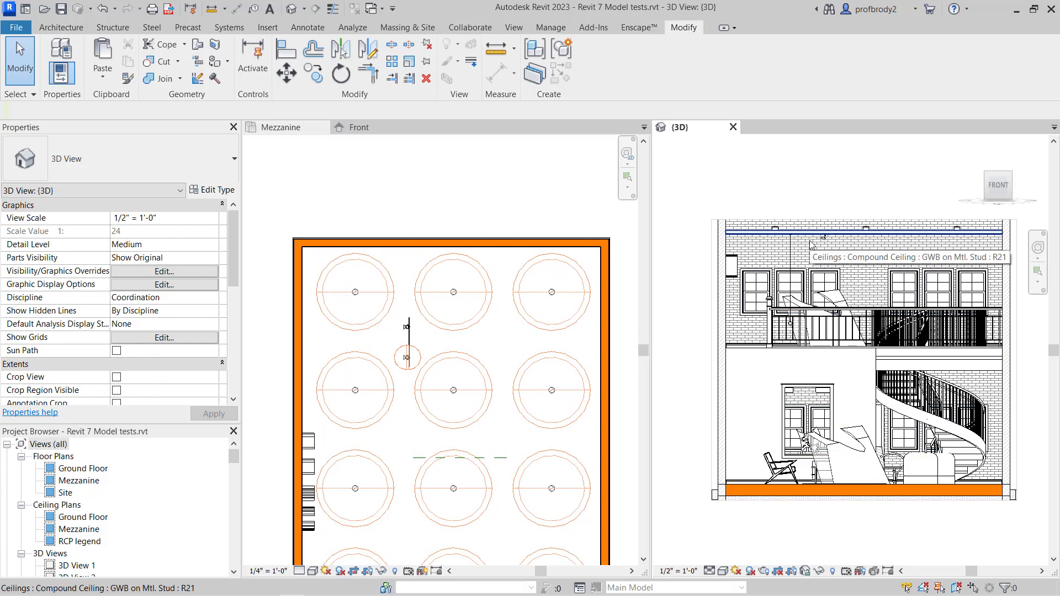
{"action": "key", "text": "v"}
{"action": "key", "text": "g"}
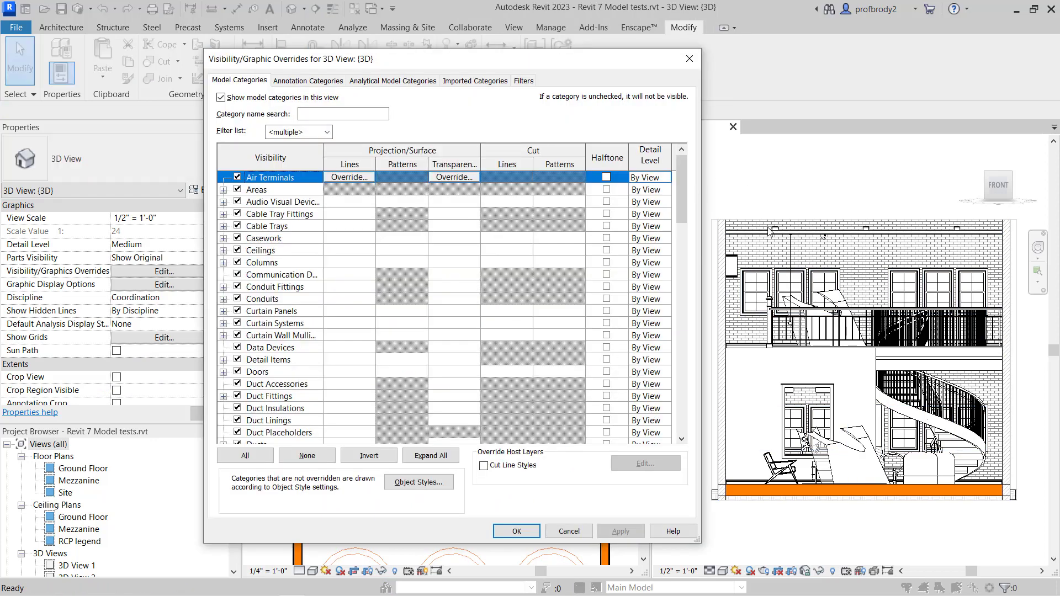
{"action": "left_click_drag", "start_coordinate": [680, 205], "coordinate": [689, 295]}
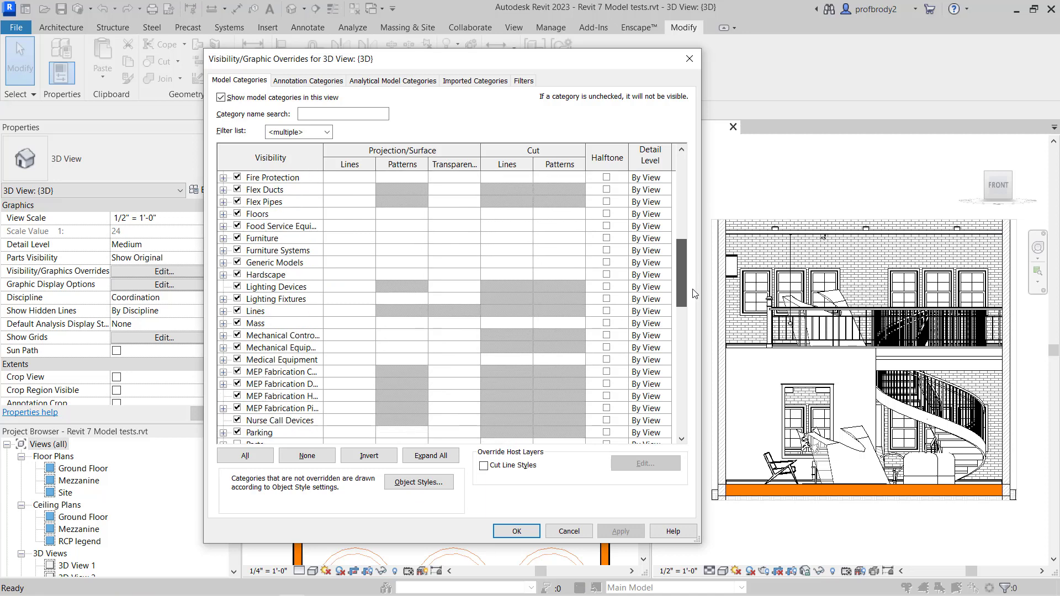
{"action": "left_click", "coordinate": [223, 300]}
{"action": "left_click", "coordinate": [252, 323]}
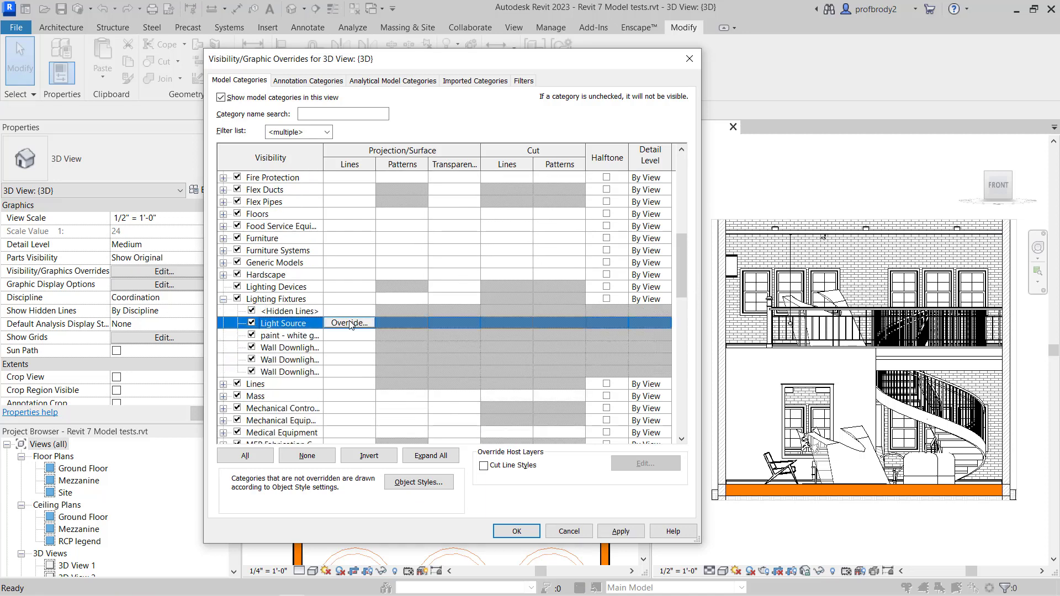
Override the Light Source projection line colour with orange RGB 255-128-000 in the {3D} view and apply the overrides.
{"action": "left_click", "coordinate": [349, 323]}
{"action": "left_click", "coordinate": [482, 301]}
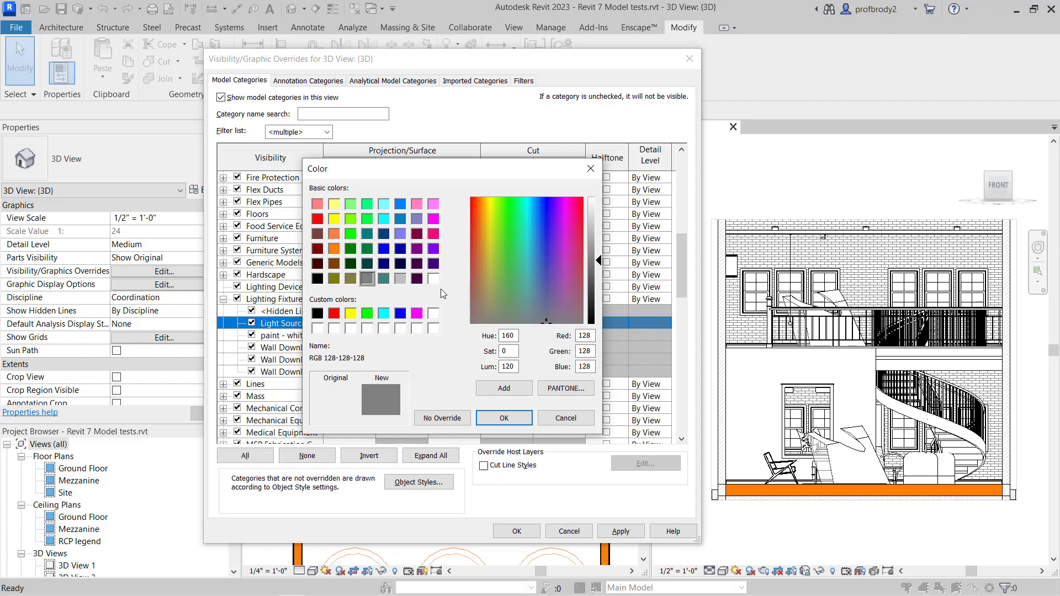
{"action": "left_click", "coordinate": [334, 249]}
{"action": "left_click", "coordinate": [499, 418]}
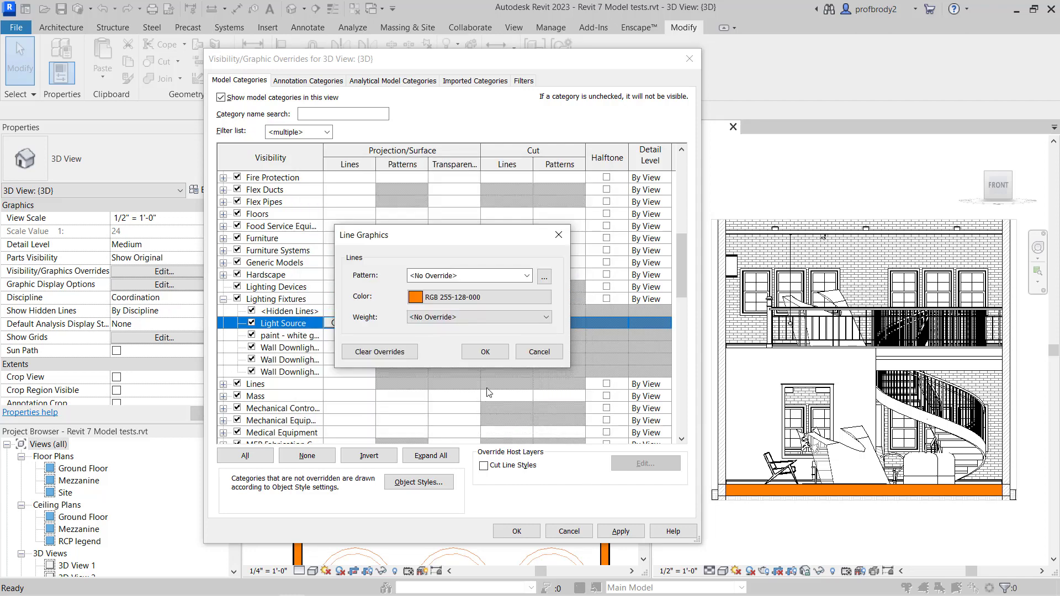
{"action": "left_click", "coordinate": [485, 352]}
{"action": "left_click", "coordinate": [621, 531]}
{"action": "left_click", "coordinate": [517, 531]}
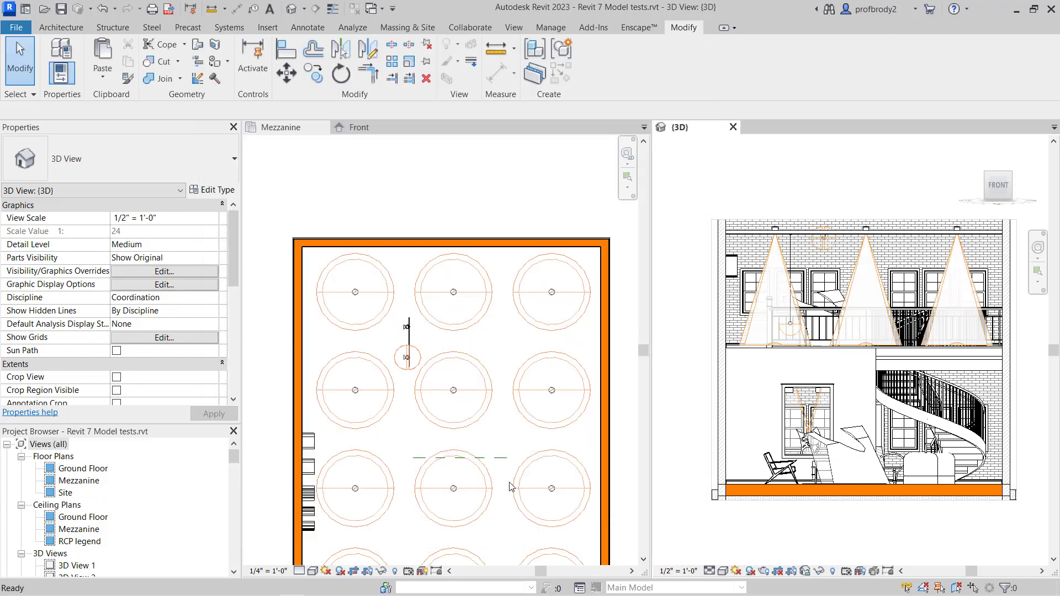
Move the front downlight nearest the left wall about 2'-8" along the ceiling toward its neighbour in the {3D} view.
{"action": "scroll", "coordinate": [702, 281], "scroll_direction": "up", "scroll_amount": 3}
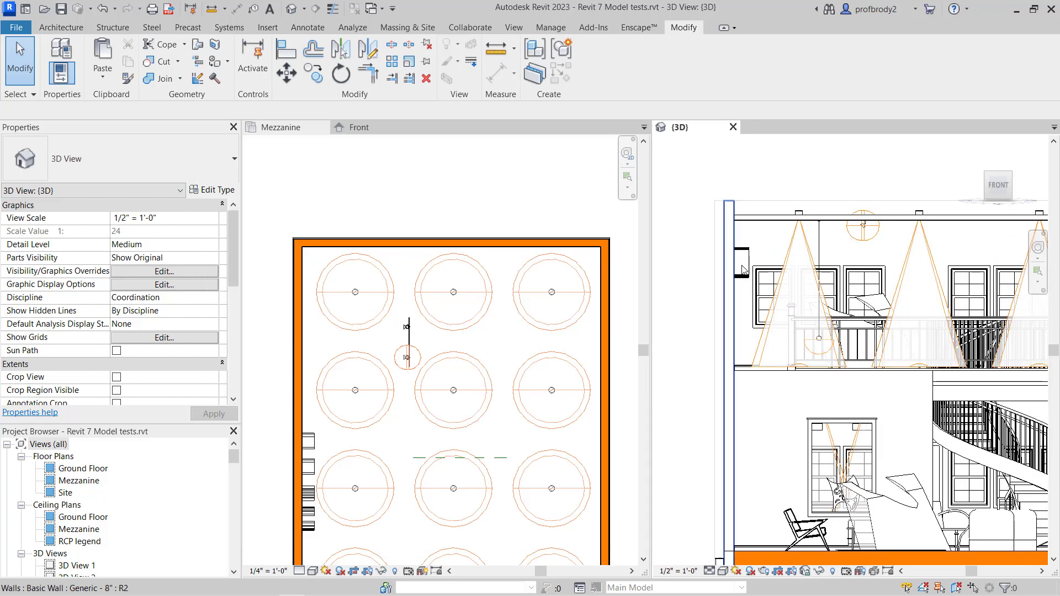
{"action": "mouse_move", "coordinate": [745, 320]}
{"action": "middle_mouse_down"}
{"action": "mouse_move", "coordinate": [723, 369]}
{"action": "mouse_move", "coordinate": [709, 375]}
{"action": "middle_mouse_up"}
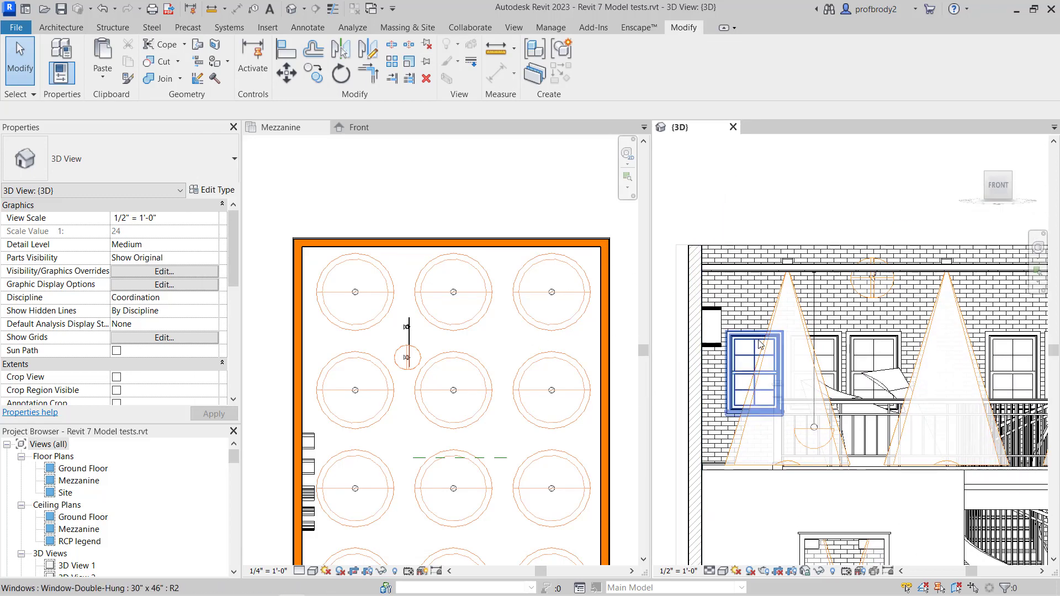
{"action": "left_click", "coordinate": [944, 334]}
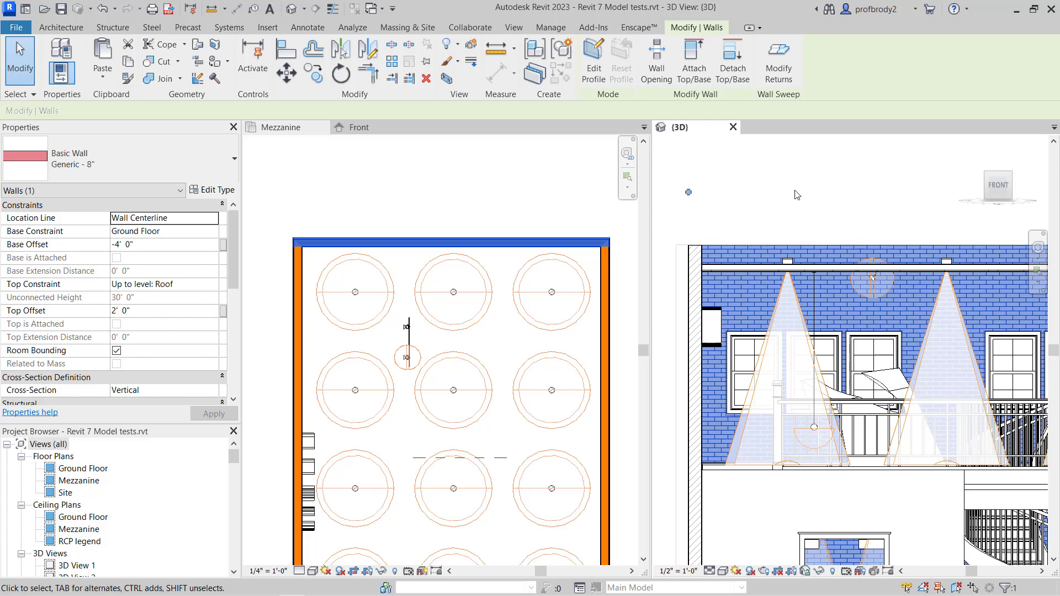
{"action": "key", "text": "Escape"}
{"action": "left_click", "coordinate": [788, 298]}
{"action": "key", "text": "Escape"}
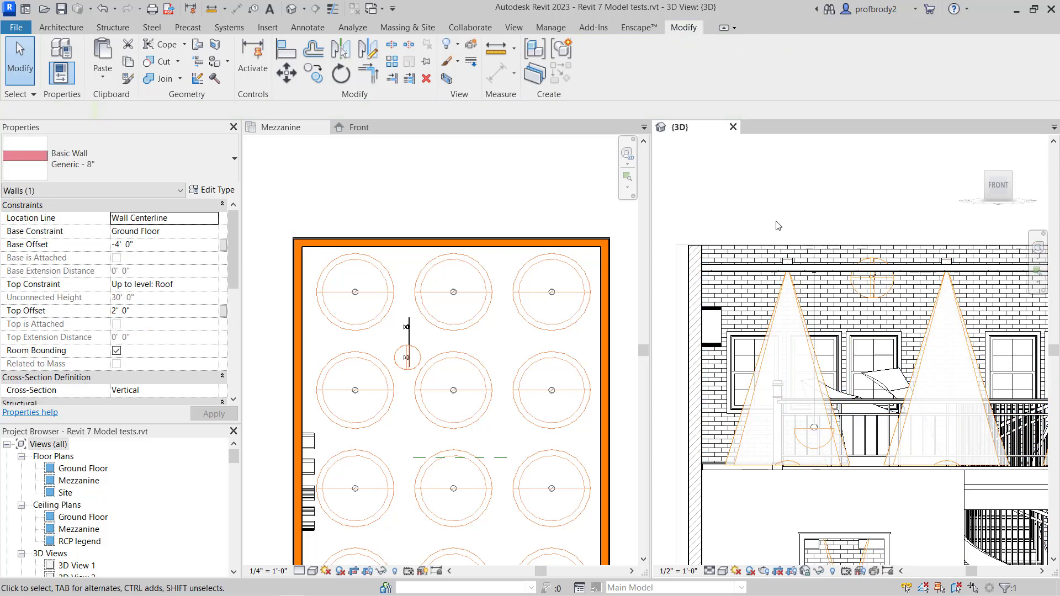
{"action": "left_click", "coordinate": [791, 296]}
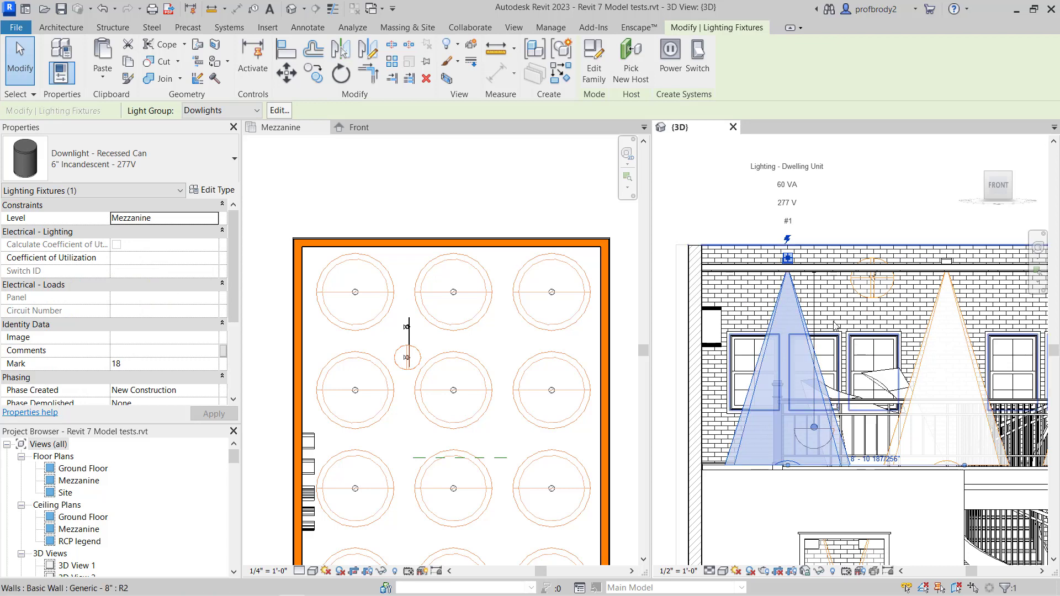
{"action": "left_click_drag", "start_coordinate": [835, 326], "coordinate": [876, 339]}
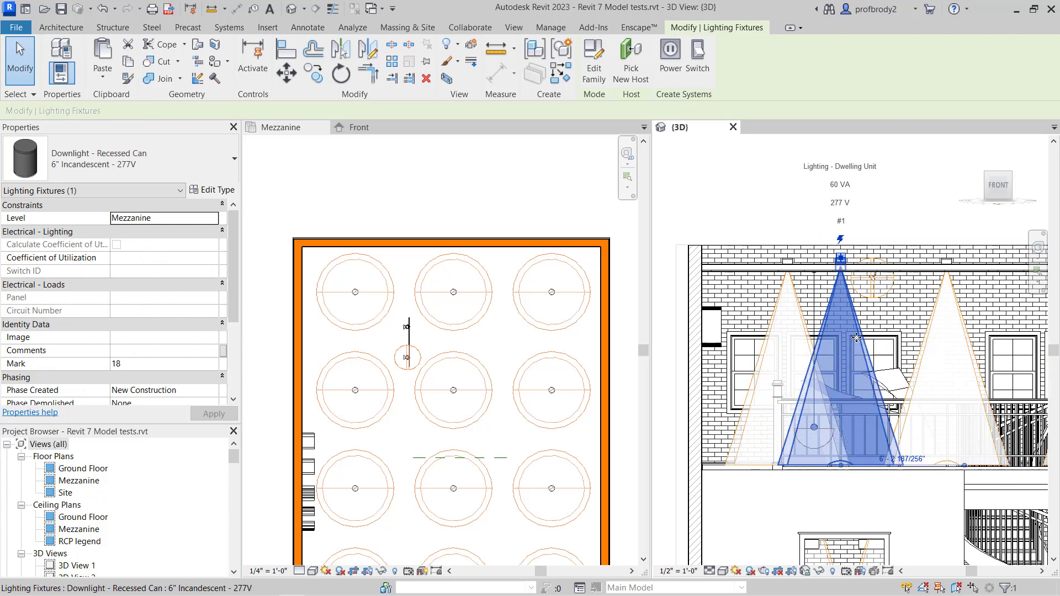
Set the underlay base level of the Mezzanine ceiling plan to Mezzanine.
{"action": "left_click", "coordinate": [440, 189]}
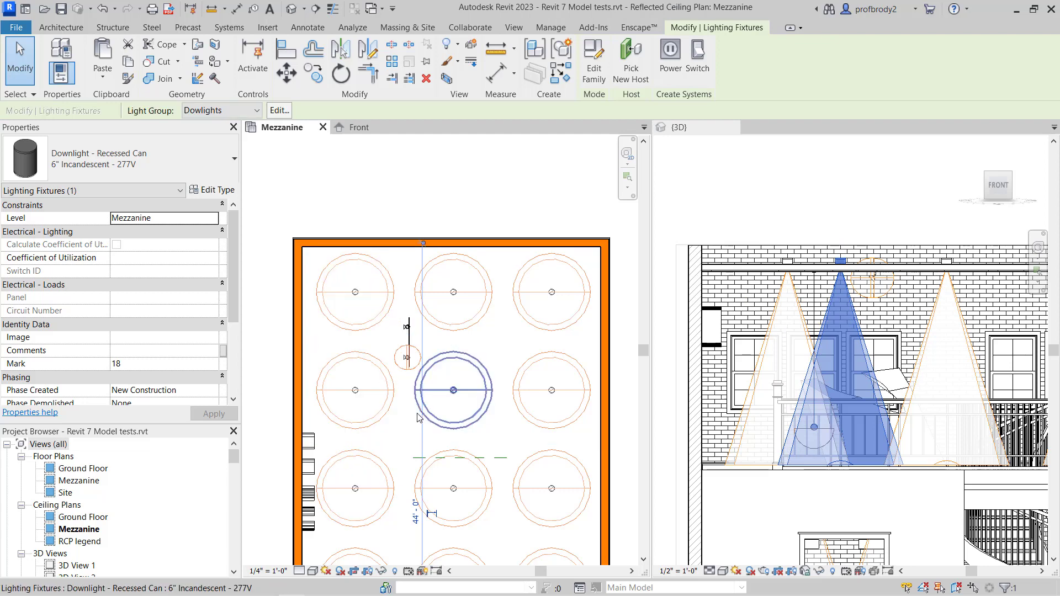
{"action": "scroll", "coordinate": [417, 418], "scroll_direction": "up", "scroll_amount": 1}
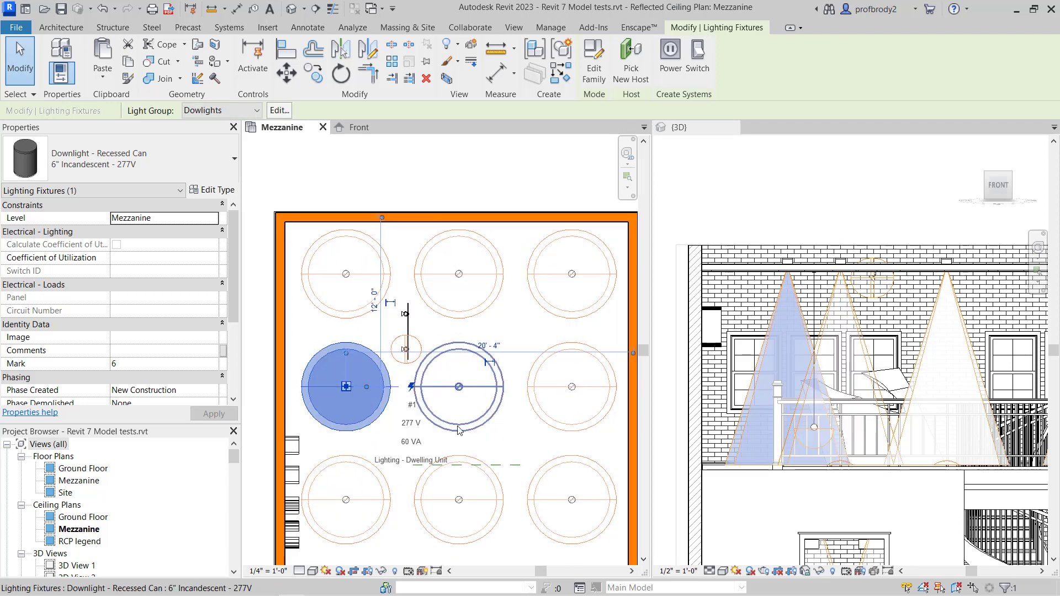
{"action": "left_click", "coordinate": [379, 172]}
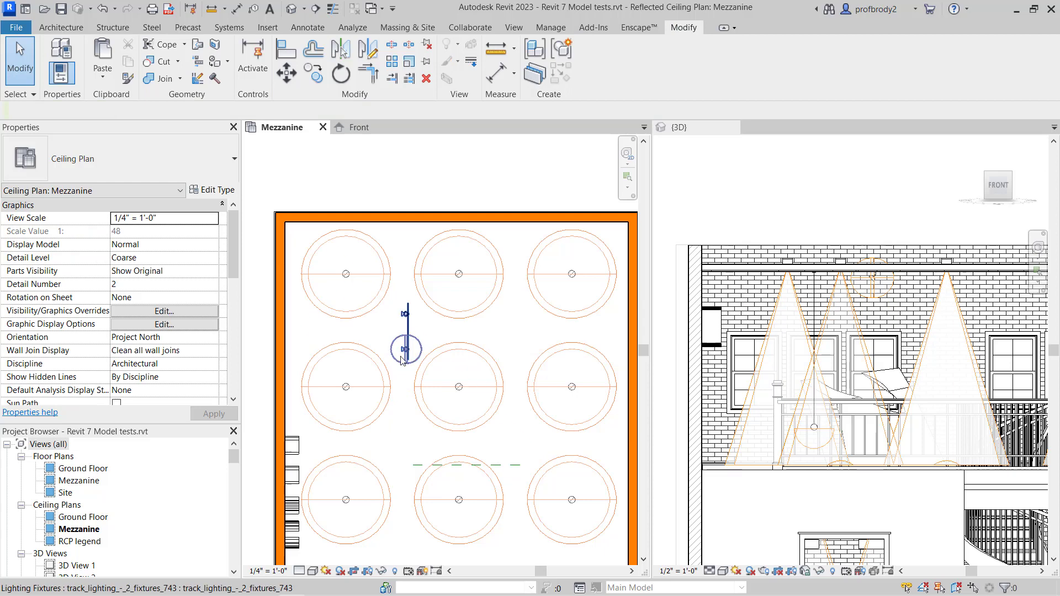
{"action": "middle_click_drag", "start_coordinate": [309, 364], "coordinate": [302, 361]}
{"action": "scroll", "coordinate": [285, 348], "scroll_direction": "down", "scroll_amount": 1}
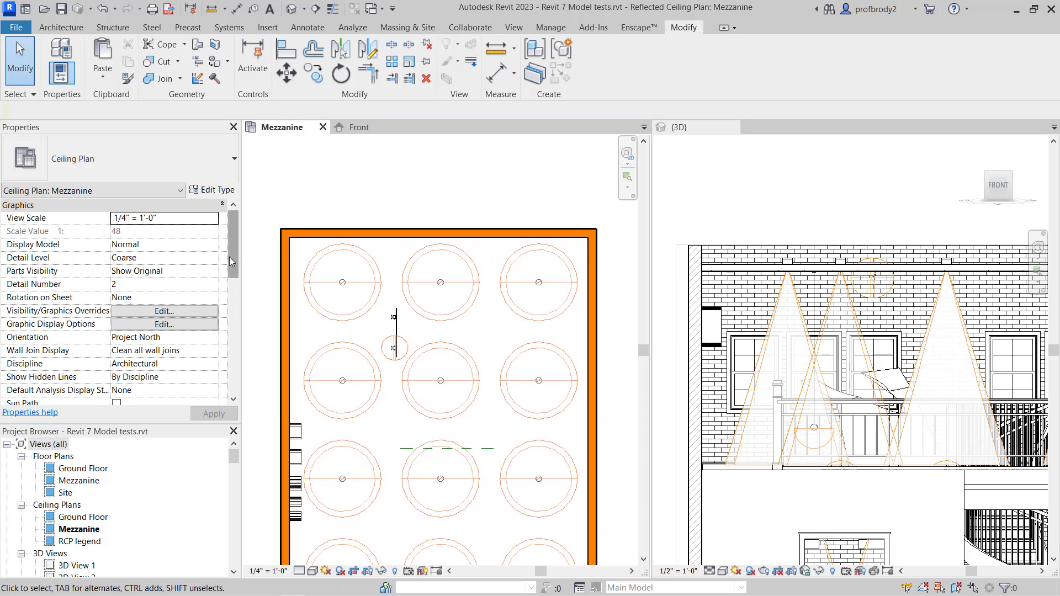
{"action": "left_click_drag", "start_coordinate": [230, 257], "coordinate": [230, 294]}
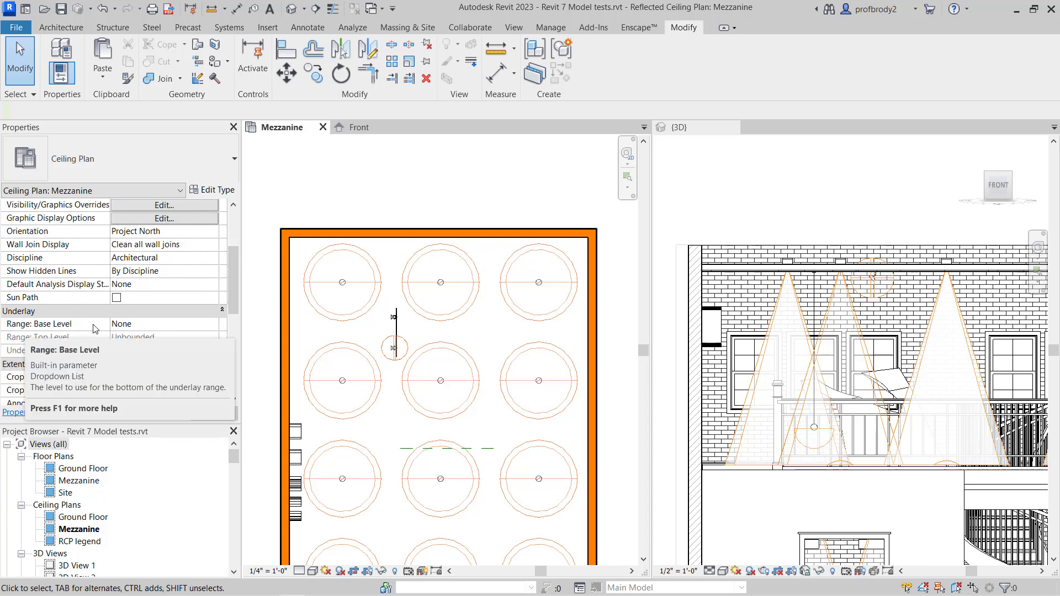
{"action": "left_click", "coordinate": [184, 329]}
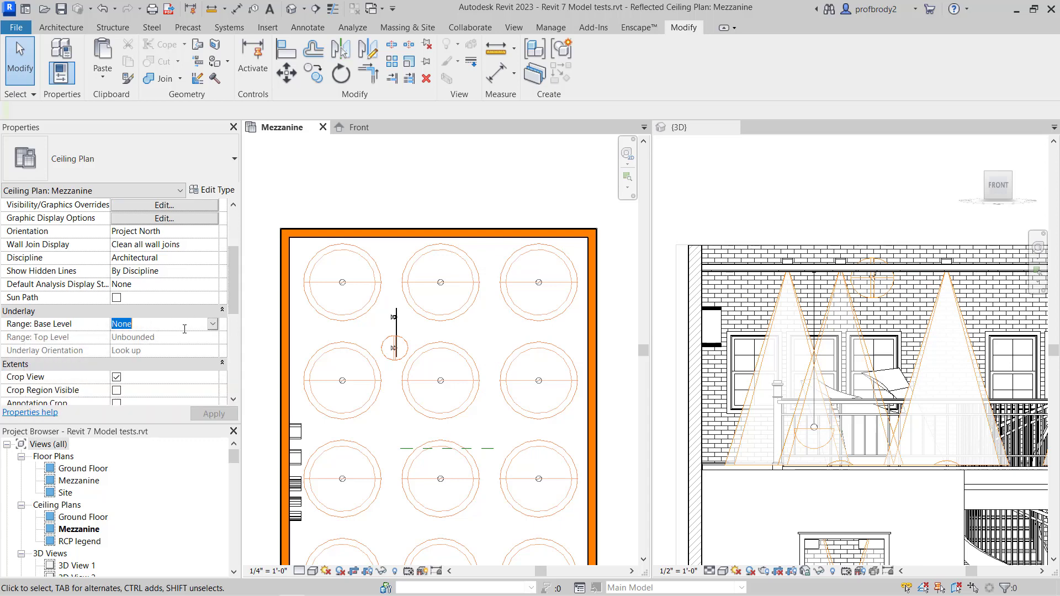
{"action": "left_click", "coordinate": [212, 325]}
{"action": "left_click", "coordinate": [145, 359]}
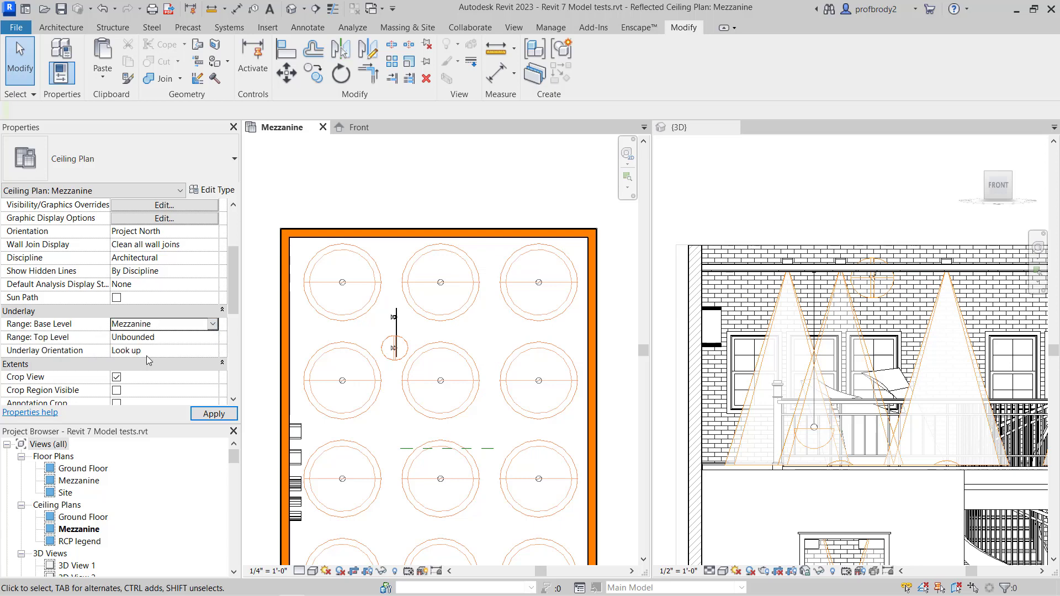
Set the ceiling plan's underlay orientation to Look down and apply the view properties.
{"action": "left_click", "coordinate": [204, 353]}
{"action": "left_click", "coordinate": [213, 352]}
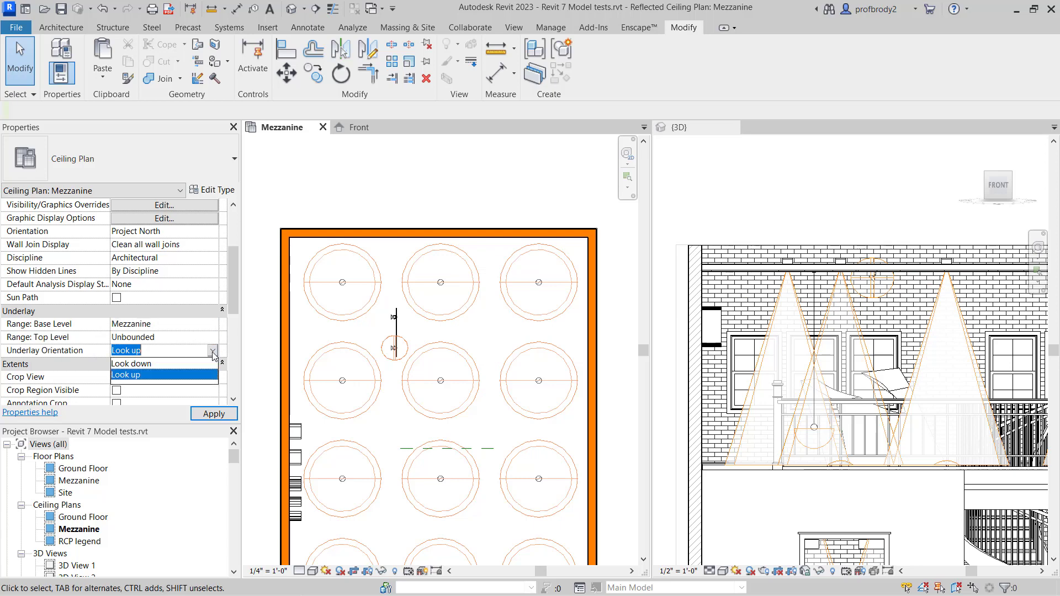
{"action": "left_click", "coordinate": [138, 364]}
{"action": "left_click", "coordinate": [214, 414]}
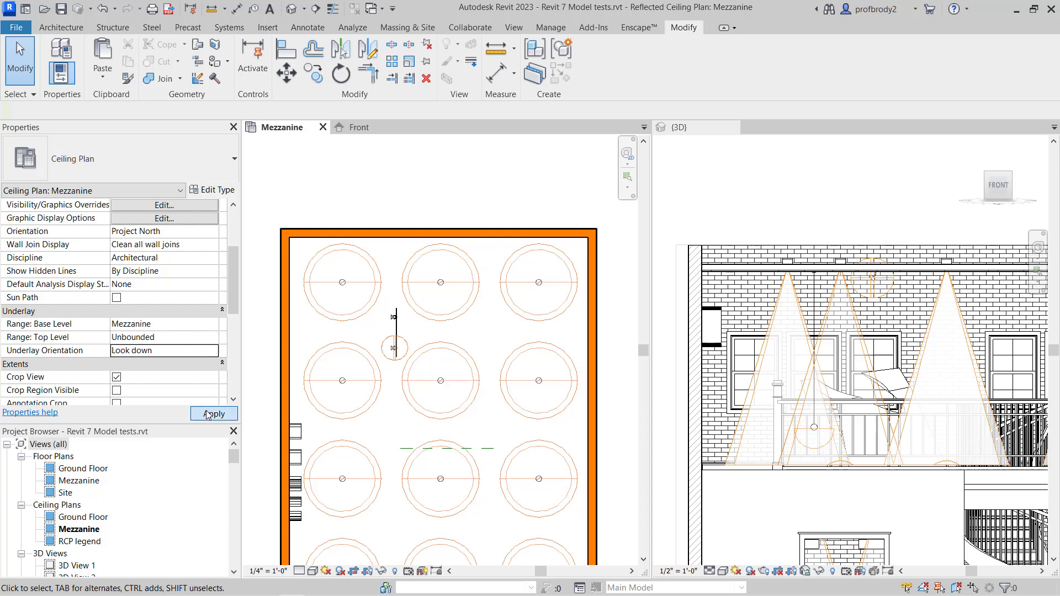
In the ceiling plan, centre the rear-right downlight on the spiral stair and move the second-row middle downlight over the angular furniture near the track light.
{"action": "scroll", "coordinate": [409, 385], "scroll_direction": "up", "scroll_amount": 4}
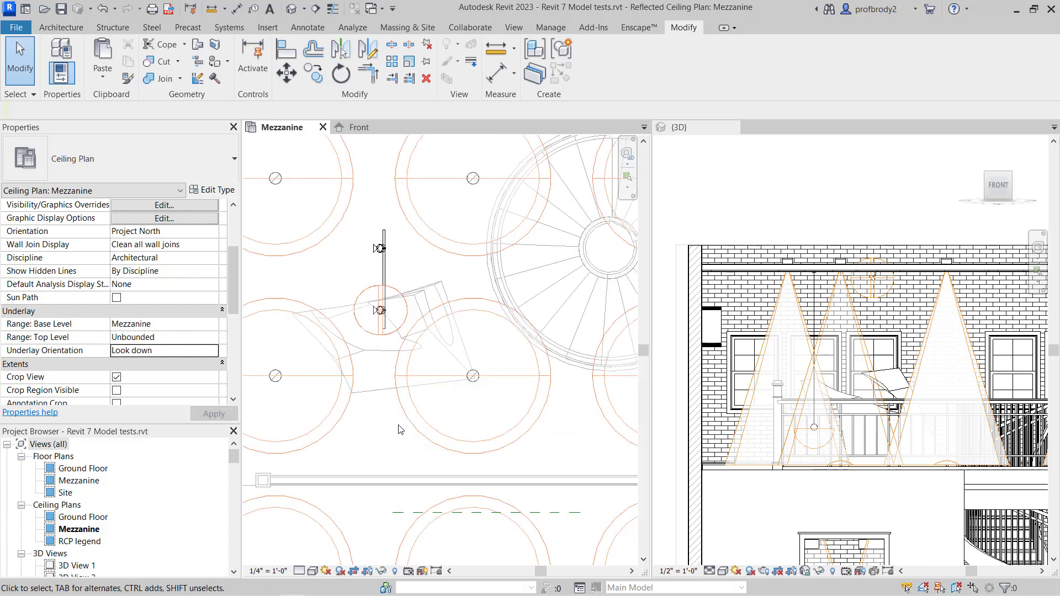
{"action": "scroll", "coordinate": [400, 430], "scroll_direction": "down", "scroll_amount": 2}
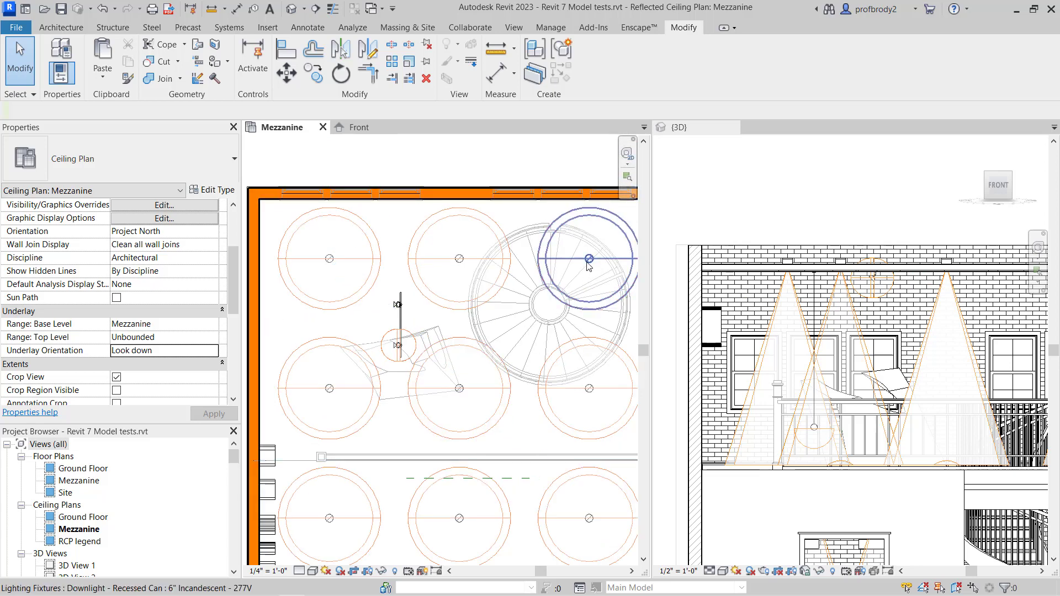
{"action": "left_click_drag", "start_coordinate": [590, 267], "coordinate": [550, 307]}
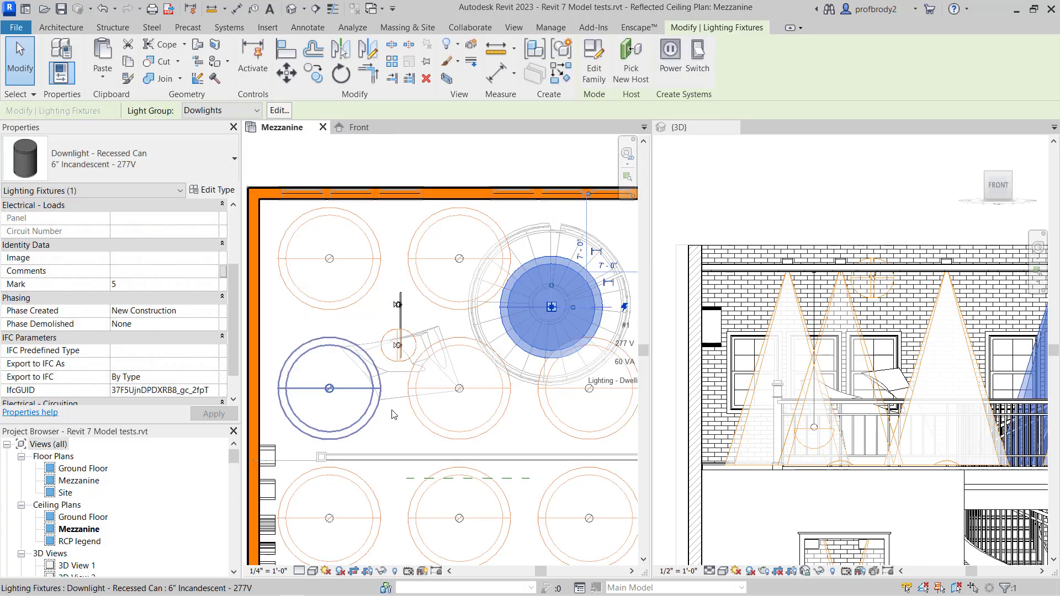
{"action": "left_click", "coordinate": [424, 408]}
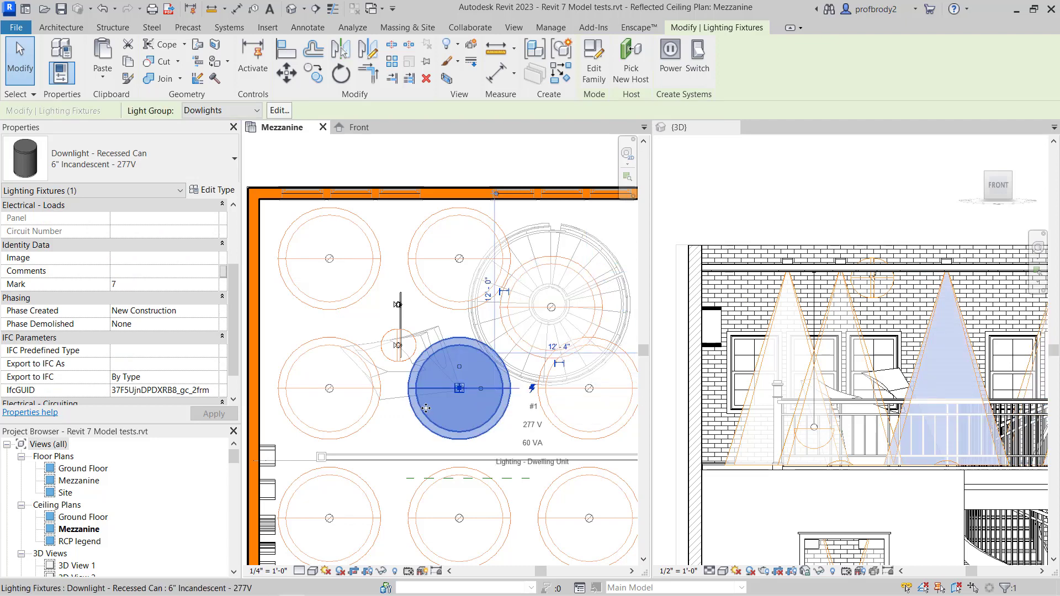
{"action": "left_click_drag", "start_coordinate": [460, 388], "coordinate": [405, 378]}
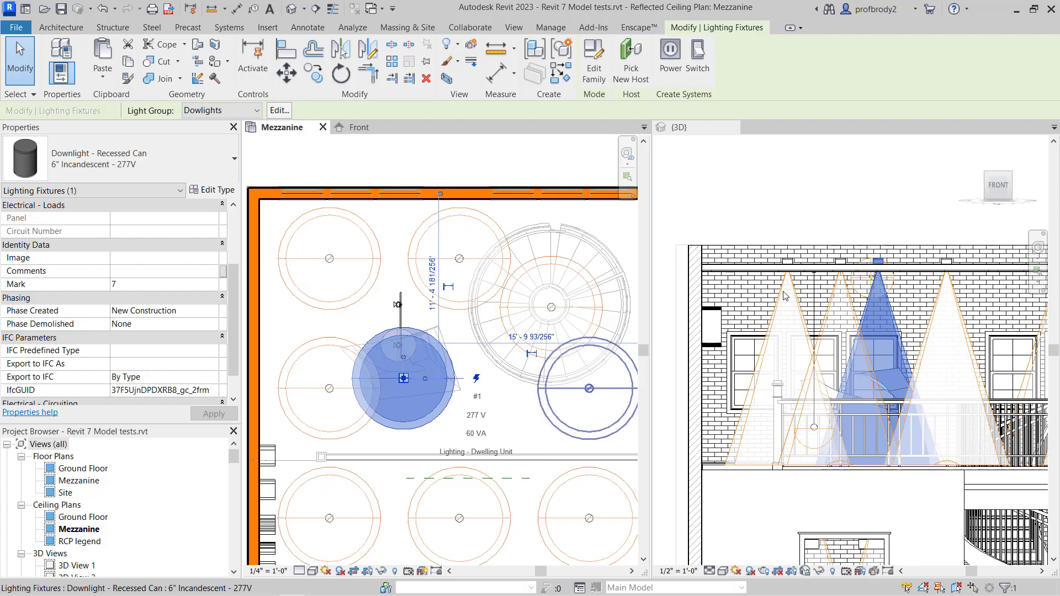
Pull the {3D} view's section box front face back to just before the mezzanine railing and view the cut from the front.
{"action": "scroll", "coordinate": [786, 296], "scroll_direction": "down", "scroll_amount": 3}
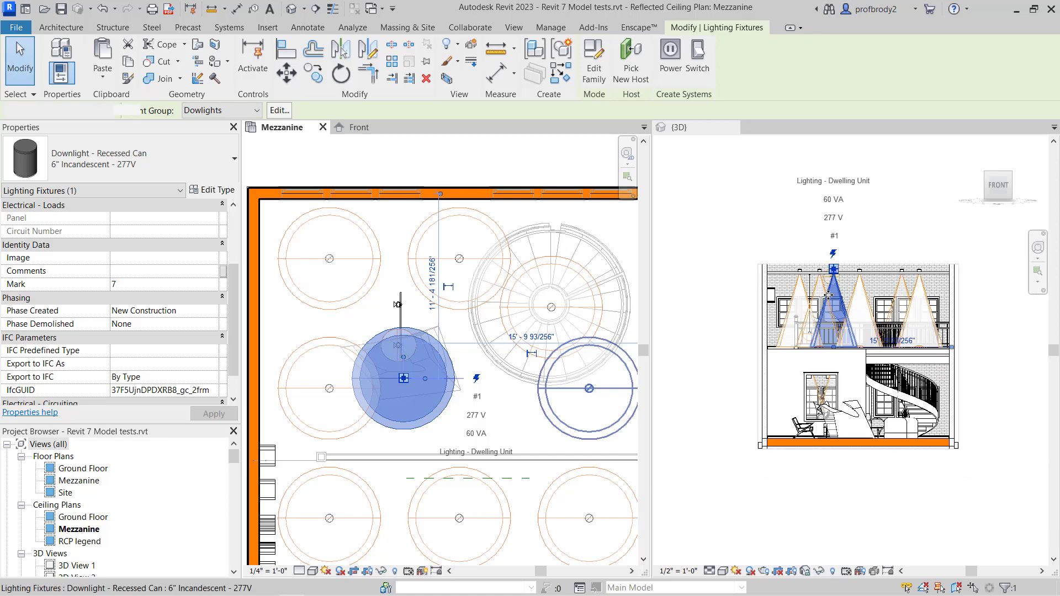
{"action": "left_click", "coordinate": [828, 295]}
{"action": "middle_click_drag", "start_coordinate": [905, 232], "coordinate": [828, 271], "text": "shift"}
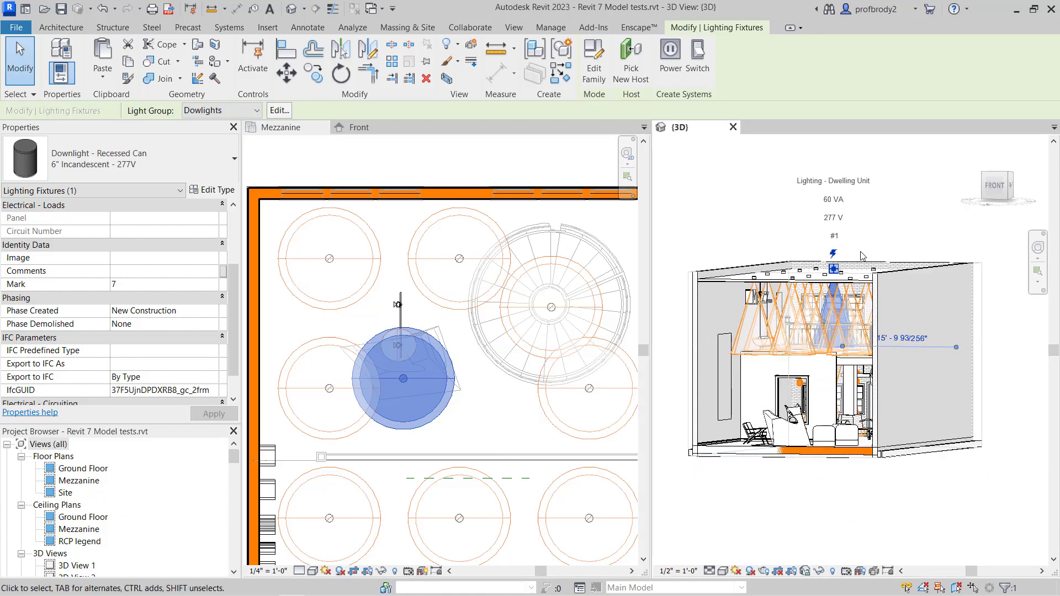
{"action": "scroll", "coordinate": [785, 296], "scroll_direction": "up", "scroll_amount": 3}
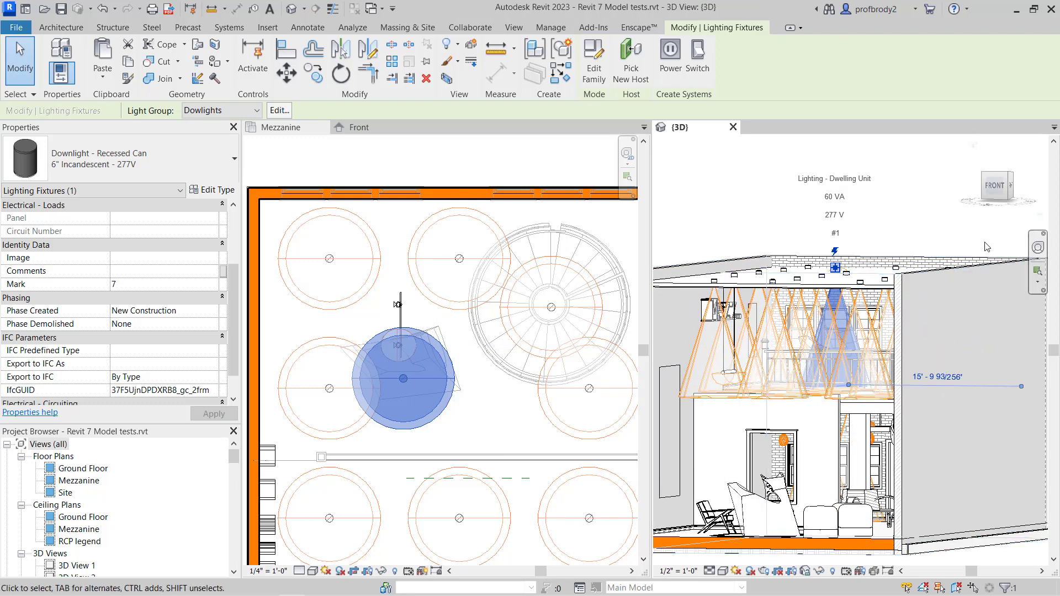
{"action": "scroll", "coordinate": [806, 354], "scroll_direction": "down", "scroll_amount": 3}
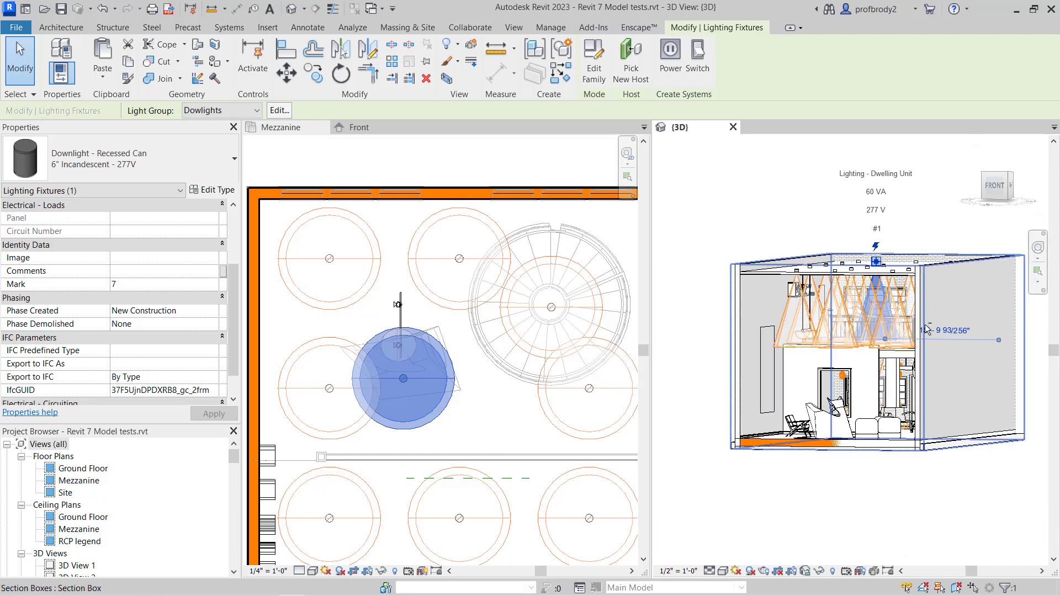
{"action": "middle_click_drag", "start_coordinate": [806, 356], "coordinate": [772, 335], "text": "shift"}
{"action": "scroll", "coordinate": [772, 336], "scroll_direction": "down", "scroll_amount": 2}
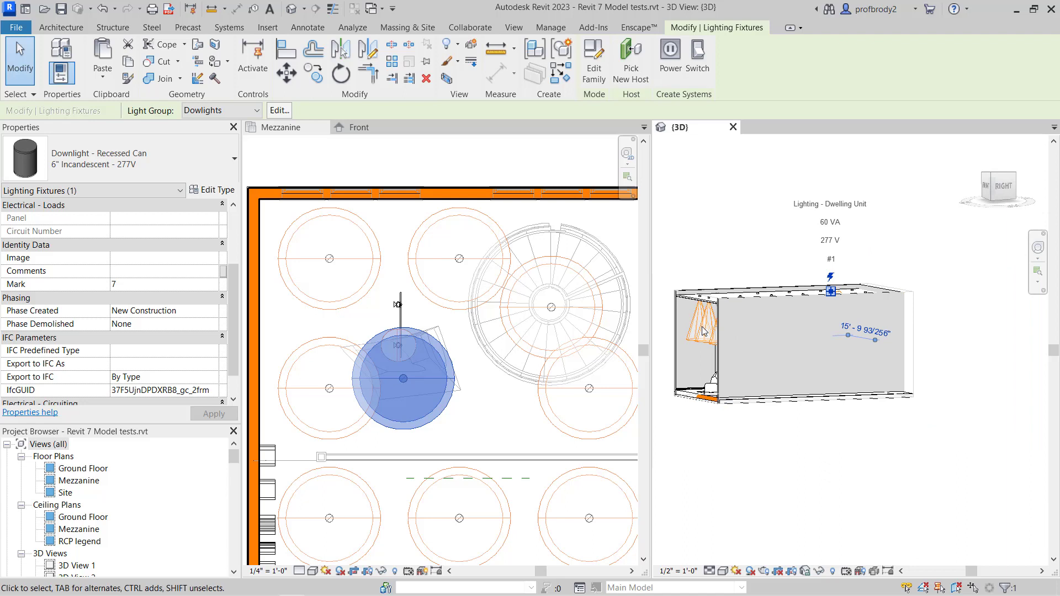
{"action": "left_click", "coordinate": [668, 321]}
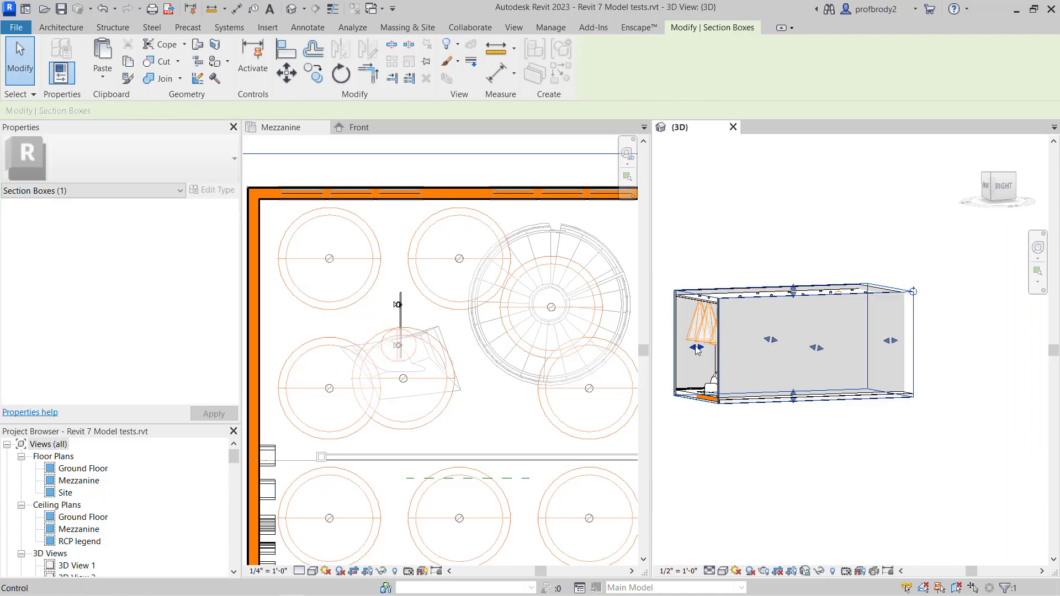
{"action": "middle_click_drag", "start_coordinate": [819, 346], "coordinate": [801, 309], "text": "shift"}
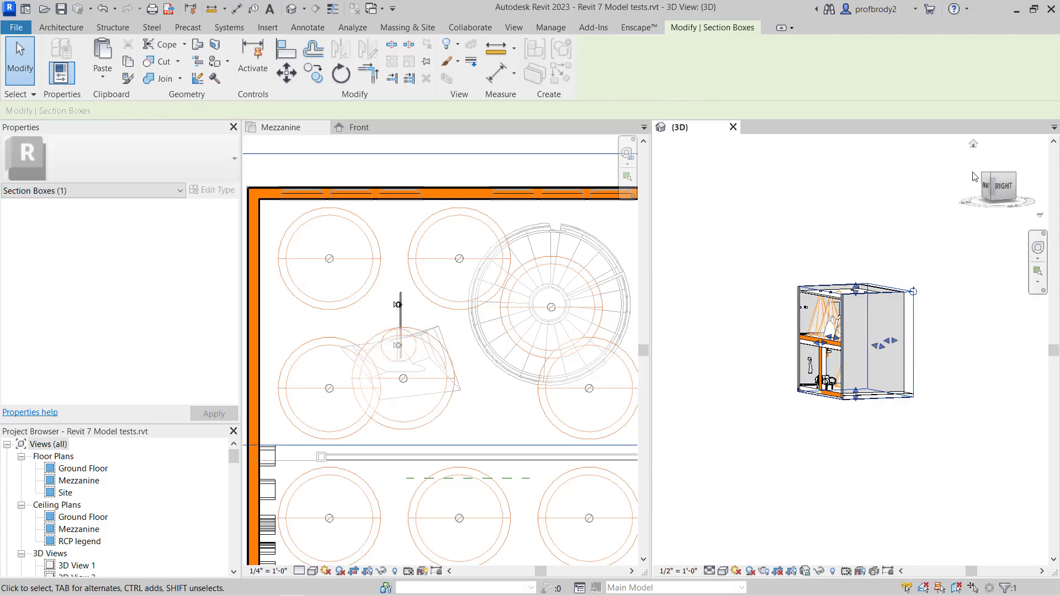
{"action": "middle_click_drag", "start_coordinate": [828, 249], "coordinate": [855, 210], "text": "shift"}
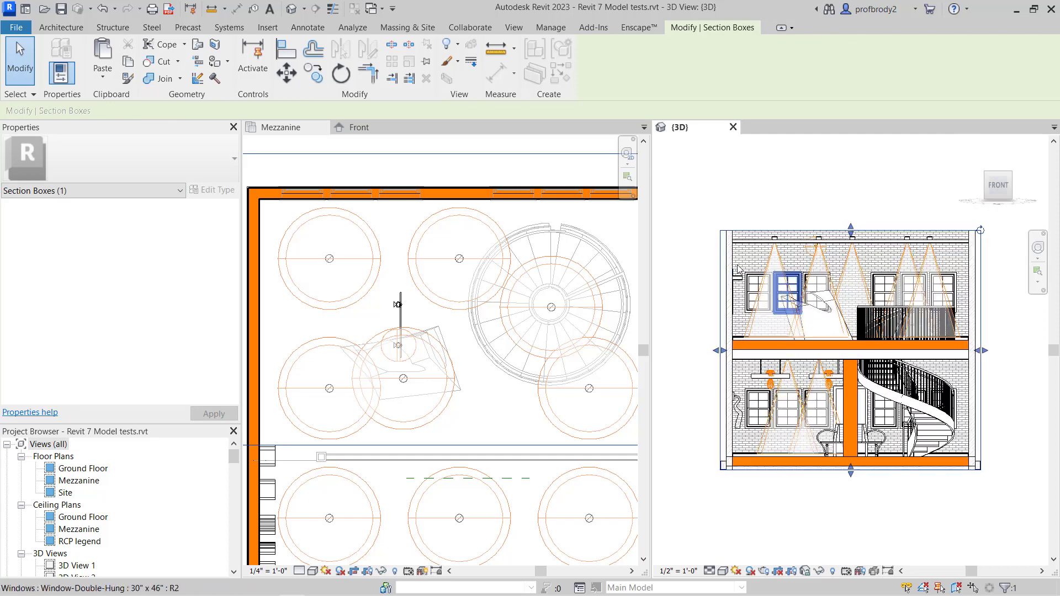
{"action": "left_click", "coordinate": [748, 200]}
{"action": "scroll", "coordinate": [807, 336], "scroll_direction": "up", "scroll_amount": 2}
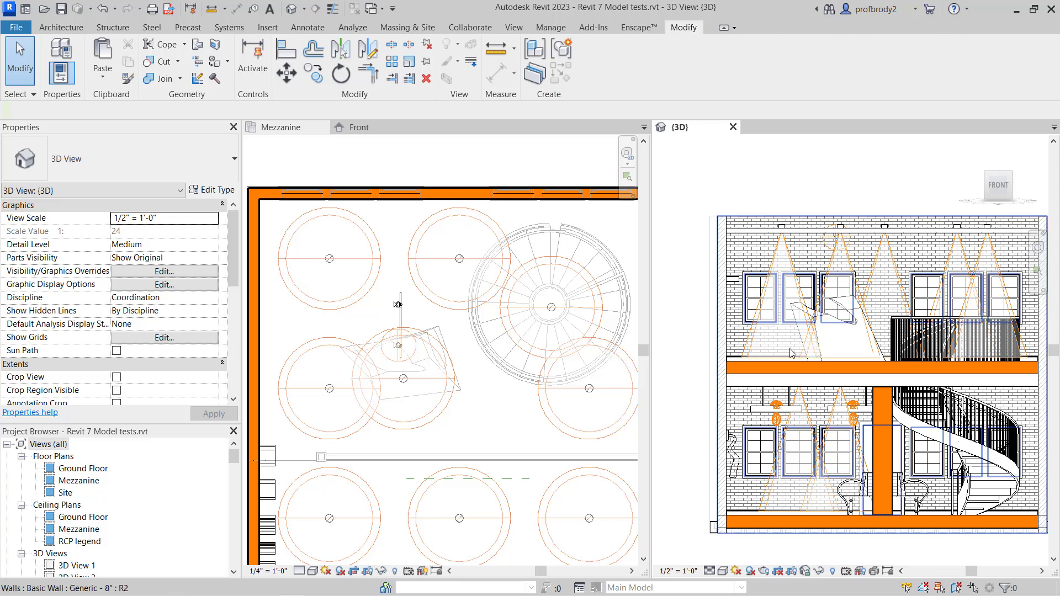
Change the two rear downlights along the left wall to the Downlight - Recessed Can type 6" inc. 30 deg angle.
{"action": "left_click", "coordinate": [303, 356]}
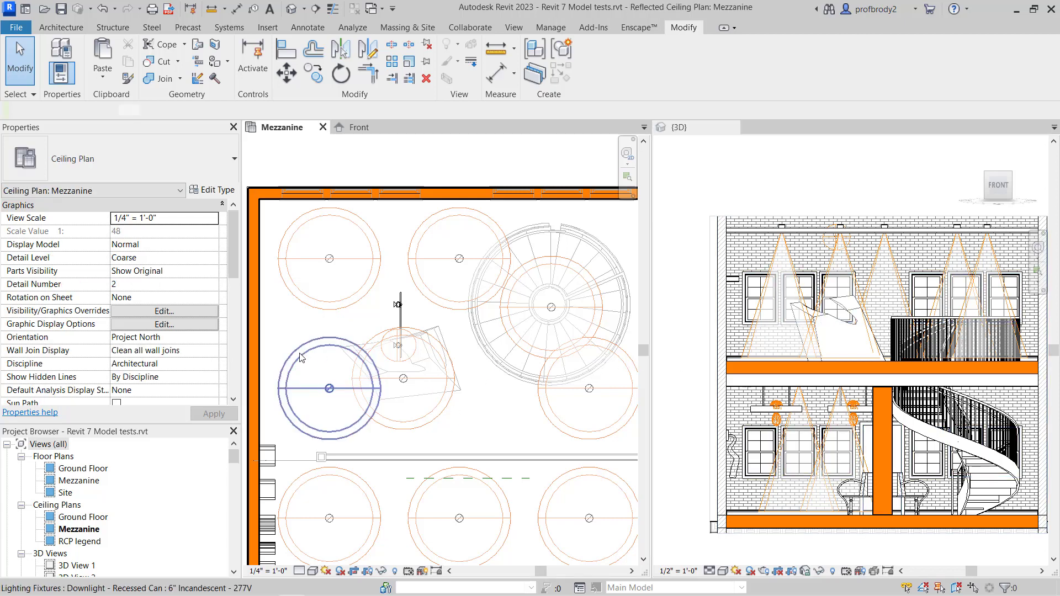
{"action": "left_click", "coordinate": [301, 357]}
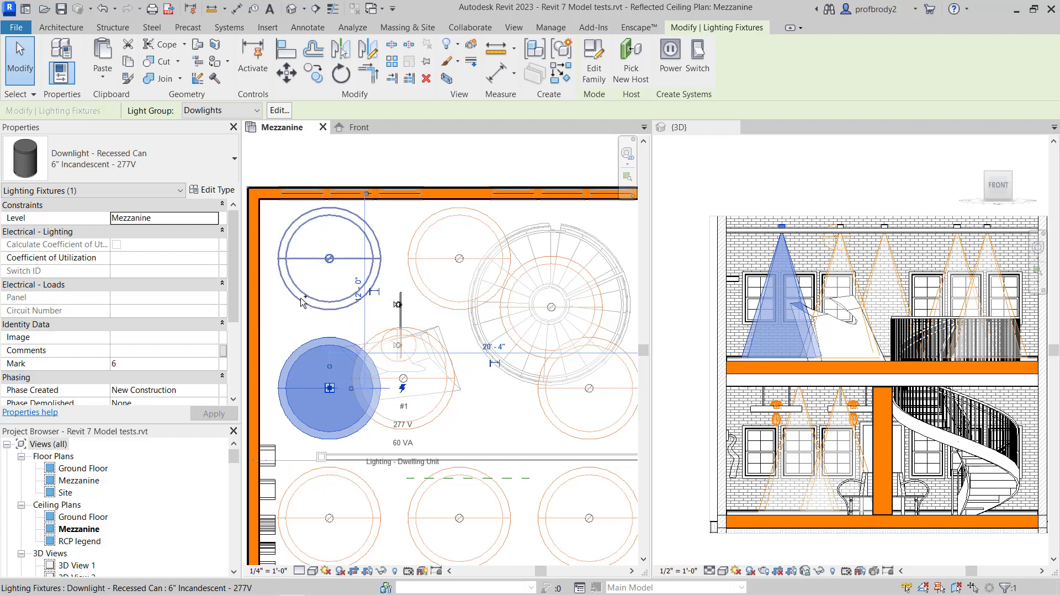
{"action": "left_click", "coordinate": [303, 298], "text": "ctrl"}
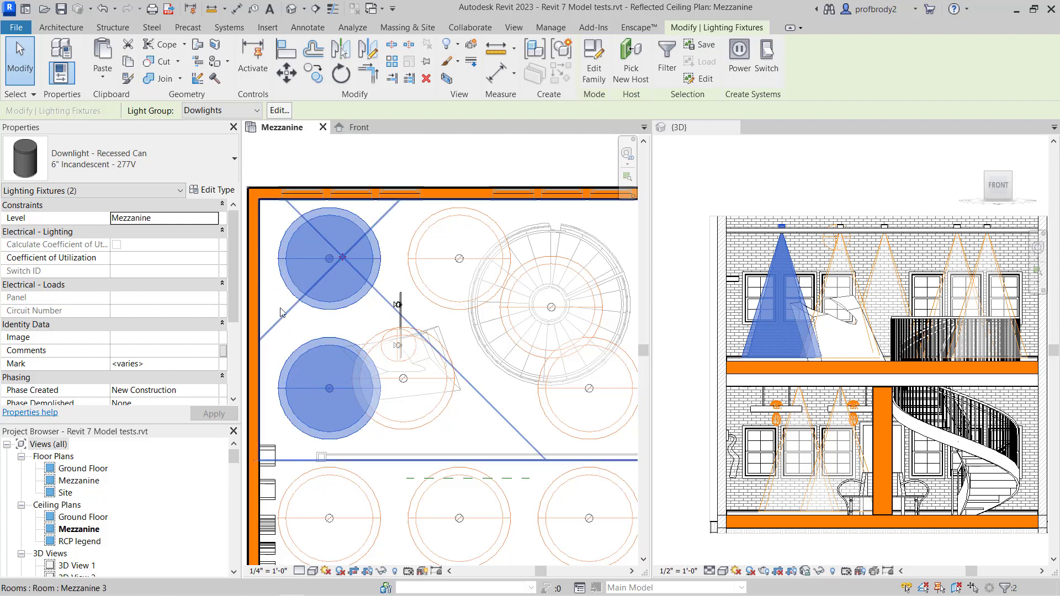
{"action": "scroll", "coordinate": [271, 303], "scroll_direction": "up", "scroll_amount": 1}
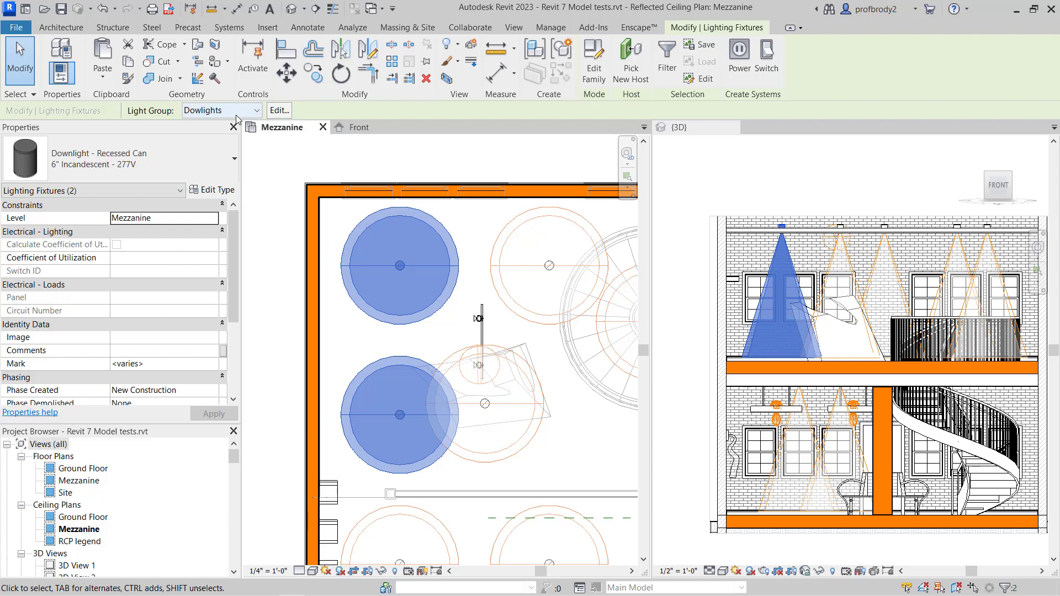
{"action": "left_click", "coordinate": [235, 161]}
{"action": "scroll", "coordinate": [261, 246], "scroll_direction": "up", "scroll_amount": 2}
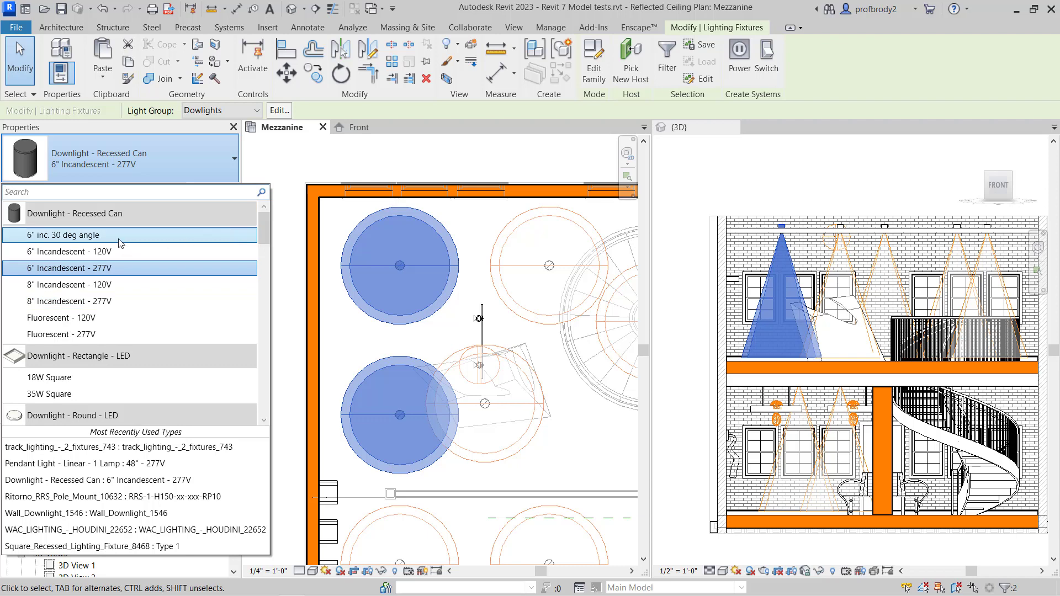
{"action": "mouse_move", "coordinate": [120, 243]}
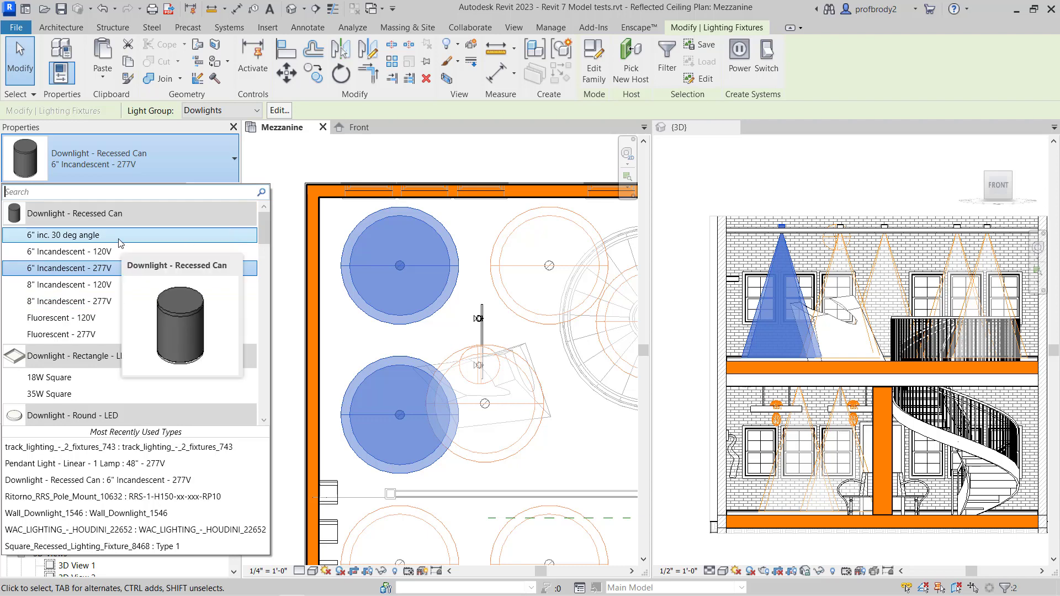
{"action": "left_click", "coordinate": [121, 242]}
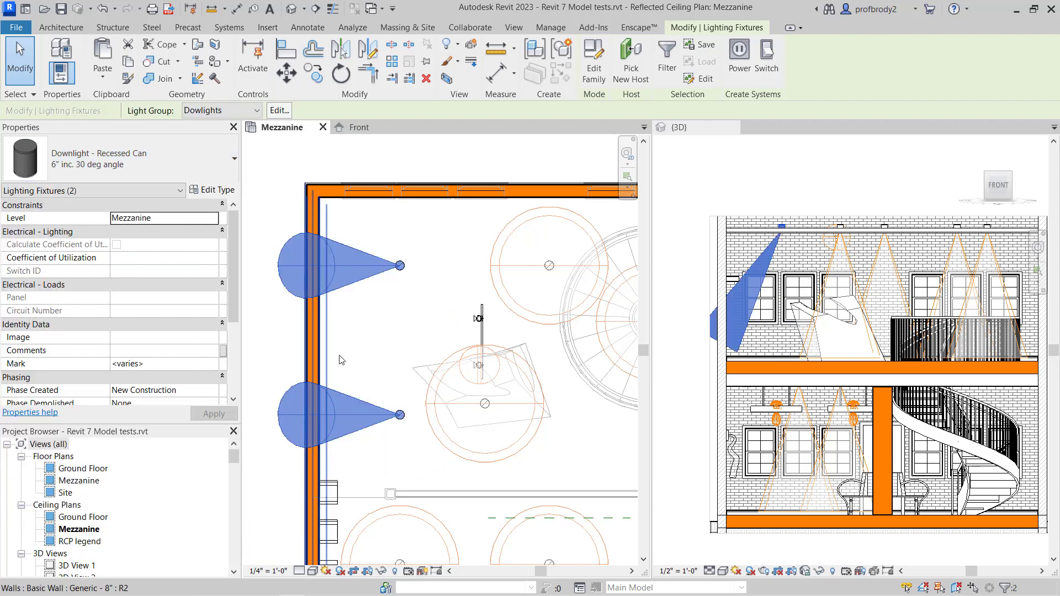
Pull the right face of the {3D} section box in to just beyond the angled downlights along the left wall.
{"action": "scroll", "coordinate": [413, 330], "scroll_direction": "up", "scroll_amount": 1}
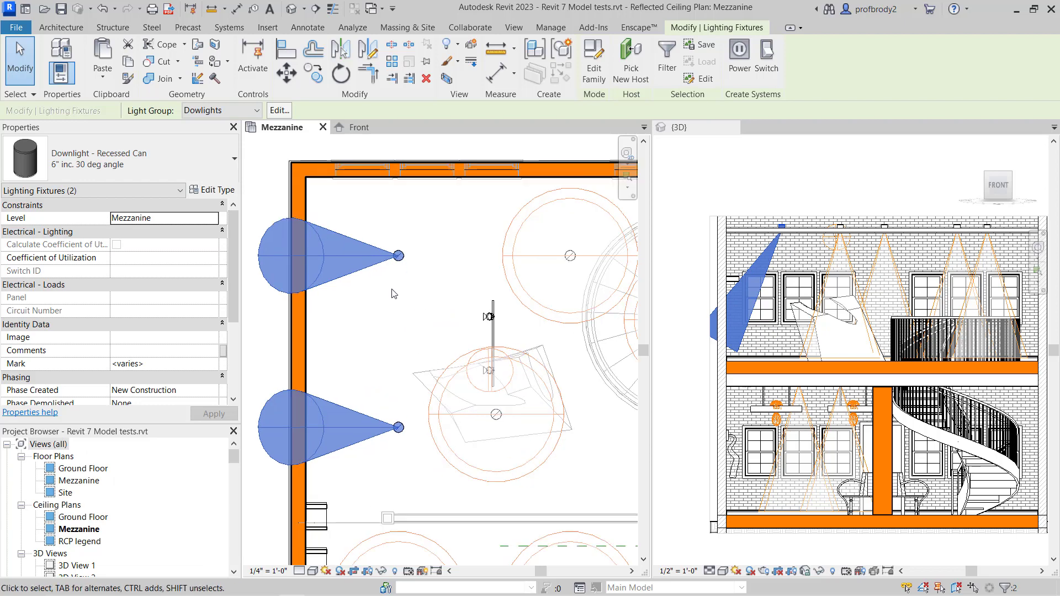
{"action": "scroll", "coordinate": [755, 267], "scroll_direction": "up", "scroll_amount": 2}
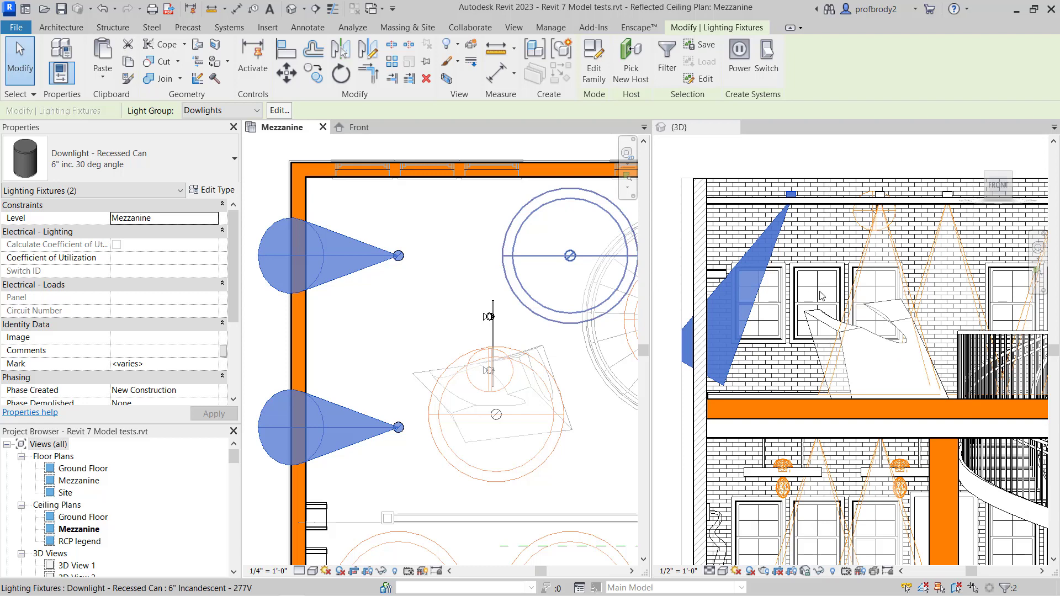
{"action": "scroll", "coordinate": [821, 296], "scroll_direction": "down", "scroll_amount": 3}
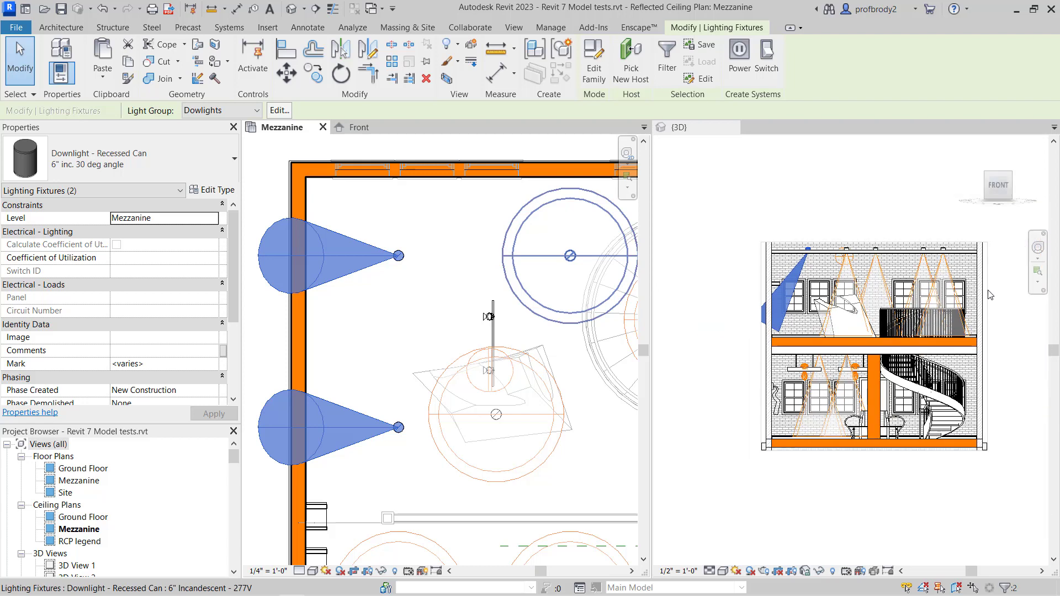
{"action": "left_click", "coordinate": [988, 295]}
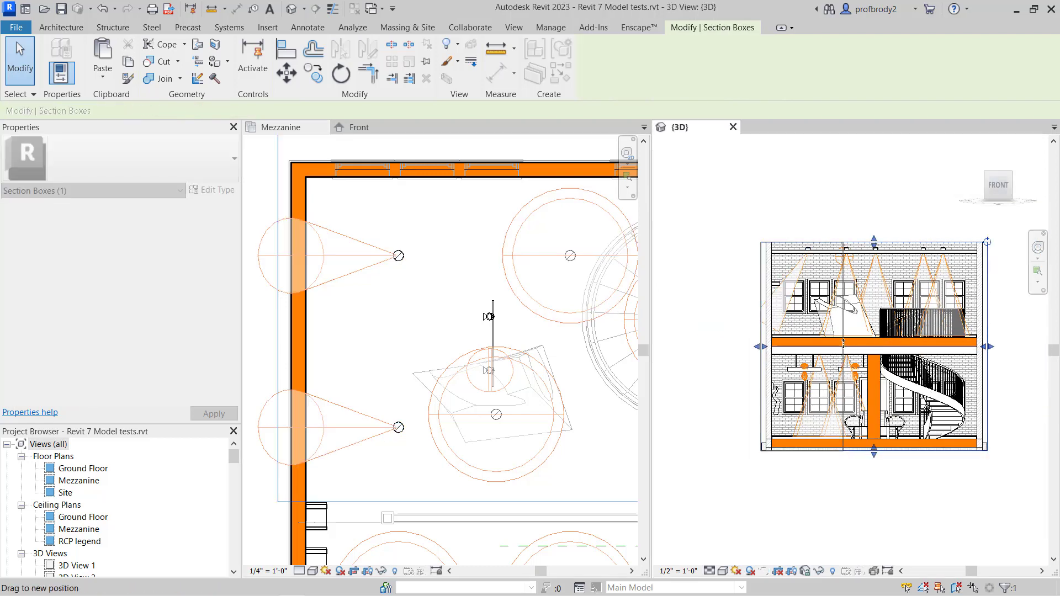
{"action": "left_click_drag", "start_coordinate": [843, 347], "coordinate": [823, 347]}
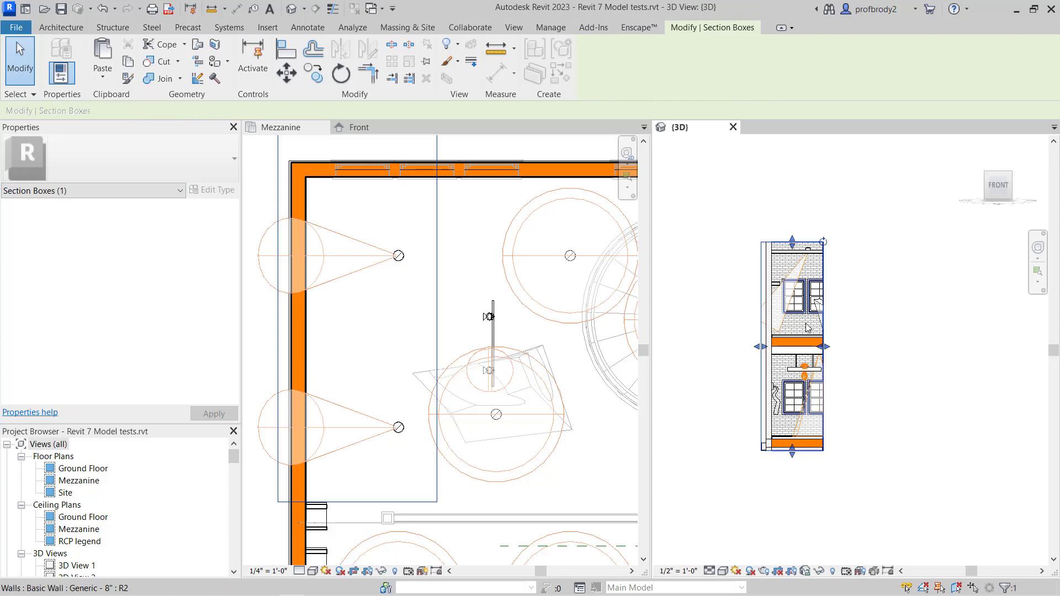
Turn the {3D} view to the right side and move the painting decal horizontally to midway between the two angled downlights.
{"action": "middle_click_drag", "start_coordinate": [806, 327], "coordinate": [729, 340], "text": "shift"}
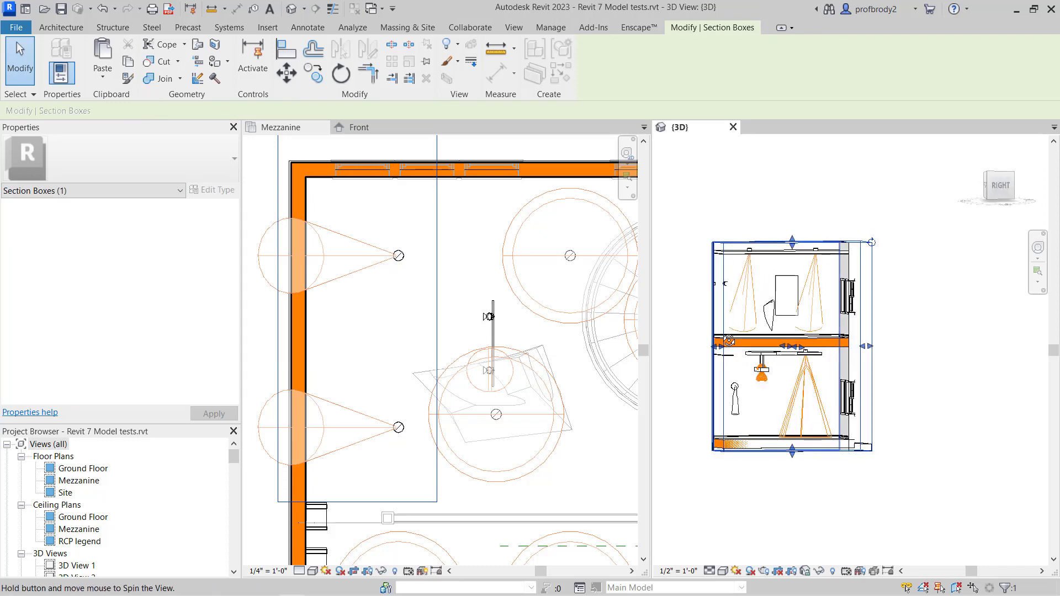
{"action": "left_click", "coordinate": [998, 186]}
{"action": "scroll", "coordinate": [859, 265], "scroll_direction": "up", "scroll_amount": 3}
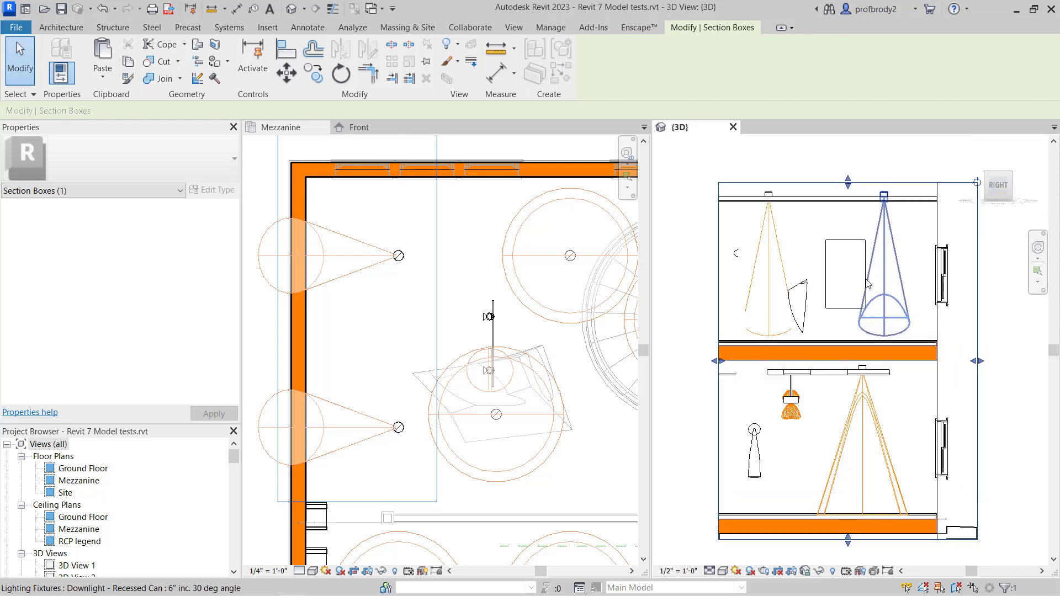
{"action": "middle_click_drag", "start_coordinate": [864, 282], "coordinate": [881, 320]}
{"action": "left_click", "coordinate": [391, 263]}
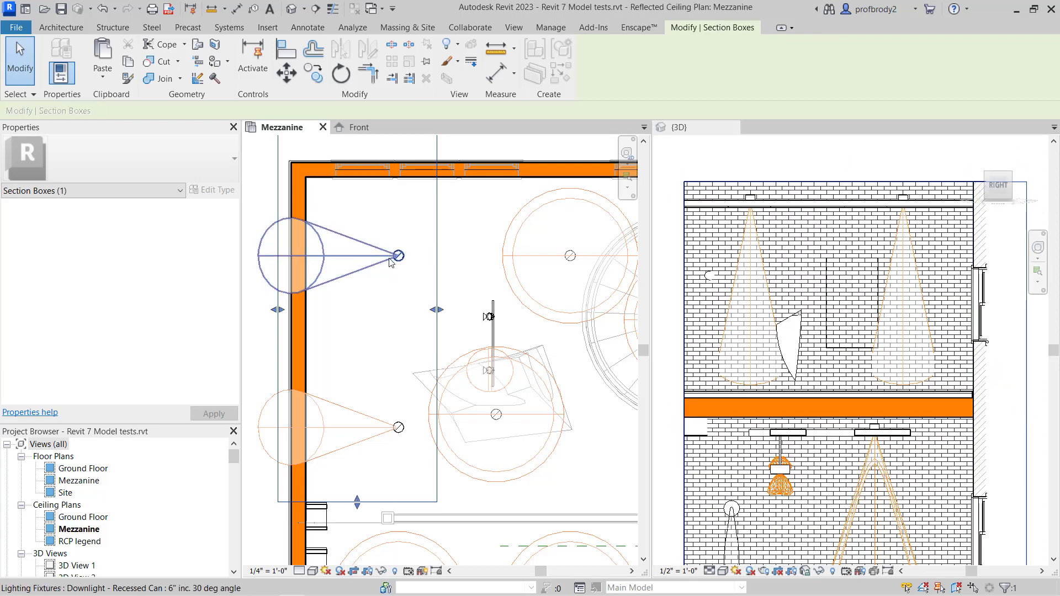
{"action": "left_click", "coordinate": [392, 259]}
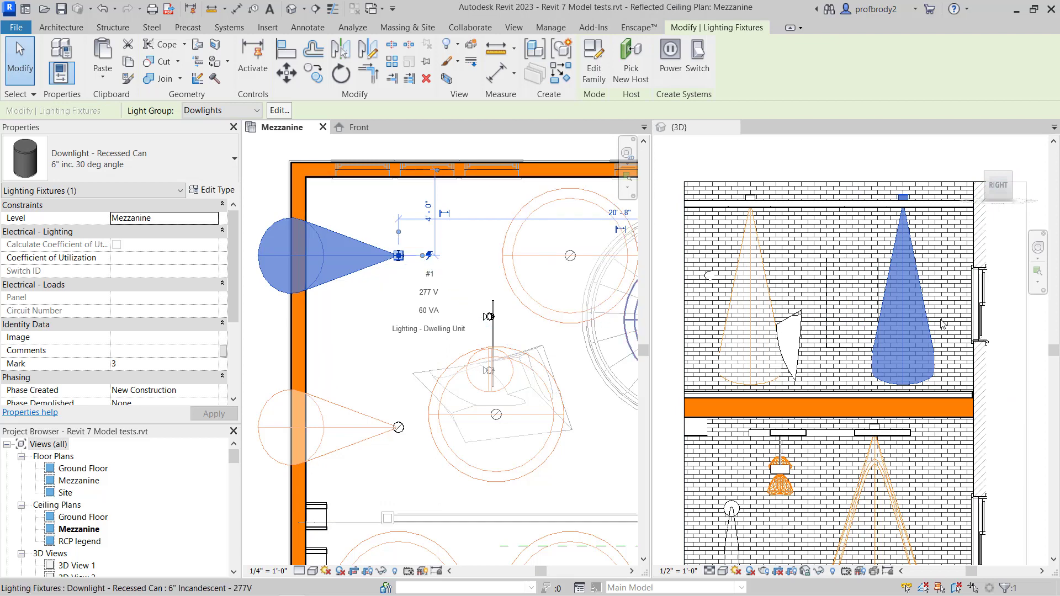
{"action": "left_click", "coordinate": [827, 288]}
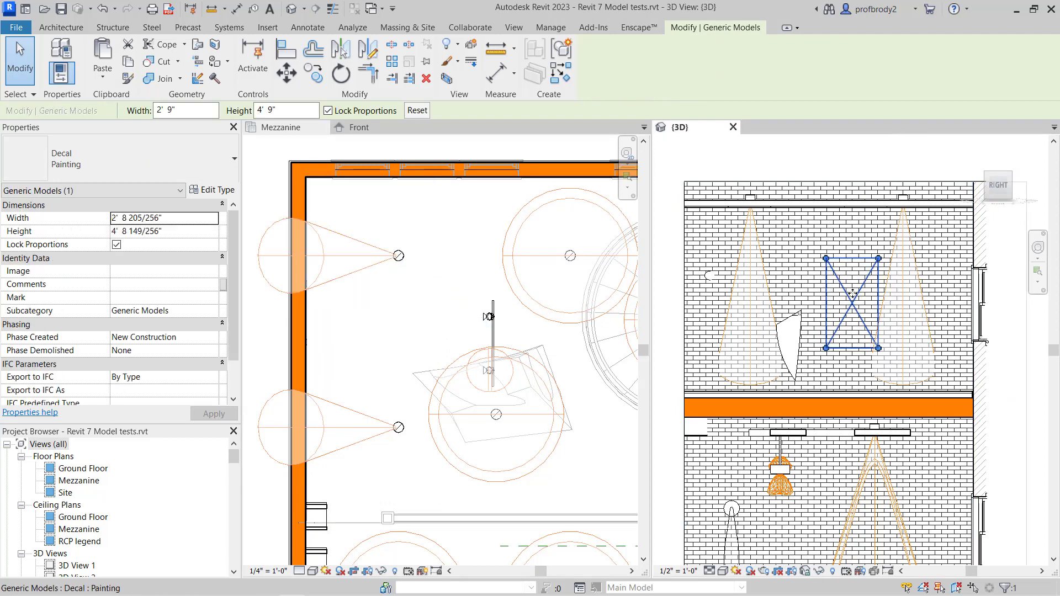
{"action": "left_click_drag", "start_coordinate": [859, 295], "coordinate": [837, 295]}
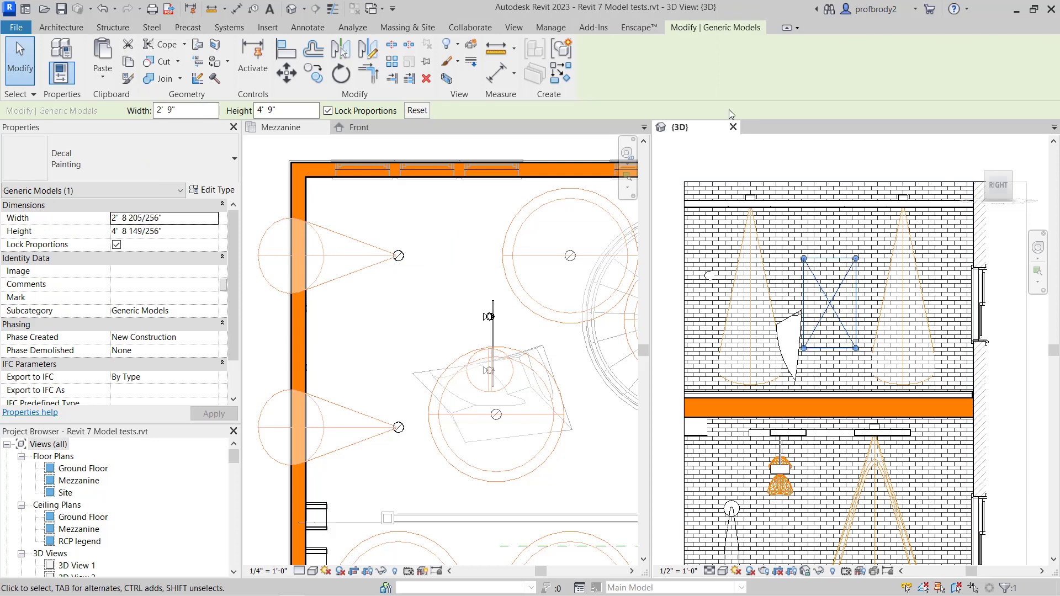
Rotate the rear angled downlight by the left wall in the ceiling plan so its beam points towards the painting.
{"action": "left_click", "coordinate": [393, 255]}
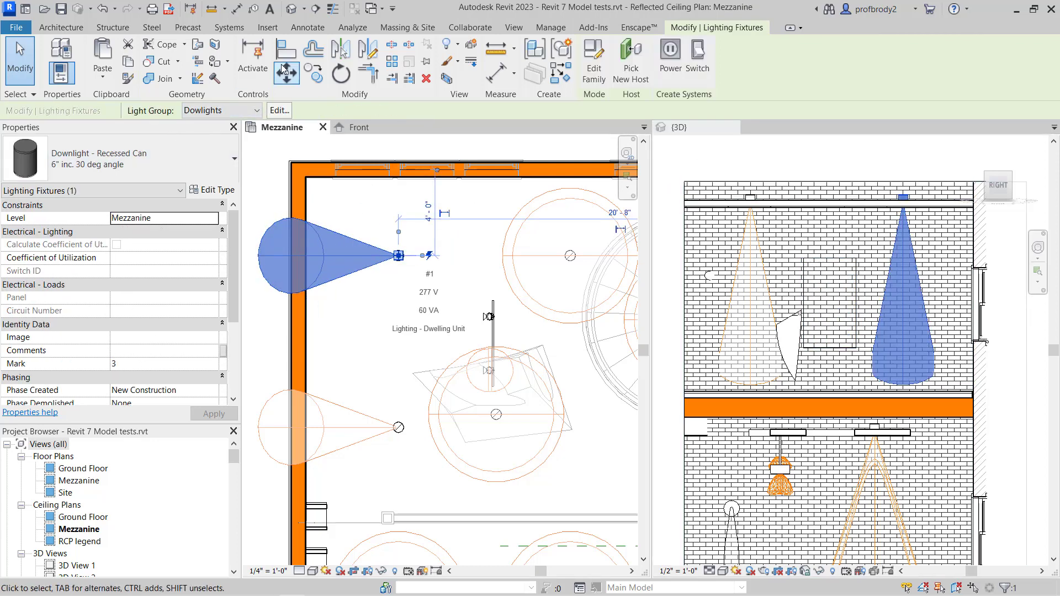
{"action": "left_click", "coordinate": [337, 71]}
{"action": "left_click", "coordinate": [275, 264]}
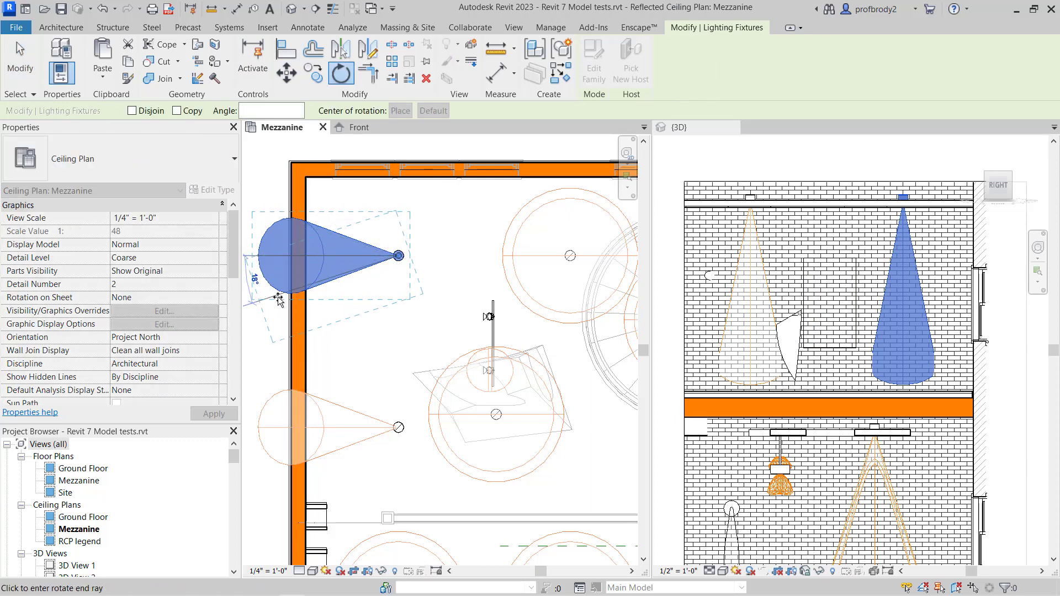
{"action": "left_click", "coordinate": [279, 332]}
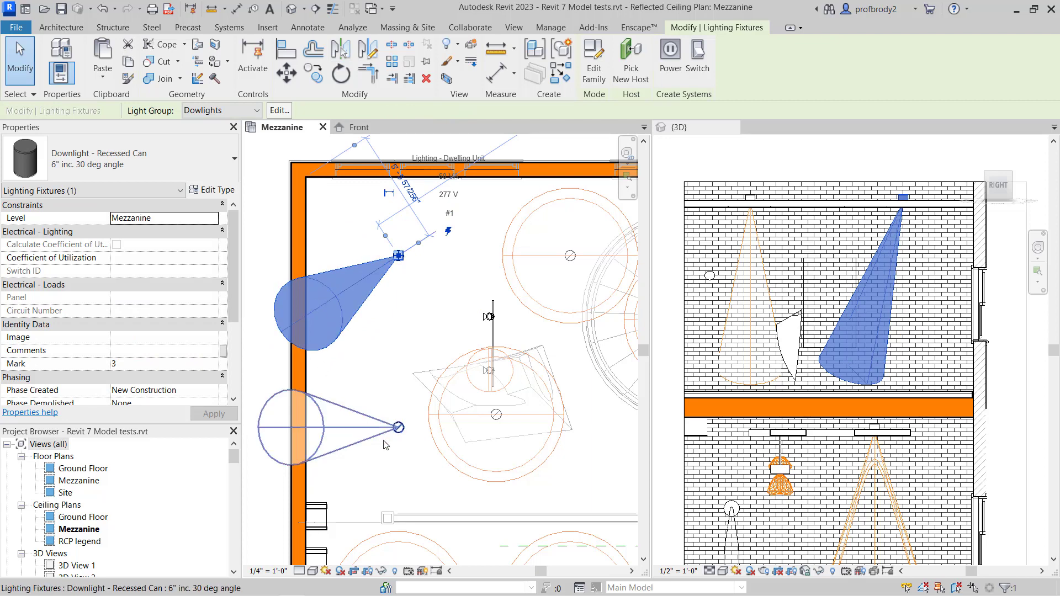
Rotate the front angled downlight by the left wall the opposite way so its beam points towards the painting.
{"action": "left_click", "coordinate": [395, 429]}
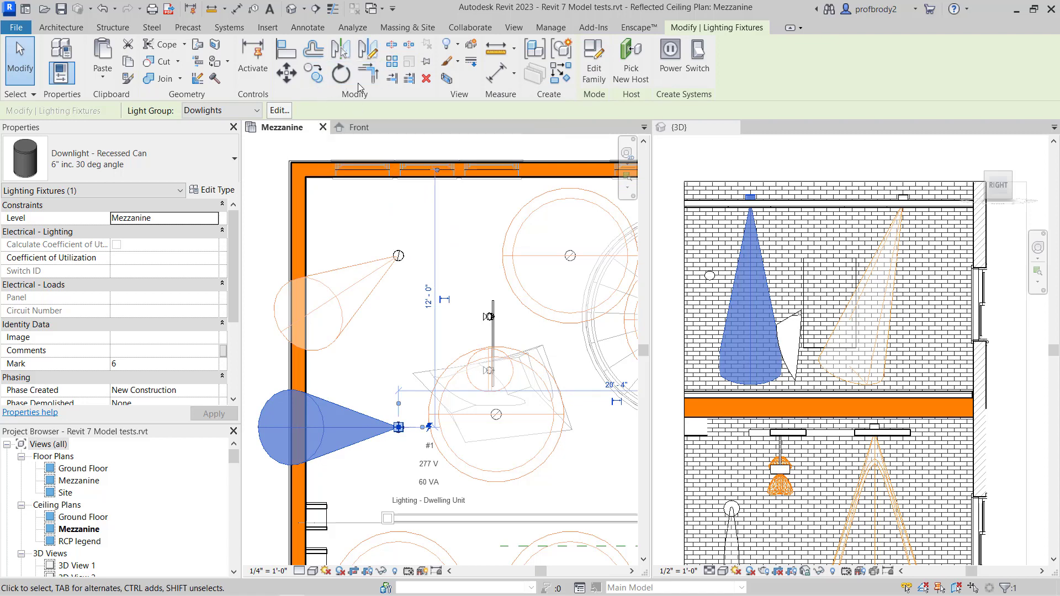
{"action": "left_click", "coordinate": [340, 73]}
{"action": "left_click", "coordinate": [265, 427]}
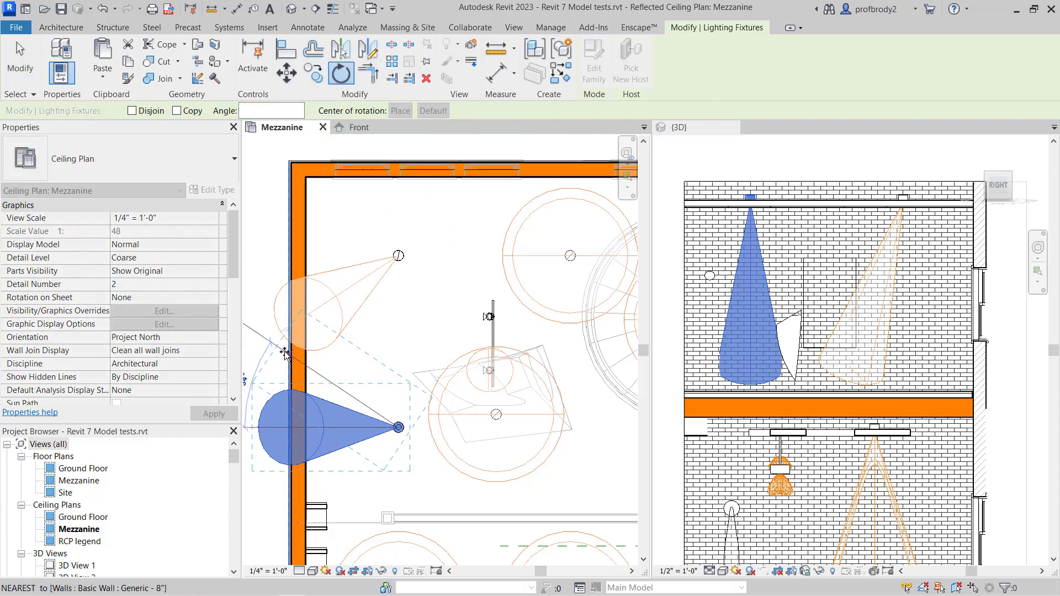
{"action": "left_click", "coordinate": [285, 353]}
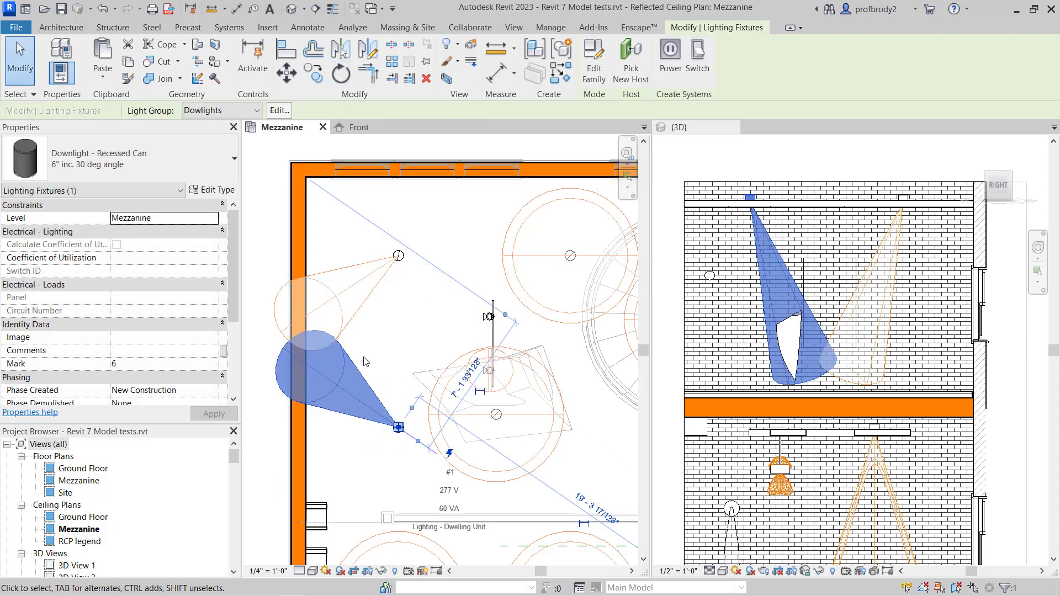
Nudge the front angled downlight towards the rear one so its beam falls closer to the painting.
{"action": "key", "text": "Up"}
{"action": "key", "text": "Up"}
{"action": "key", "text": "Up"}
{"action": "key", "text": "Up"}
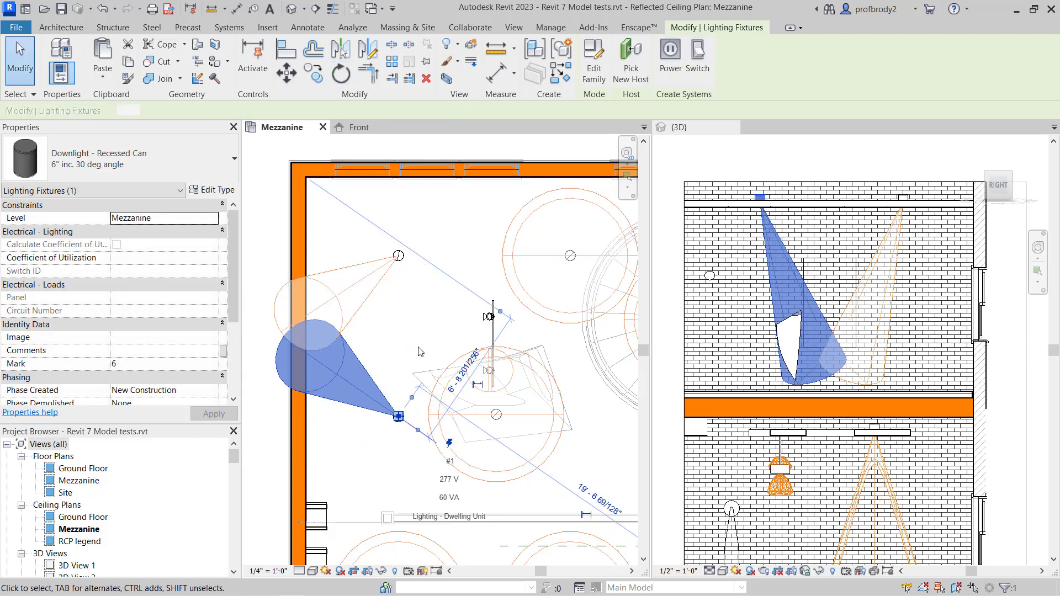
{"action": "key", "text": "Up"}
{"action": "key", "text": "Up"}
{"action": "key", "text": "Up"}
{"action": "key", "text": "Up"}
{"action": "key", "text": "Up"}
{"action": "key", "text": "Up"}
{"action": "key", "text": "Up"}
{"action": "key", "text": "Up"}
{"action": "key", "text": "Up"}
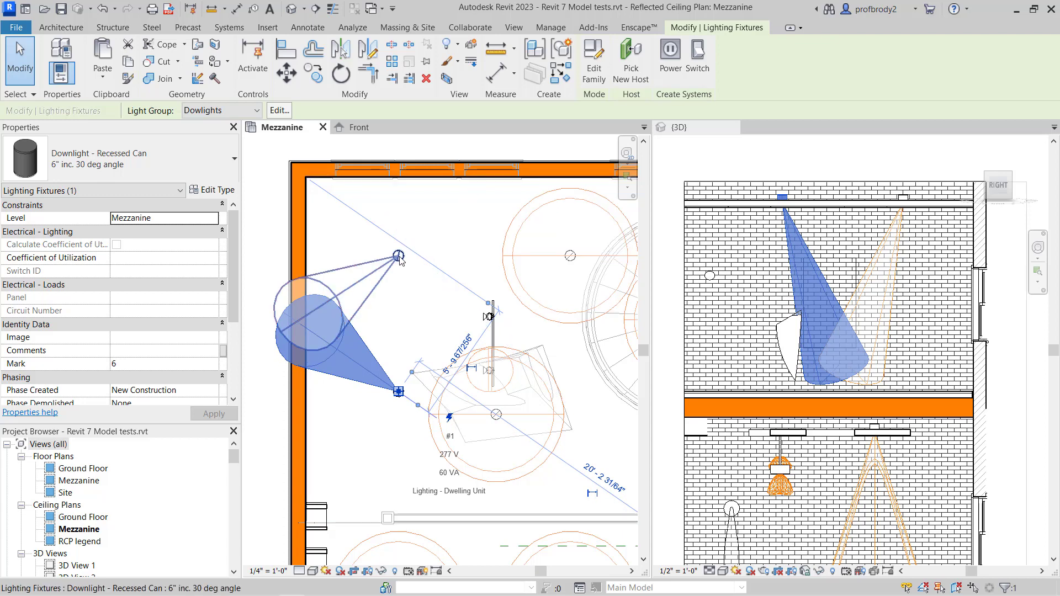
Nudge the rear angled downlight towards the front one until the two beams overlap at the painting.
{"action": "left_click", "coordinate": [398, 257]}
{"action": "key", "text": "Down"}
{"action": "key", "text": "Down"}
{"action": "key", "text": "Down"}
{"action": "key", "text": "Down"}
{"action": "key", "text": "Down"}
{"action": "key", "text": "Down"}
{"action": "key", "text": "Down"}
{"action": "key", "text": "Down"}
{"action": "key", "text": "Down"}
{"action": "key", "text": "Down"}
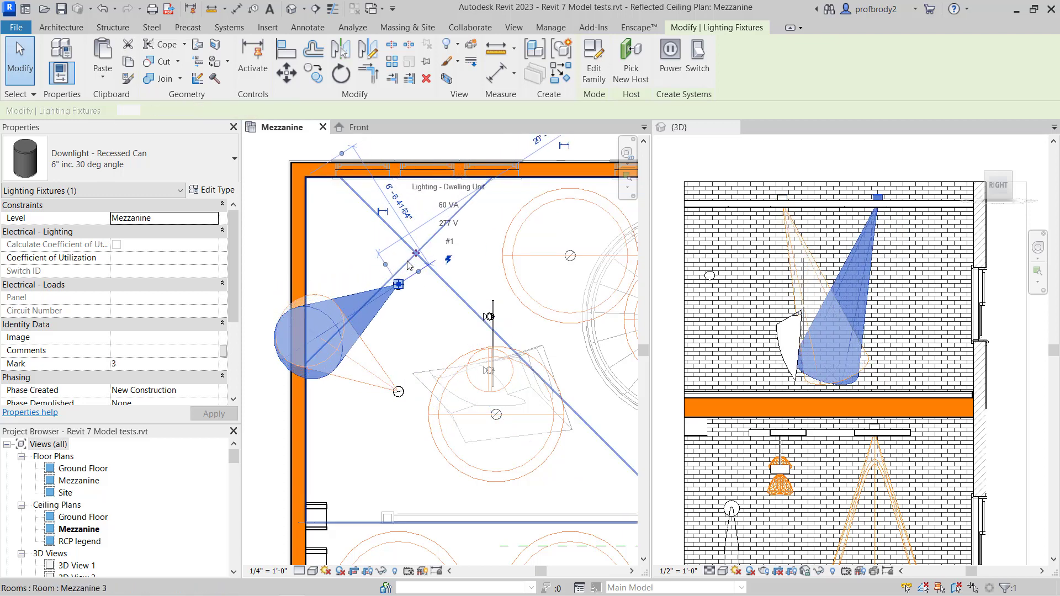
Nudge both angled downlights together closer to the left wall and check their beams on the painting in the {3D} view.
{"action": "left_click", "coordinate": [371, 373], "text": "ctrl"}
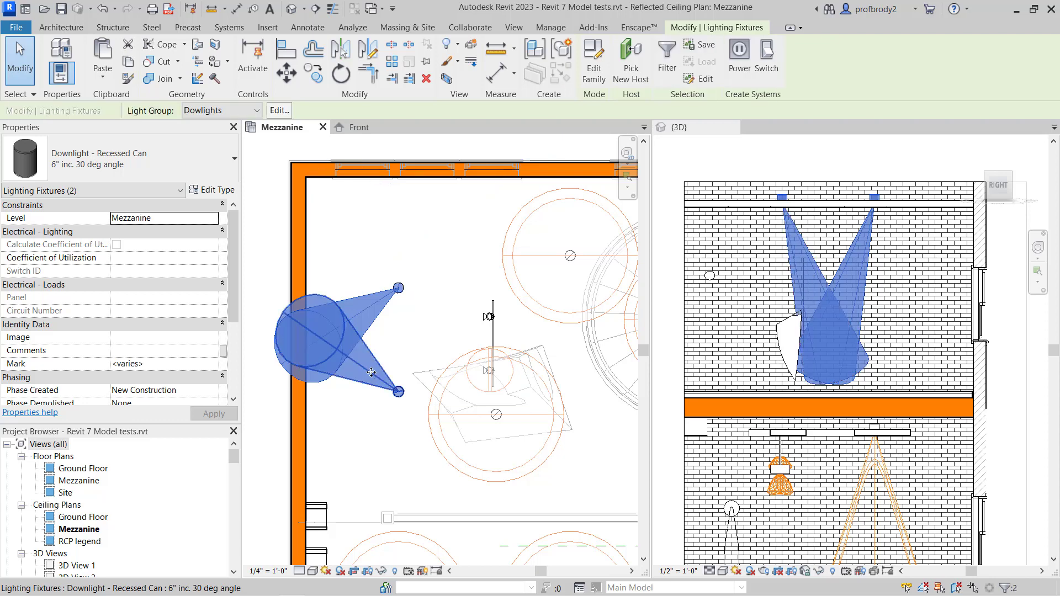
{"action": "key", "text": "Left"}
{"action": "key", "text": "Left"}
{"action": "key", "text": "Left"}
{"action": "key", "text": "Left"}
{"action": "key", "text": "Left"}
{"action": "key", "text": "Left"}
{"action": "key", "text": "Left"}
{"action": "key", "text": "Left"}
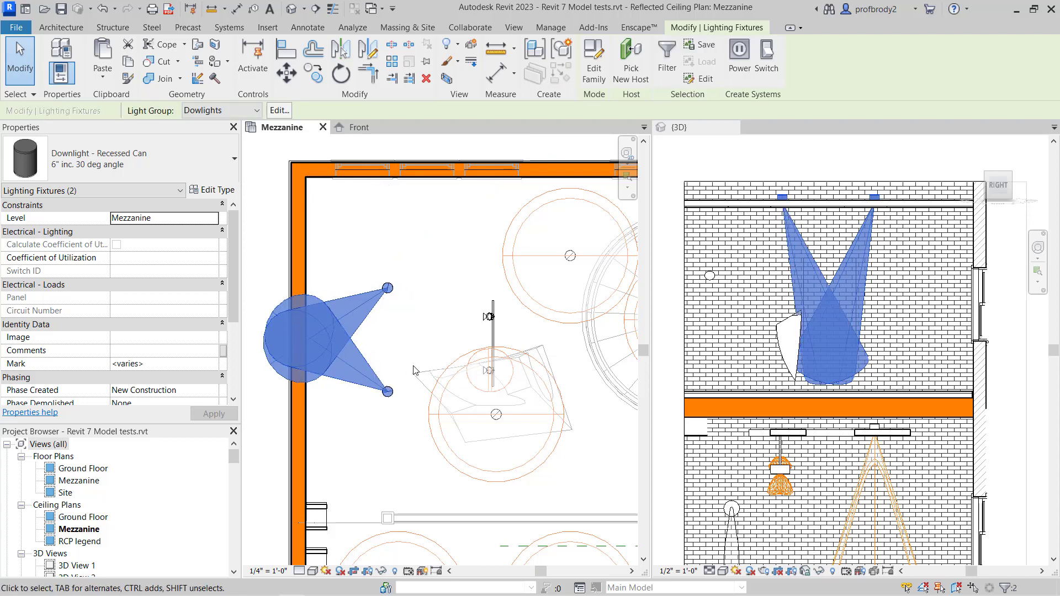
{"action": "left_click", "coordinate": [413, 303]}
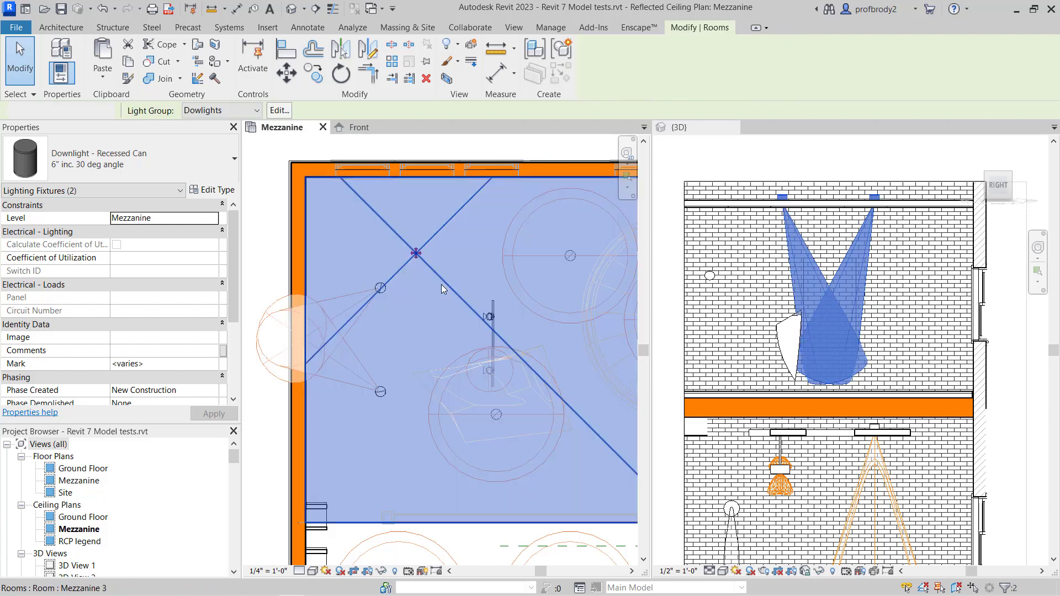
{"action": "scroll", "coordinate": [861, 303], "scroll_direction": "up", "scroll_amount": 4}
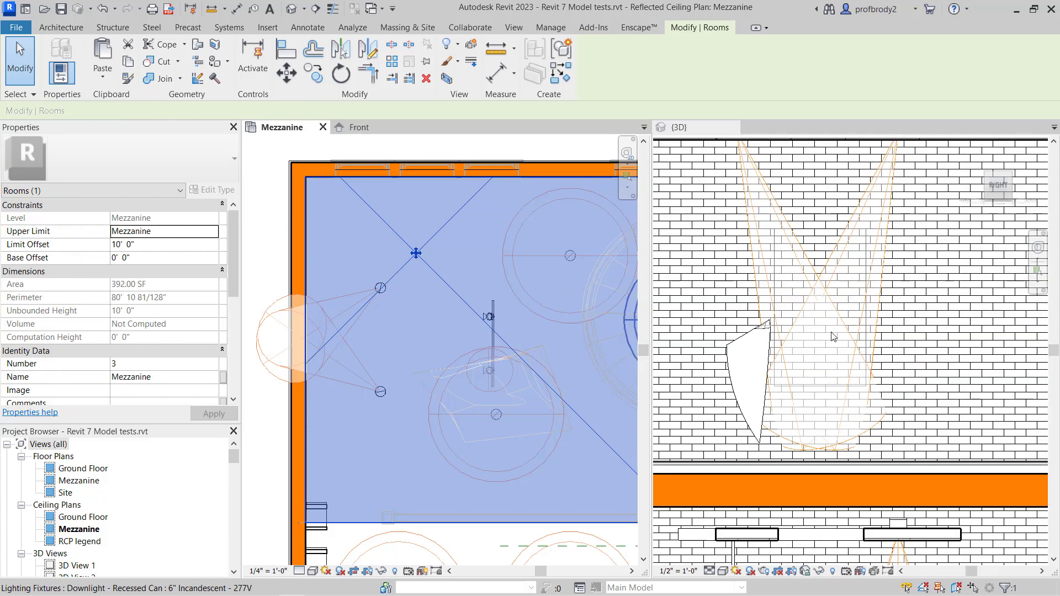
{"action": "scroll", "coordinate": [792, 275], "scroll_direction": "down", "scroll_amount": 1}
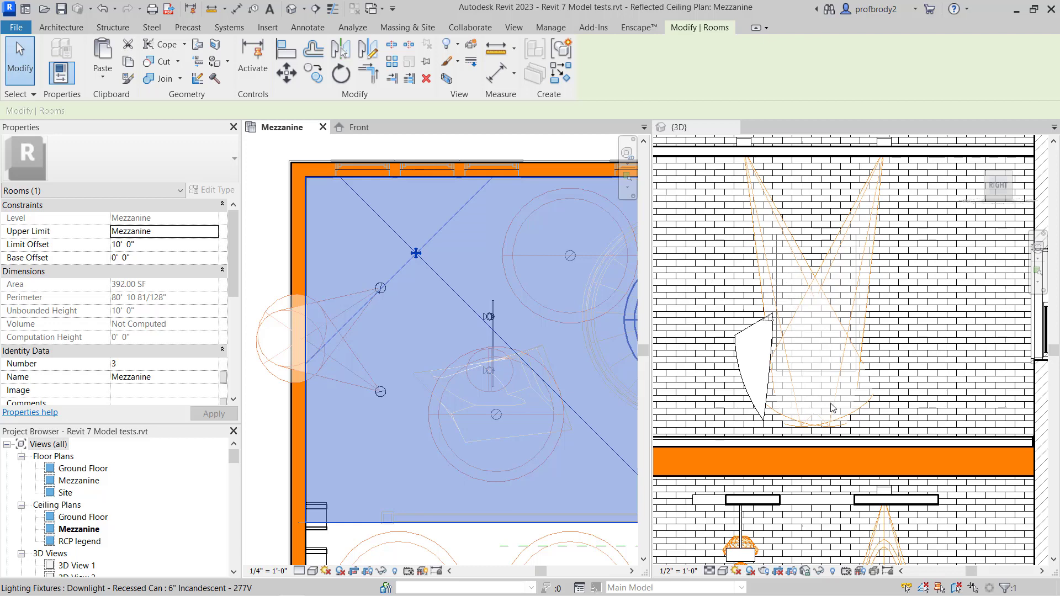
Set the Tilt Angle of the two angled downlights' type, 6" inc. 30 deg angle, to 50°.
{"action": "left_click", "coordinate": [354, 293]}
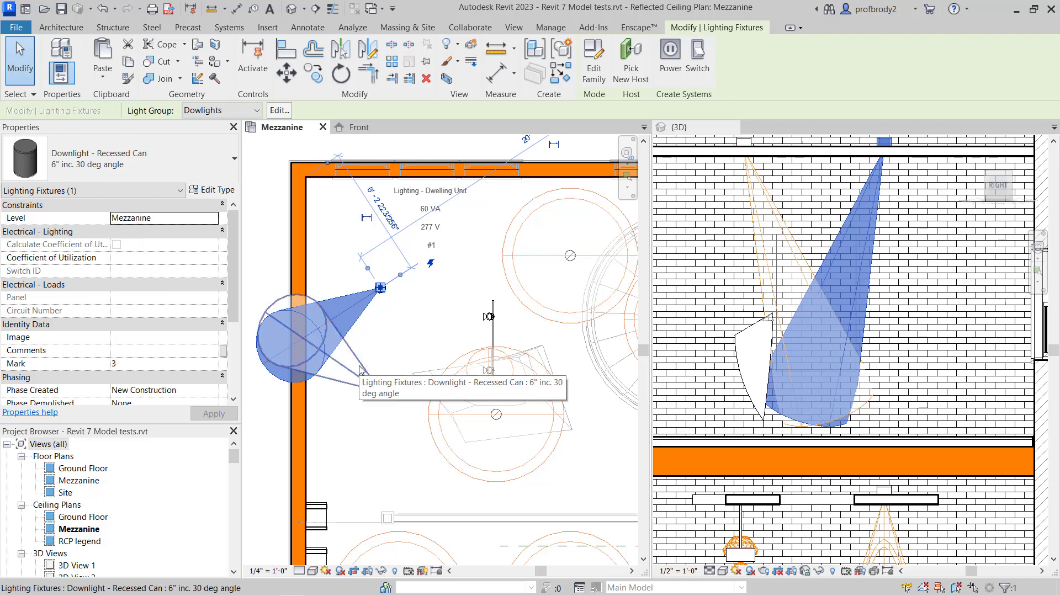
{"action": "left_click", "coordinate": [380, 391], "text": "ctrl"}
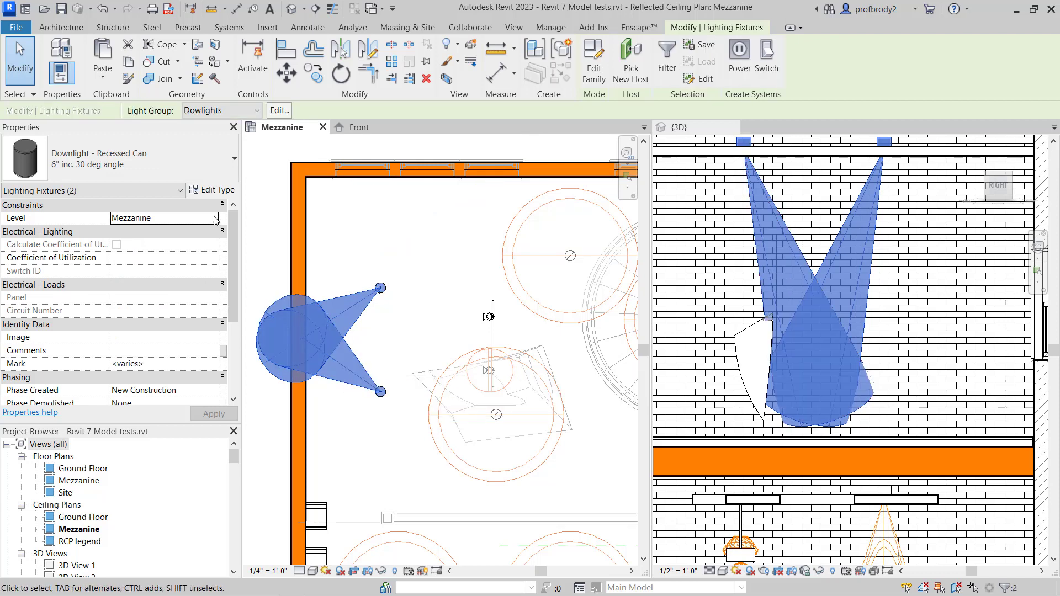
{"action": "left_click", "coordinate": [205, 191]}
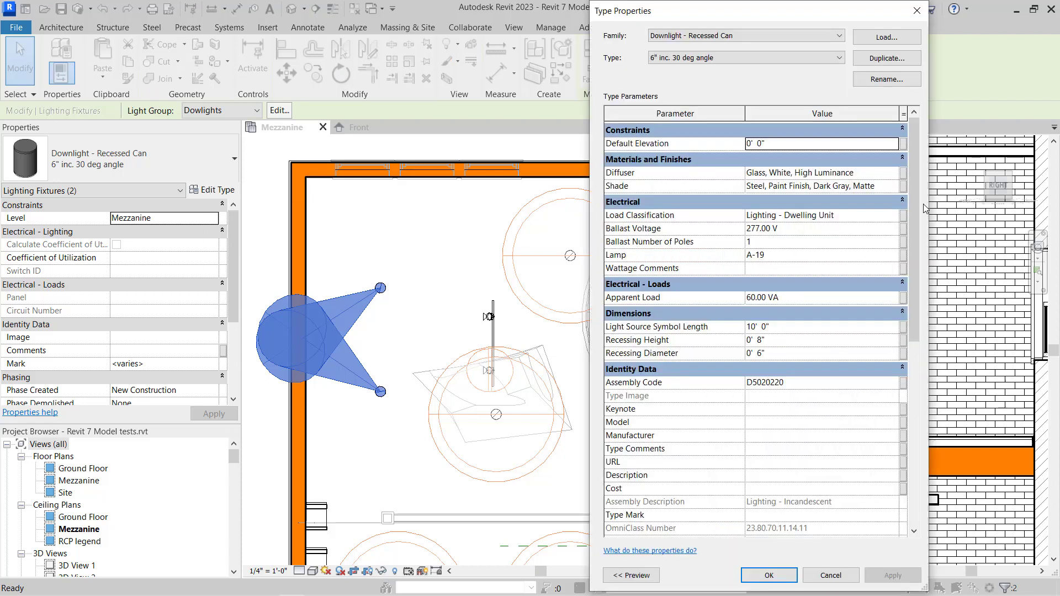
{"action": "left_click_drag", "start_coordinate": [913, 207], "coordinate": [970, 412]}
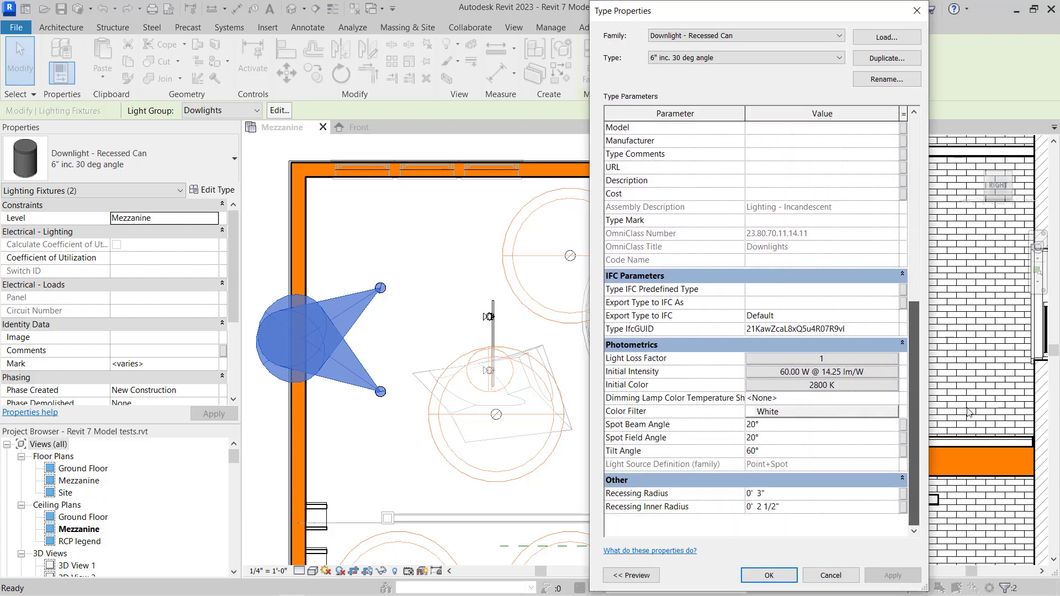
{"action": "left_click", "coordinate": [772, 450]}
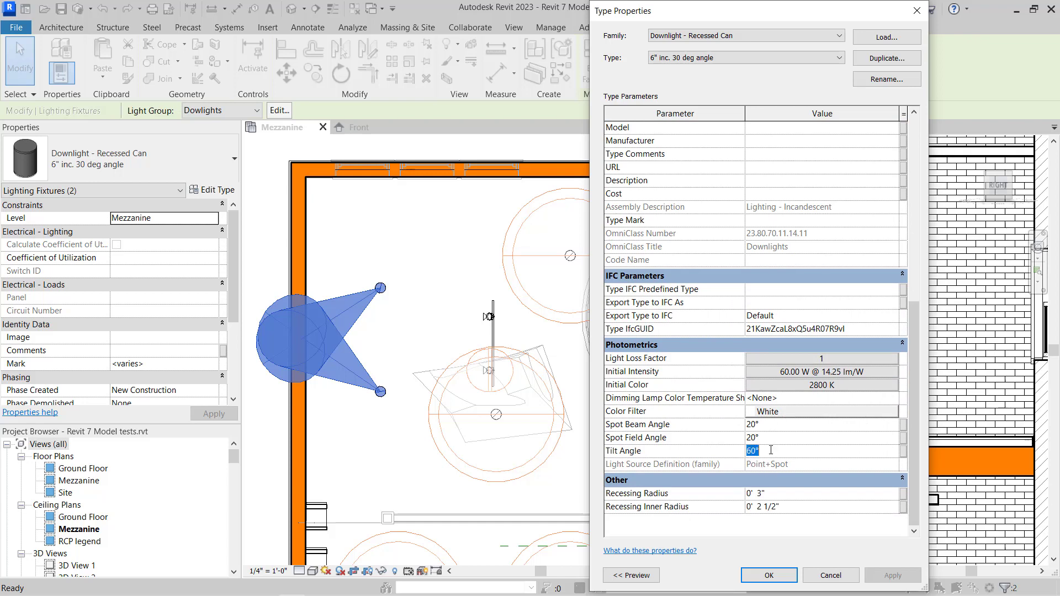
{"action": "type", "text": "40"}
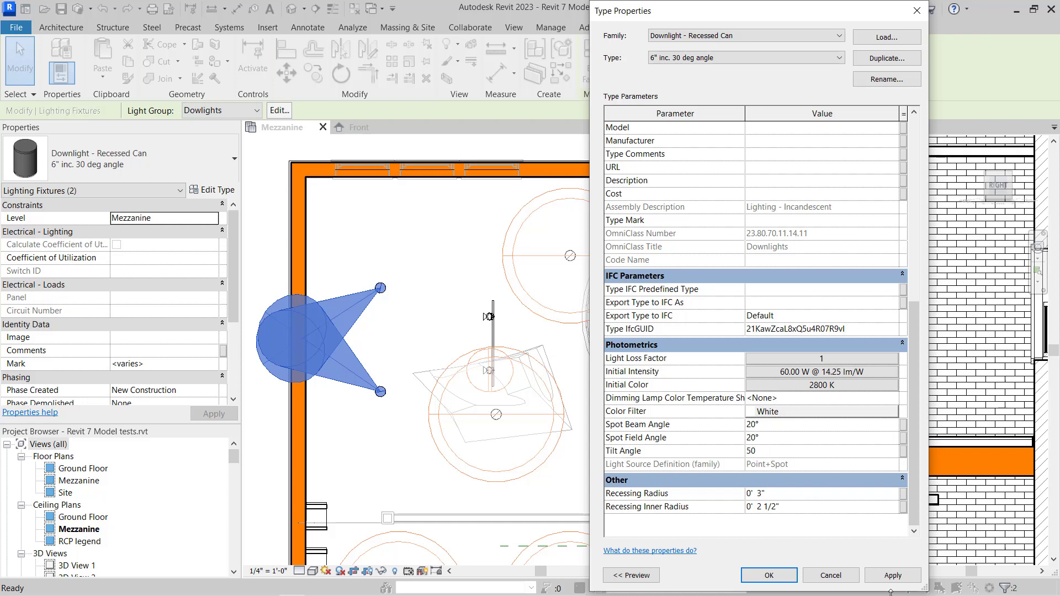
{"action": "left_click", "coordinate": [892, 576]}
{"action": "left_click", "coordinate": [769, 575]}
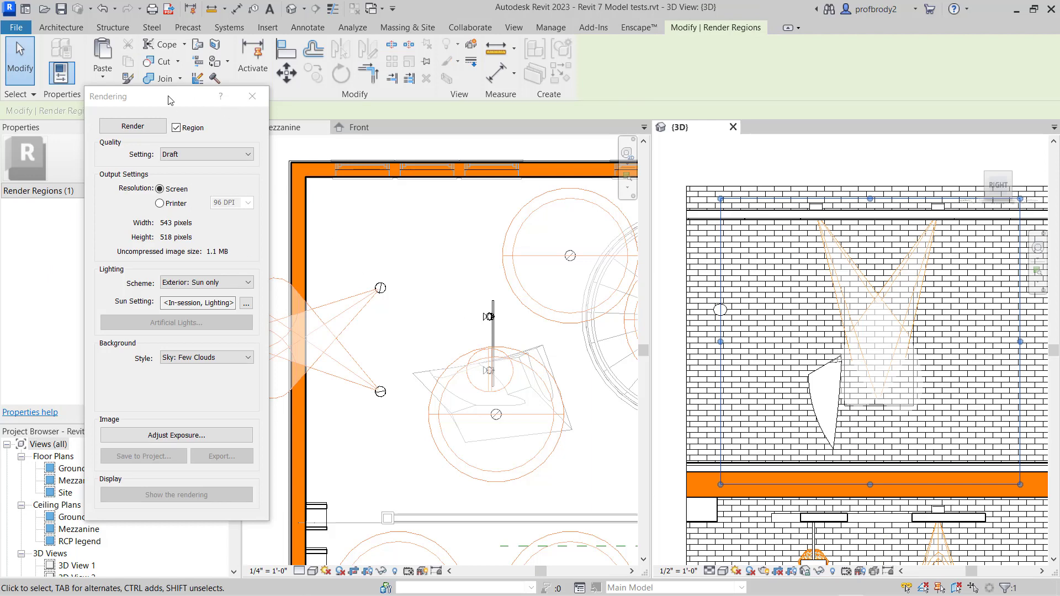
Set the lighting scheme for the {3D} view's region rendering to Interior: Artificial only.
{"action": "left_click_drag", "start_coordinate": [199, 101], "coordinate": [499, 162]}
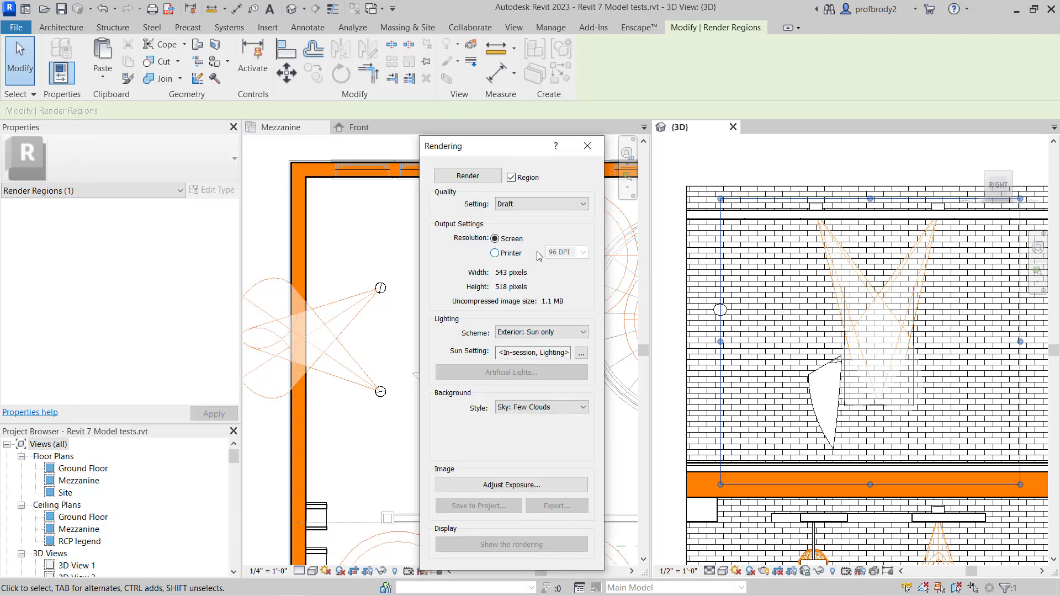
{"action": "left_click", "coordinate": [535, 333]}
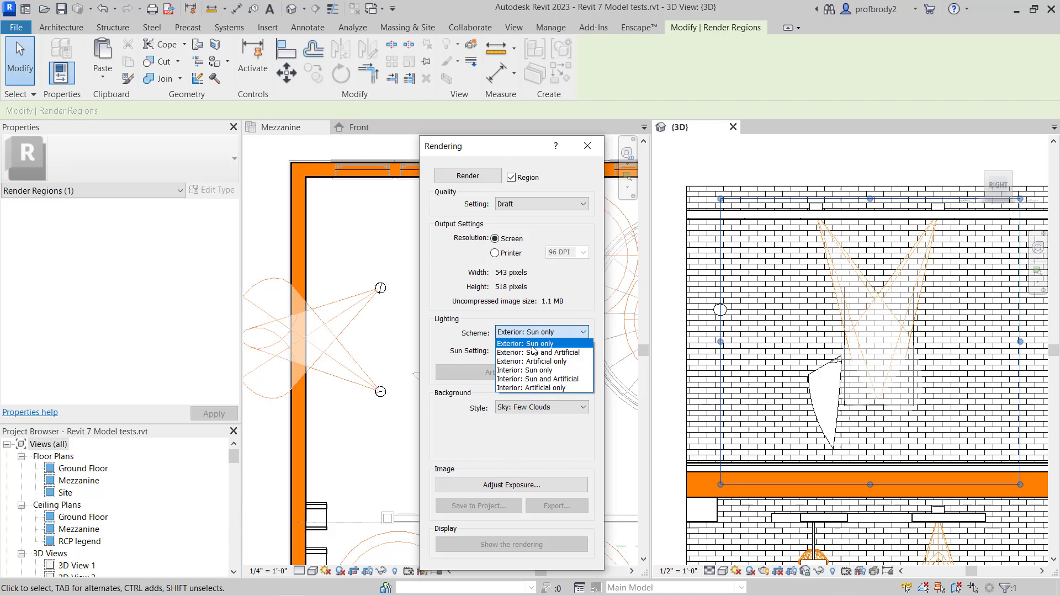
{"action": "left_click", "coordinate": [540, 388]}
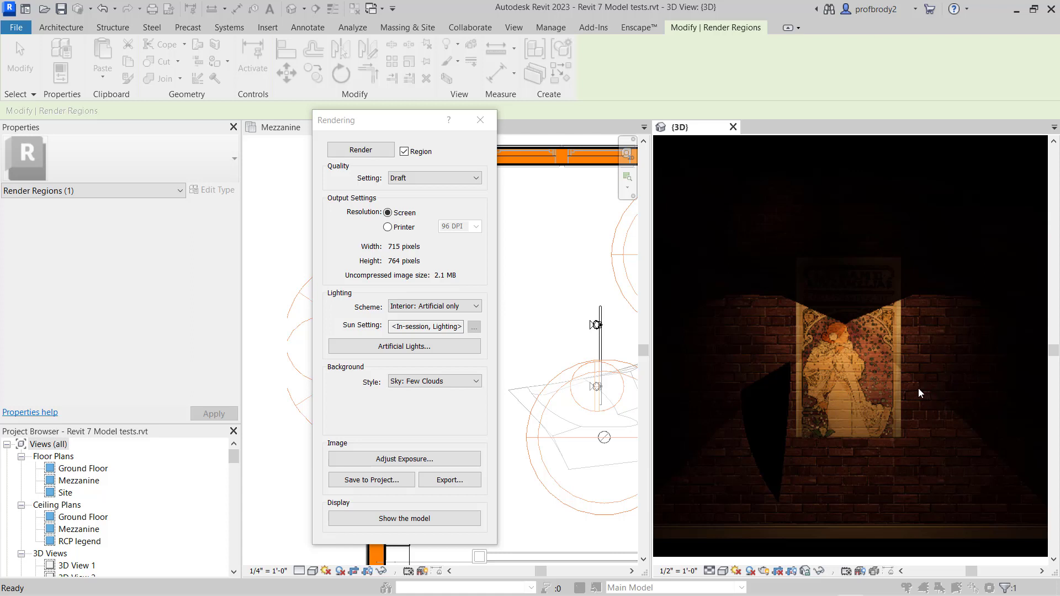
Apply a white point of 3860 to the rendered image's exposure, close the rendering and return to the Mezzanine ceiling plan.
{"action": "left_click", "coordinate": [437, 458]}
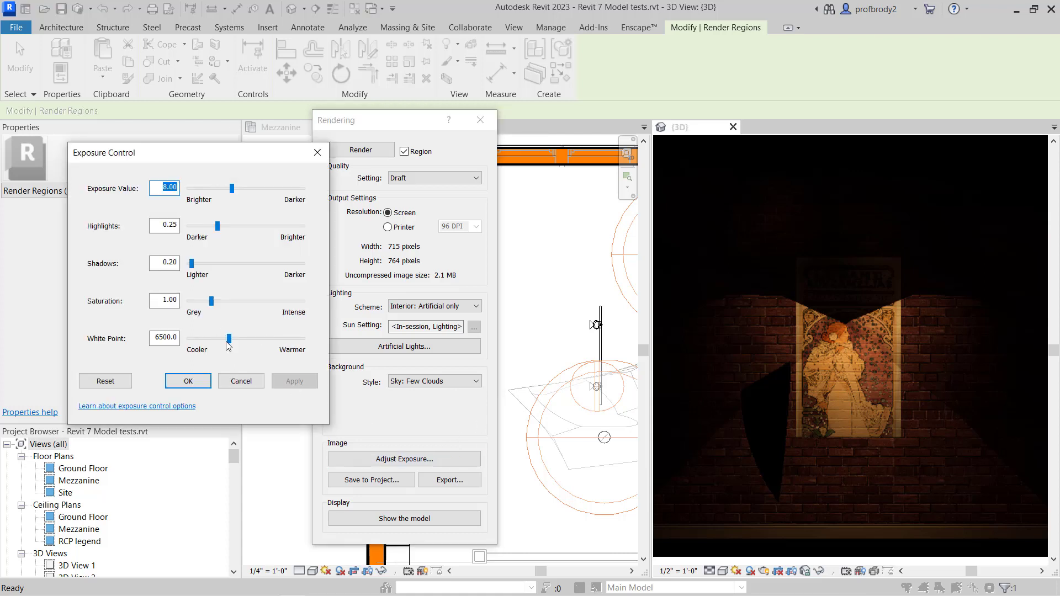
{"action": "left_click_drag", "start_coordinate": [228, 341], "coordinate": [206, 340]}
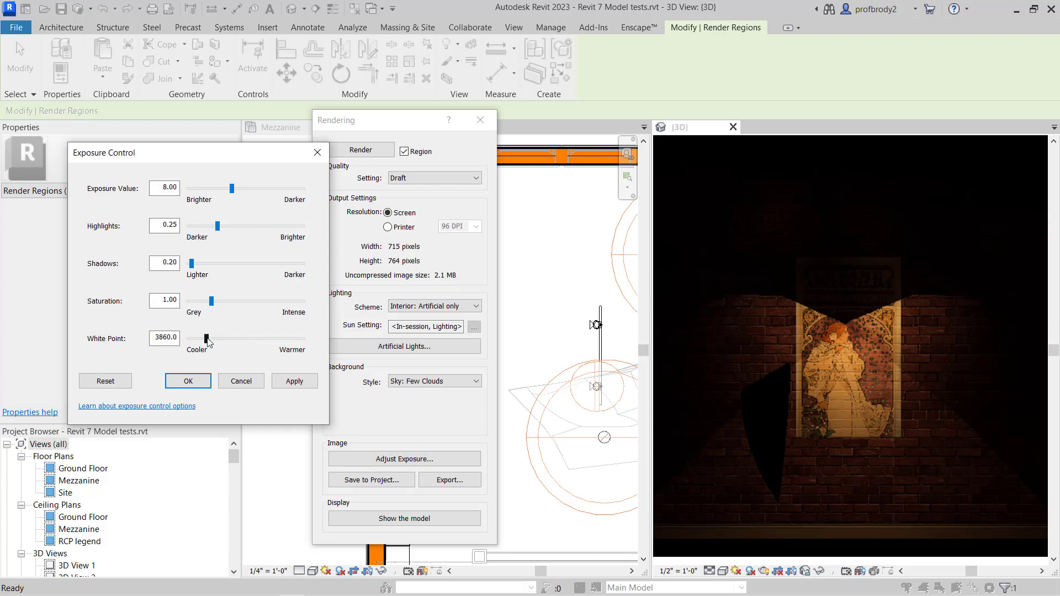
{"action": "left_click", "coordinate": [295, 381]}
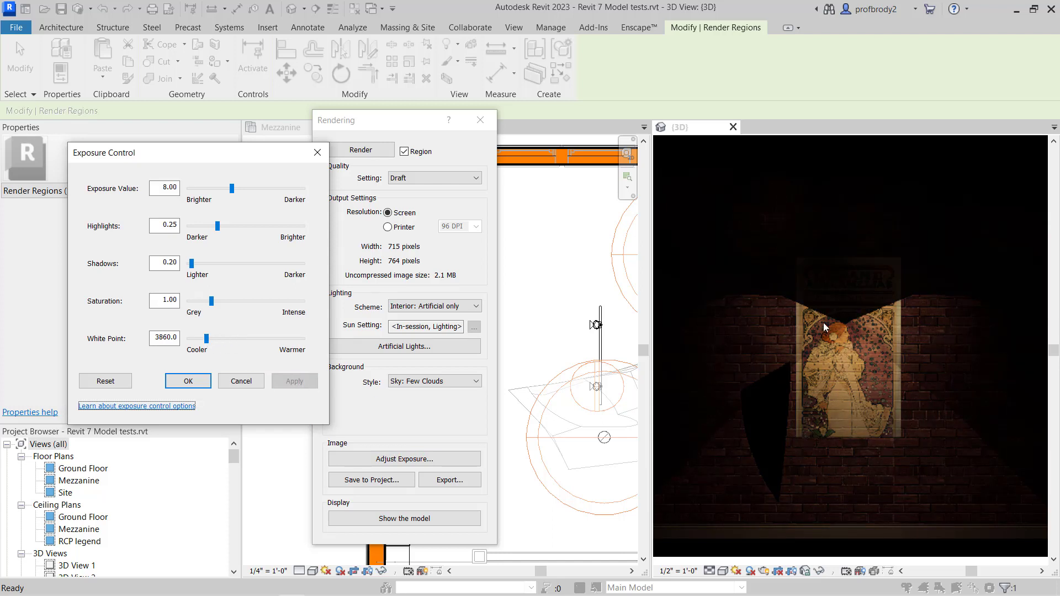
{"action": "left_click", "coordinate": [237, 381]}
{"action": "left_click", "coordinate": [480, 120]}
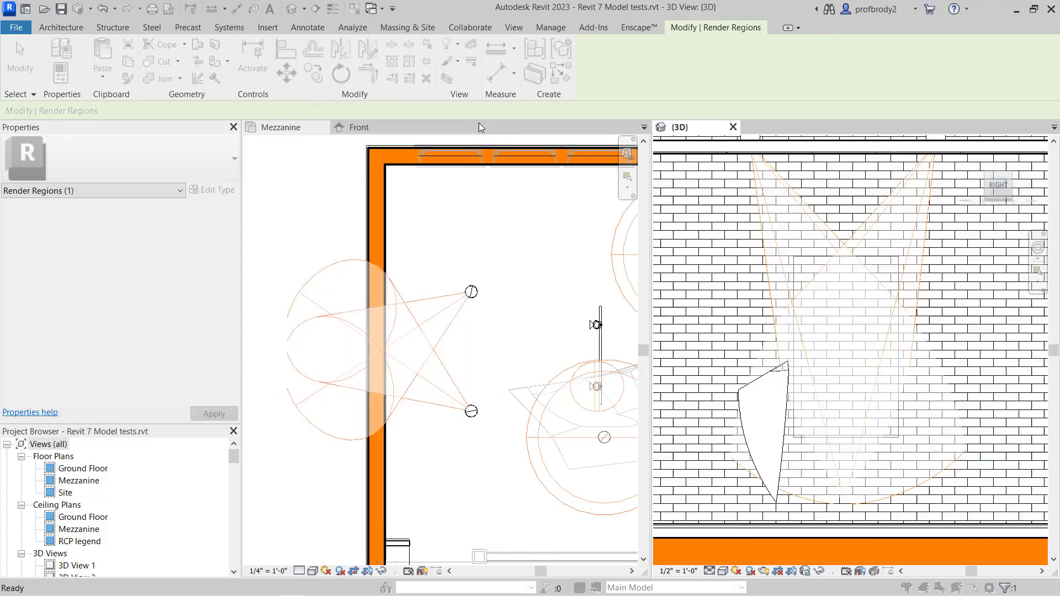
{"action": "left_click", "coordinate": [530, 232]}
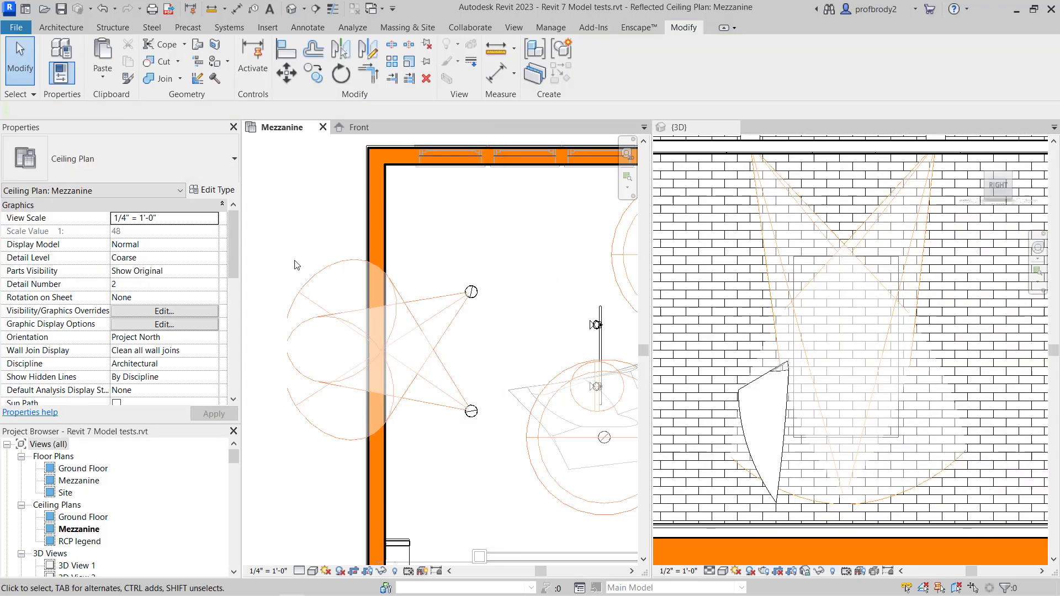
Set the Initial Color of the wall downlights' type, 6" inc. 30 deg angle, to the Fluorescent (Daylight) preset.
{"action": "left_click", "coordinate": [459, 401]}
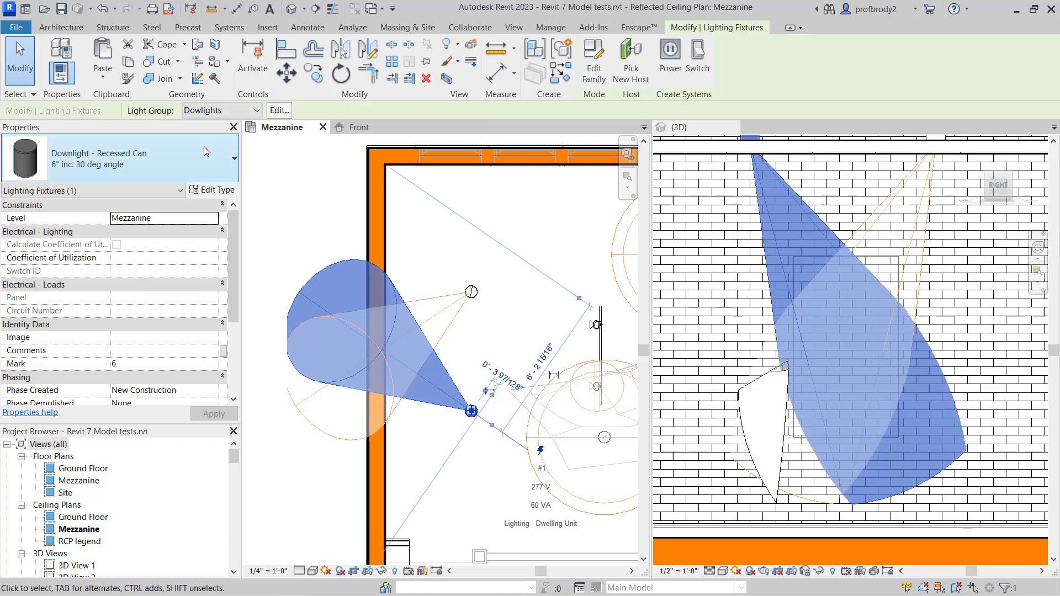
{"action": "left_click", "coordinate": [218, 191]}
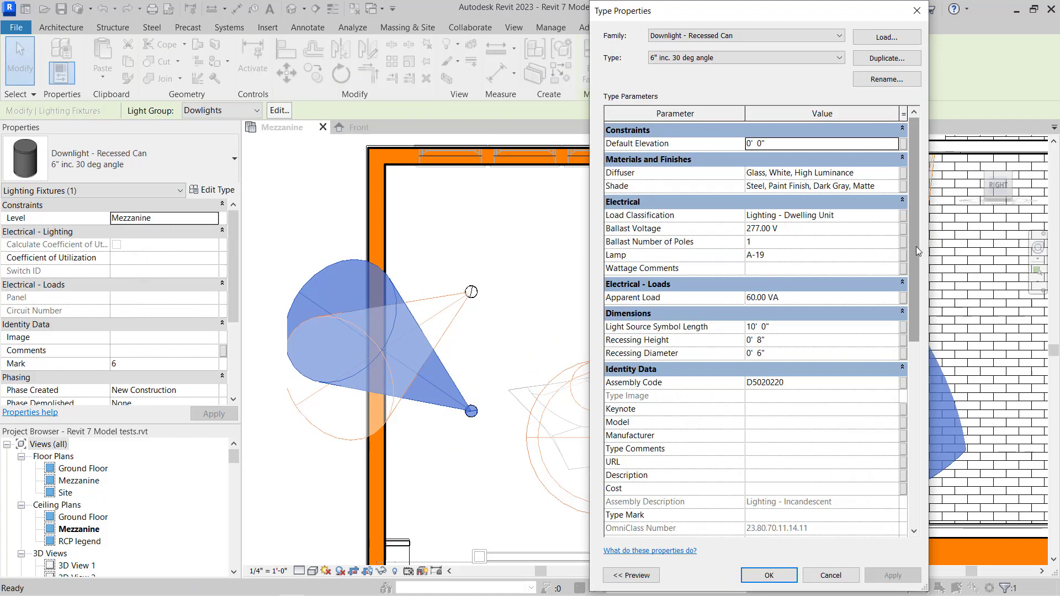
{"action": "left_click_drag", "start_coordinate": [915, 246], "coordinate": [1001, 457]}
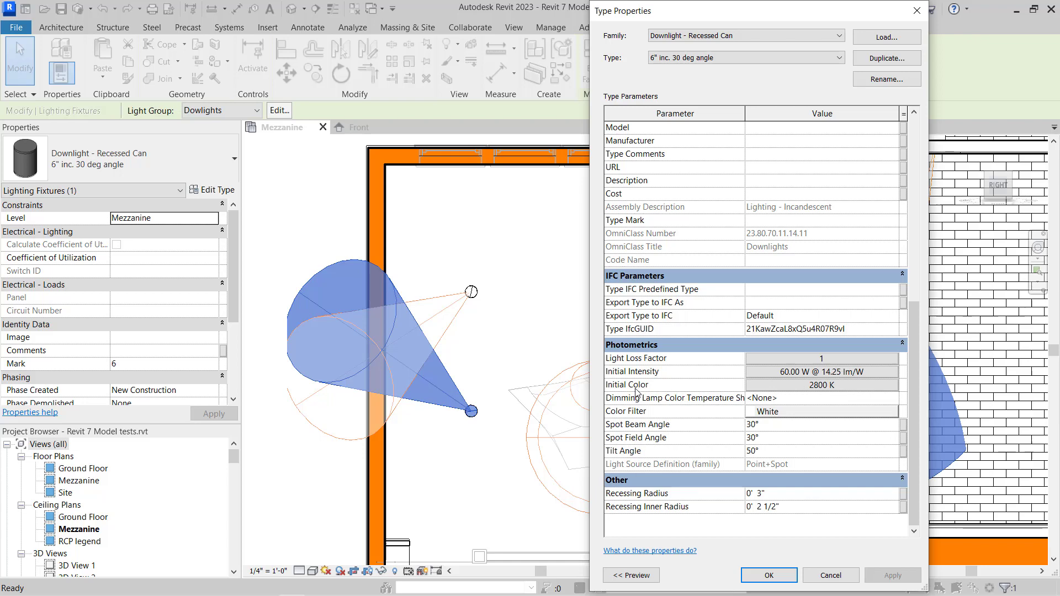
{"action": "left_click", "coordinate": [785, 386]}
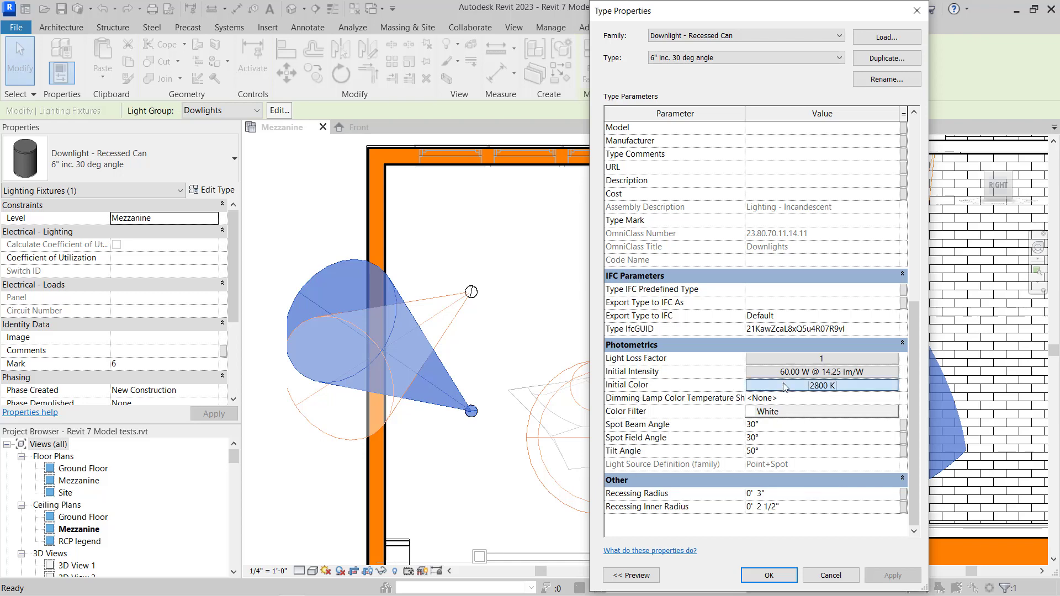
{"action": "left_click_drag", "start_coordinate": [727, 203], "coordinate": [406, 190]}
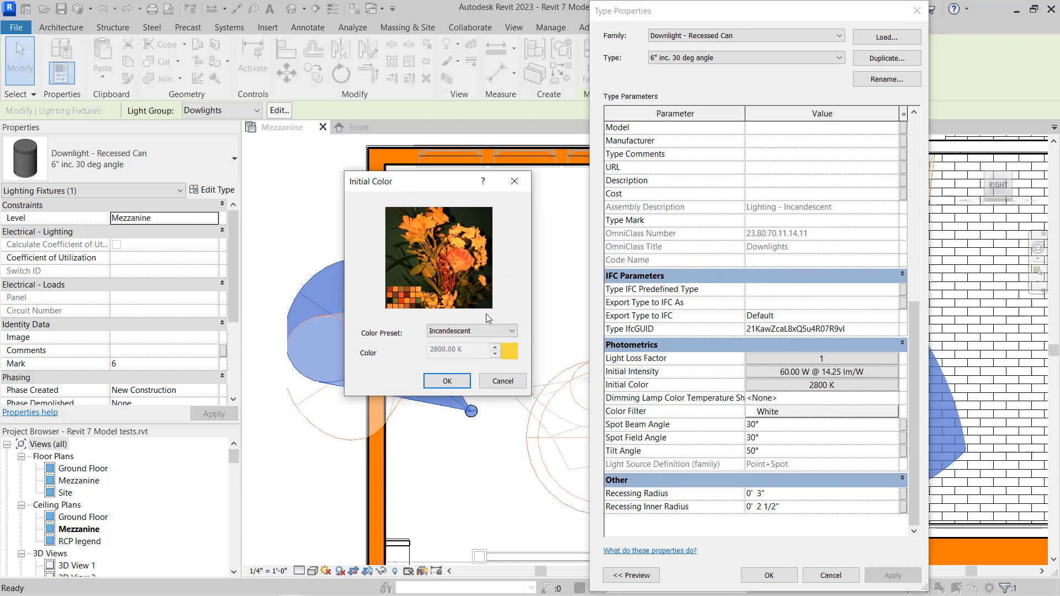
{"action": "left_click", "coordinate": [496, 332]}
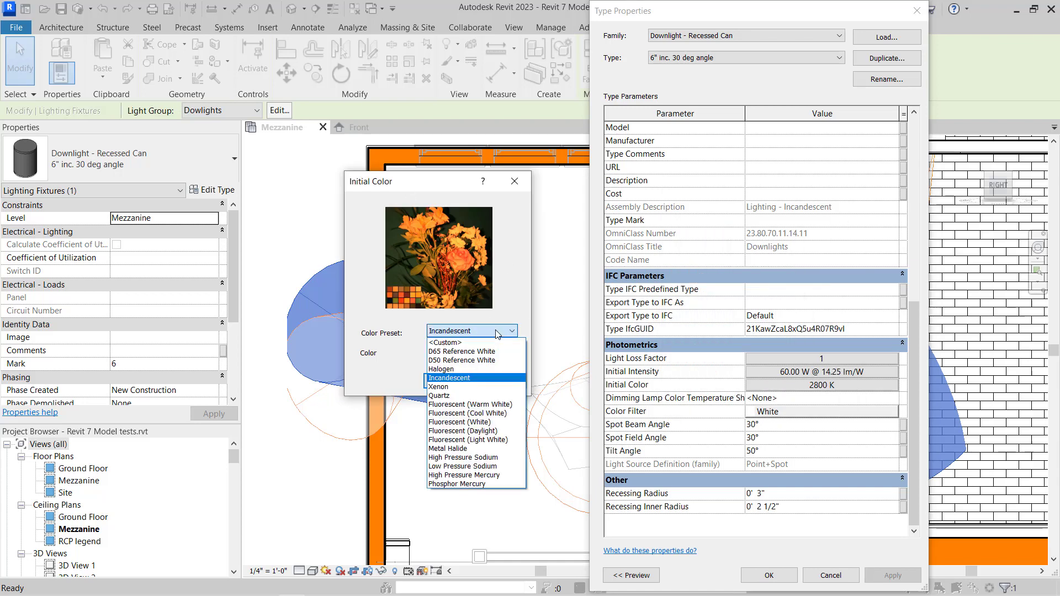
{"action": "left_click", "coordinate": [493, 431]}
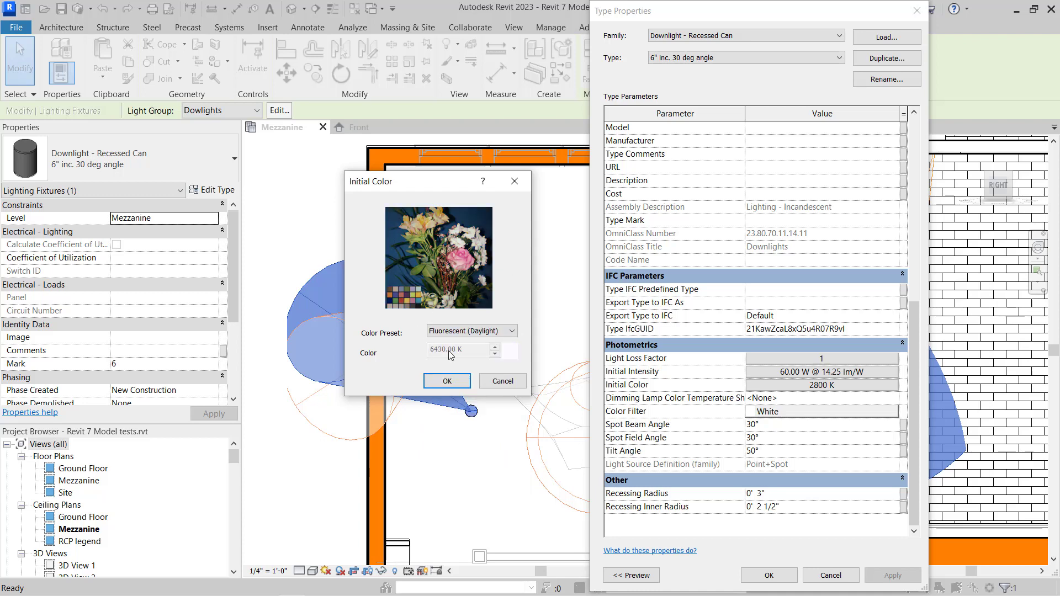
{"action": "left_click", "coordinate": [451, 379]}
{"action": "left_click", "coordinate": [893, 576]}
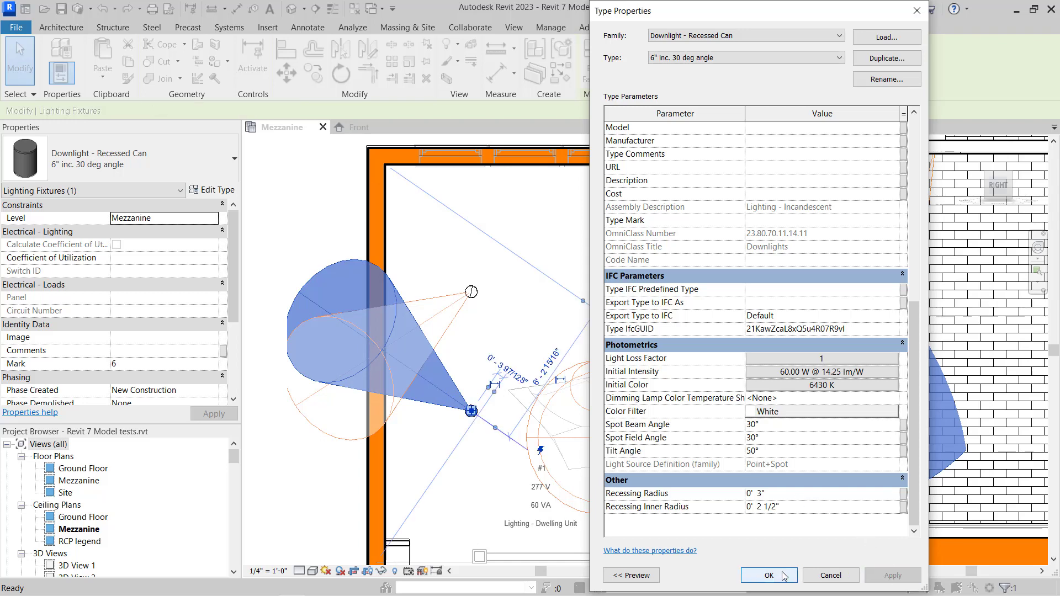
{"action": "left_click", "coordinate": [768, 576]}
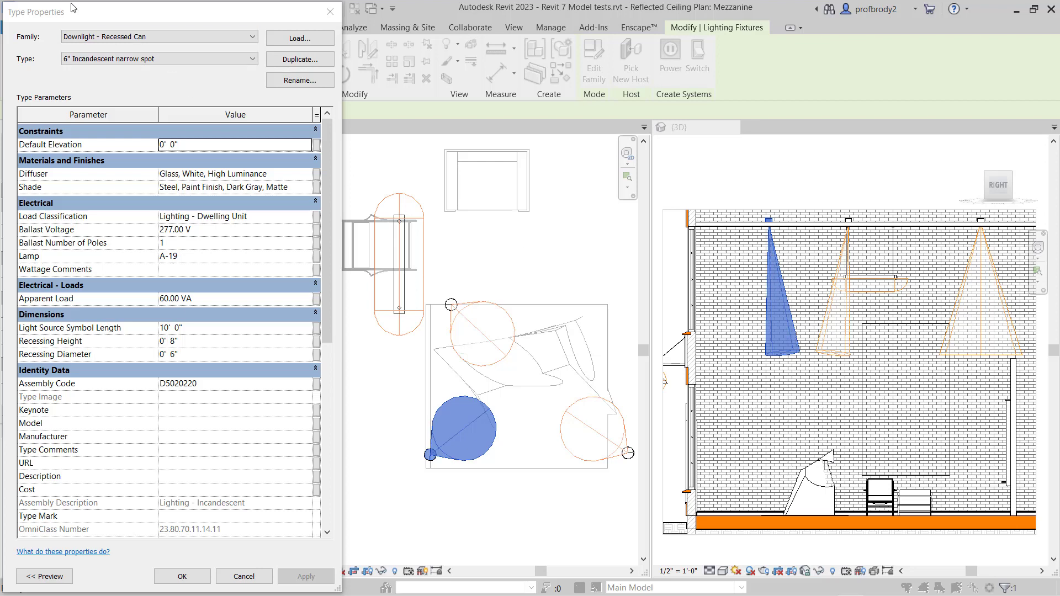
Set the Initial Intensity of the 6" Incandescent narrow spot downlight type to a Luminous Flux of 1200 lm.
{"action": "left_click", "coordinate": [232, 59]}
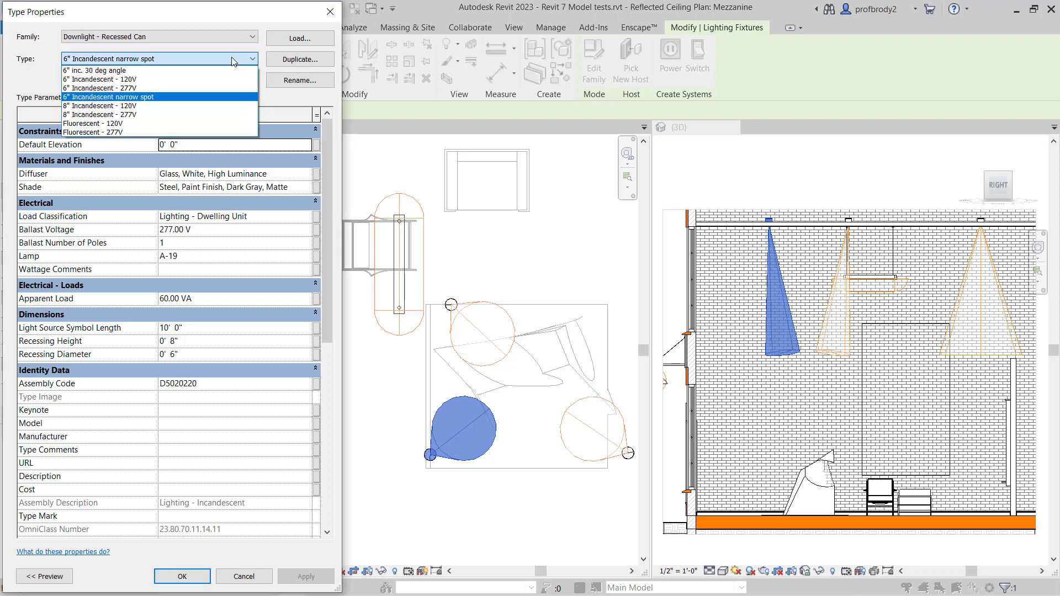
{"action": "left_click", "coordinate": [232, 59]}
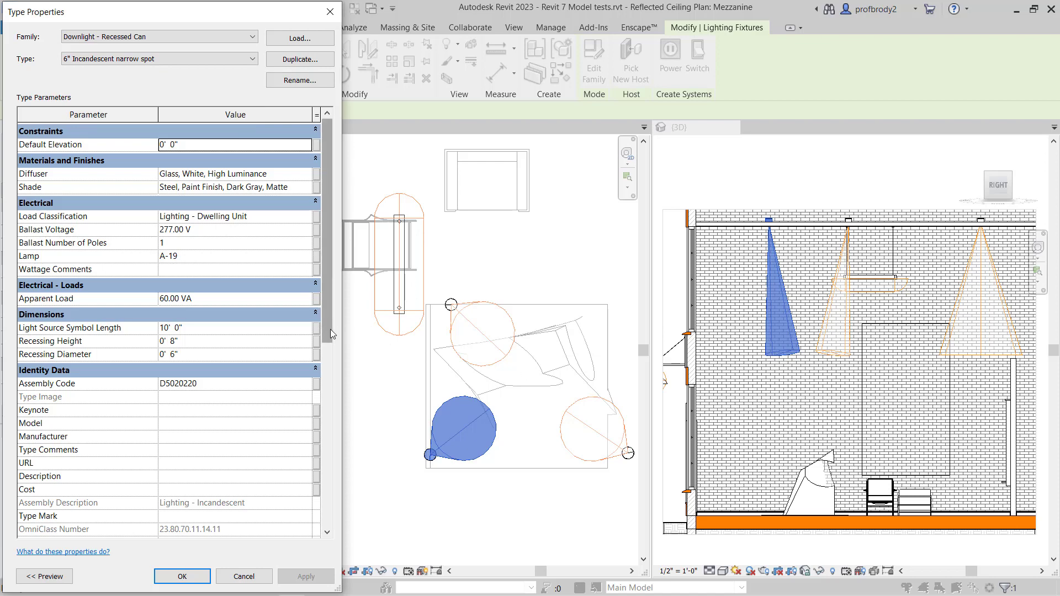
{"action": "left_click_drag", "start_coordinate": [331, 329], "coordinate": [330, 515]}
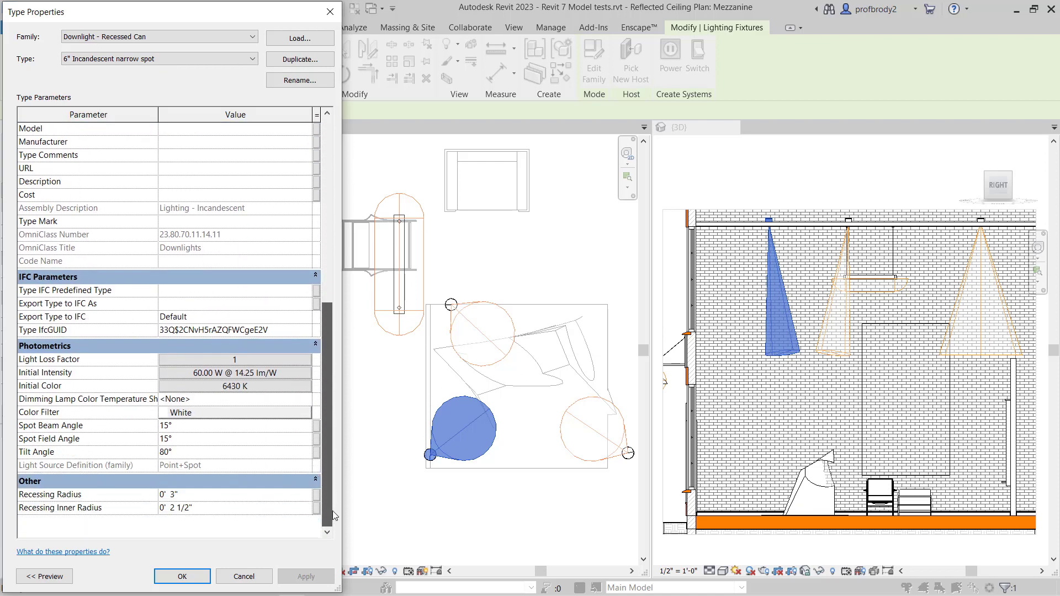
{"action": "left_click", "coordinate": [178, 440]}
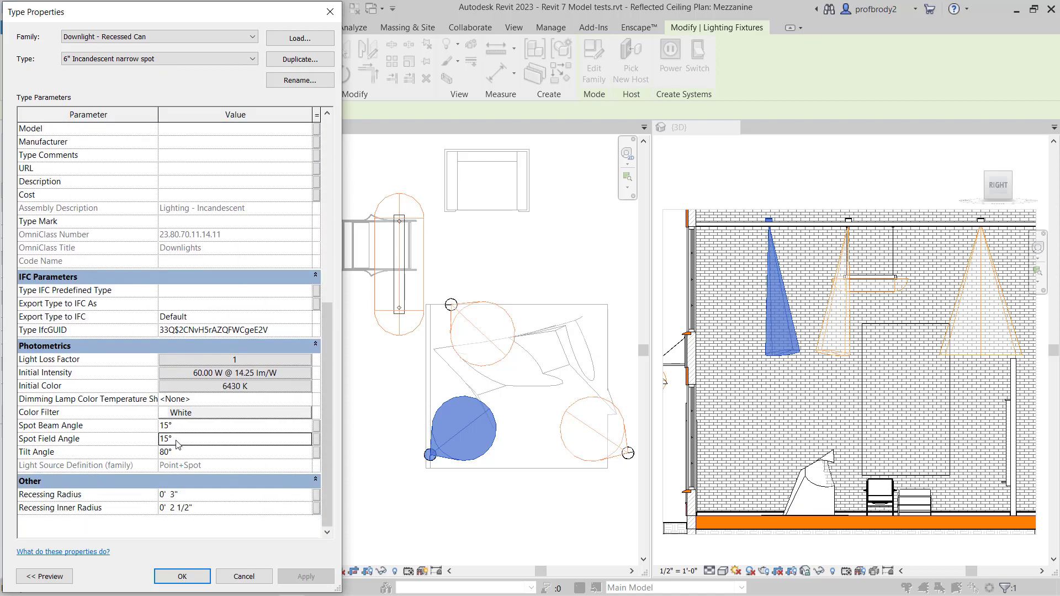
{"action": "left_click", "coordinate": [216, 374]}
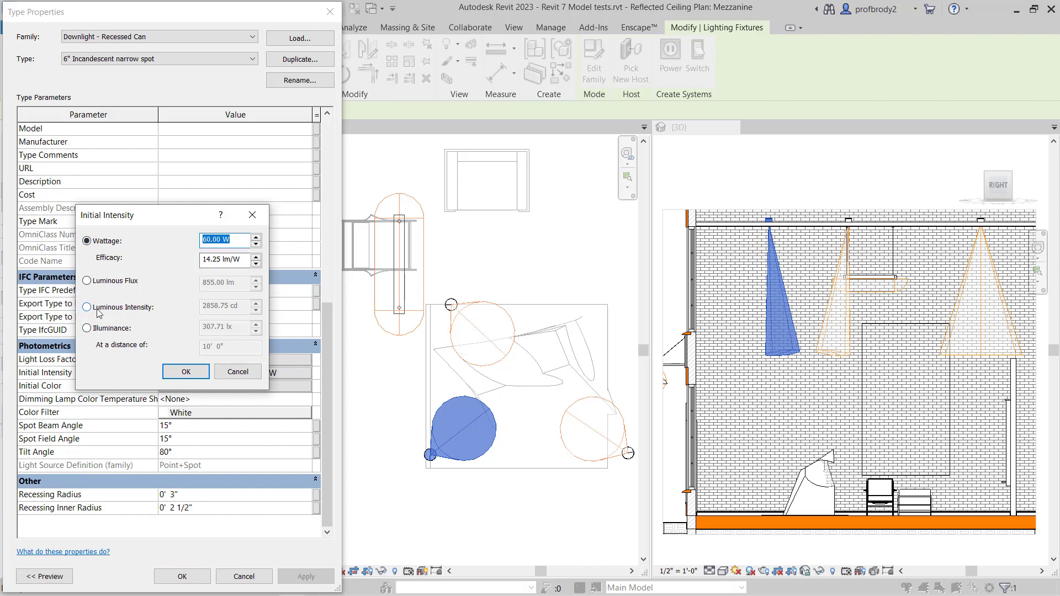
{"action": "left_click", "coordinate": [86, 281]}
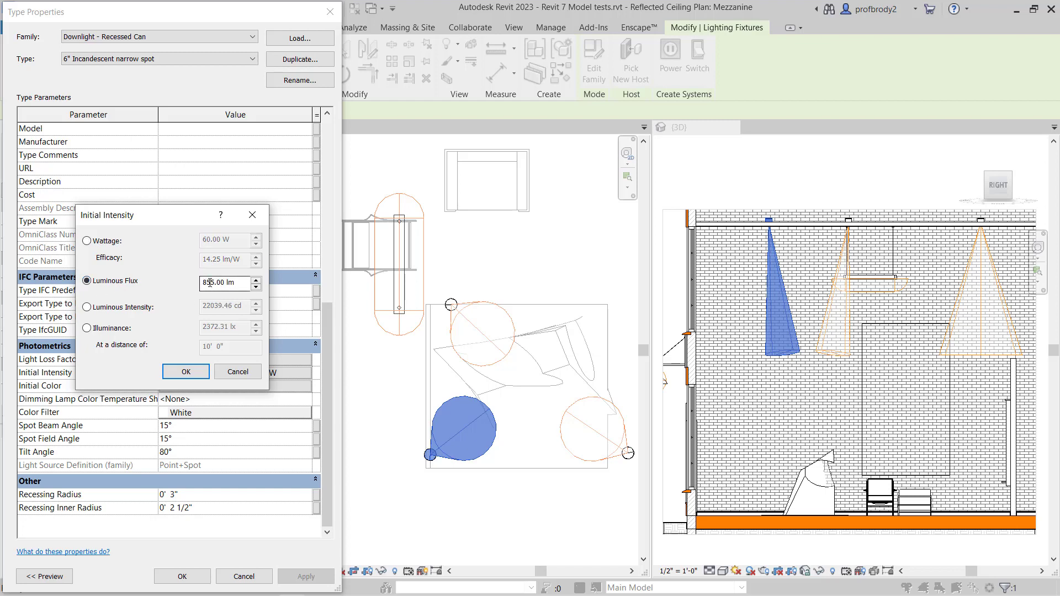
{"action": "left_click_drag", "start_coordinate": [214, 283], "coordinate": [202, 282]}
{"action": "type", "text": "1200"}
{"action": "left_click", "coordinate": [184, 372]}
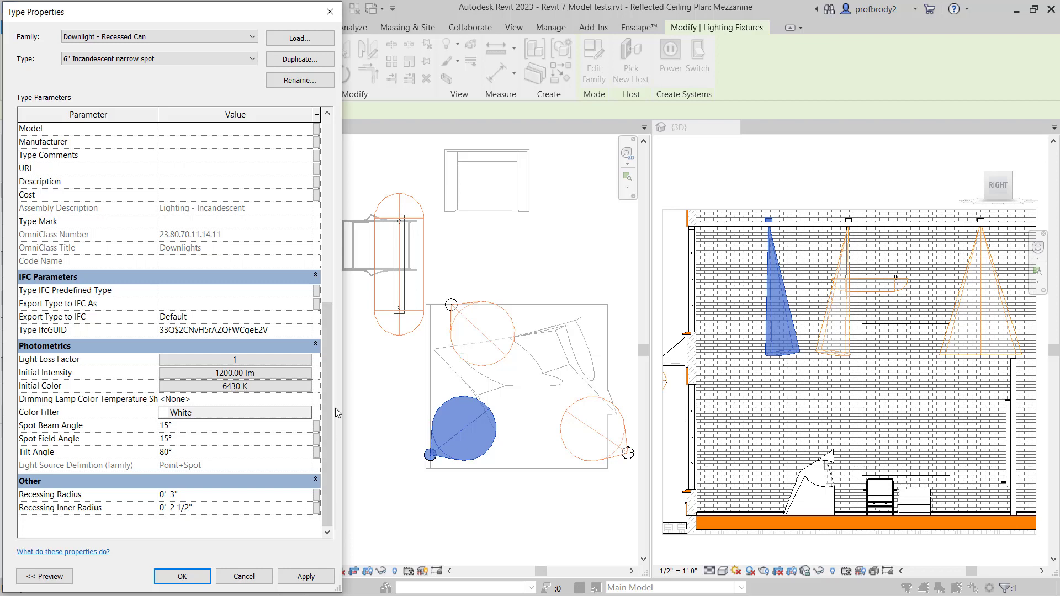
Try a Light Source Symbol Length of 20' 0" for the narrow spot downlight type.
{"action": "left_click_drag", "start_coordinate": [328, 403], "coordinate": [328, 321]}
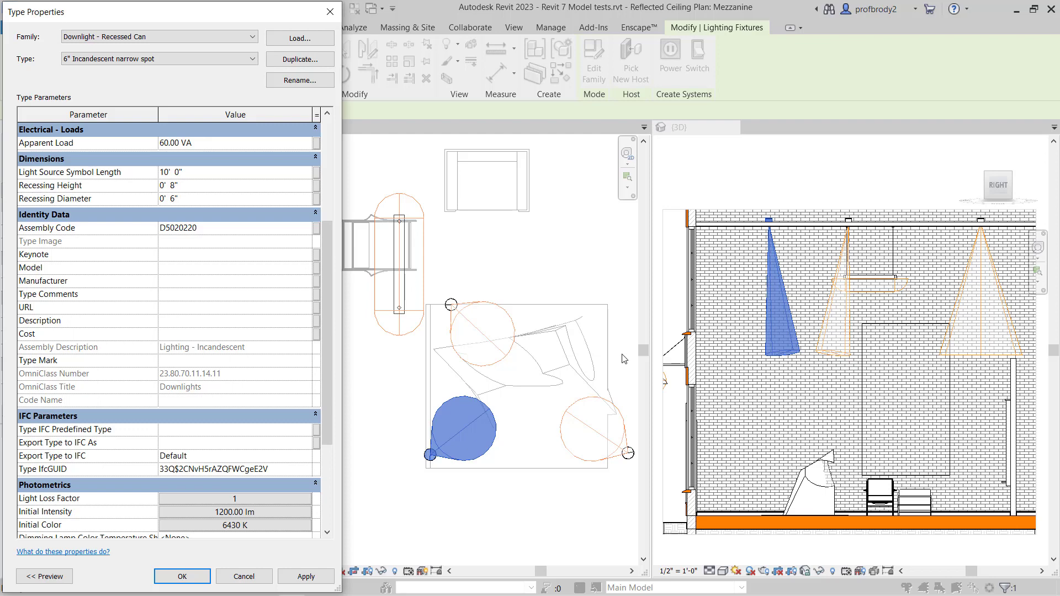
{"action": "left_click", "coordinate": [171, 175]}
{"action": "left_click_drag", "start_coordinate": [166, 173], "coordinate": [160, 175]}
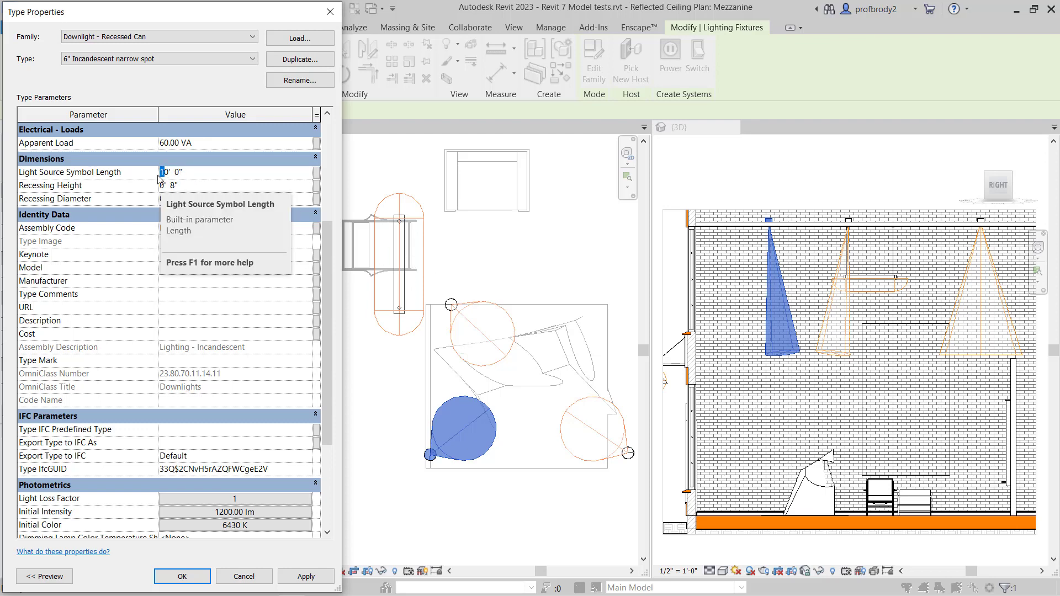
{"action": "type", "text": "2"}
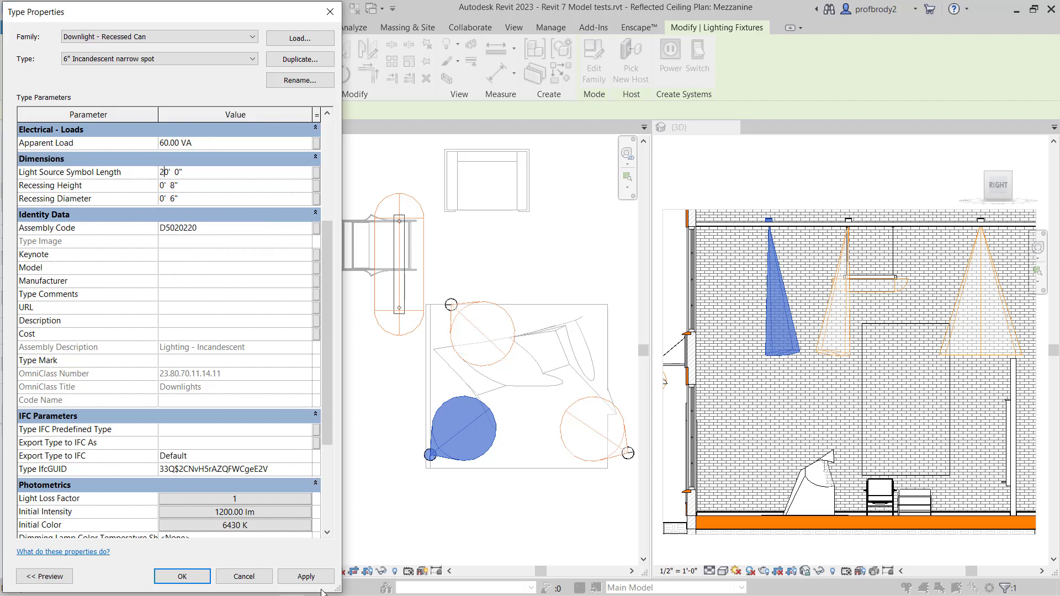
{"action": "left_click", "coordinate": [306, 577]}
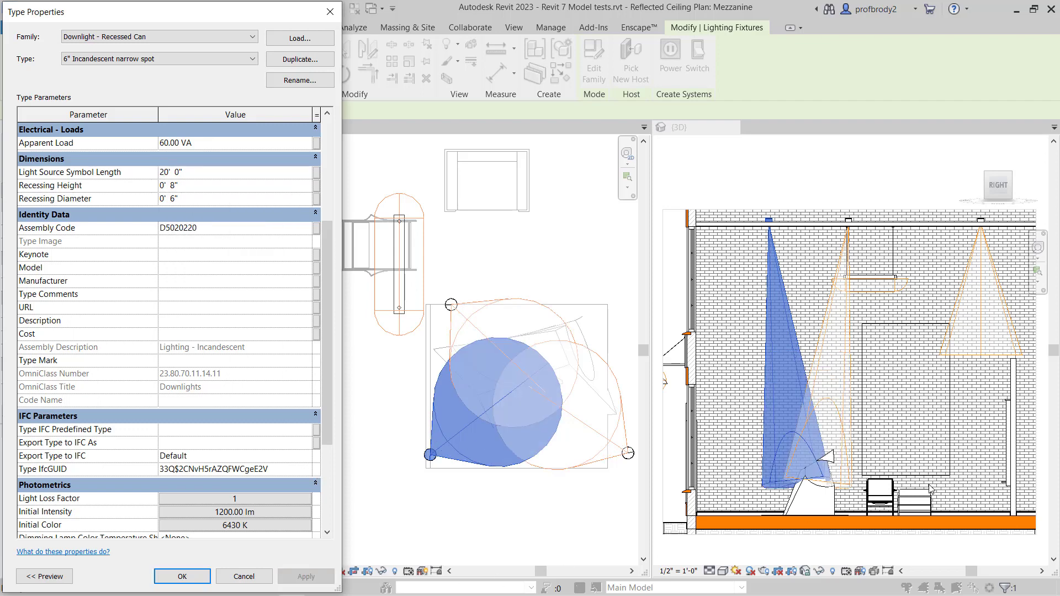
Set the narrow spot type's Light Source Symbol Length to 25' 0" and close its type properties.
{"action": "left_click", "coordinate": [169, 175]}
{"action": "left_click", "coordinate": [165, 173]}
{"action": "key", "text": "BackSpace"}
{"action": "type", "text": "5"}
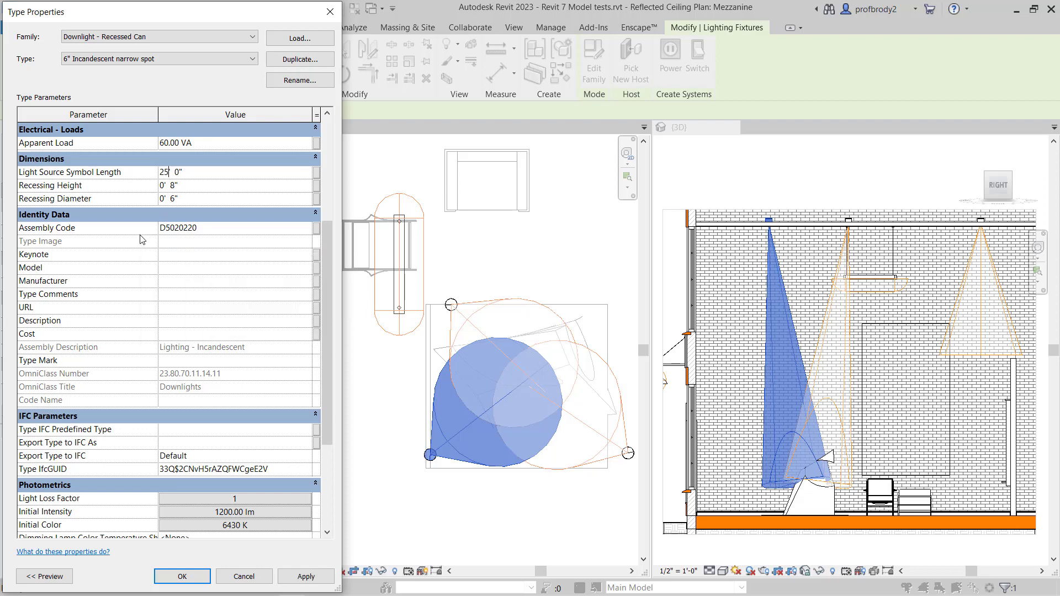
{"action": "left_click", "coordinate": [303, 575]}
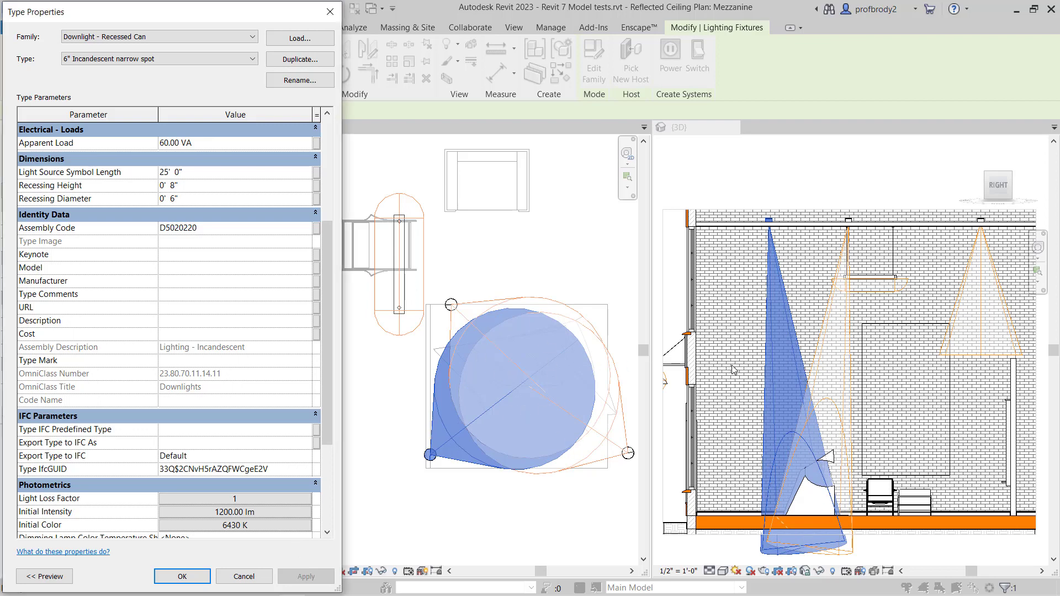
{"action": "key", "text": "Escape"}
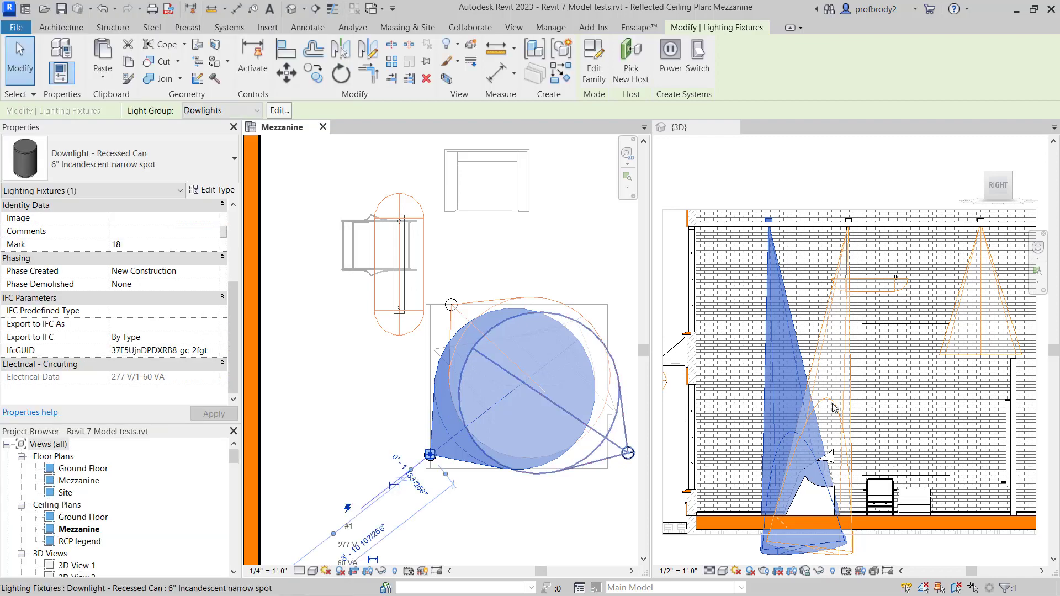
Nudge the linear pendant light slightly away from the painting wall in the Mezzanine ceiling plan and check it in the {3D} view.
{"action": "scroll", "coordinate": [834, 408], "scroll_direction": "up", "scroll_amount": 1}
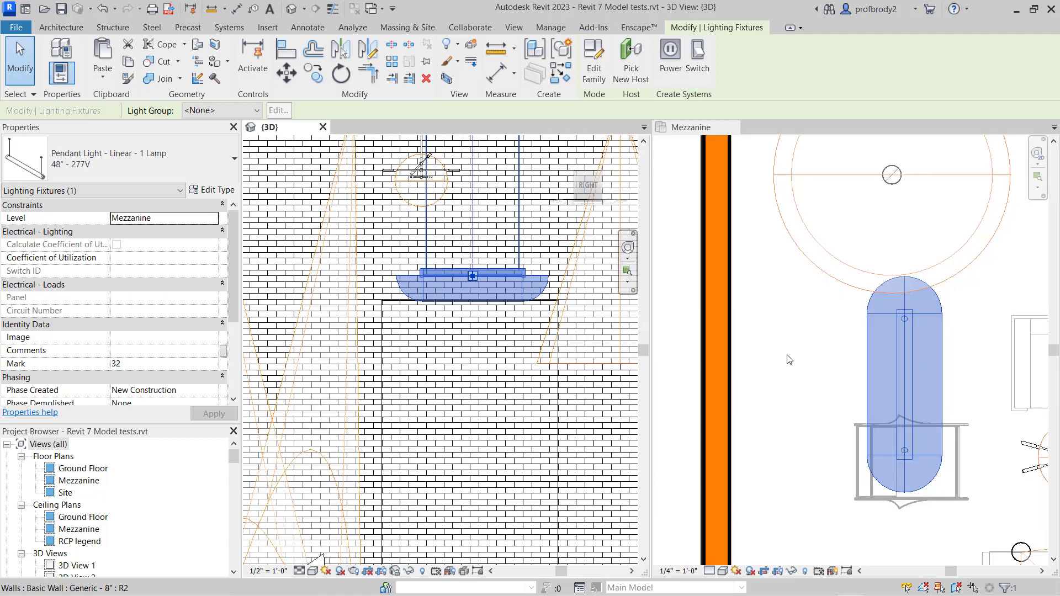
{"action": "scroll", "coordinate": [472, 381], "scroll_direction": "down", "scroll_amount": 2}
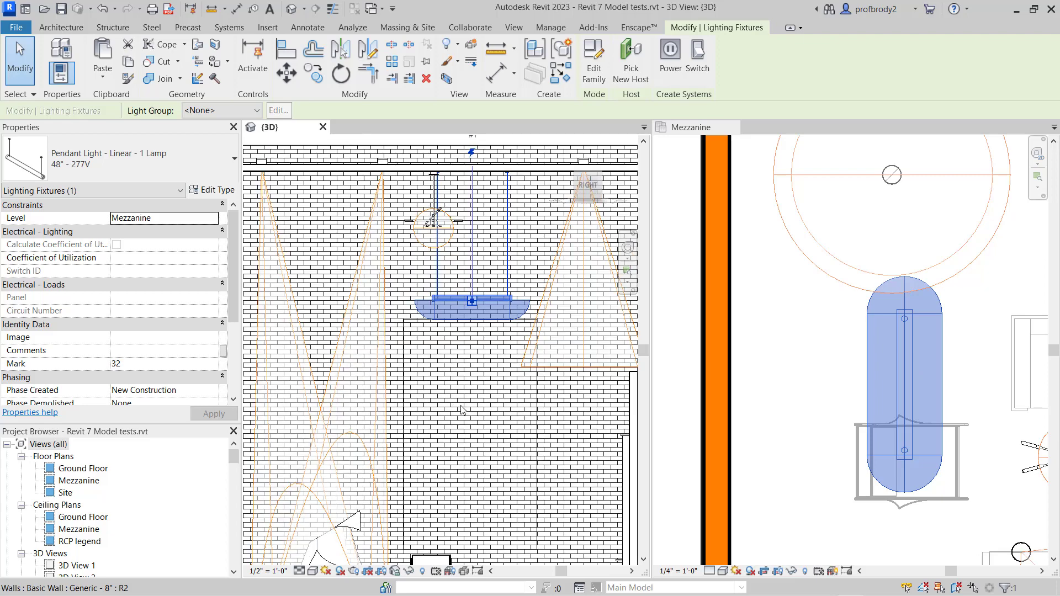
{"action": "scroll", "coordinate": [467, 359], "scroll_direction": "up", "scroll_amount": 5}
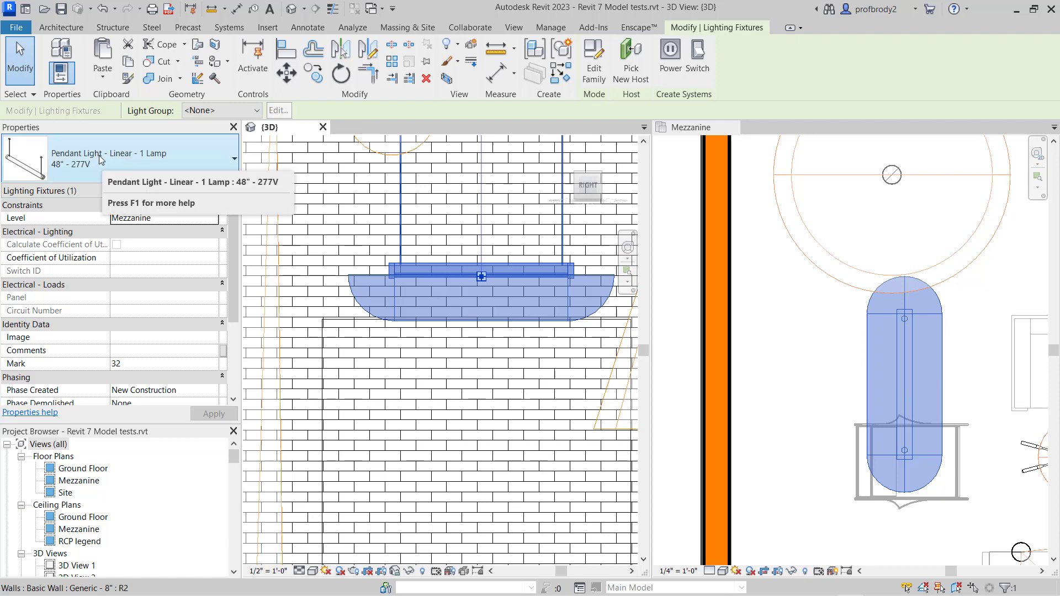
{"action": "left_click", "coordinate": [910, 370]}
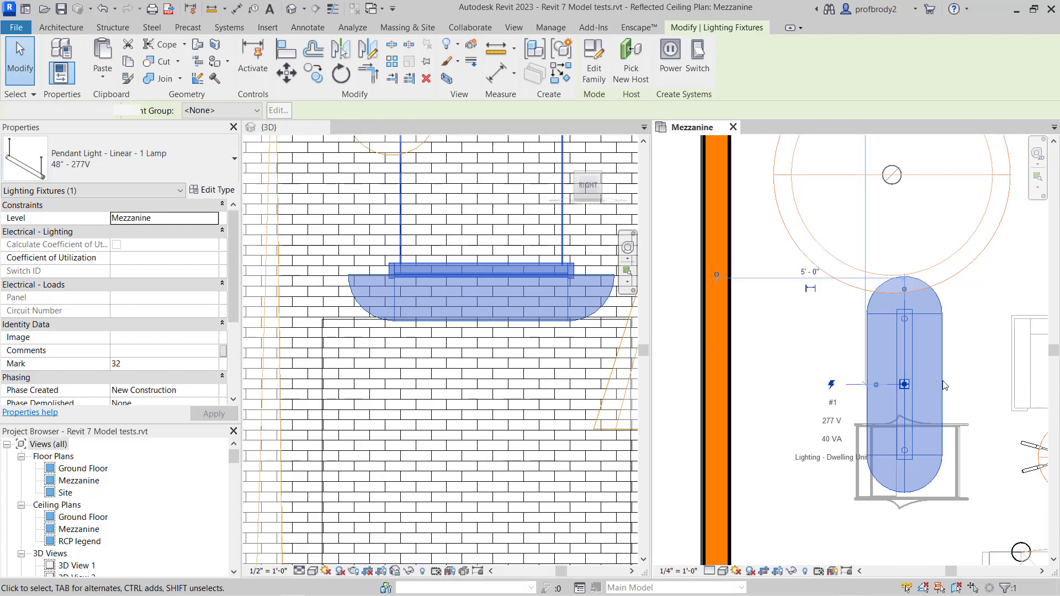
{"action": "left_click", "coordinate": [481, 283]}
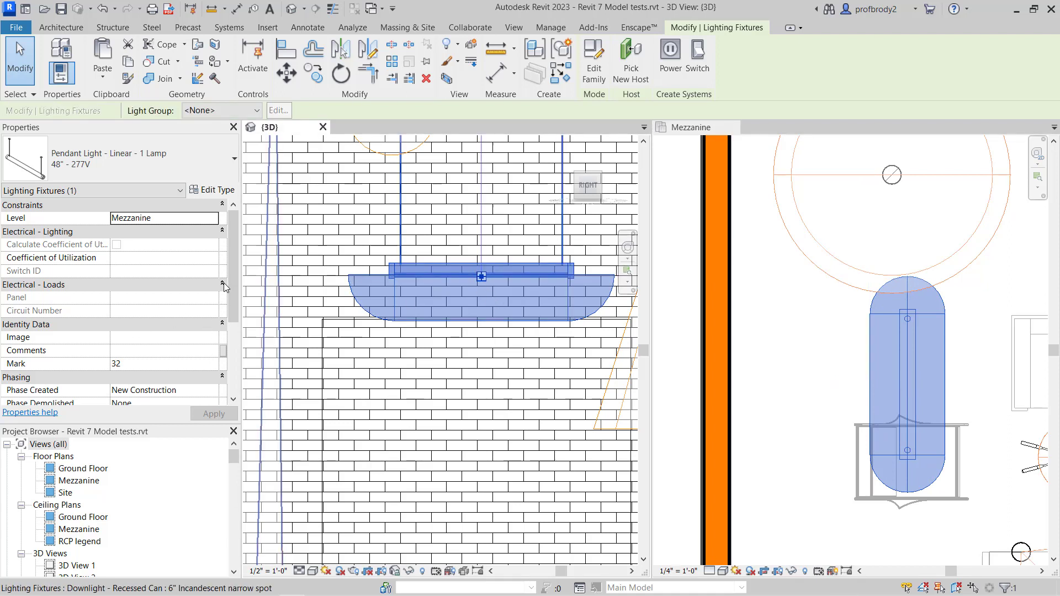
Examine the Drop From Ceiling setting in the type properties of the linear pendant, type 48" - 277V.
{"action": "left_click_drag", "start_coordinate": [233, 301], "coordinate": [243, 333]}
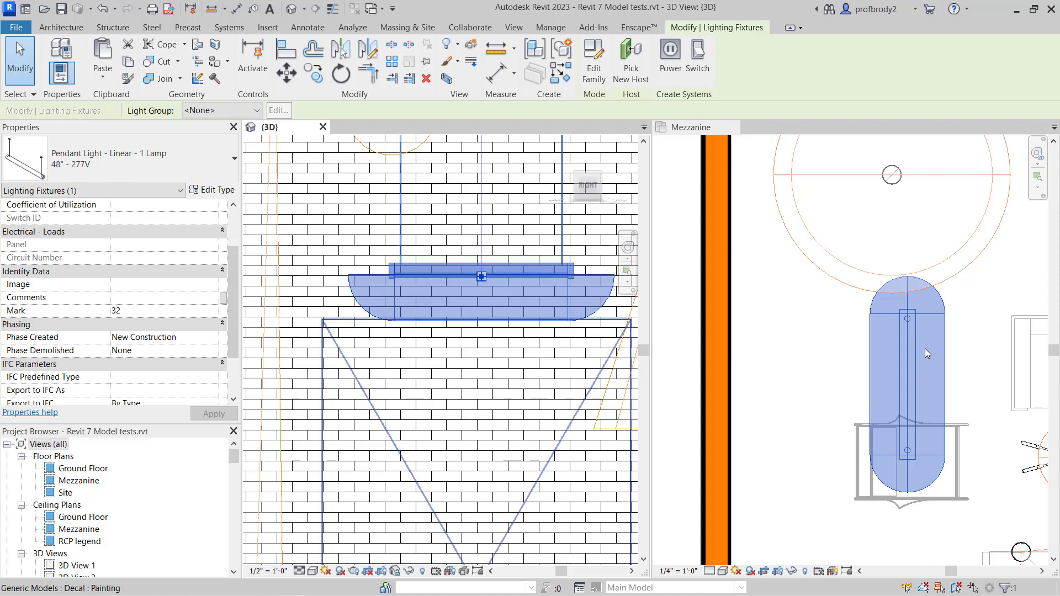
{"action": "left_click", "coordinate": [213, 193]}
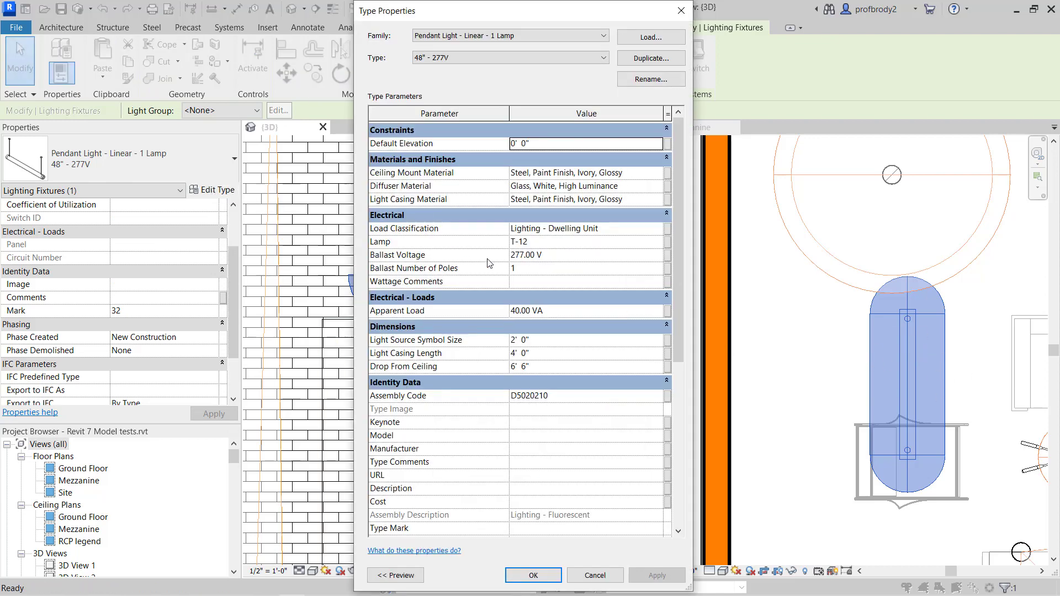
{"action": "left_click", "coordinate": [532, 369]}
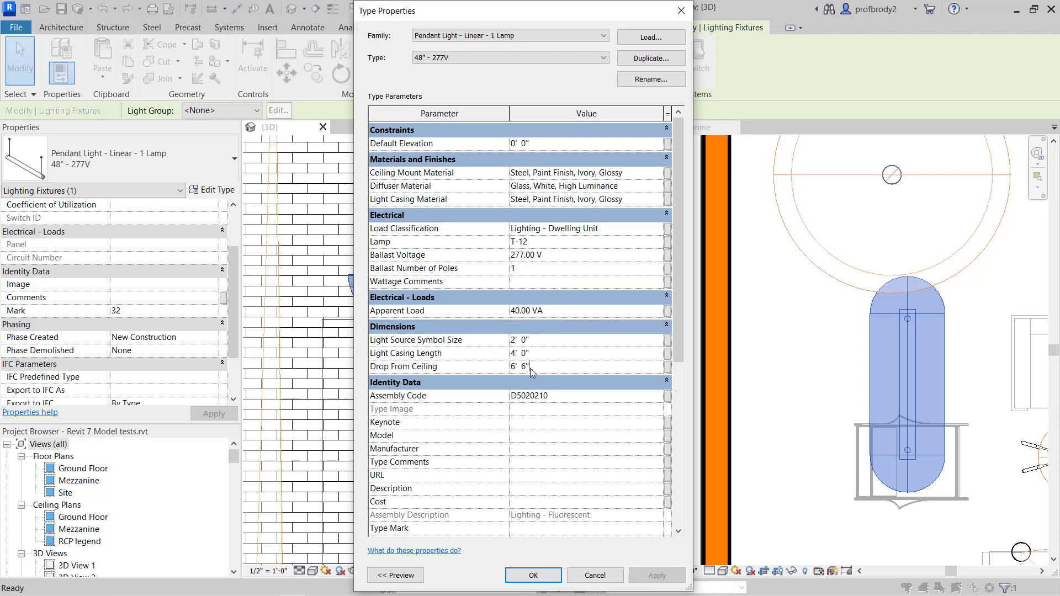
{"action": "left_click_drag", "start_coordinate": [532, 369], "coordinate": [501, 367]}
{"action": "left_click", "coordinate": [533, 575]}
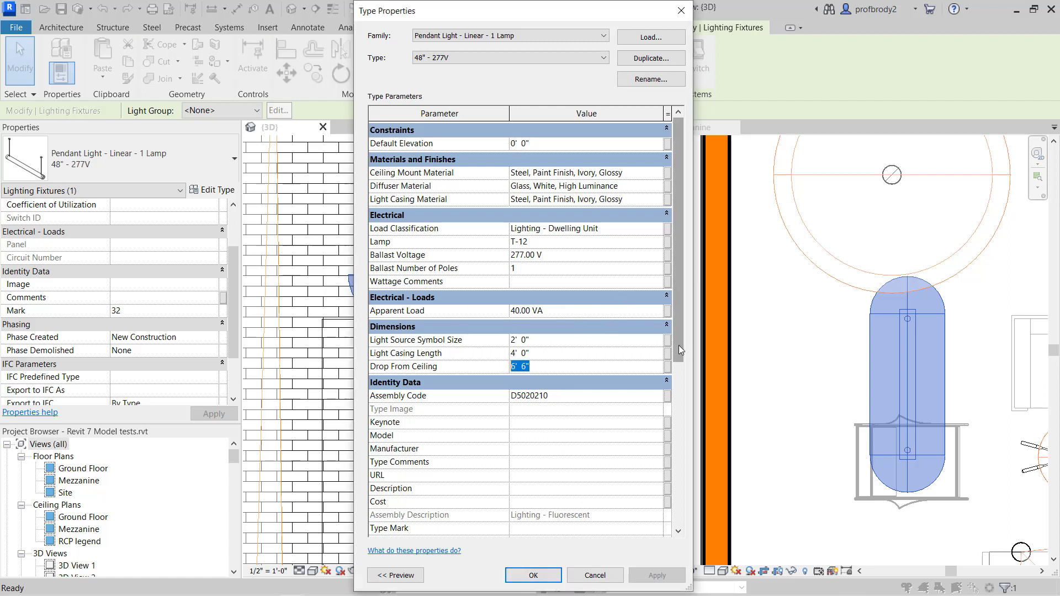
Adjust the Luminous Flux in the Initial Intensity settings of the linear pendant's type.
{"action": "left_click_drag", "start_coordinate": [678, 345], "coordinate": [715, 520]}
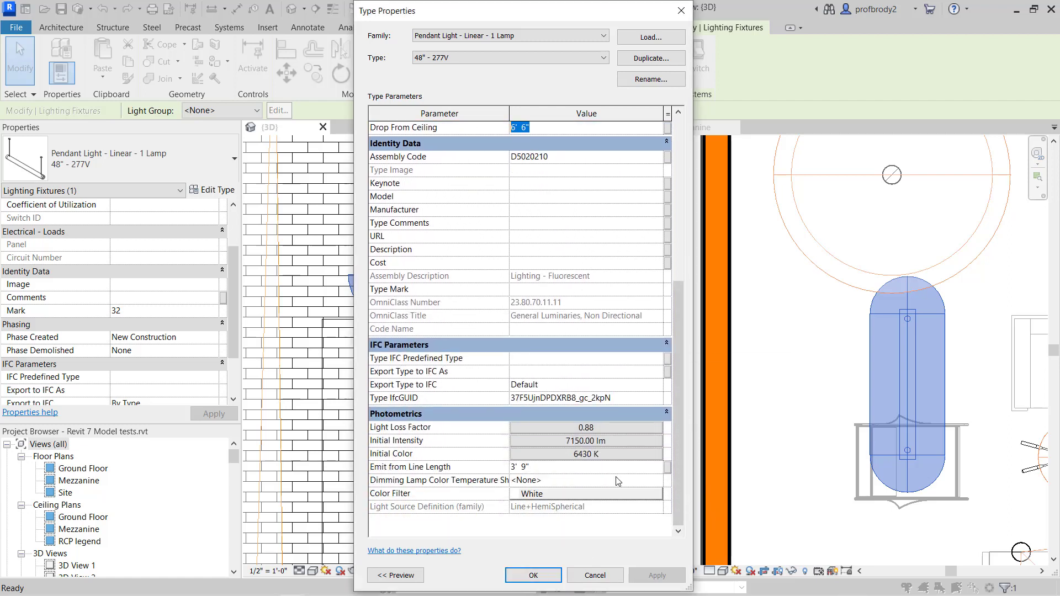
{"action": "left_click", "coordinate": [541, 441]}
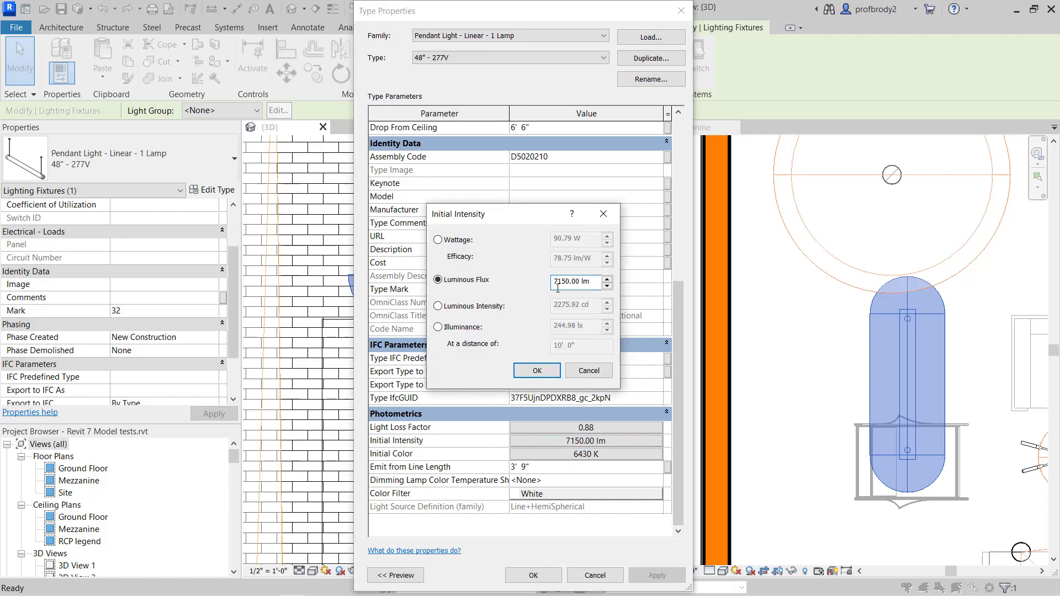
{"action": "left_click_drag", "start_coordinate": [559, 281], "coordinate": [553, 281]}
{"action": "left_click", "coordinate": [536, 371]}
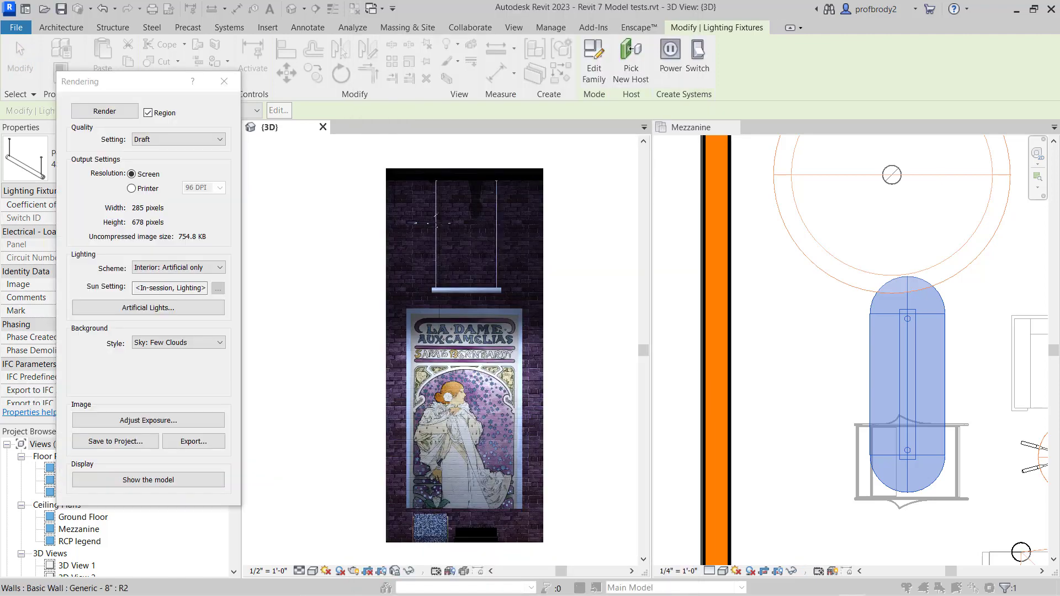
Brighten the rendered painting view by setting the Exposure Value to 3.77, apply it and close the Rendering dialog.
{"action": "scroll", "coordinate": [415, 358], "scroll_direction": "up", "scroll_amount": 1}
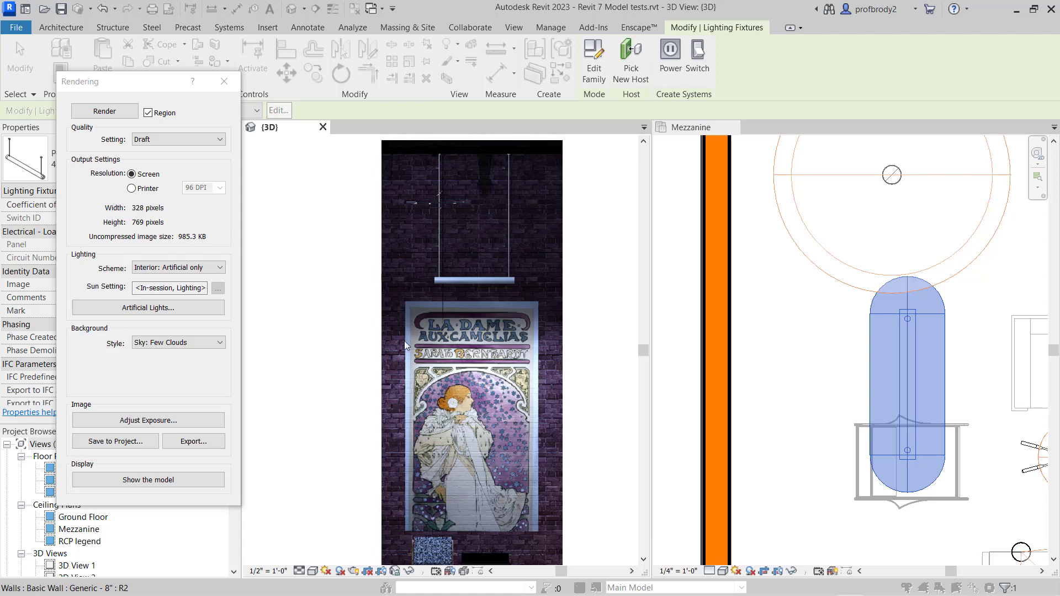
{"action": "left_click", "coordinate": [165, 422]}
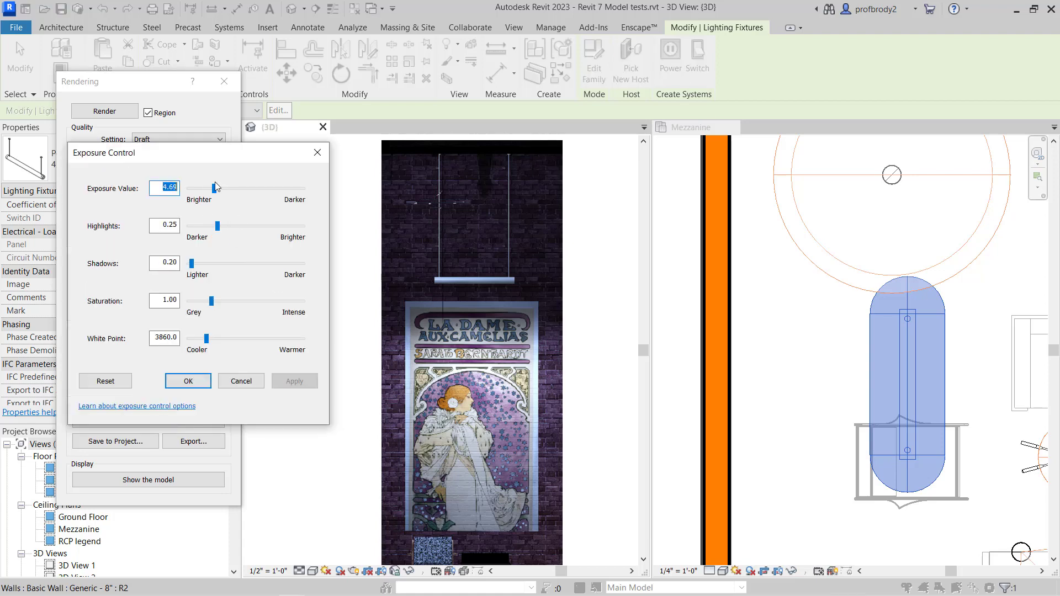
{"action": "left_click_drag", "start_coordinate": [214, 188], "coordinate": [208, 194]}
{"action": "left_click", "coordinate": [293, 380]}
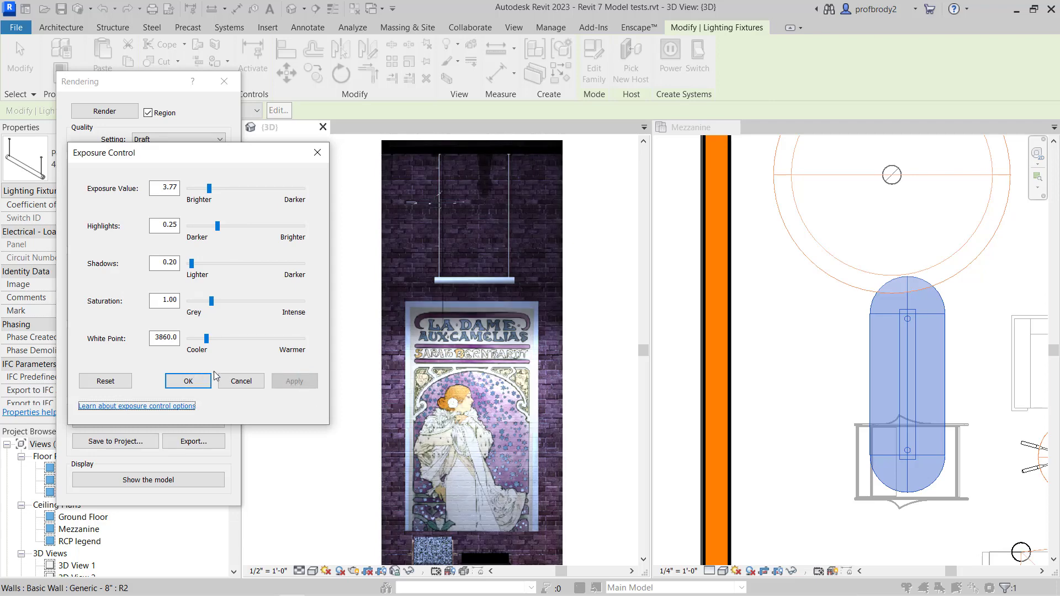
{"action": "left_click", "coordinate": [188, 381]}
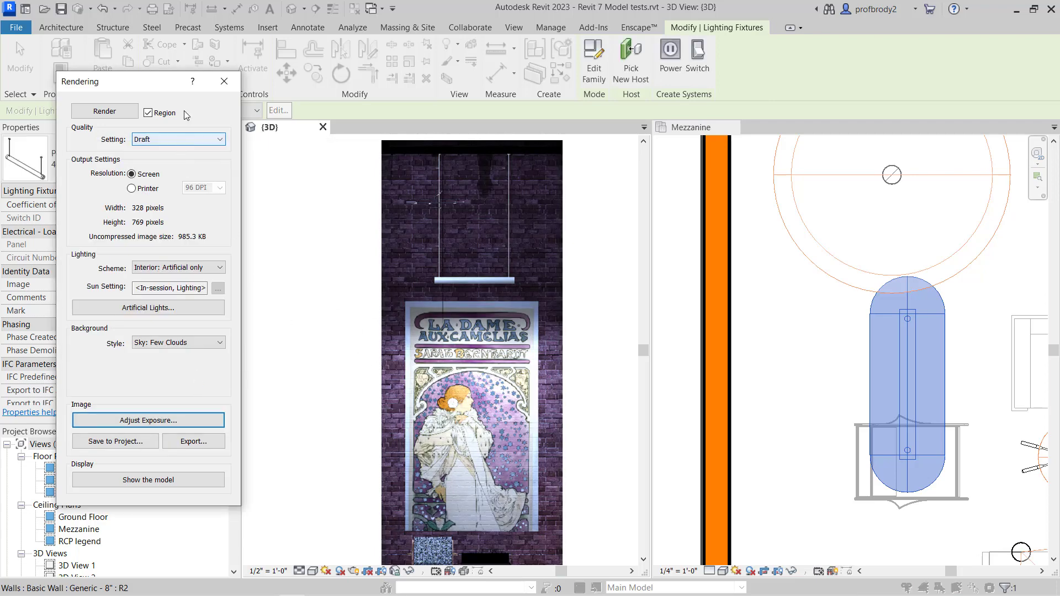
{"action": "left_click", "coordinate": [224, 81]}
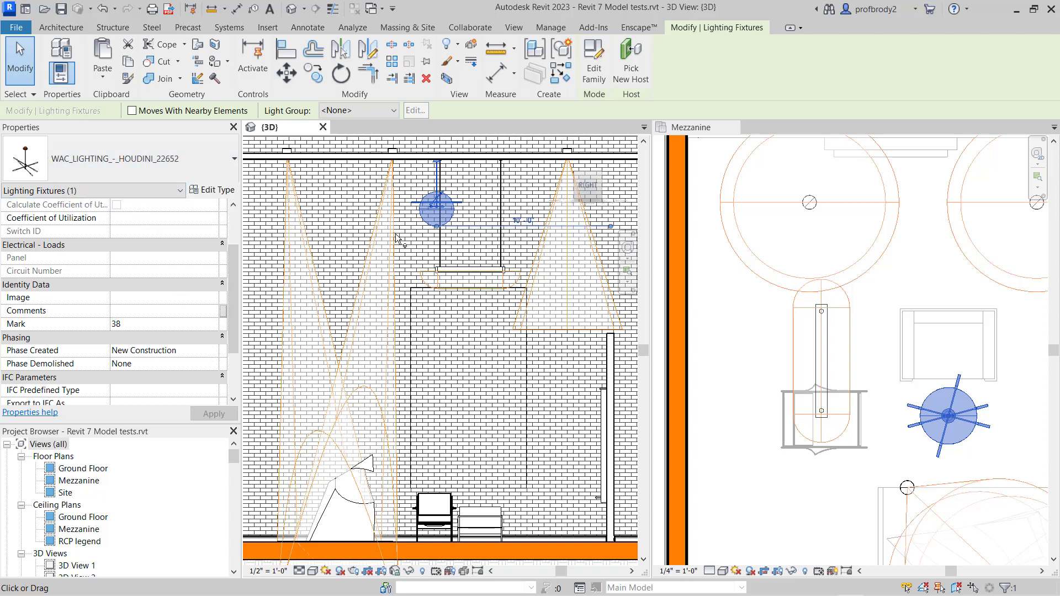
Set the Default Elevation of the WAC_LIGHTING_-_HOUDINI_22652 fixture type to 0.
{"action": "left_click", "coordinate": [217, 190]}
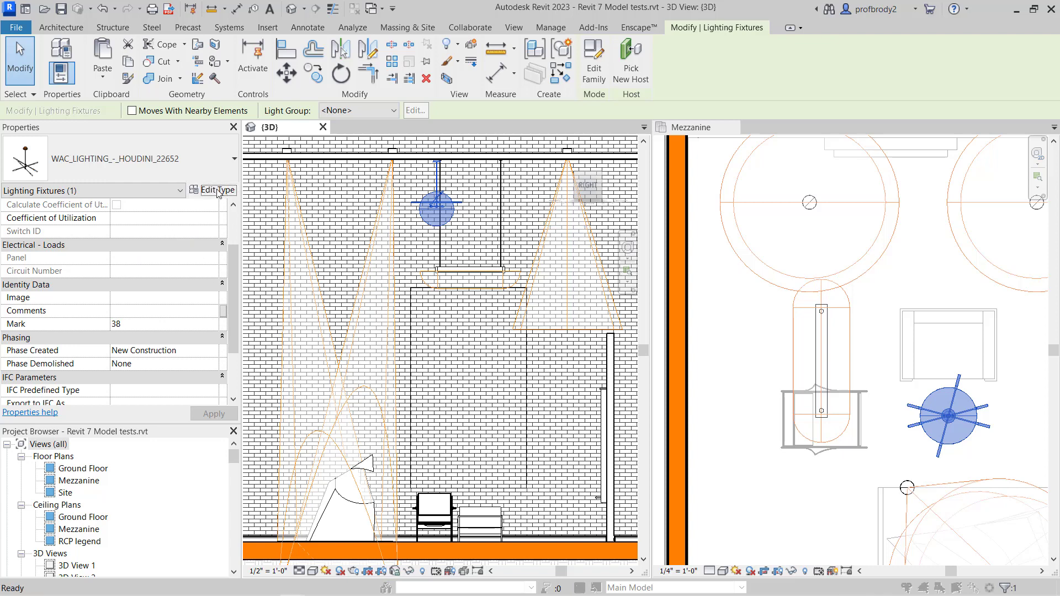
{"action": "left_click_drag", "start_coordinate": [429, 18], "coordinate": [120, 18]}
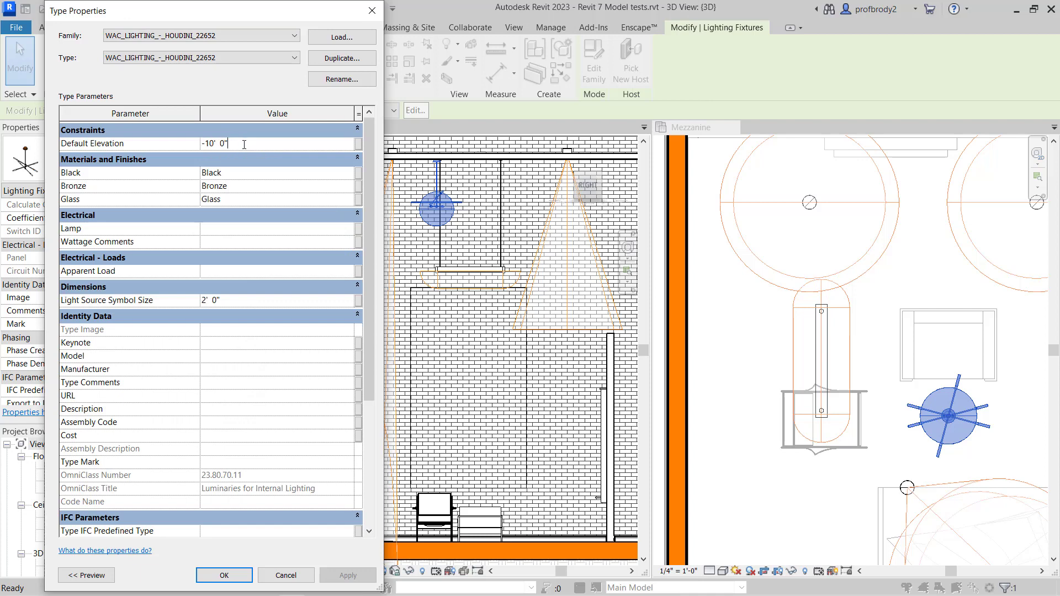
{"action": "left_click", "coordinate": [184, 143]}
{"action": "type", "text": "0"}
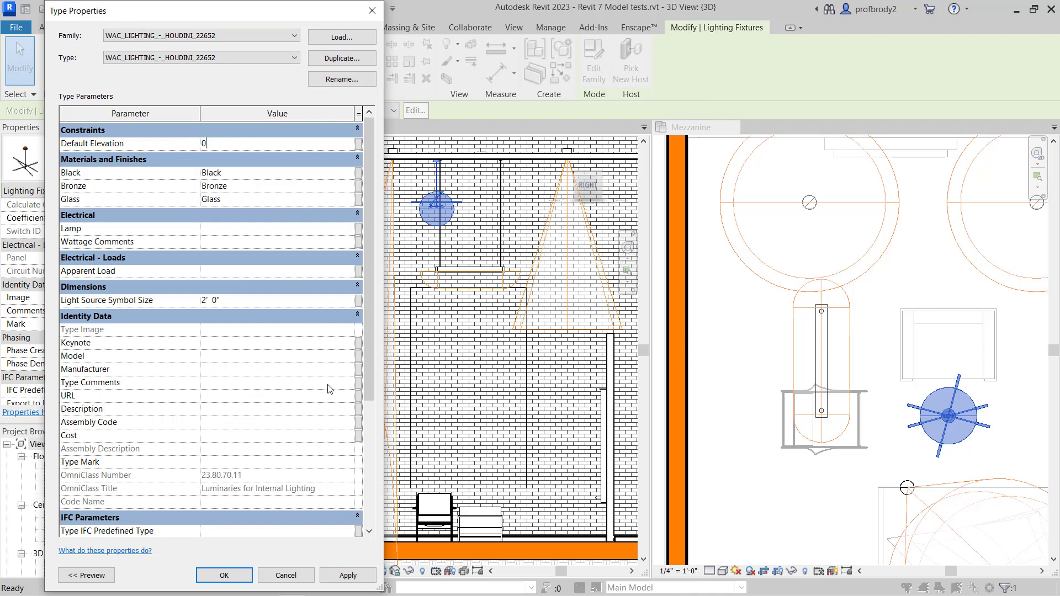
{"action": "left_click", "coordinate": [240, 576]}
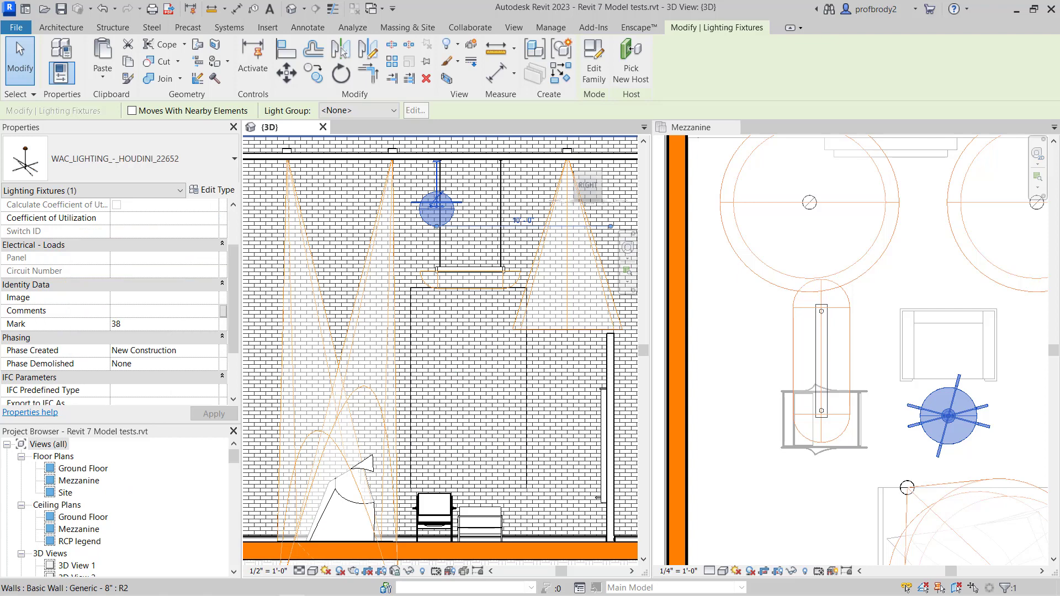
Open the WAC_LIGHTING_-_HOUDINI_22652 family for editing and examine its glass-tipped arms and light source sphere in 3D.
{"action": "left_click", "coordinate": [591, 76]}
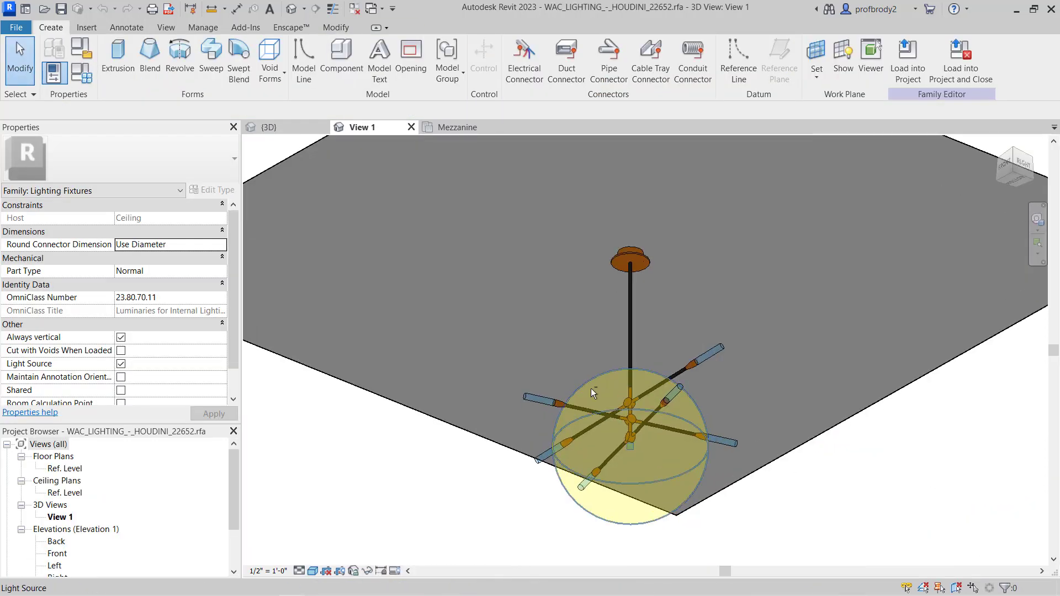
{"action": "middle_click_drag", "start_coordinate": [509, 327], "coordinate": [641, 436], "text": "shift"}
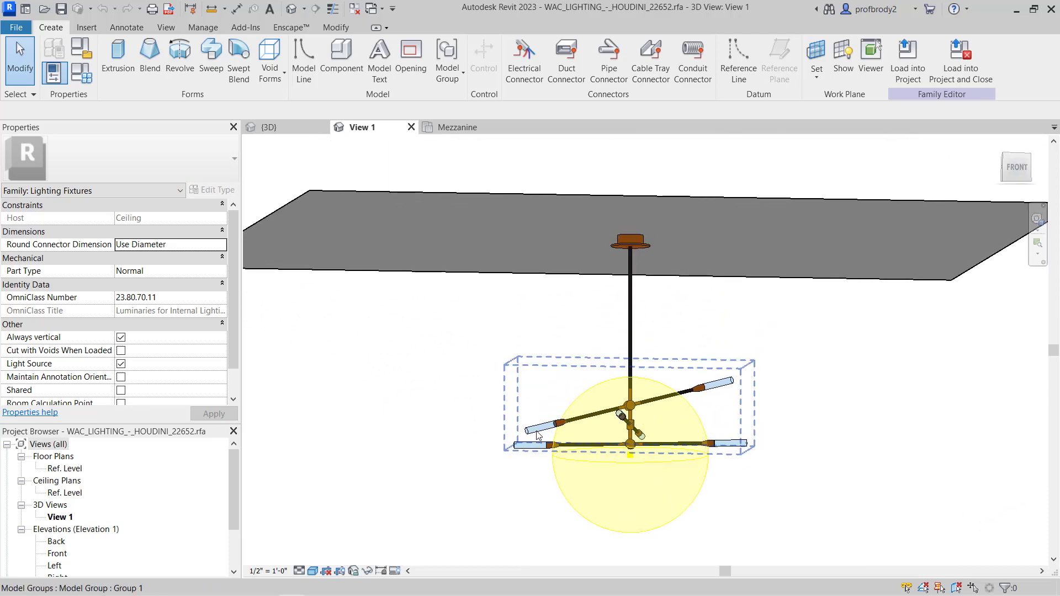
{"action": "left_click", "coordinate": [537, 435]}
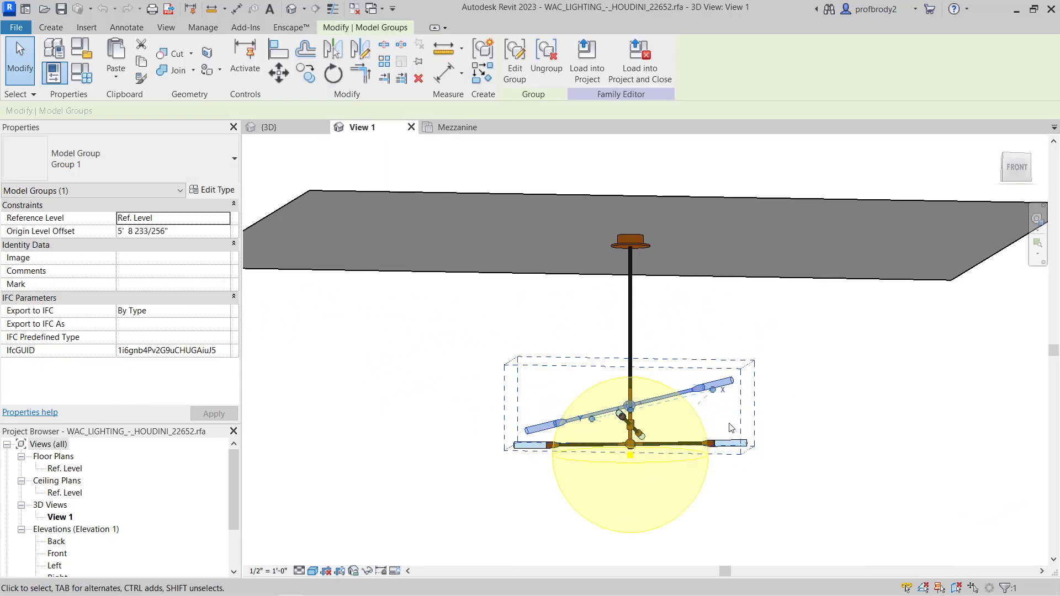
{"action": "scroll", "coordinate": [723, 439], "scroll_direction": "up", "scroll_amount": 4}
{"action": "scroll", "coordinate": [696, 335], "scroll_direction": "up", "scroll_amount": 5}
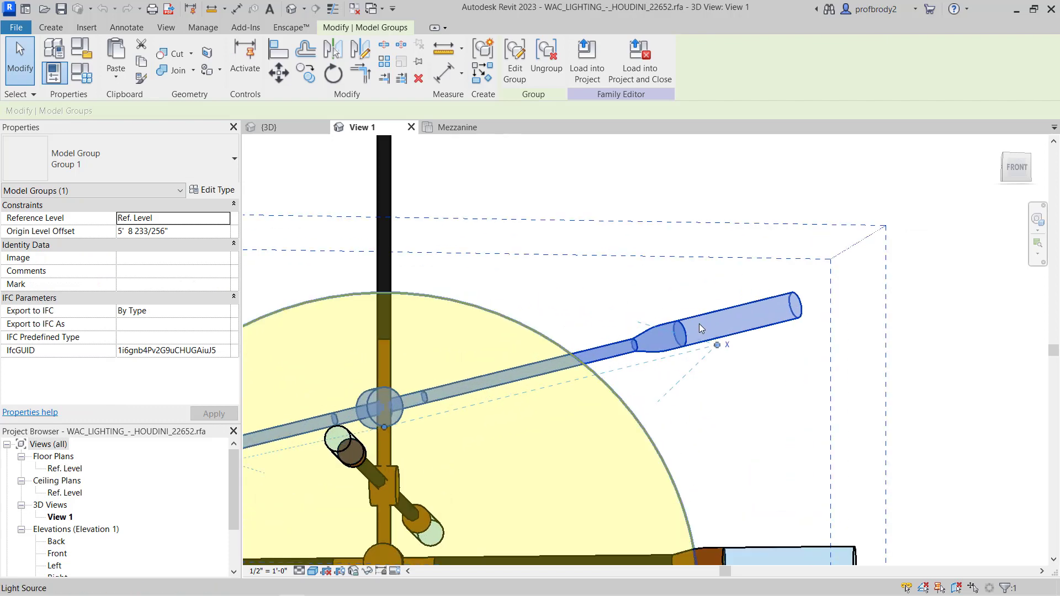
{"action": "key", "text": "Escape"}
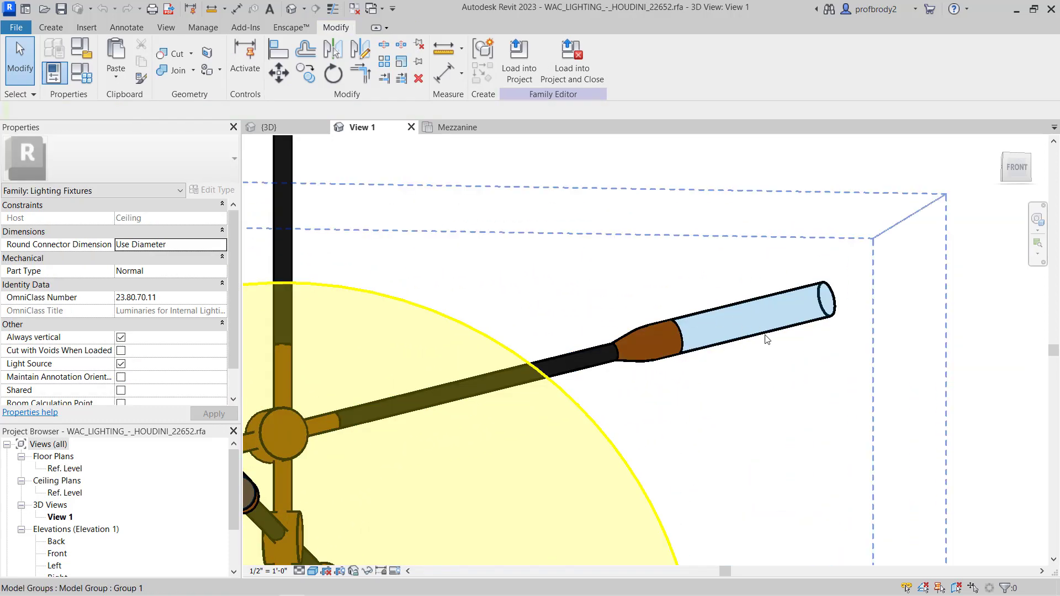
{"action": "scroll", "coordinate": [741, 353], "scroll_direction": "down", "scroll_amount": 5}
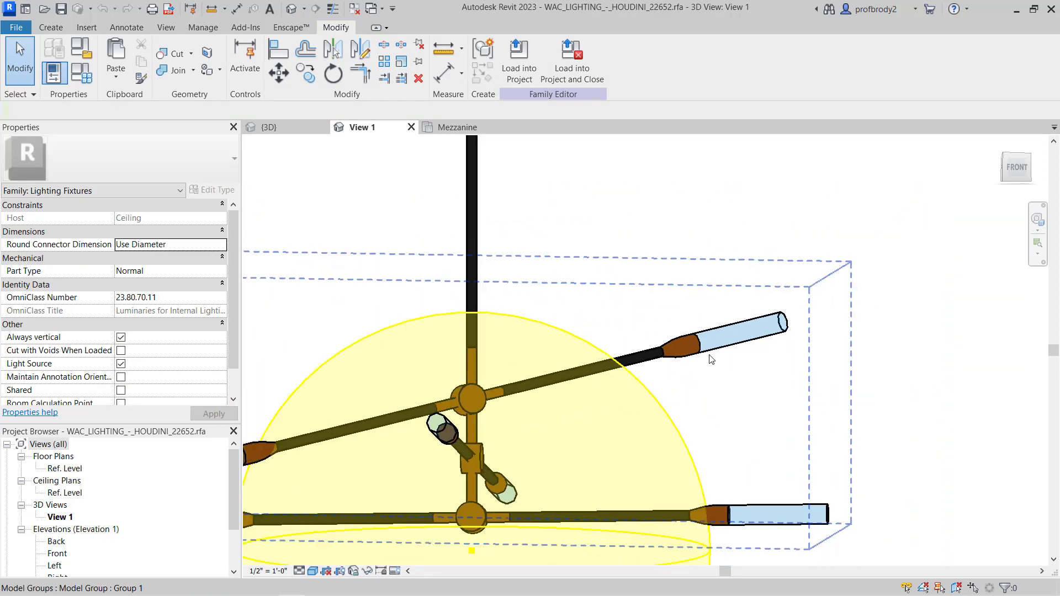
{"action": "middle_click_drag", "start_coordinate": [615, 383], "coordinate": [580, 392], "text": "shift"}
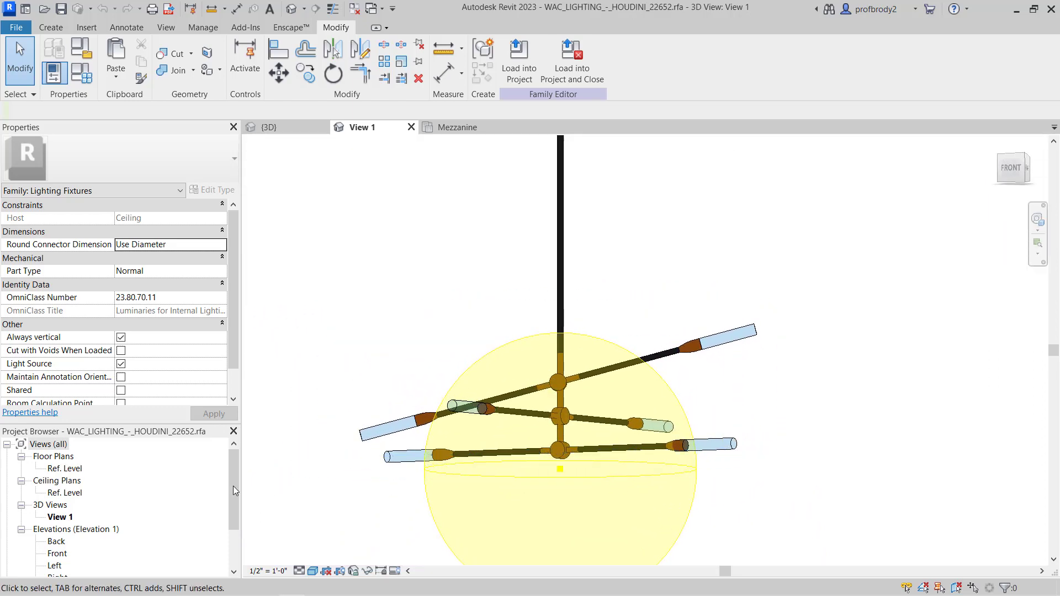
Open the family's Front elevation and examine the Light Source Elevation plane, the host ceiling and the Ref. Level.
{"action": "double_click", "coordinate": [57, 554]}
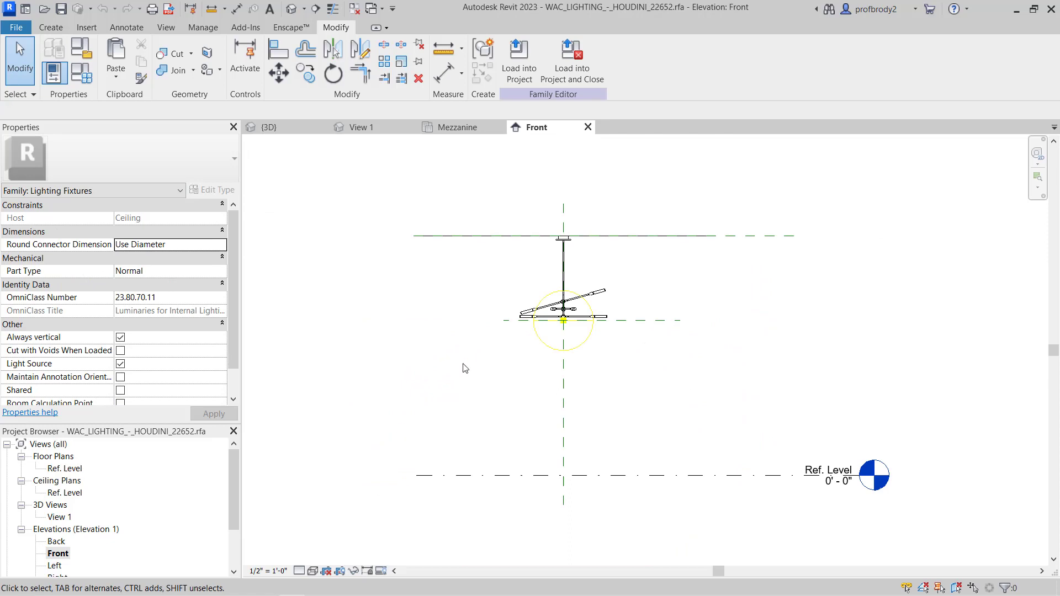
{"action": "scroll", "coordinate": [466, 371], "scroll_direction": "up", "scroll_amount": 3}
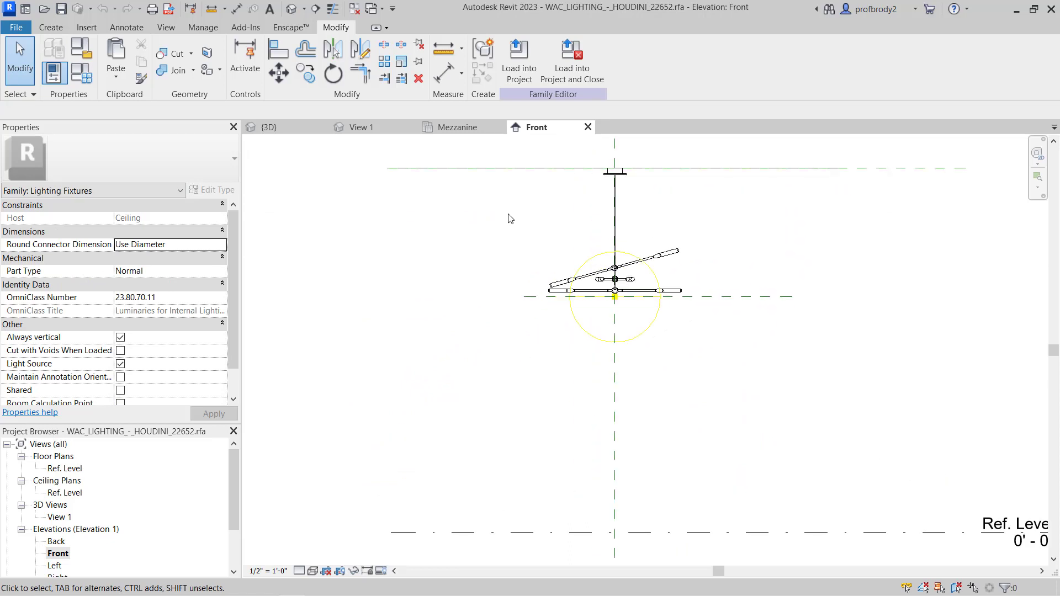
{"action": "middle_click_drag", "start_coordinate": [513, 235], "coordinate": [447, 235]}
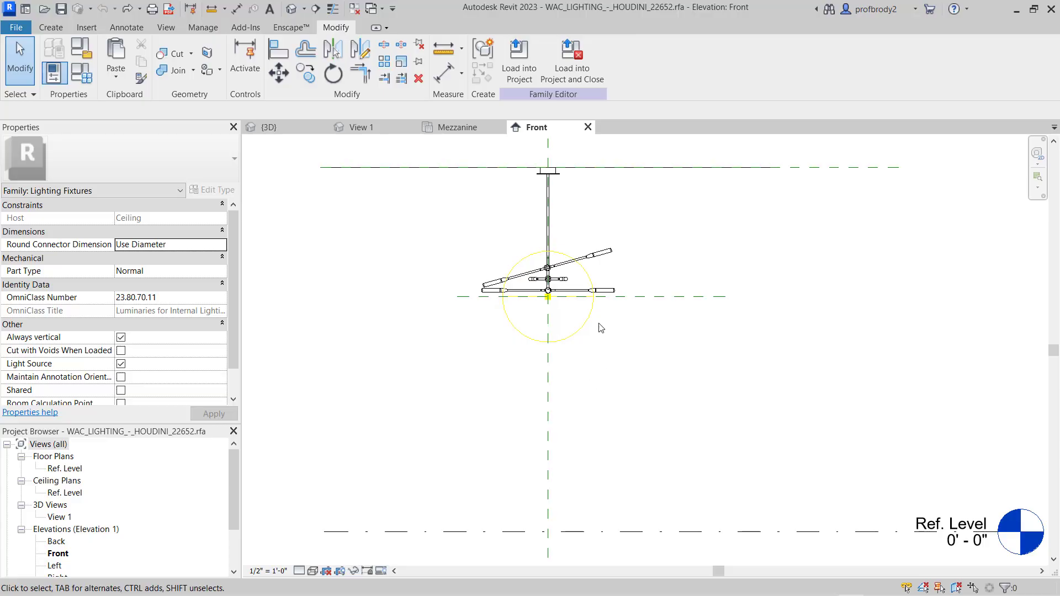
{"action": "left_click", "coordinate": [665, 298]}
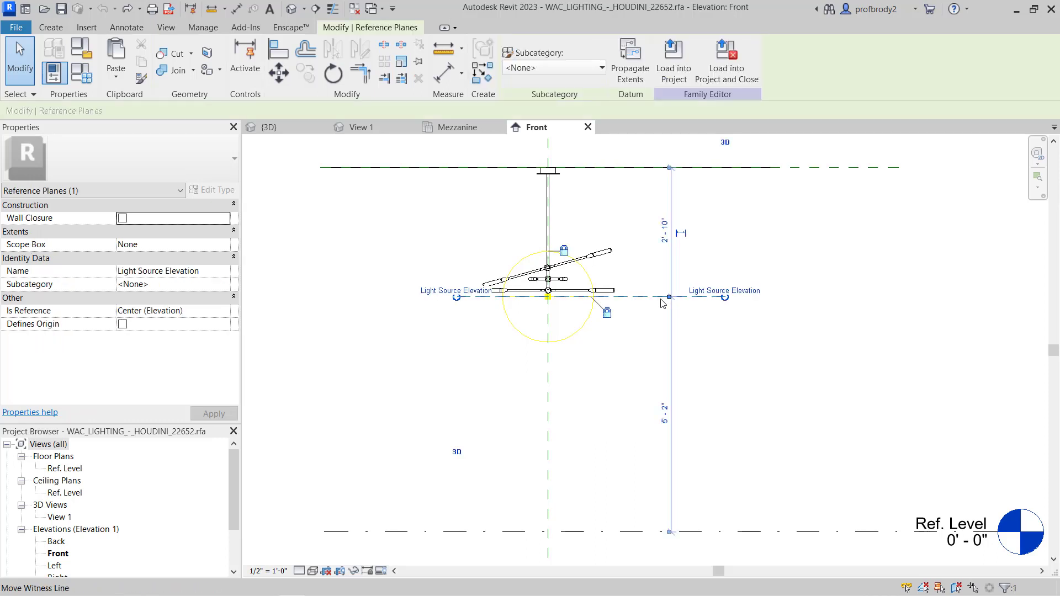
{"action": "left_click", "coordinate": [703, 168]}
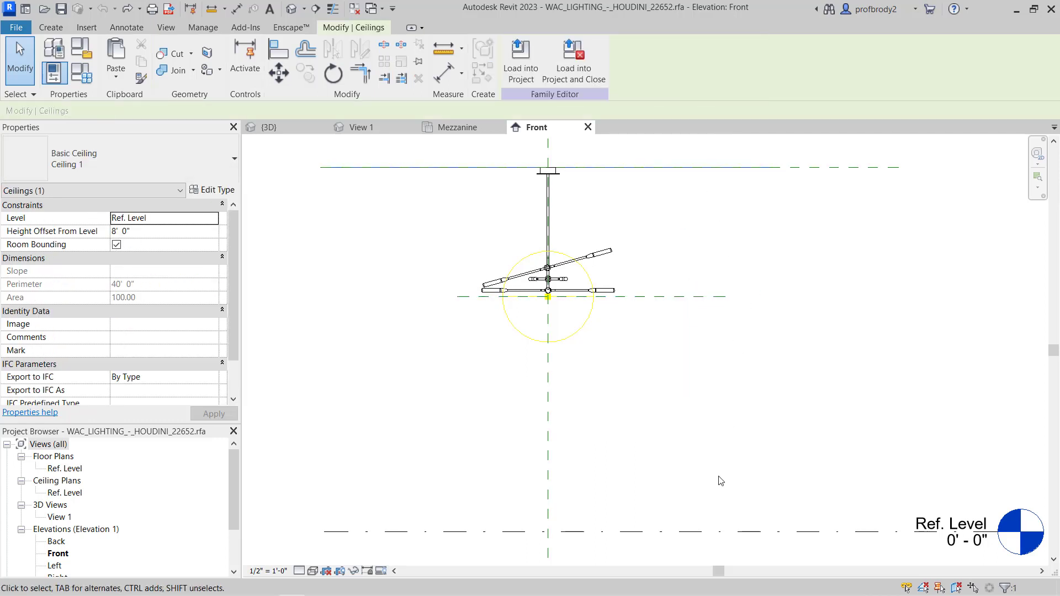
{"action": "left_click", "coordinate": [703, 539]}
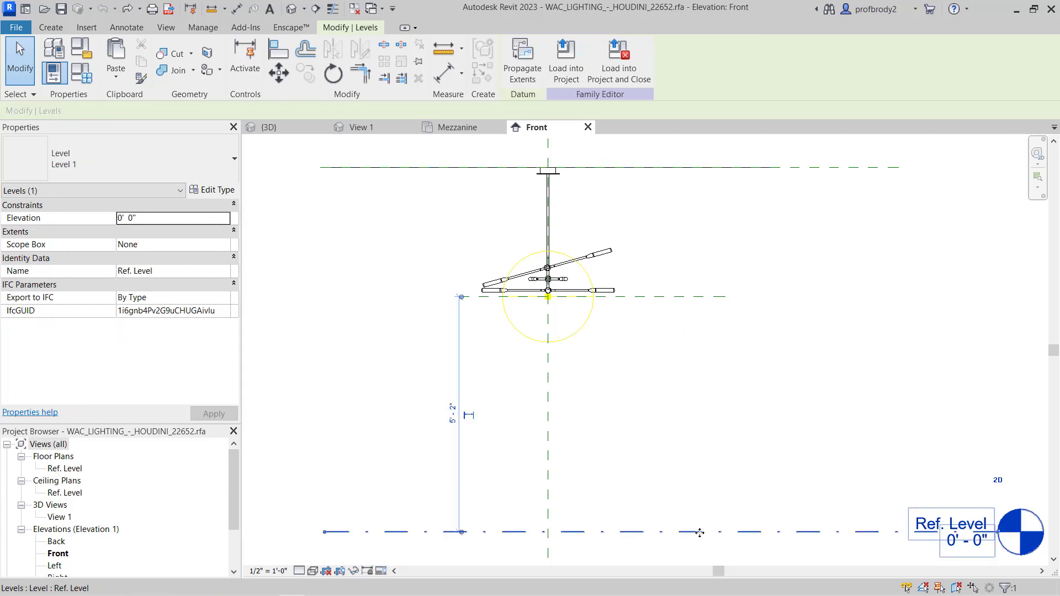
{"action": "left_click", "coordinate": [703, 429]}
{"action": "scroll", "coordinate": [691, 379], "scroll_direction": "down", "scroll_amount": 4}
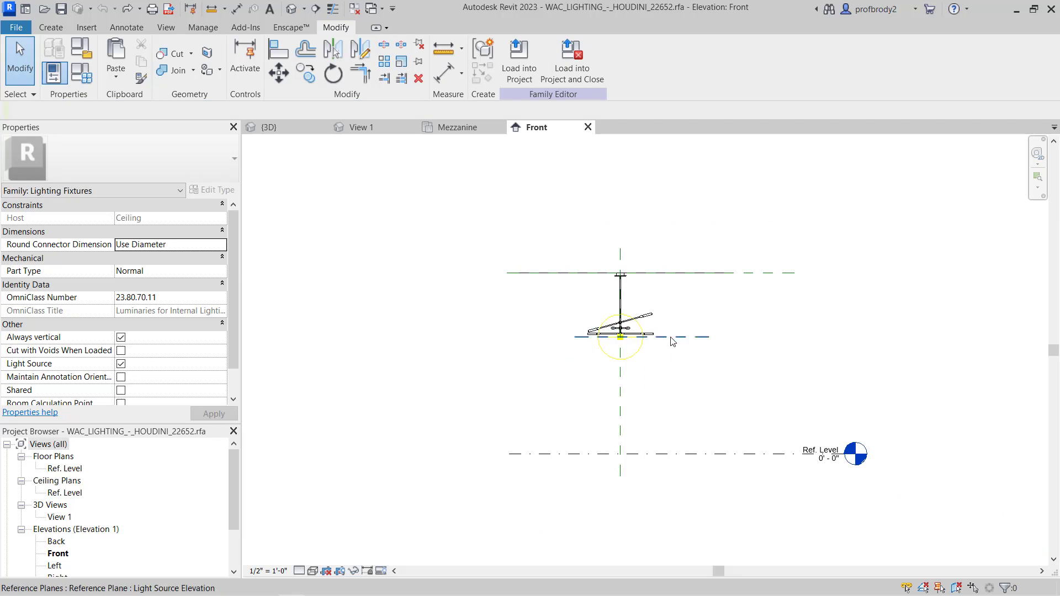
Move the host ceiling, its reference plane and the fixture canopy straight up about 11 ft to lengthen the stem.
{"action": "left_click_drag", "start_coordinate": [458, 215], "coordinate": [823, 290]}
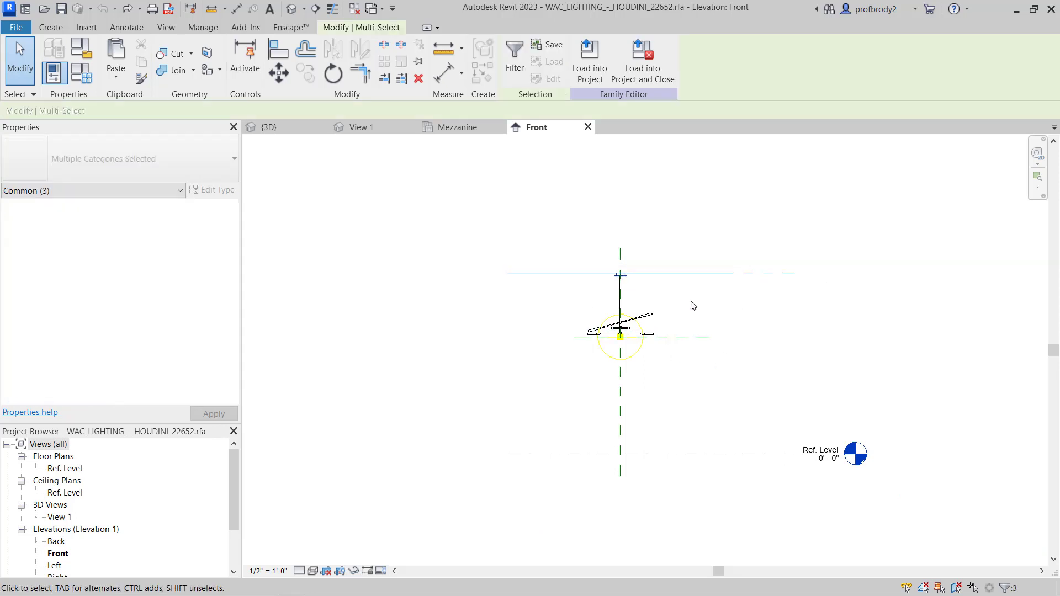
{"action": "middle_click_drag", "start_coordinate": [690, 303], "coordinate": [707, 494]}
{"action": "scroll", "coordinate": [707, 494], "scroll_direction": "down", "scroll_amount": 2}
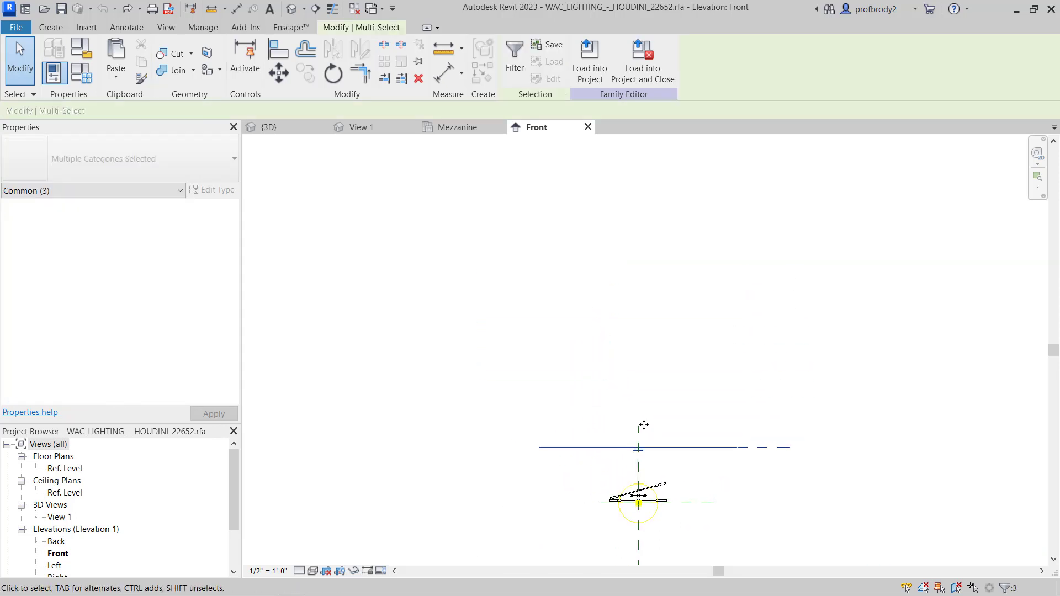
{"action": "left_click", "coordinate": [282, 76]}
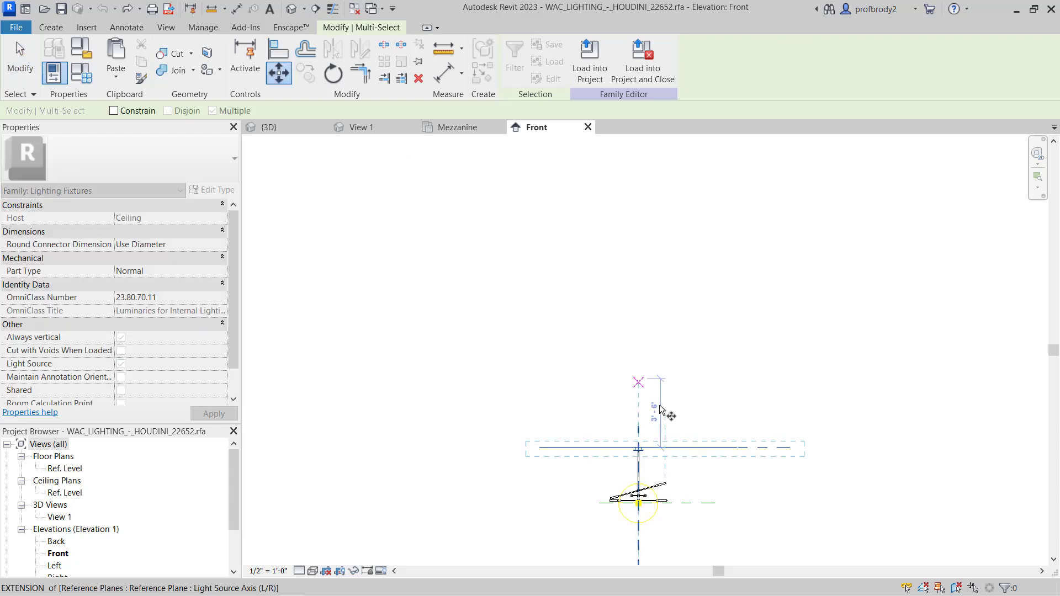
{"action": "left_click", "coordinate": [686, 446]}
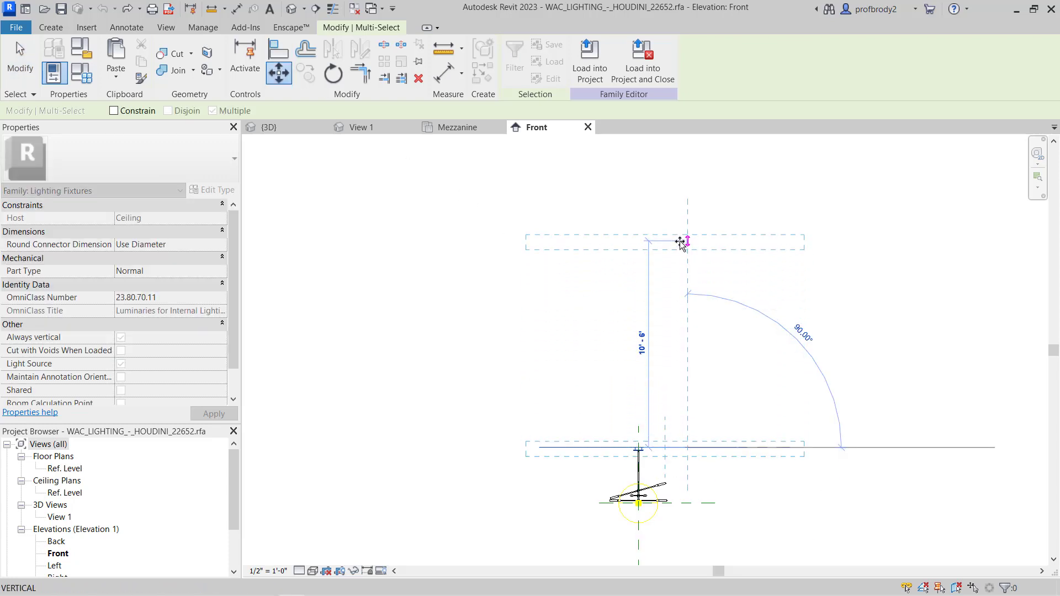
{"action": "left_click", "coordinate": [682, 233]}
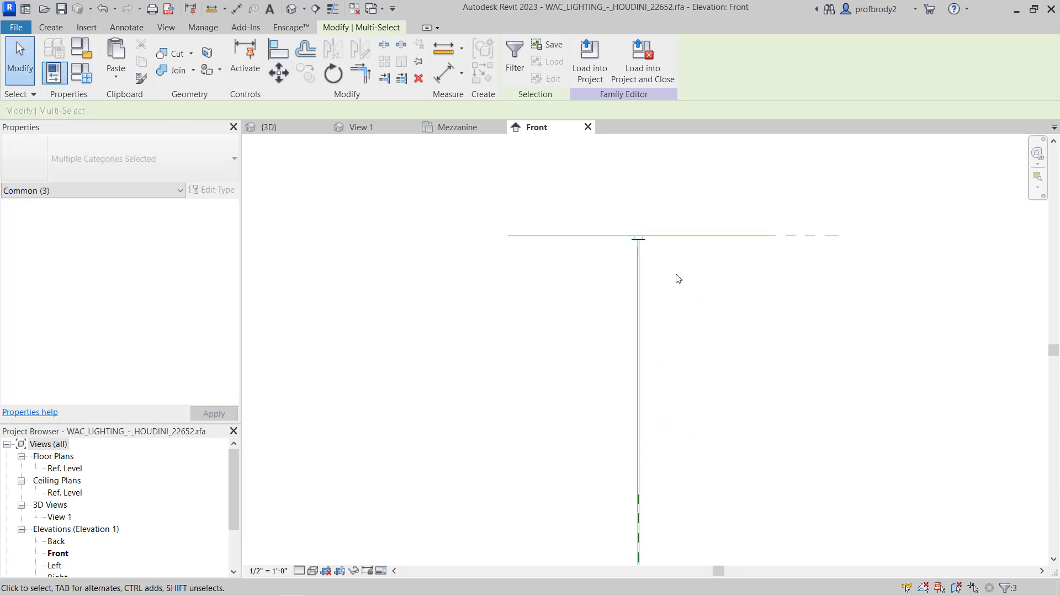
Load the edited Houdini family into the project, overwriting the existing version and its parameter values.
{"action": "scroll", "coordinate": [677, 284], "scroll_direction": "down", "scroll_amount": 2}
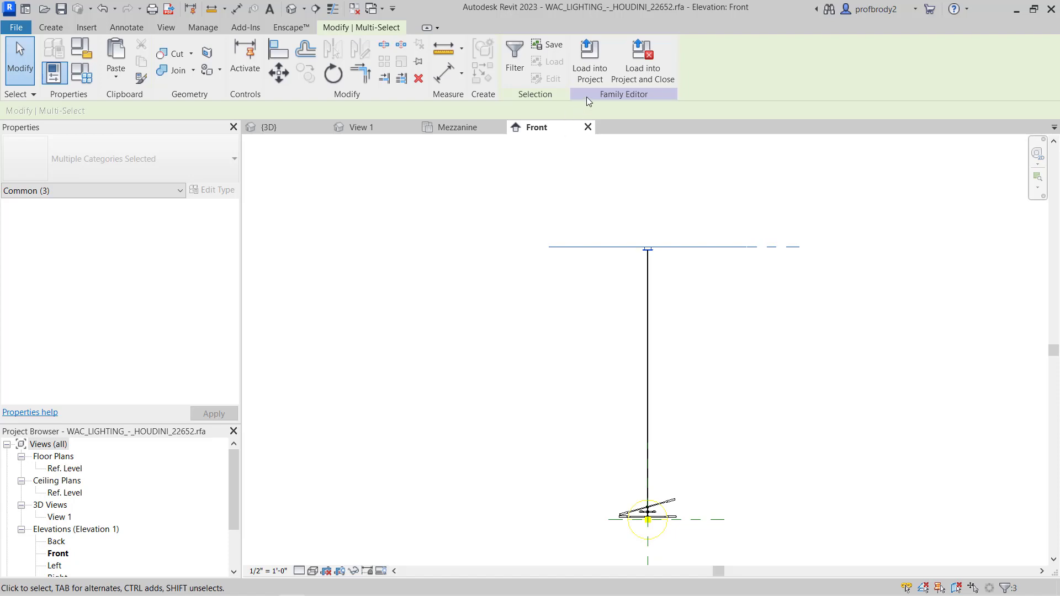
{"action": "left_click", "coordinate": [590, 79]}
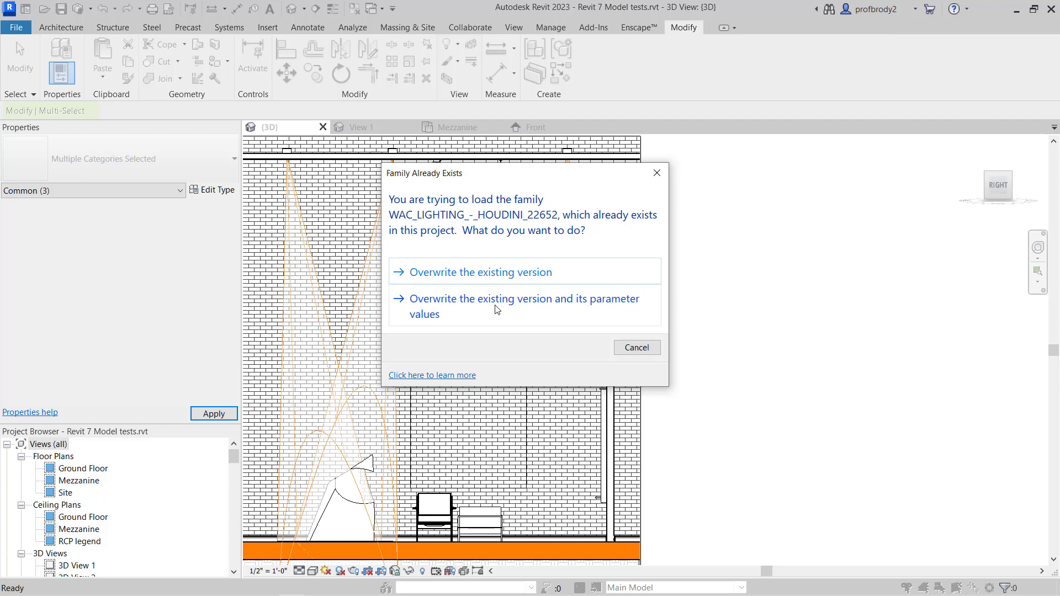
{"action": "left_click", "coordinate": [497, 309]}
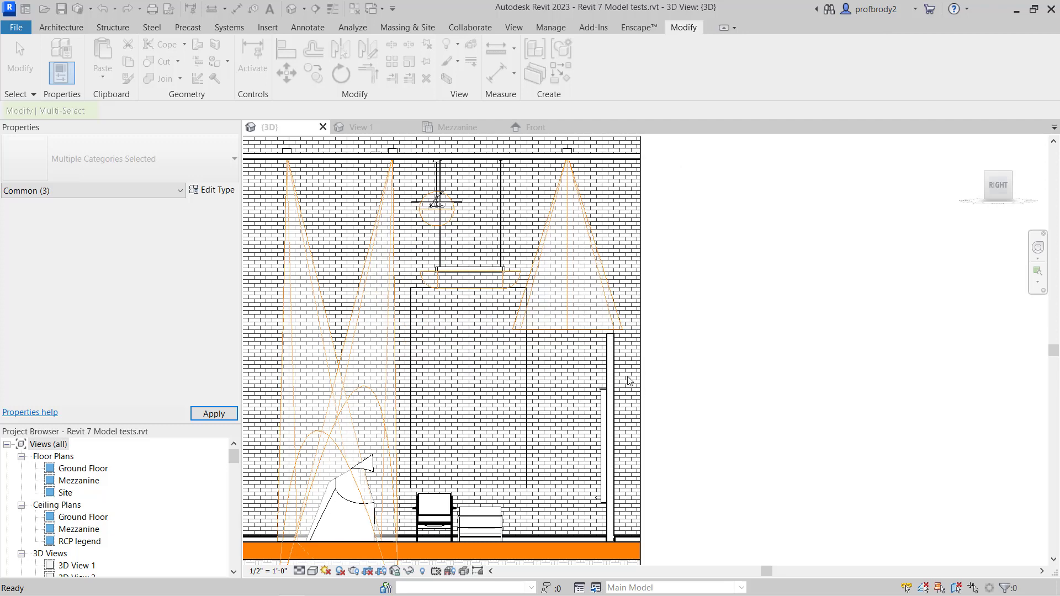
Change the Houdini chandelier type's Glass material to _light diffuser.
{"action": "scroll", "coordinate": [397, 348], "scroll_direction": "up", "scroll_amount": 2}
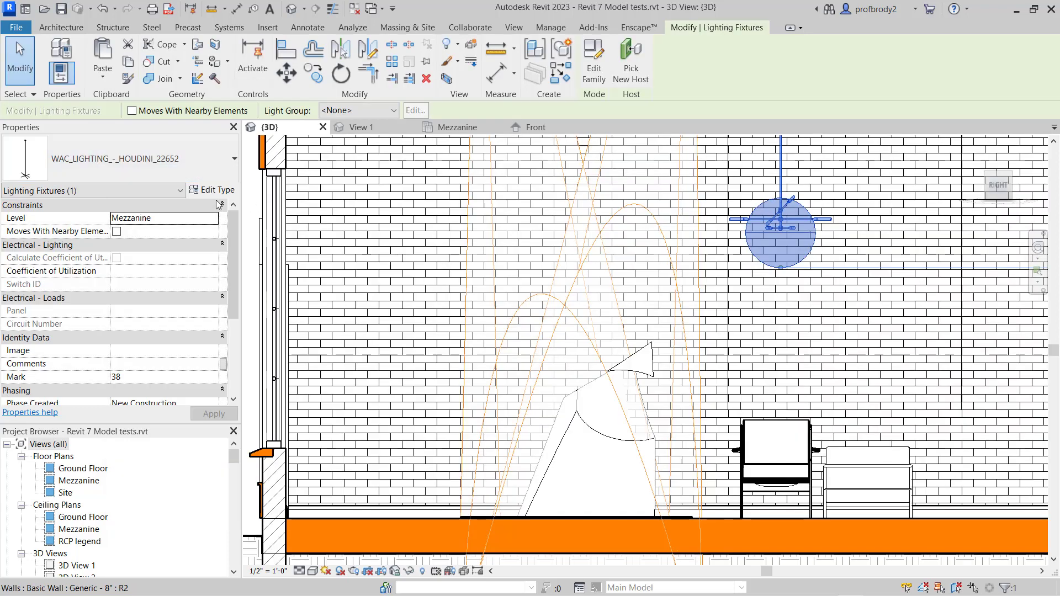
{"action": "left_click", "coordinate": [211, 190]}
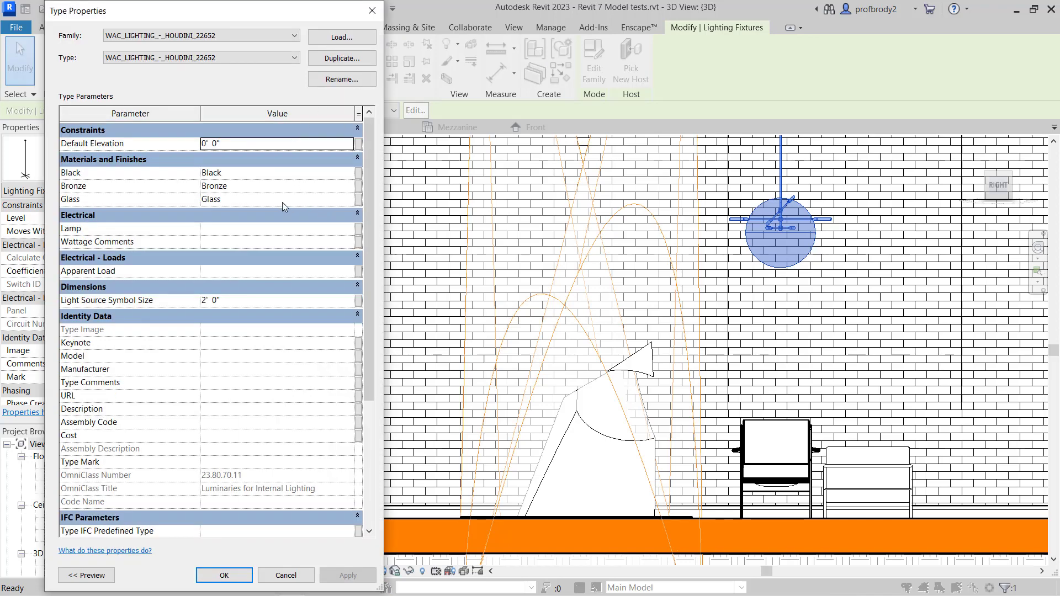
{"action": "left_click", "coordinate": [285, 202]}
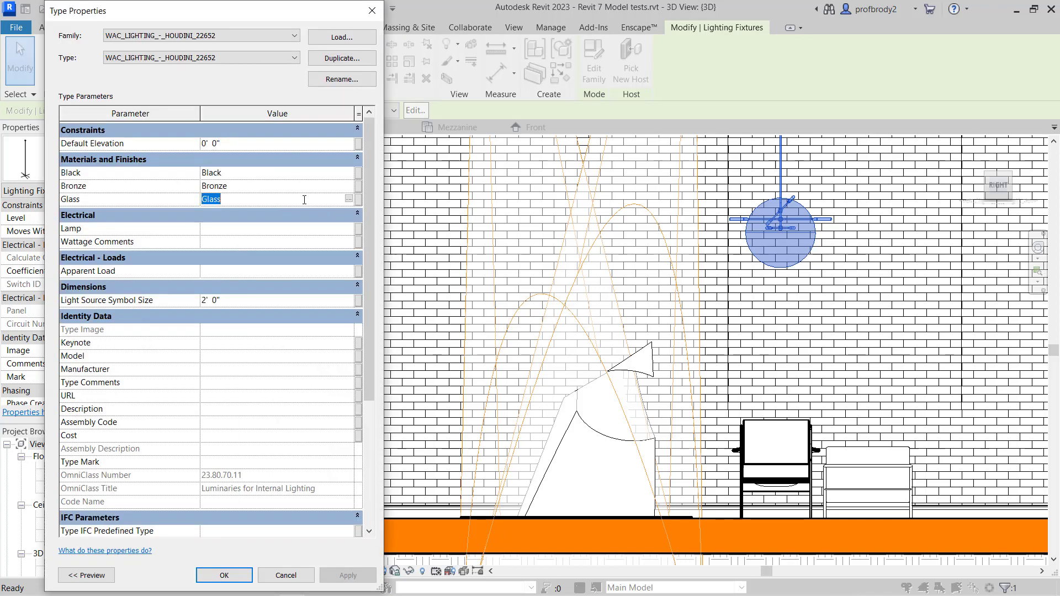
{"action": "left_click", "coordinate": [348, 199]}
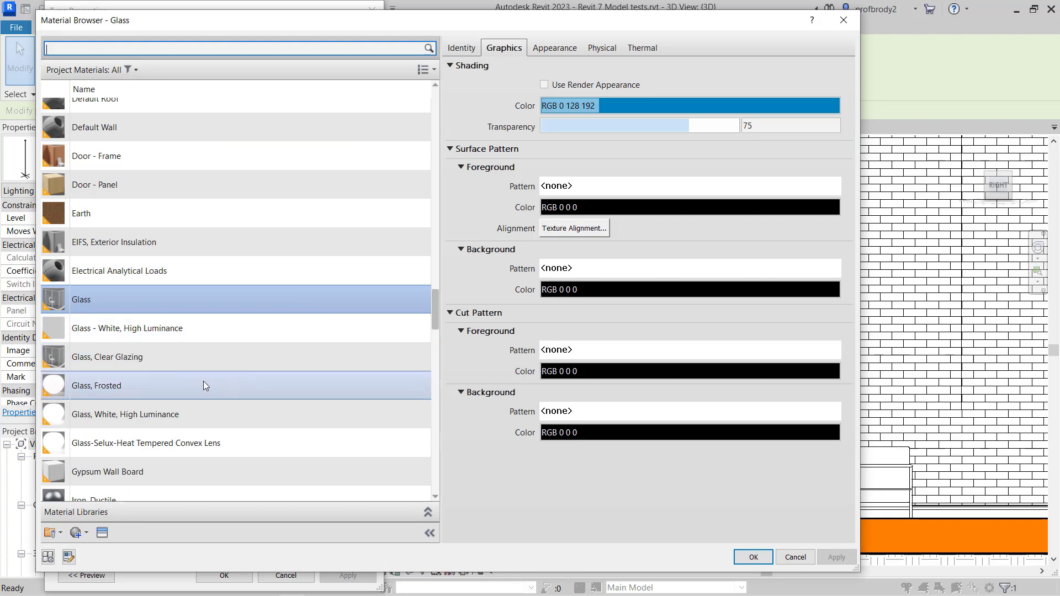
{"action": "scroll", "coordinate": [405, 254], "scroll_direction": "up", "scroll_amount": 10}
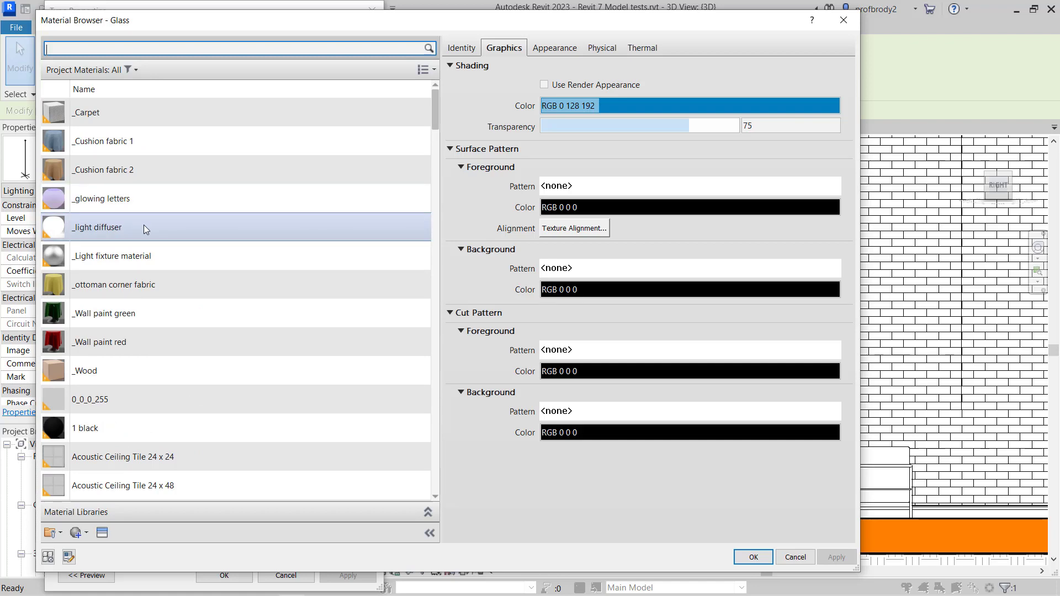
{"action": "left_click", "coordinate": [143, 225]}
{"action": "left_click", "coordinate": [753, 558]}
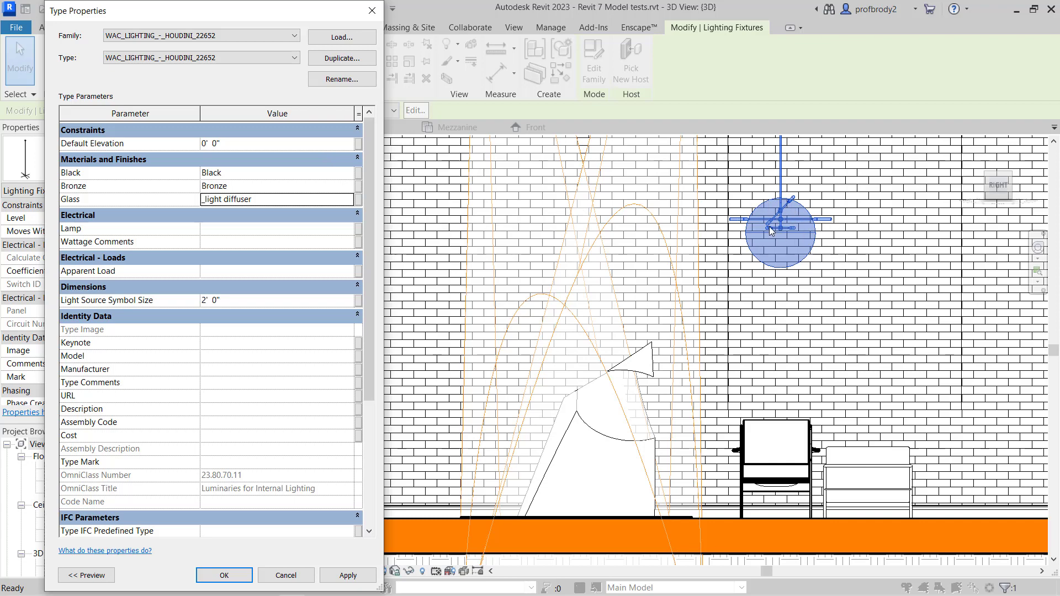
Set the chandelier type's initial intensity to a luminous flux of 0 lm and apply the type changes.
{"action": "left_click_drag", "start_coordinate": [367, 238], "coordinate": [370, 409]}
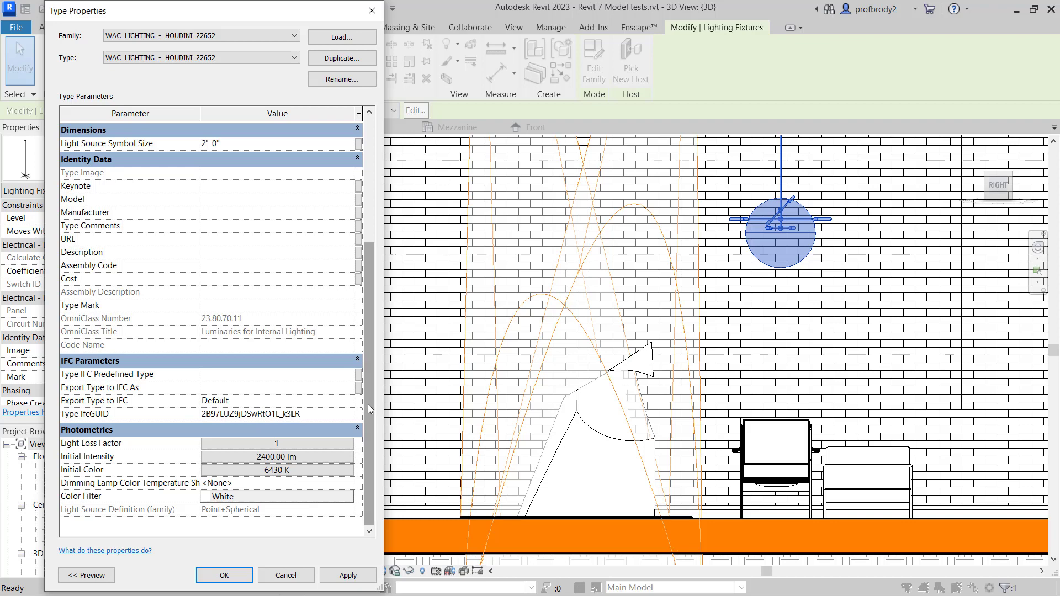
{"action": "left_click", "coordinate": [293, 461]}
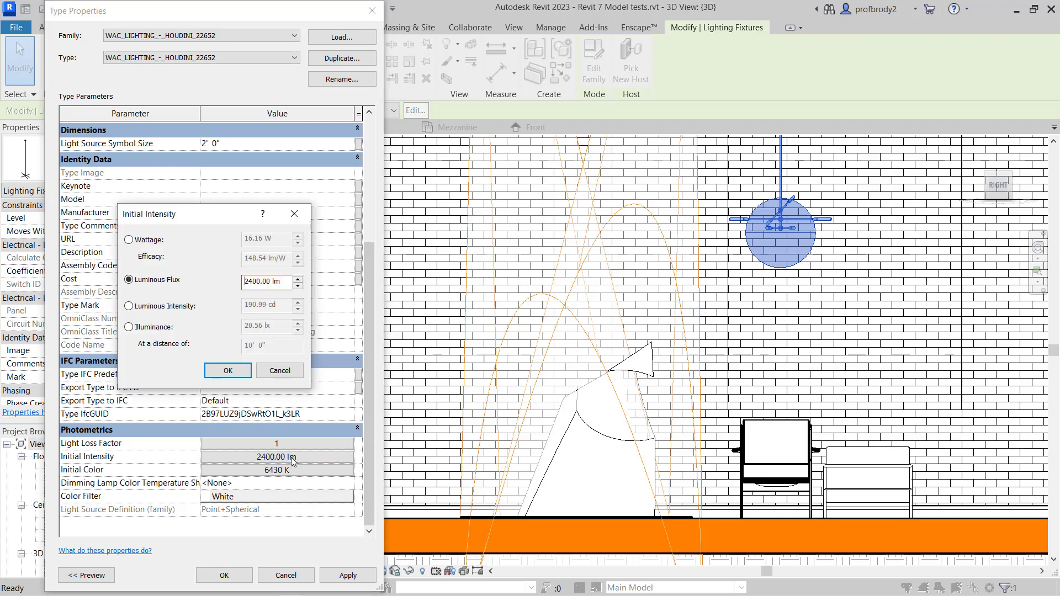
{"action": "left_click_drag", "start_coordinate": [252, 282], "coordinate": [229, 278]}
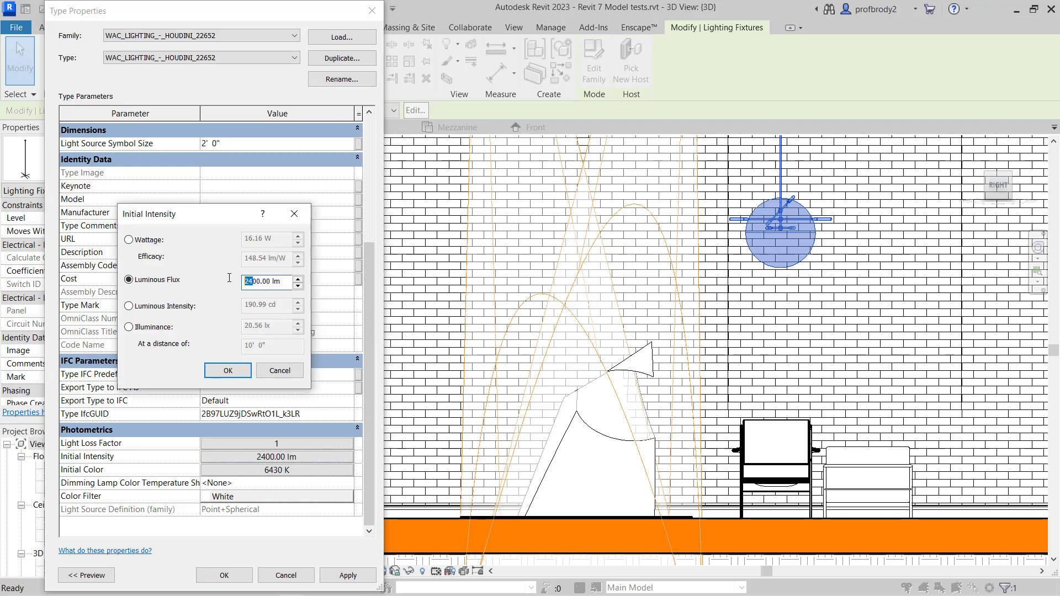
{"action": "key", "text": "BackSpace"}
{"action": "left_click", "coordinate": [221, 377]}
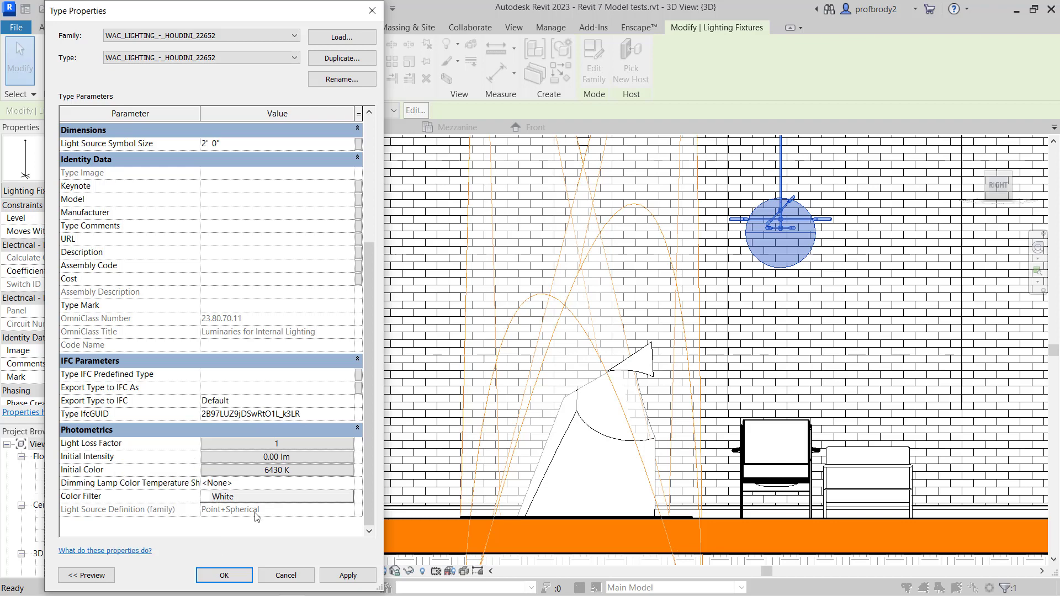
{"action": "left_click", "coordinate": [348, 575]}
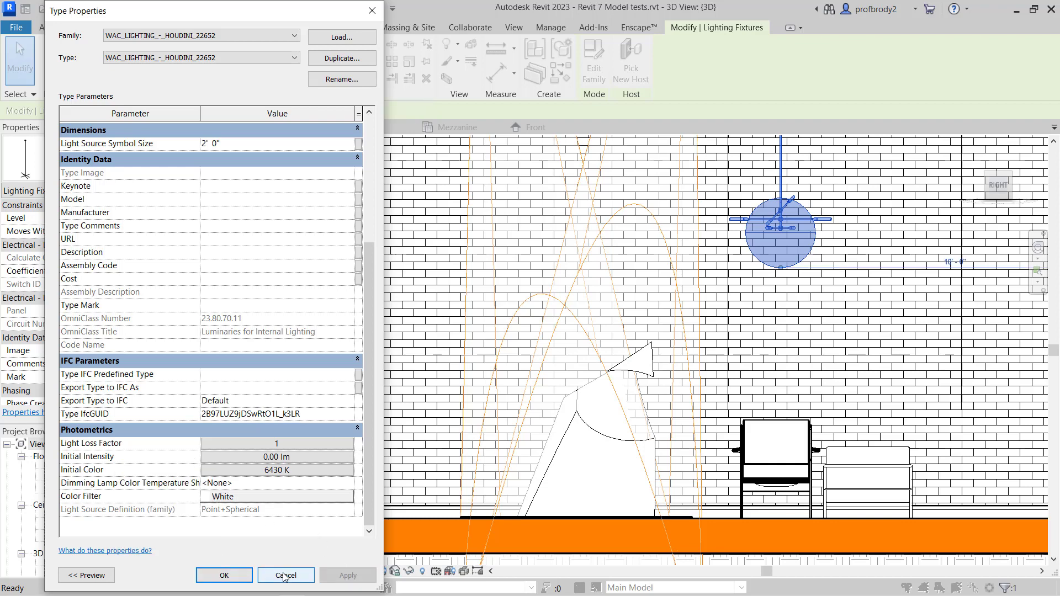
{"action": "left_click", "coordinate": [224, 576]}
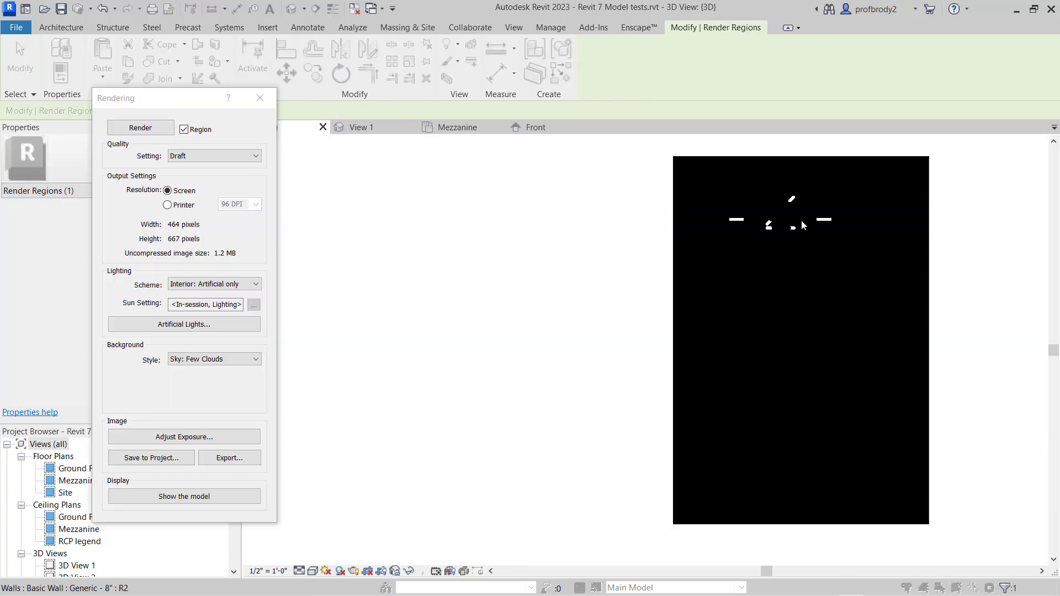
Examine the chandelier's diffuser tips up close in the draft region render.
{"action": "scroll", "coordinate": [801, 223], "scroll_direction": "up", "scroll_amount": 6}
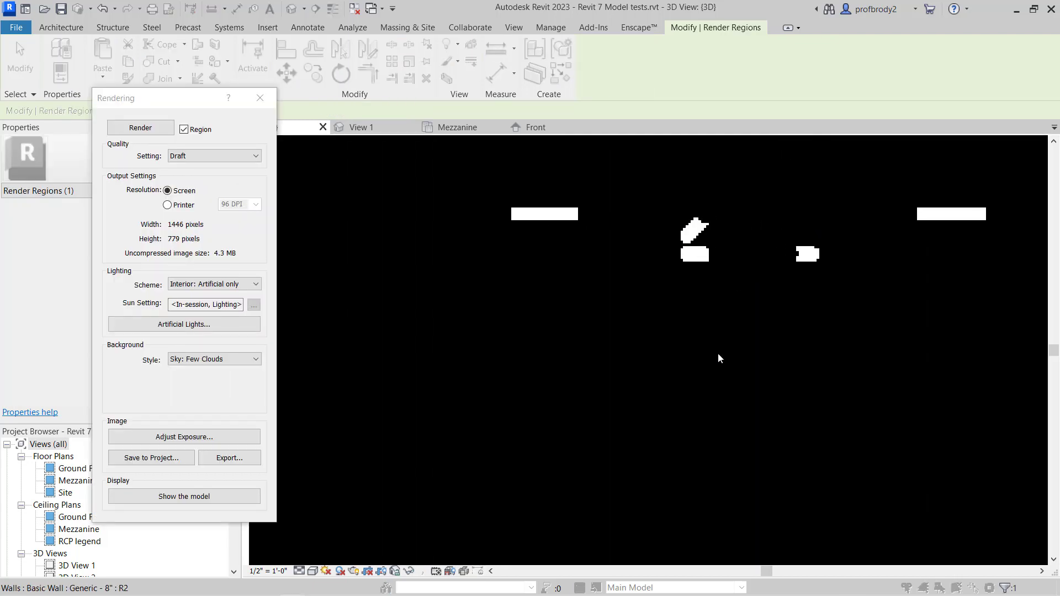
{"action": "scroll", "coordinate": [720, 345], "scroll_direction": "down", "scroll_amount": 4}
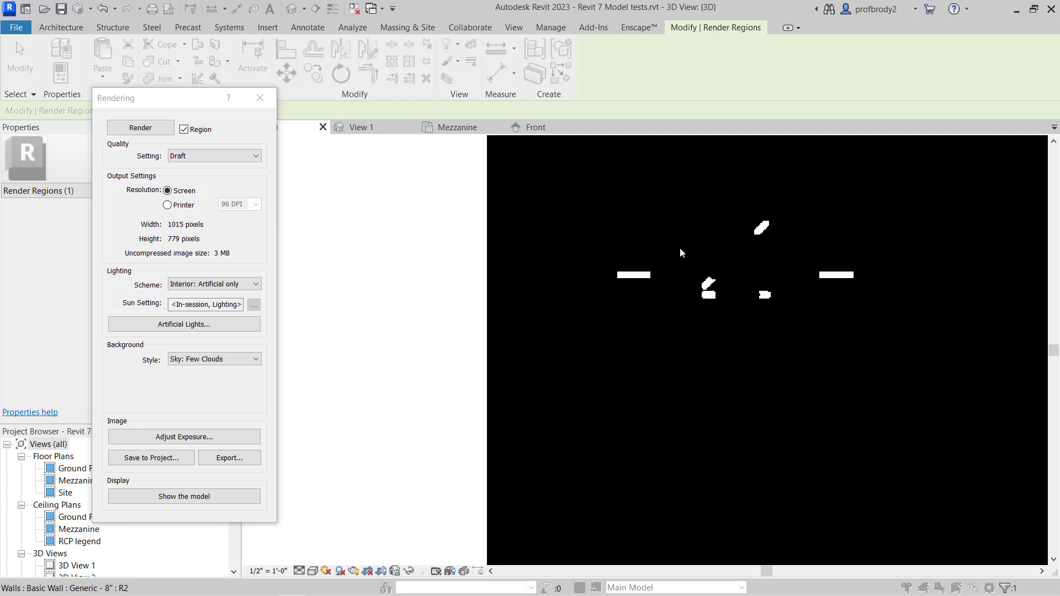
{"action": "scroll", "coordinate": [762, 276], "scroll_direction": "down", "scroll_amount": 5}
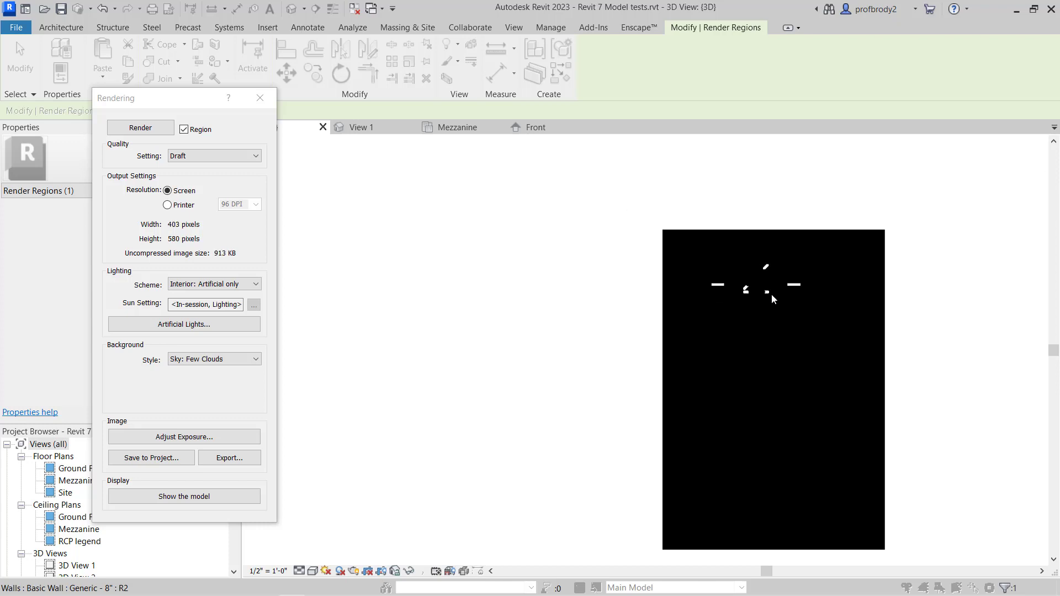
{"action": "scroll", "coordinate": [769, 308], "scroll_direction": "up", "scroll_amount": 1}
{"action": "scroll", "coordinate": [768, 306], "scroll_direction": "up", "scroll_amount": 1}
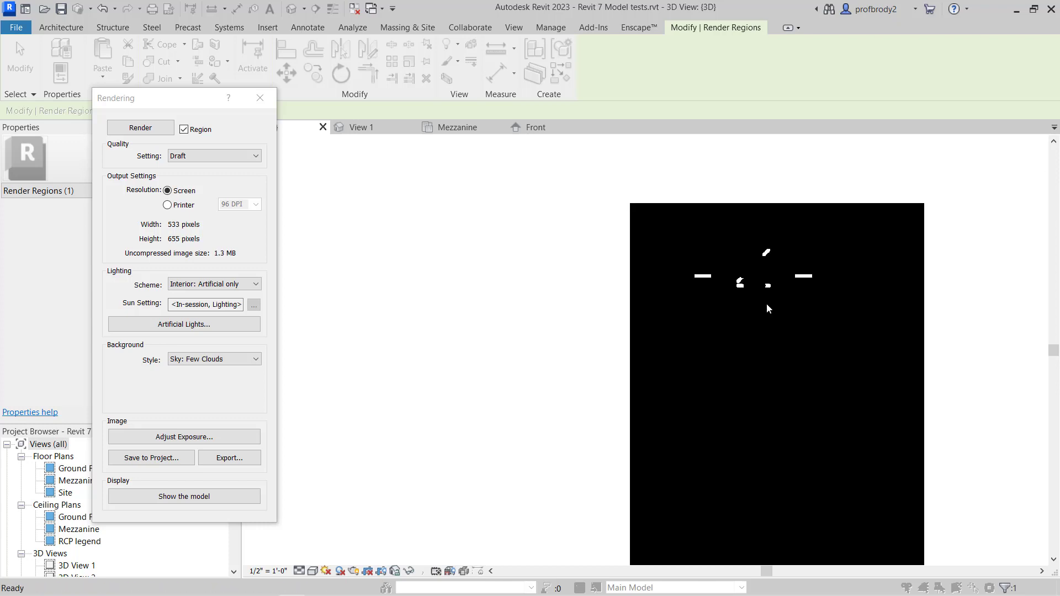
{"action": "scroll", "coordinate": [767, 303], "scroll_direction": "down", "scroll_amount": 1}
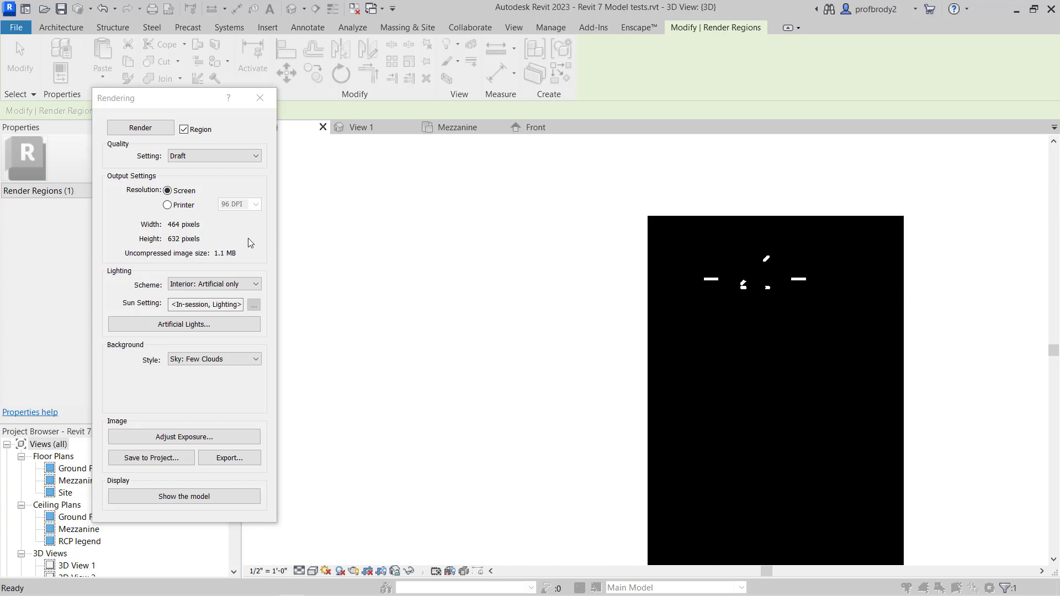
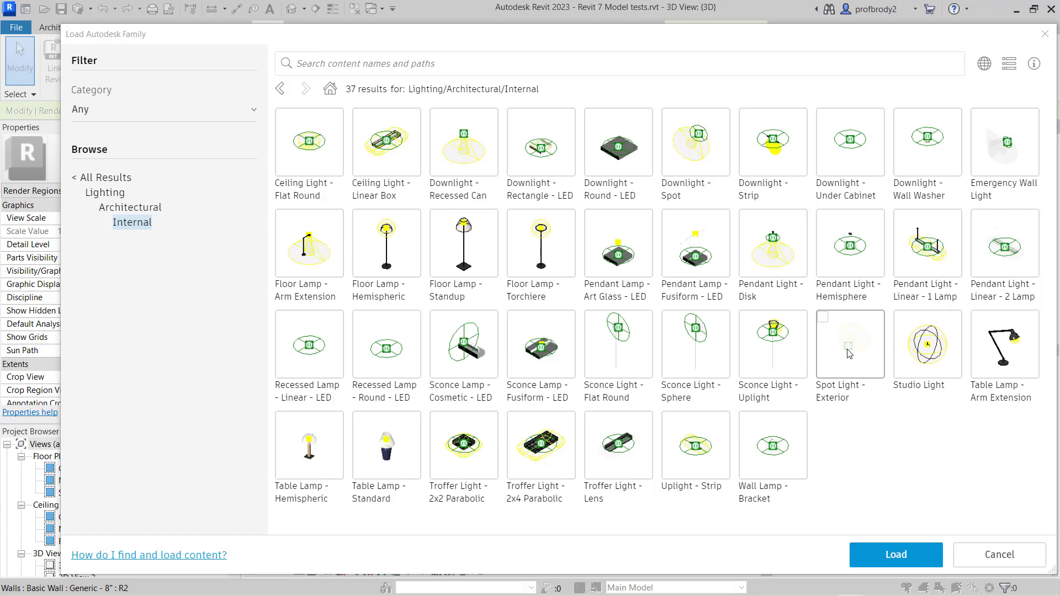
Load the Studio Light family and place one 120V instance beside the armchair in the Mezzanine ceiling plan, about 15' 0" from the far side wall.
{"action": "left_click", "coordinate": [920, 368]}
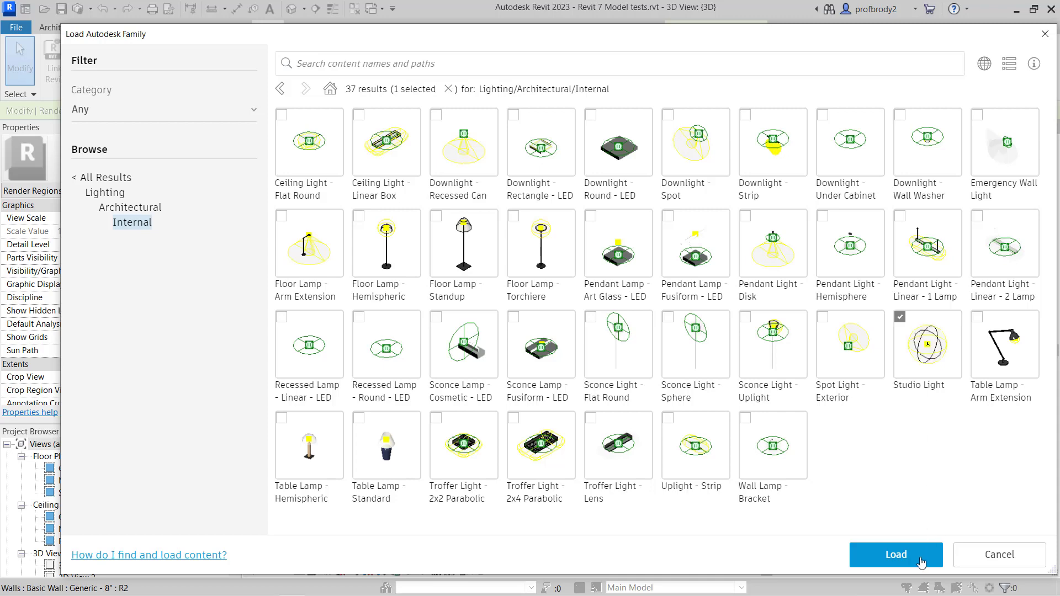
{"action": "left_click", "coordinate": [902, 559]}
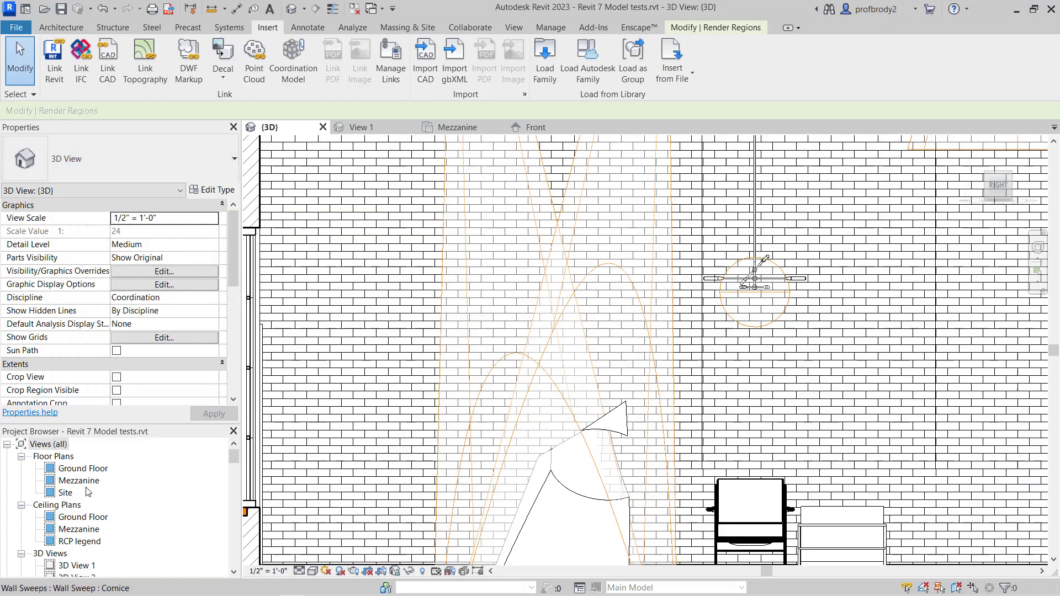
{"action": "scroll", "coordinate": [464, 407], "scroll_direction": "down", "scroll_amount": 4}
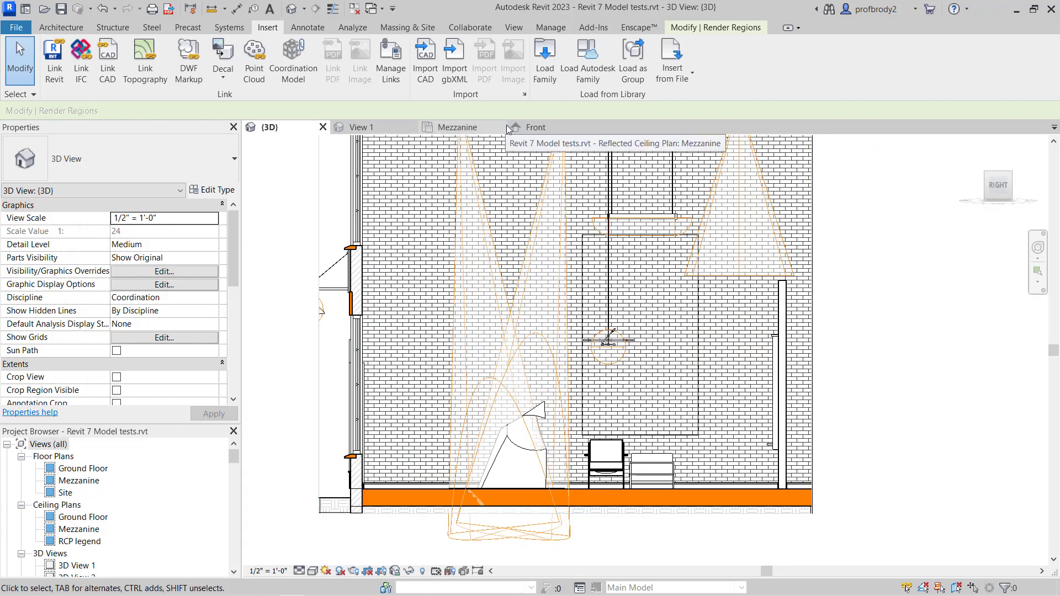
{"action": "left_click", "coordinate": [470, 128]}
{"action": "scroll", "coordinate": [417, 389], "scroll_direction": "down", "scroll_amount": 5}
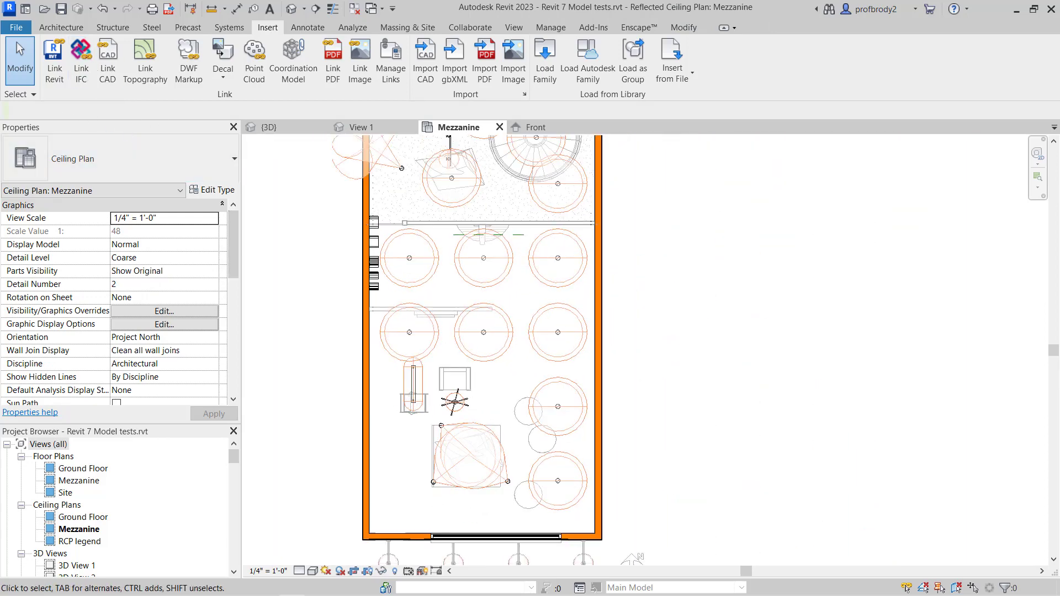
{"action": "key", "text": "c"}
{"action": "key", "text": "m"}
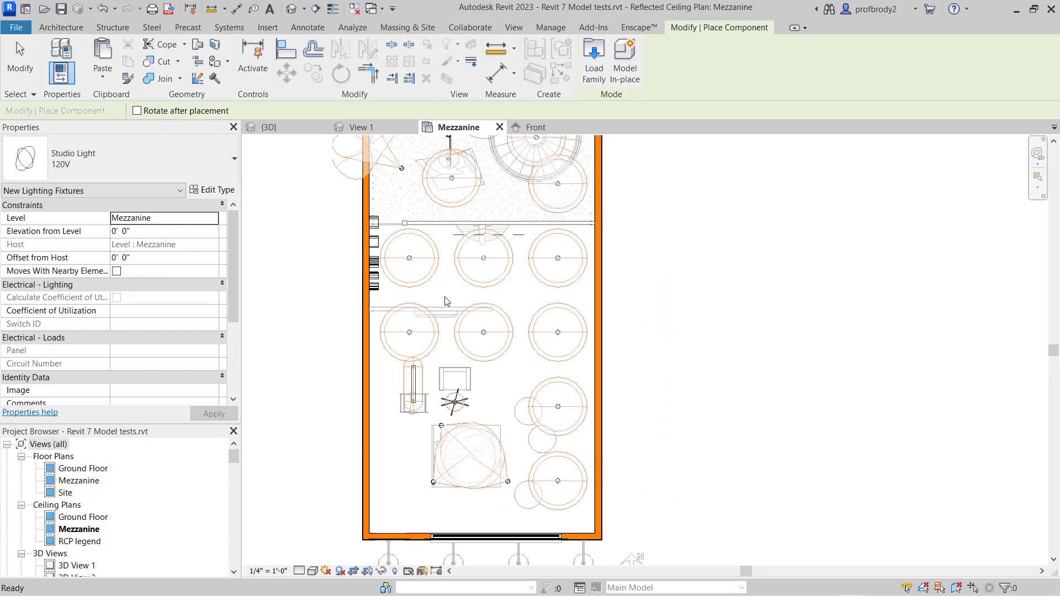
{"action": "scroll", "coordinate": [445, 287], "scroll_direction": "up", "scroll_amount": 2}
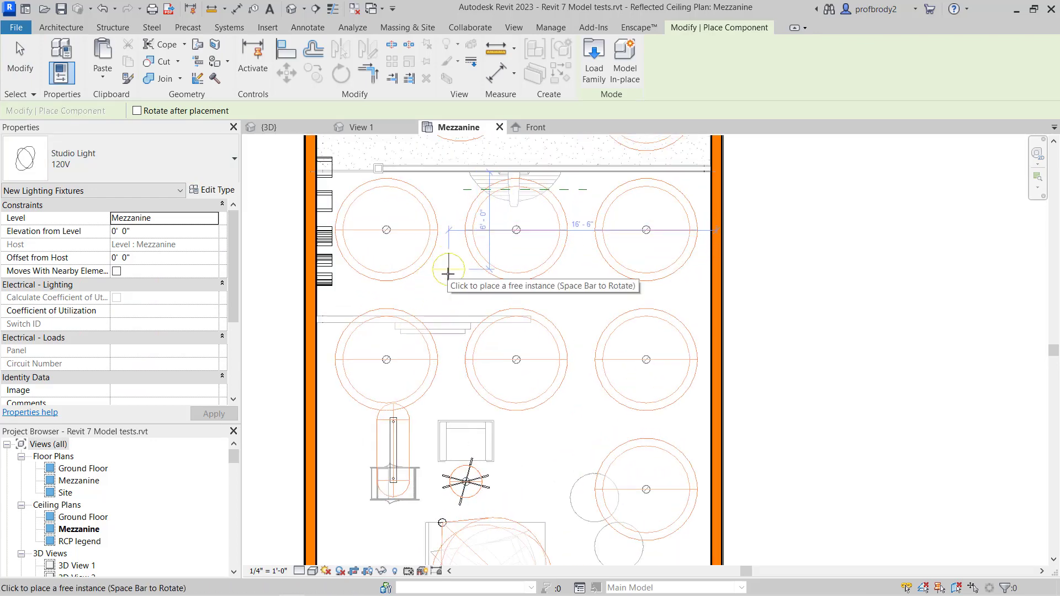
{"action": "left_click", "coordinate": [473, 376]}
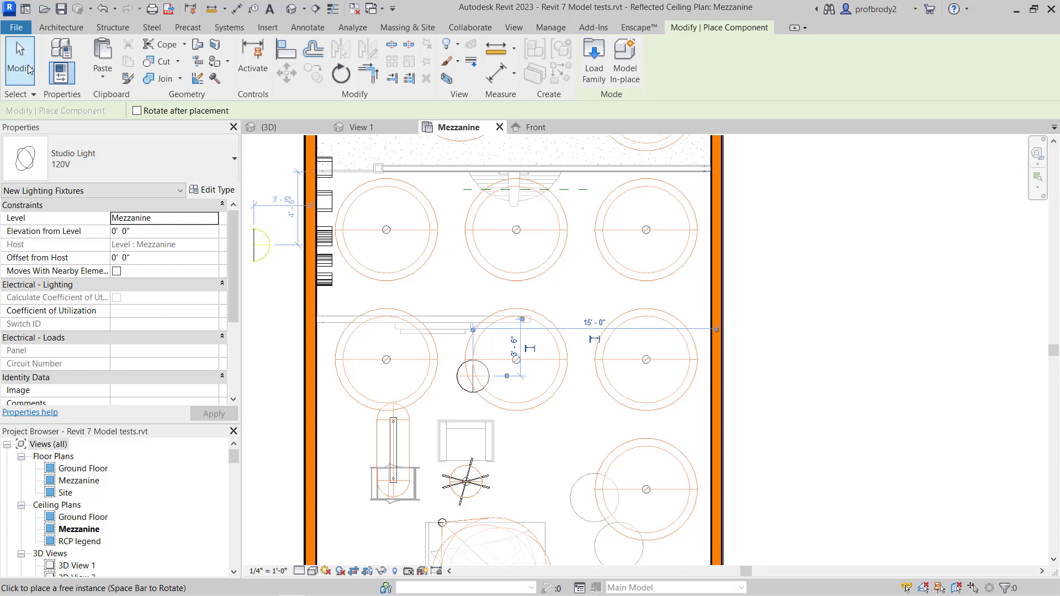
{"action": "left_click", "coordinate": [20, 61]}
Select the new studio light, tile the 3D and Mezzanine views, and orient the 3D view to Front.
{"action": "left_click", "coordinate": [463, 384]}
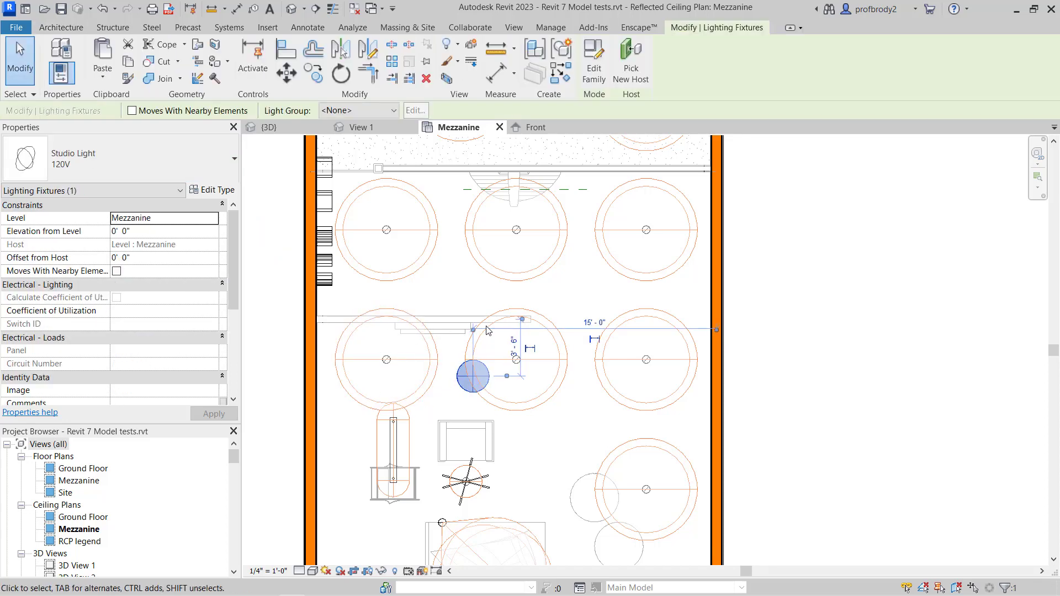
{"action": "key", "text": "w"}
{"action": "key", "text": "t"}
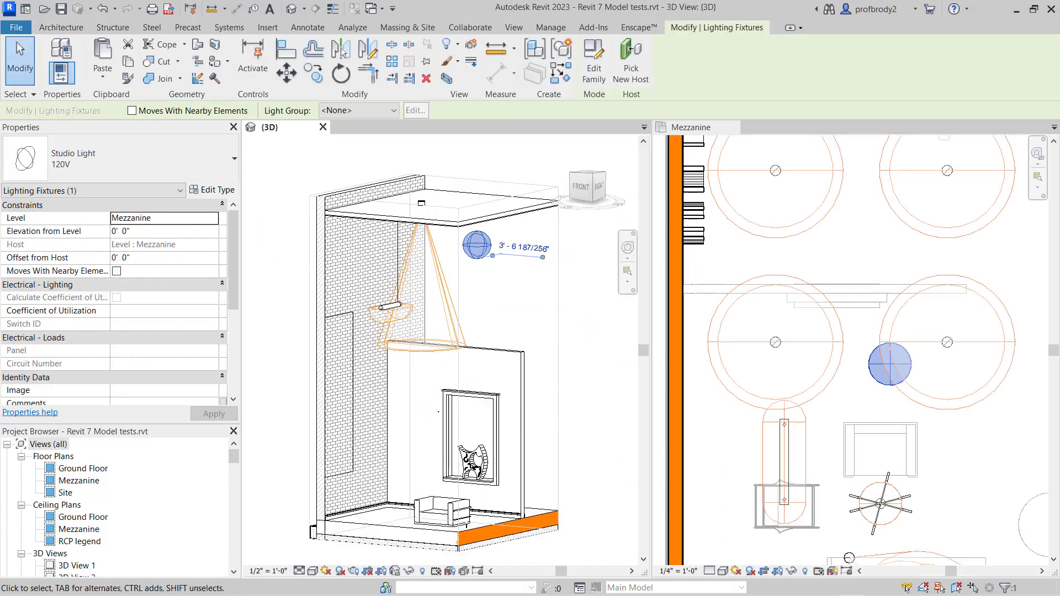
{"action": "scroll", "coordinate": [337, 323], "scroll_direction": "down", "scroll_amount": 2}
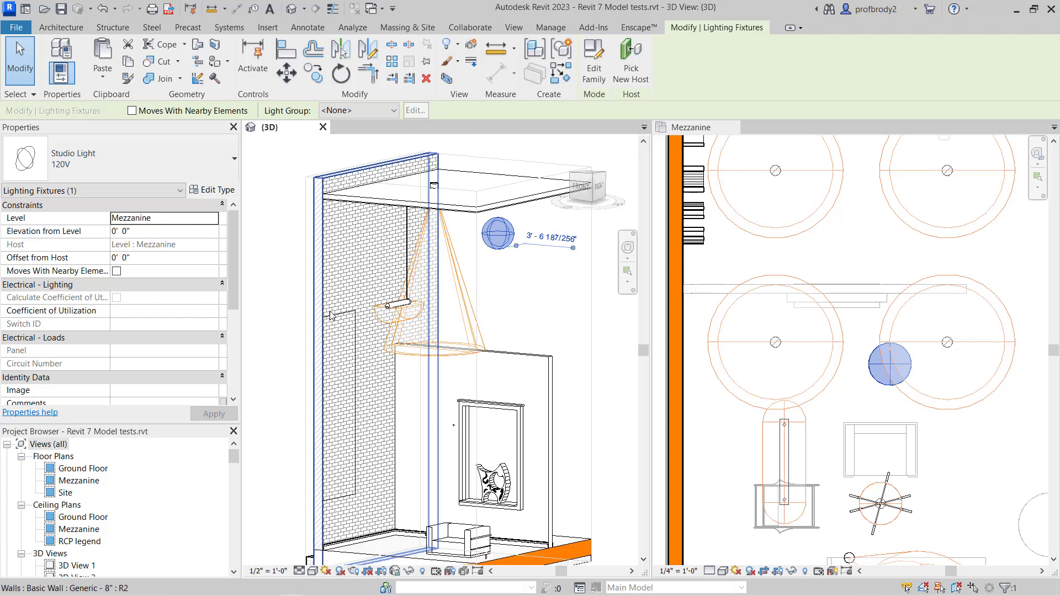
{"action": "scroll", "coordinate": [333, 313], "scroll_direction": "up", "scroll_amount": 1}
{"action": "middle_click_drag", "start_coordinate": [345, 312], "coordinate": [321, 286]}
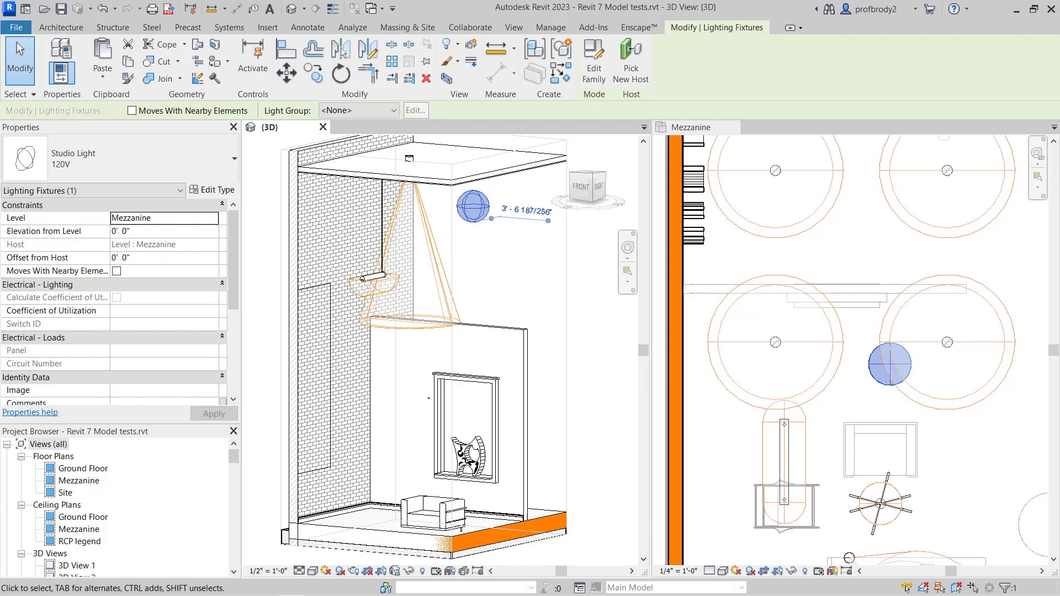
{"action": "left_click", "coordinate": [578, 210]}
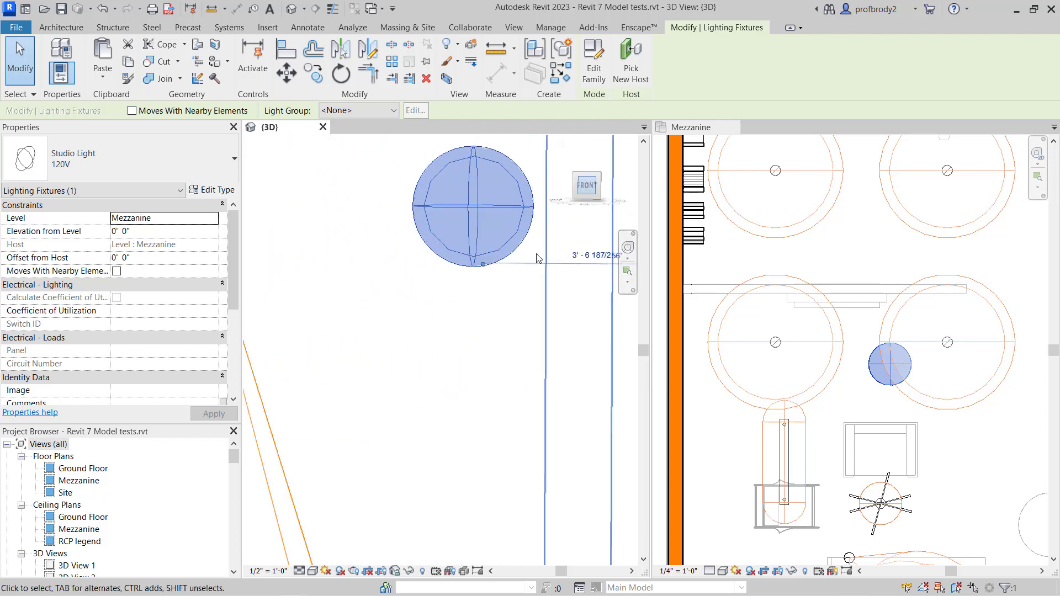
{"action": "scroll", "coordinate": [487, 294], "scroll_direction": "down", "scroll_amount": 3}
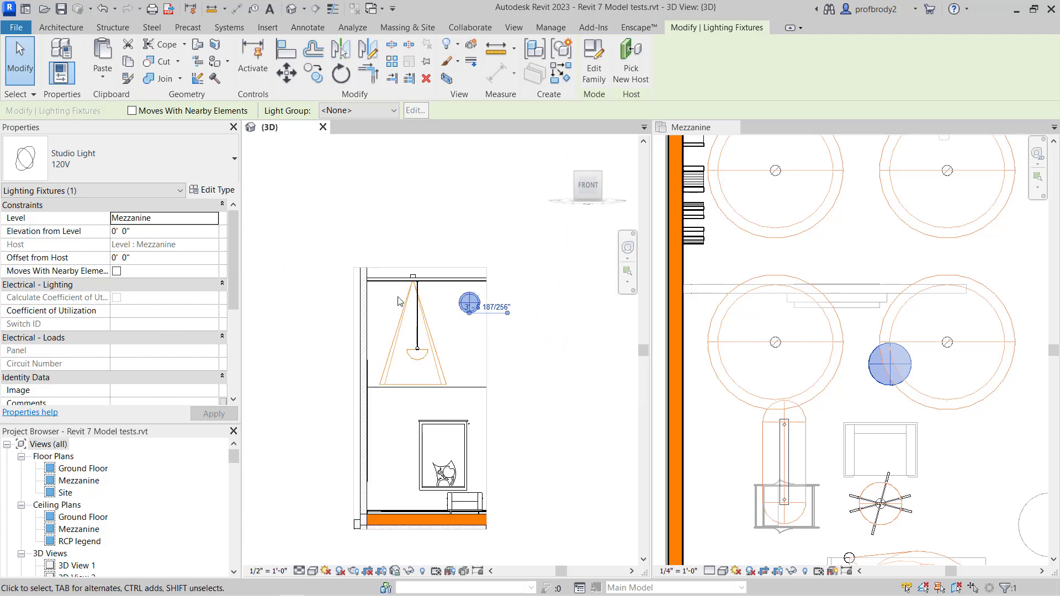
Lower the studio light in the front-facing 3D view to an elevation of -12' 0" from the Mezzanine level.
{"action": "key", "text": "Down"}
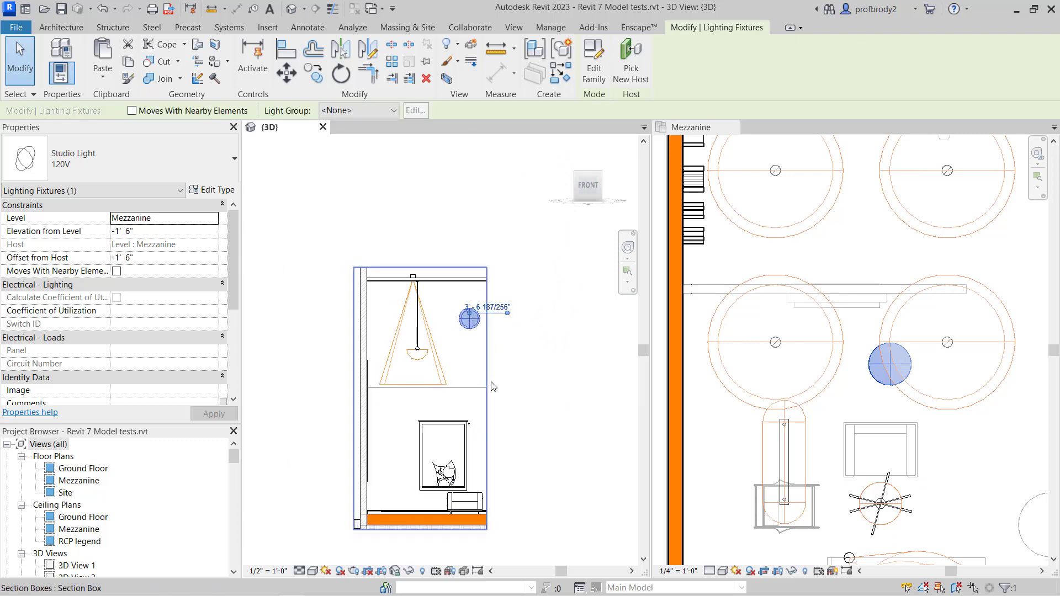
{"action": "key", "text": "Down"}
{"action": "key", "text": "Down"}
{"action": "key", "text": "Down"}
{"action": "key", "text": "Down"}
{"action": "key", "text": "Down"}
{"action": "key", "text": "Down"}
{"action": "key", "text": "Down"}
{"action": "key", "text": "Down"}
{"action": "key", "text": "Down"}
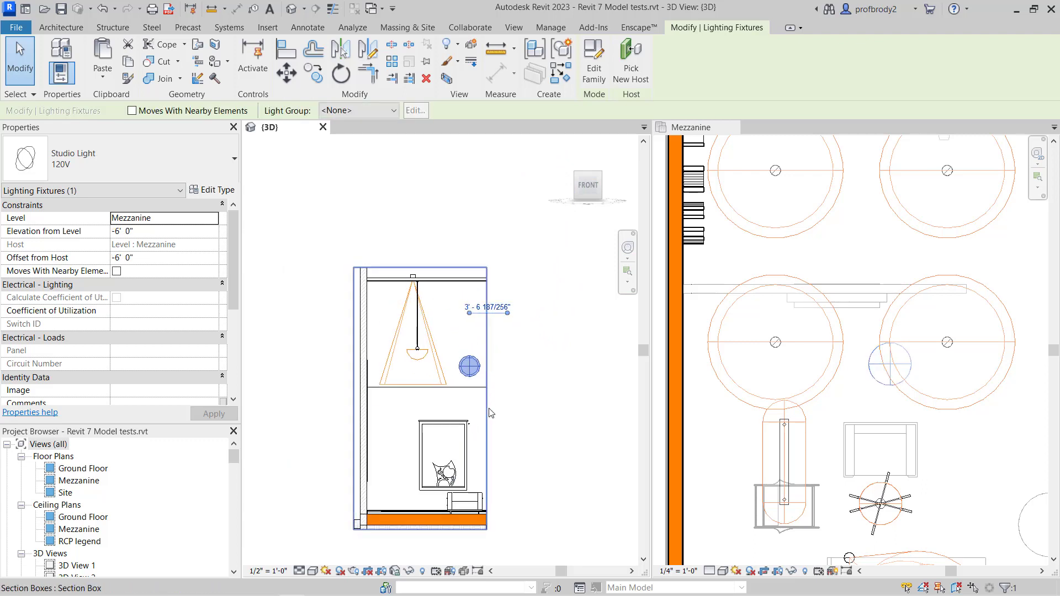
{"action": "key", "text": "Down"}
{"action": "key", "text": "Down"}
{"action": "key", "text": "Down"}
{"action": "key", "text": "Down"}
{"action": "key", "text": "Down"}
{"action": "key", "text": "Down"}
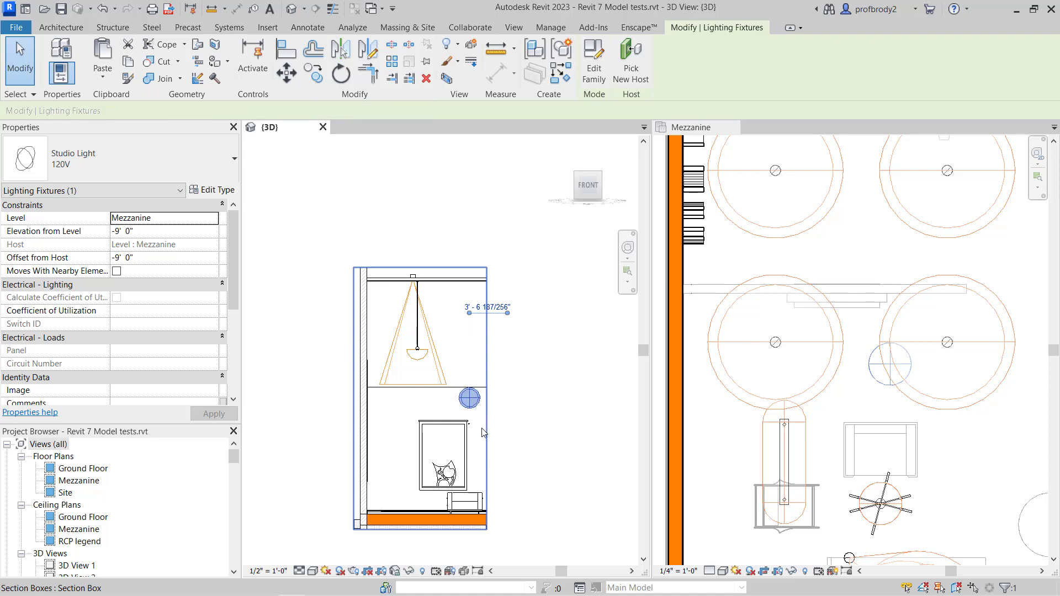
{"action": "key", "text": "Down"}
{"action": "key", "text": "Down"}
{"action": "key", "text": "Down"}
{"action": "key", "text": "Down"}
{"action": "key", "text": "Down"}
{"action": "key", "text": "Down"}
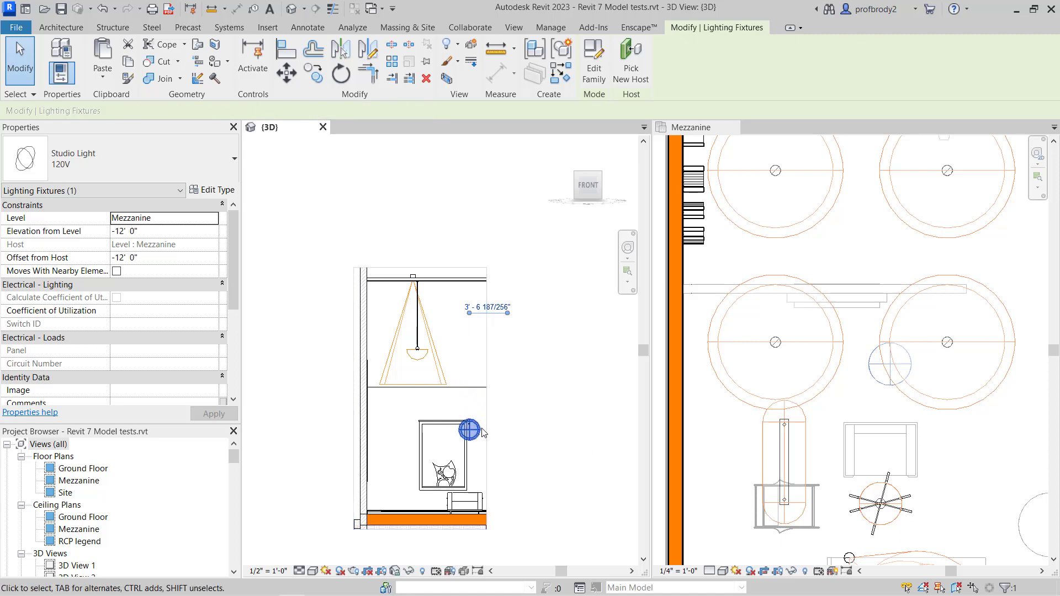
Lower the studio light further to an elevation of -13' 9" from the Mezzanine level.
{"action": "key", "text": "Down"}
{"action": "key", "text": "Down"}
{"action": "key", "text": "Down"}
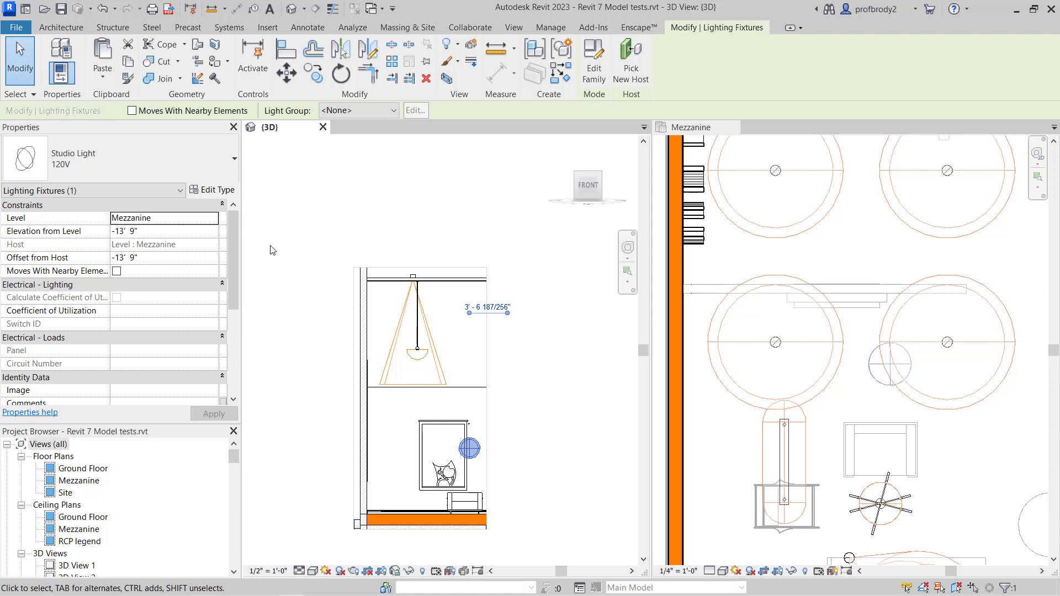
{"action": "scroll", "coordinate": [408, 457], "scroll_direction": "up", "scroll_amount": 3}
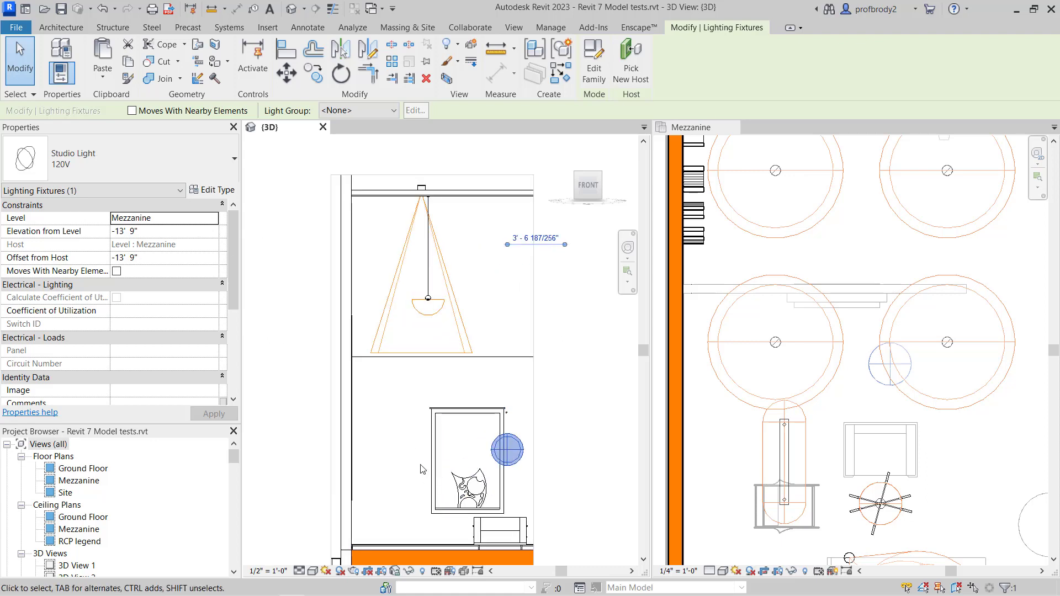
{"action": "middle_click_drag", "start_coordinate": [420, 463], "coordinate": [436, 417]}
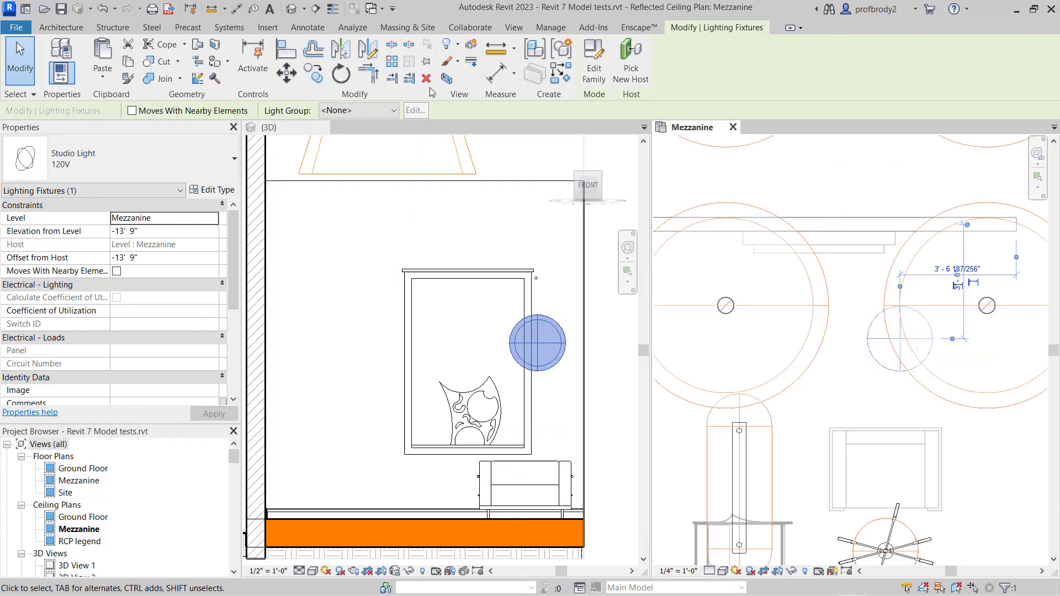
Open the Studio Light family for editing and inspect its light source in the Front elevation.
{"action": "left_click", "coordinate": [594, 72]}
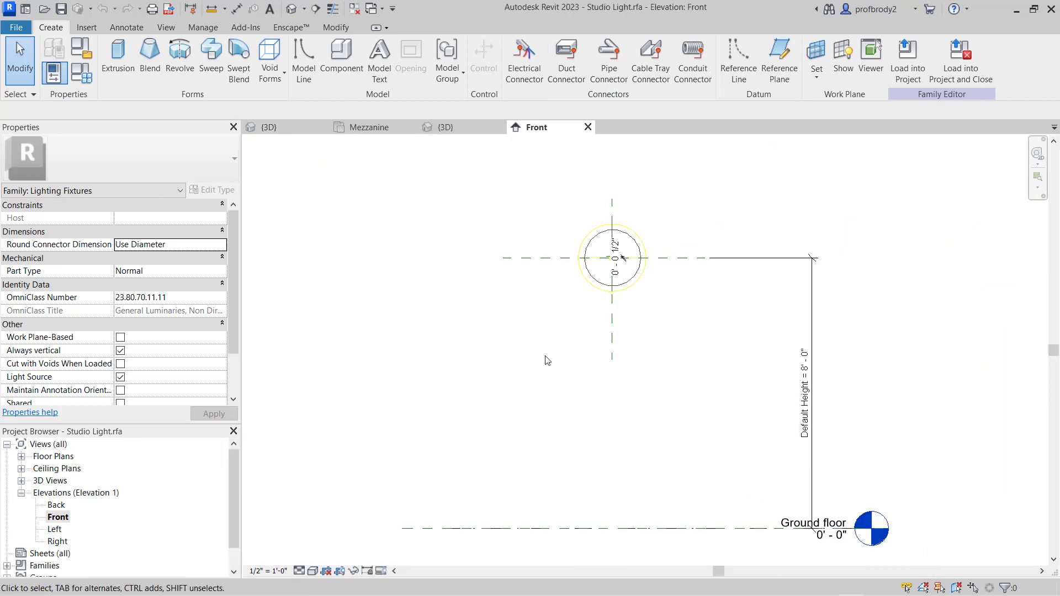
{"action": "scroll", "coordinate": [545, 360], "scroll_direction": "up", "scroll_amount": 1}
{"action": "scroll", "coordinate": [539, 334], "scroll_direction": "down", "scroll_amount": 2}
{"action": "scroll", "coordinate": [535, 346], "scroll_direction": "up", "scroll_amount": 2}
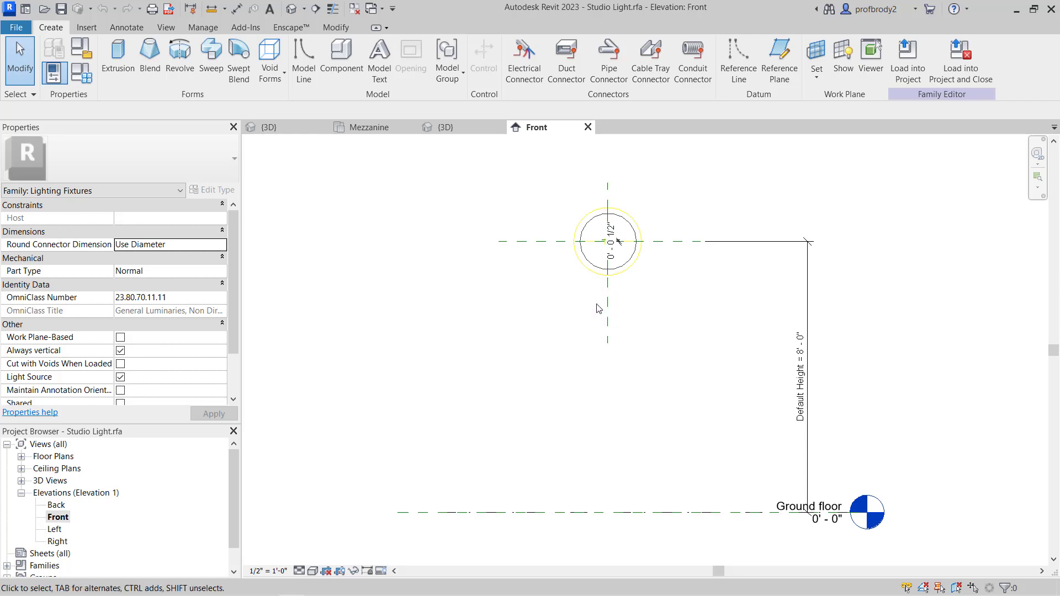
{"action": "left_click", "coordinate": [585, 278]}
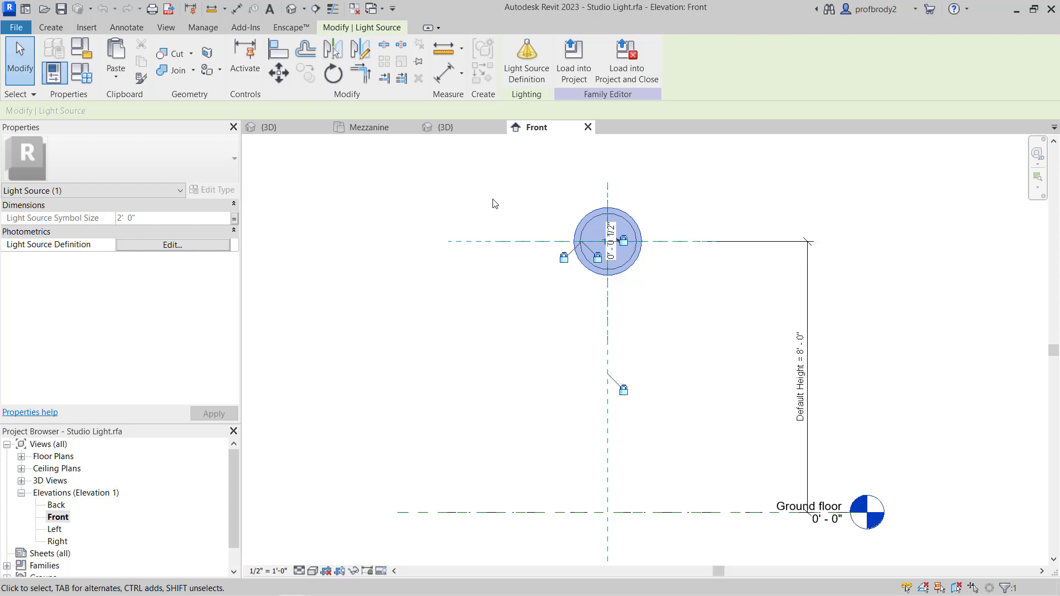
{"action": "left_click", "coordinate": [322, 199]}
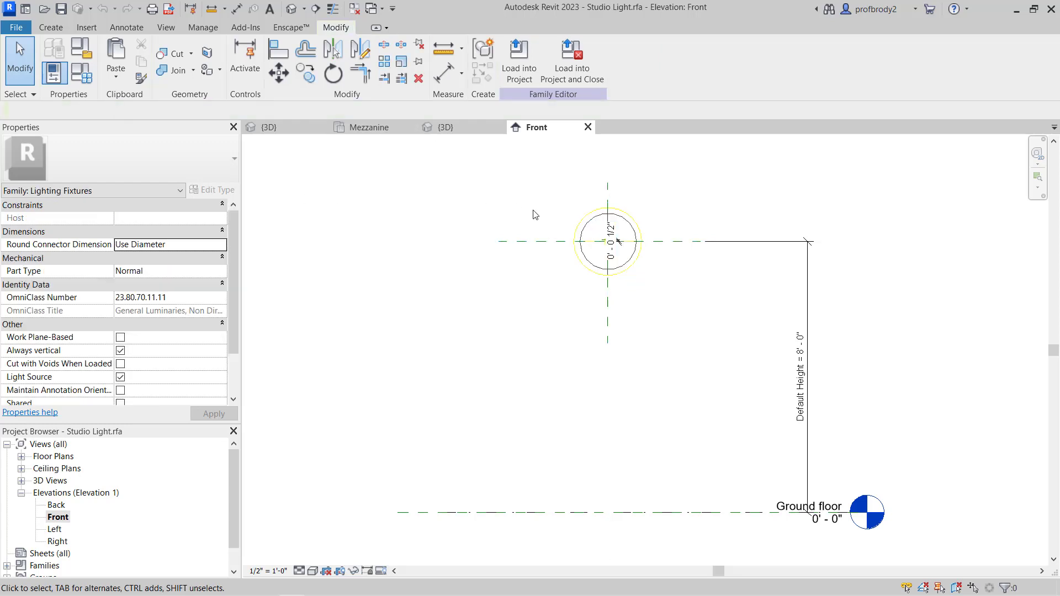
Change the family's light source definition to a spot distribution emitted from a point.
{"action": "left_click", "coordinate": [579, 261]}
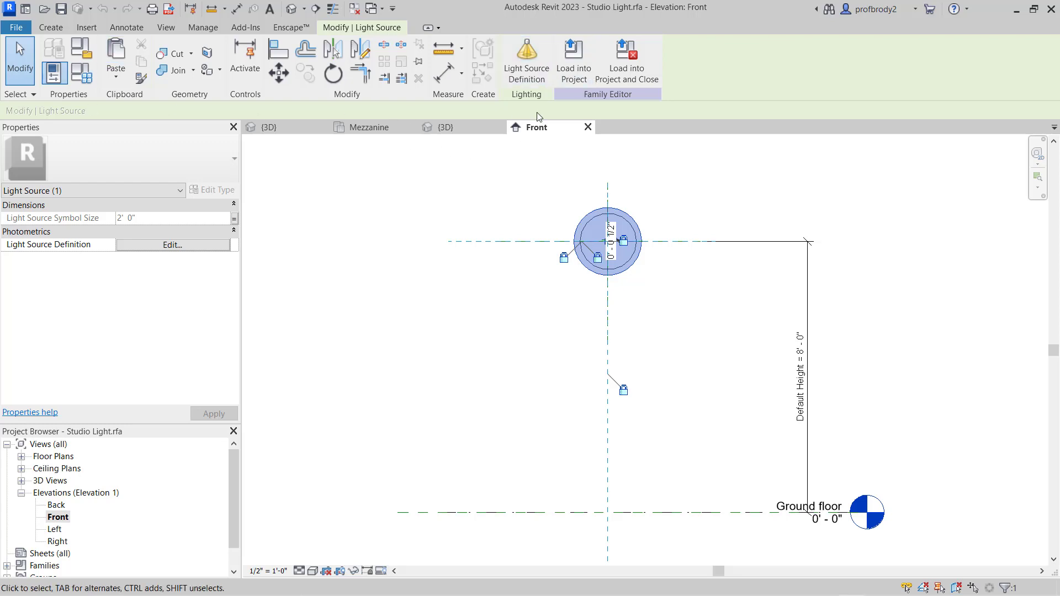
{"action": "left_click", "coordinate": [528, 60]}
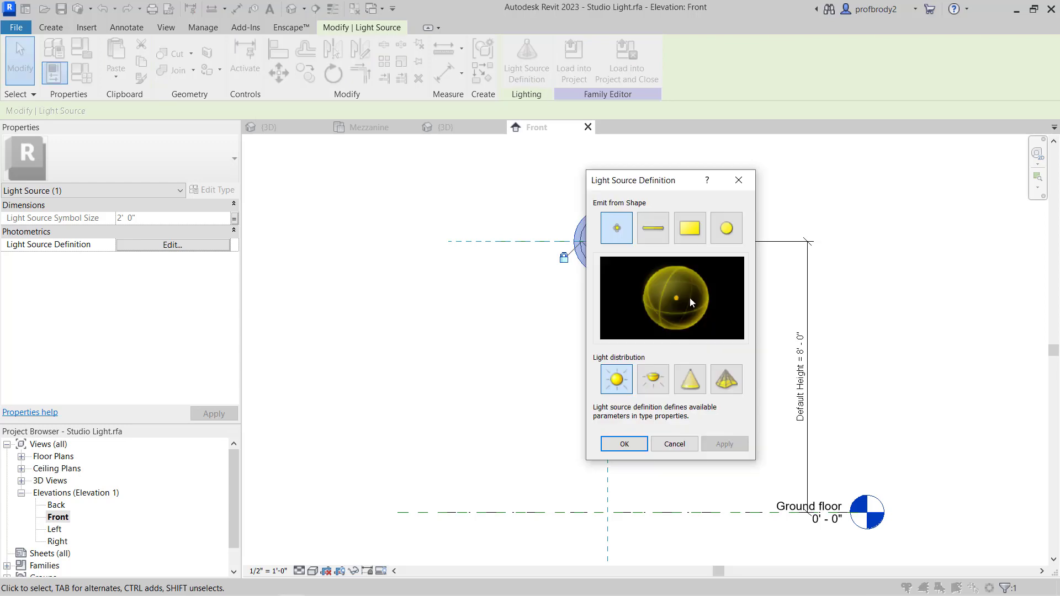
{"action": "left_click", "coordinate": [690, 380]}
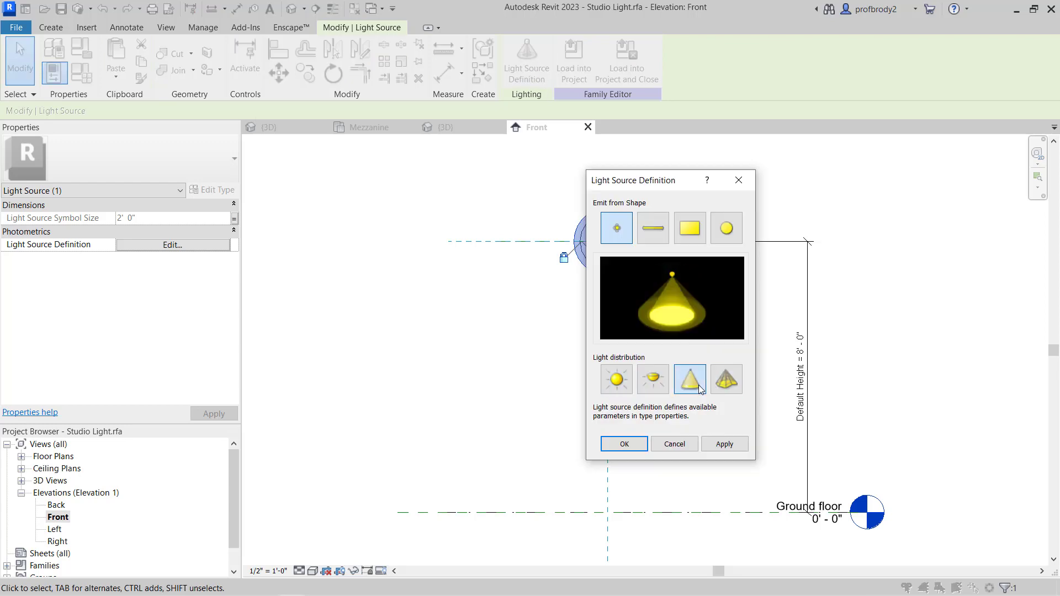
{"action": "left_click", "coordinate": [715, 444]}
{"action": "left_click", "coordinate": [624, 445]}
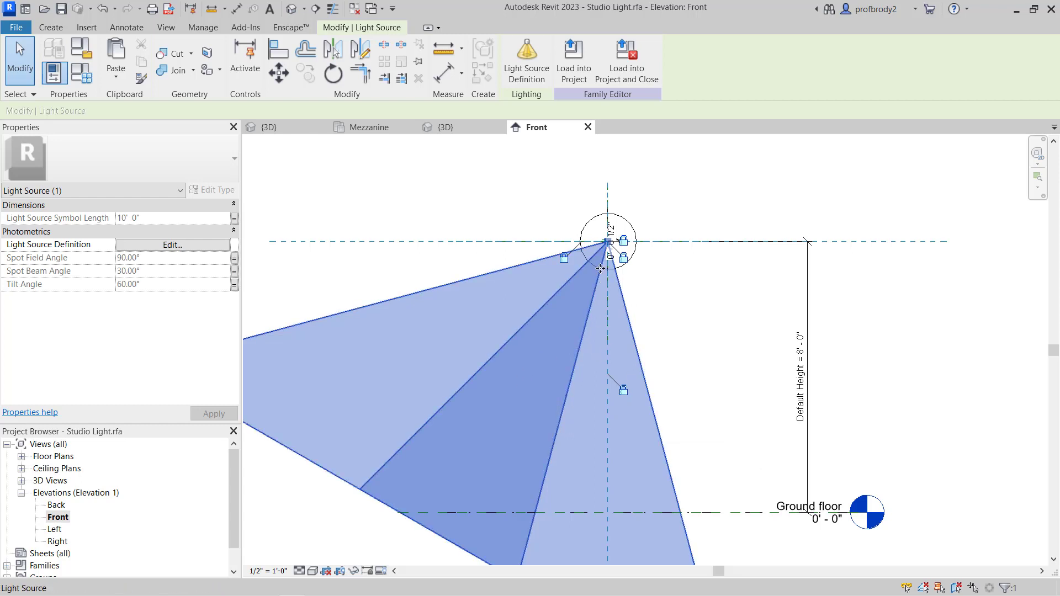
Set the Initial Color of the family's 277V type to the Fluorescent (Daylight) preset.
{"action": "scroll", "coordinate": [528, 308], "scroll_direction": "down", "scroll_amount": 3}
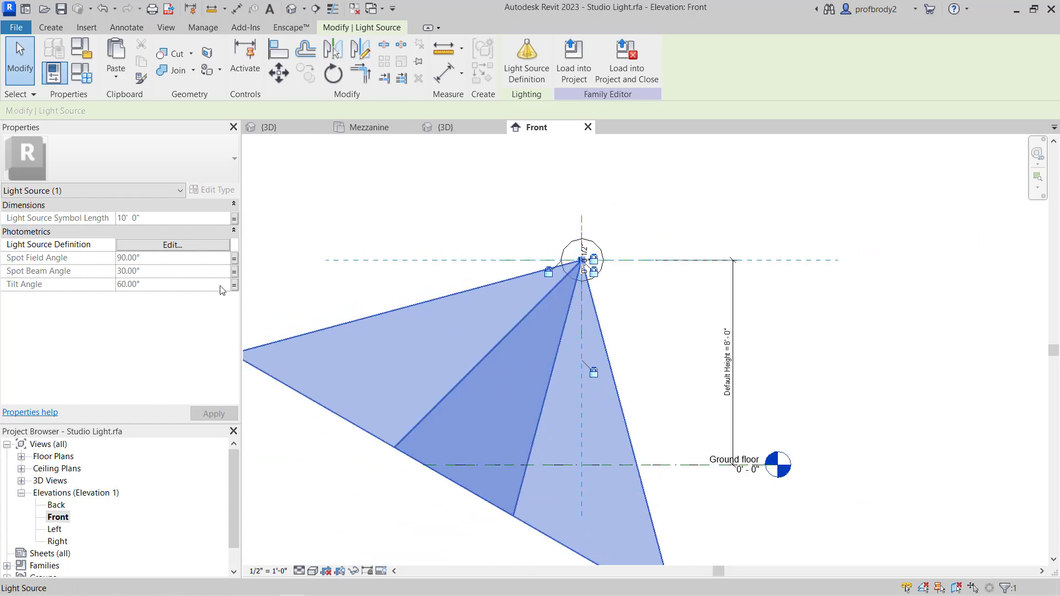
{"action": "left_click", "coordinate": [82, 88]}
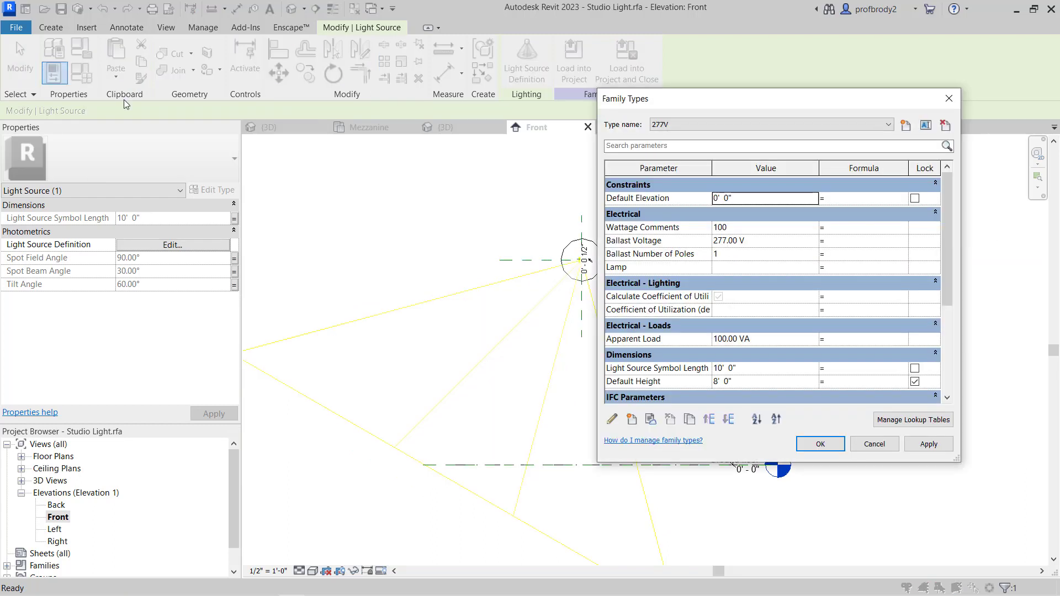
{"action": "left_click", "coordinate": [745, 126]}
{"action": "left_click", "coordinate": [746, 145]}
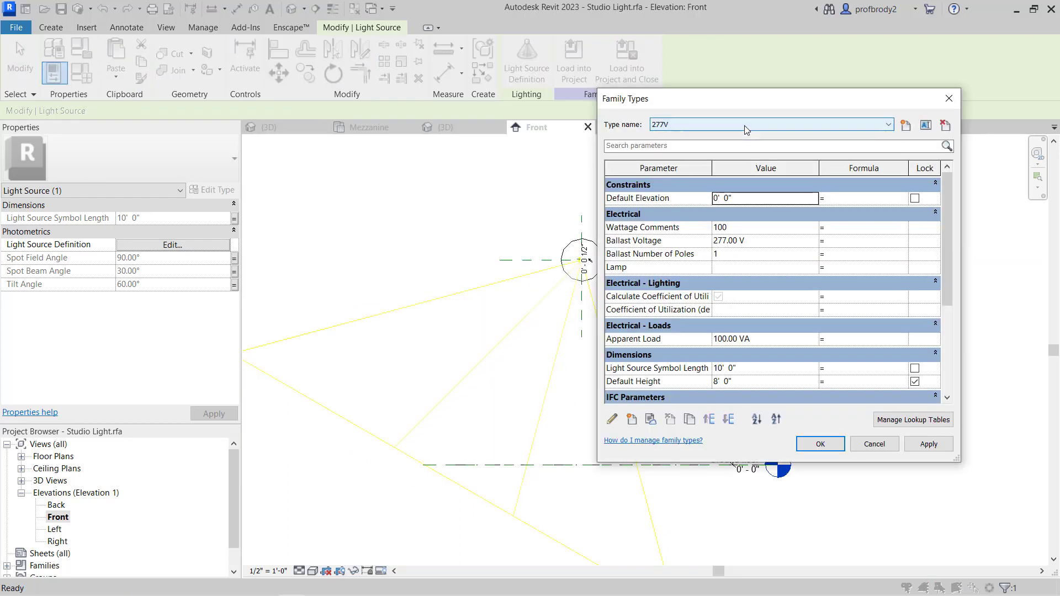
{"action": "left_click_drag", "start_coordinate": [952, 254], "coordinate": [981, 351]}
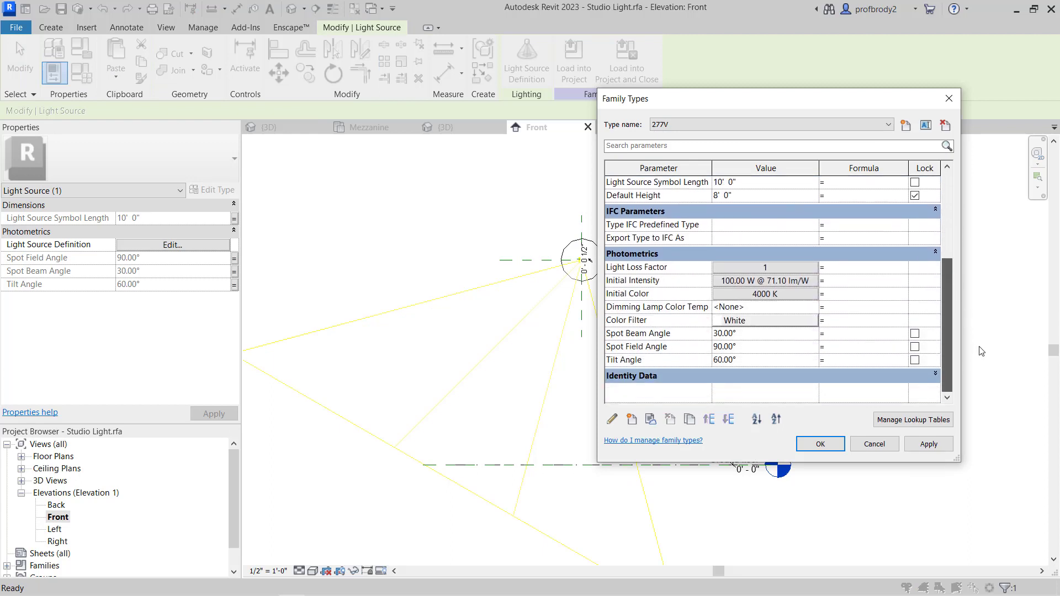
{"action": "left_click", "coordinate": [780, 295]}
{"action": "left_click", "coordinate": [497, 331]}
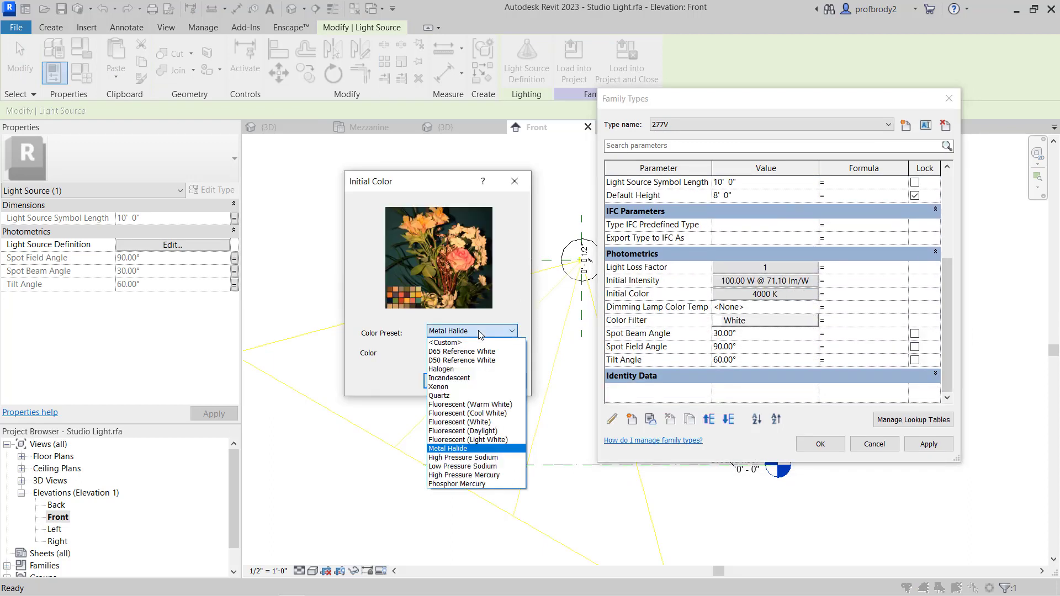
{"action": "left_click", "coordinate": [470, 431]}
{"action": "left_click", "coordinate": [451, 383]}
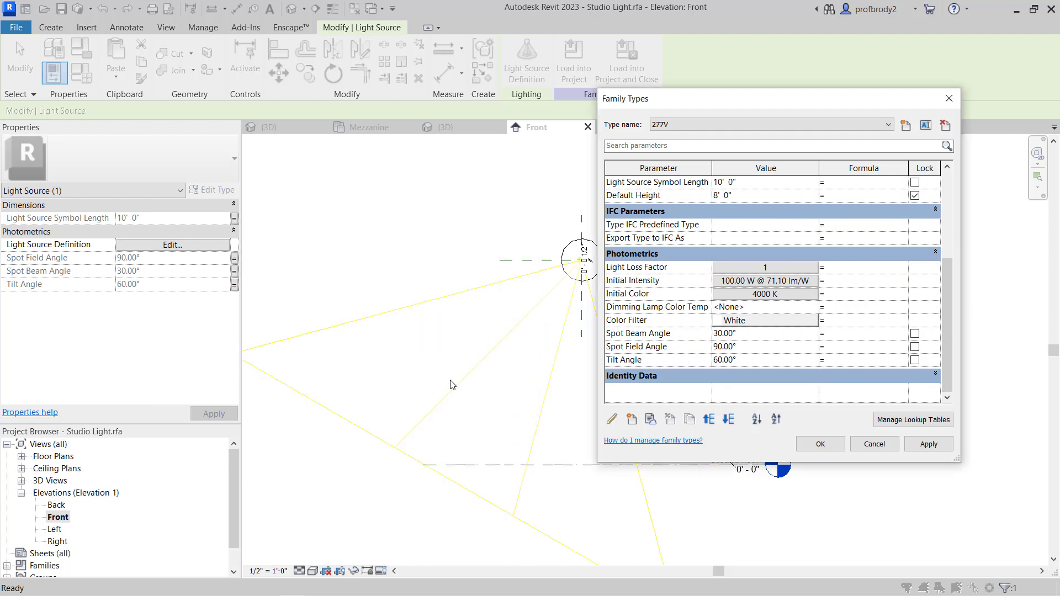
Set the 277V type's Spot Field Angle to 30° and check the narrowed light cone in the elevation.
{"action": "left_click", "coordinate": [771, 348]}
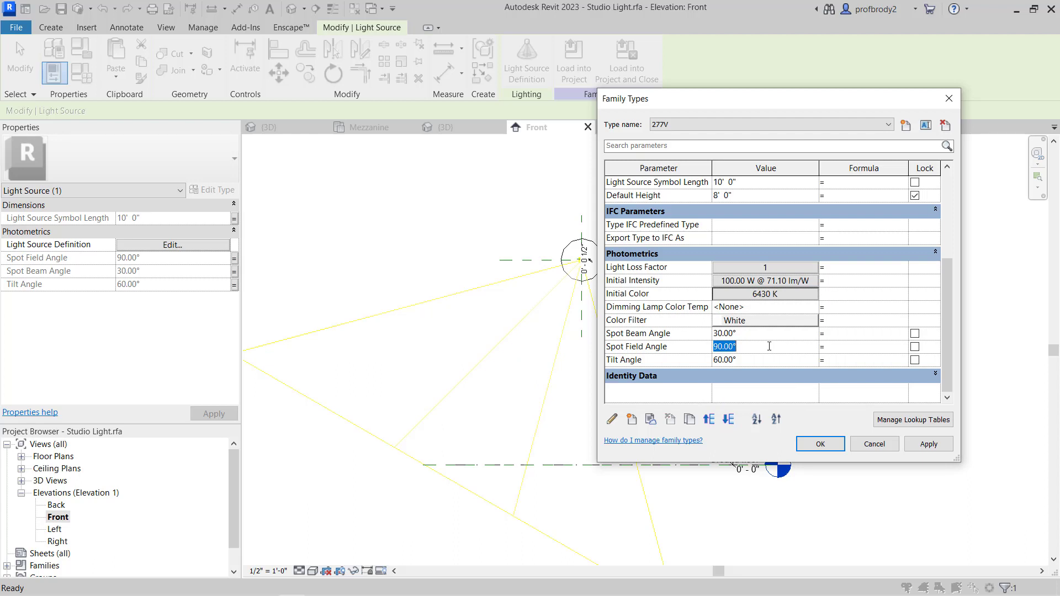
{"action": "type", "text": "30"}
{"action": "left_click", "coordinate": [929, 444]}
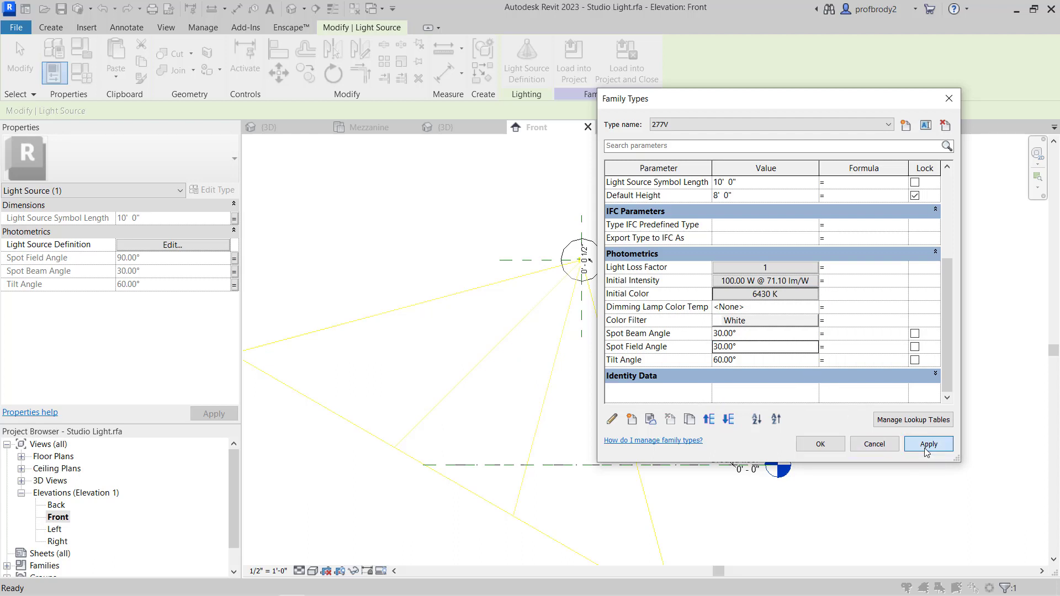
{"action": "left_click", "coordinate": [825, 445]}
{"action": "left_click", "coordinate": [572, 426]}
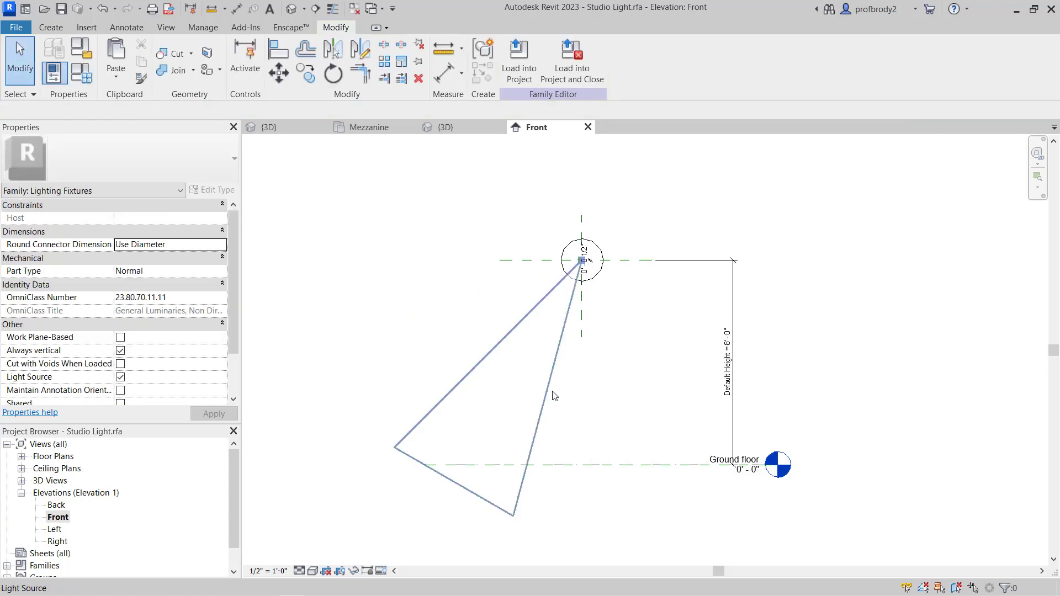
{"action": "scroll", "coordinate": [554, 396], "scroll_direction": "up", "scroll_amount": 2}
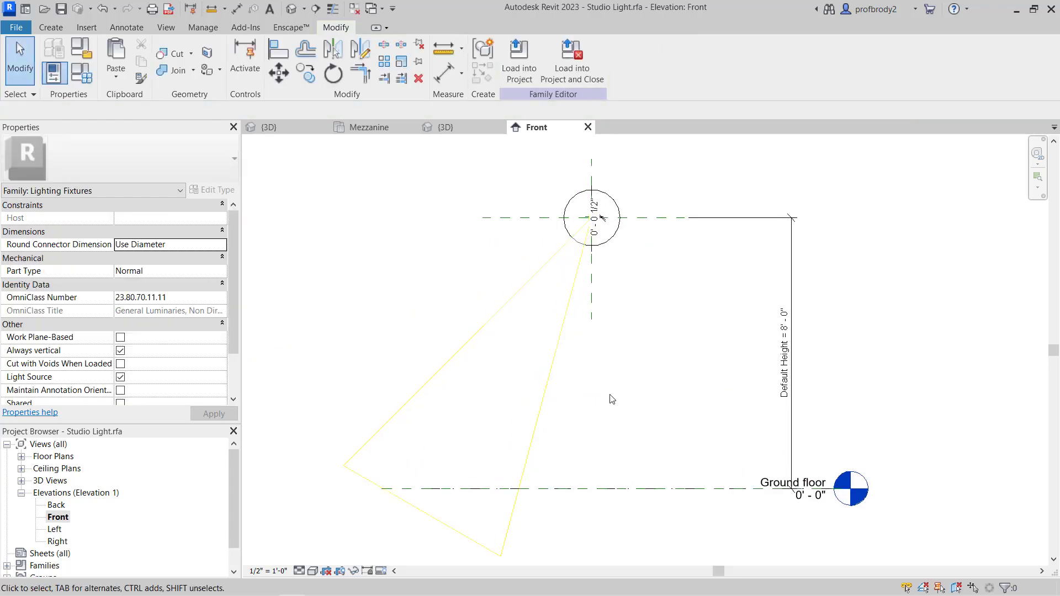
{"action": "left_click", "coordinate": [559, 343]}
{"action": "left_click", "coordinate": [673, 339]}
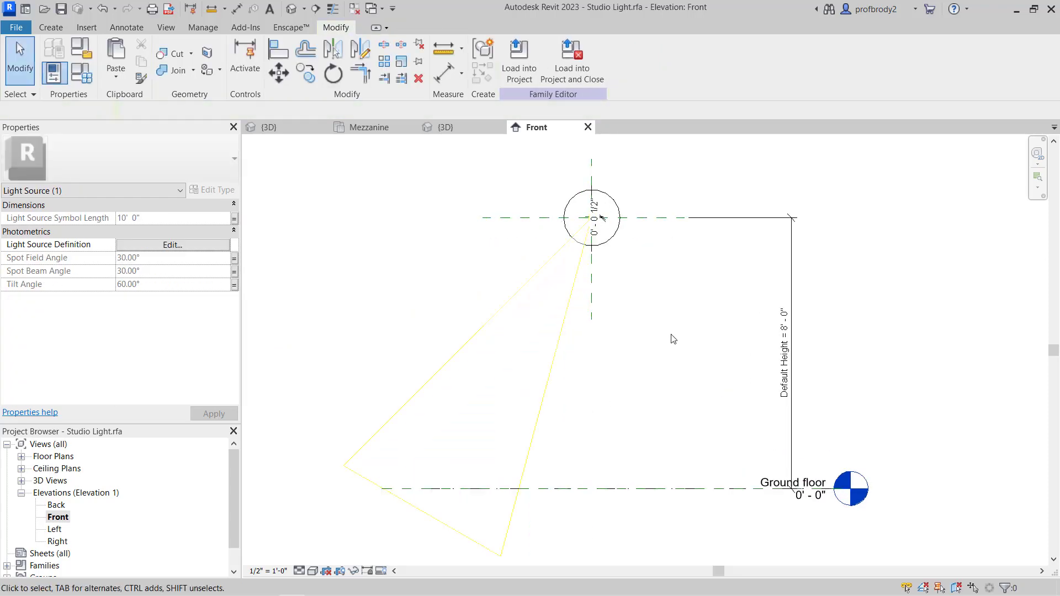
Save the edited family as a new family file named Studio Light spot light.rfa.
{"action": "left_click", "coordinate": [18, 28]}
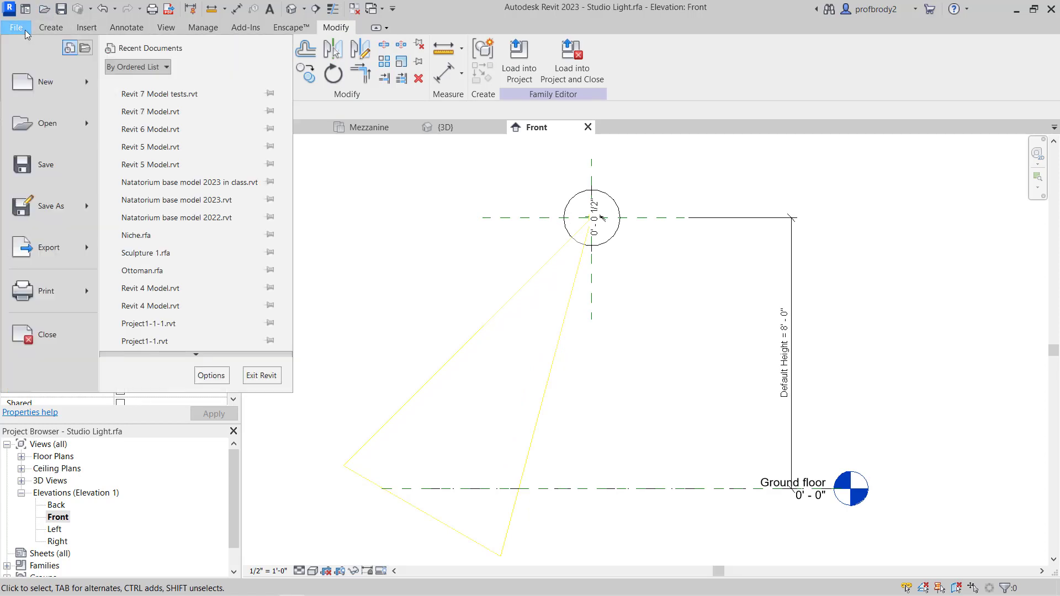
{"action": "mouse_move", "coordinate": [70, 208]}
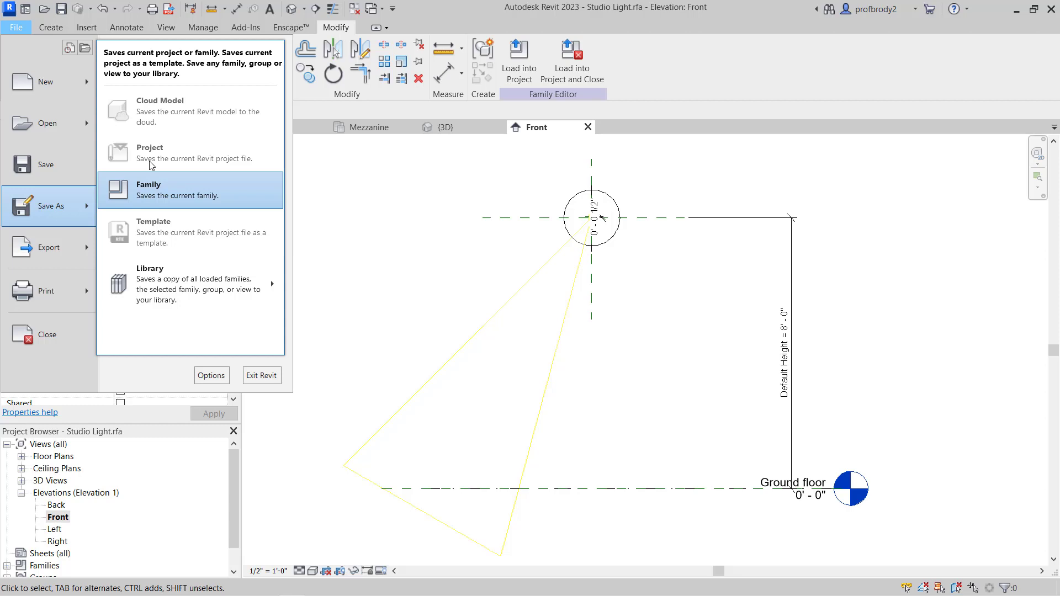
{"action": "left_click", "coordinate": [168, 185]}
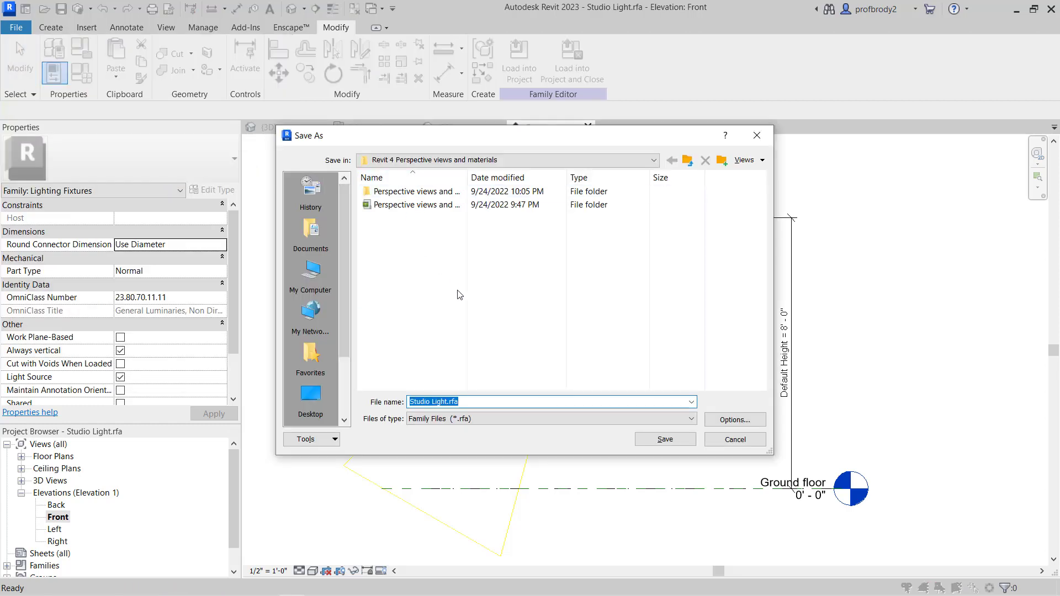
{"action": "left_click", "coordinate": [449, 402]}
{"action": "type", "text": "spot light"}
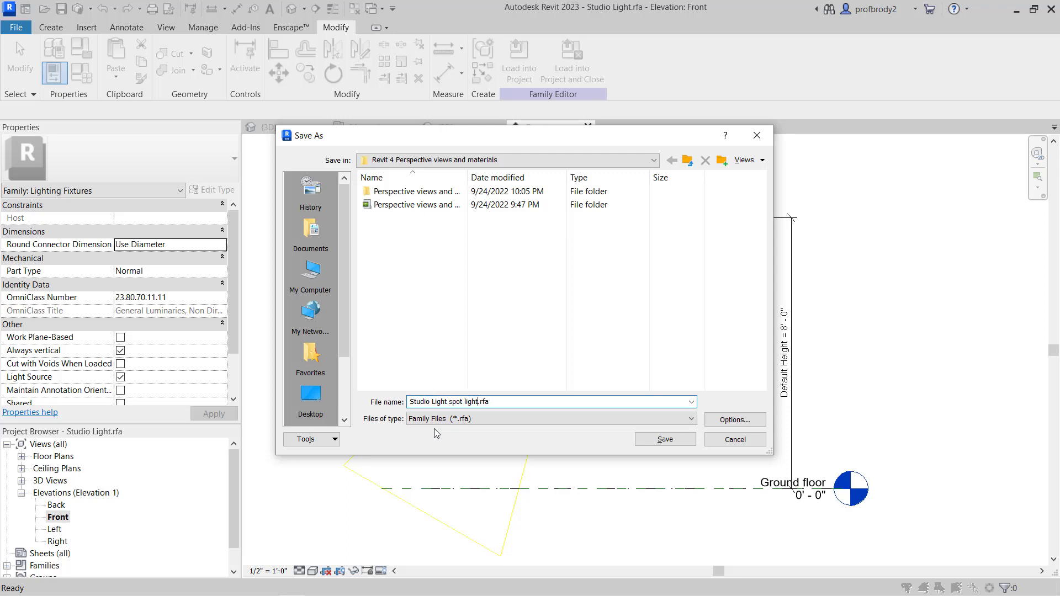
{"action": "left_click", "coordinate": [665, 439]}
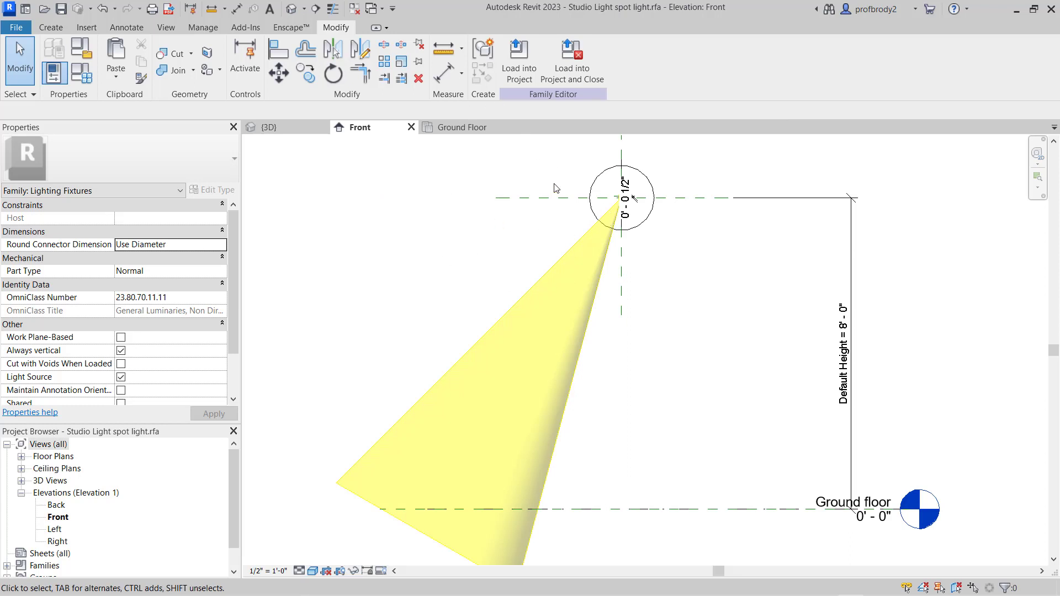
Load the spot light family into the project and place one 120V instance in line with the studio light, about 7' 4" from the wall's free end.
{"action": "left_click", "coordinate": [520, 69]}
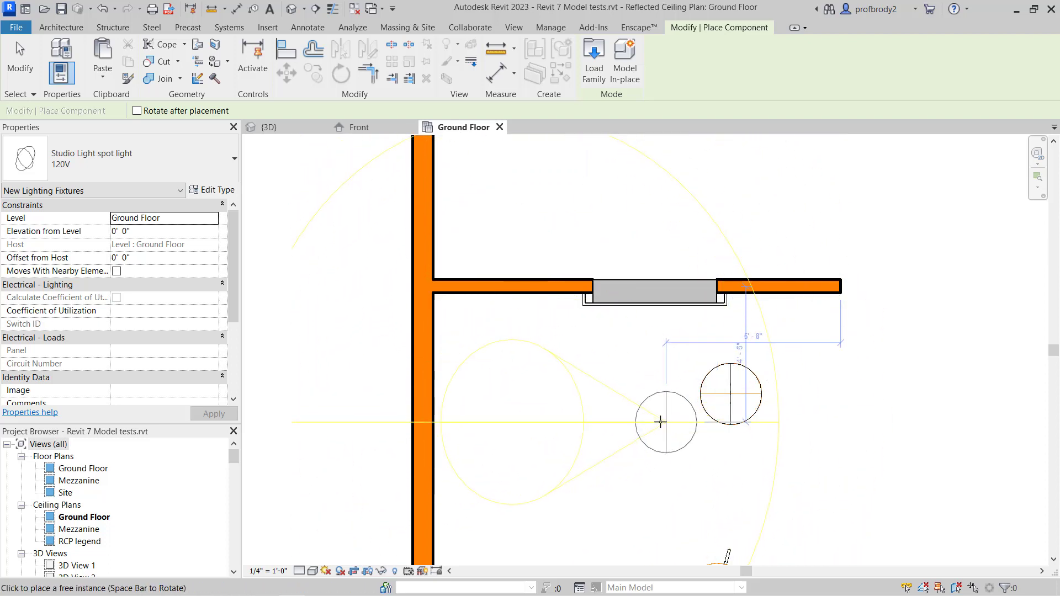
{"action": "left_click", "coordinate": [615, 393]}
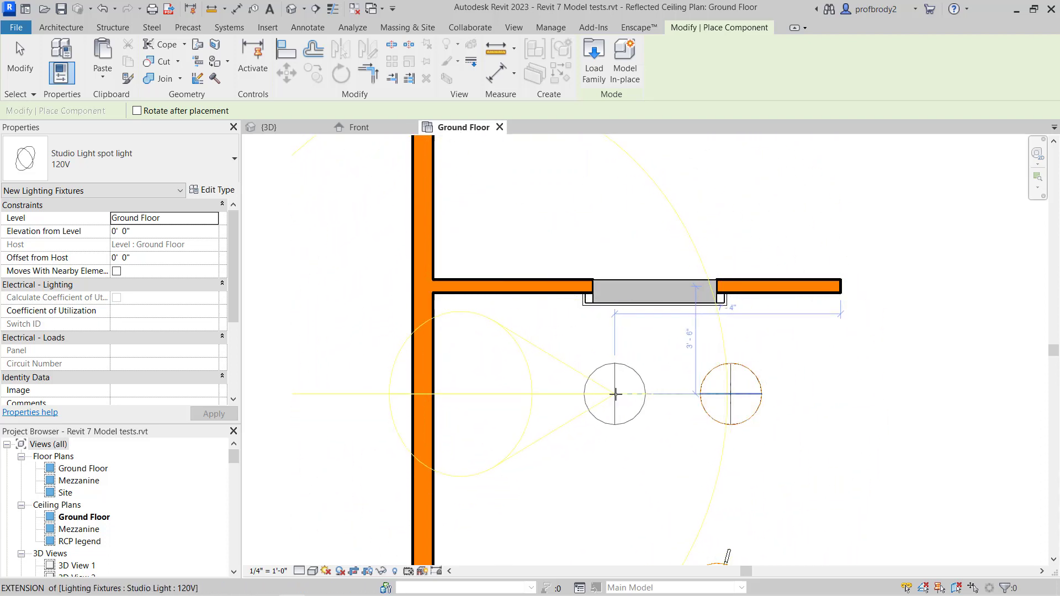
{"action": "left_click", "coordinate": [18, 68]}
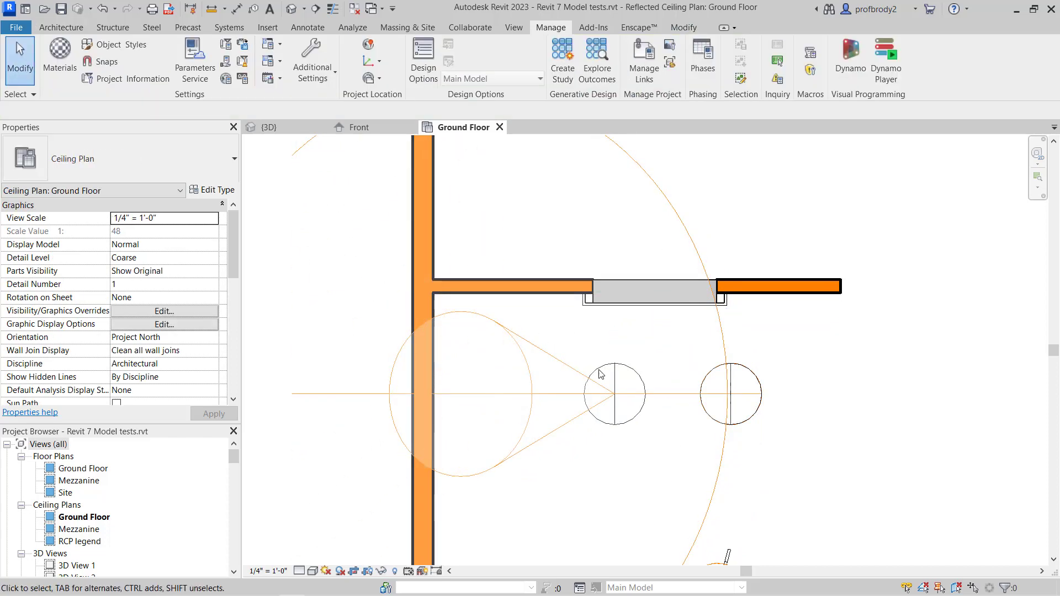
Move the original studio light away from the spot light, to about 1' 5" from the wall's free end.
{"action": "left_click", "coordinate": [748, 397]}
{"action": "left_click_drag", "start_coordinate": [747, 397], "coordinate": [805, 396]}
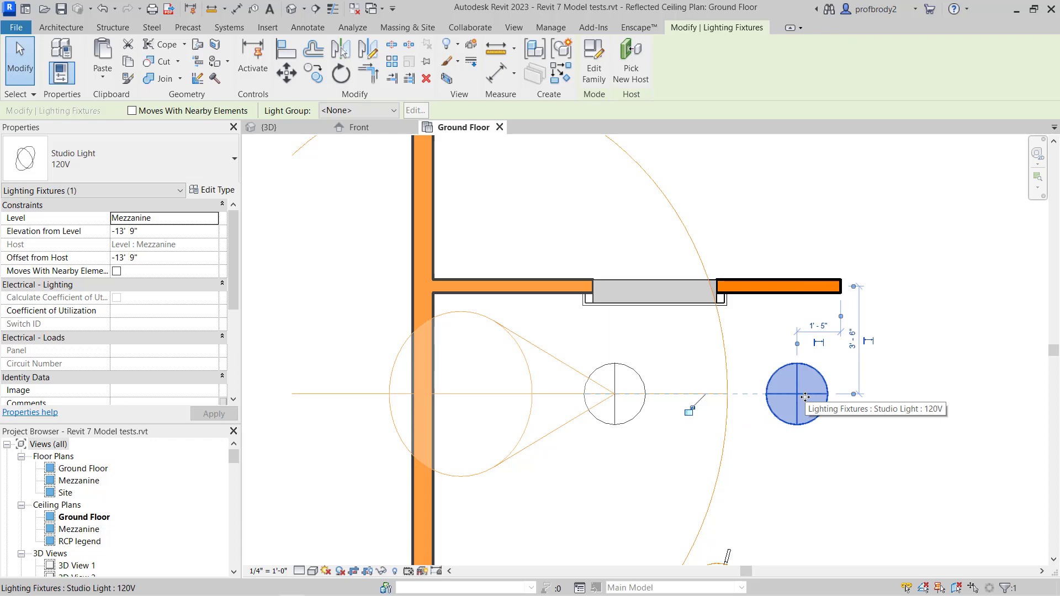
{"action": "left_click", "coordinate": [815, 428]}
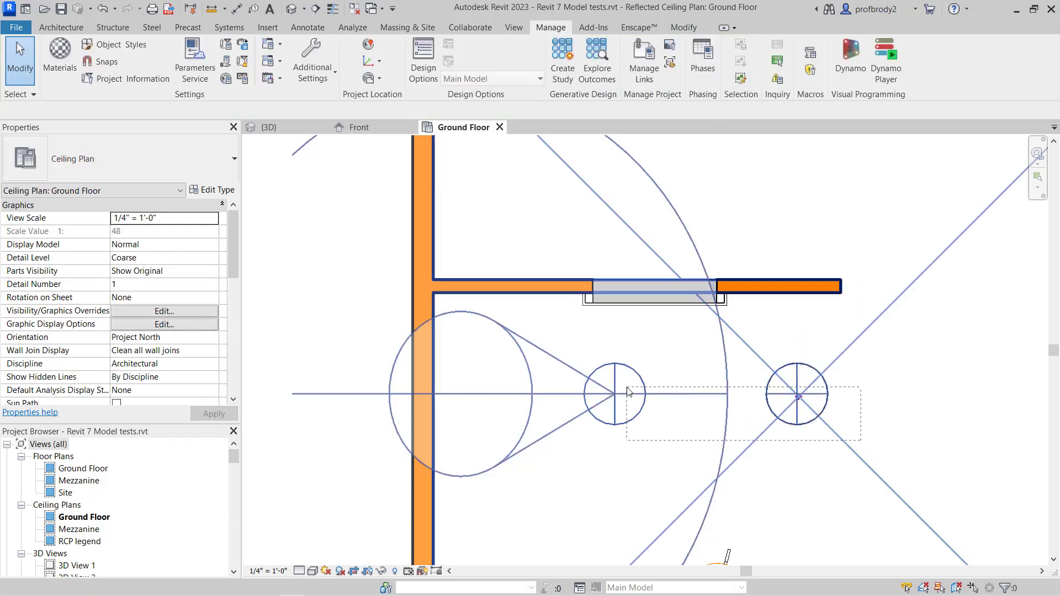
Filter a selection around the niche wall to the two lighting fixtures only and change both to the Studio Light spot light 277V type.
{"action": "left_click_drag", "start_coordinate": [815, 428], "coordinate": [664, 413]}
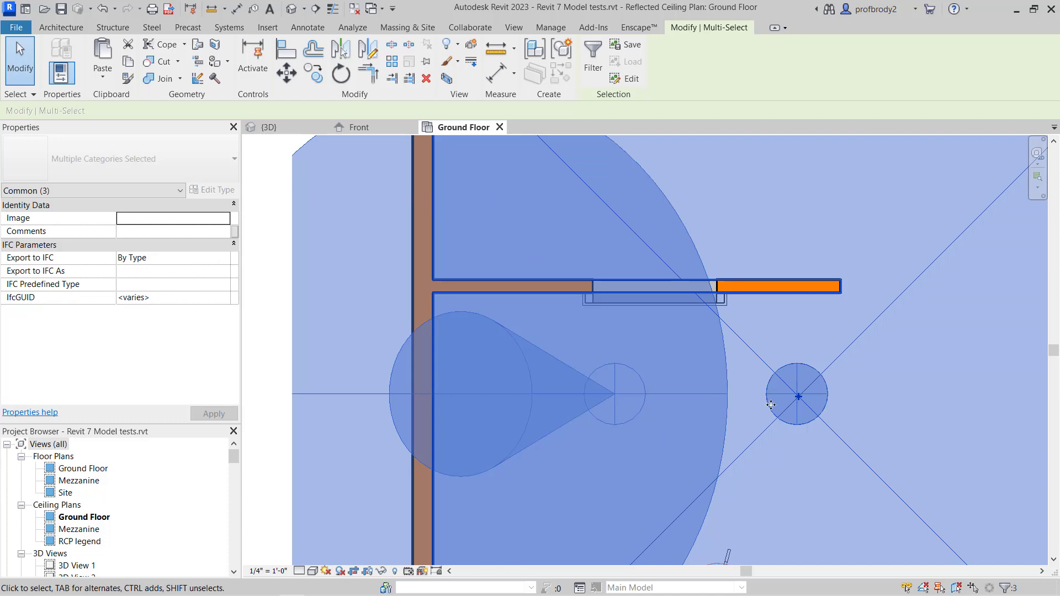
{"action": "left_click_drag", "start_coordinate": [911, 448], "coordinate": [524, 291]}
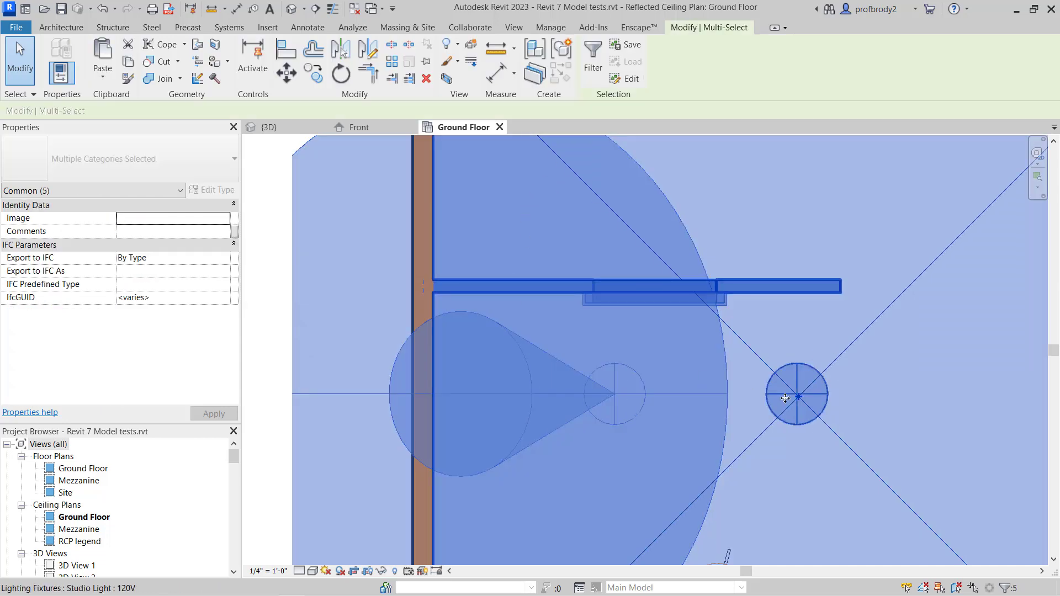
{"action": "left_click", "coordinate": [593, 58]}
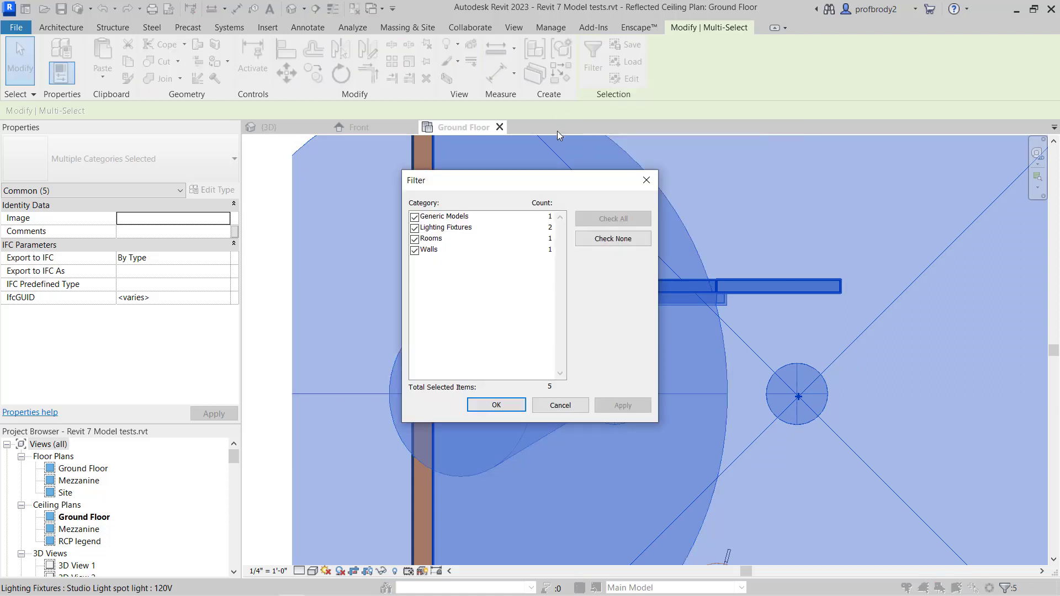
{"action": "left_click", "coordinate": [416, 217]}
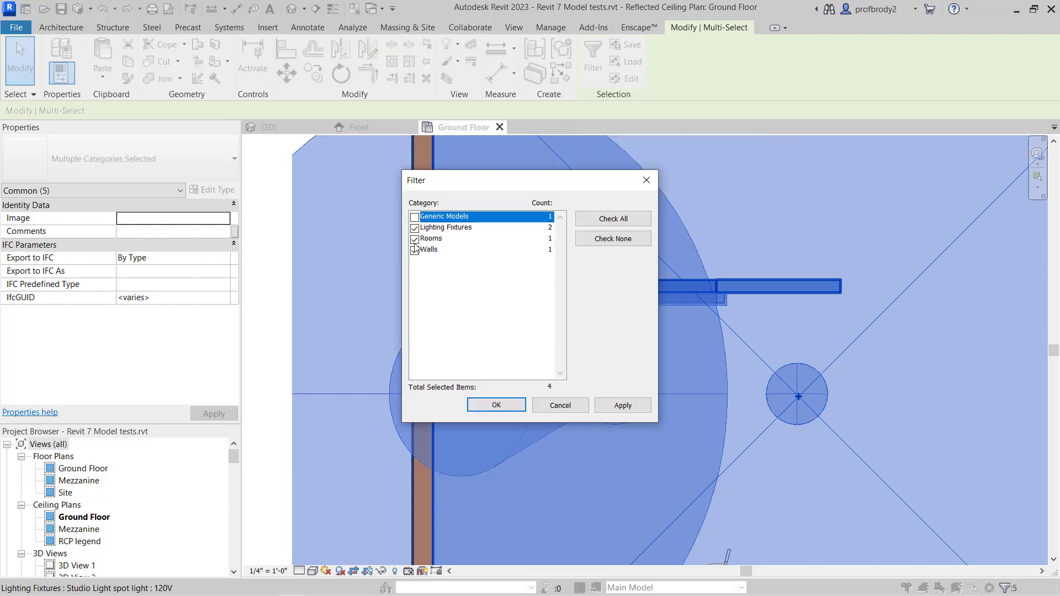
{"action": "left_click", "coordinate": [415, 241]}
{"action": "left_click", "coordinate": [416, 250]}
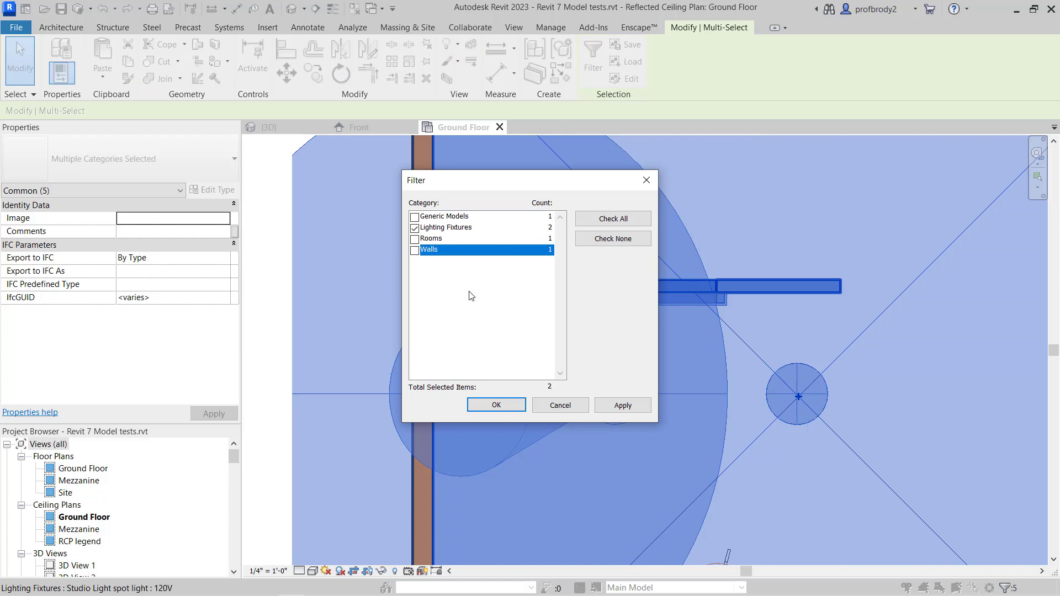
{"action": "left_click", "coordinate": [622, 405]}
{"action": "left_click", "coordinate": [500, 405]}
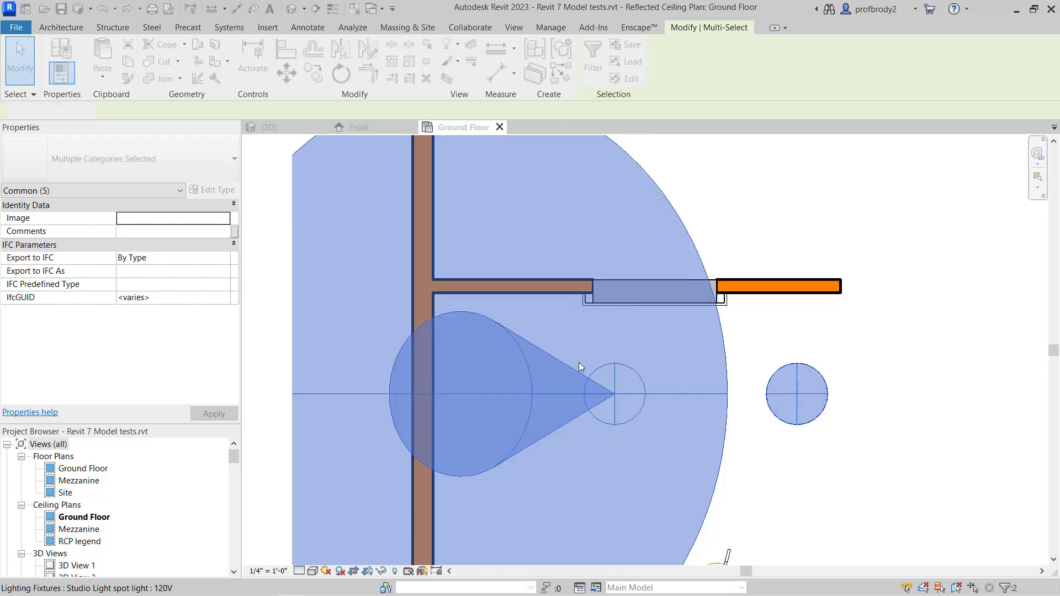
{"action": "left_click", "coordinate": [148, 153]}
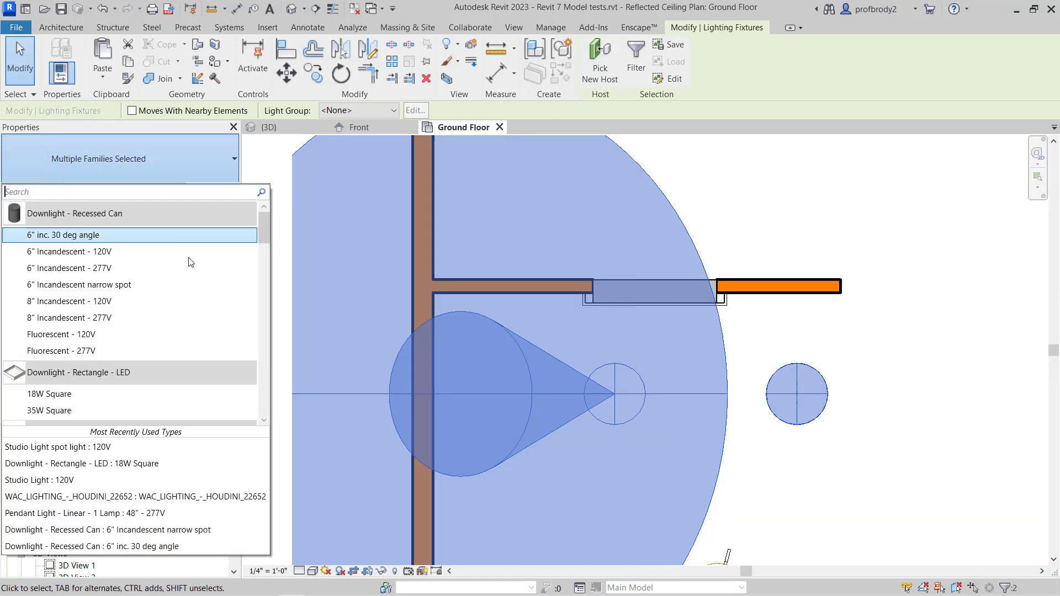
{"action": "left_click_drag", "start_coordinate": [263, 230], "coordinate": [221, 331]}
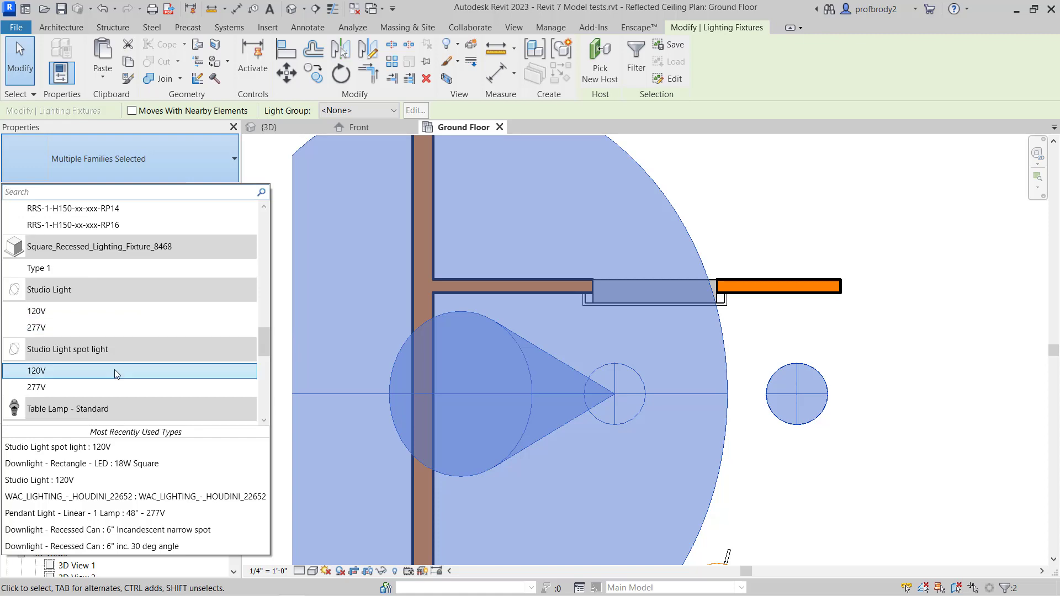
{"action": "left_click", "coordinate": [76, 386]}
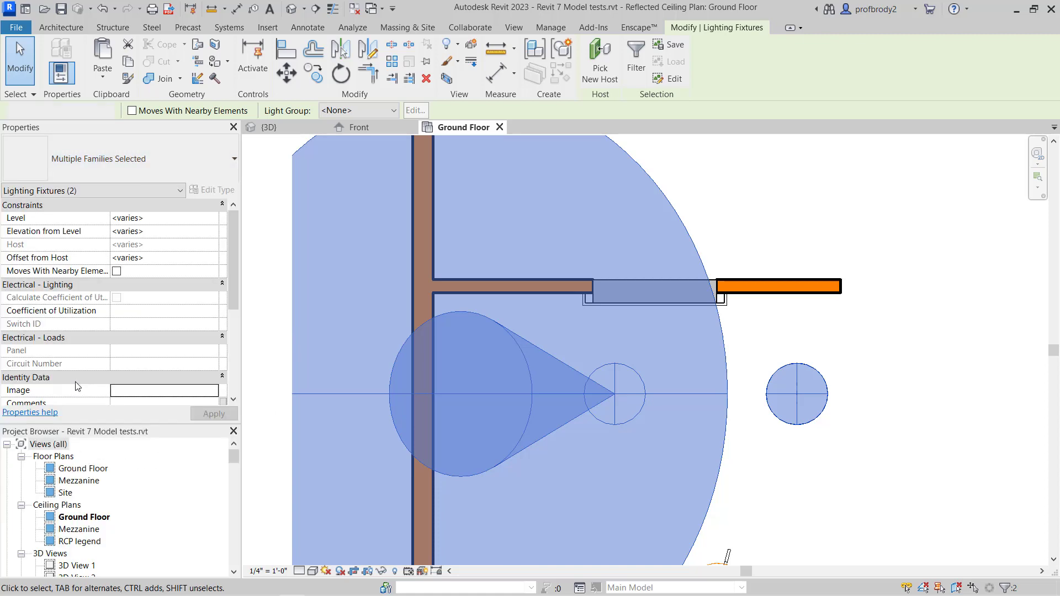
{"action": "left_click", "coordinate": [782, 494]}
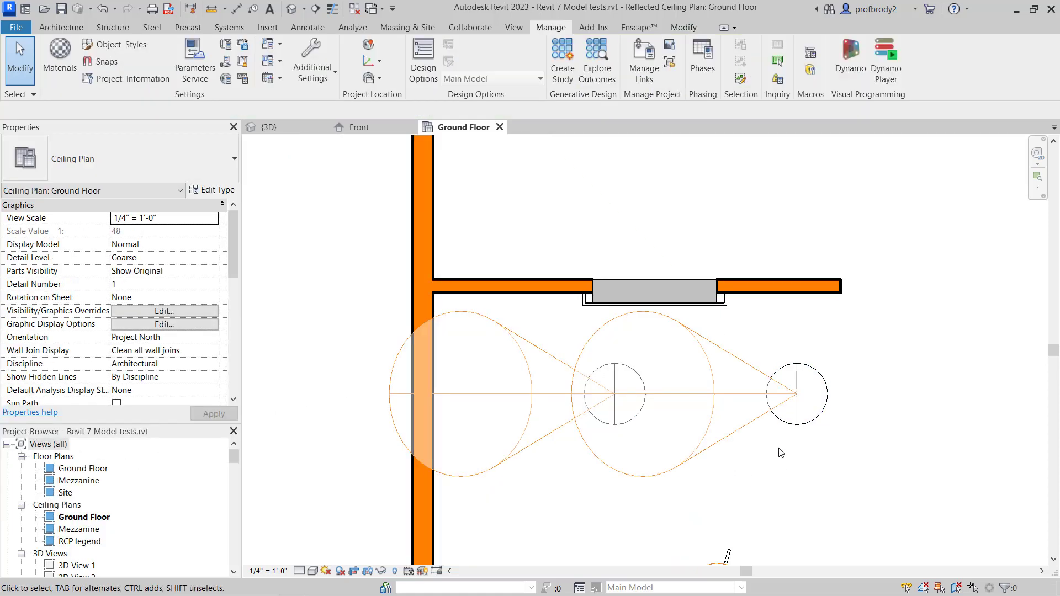
Rotate the spot light near the wall's free end about 45° so its cone aims at the niche, and select the other spot light.
{"action": "left_click", "coordinate": [739, 408]}
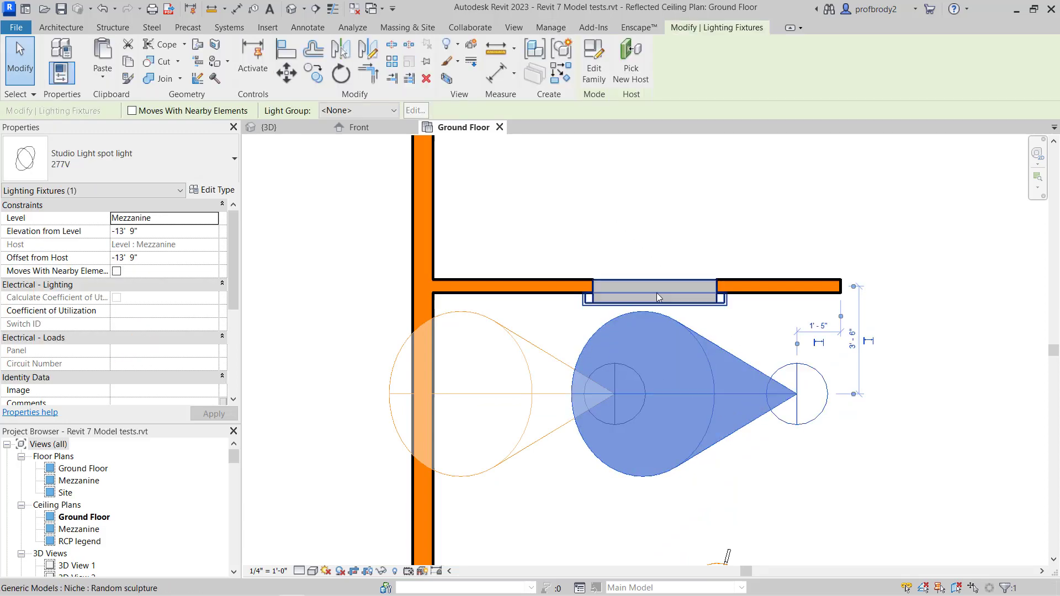
{"action": "left_click", "coordinate": [340, 73]}
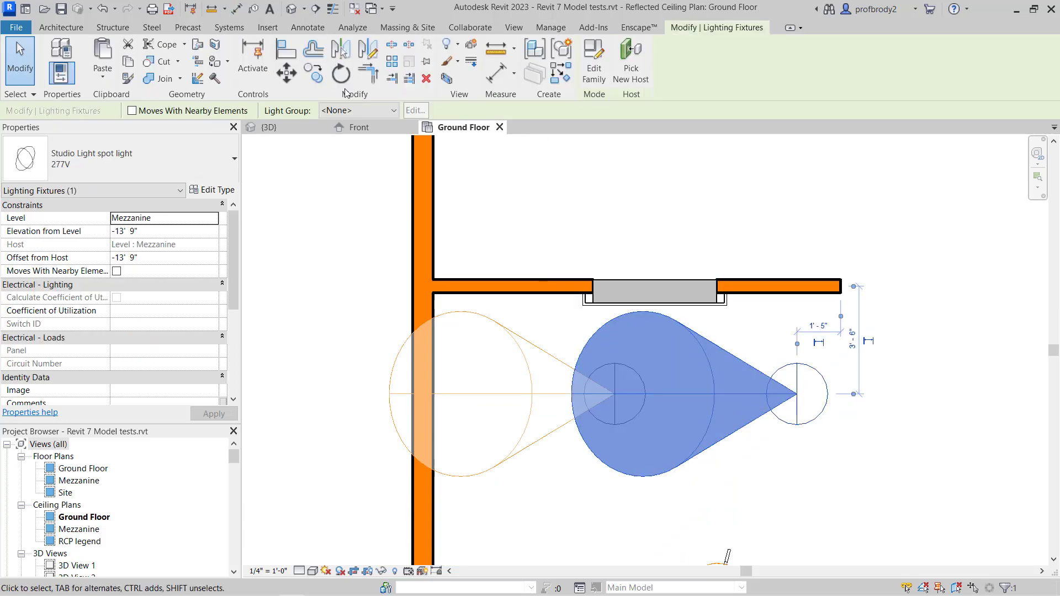
{"action": "left_click", "coordinate": [617, 395]}
{"action": "left_click", "coordinate": [635, 239]}
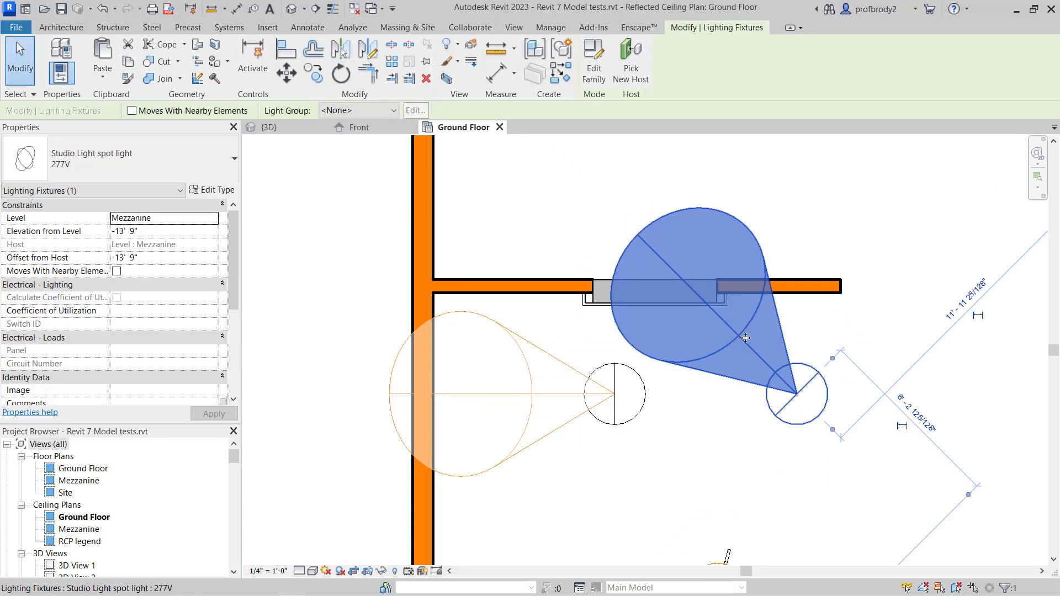
{"action": "left_click", "coordinate": [601, 399]}
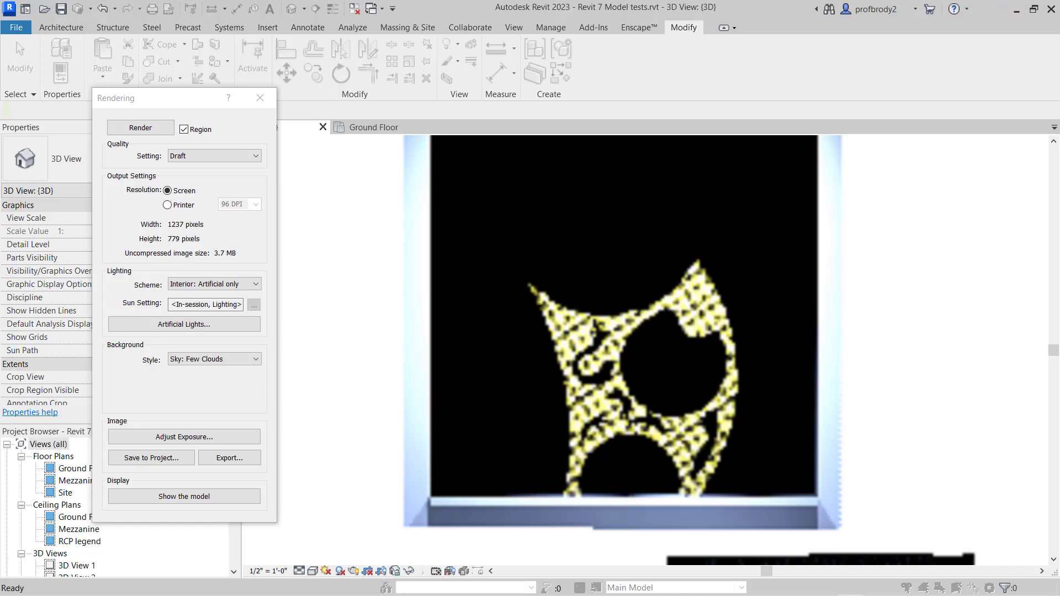
Orient the whole 3D building model to a straight top-down view with north up.
{"action": "left_click", "coordinate": [471, 260]}
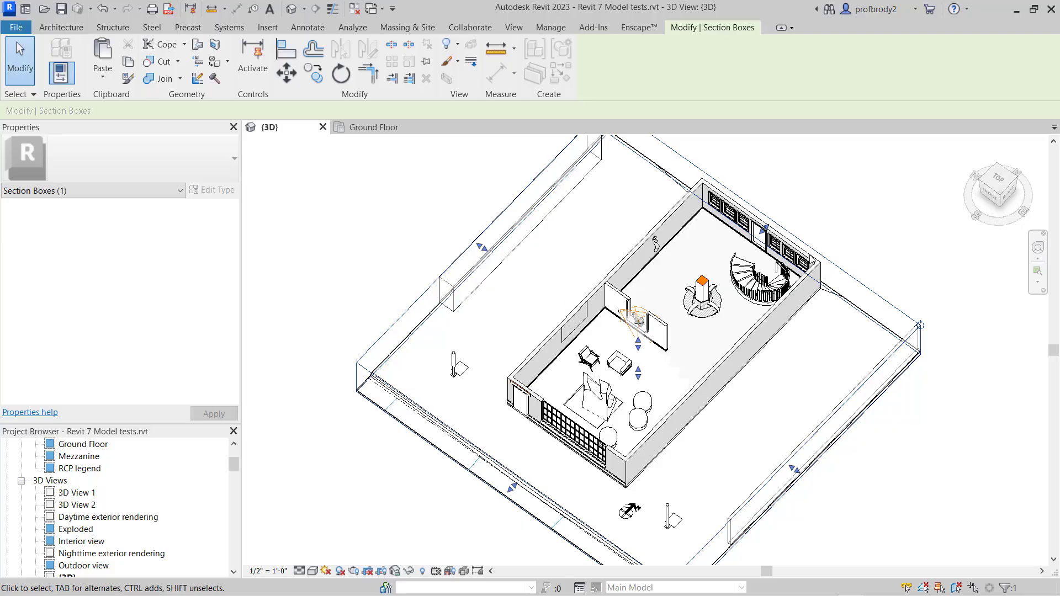
{"action": "scroll", "coordinate": [720, 294], "scroll_direction": "up", "scroll_amount": 3}
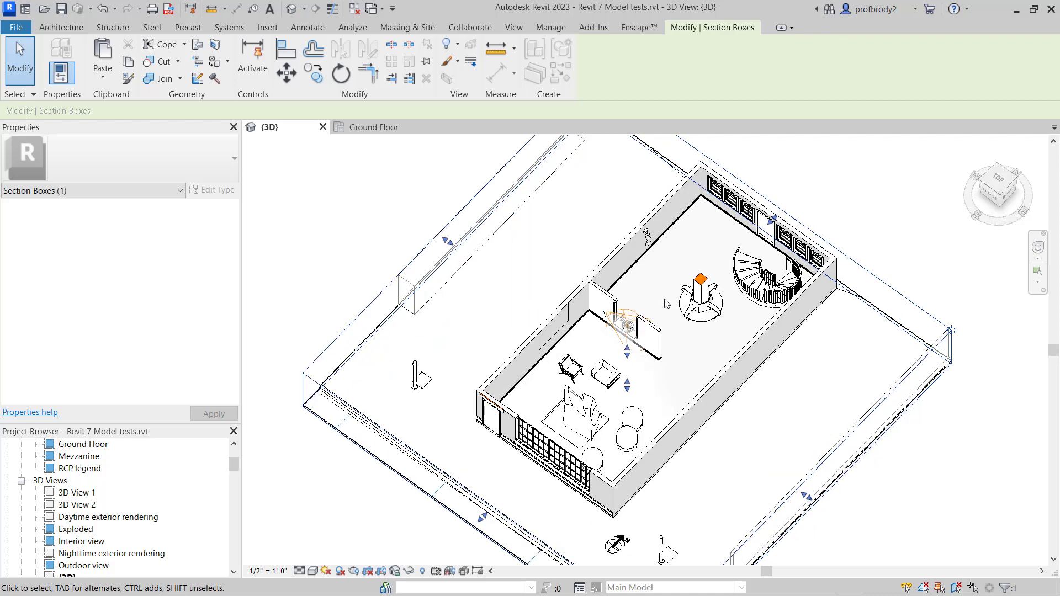
{"action": "scroll", "coordinate": [664, 307], "scroll_direction": "down", "scroll_amount": 2}
{"action": "scroll", "coordinate": [664, 307], "scroll_direction": "up", "scroll_amount": 1}
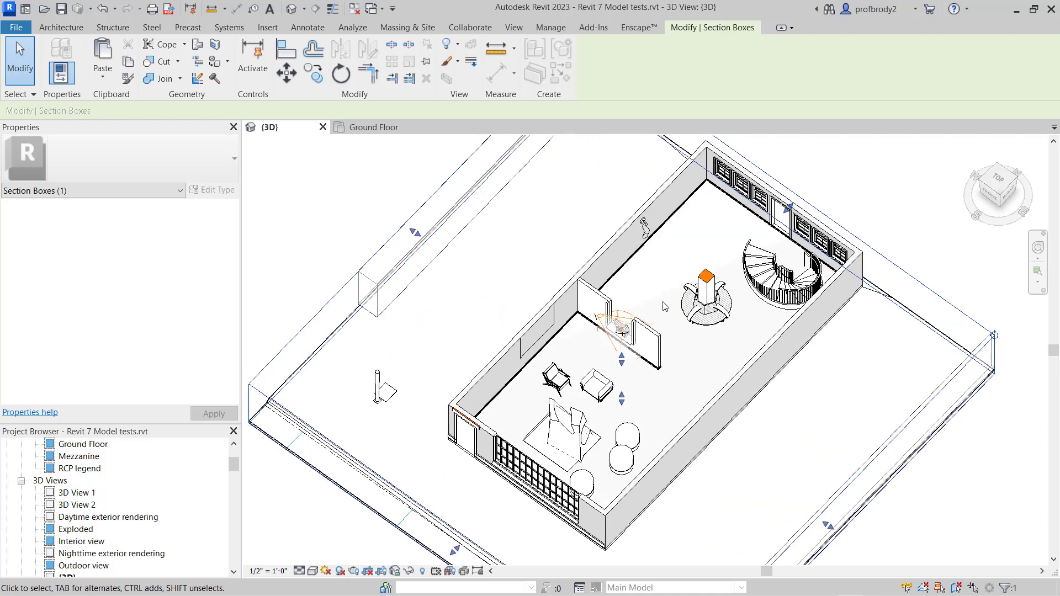
{"action": "left_click", "coordinate": [1002, 181]}
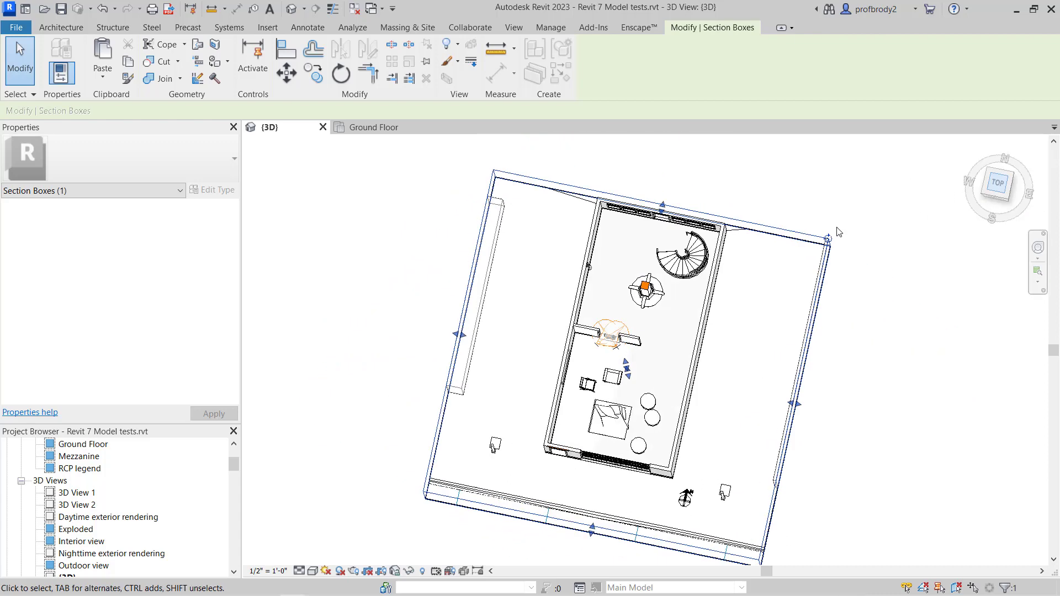
{"action": "scroll", "coordinate": [627, 333], "scroll_direction": "up", "scroll_amount": 2}
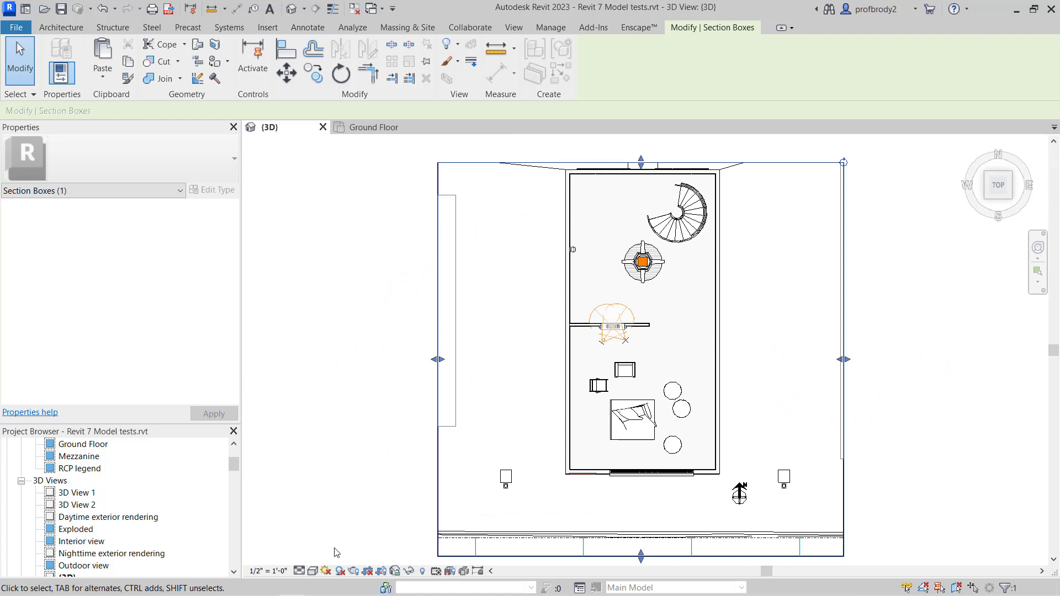
Render the top view in Draft quality with the Interior: Sun and Artificial scheme, inspect the result and close the rendering settings.
{"action": "left_click", "coordinate": [352, 569]}
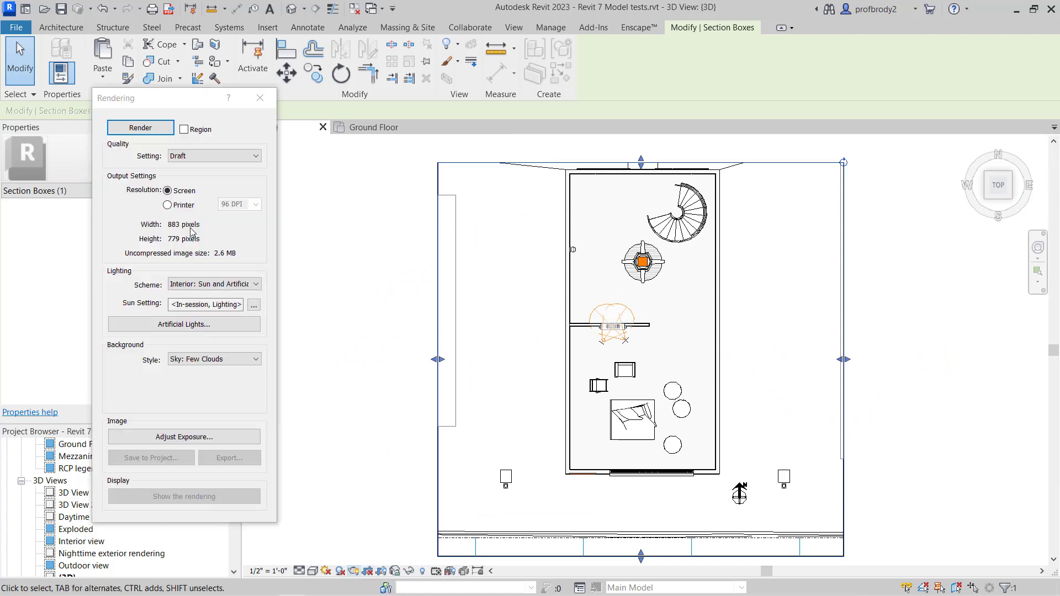
{"action": "left_click", "coordinate": [208, 285]}
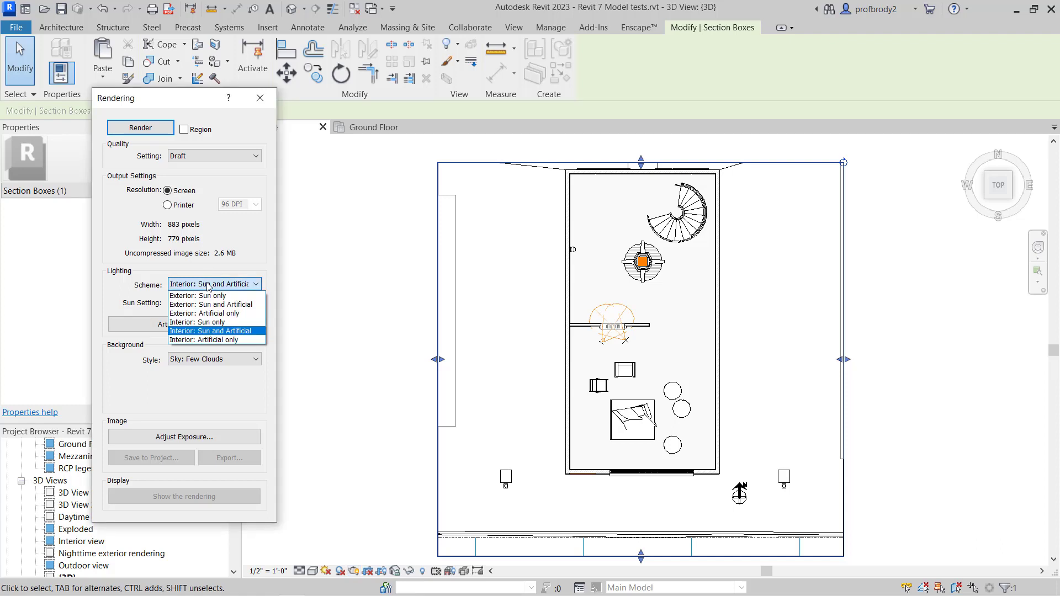
{"action": "left_click", "coordinate": [215, 331]}
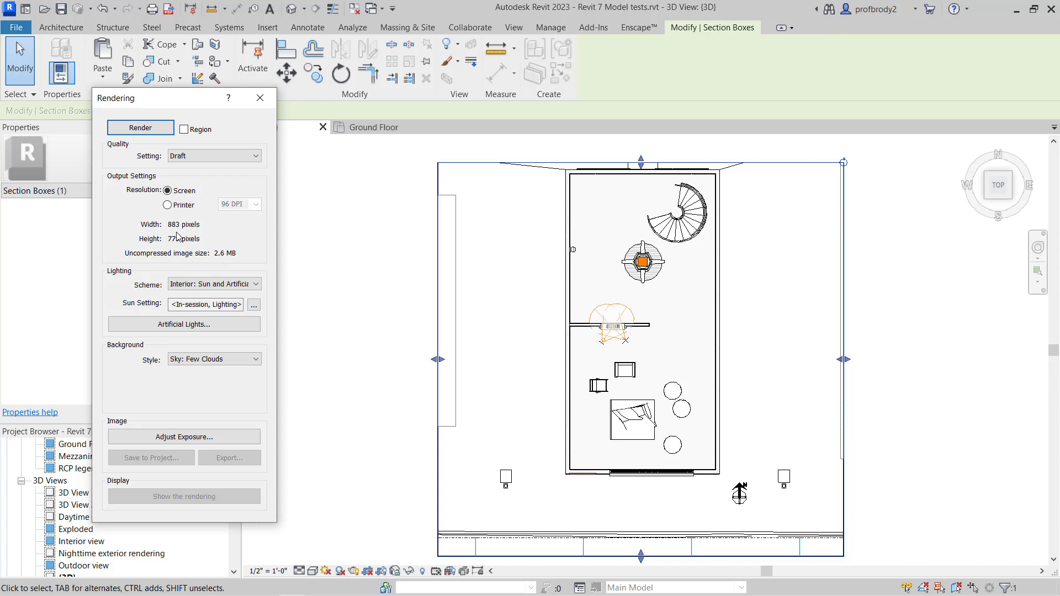
{"action": "left_click", "coordinate": [141, 128]}
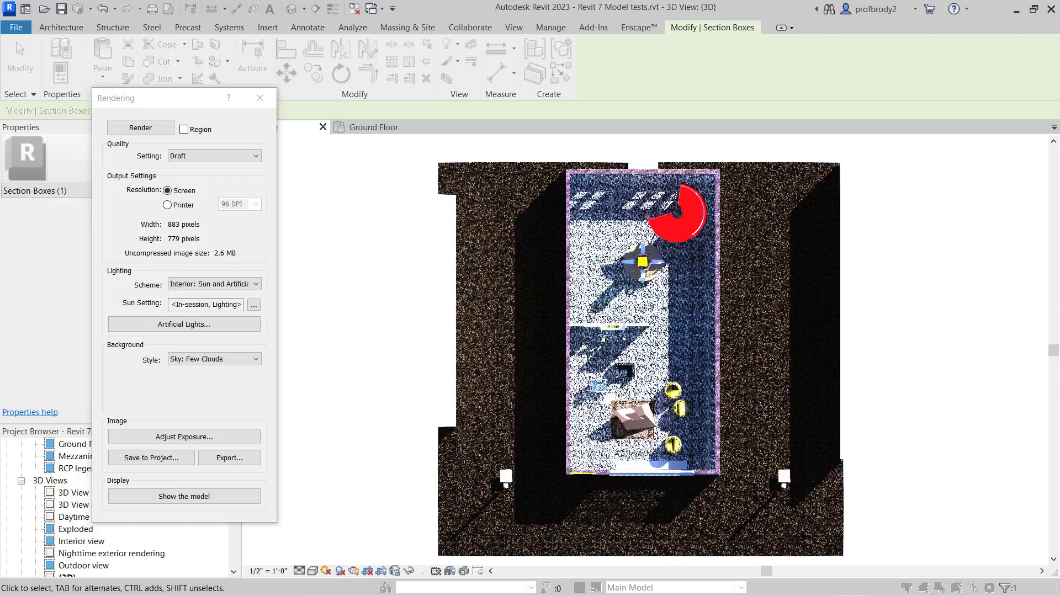
{"action": "scroll", "coordinate": [811, 534], "scroll_direction": "up", "scroll_amount": 2}
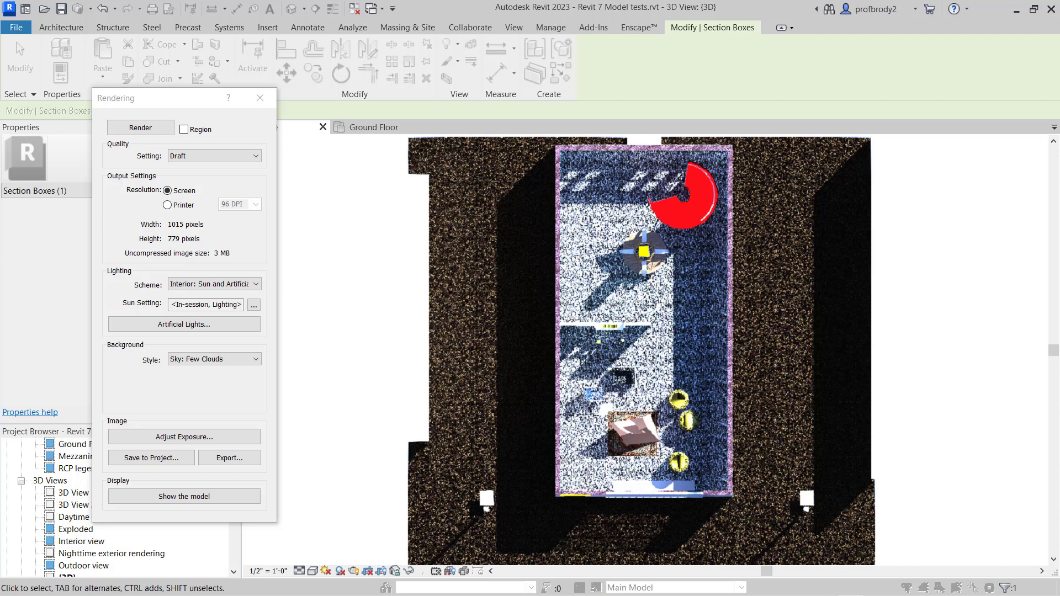
{"action": "left_click", "coordinate": [260, 98]}
{"action": "scroll", "coordinate": [391, 273], "scroll_direction": "down", "scroll_amount": 3}
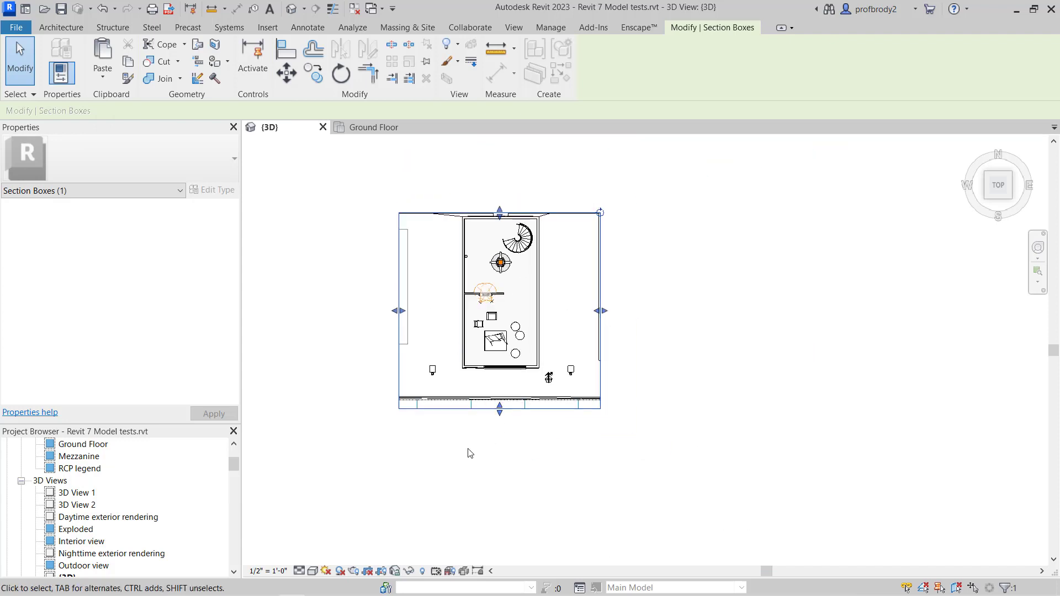
Make the crop region visible and turn on cropping for the top-down 3D view.
{"action": "left_click", "coordinate": [467, 452]}
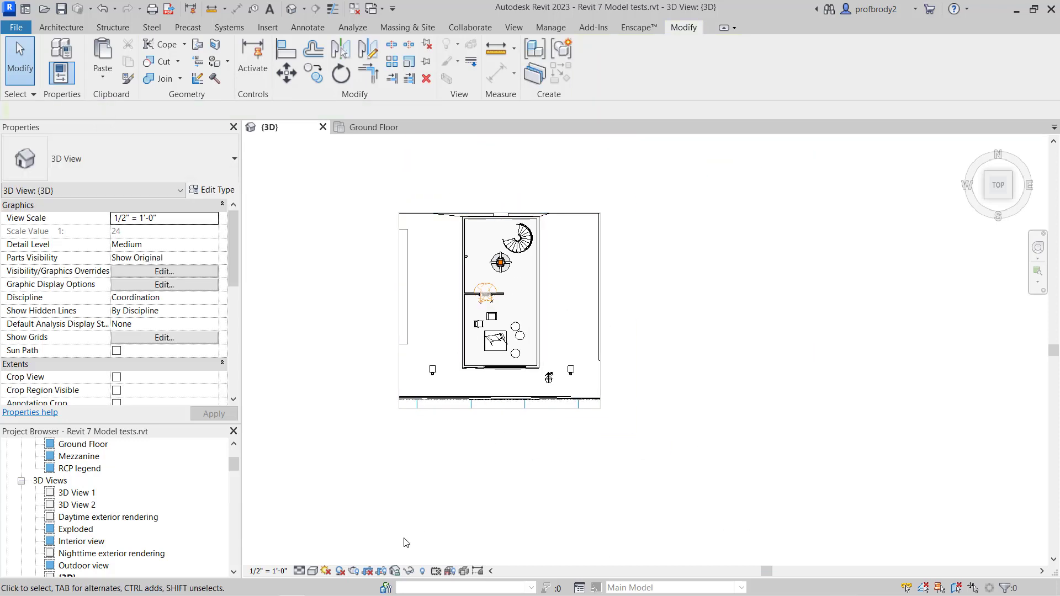
{"action": "left_click", "coordinate": [381, 572]}
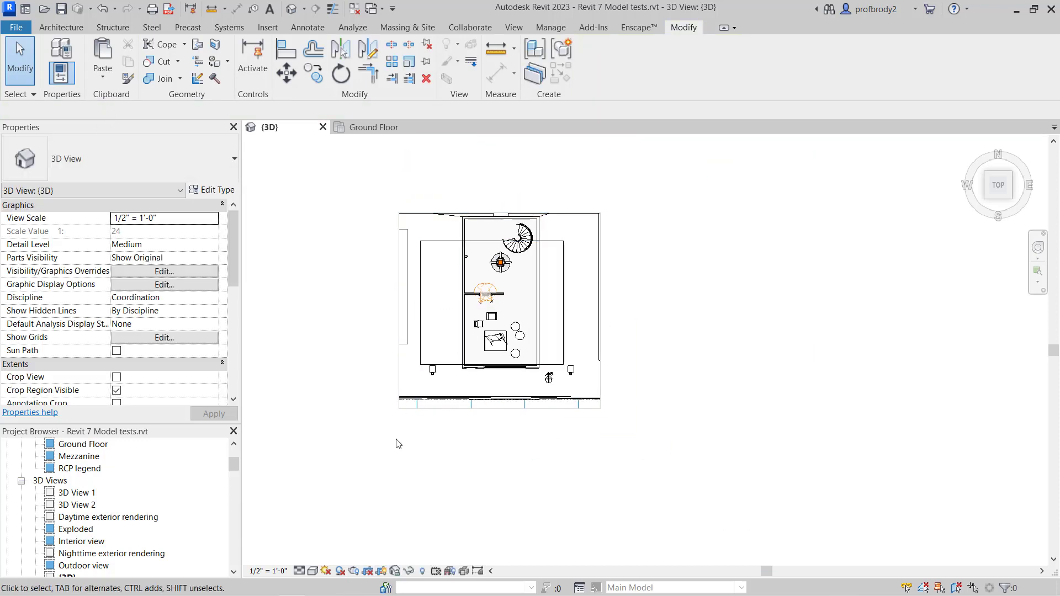
{"action": "left_click", "coordinate": [367, 571]}
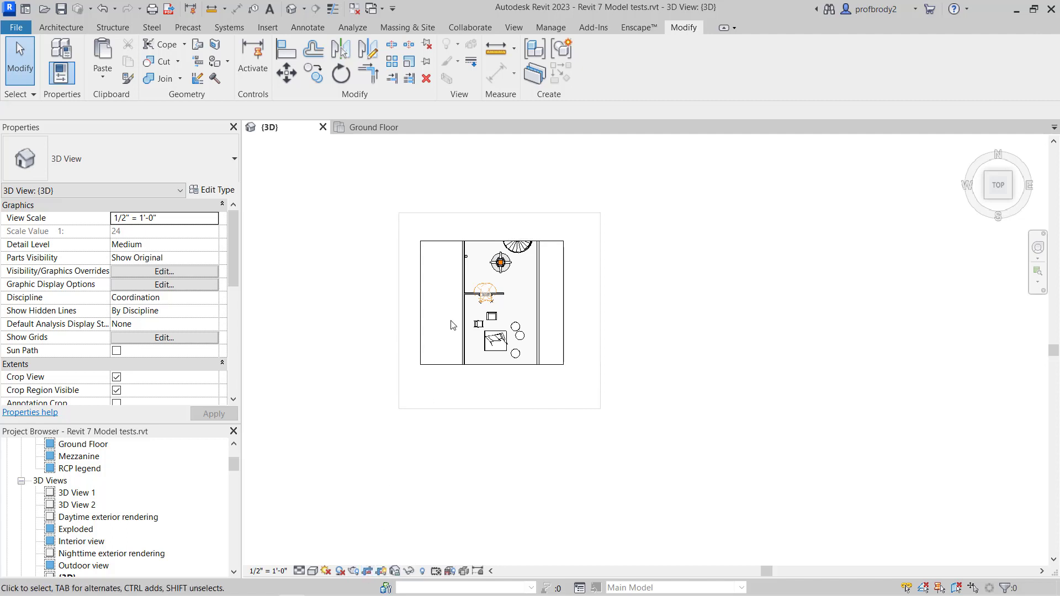
Resize the crop region on all sides to fit closely around the building's outer walls.
{"action": "left_click", "coordinate": [421, 330]}
{"action": "left_click_drag", "start_coordinate": [420, 303], "coordinate": [445, 302]}
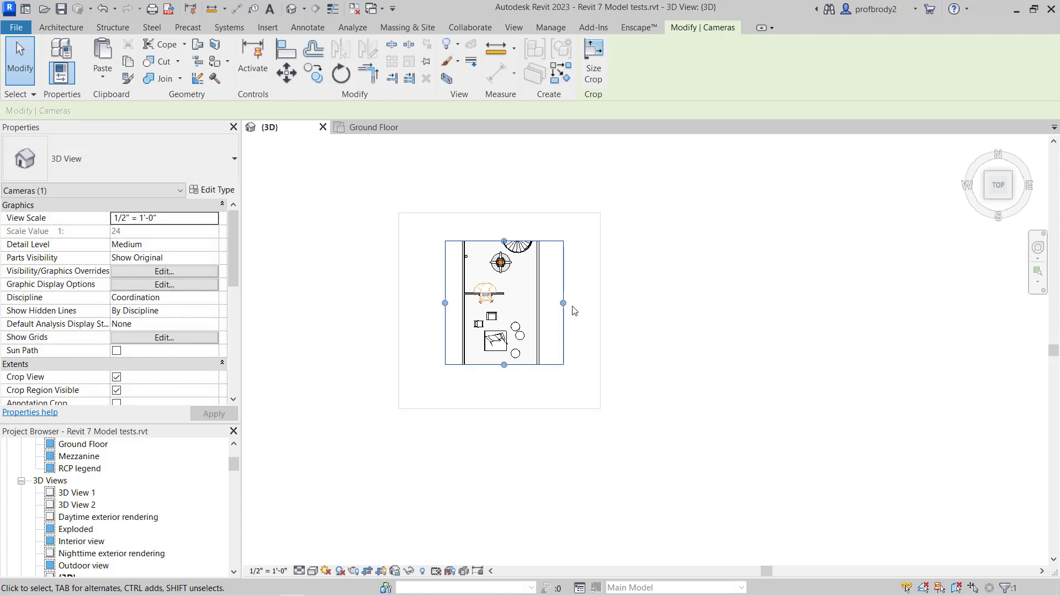
{"action": "left_click_drag", "start_coordinate": [560, 303], "coordinate": [557, 302]}
{"action": "mouse_move", "coordinate": [502, 365]}
{"action": "left_mouse_down"}
{"action": "mouse_move", "coordinate": [505, 400]}
{"action": "mouse_move", "coordinate": [502, 364]}
{"action": "left_mouse_up"}
{"action": "left_click_drag", "start_coordinate": [557, 307], "coordinate": [543, 307]}
{"action": "left_click_drag", "start_coordinate": [445, 307], "coordinate": [458, 307]}
{"action": "left_click_drag", "start_coordinate": [500, 241], "coordinate": [500, 211]}
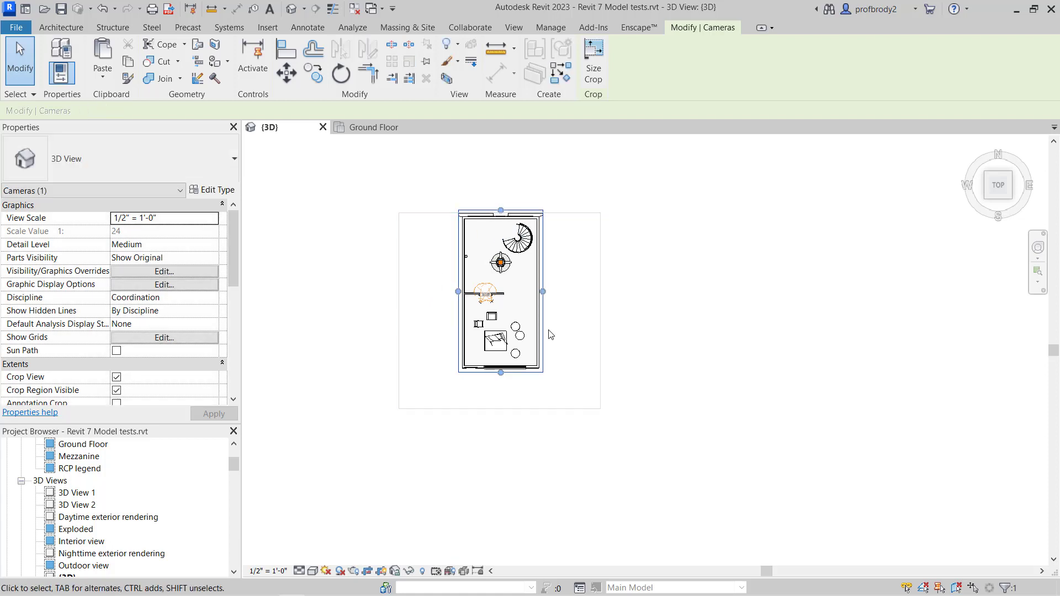
Clear the crop region selection and open the rendering settings for the cropped top view.
{"action": "left_click", "coordinate": [432, 328]}
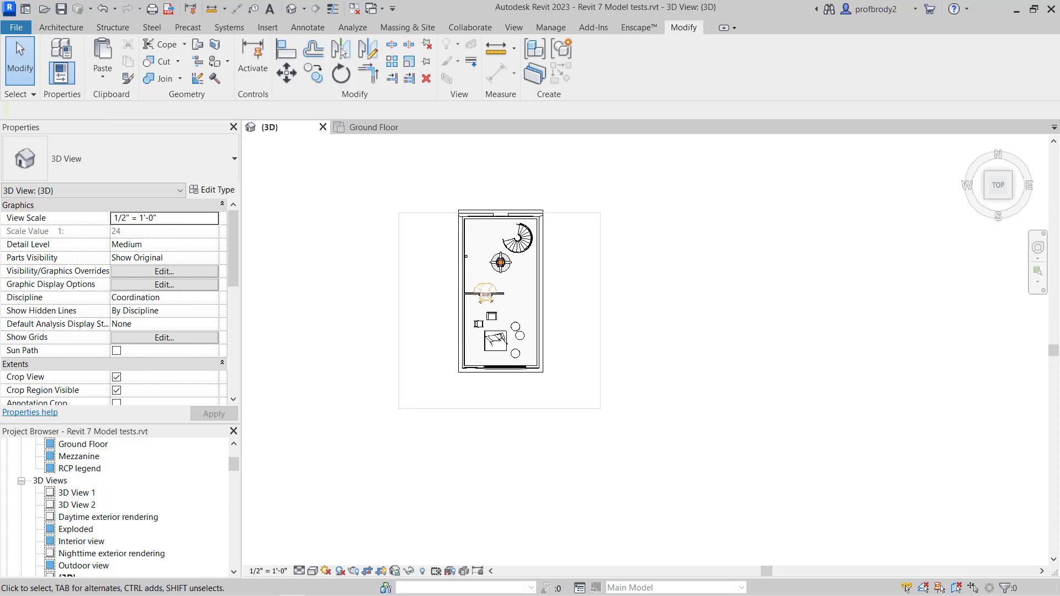
{"action": "key", "text": "r"}
{"action": "key", "text": "r"}
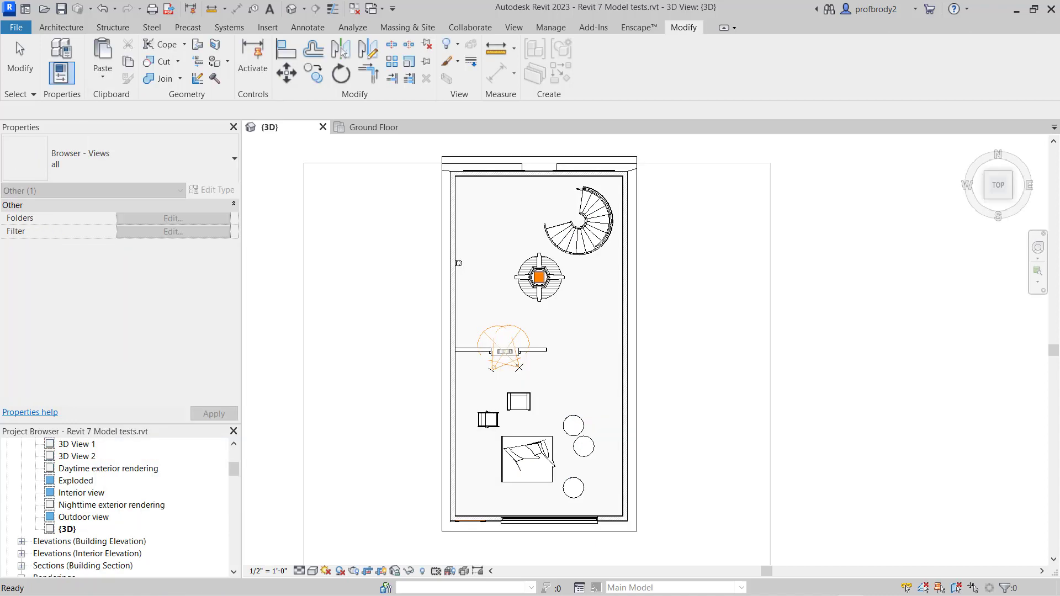
Duplicate the {3D} view with detailing and rename the copy "Plan for render".
{"action": "left_click", "coordinate": [68, 530]}
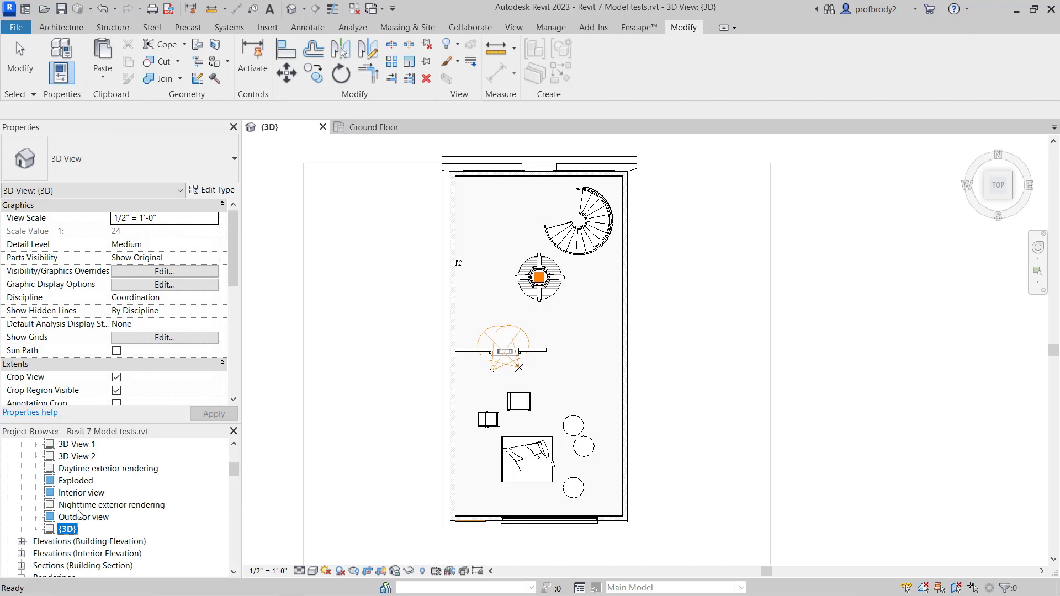
{"action": "right_click", "coordinate": [62, 530]}
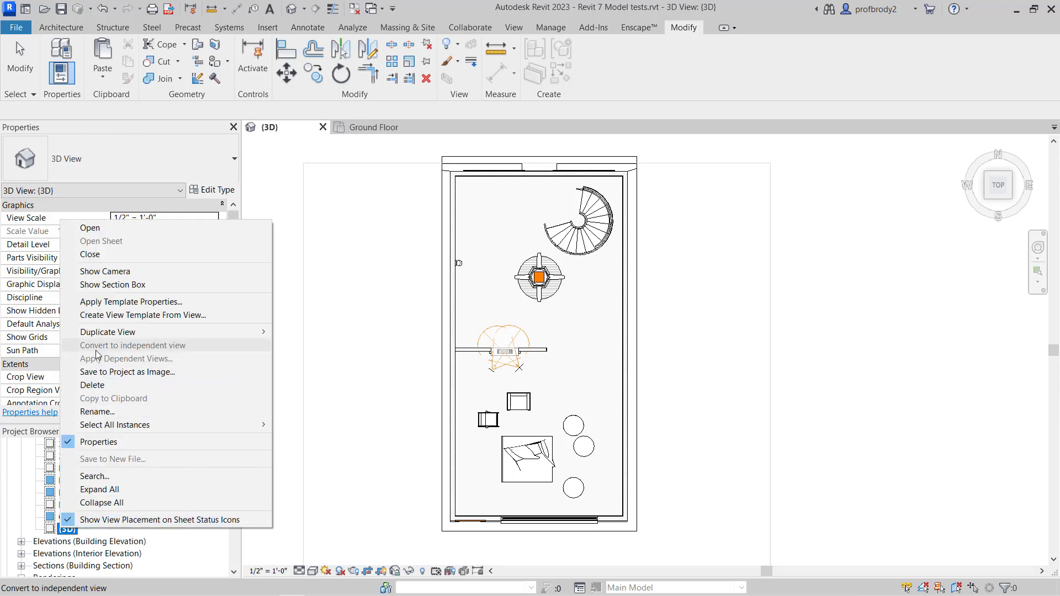
{"action": "mouse_move", "coordinate": [221, 338]}
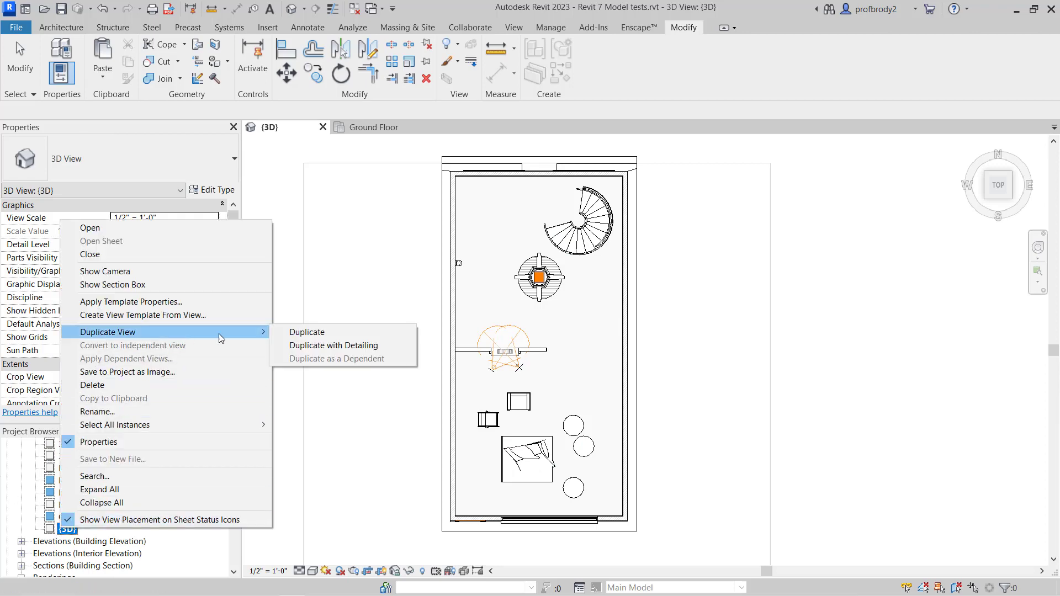
{"action": "left_click", "coordinate": [303, 346]}
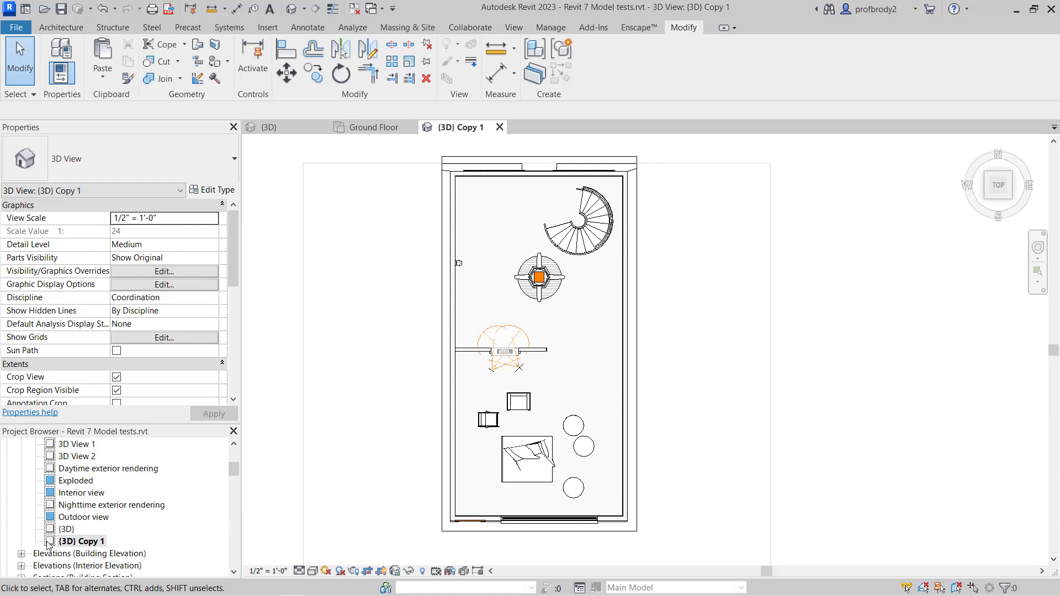
{"action": "left_click", "coordinate": [76, 543]}
{"action": "left_click", "coordinate": [75, 543]}
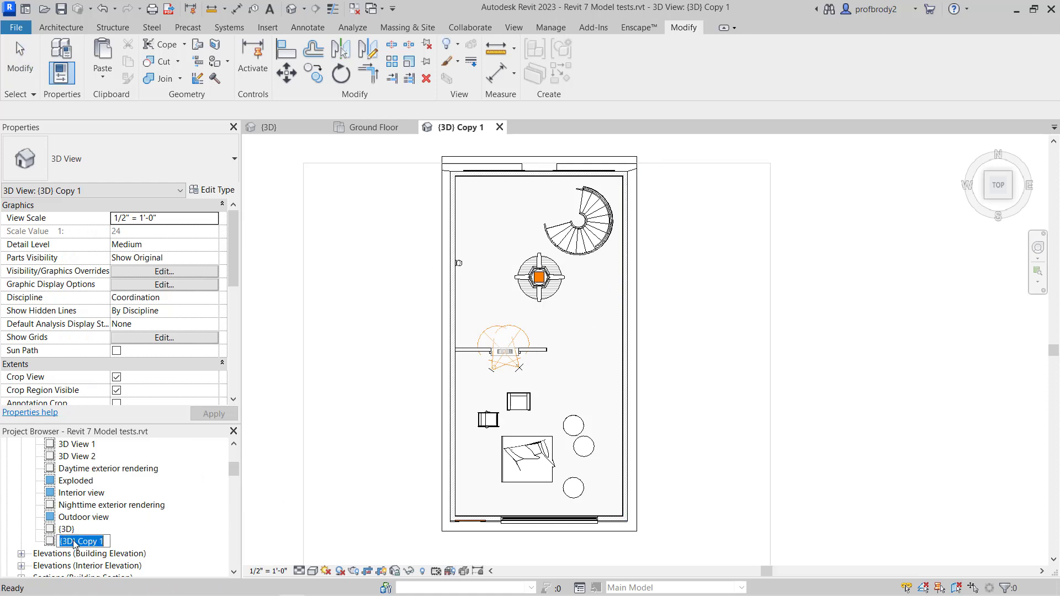
{"action": "type", "text": "Plan for render"}
{"action": "key", "text": "Return"}
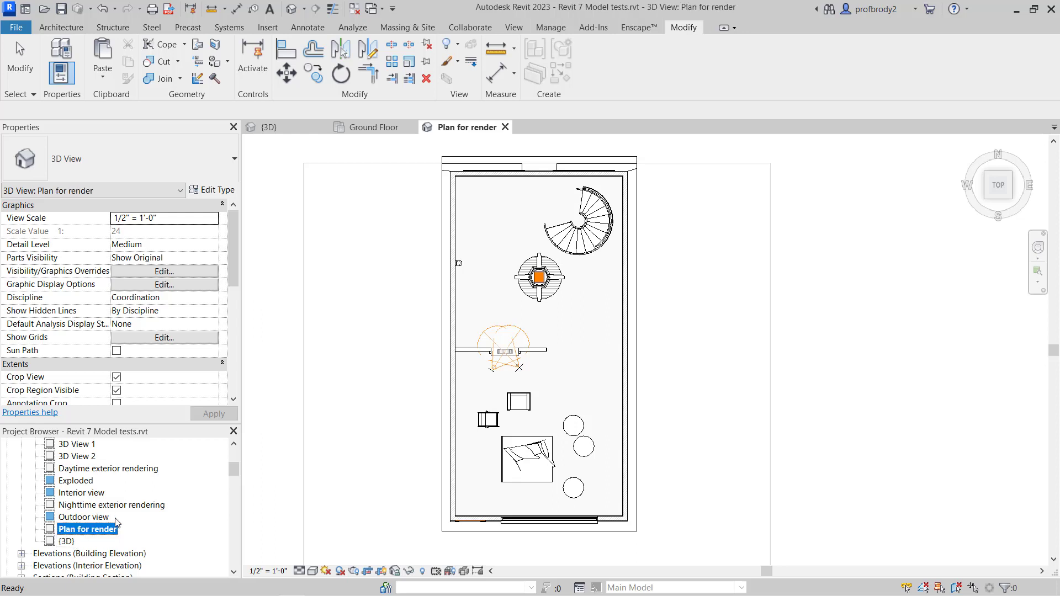
Duplicate the "Plan for render" view with detailing and rename the copy "Section for render".
{"action": "right_click", "coordinate": [83, 529]}
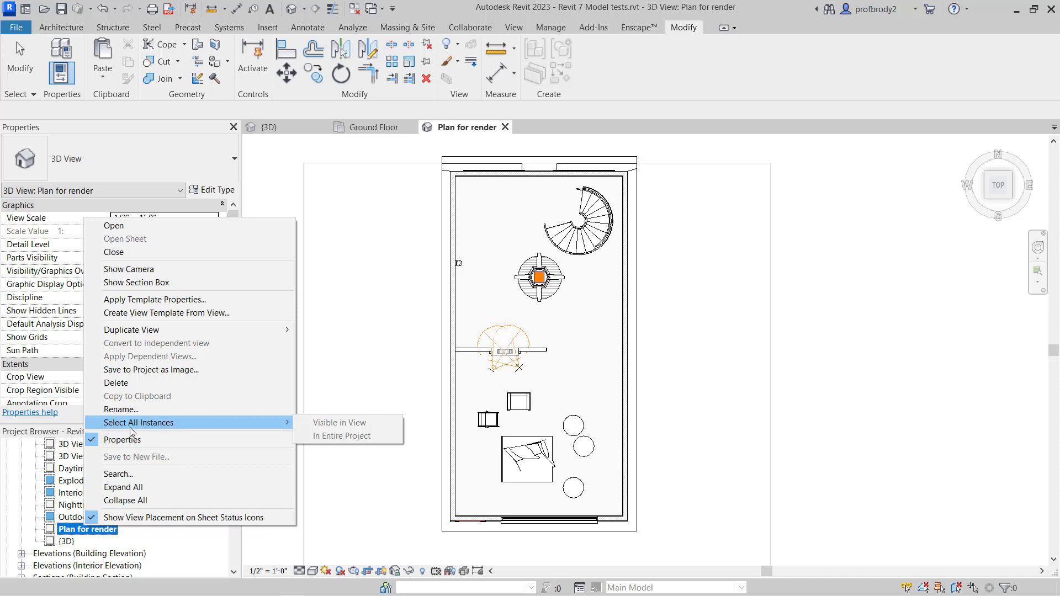
{"action": "mouse_move", "coordinate": [144, 337]}
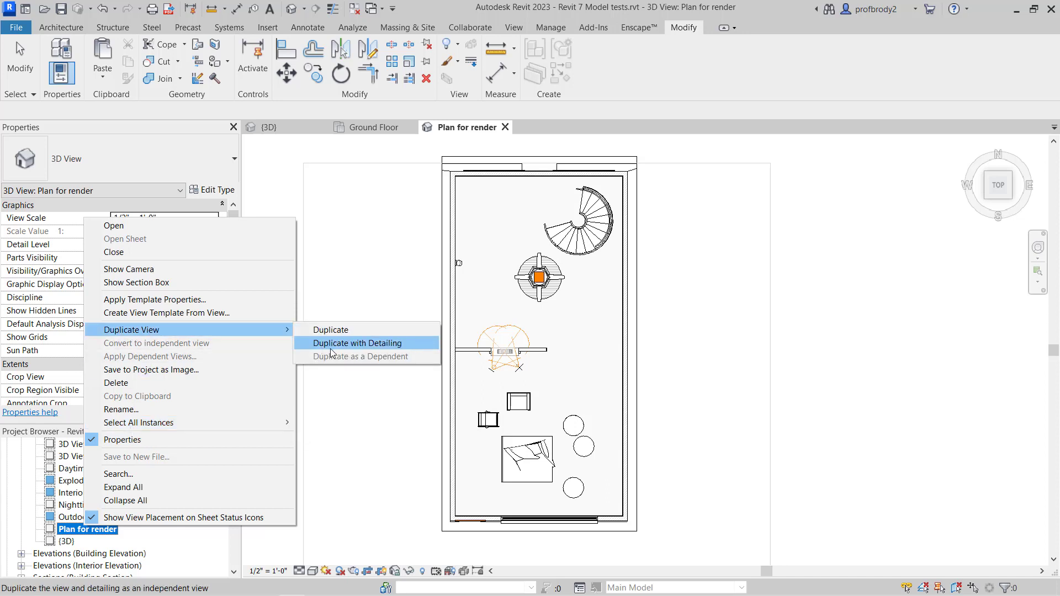
{"action": "left_click", "coordinate": [337, 343]}
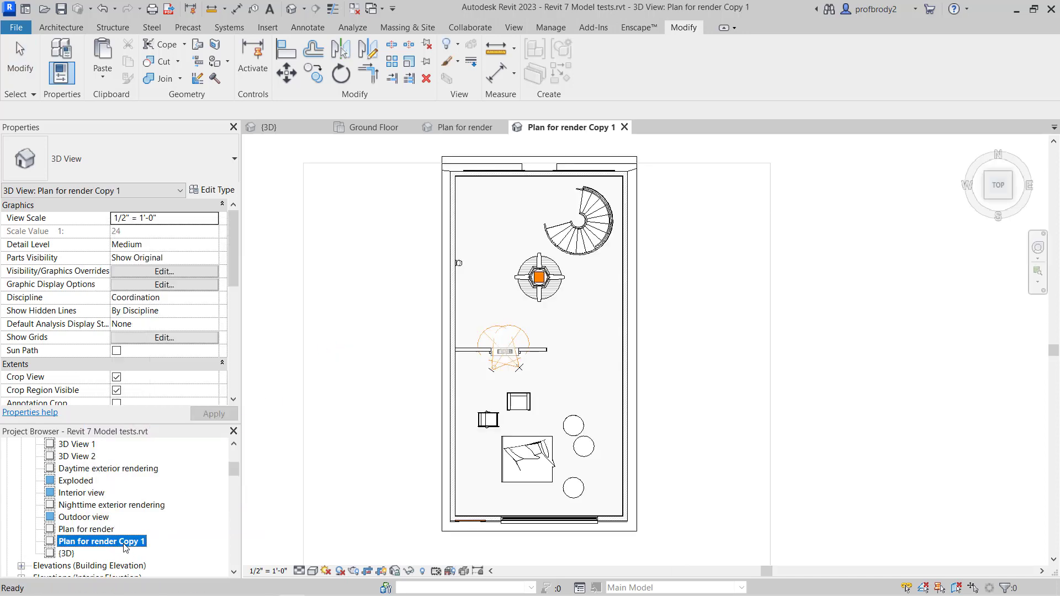
{"action": "left_click", "coordinate": [108, 542]}
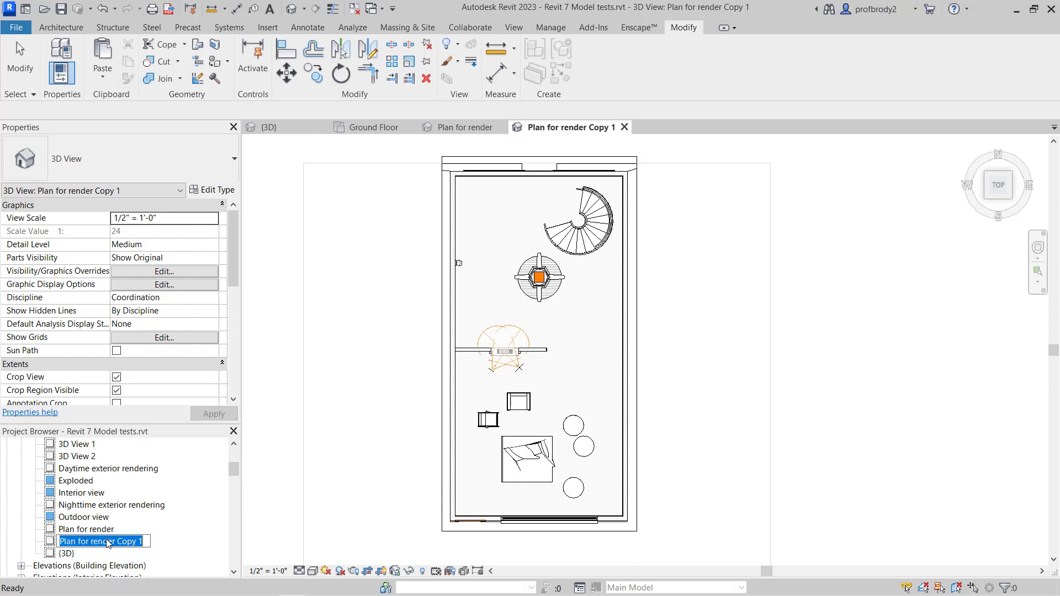
{"action": "type", "text": "Section f"}
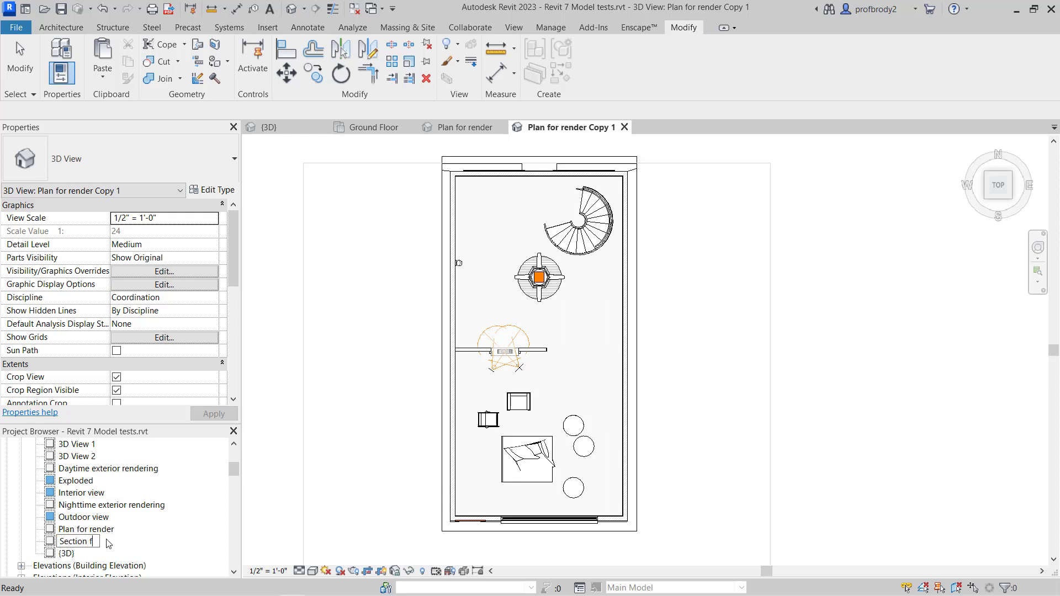
{"action": "type", "text": "or render"}
{"action": "key", "text": "Return"}
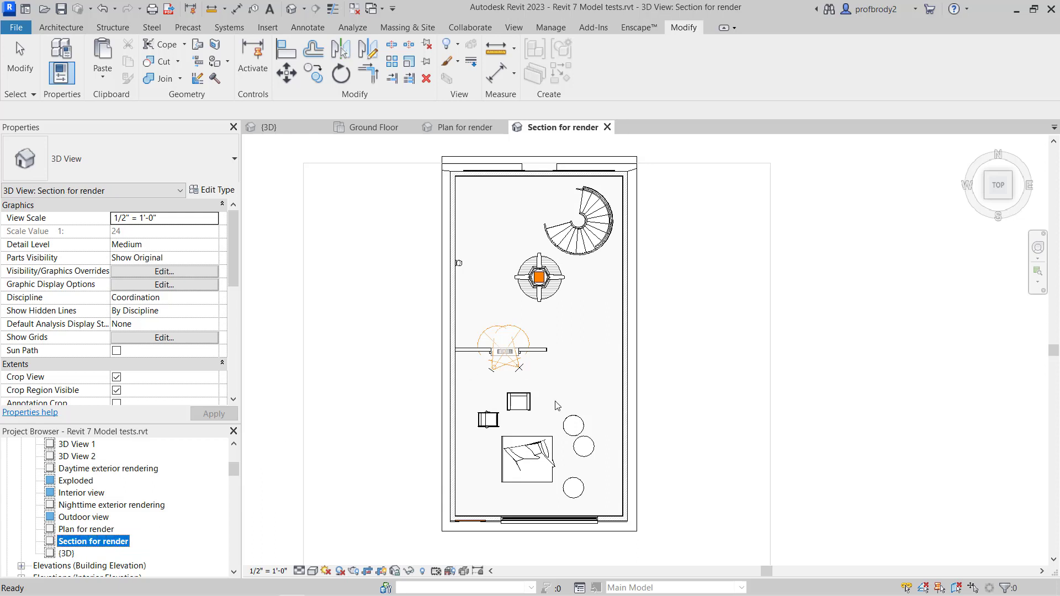
Turn off cropping in the section view, keep the crop region visible and widen it on both sides of the building.
{"action": "scroll", "coordinate": [555, 406], "scroll_direction": "down", "scroll_amount": 3}
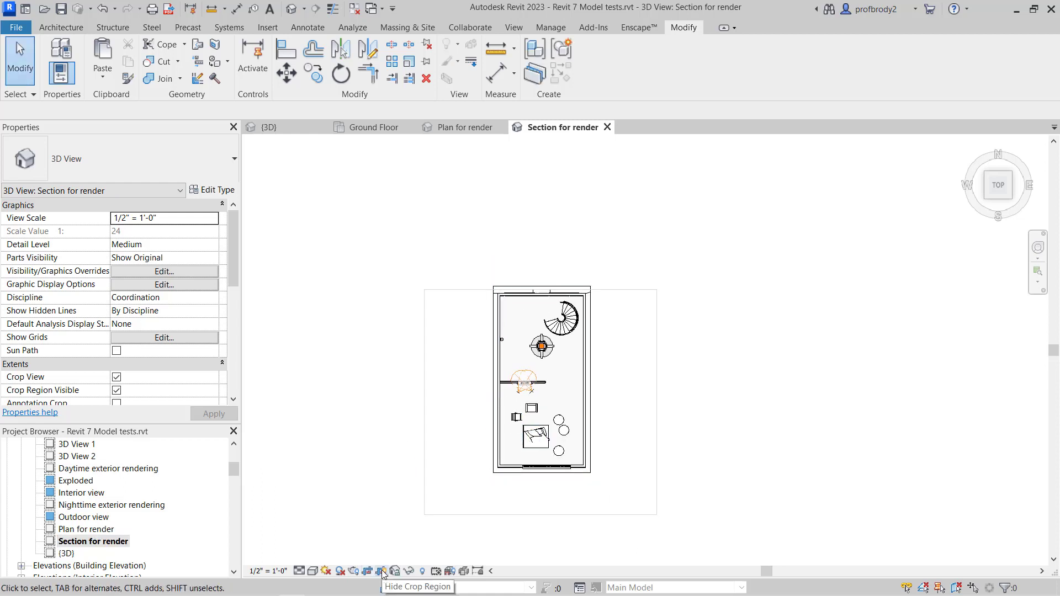
{"action": "left_click", "coordinate": [381, 572]}
{"action": "left_click", "coordinate": [367, 572]}
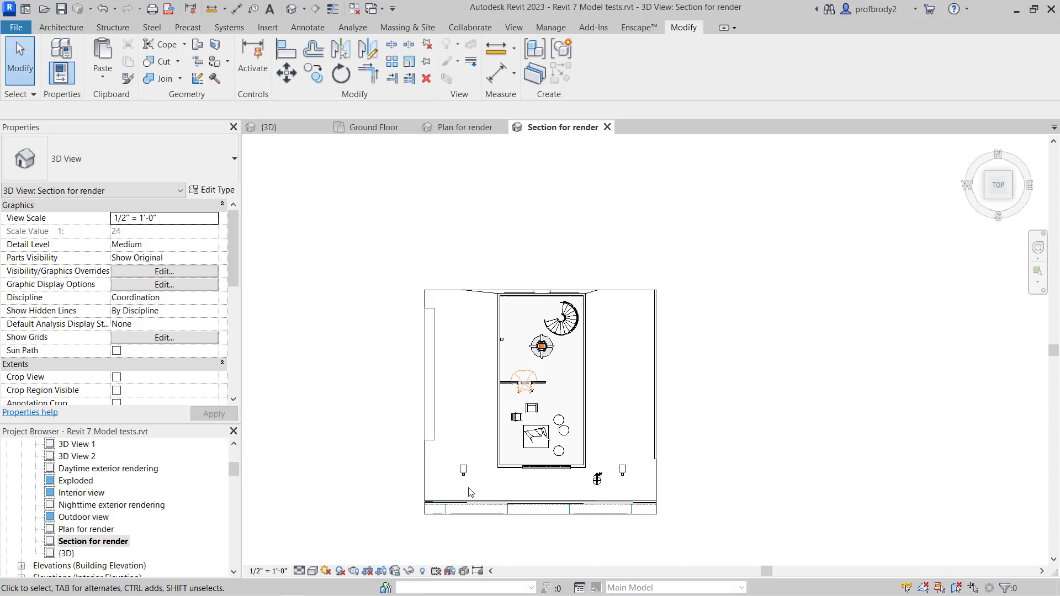
{"action": "left_click", "coordinate": [382, 572]}
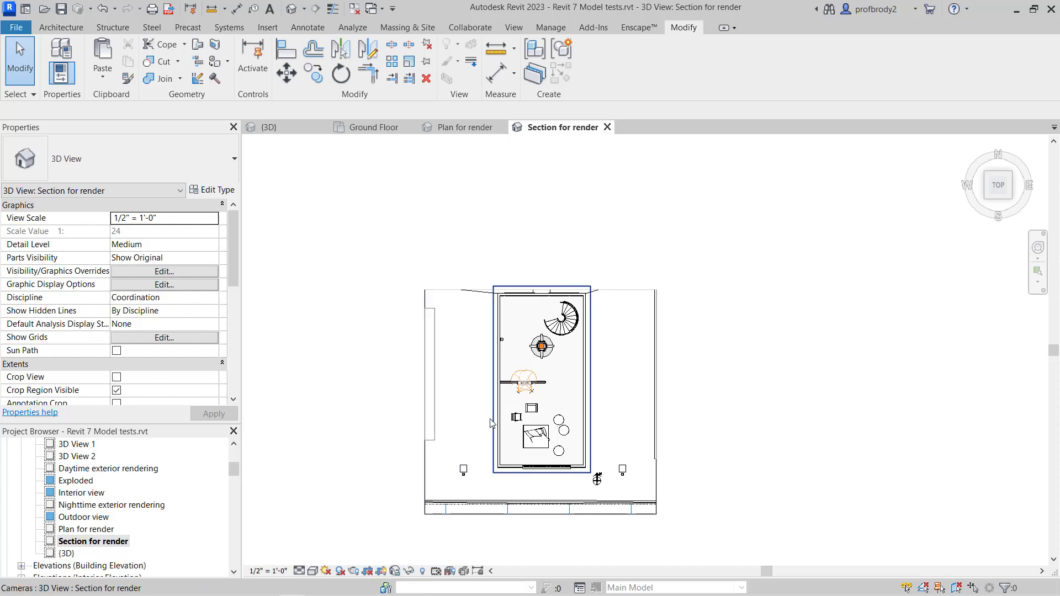
{"action": "left_click", "coordinate": [492, 424]}
{"action": "left_click_drag", "start_coordinate": [494, 380], "coordinate": [362, 380]}
{"action": "left_click_drag", "start_coordinate": [591, 379], "coordinate": [681, 379]}
Pull the section box's long side inward to cut lengthwise through the building and raise its upper face to roof level.
{"action": "middle_click_drag", "start_coordinate": [652, 387], "coordinate": [574, 416], "text": "shift"}
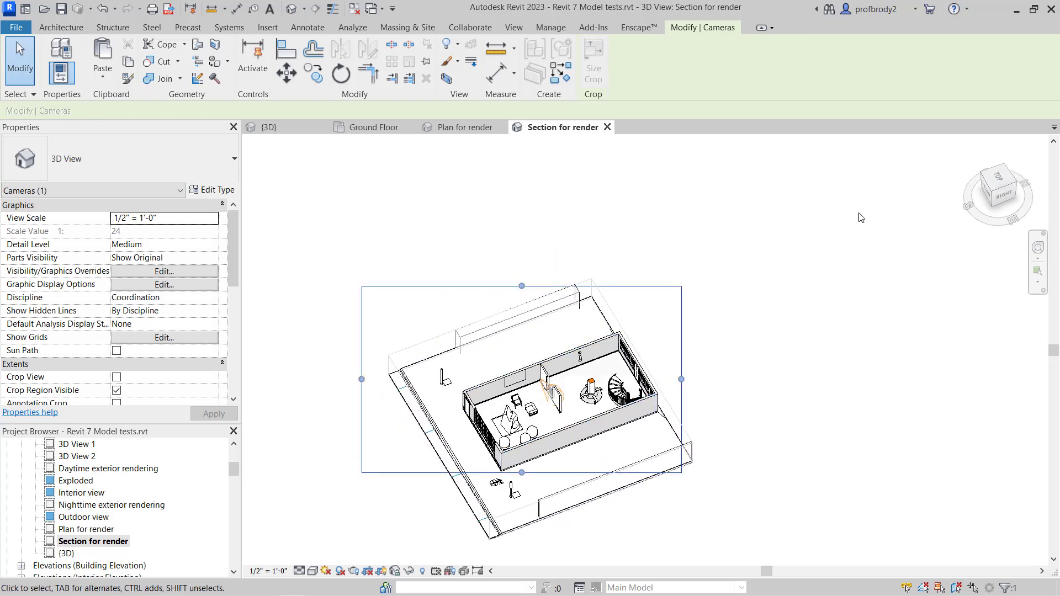
{"action": "left_click", "coordinate": [1004, 194]}
{"action": "middle_click_drag", "start_coordinate": [643, 458], "coordinate": [633, 463], "text": "shift"}
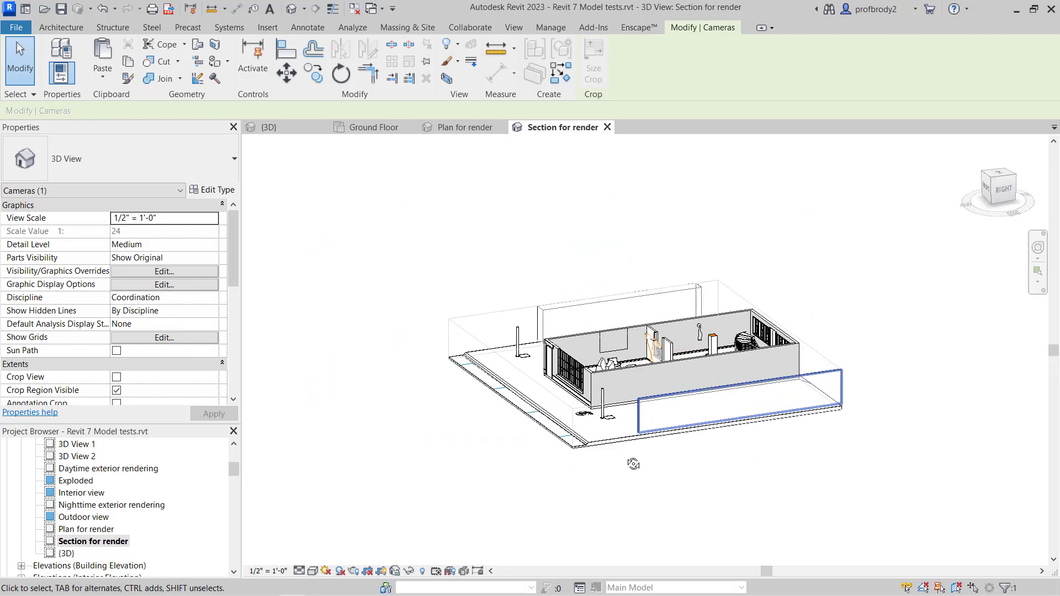
{"action": "left_click", "coordinate": [695, 375]}
{"action": "left_click", "coordinate": [750, 385]}
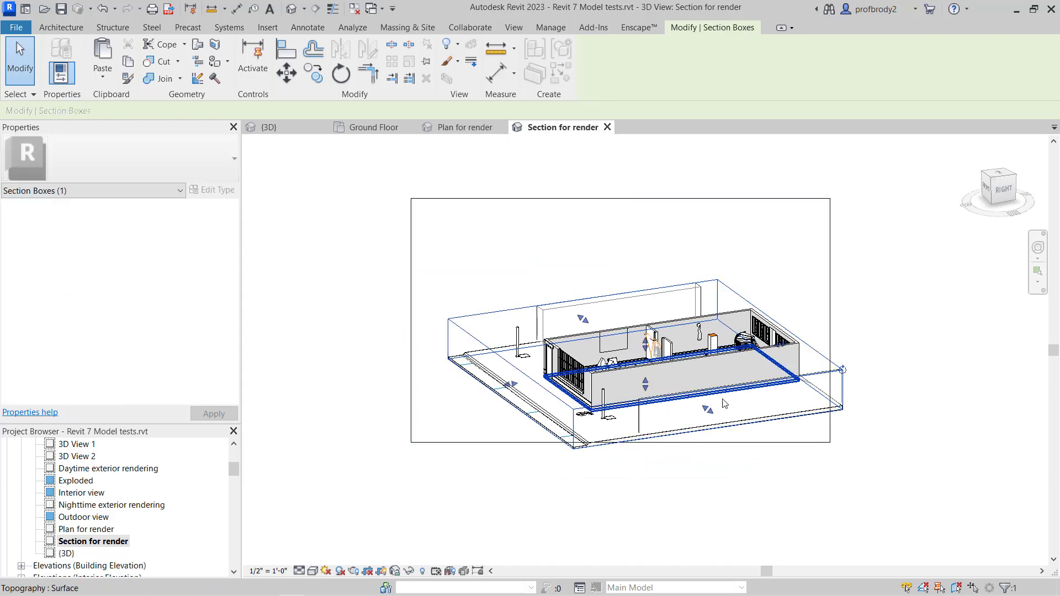
{"action": "left_click_drag", "start_coordinate": [708, 410], "coordinate": [639, 359]}
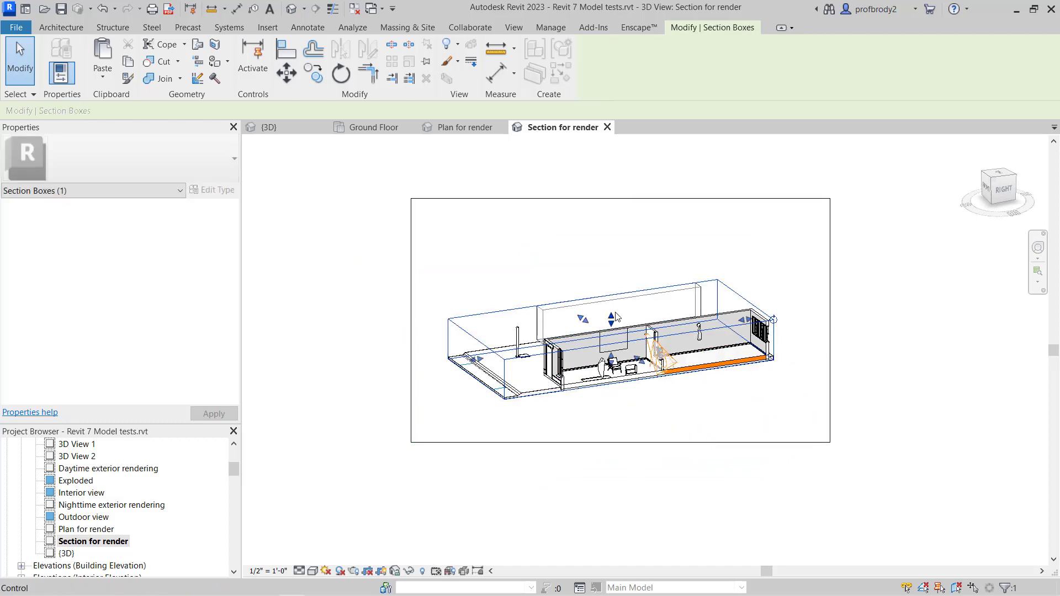
{"action": "left_click_drag", "start_coordinate": [612, 315], "coordinate": [610, 255]}
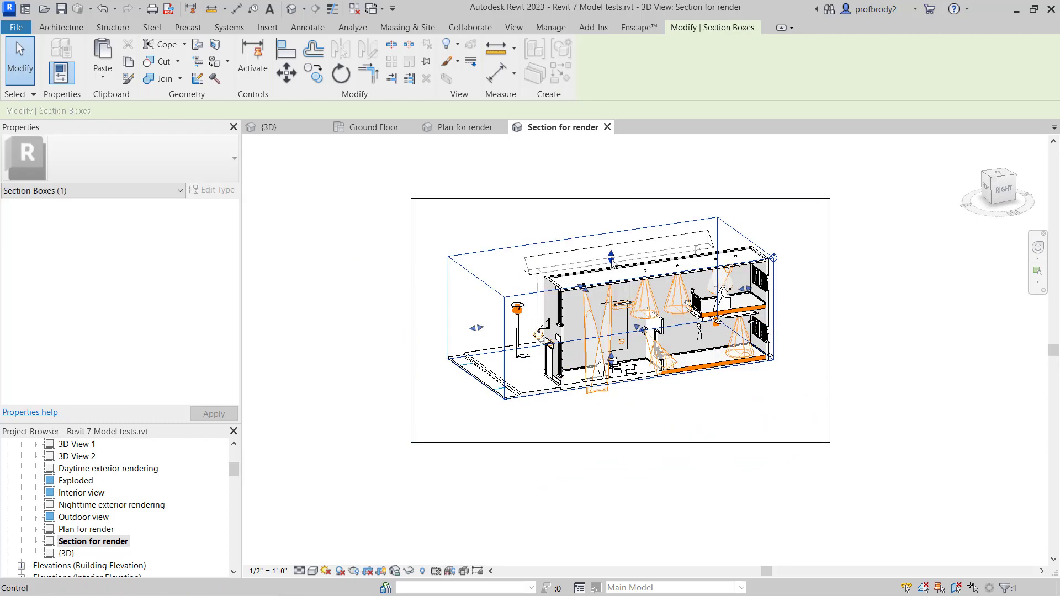
Orient the view to the Right side and shrink the crop region on all four sides around the building section.
{"action": "left_click", "coordinate": [1003, 190]}
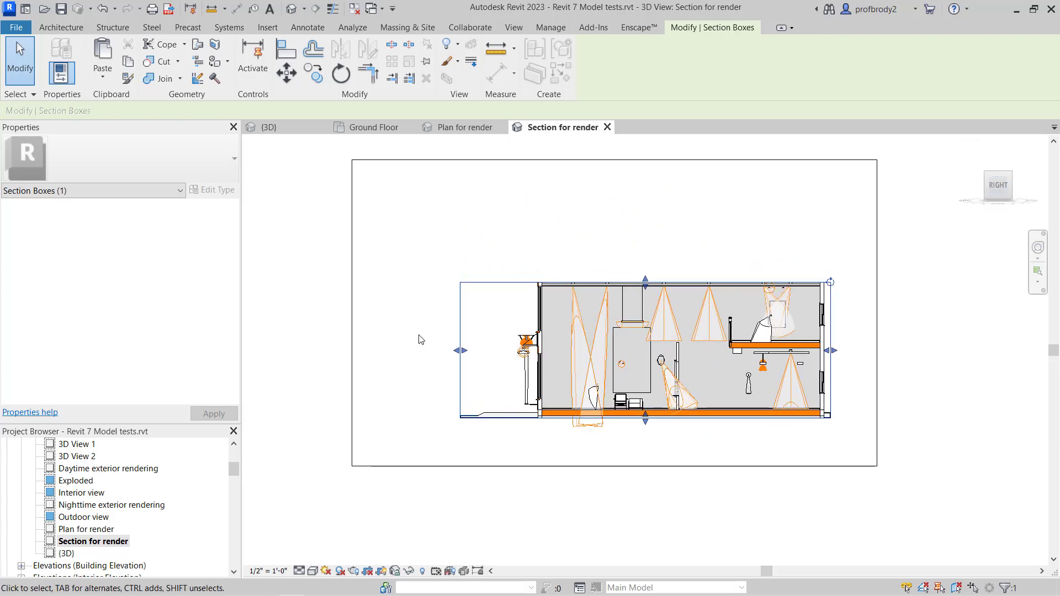
{"action": "left_click", "coordinate": [352, 309]}
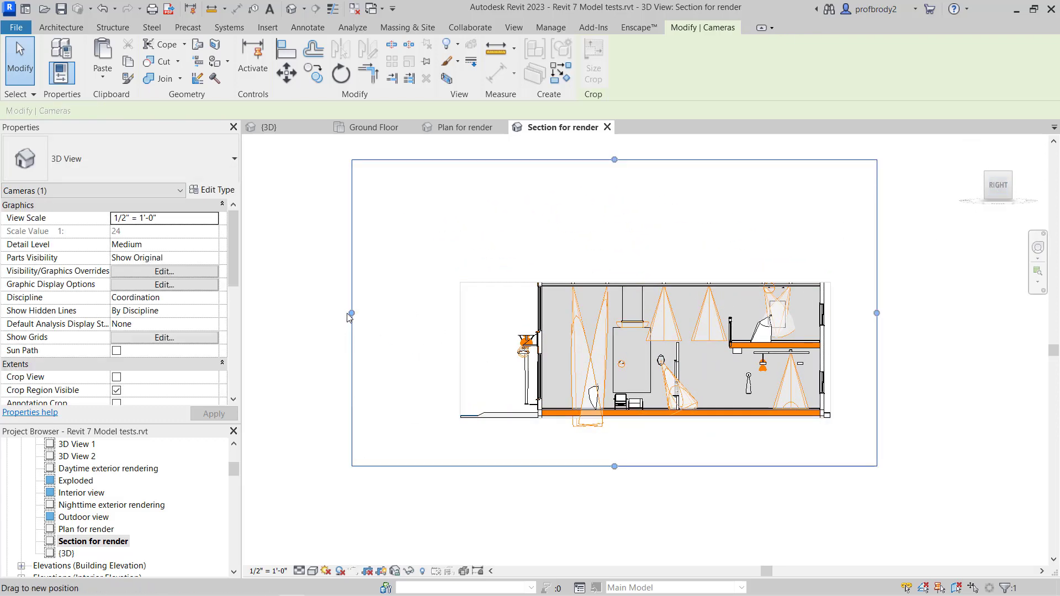
{"action": "left_click_drag", "start_coordinate": [352, 312], "coordinate": [499, 331]}
{"action": "left_click_drag", "start_coordinate": [688, 160], "coordinate": [689, 265]}
{"action": "left_click_drag", "start_coordinate": [871, 366], "coordinate": [849, 366]}
{"action": "left_click_drag", "start_coordinate": [674, 467], "coordinate": [674, 429]}
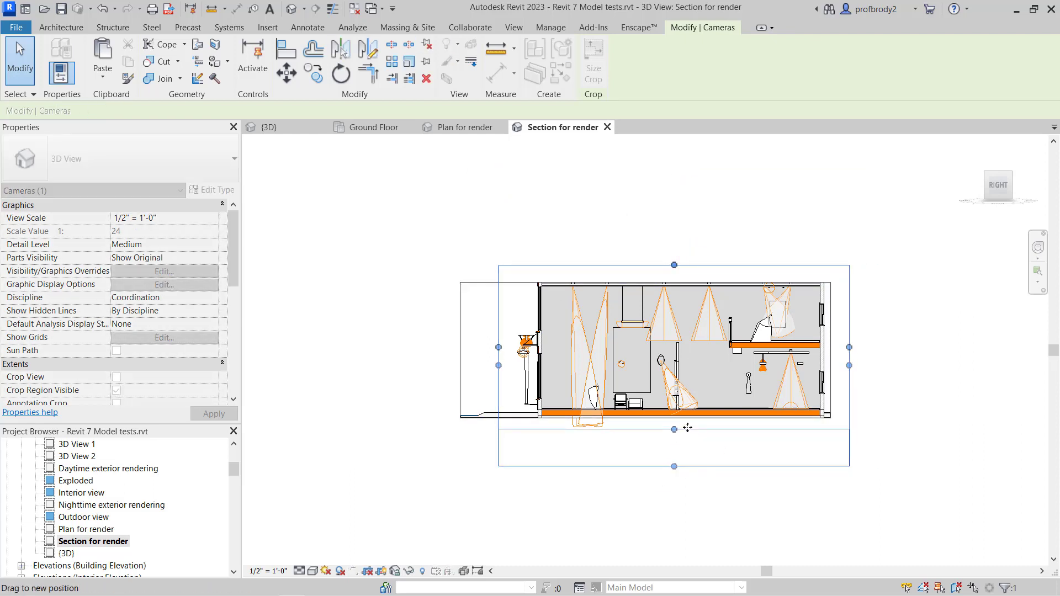
{"action": "scroll", "coordinate": [662, 360], "scroll_direction": "up", "scroll_amount": 4}
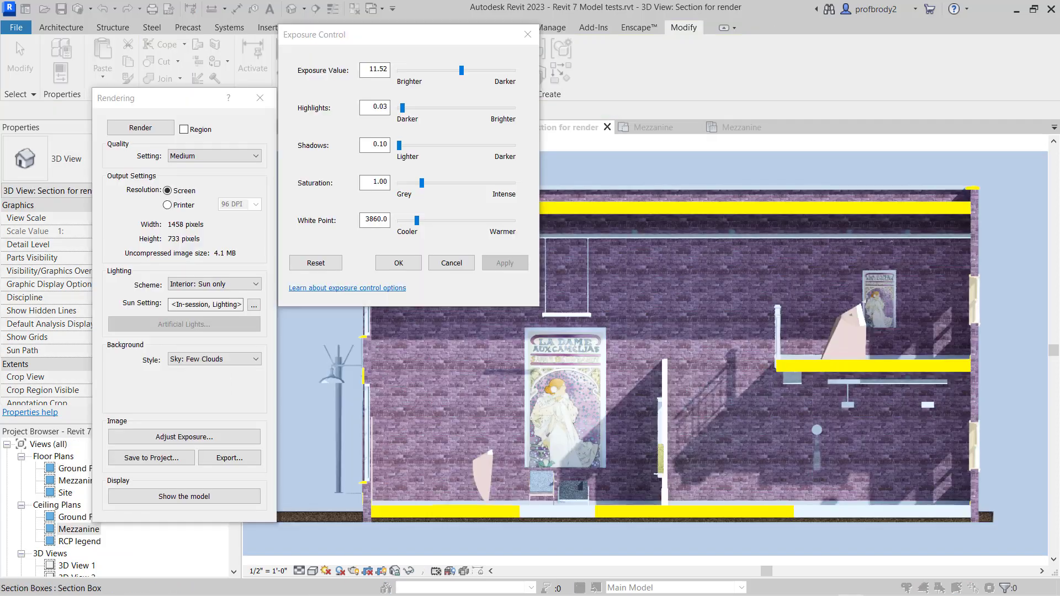
Set the section rendering's exposure value to 12.13 and apply it.
{"action": "mouse_move", "coordinate": [420, 40]}
{"action": "left_mouse_down"}
{"action": "mouse_move", "coordinate": [465, 87]}
{"action": "mouse_move", "coordinate": [381, 72]}
{"action": "mouse_move", "coordinate": [422, 50]}
{"action": "mouse_move", "coordinate": [421, 37]}
{"action": "mouse_move", "coordinate": [335, 43]}
{"action": "mouse_move", "coordinate": [426, 53]}
{"action": "left_mouse_up"}
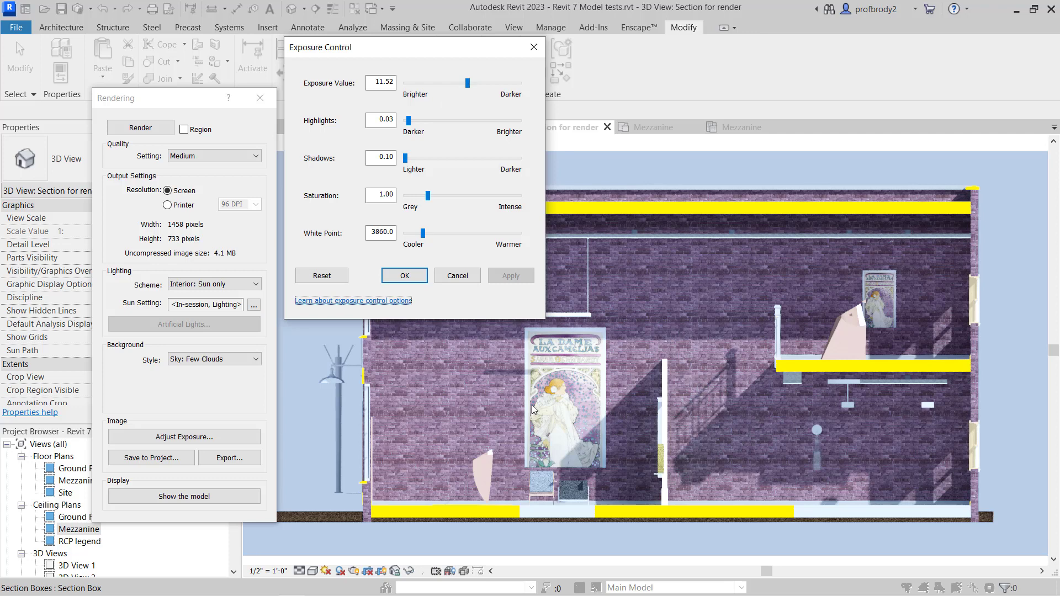
{"action": "left_click_drag", "start_coordinate": [467, 83], "coordinate": [471, 83]}
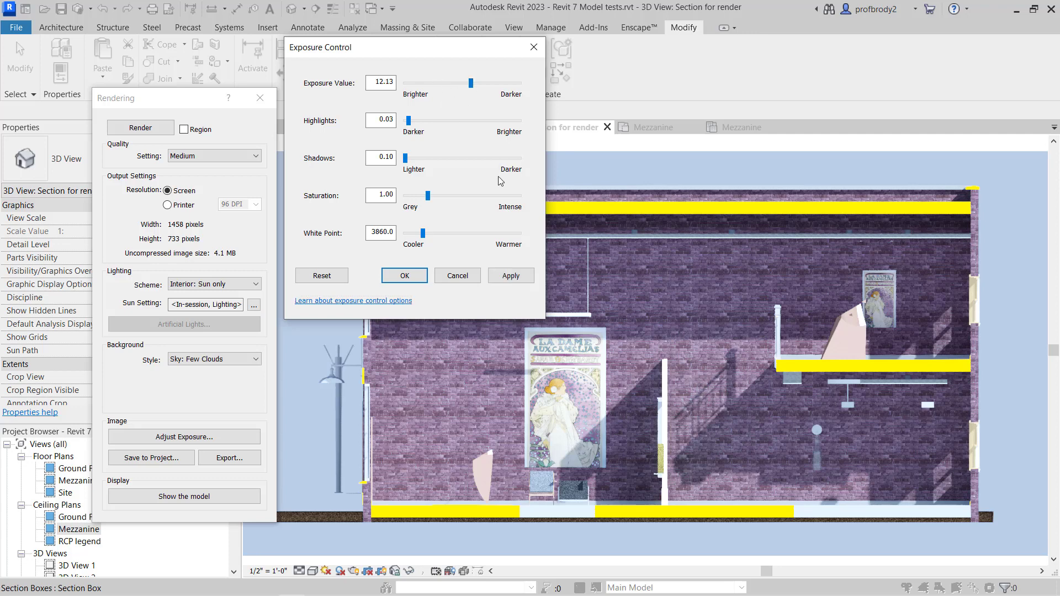
{"action": "left_click", "coordinate": [504, 273]}
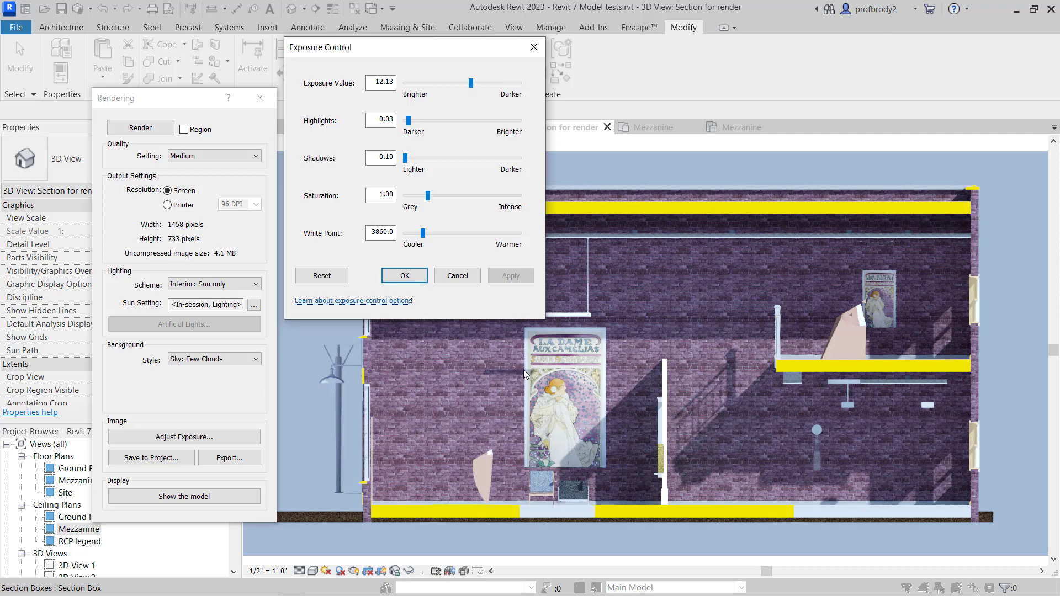
{"action": "left_click", "coordinate": [403, 276]}
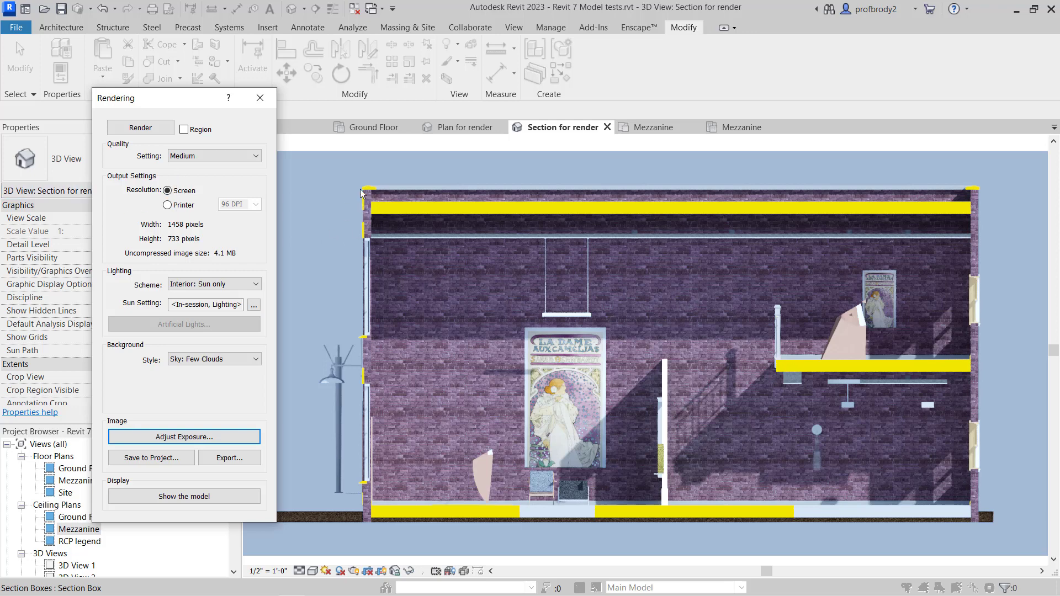
Examine the rendered section's cut wall, roof and floor edges up close.
{"action": "scroll", "coordinate": [369, 197], "scroll_direction": "up", "scroll_amount": 5}
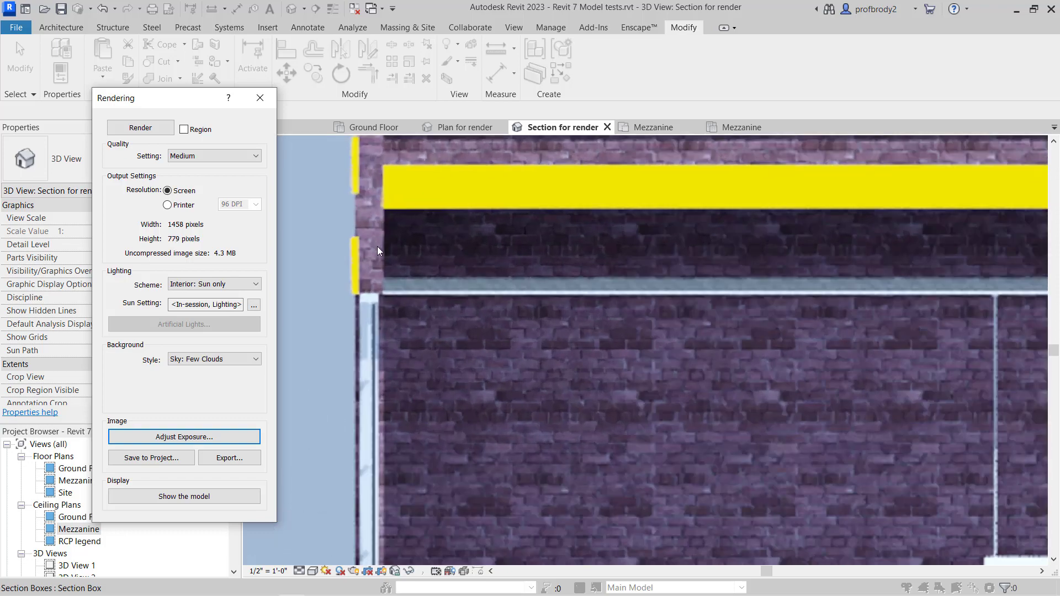
{"action": "scroll", "coordinate": [366, 225], "scroll_direction": "down", "scroll_amount": 3}
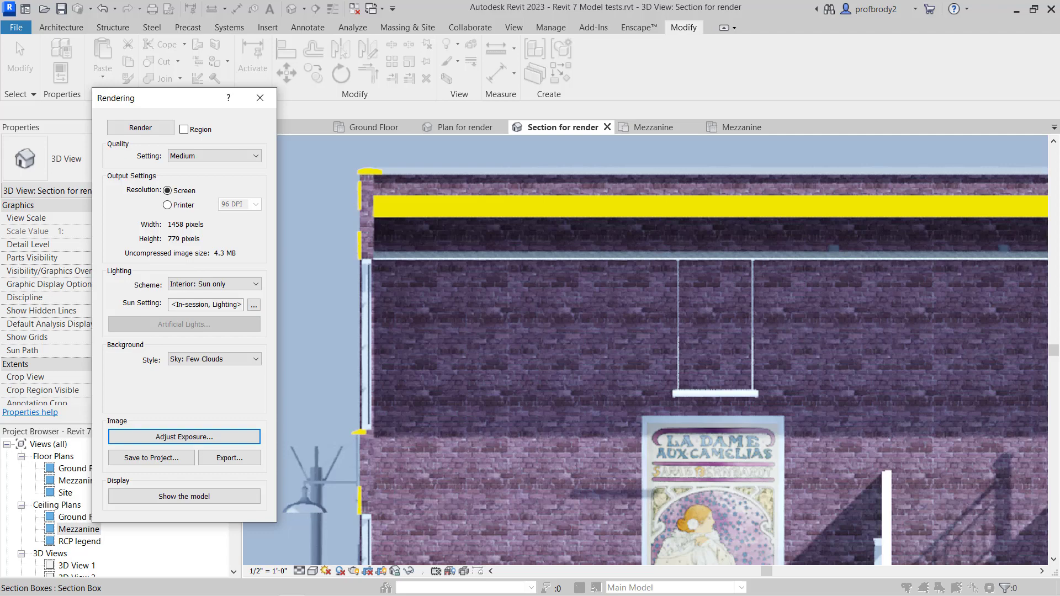
{"action": "scroll", "coordinate": [512, 355], "scroll_direction": "down", "scroll_amount": 4}
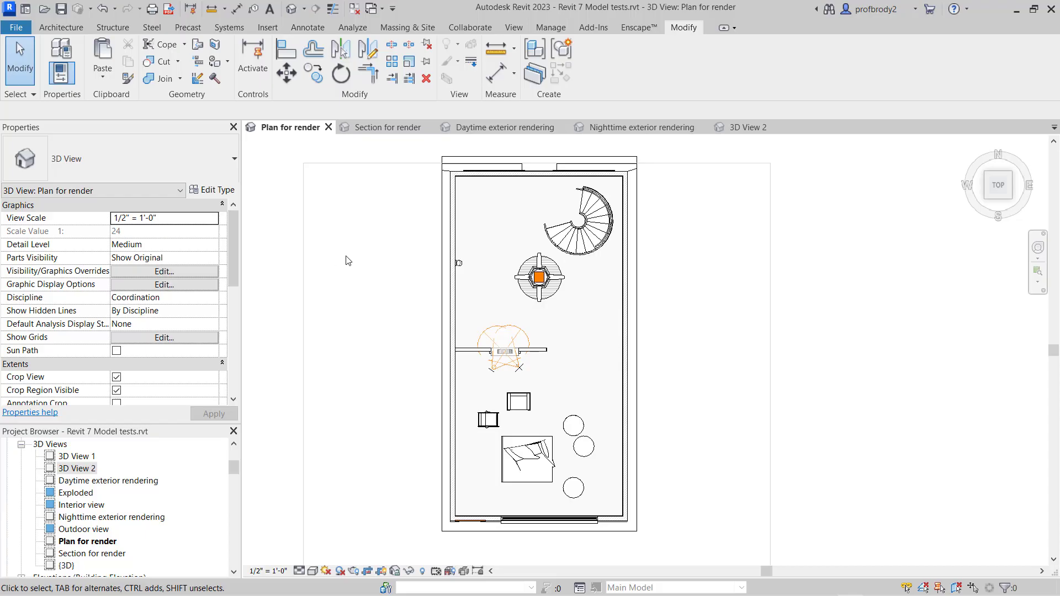
Override the walls' cut foreground pattern with Solid fill in the Plan for render view.
{"action": "scroll", "coordinate": [388, 359], "scroll_direction": "up", "scroll_amount": 3}
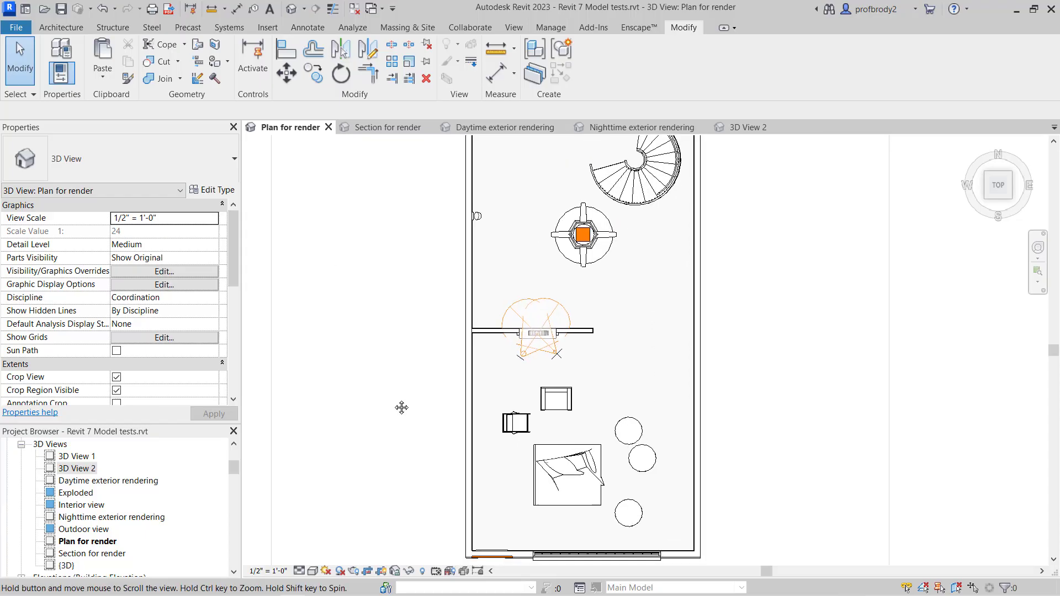
{"action": "middle_click_drag", "start_coordinate": [400, 407], "coordinate": [352, 326]}
{"action": "scroll", "coordinate": [373, 359], "scroll_direction": "up", "scroll_amount": 2}
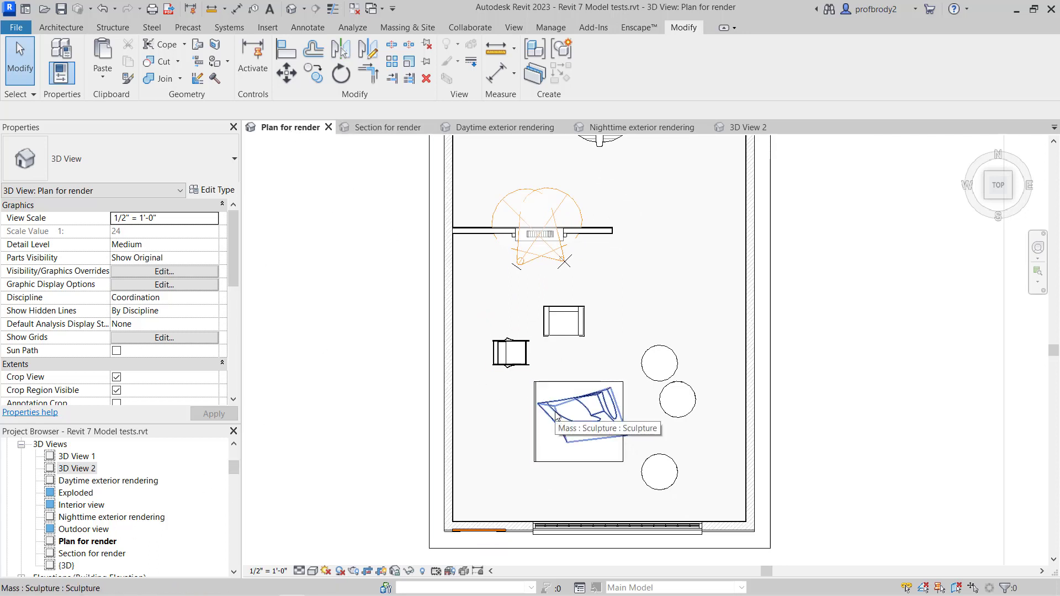
{"action": "key", "text": "v"}
{"action": "key", "text": "g"}
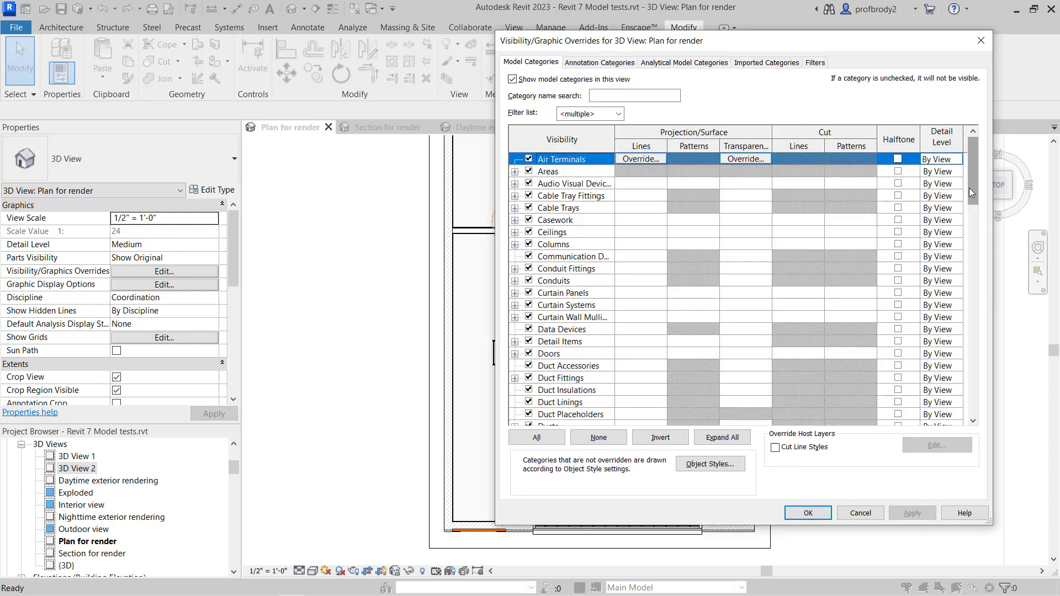
{"action": "left_click_drag", "start_coordinate": [973, 189], "coordinate": [1045, 408]}
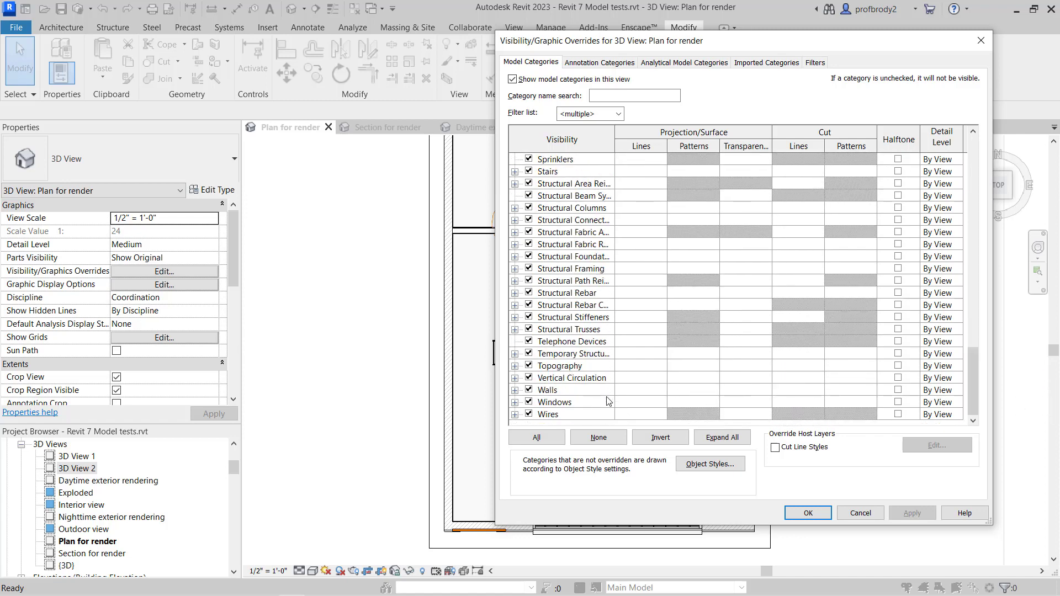
{"action": "left_click", "coordinate": [841, 390]}
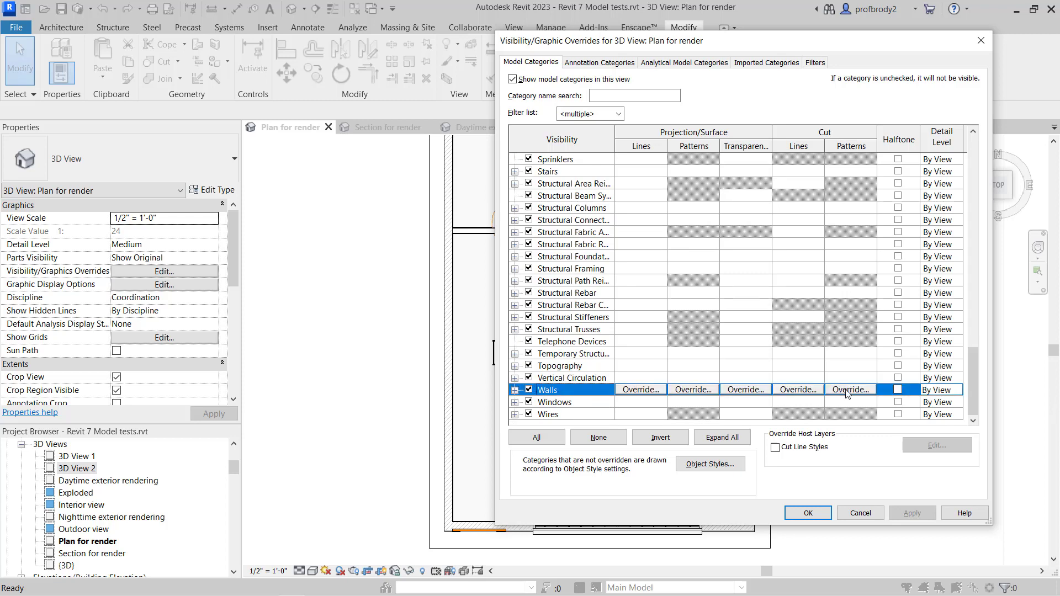
{"action": "left_click", "coordinate": [846, 390]}
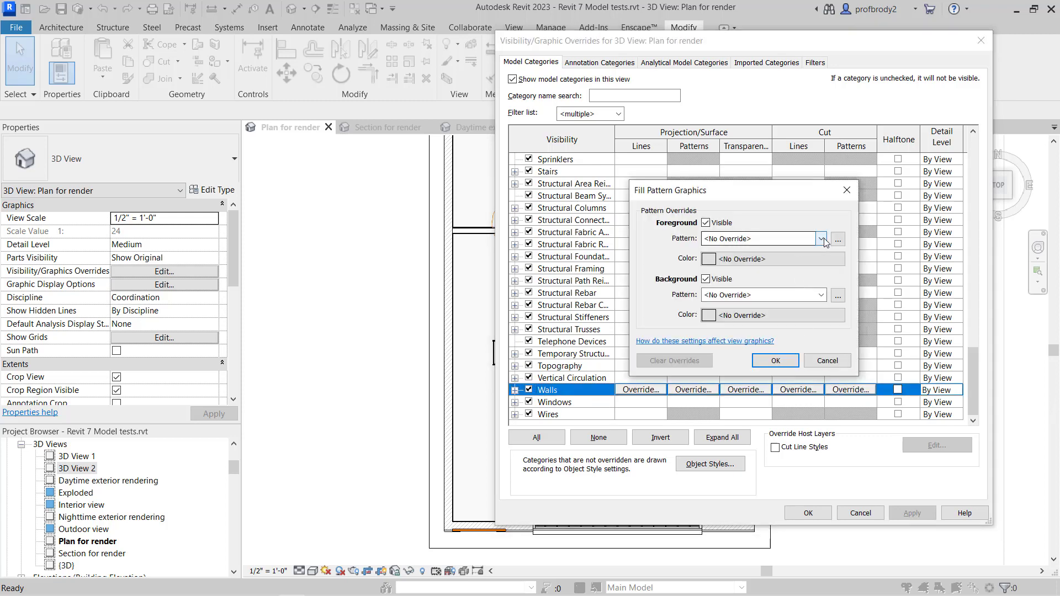
{"action": "left_click", "coordinate": [821, 239]}
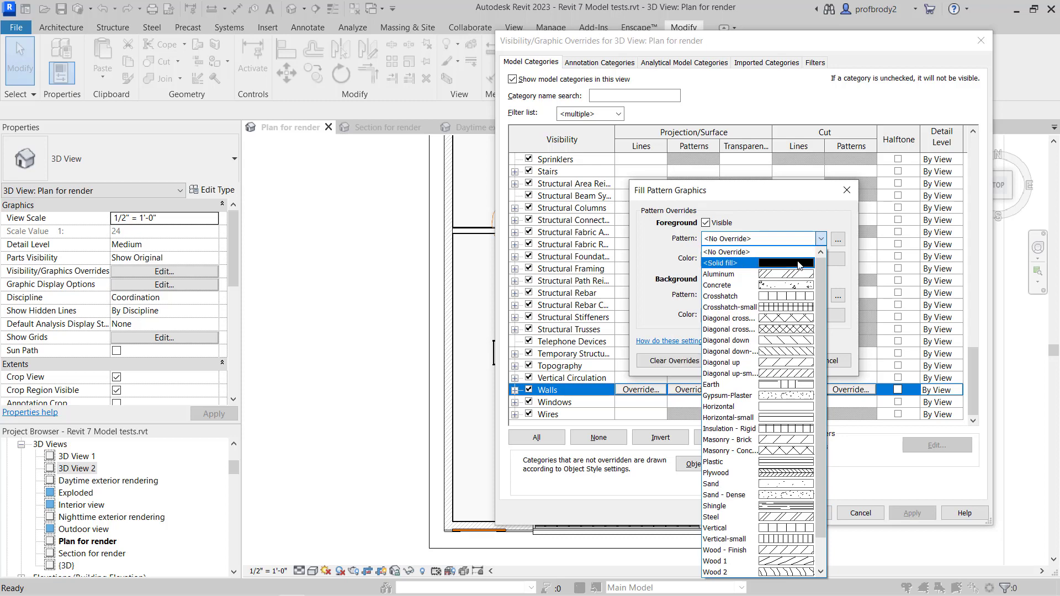
{"action": "left_click", "coordinate": [797, 262]}
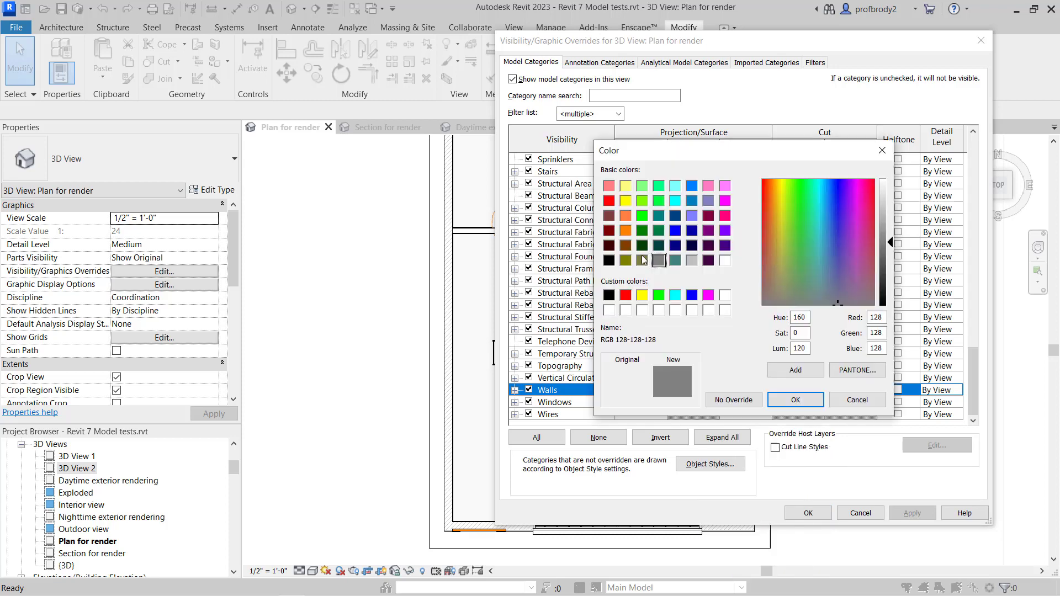
Color the walls' cut pattern orange, RGB 255-128-000, and apply the visibility overrides.
{"action": "left_click", "coordinate": [625, 230]}
{"action": "left_click", "coordinate": [795, 400]}
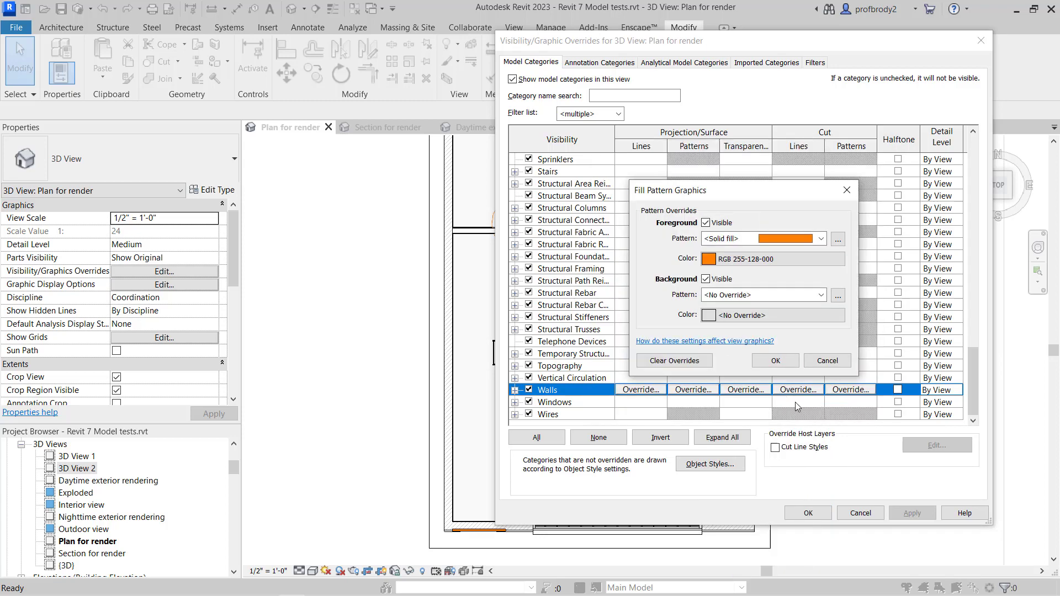
{"action": "left_click", "coordinate": [775, 361]}
{"action": "left_click", "coordinate": [909, 514]}
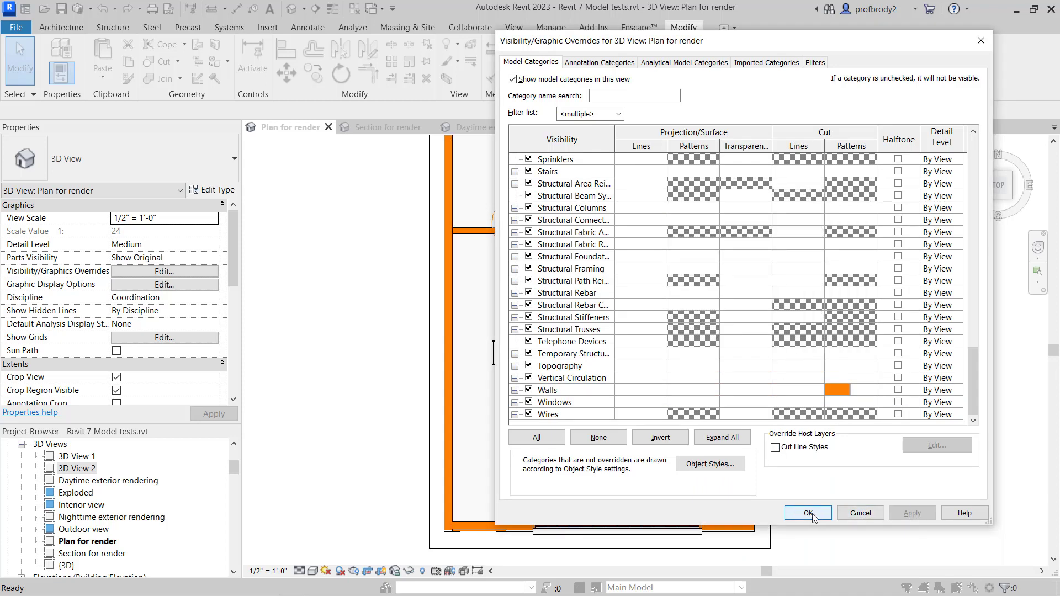
{"action": "left_click", "coordinate": [808, 514]}
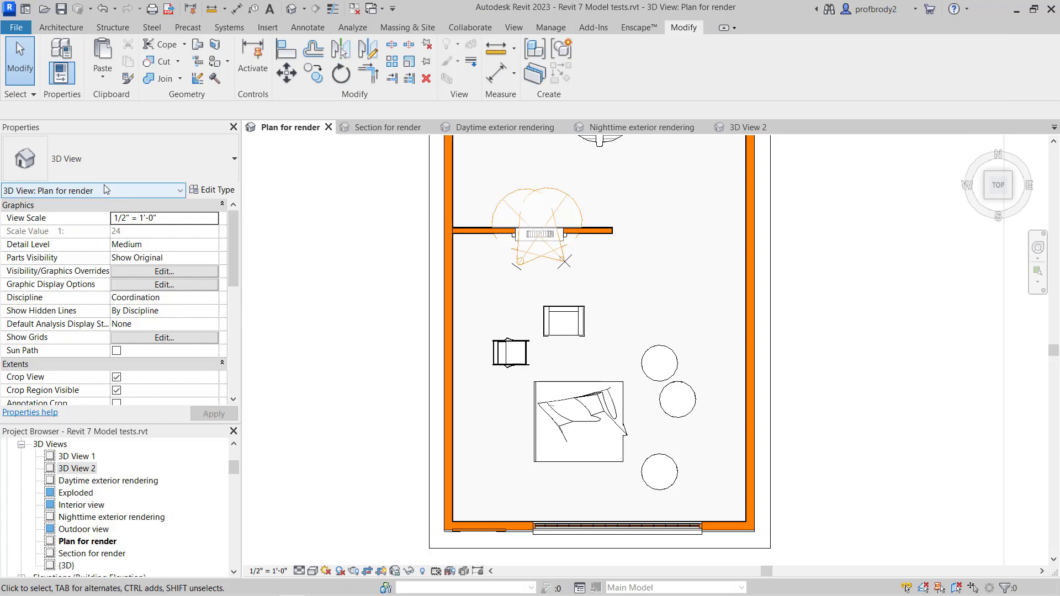
Start Render in Cloud and continue past its welcome message, choosing not to show it next time.
{"action": "key", "text": "alt+v"}
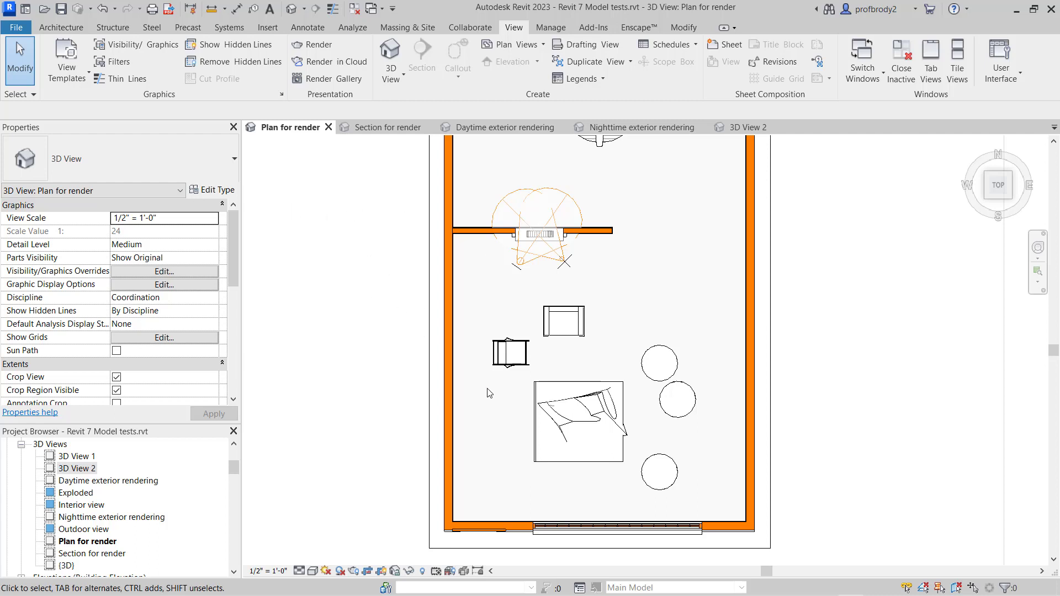
{"action": "scroll", "coordinate": [491, 394], "scroll_direction": "up", "scroll_amount": 1}
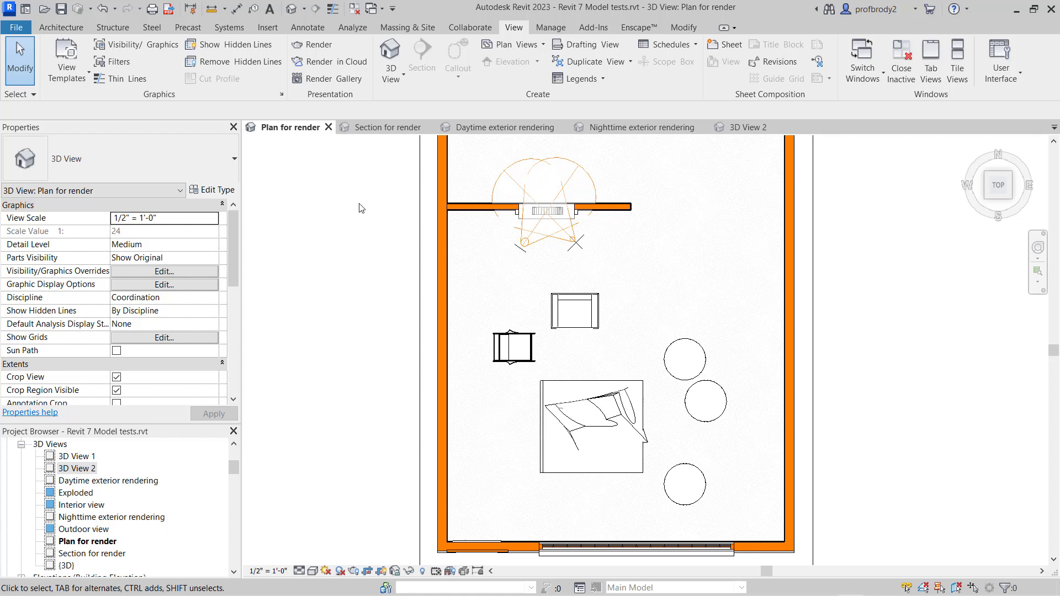
{"action": "left_click", "coordinate": [327, 64]}
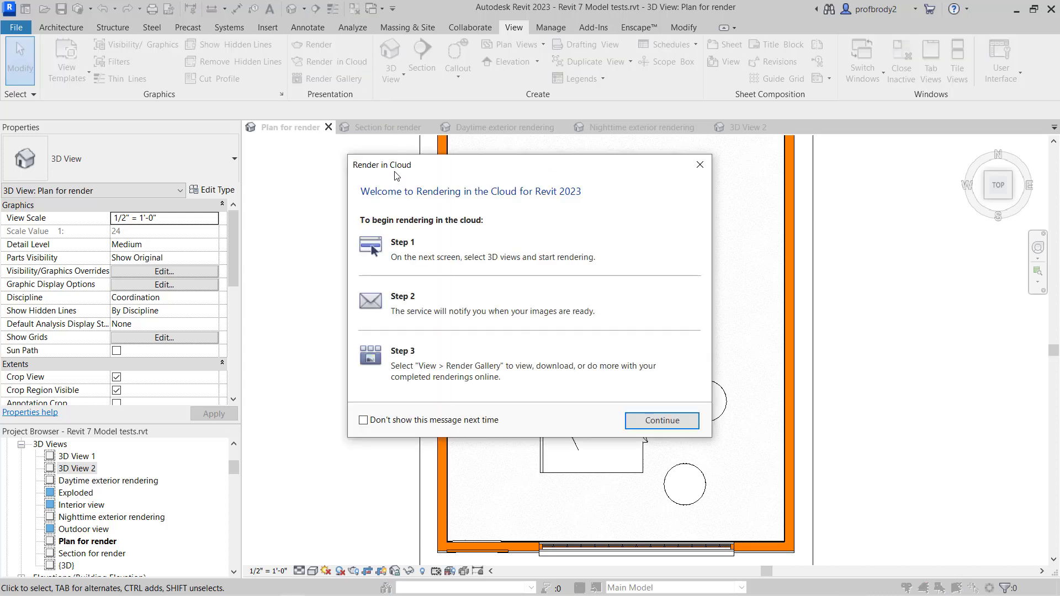
{"action": "left_click_drag", "start_coordinate": [395, 175], "coordinate": [380, 162]}
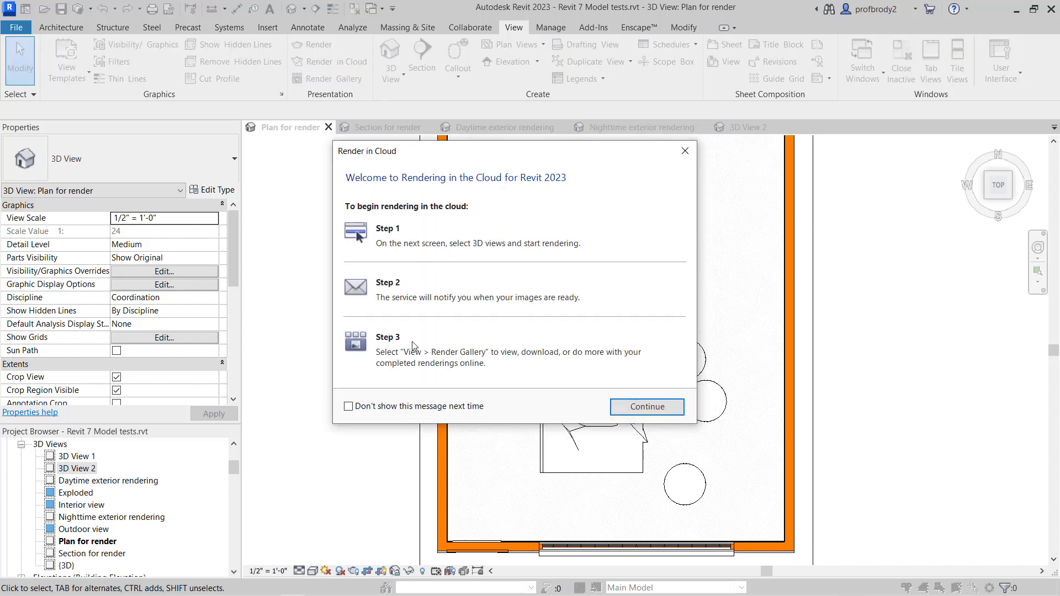
{"action": "left_click", "coordinate": [348, 408]}
{"action": "left_click", "coordinate": [642, 408]}
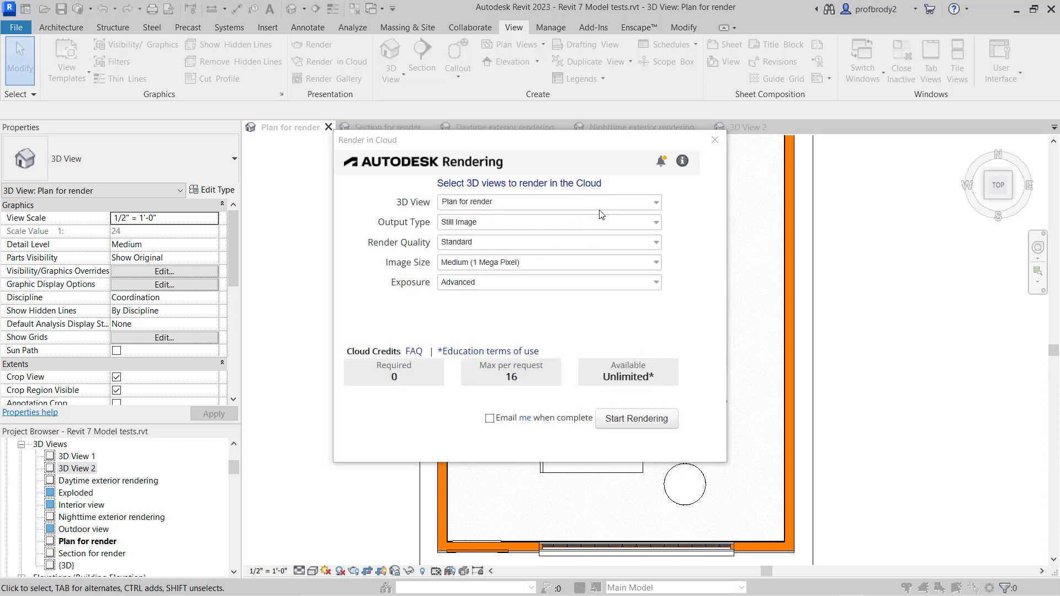
Add Section for render, Nighttime exterior rendering, Daytime exterior rendering, Exploded and 3D View 2 to the views for cloud rendering.
{"action": "left_click", "coordinate": [516, 207]}
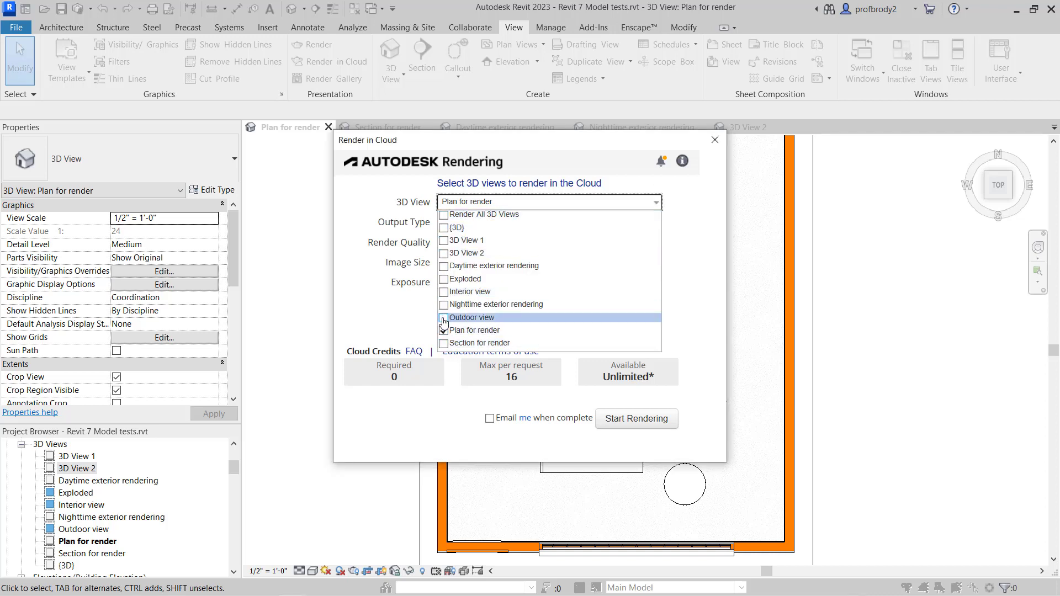
{"action": "left_click", "coordinate": [444, 343]}
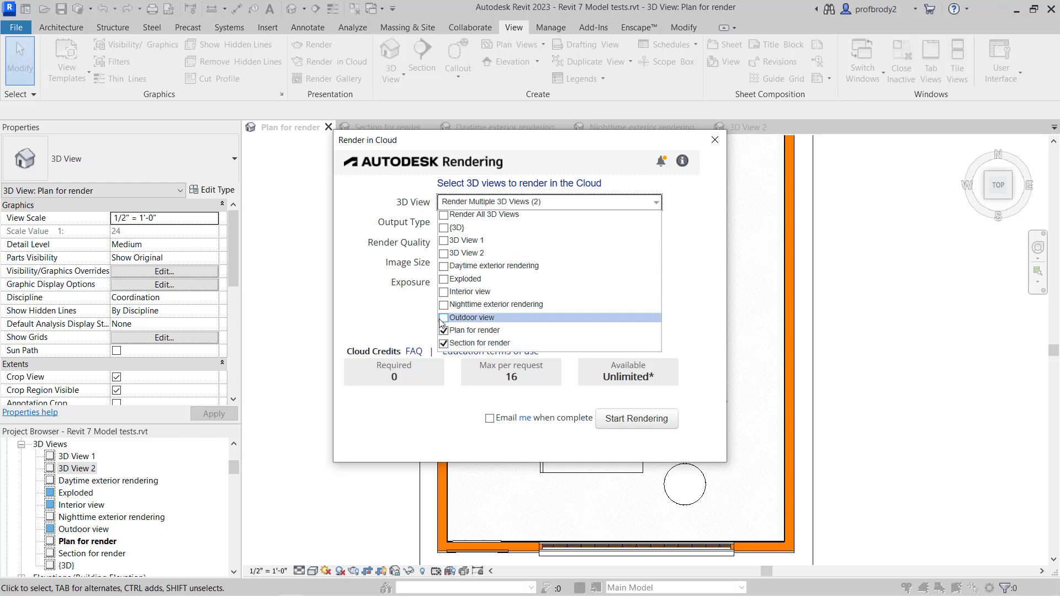
{"action": "left_click", "coordinate": [444, 305]}
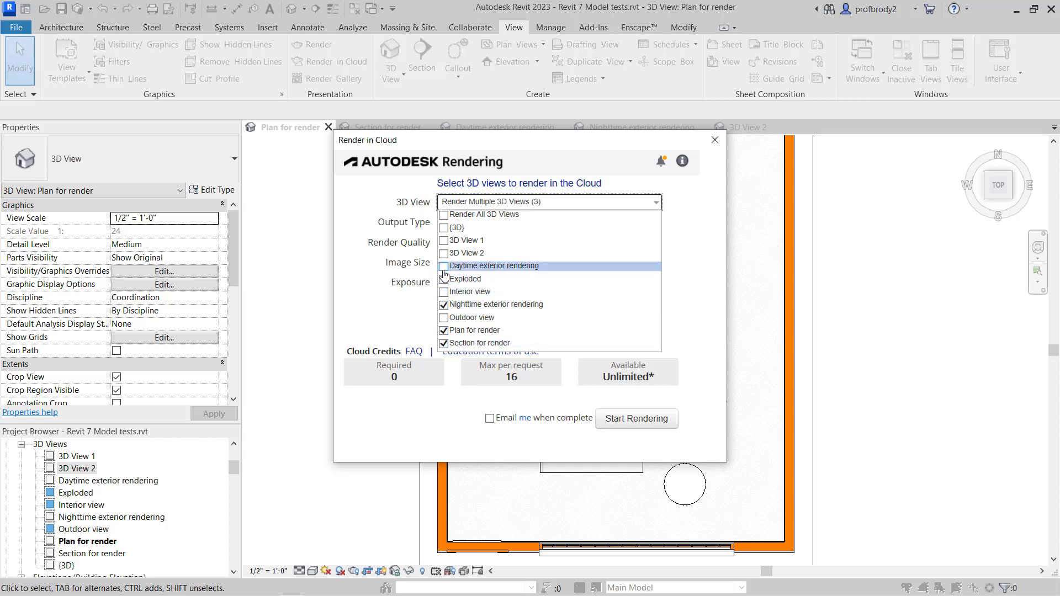
{"action": "left_click", "coordinate": [443, 267]}
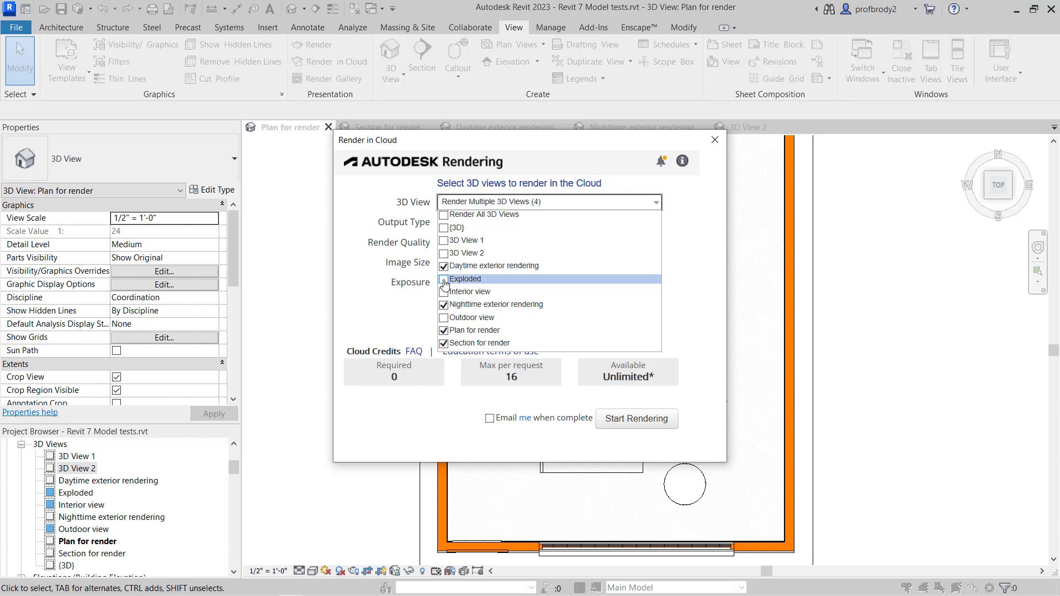
{"action": "left_click", "coordinate": [444, 280]}
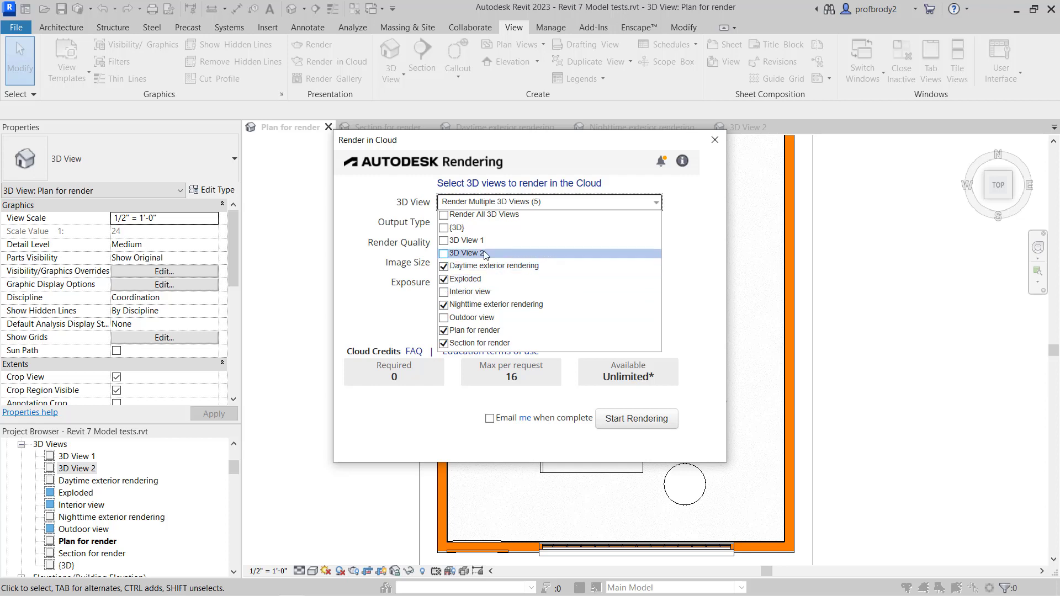
{"action": "left_click", "coordinate": [443, 254]}
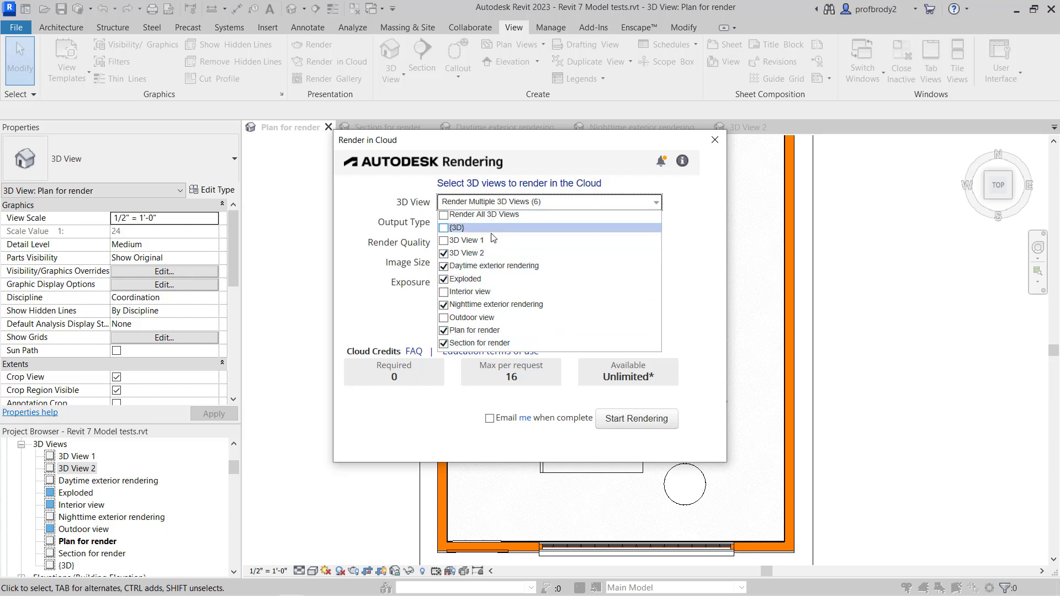
{"action": "left_click", "coordinate": [690, 255]}
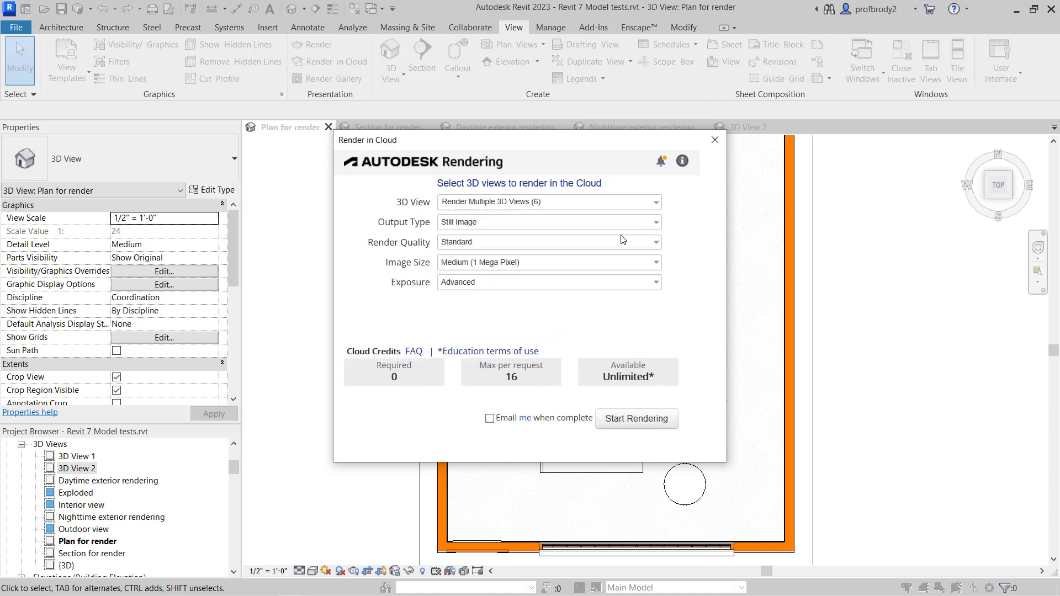
Keep the cloud rendering output as Still Image with Standard quality and Medium (1 Mega Pixel) image size.
{"action": "left_click", "coordinate": [509, 227]}
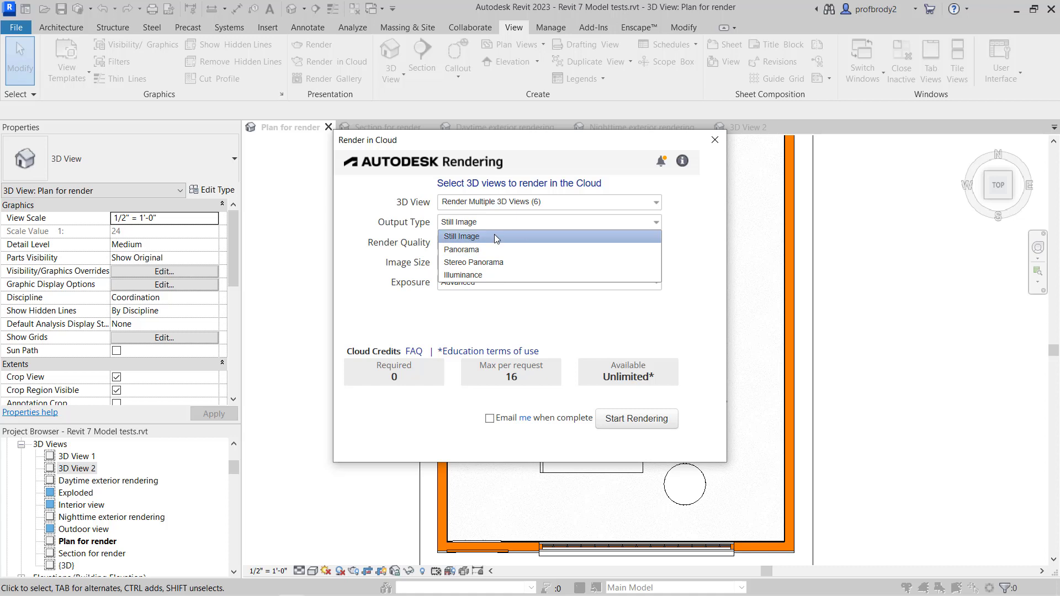
{"action": "left_click", "coordinate": [495, 238]}
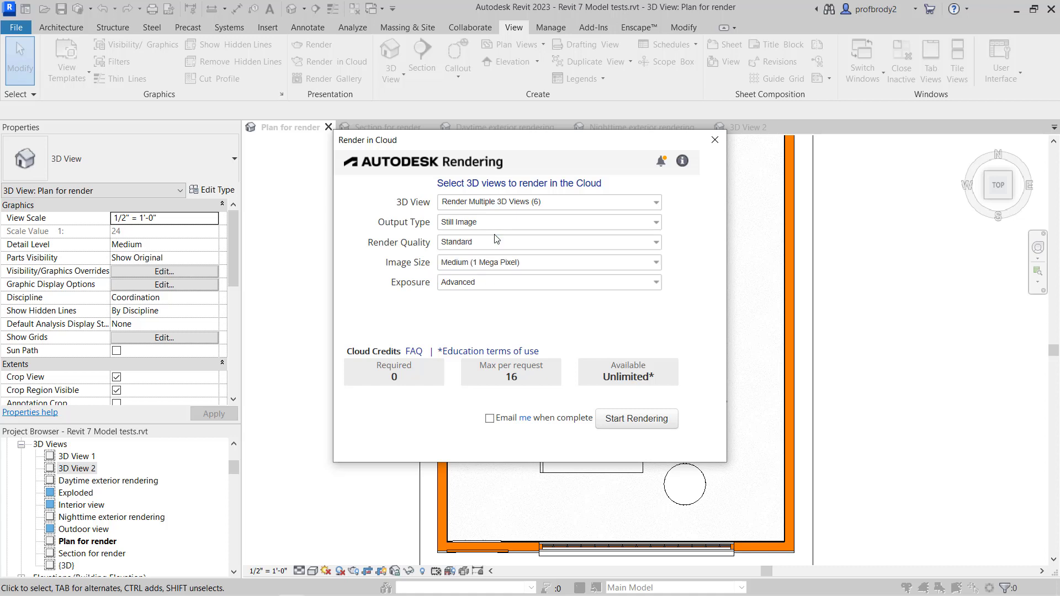
{"action": "left_click", "coordinate": [522, 252]}
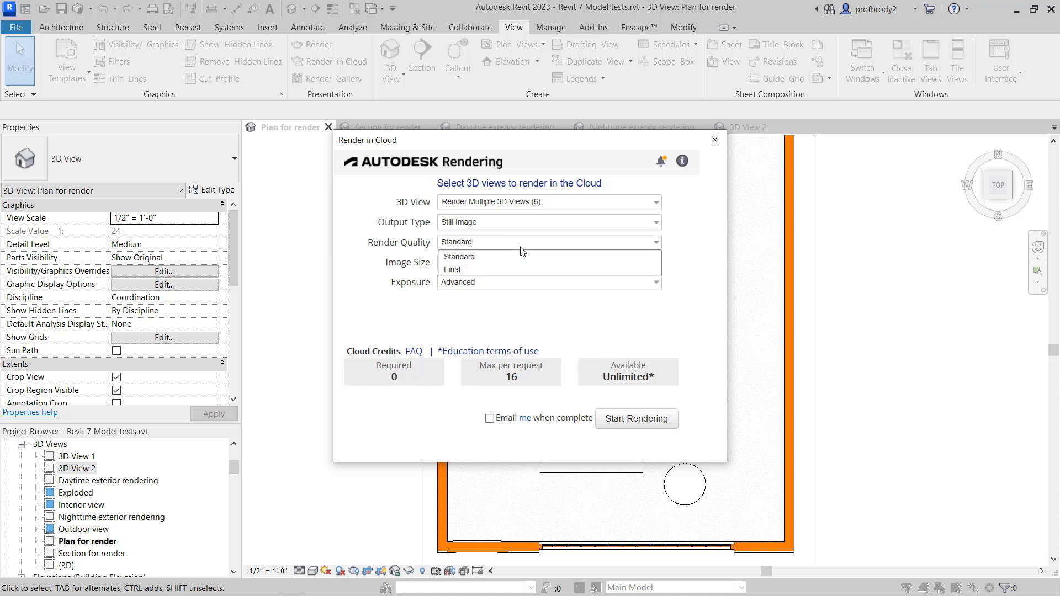
{"action": "left_click", "coordinate": [522, 251]}
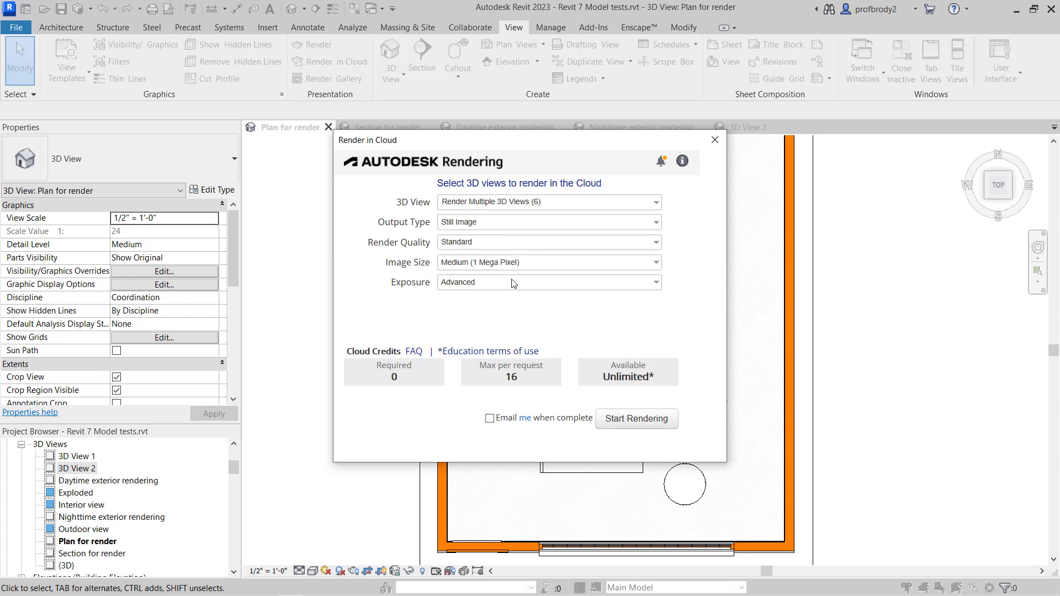
{"action": "left_click", "coordinate": [512, 264]}
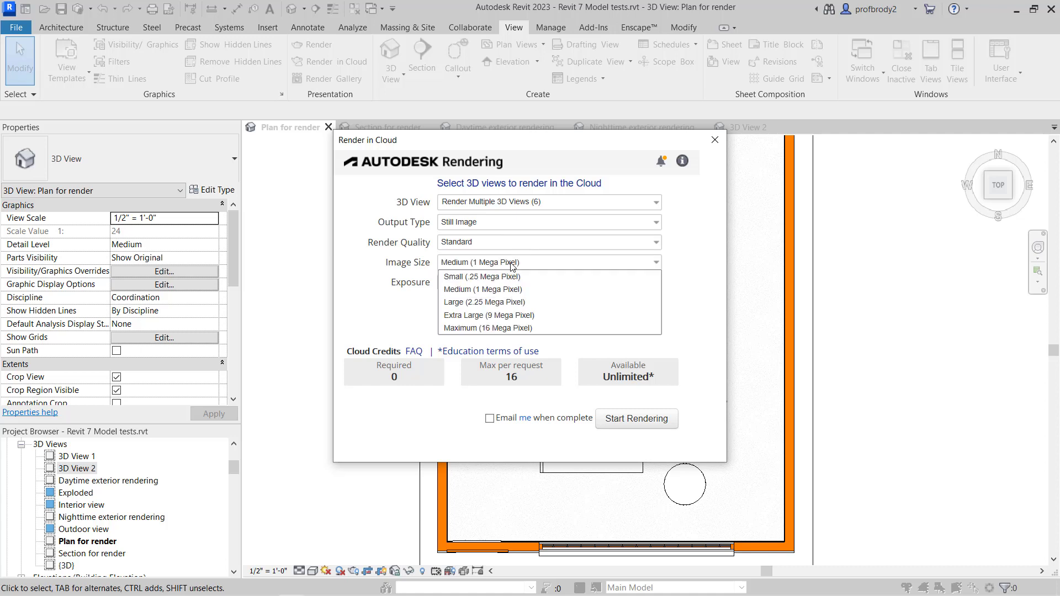
{"action": "left_click", "coordinate": [481, 291]}
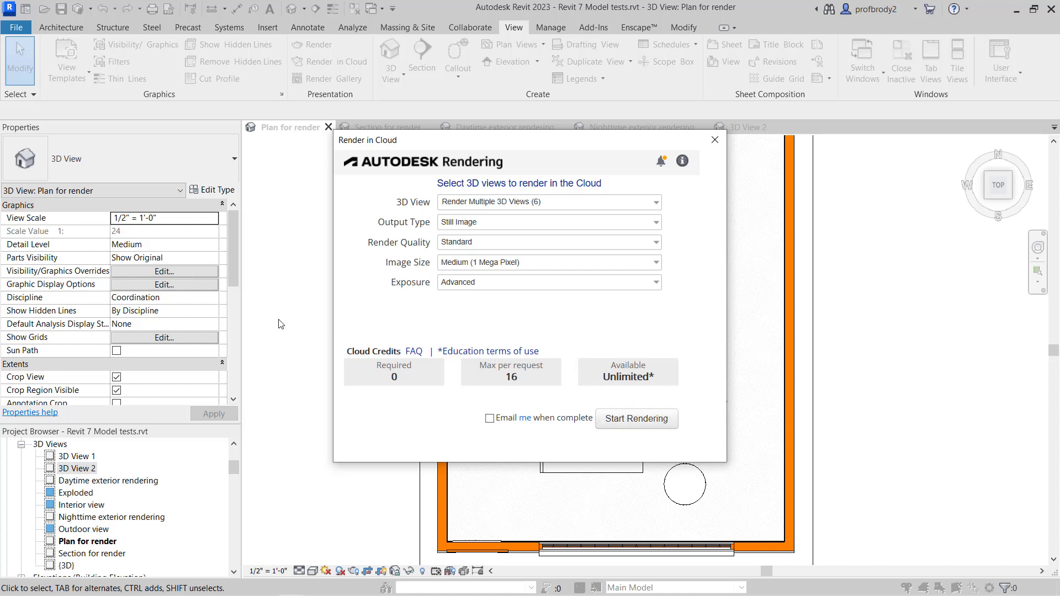
Try the Maximum (16 Mega Pixel) image size and return it to Medium (1 Mega Pixel).
{"action": "left_click", "coordinate": [528, 262]}
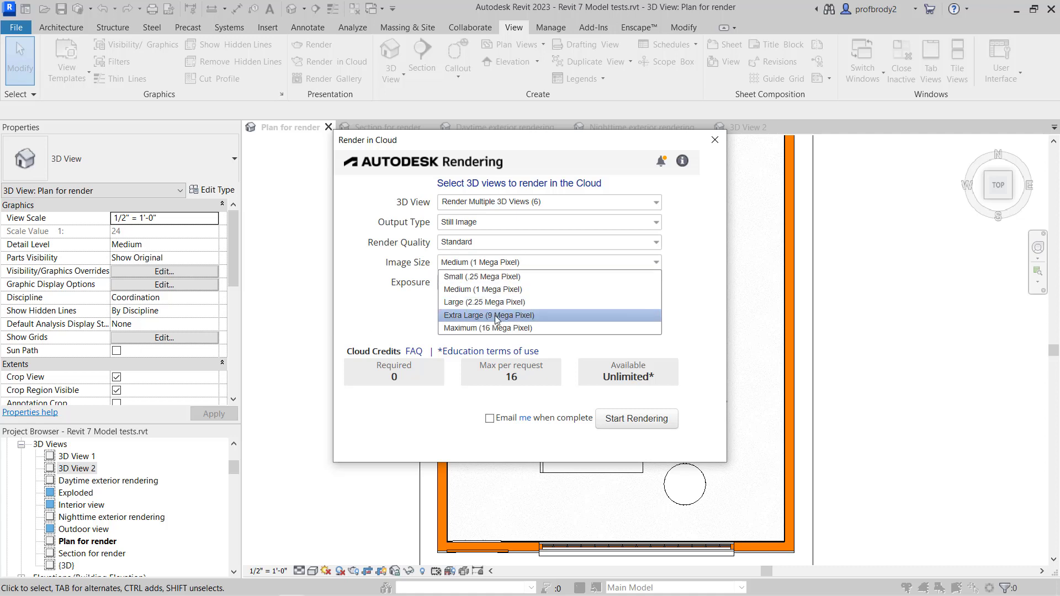
{"action": "left_click", "coordinate": [499, 328]}
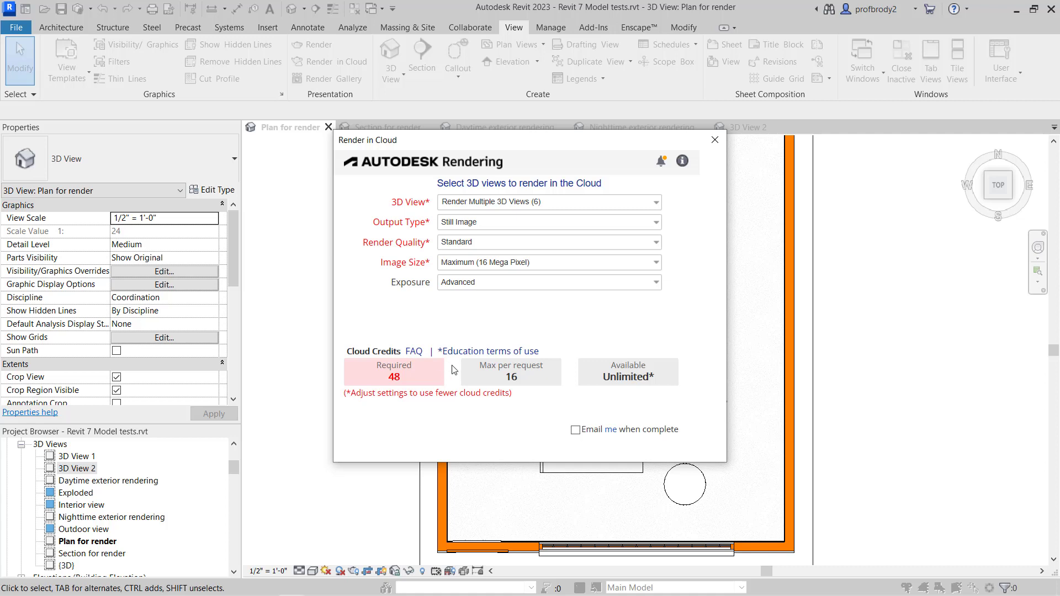
{"action": "left_click", "coordinate": [463, 265]}
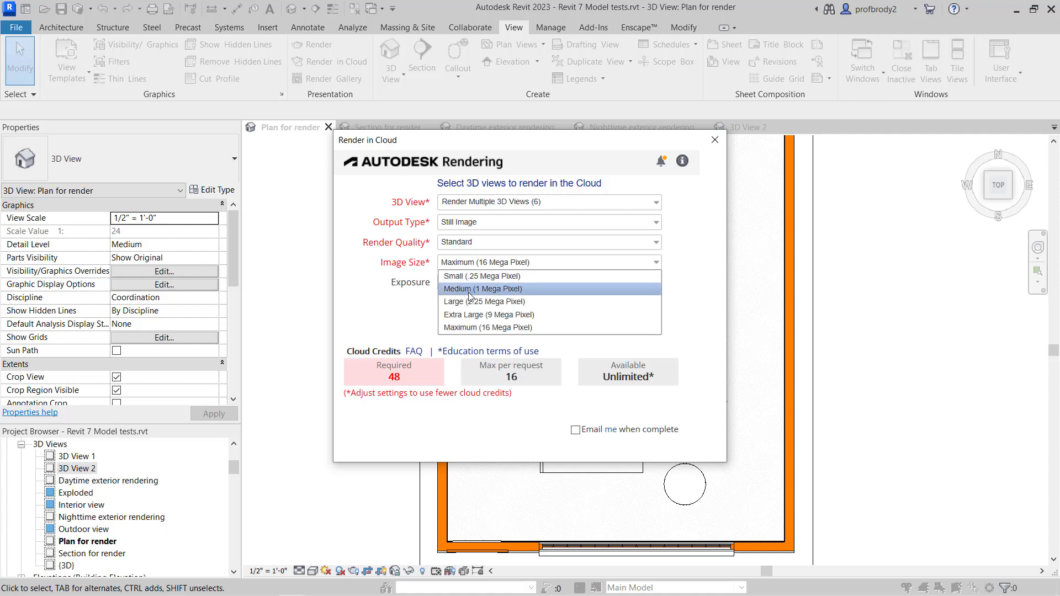
{"action": "left_click", "coordinate": [468, 289]}
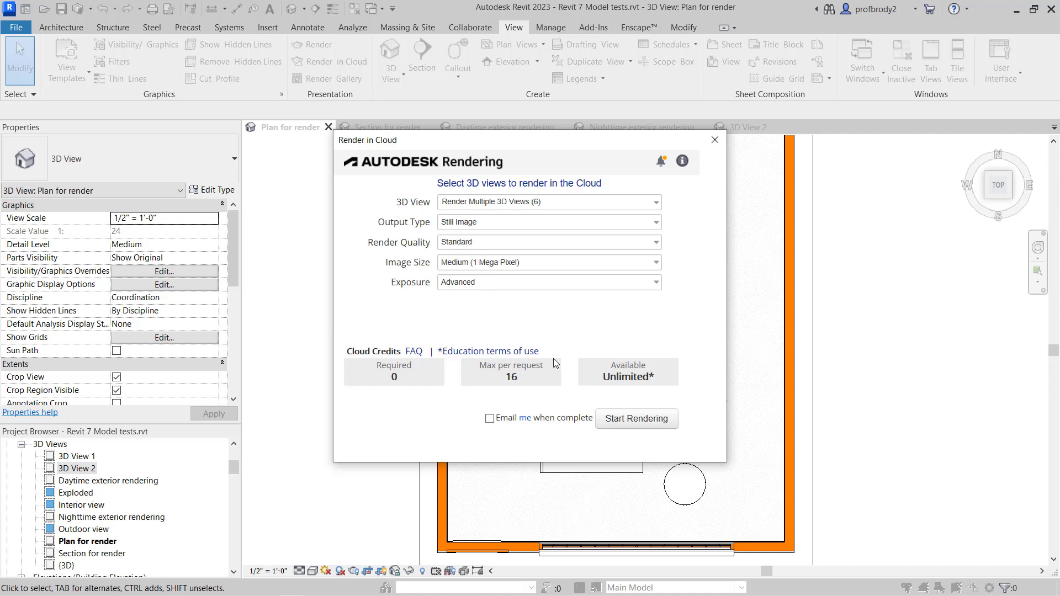
Start the cloud rendering of the selected views and open the online Render Gallery in Autodesk Rendering.
{"action": "left_click", "coordinate": [640, 420]}
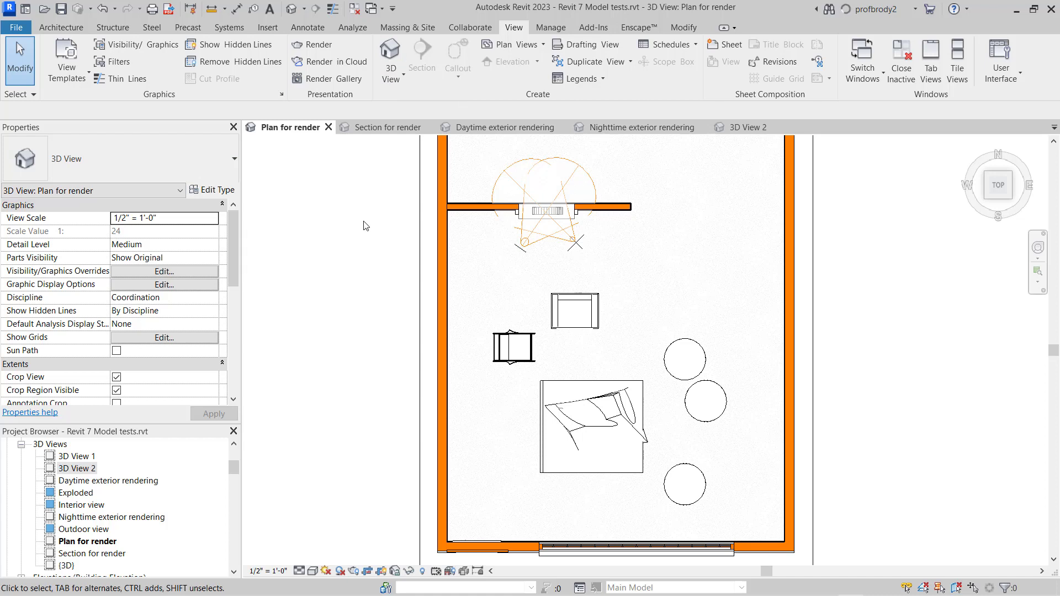
{"action": "left_click", "coordinate": [331, 79]}
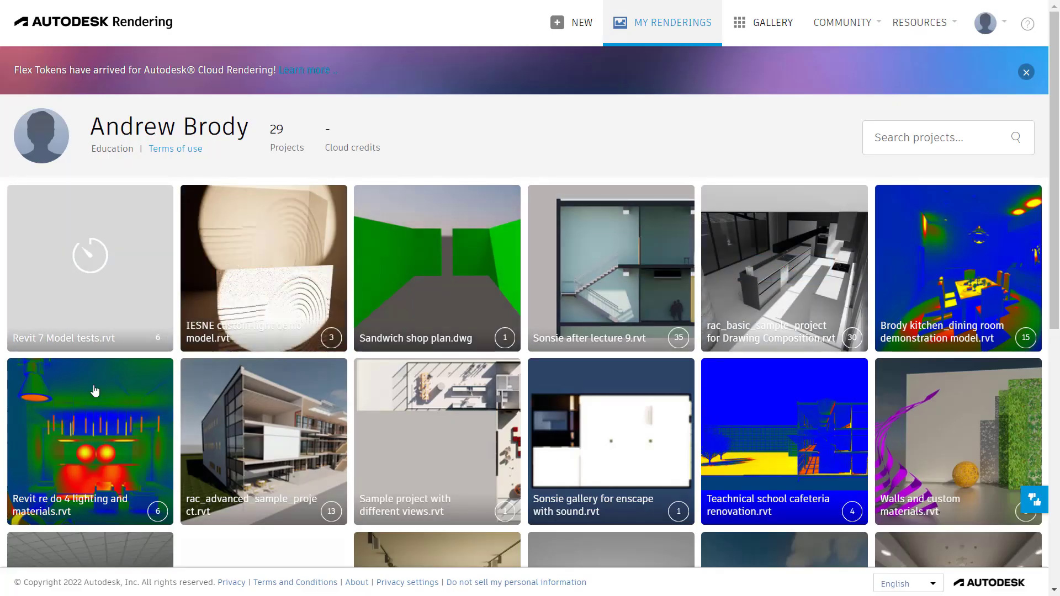
Open the Revit 7 Model tests.rvt project and examine its exploded, nighttime exterior, plan and section renderings.
{"action": "mouse_move", "coordinate": [114, 267]}
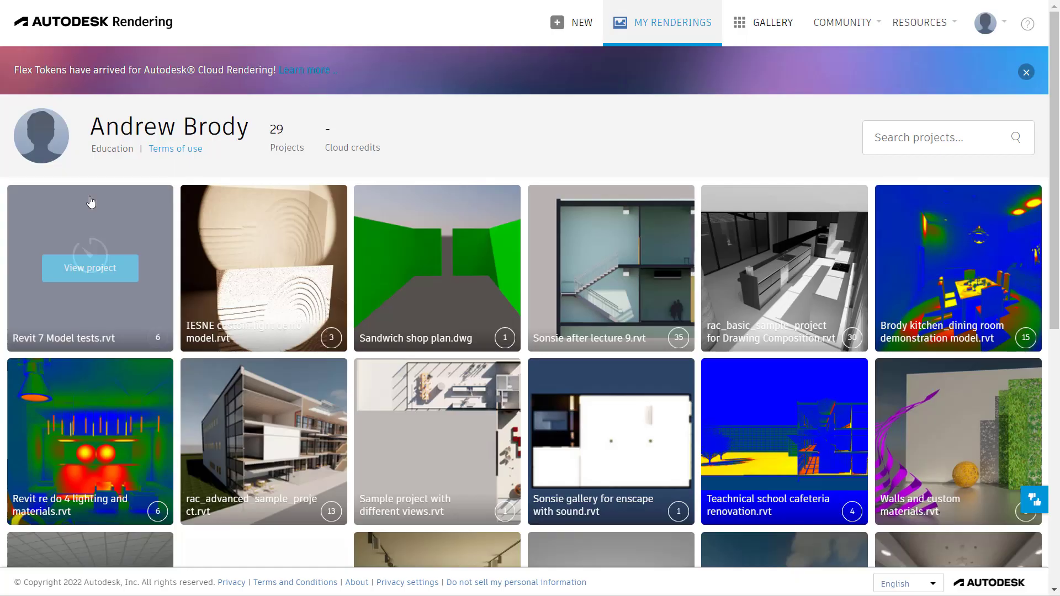
{"action": "mouse_move", "coordinate": [105, 214]}
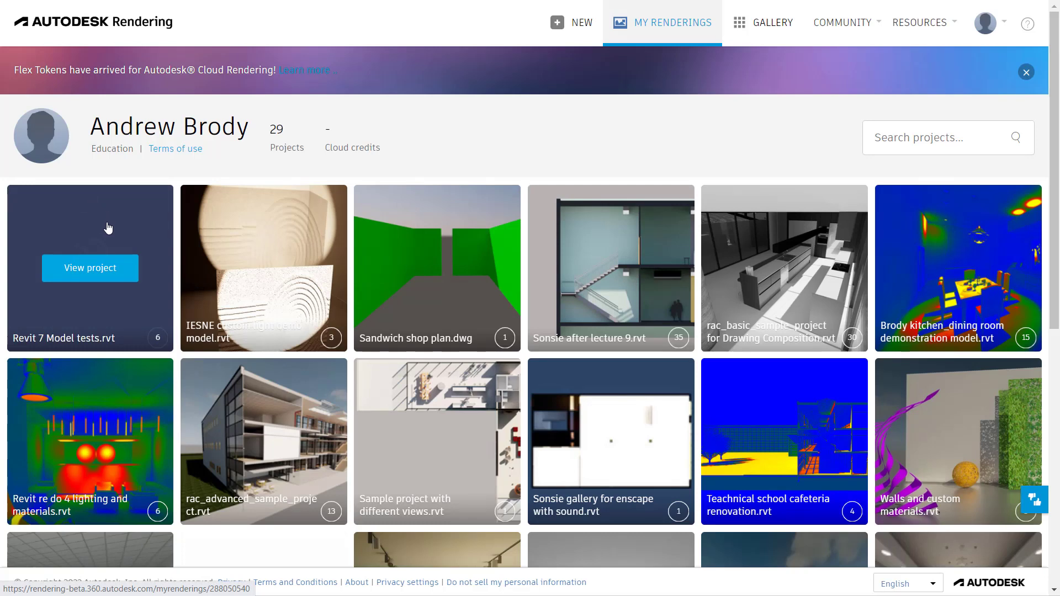
{"action": "left_click", "coordinate": [90, 269]}
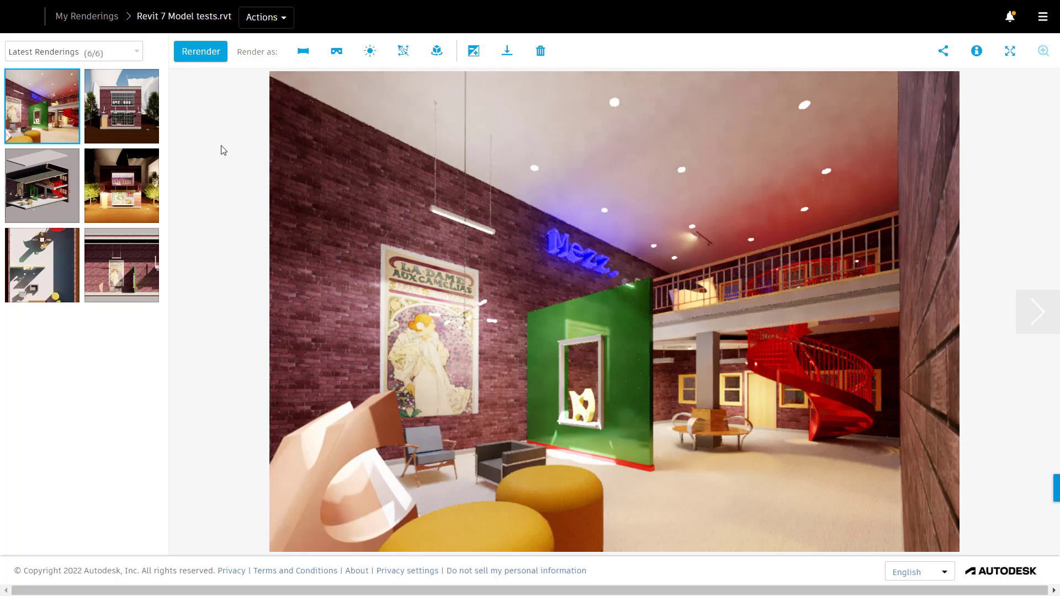
{"action": "left_click", "coordinate": [62, 180]}
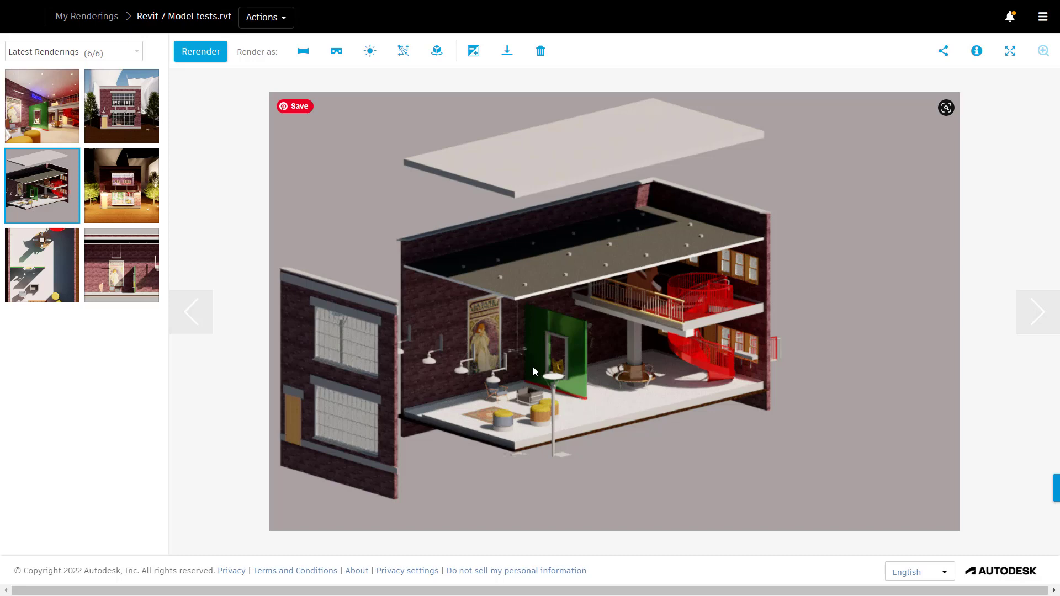
{"action": "left_click", "coordinate": [146, 208]}
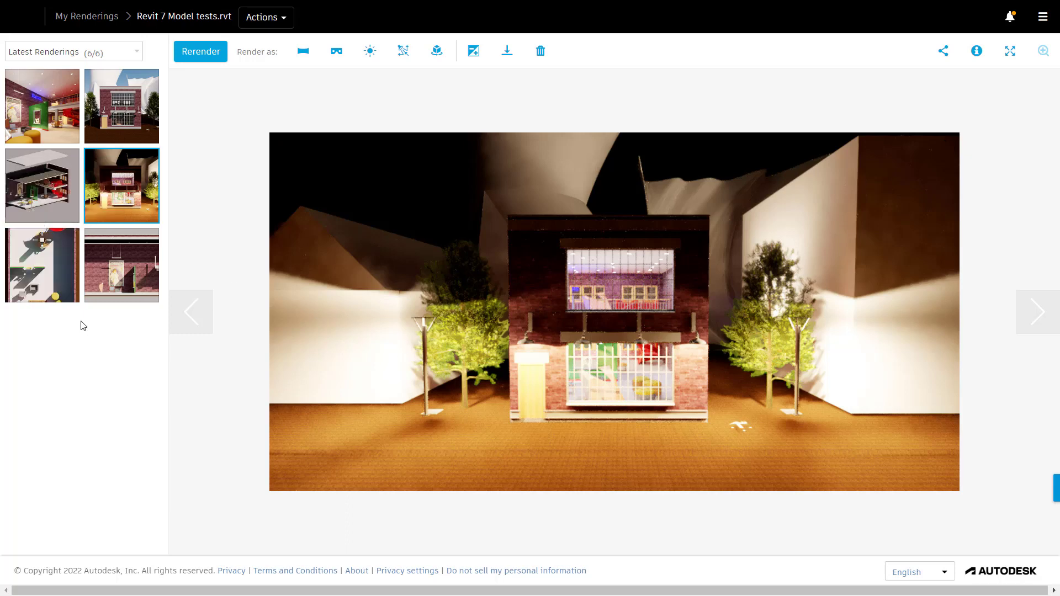
{"action": "left_click", "coordinate": [50, 287]}
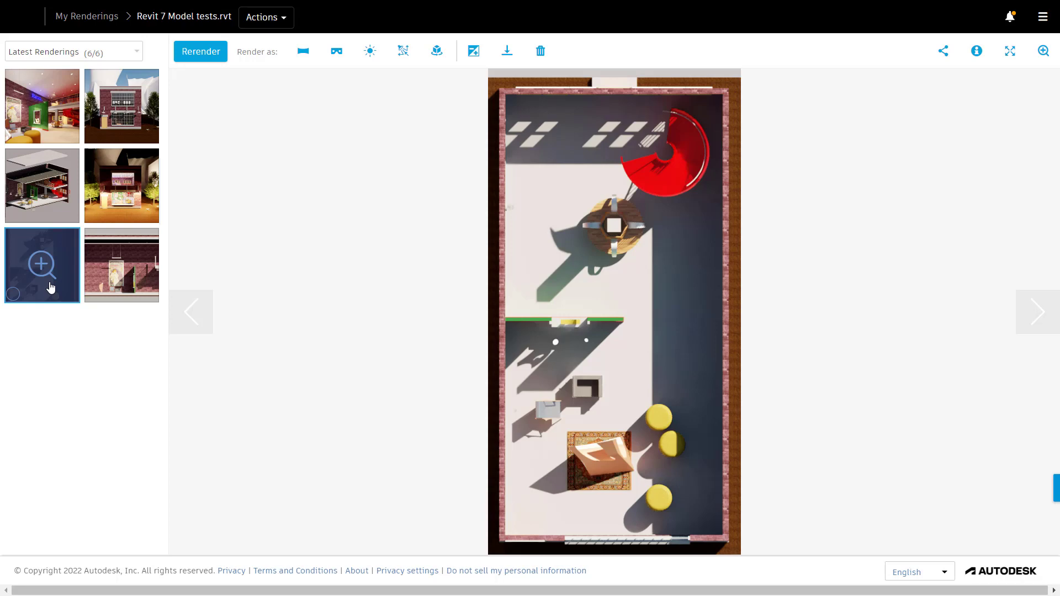
{"action": "left_click", "coordinate": [114, 282]}
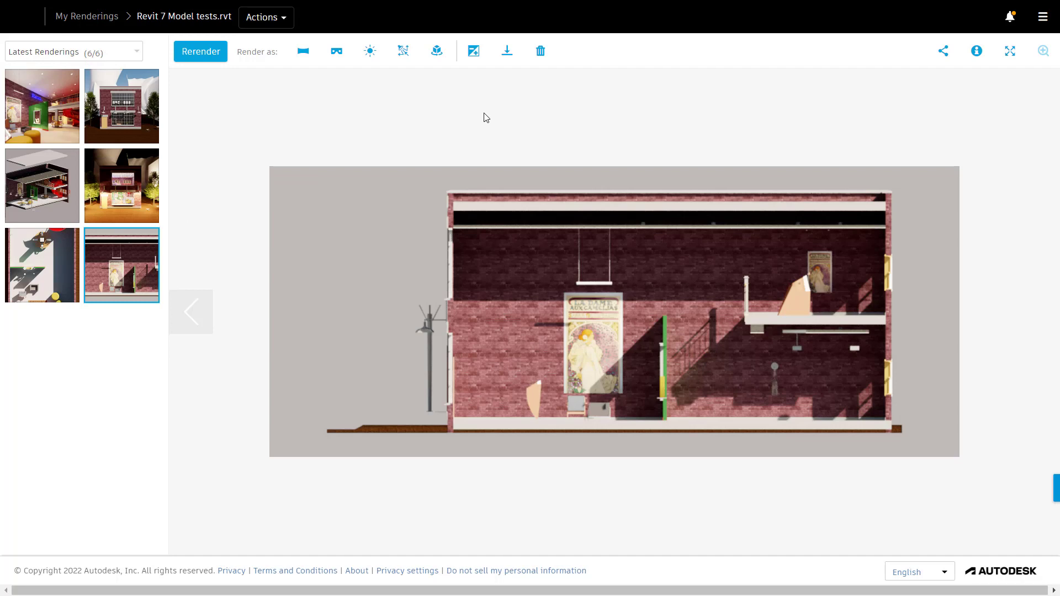
Try an Exposure Value of 13.00 in the section rendering's post-processing settings and discard the adjustments.
{"action": "left_click", "coordinate": [473, 51]}
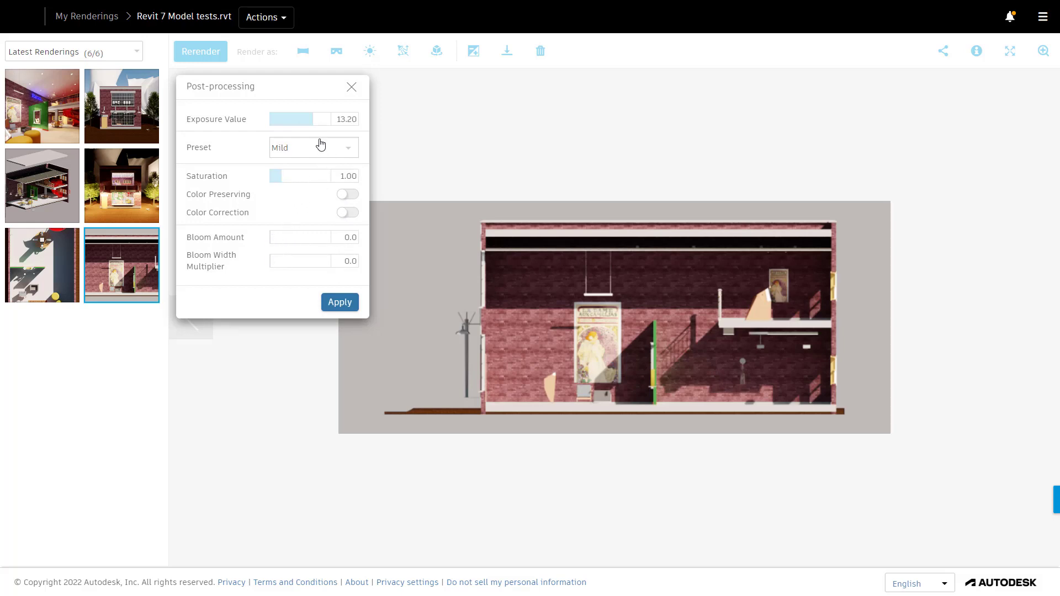
{"action": "left_click", "coordinate": [310, 121]}
{"action": "left_click_drag", "start_coordinate": [309, 121], "coordinate": [313, 120]}
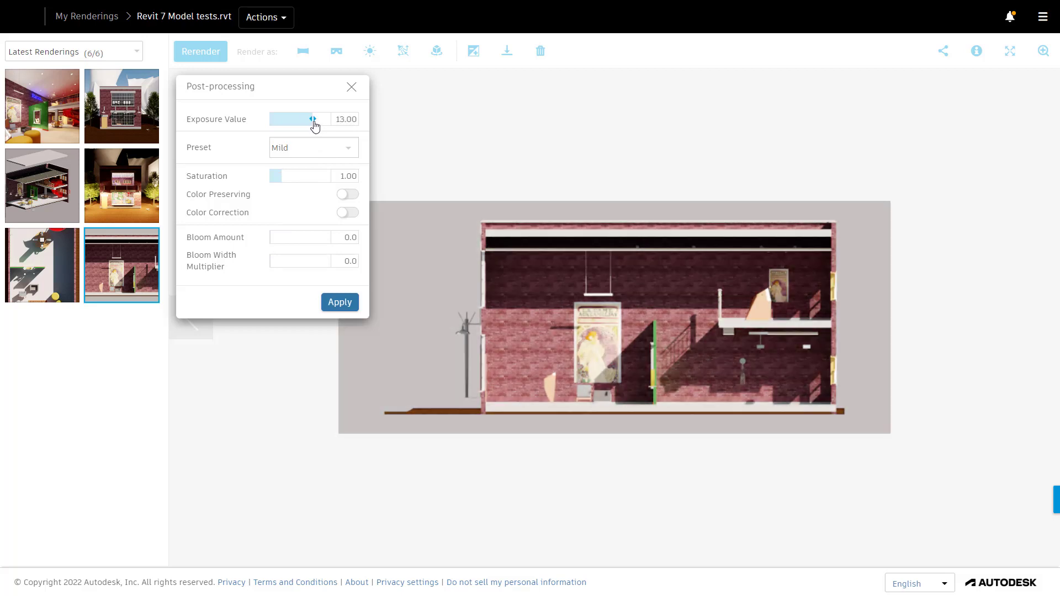
{"action": "left_click", "coordinate": [347, 159]}
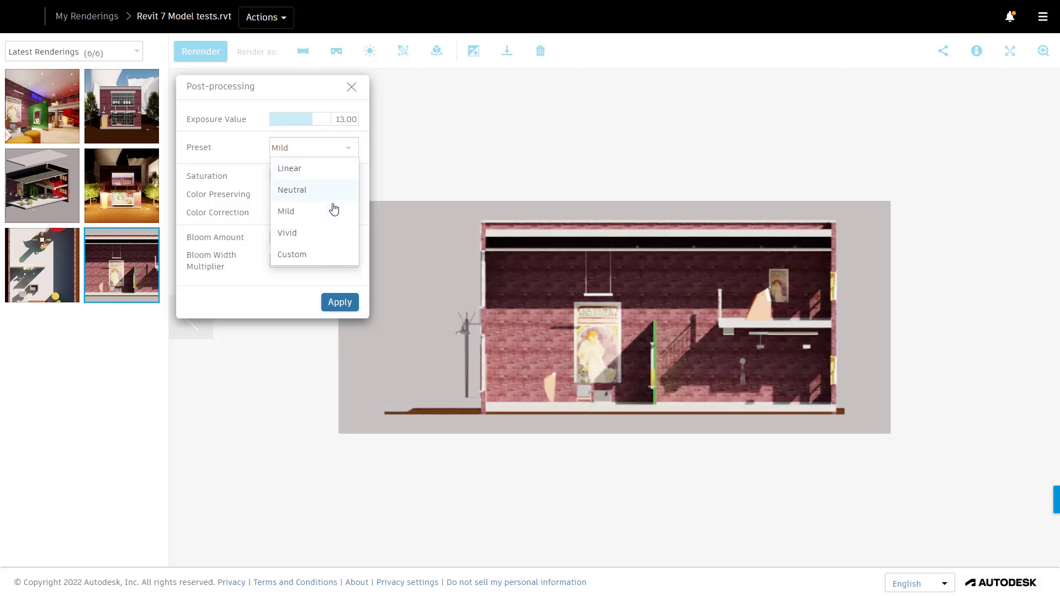
{"action": "left_click", "coordinate": [324, 154]}
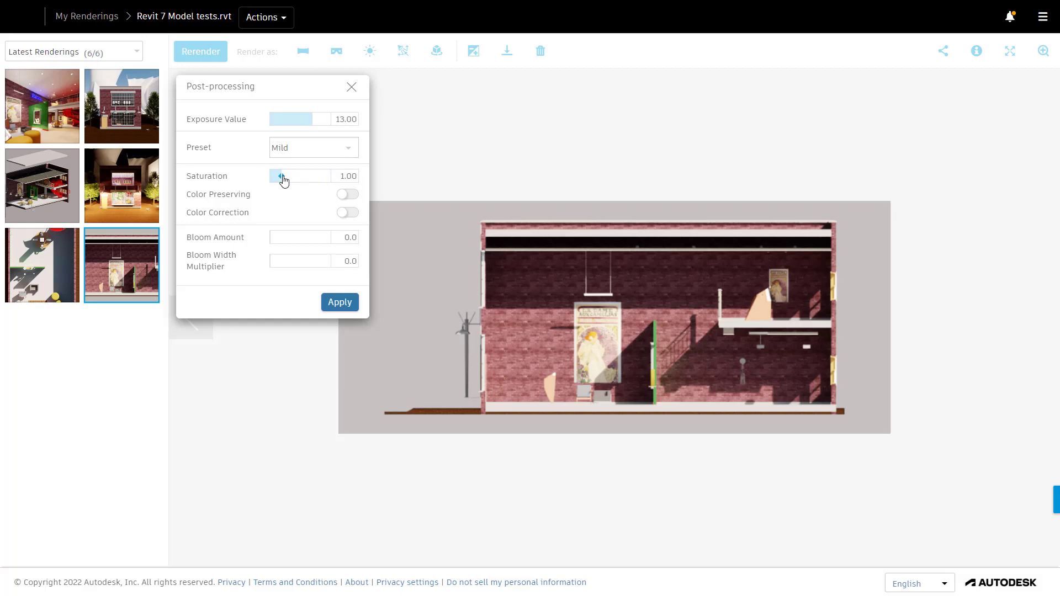
{"action": "mouse_move", "coordinate": [282, 176]}
{"action": "left_mouse_down"}
{"action": "mouse_move", "coordinate": [303, 178]}
{"action": "mouse_move", "coordinate": [268, 177]}
{"action": "mouse_move", "coordinate": [281, 178]}
{"action": "left_mouse_up"}
{"action": "mouse_move", "coordinate": [272, 238]}
{"action": "left_mouse_down"}
{"action": "mouse_move", "coordinate": [312, 246]}
{"action": "mouse_move", "coordinate": [256, 235]}
{"action": "left_mouse_up"}
{"action": "left_click", "coordinate": [352, 88]}
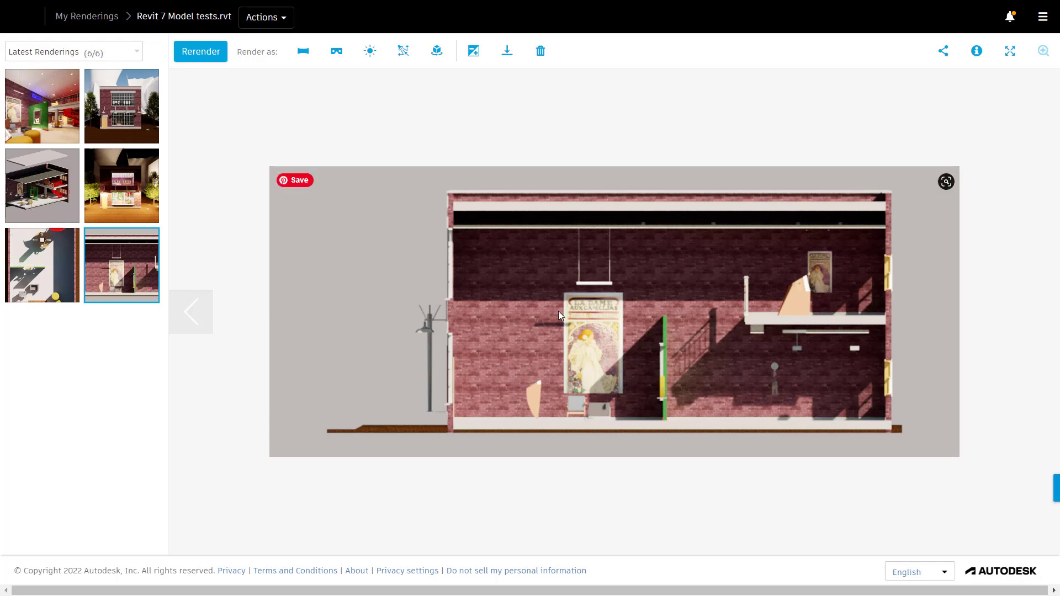
Set up a rerender of the section image with a custom width of 4000 px and Final render quality.
{"action": "left_click", "coordinate": [206, 59]}
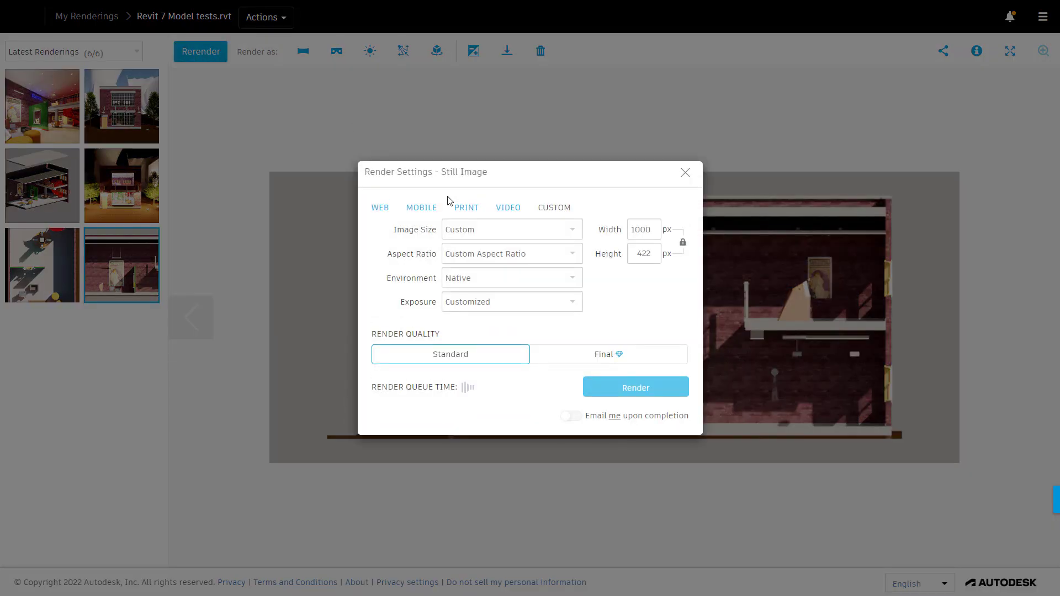
{"action": "triple_click", "coordinate": [483, 175]}
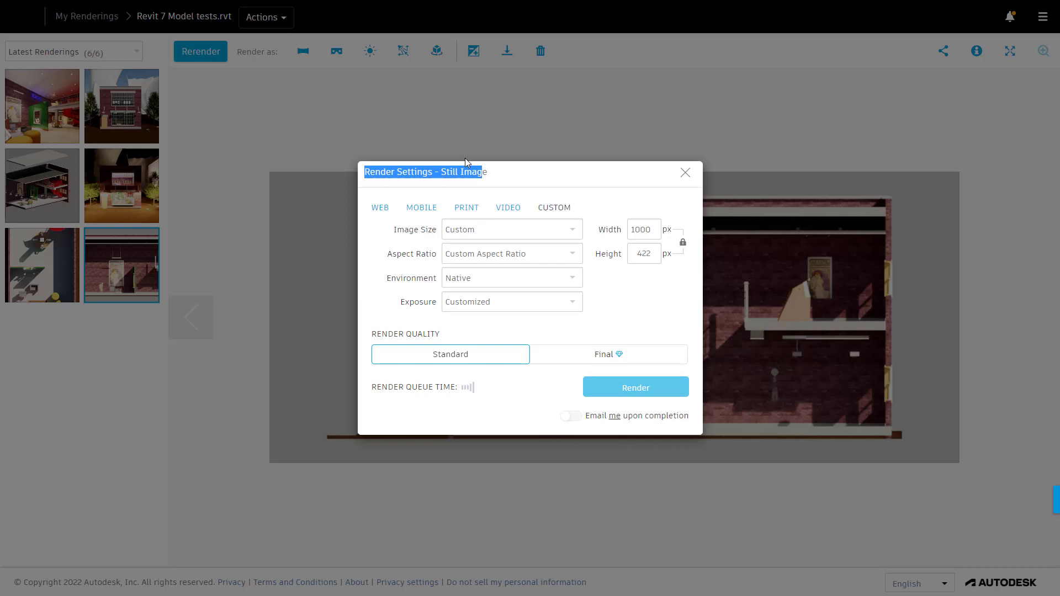
{"action": "left_click", "coordinate": [533, 183]}
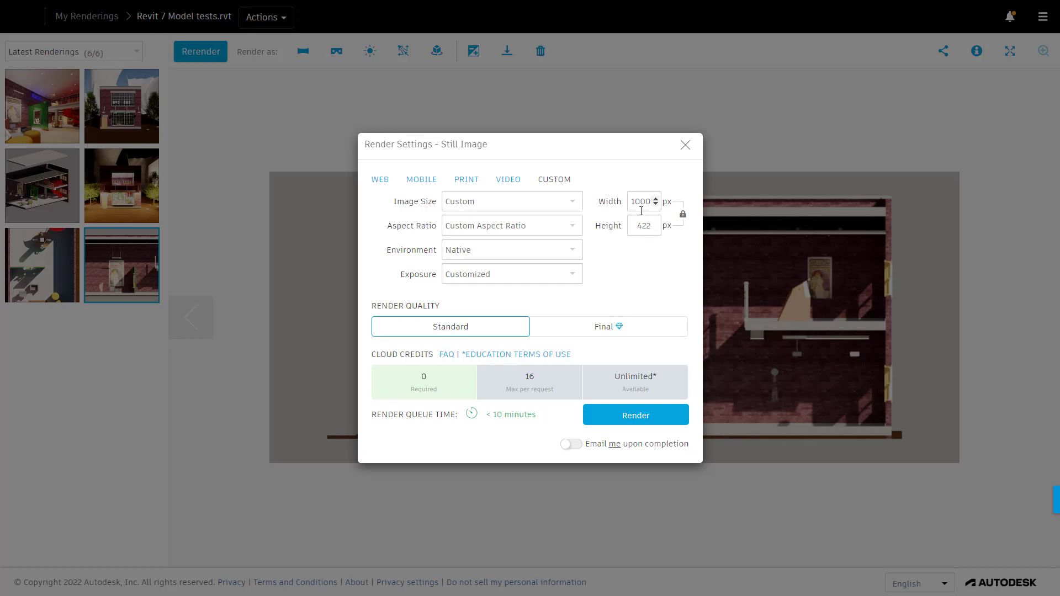
{"action": "left_click_drag", "start_coordinate": [635, 202], "coordinate": [630, 203]}
{"action": "type", "text": "4"}
{"action": "left_click", "coordinate": [612, 328]}
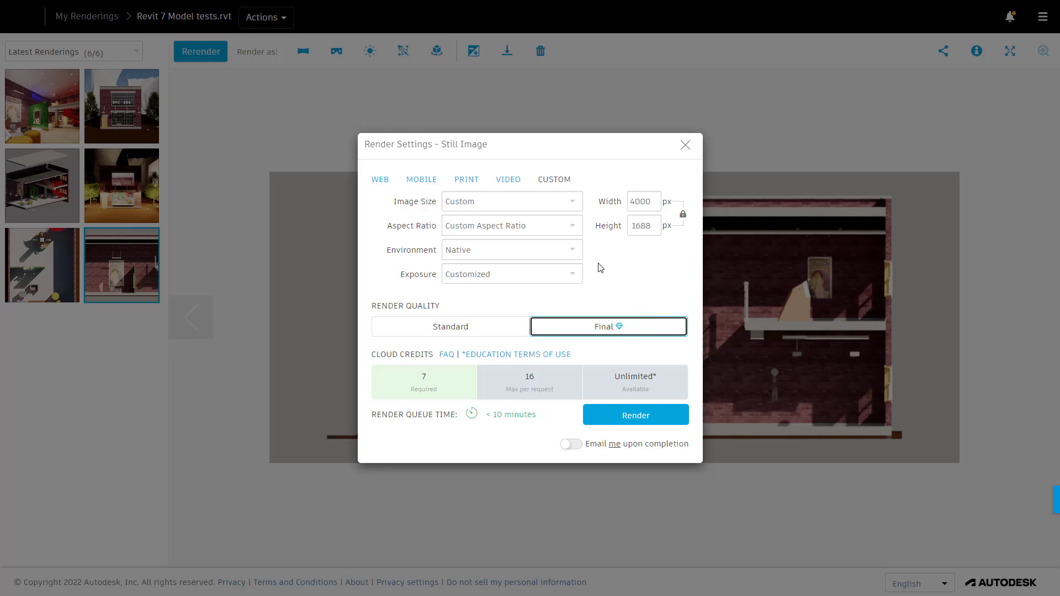
Check the environment and exposure choices, keep Native environment and Customized exposure, and start rendering the section.
{"action": "left_click", "coordinate": [565, 256]}
{"action": "left_click", "coordinate": [565, 256]}
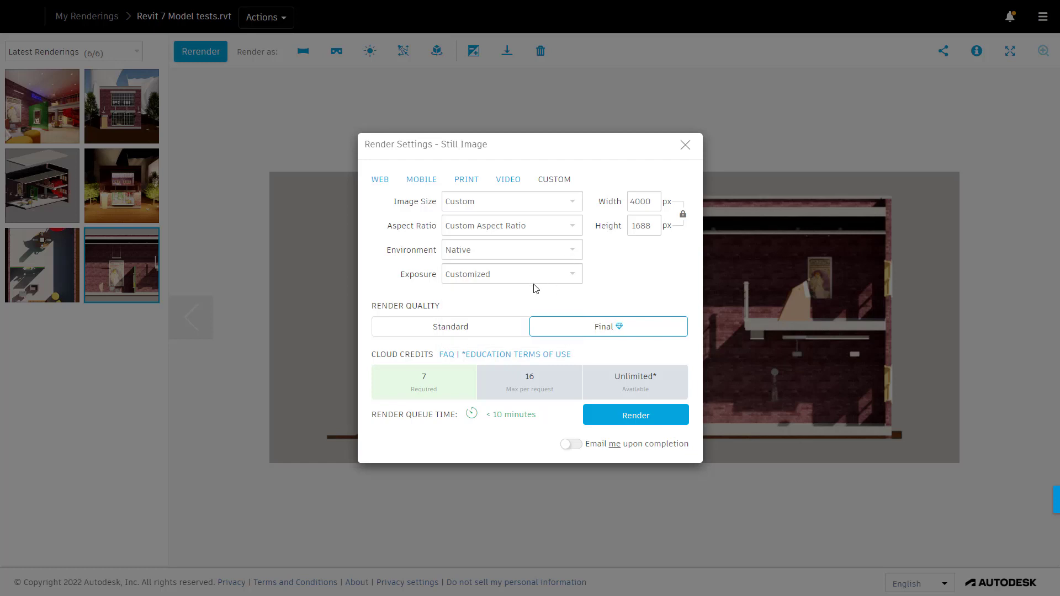
{"action": "left_click", "coordinate": [544, 277]}
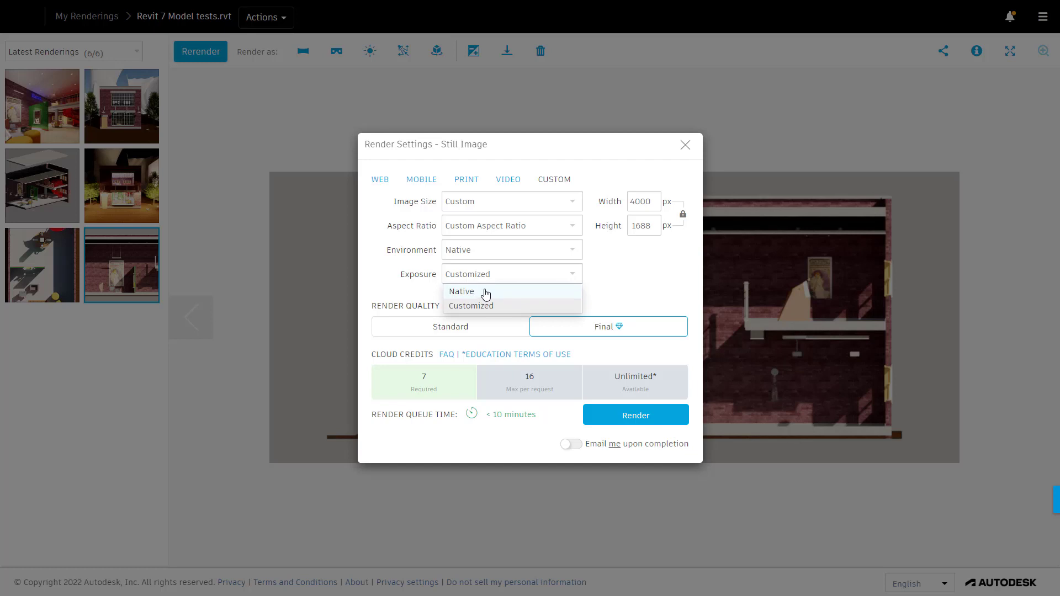
{"action": "left_click", "coordinate": [644, 272]}
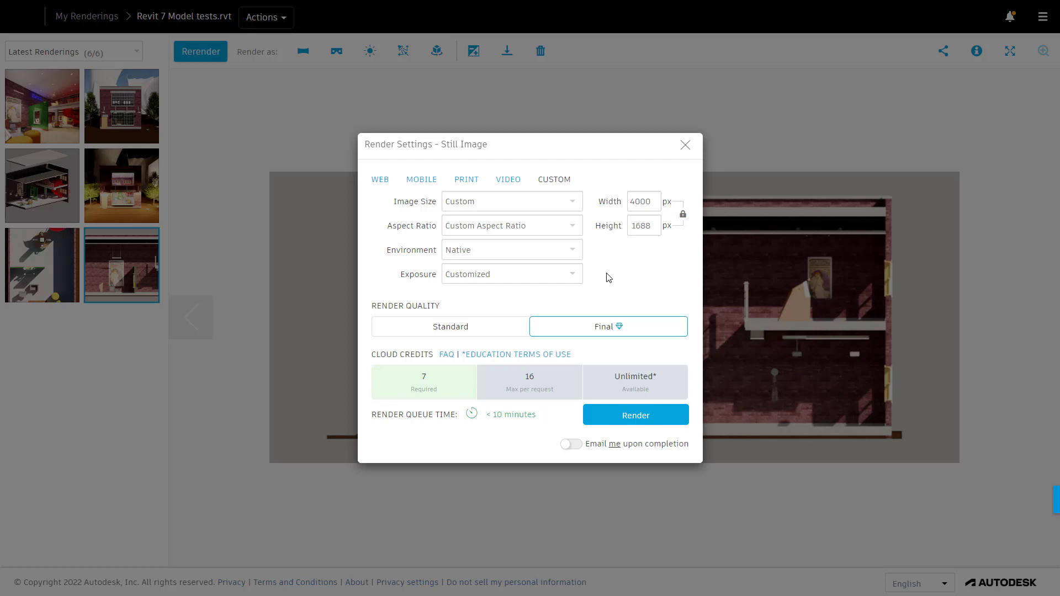
{"action": "left_click", "coordinate": [574, 252]}
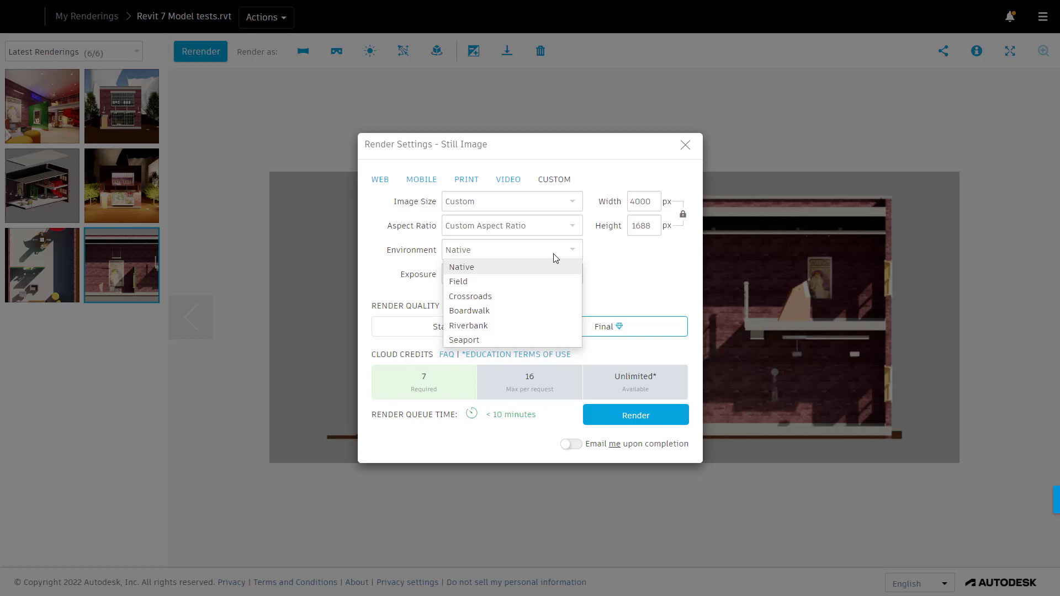
{"action": "left_click", "coordinate": [633, 264]}
{"action": "left_click", "coordinate": [617, 415]}
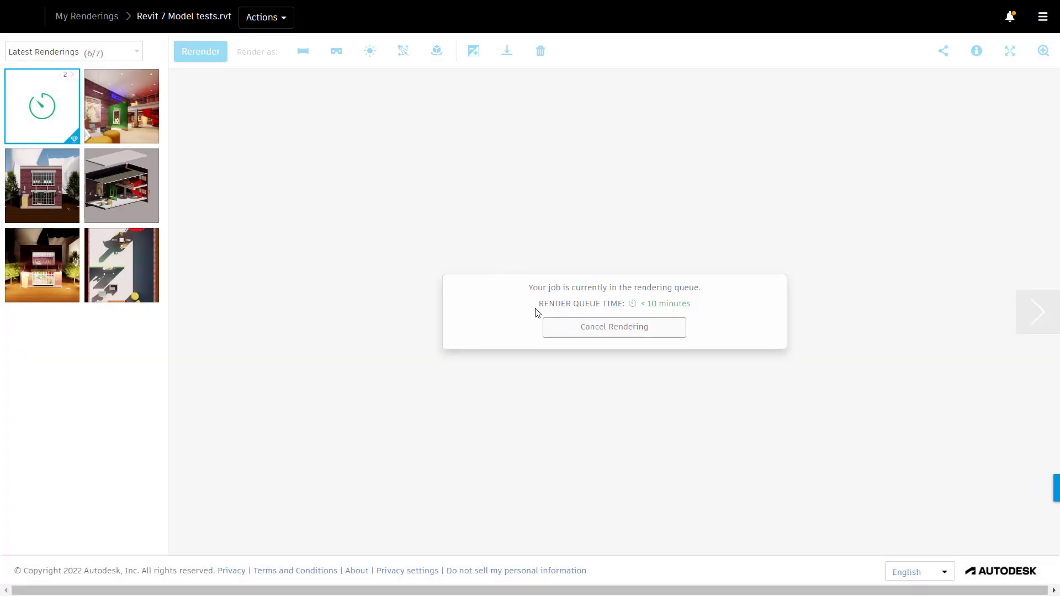
Examine the Final quality renderings of the exploded view and the plan.
{"action": "mouse_move", "coordinate": [43, 106]}
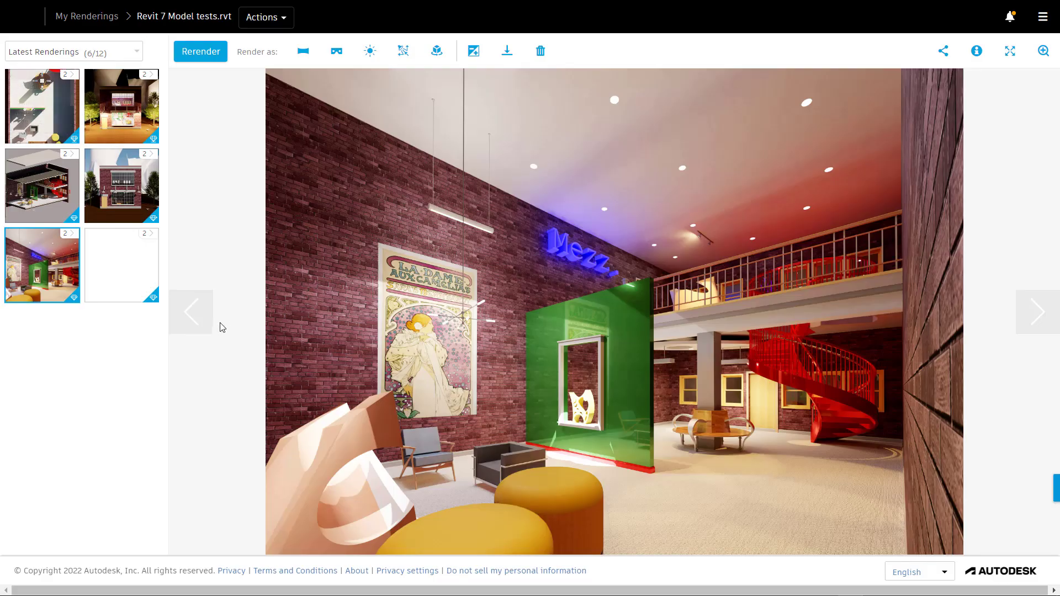
{"action": "mouse_move", "coordinate": [125, 141]}
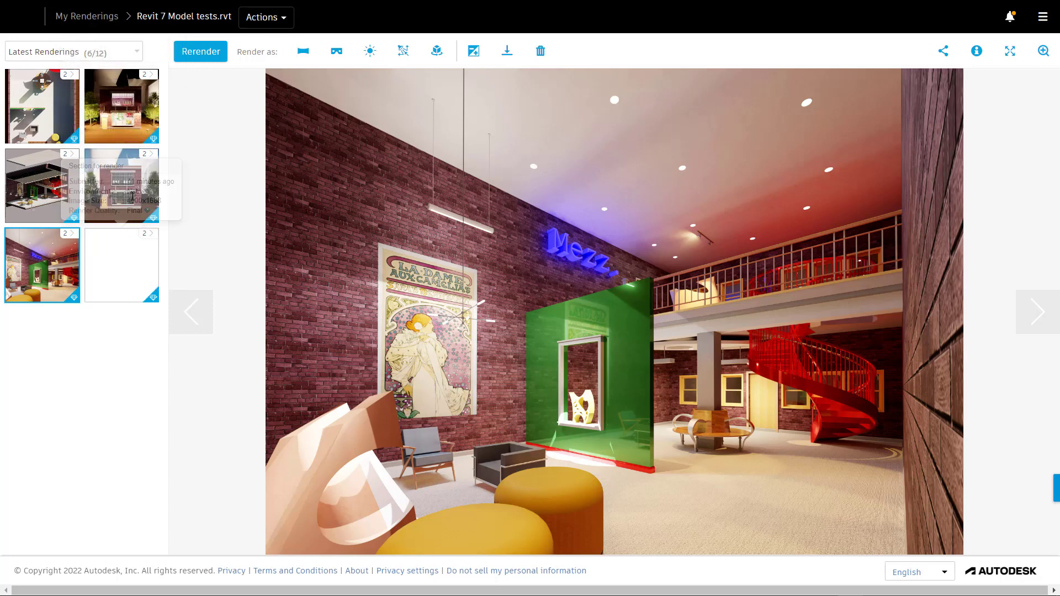
{"action": "mouse_move", "coordinate": [52, 210]}
{"action": "left_click", "coordinate": [71, 209]}
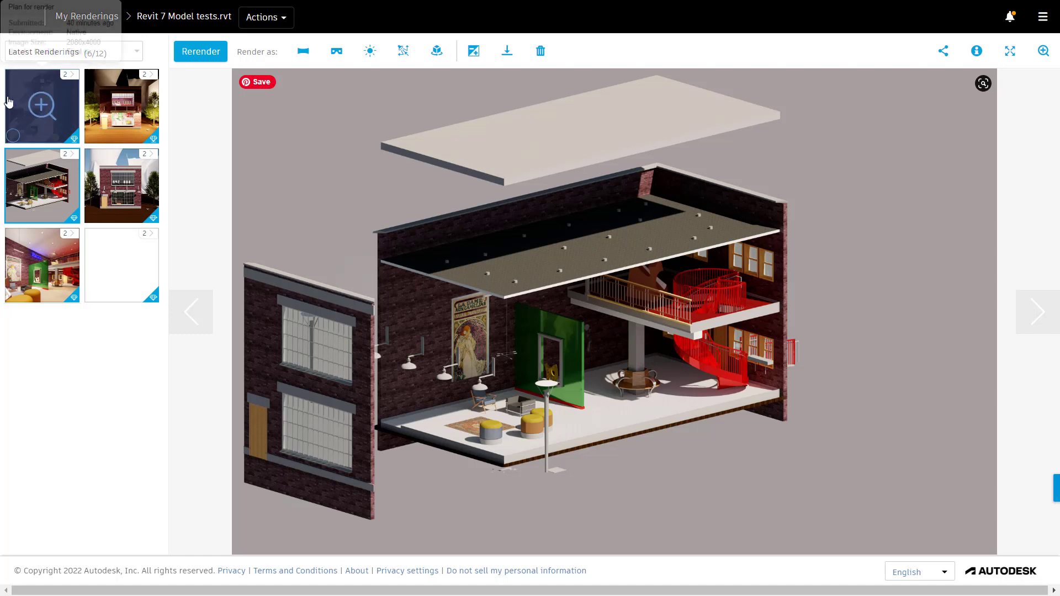
{"action": "left_click", "coordinate": [41, 129]}
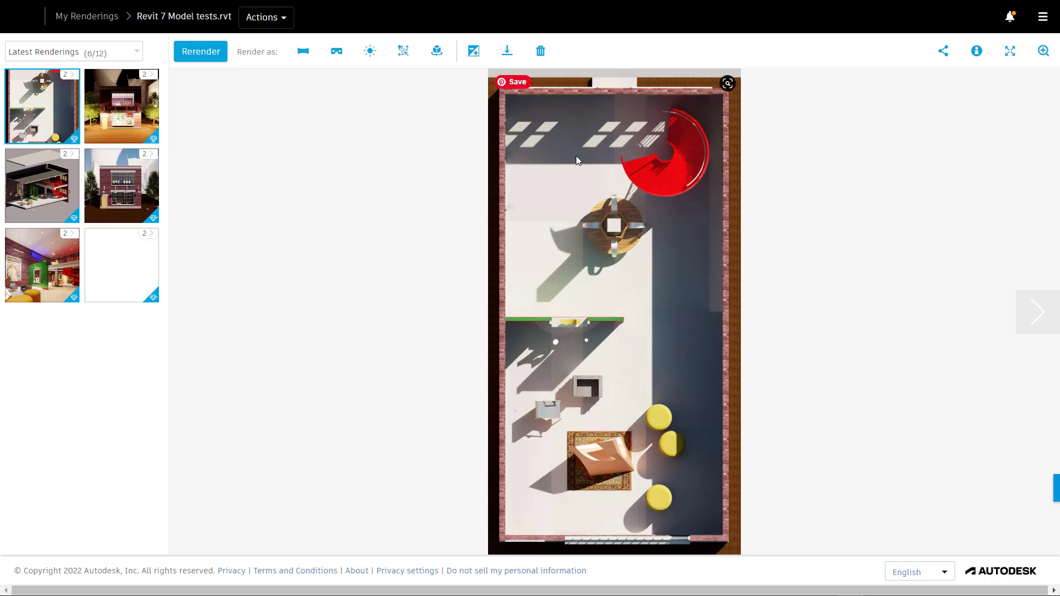
Look over the image download formats for the plan rendering and the actions available for the whole project.
{"action": "left_click", "coordinate": [507, 54]}
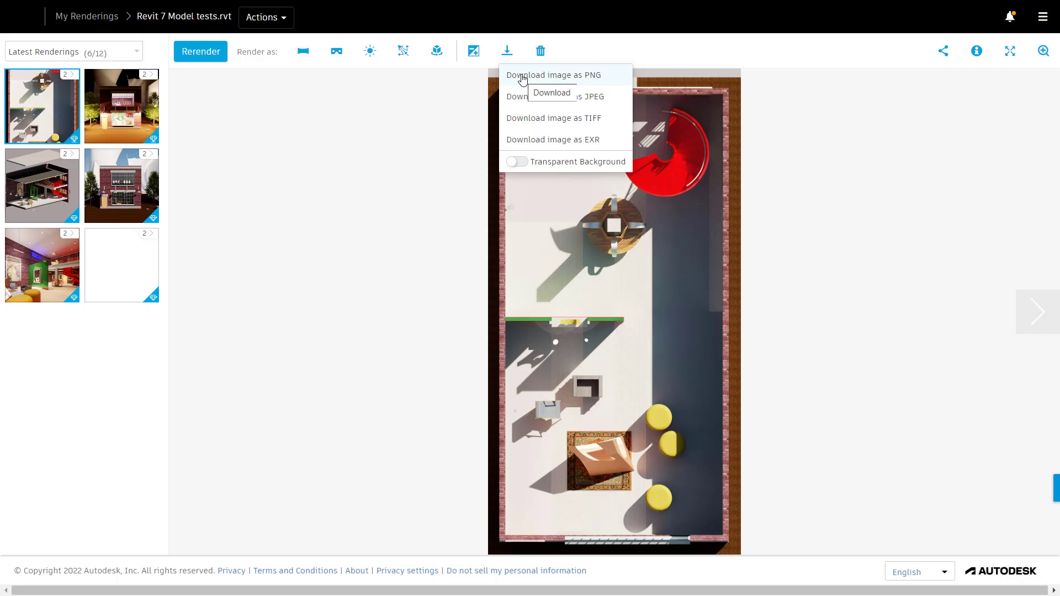
{"action": "left_click", "coordinate": [524, 162]}
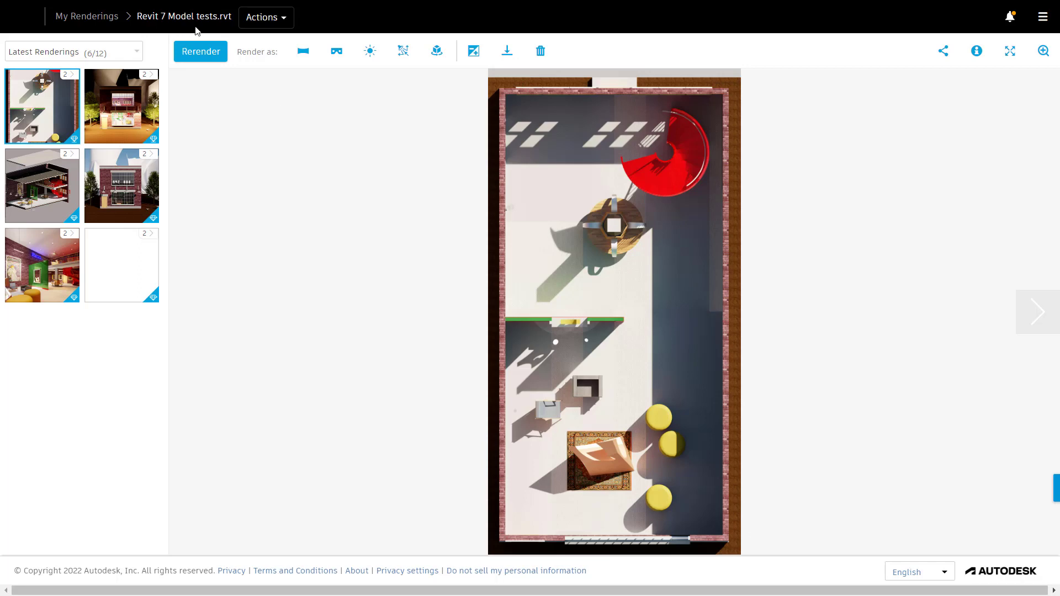
{"action": "left_click", "coordinate": [286, 20]}
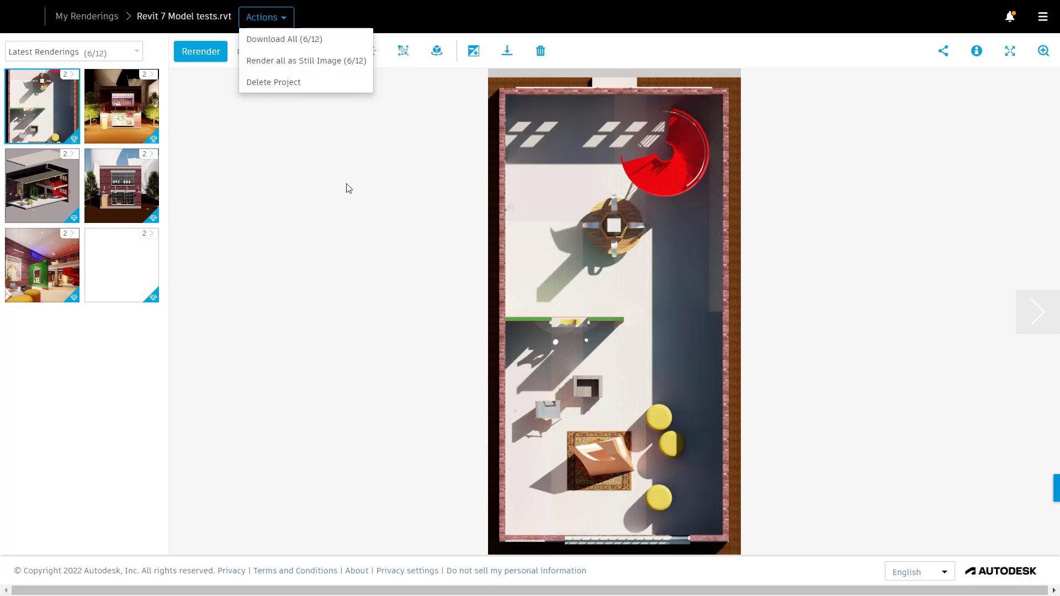
{"action": "left_click", "coordinate": [418, 200]}
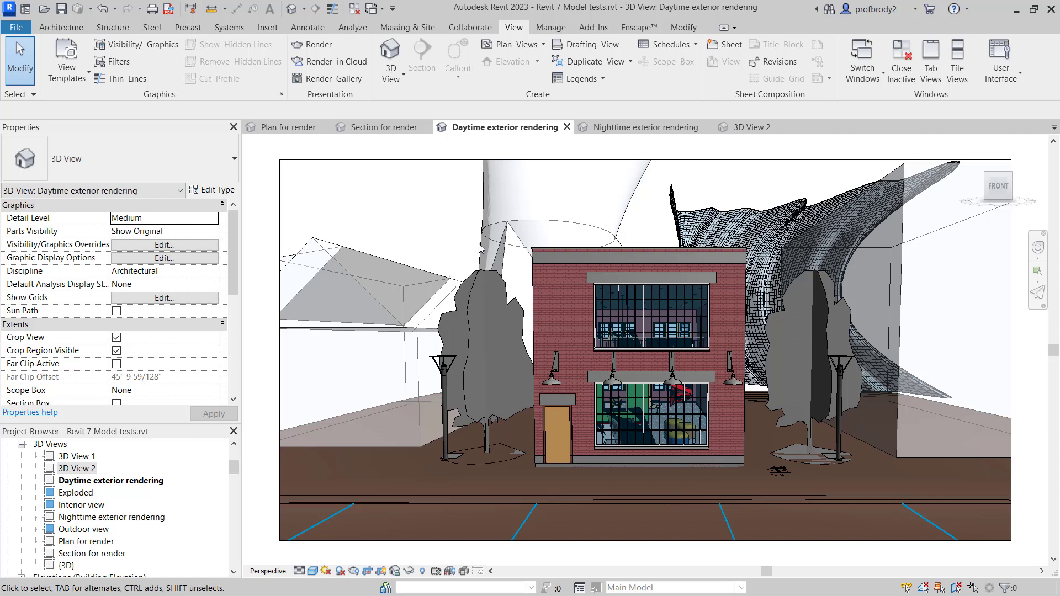
In Revit, add the Perspective views and materials folder as an additional render appearance path in the Rendering options.
{"action": "left_click", "coordinate": [18, 29]}
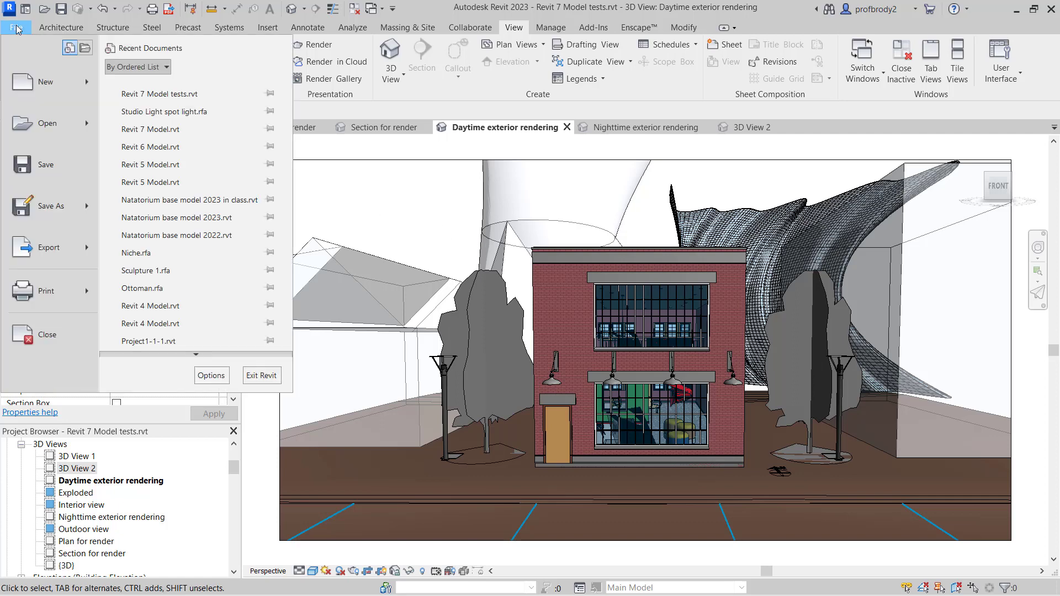
{"action": "left_click", "coordinate": [211, 376]}
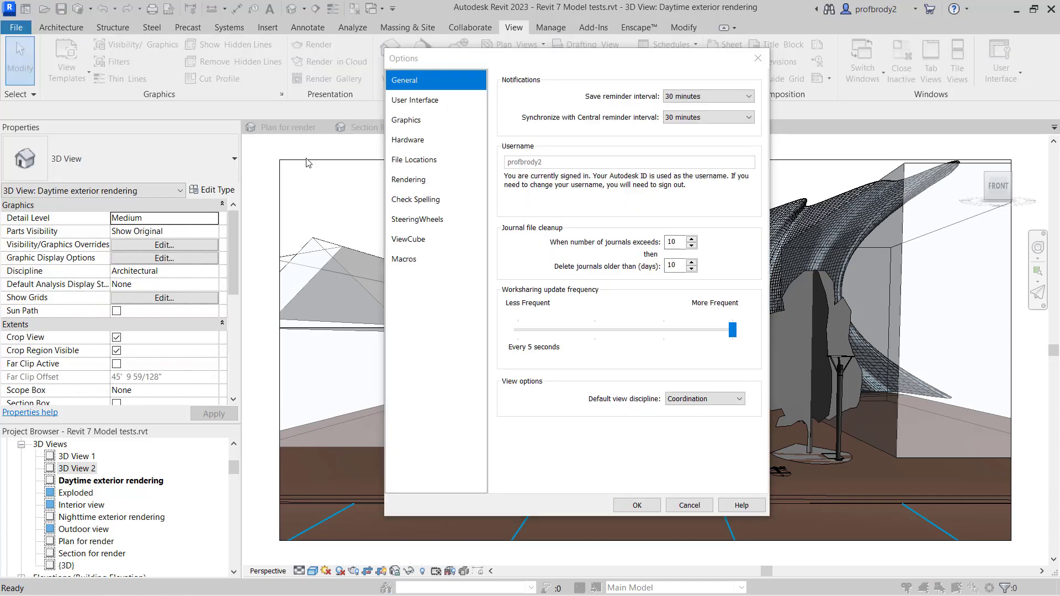
{"action": "left_click", "coordinate": [423, 181]}
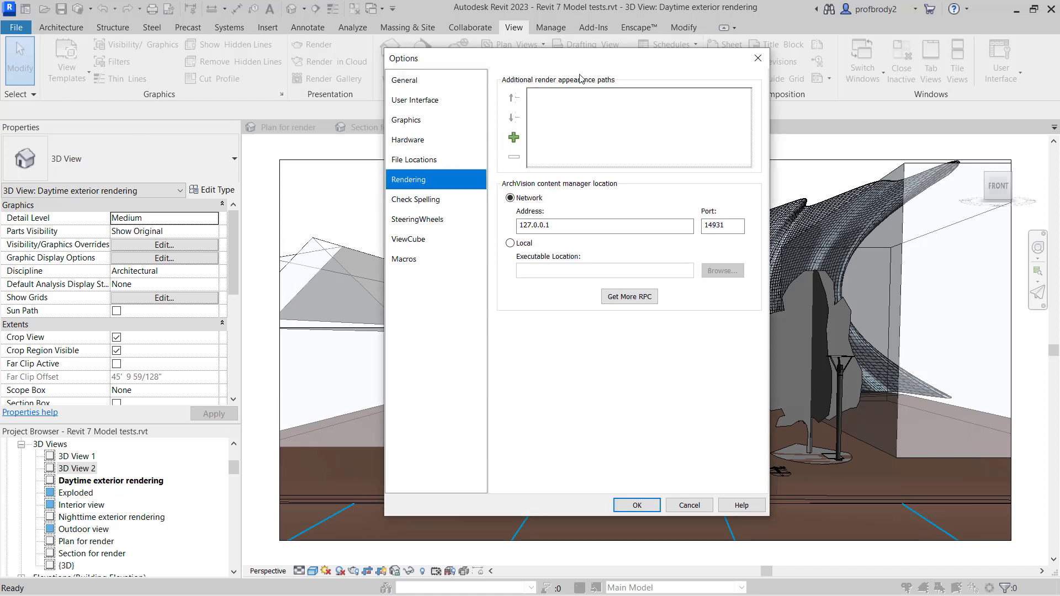
{"action": "left_click", "coordinate": [513, 137]}
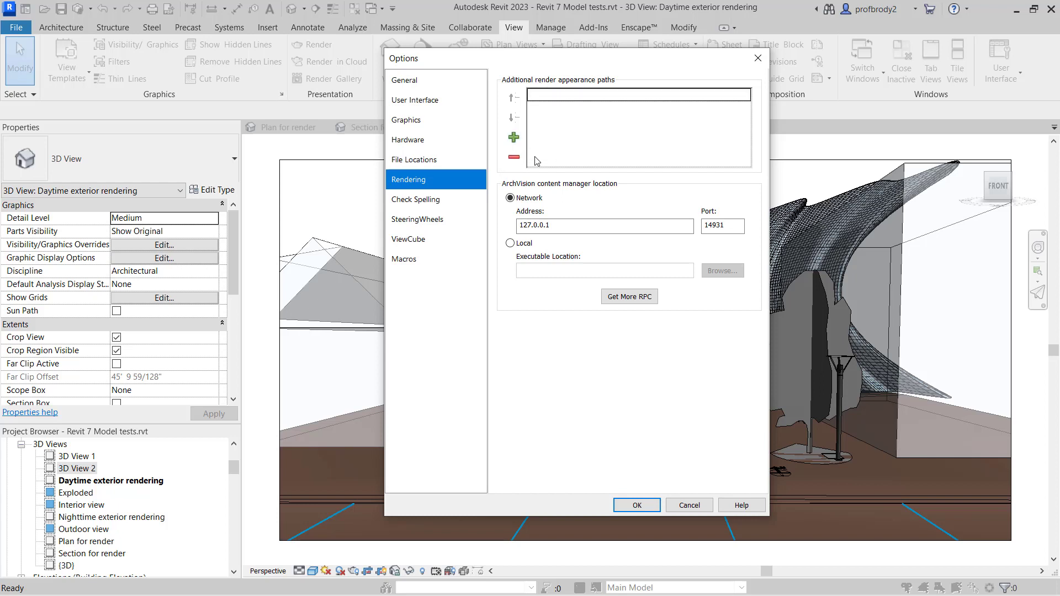
{"action": "left_click", "coordinate": [648, 97]}
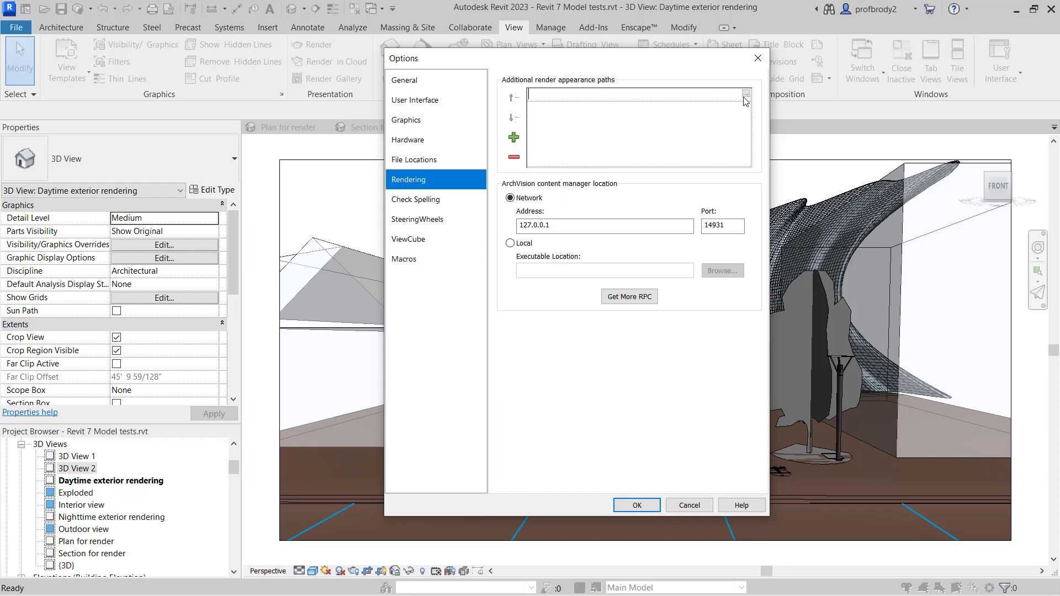
{"action": "left_click", "coordinate": [745, 95]}
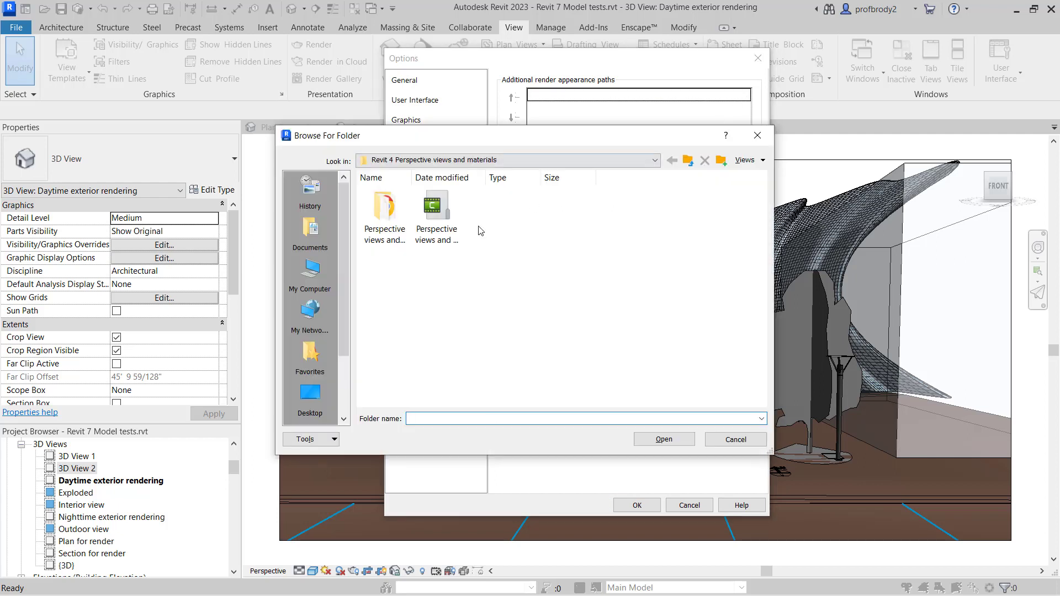
{"action": "left_click", "coordinate": [385, 218]}
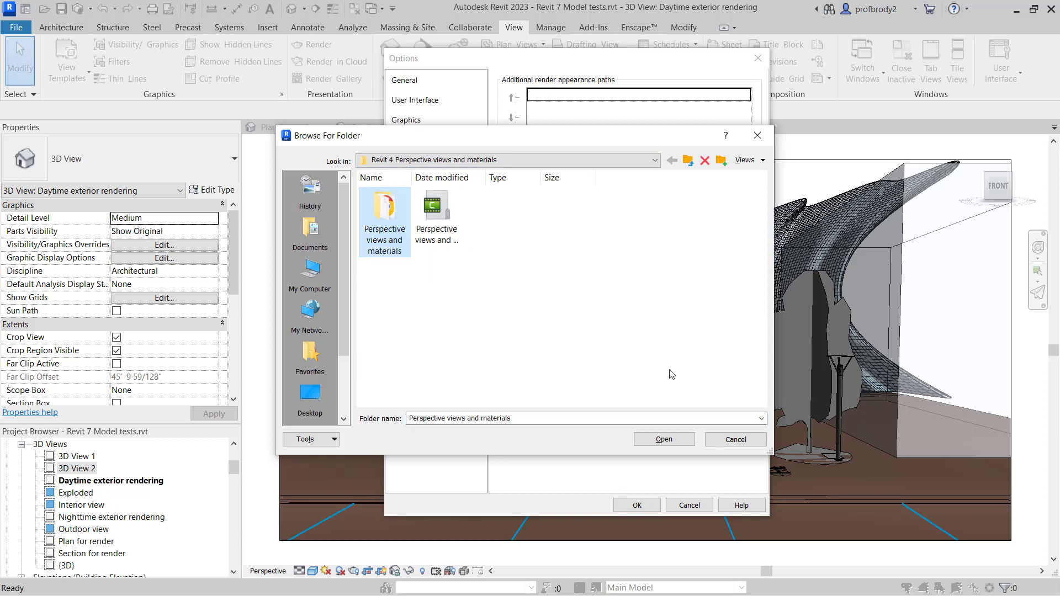
{"action": "left_click", "coordinate": [657, 440]}
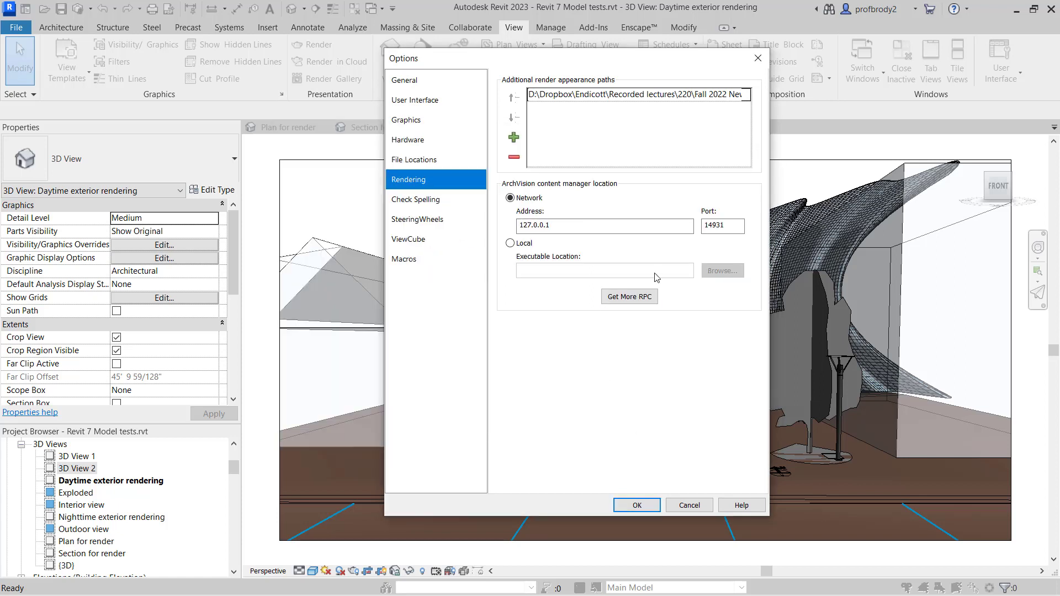